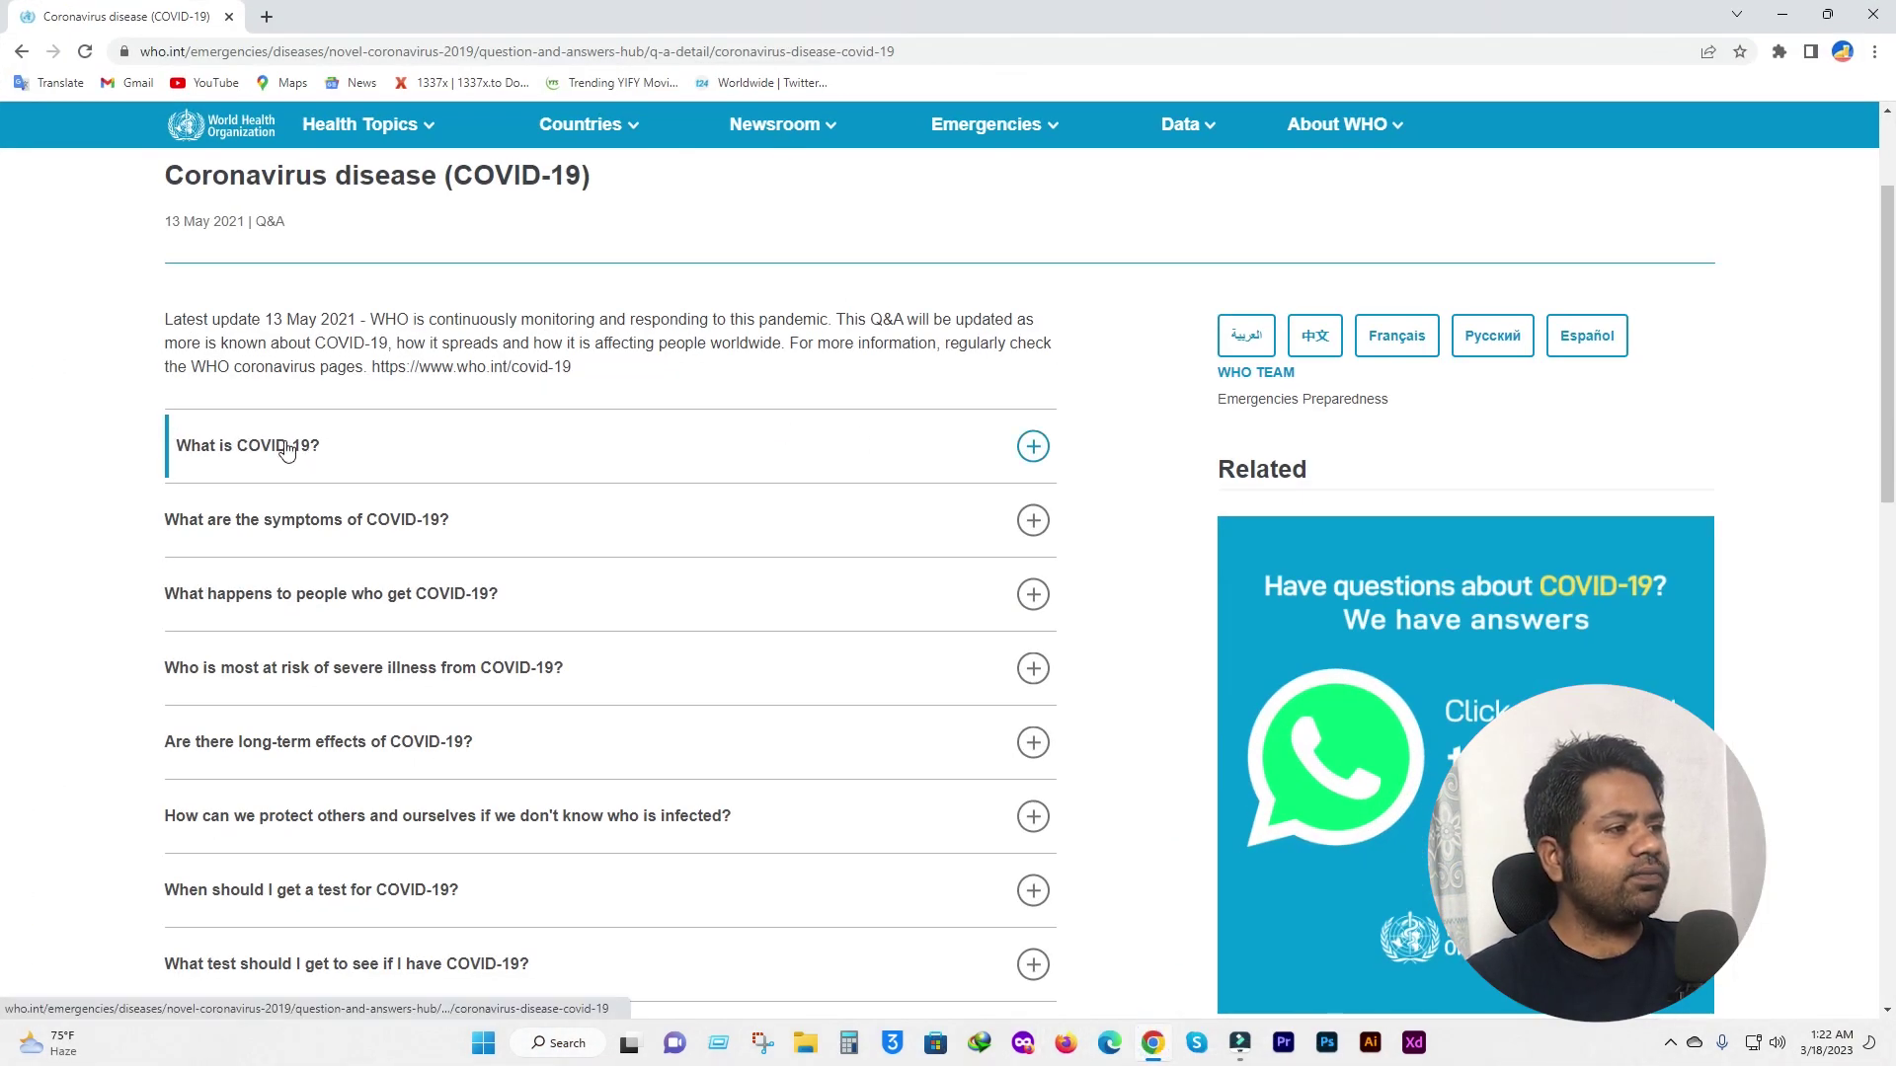
# Expand and collapse the 'What is COVID-19?' and symptoms answers on the WHO page, then switch to XD.
pyautogui.click(287, 450)
pyautogui.click(1027, 447)
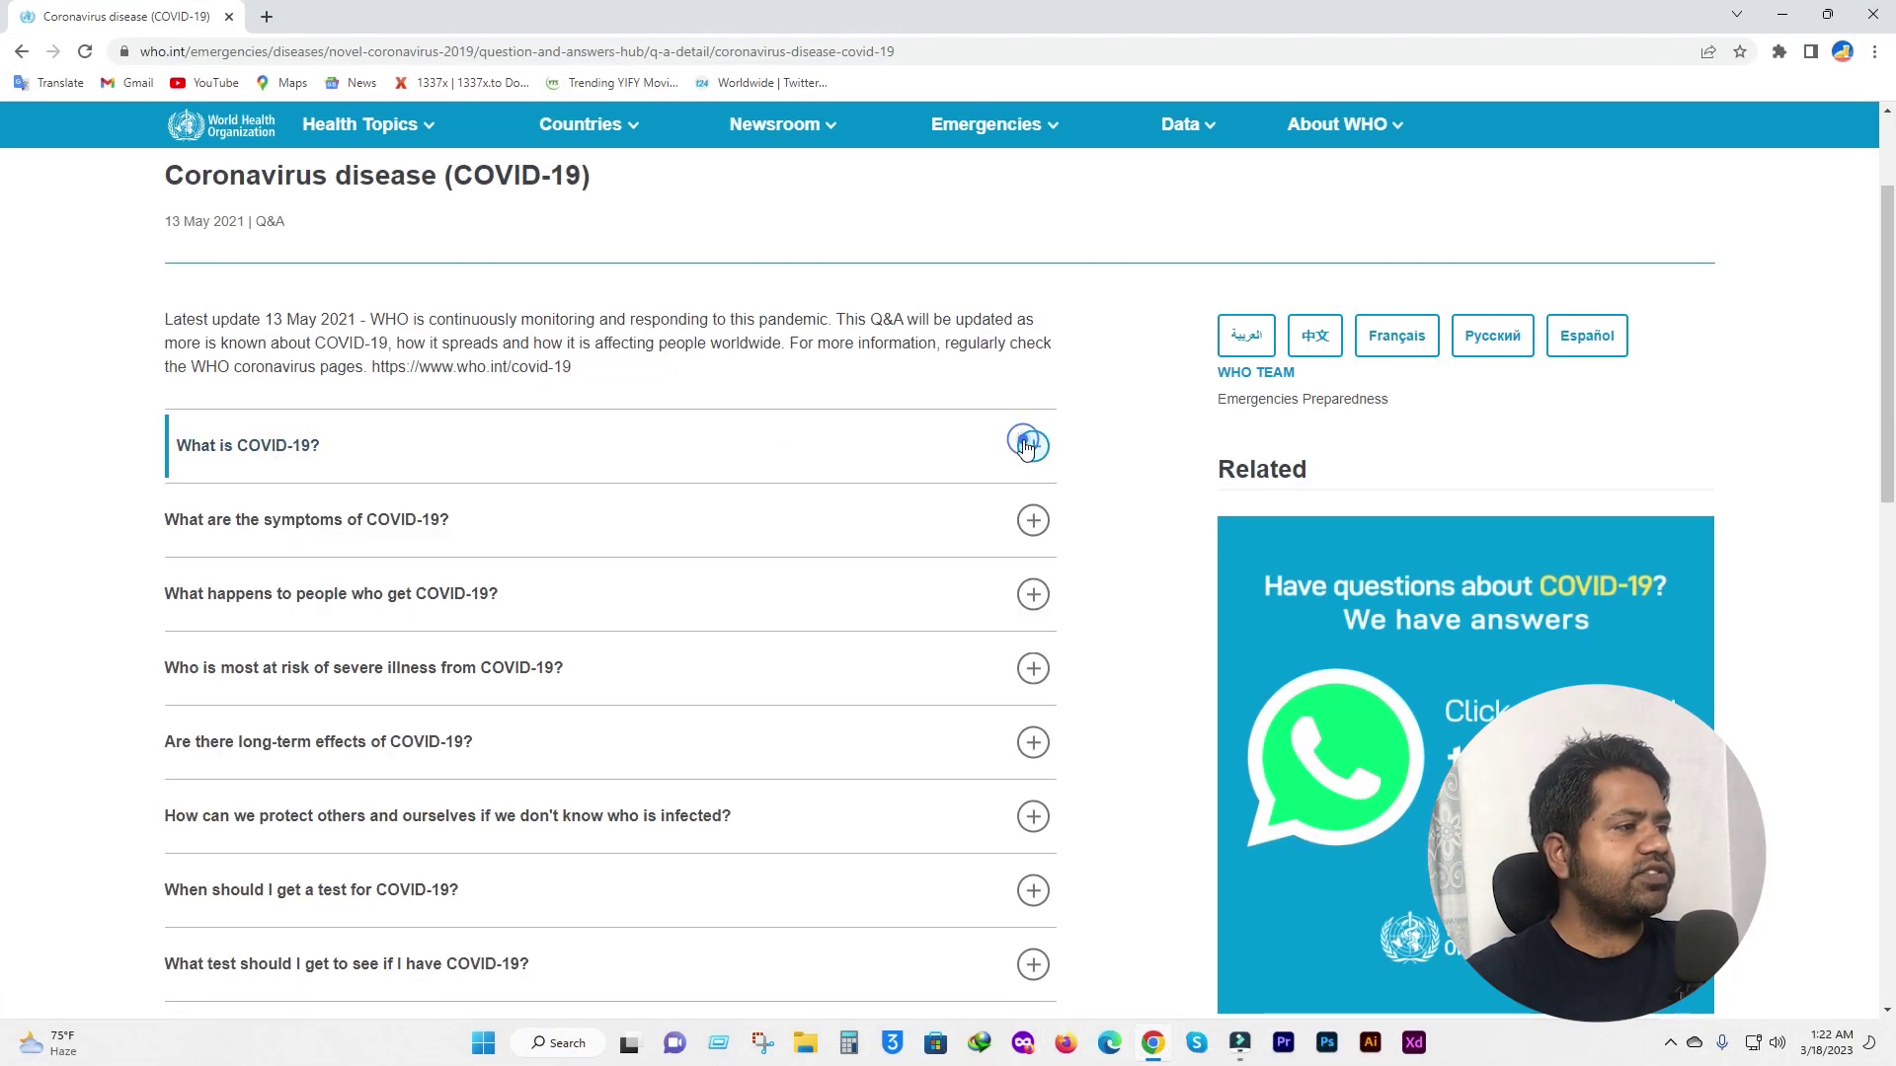
pyautogui.click(362, 521)
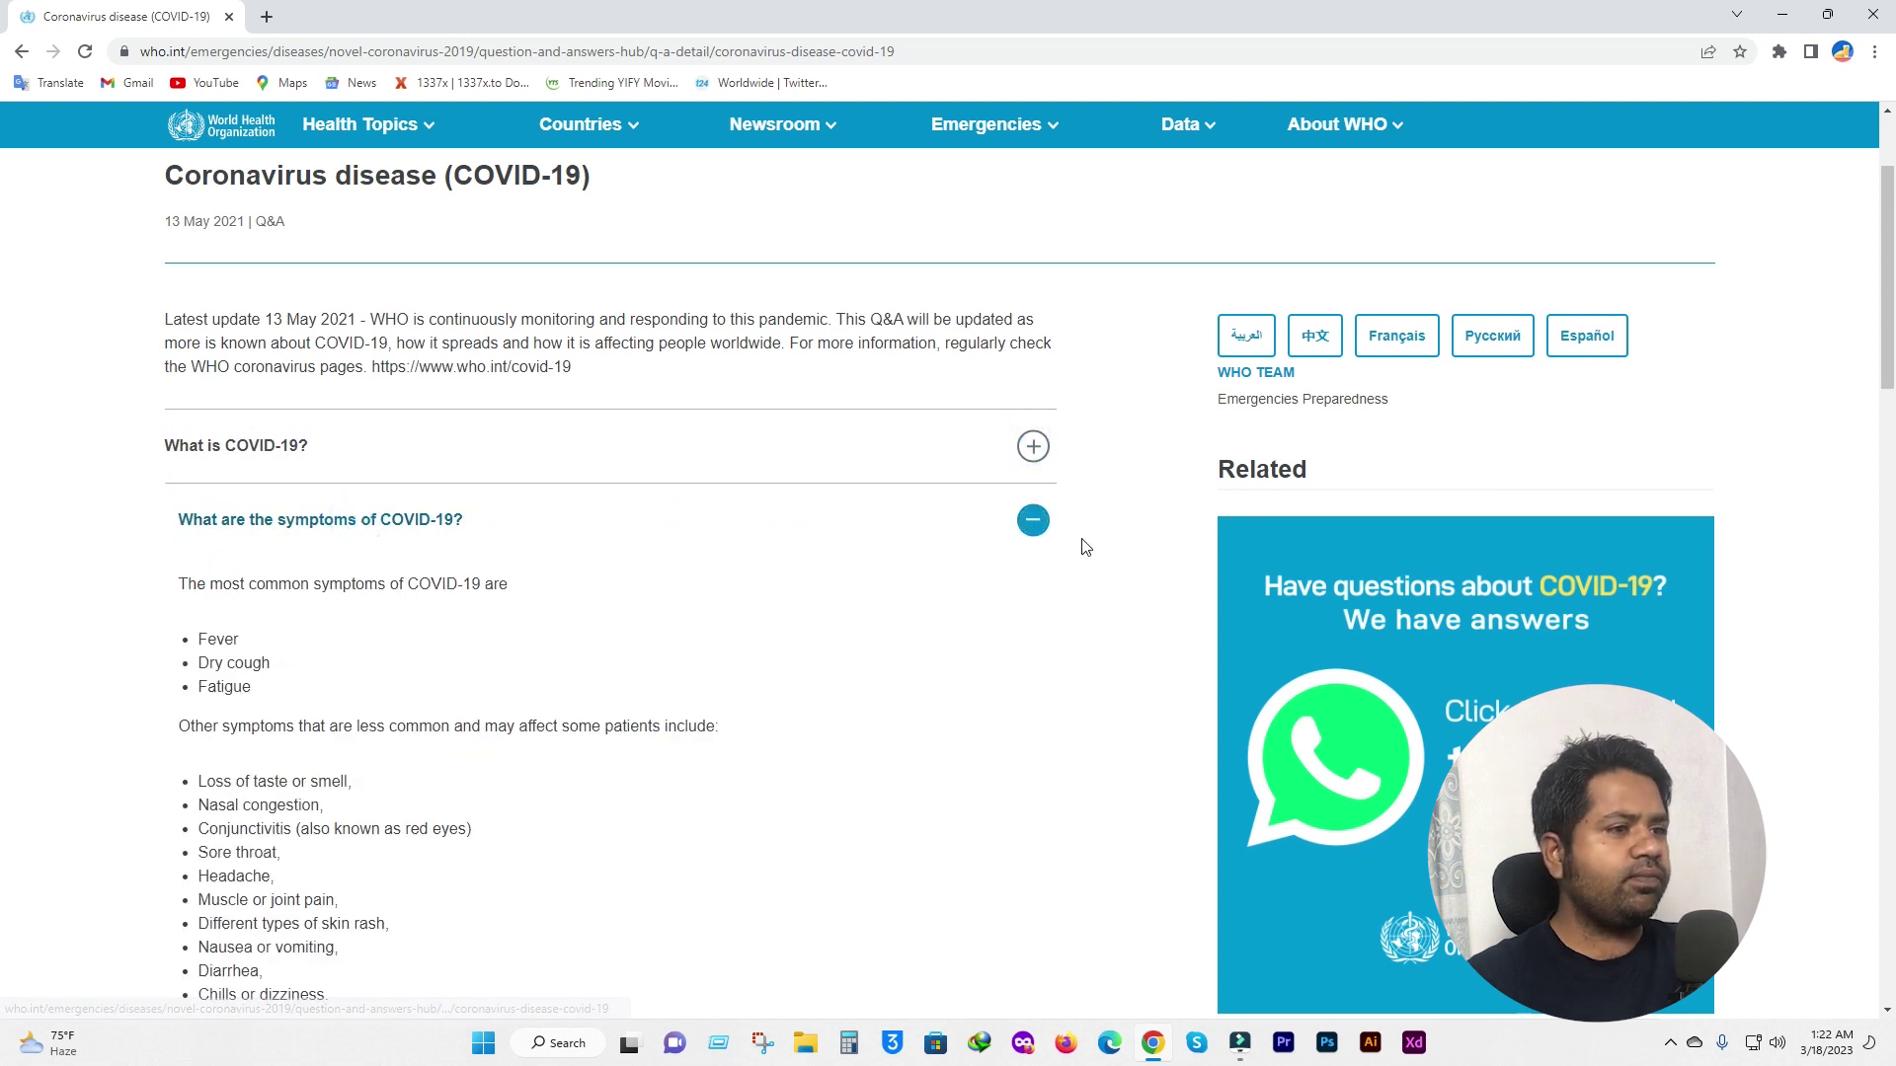
pyautogui.click(1032, 521)
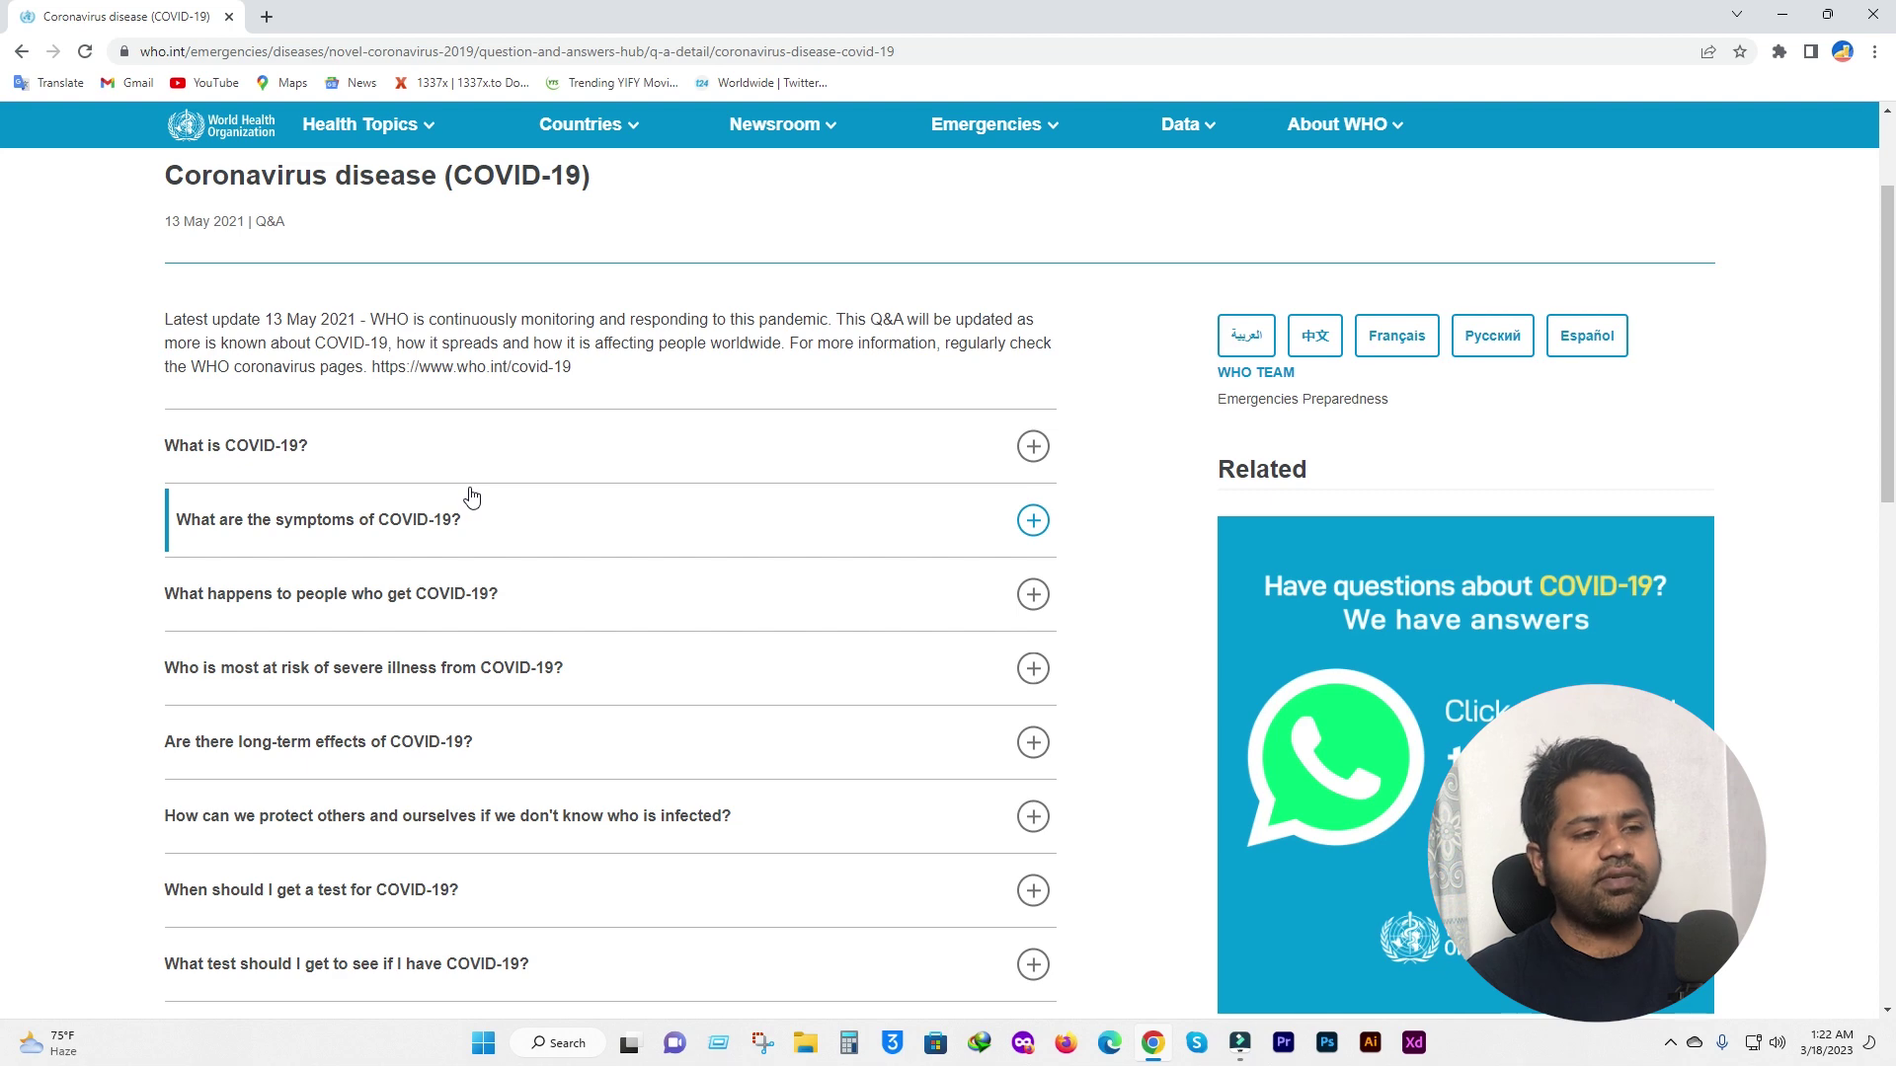
pyautogui.click(1413, 1045)
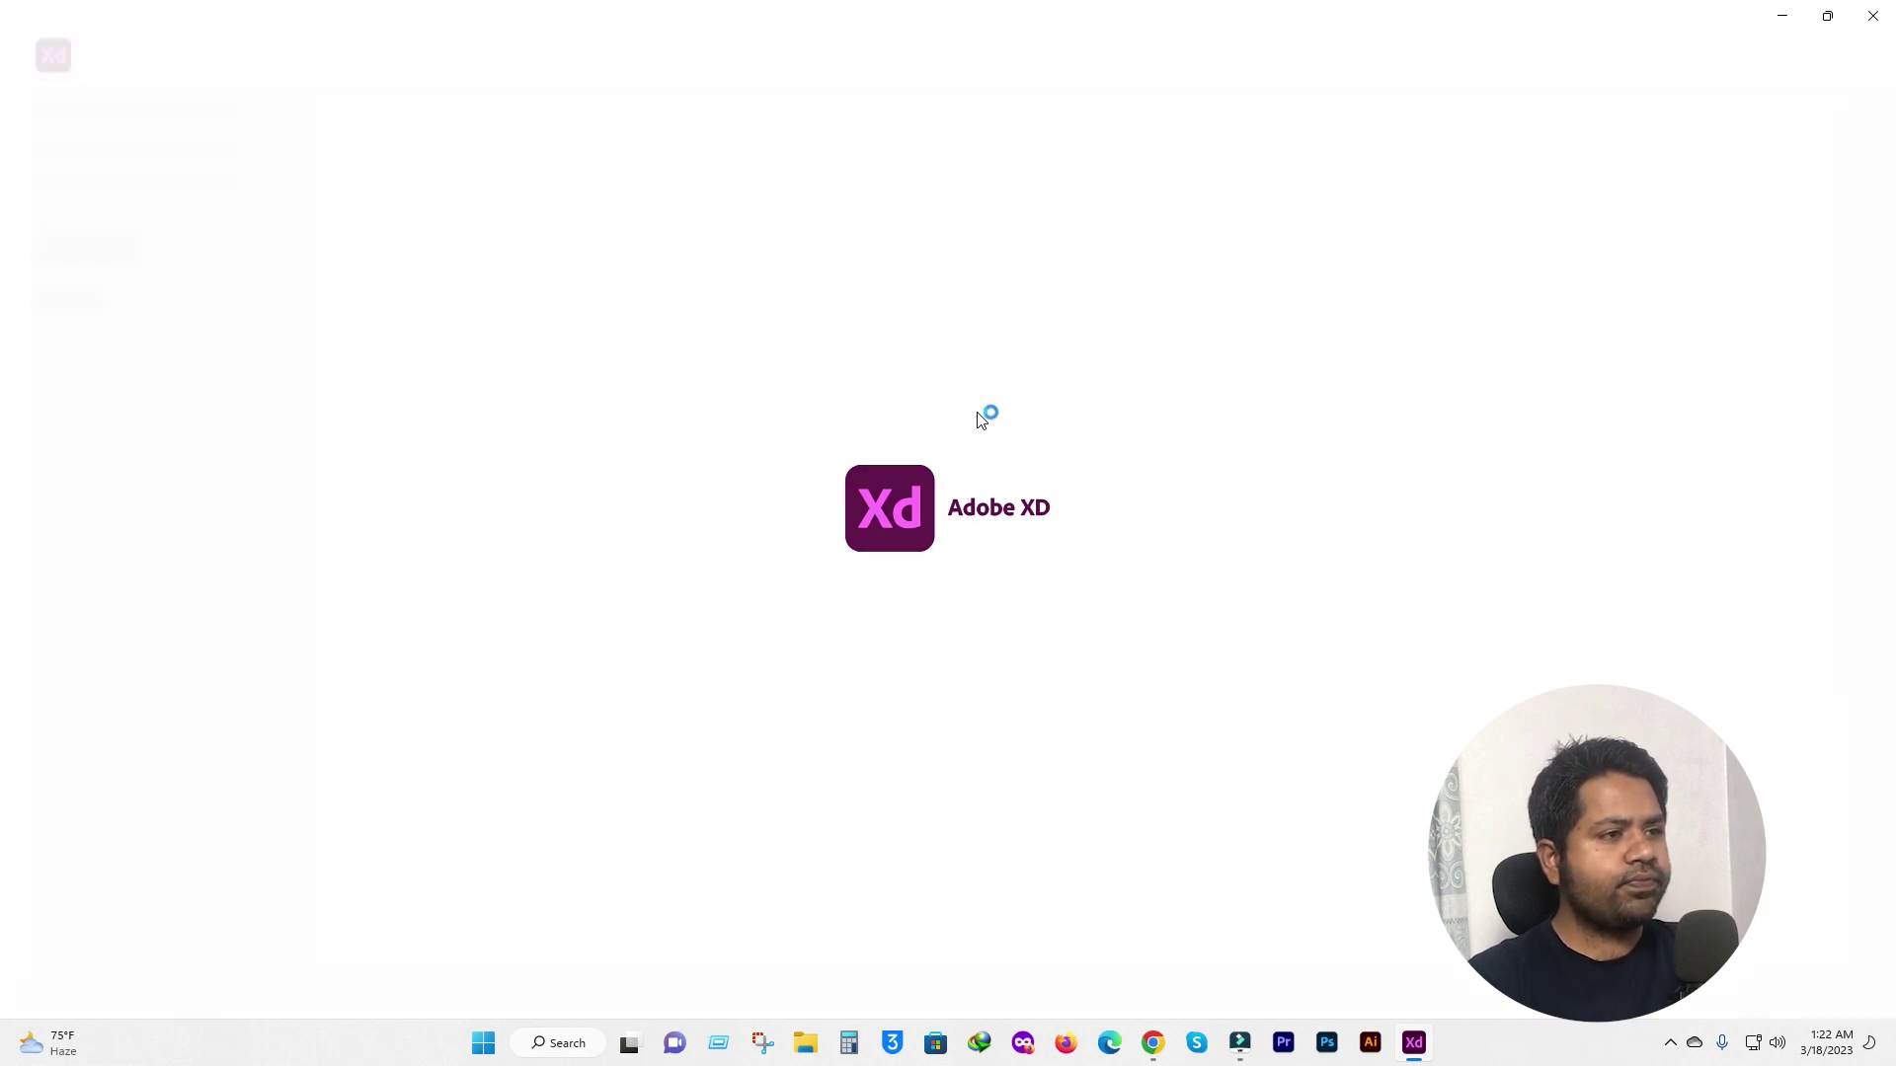
# Create a new Adobe XD document with a 600 × 600 custom-size artboard.
pyautogui.click(1521, 142)
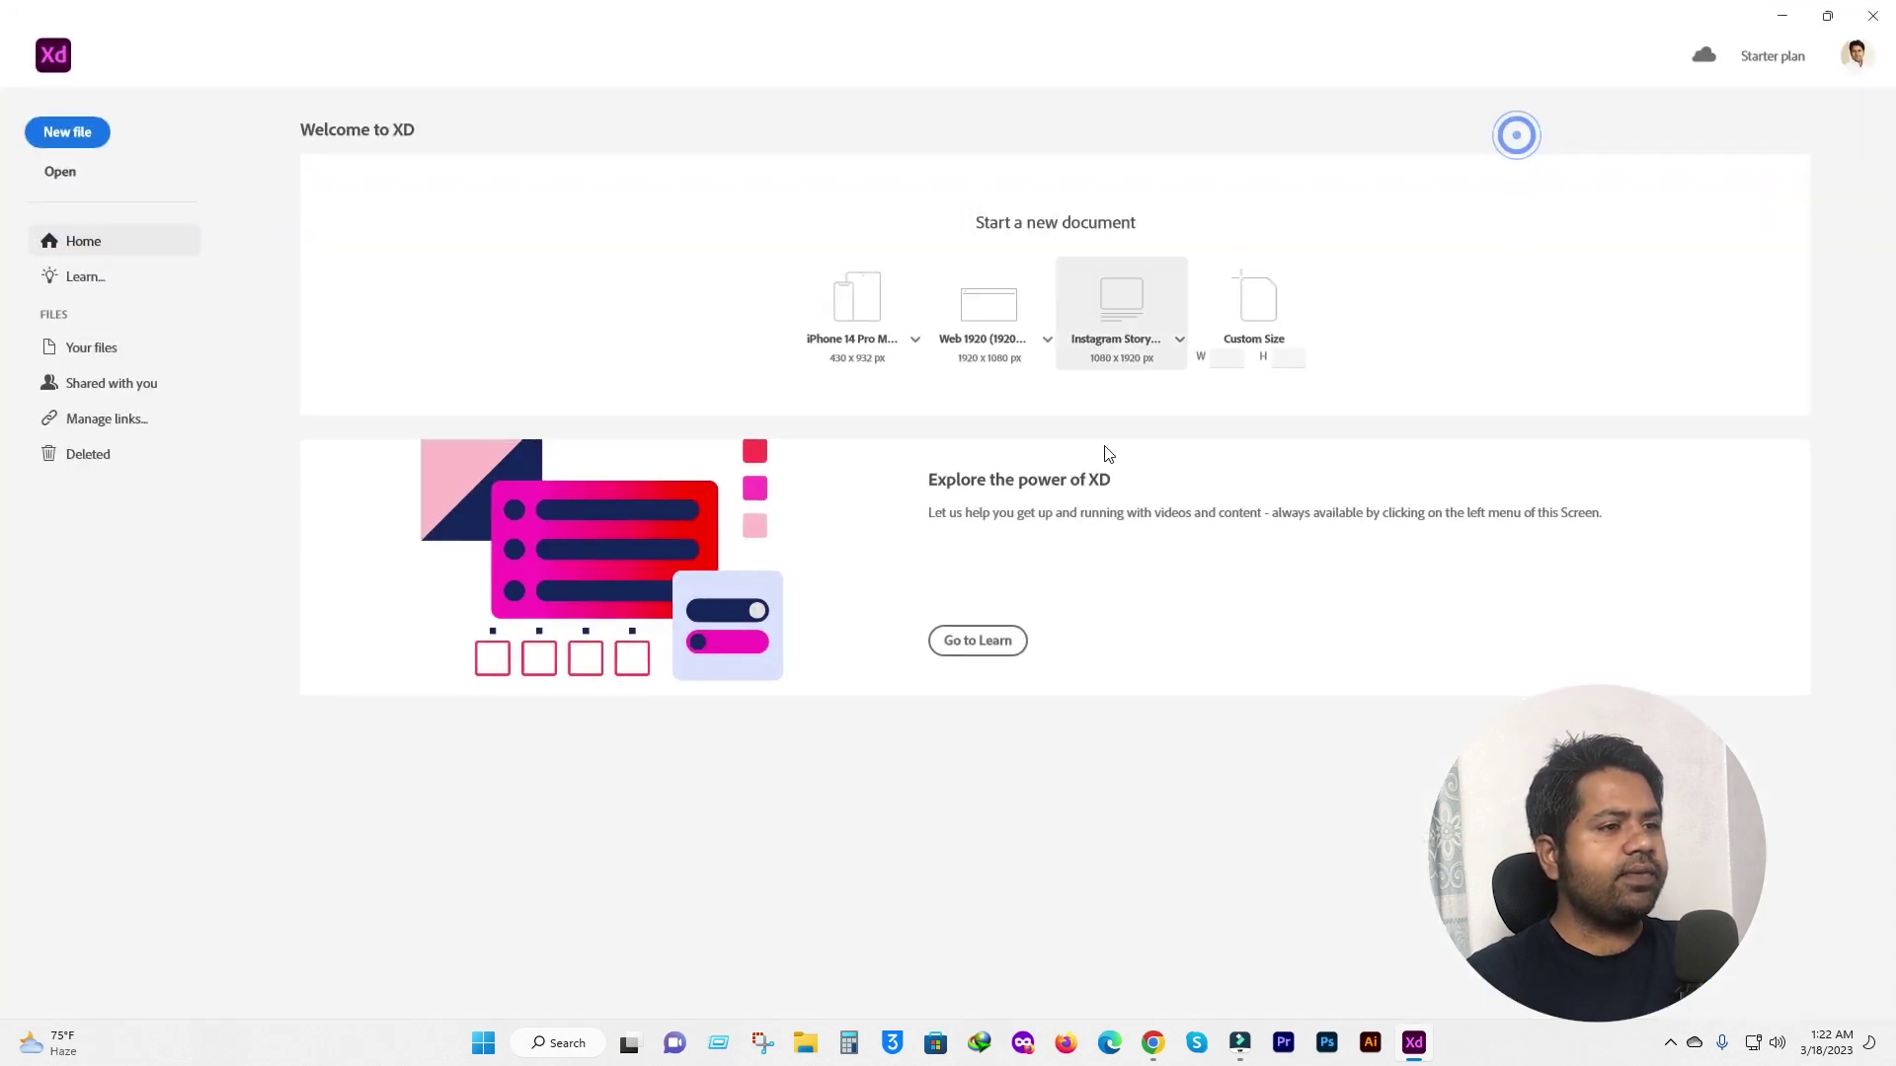
pyautogui.click(1232, 365)
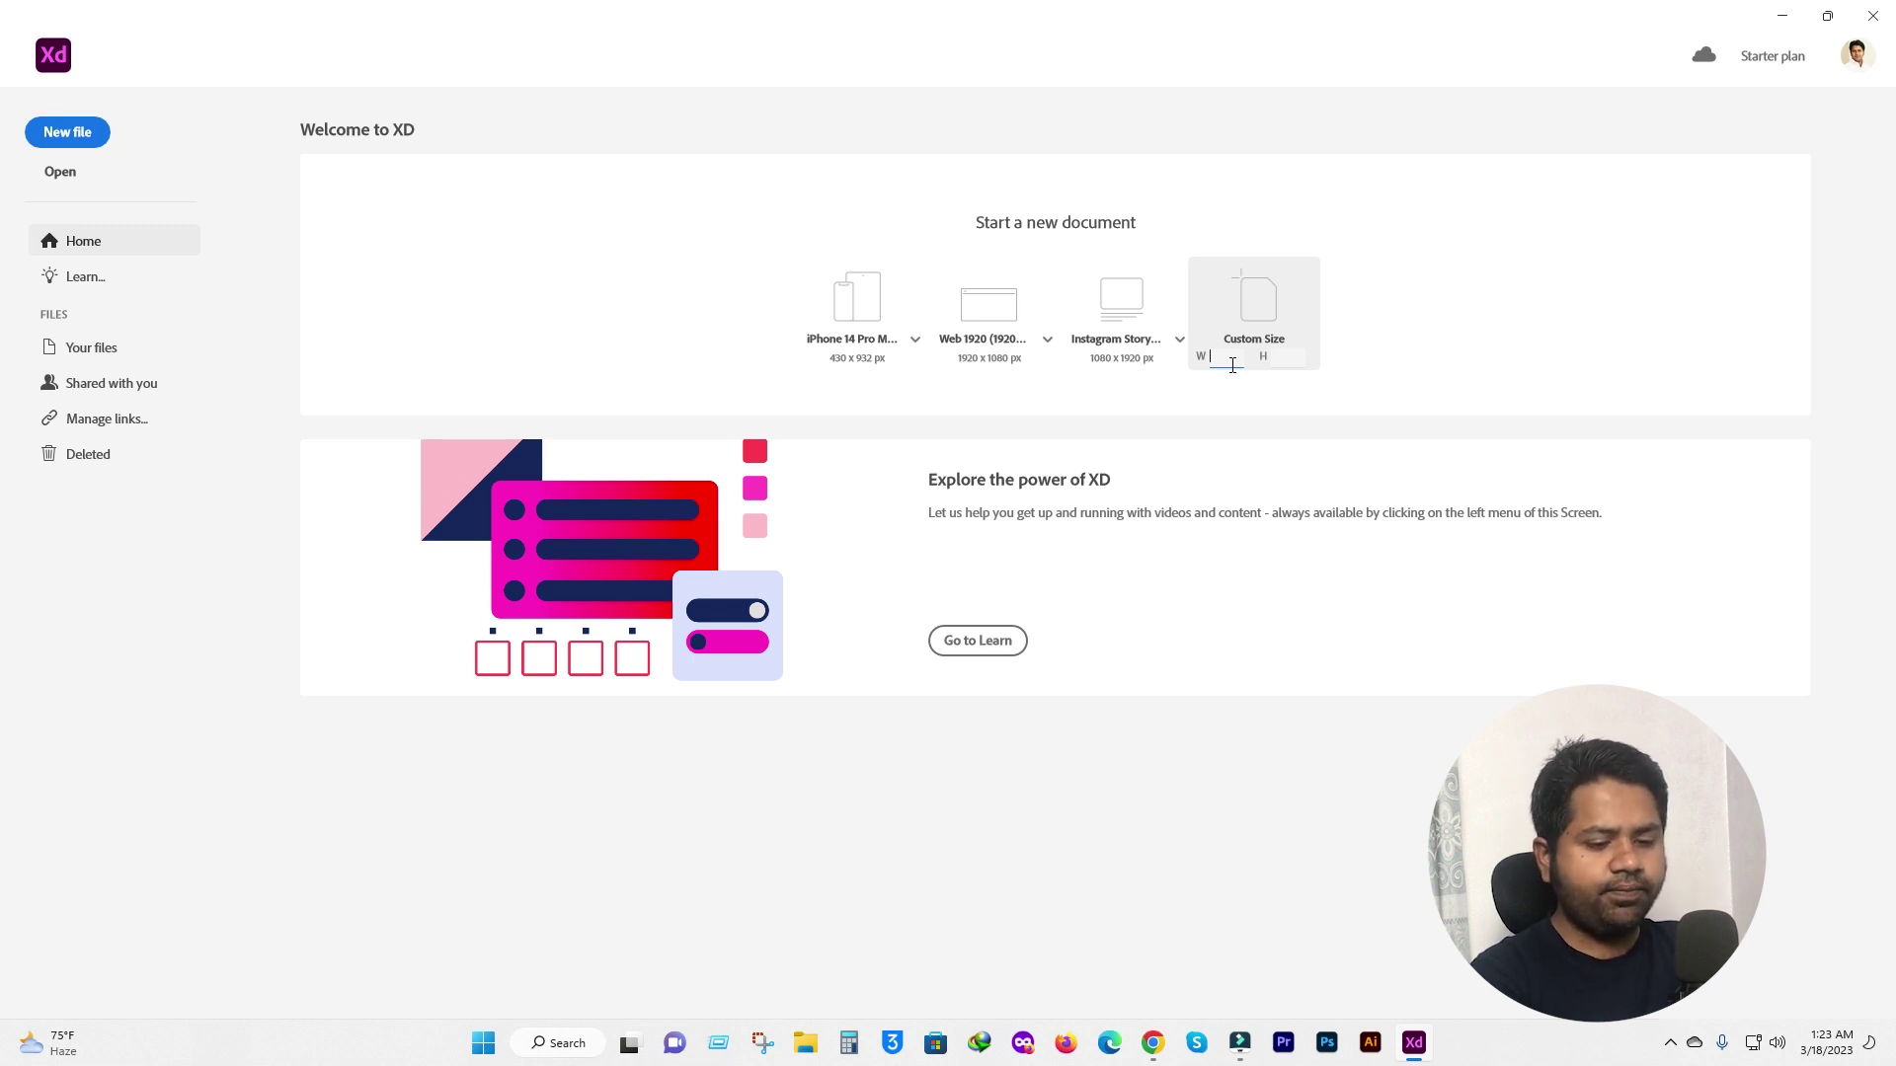
pyautogui.write('600')
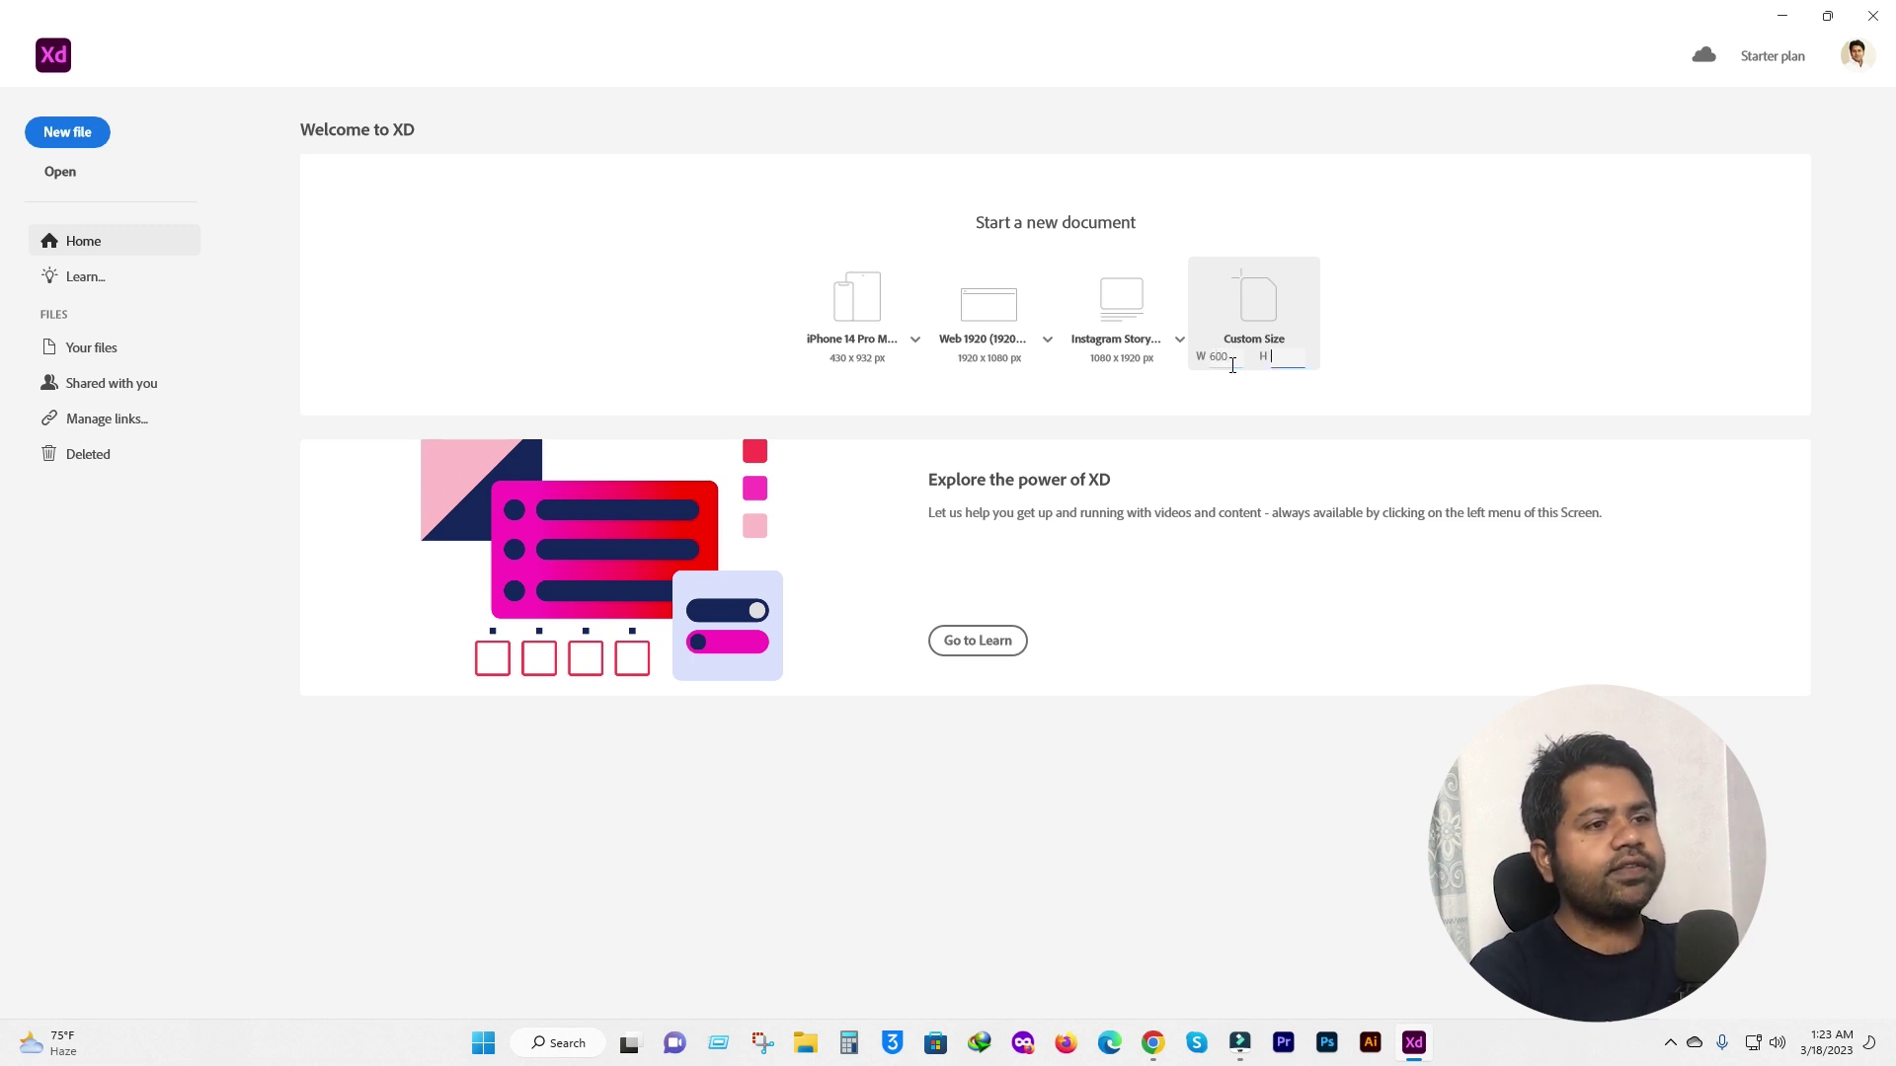
pyautogui.press('Return')
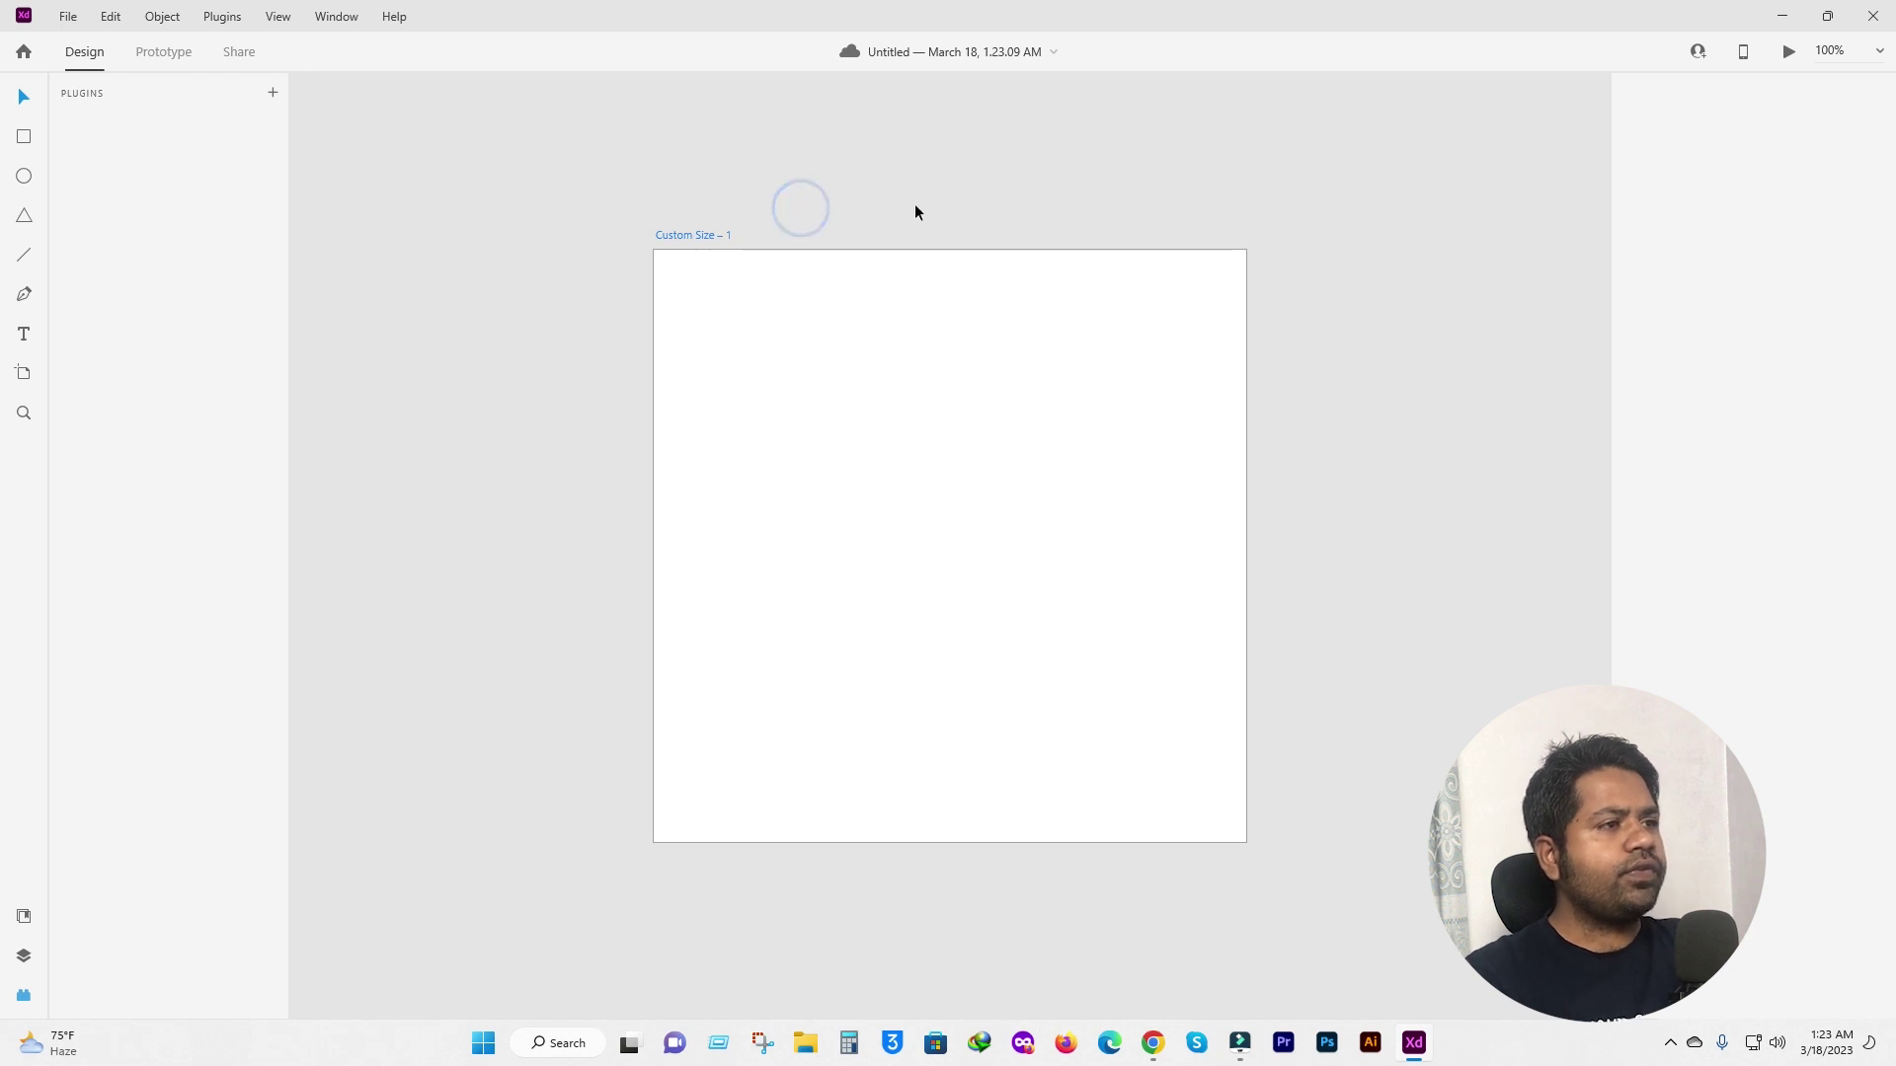
# Change the custom-size artboard's name to '1' and deselect it.
pyautogui.click(696, 235)
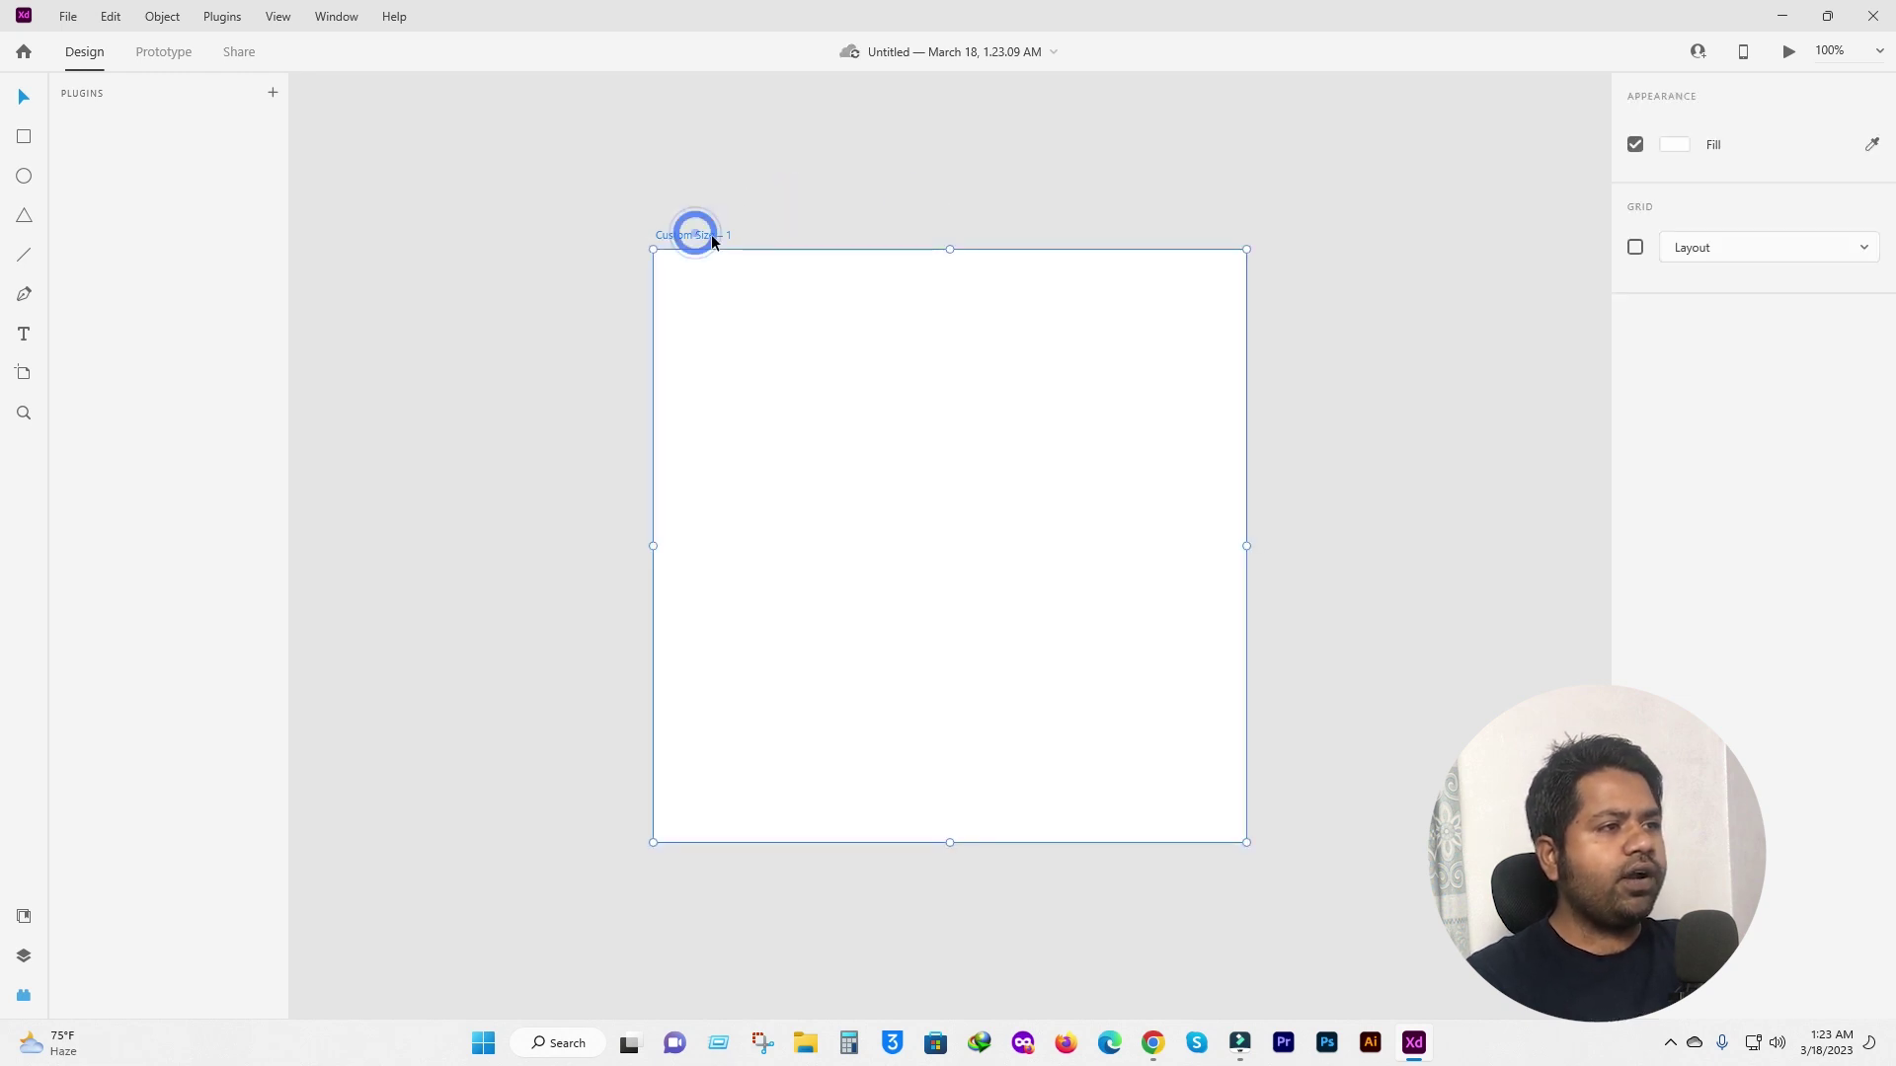
pyautogui.doubleClick(698, 236)
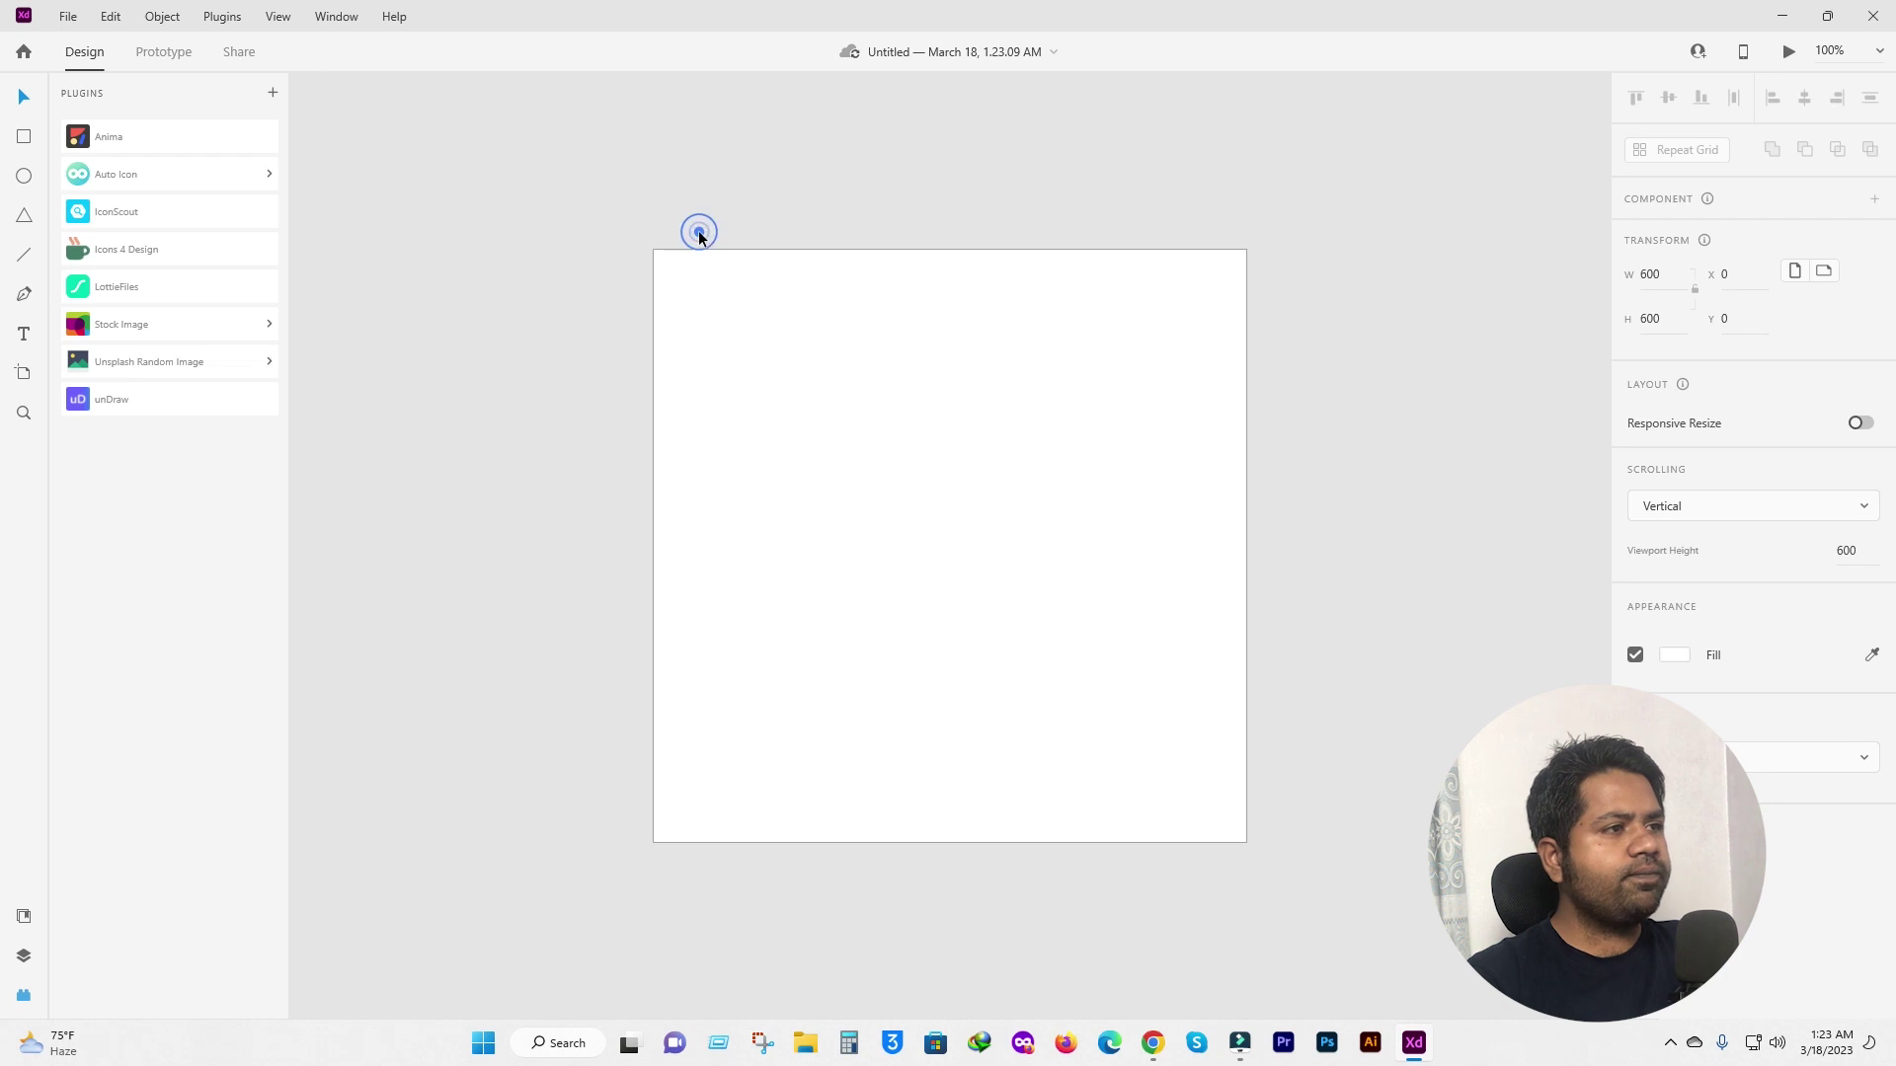
pyautogui.write('1')
pyautogui.press('Return')
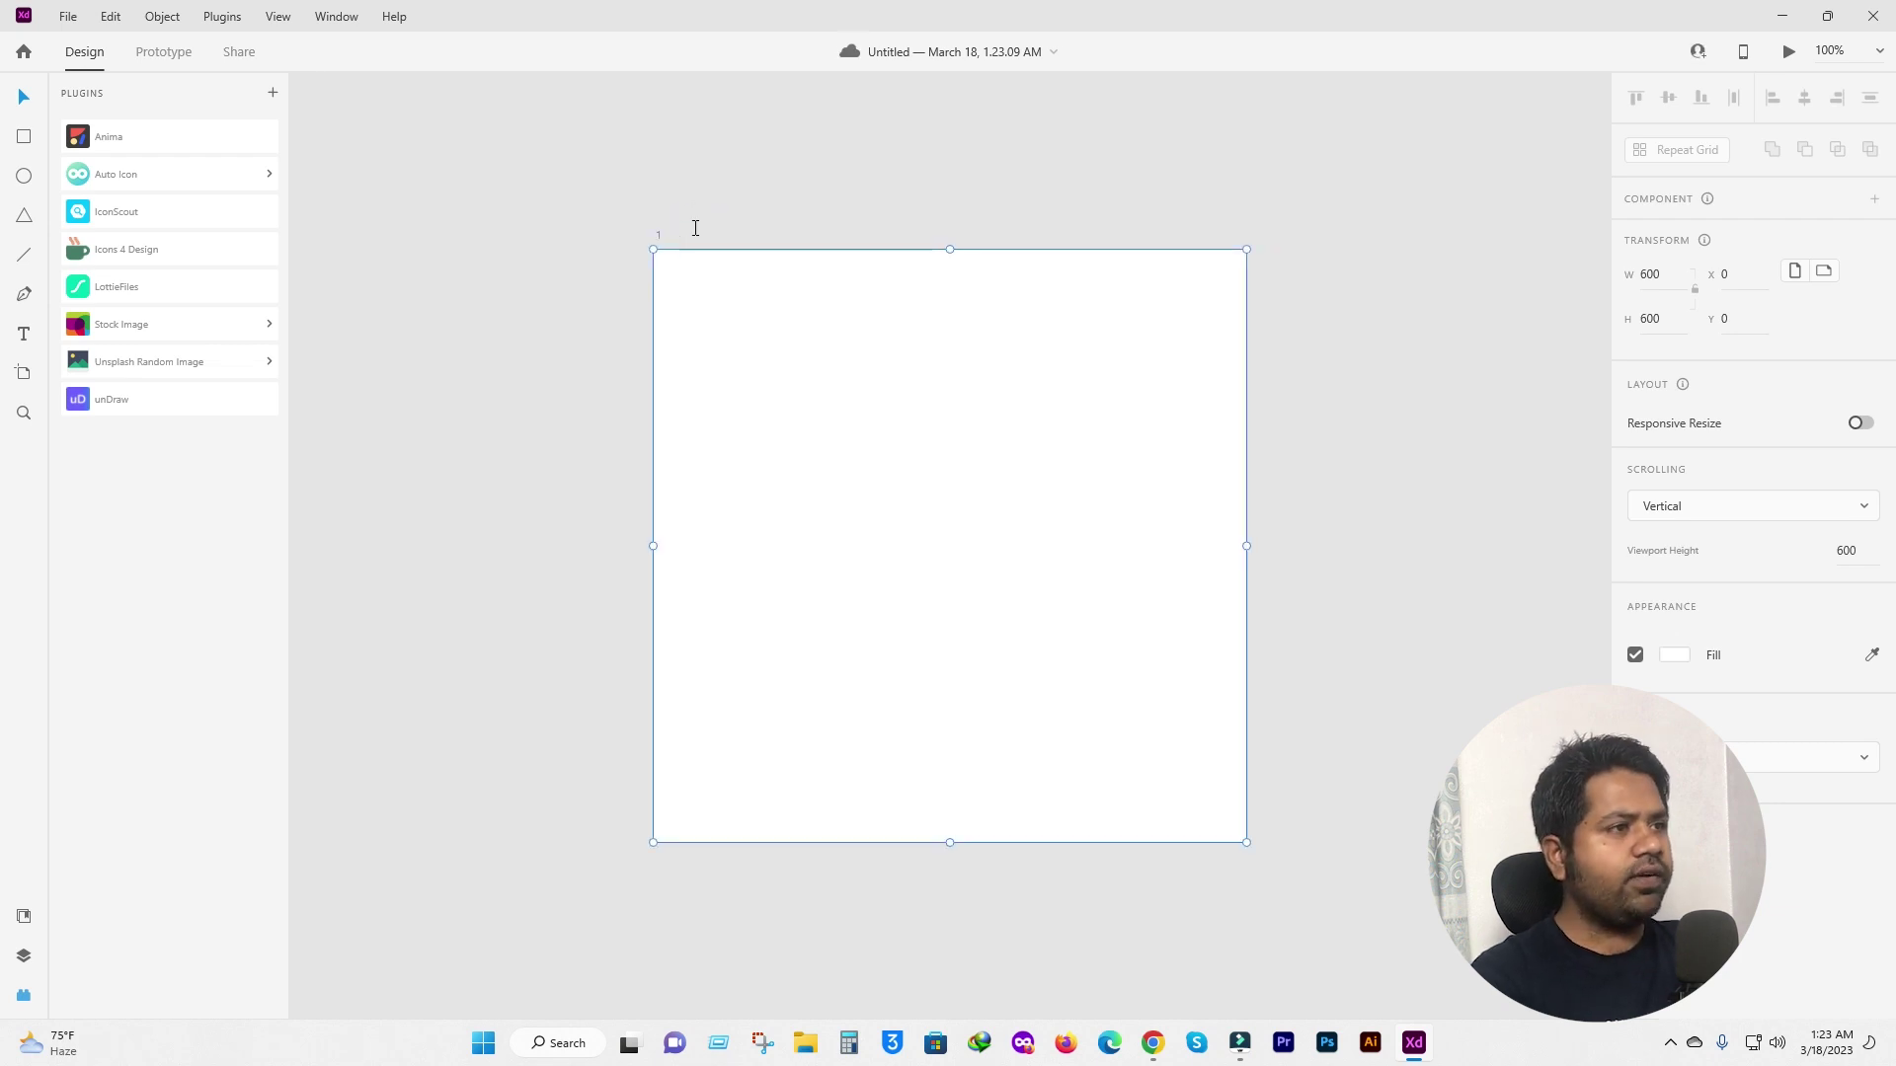
pyautogui.click(737, 175)
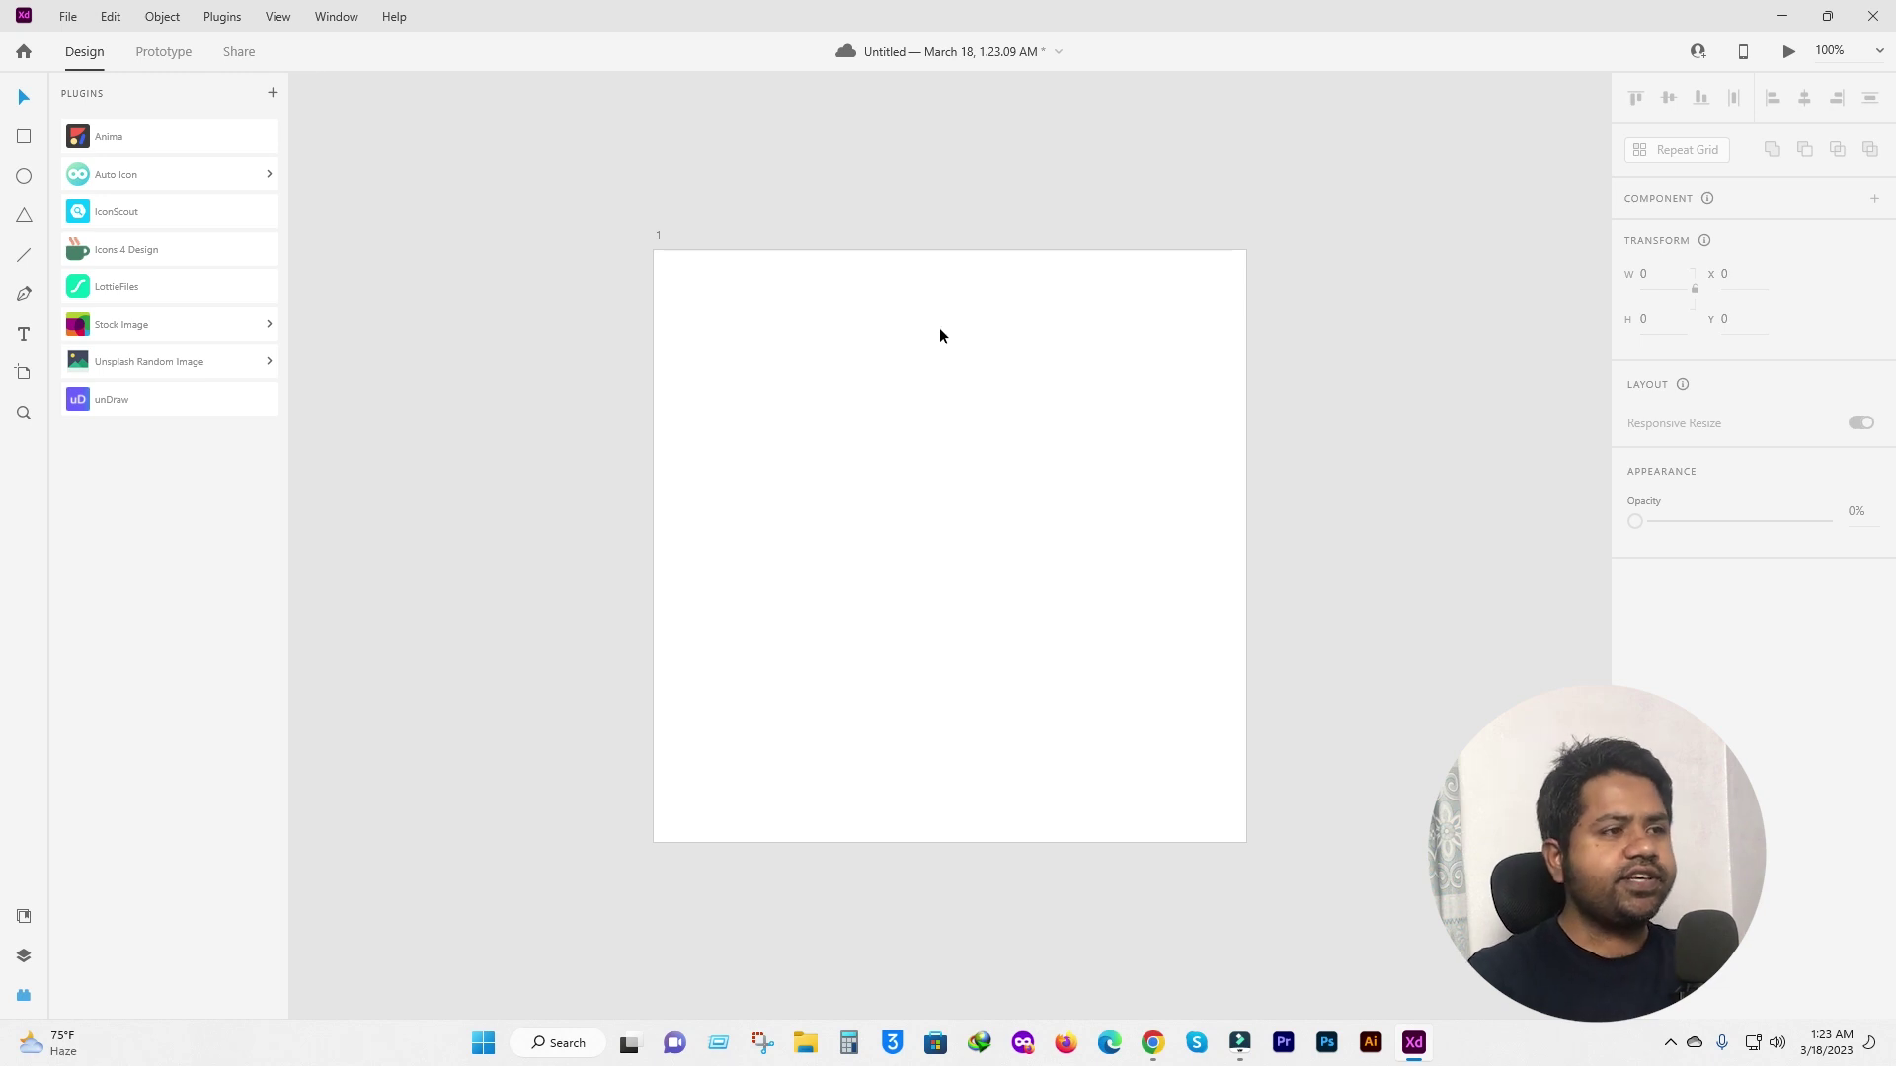
pyautogui.click(1156, 1043)
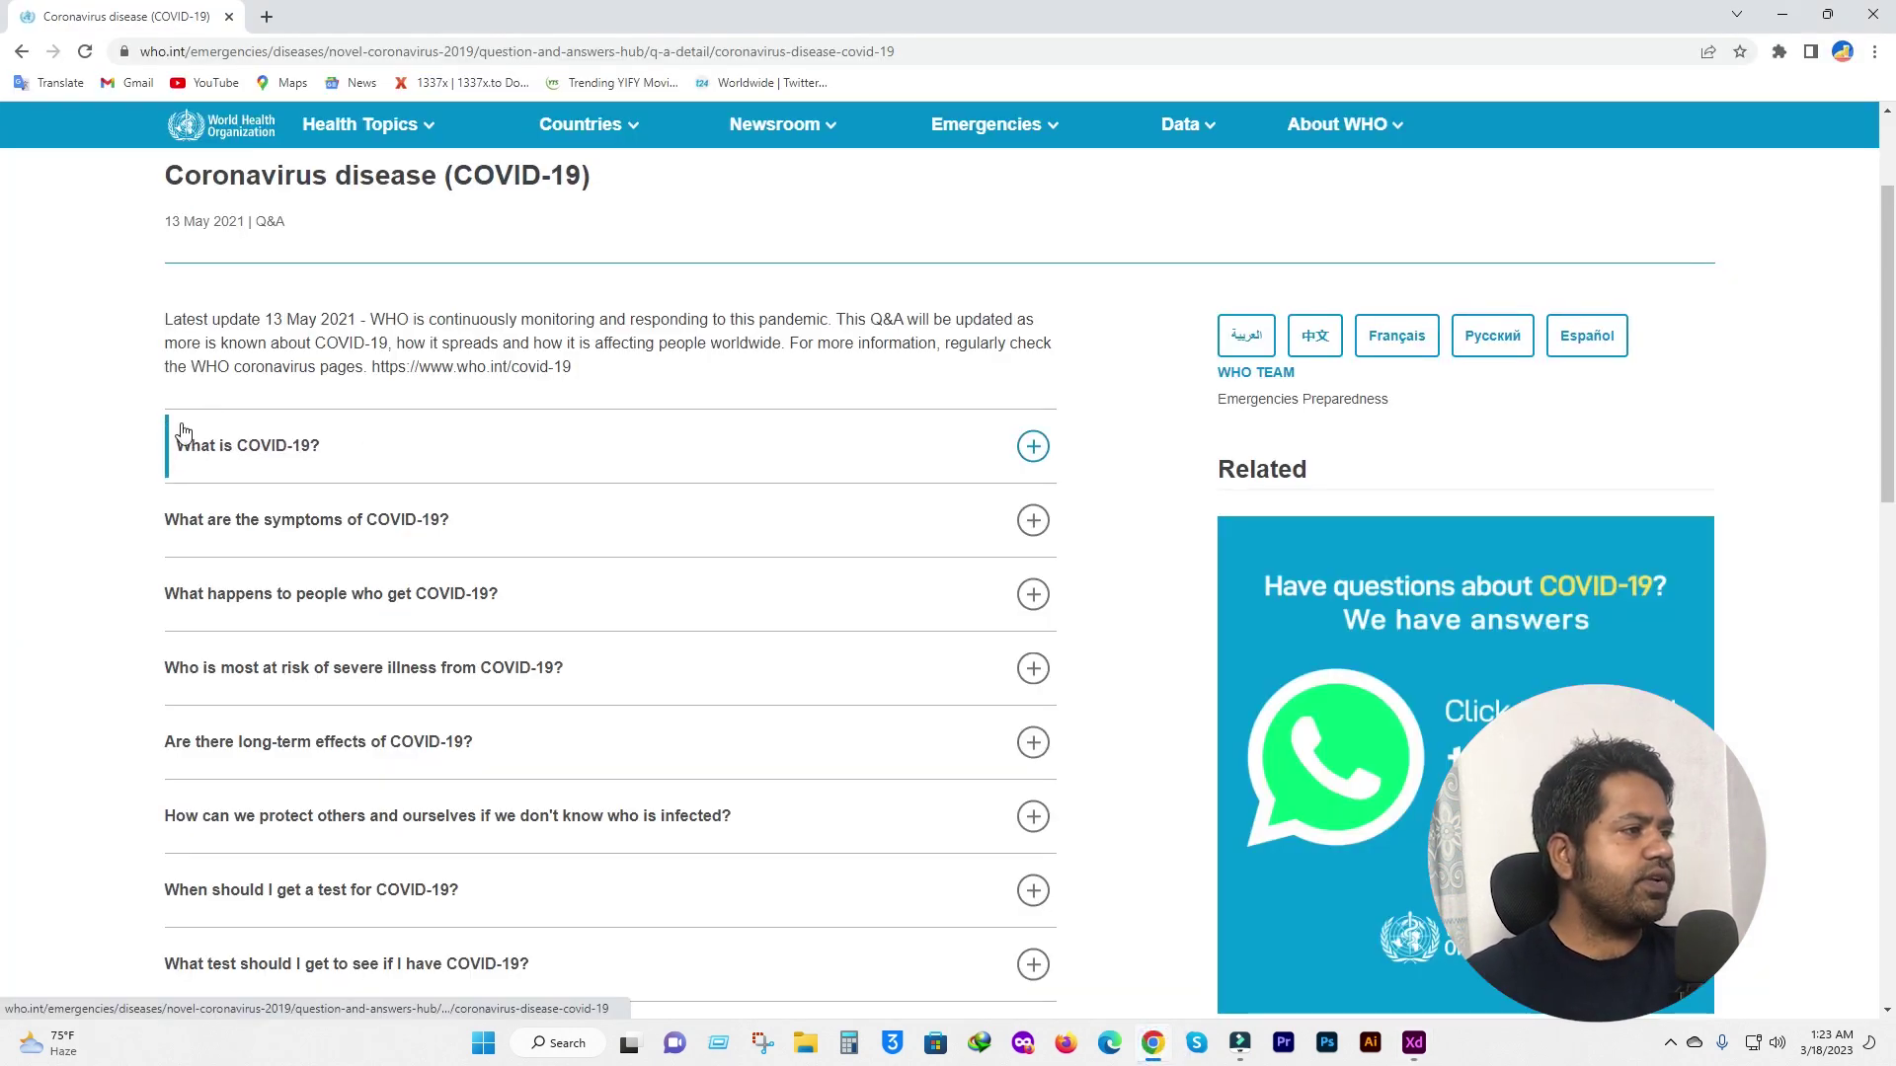
# Copy the 'What is COVID-19?' heading from the WHO page and start a text box in XD.
pyautogui.moveTo(176, 434); pyautogui.dragTo(326, 446)
pyautogui.hotkey('ctrl', 'c')
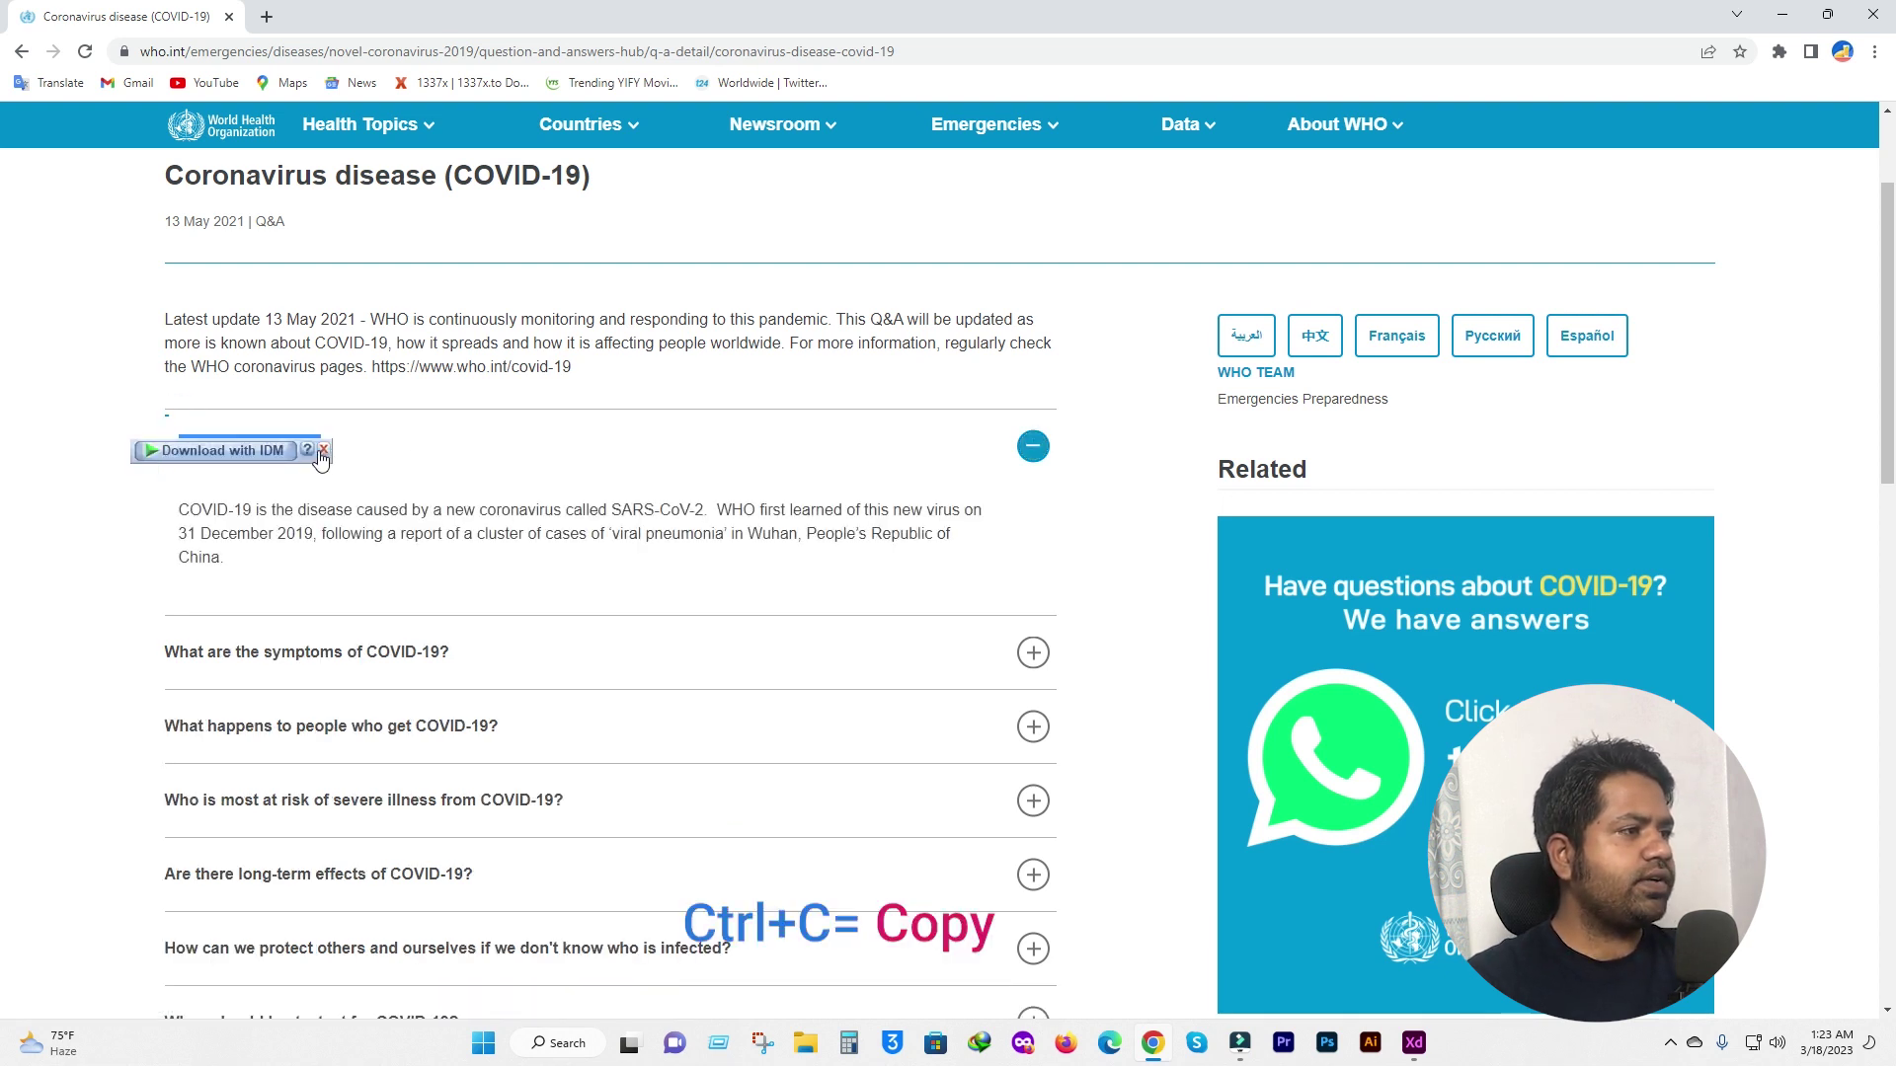
pyautogui.click(323, 451)
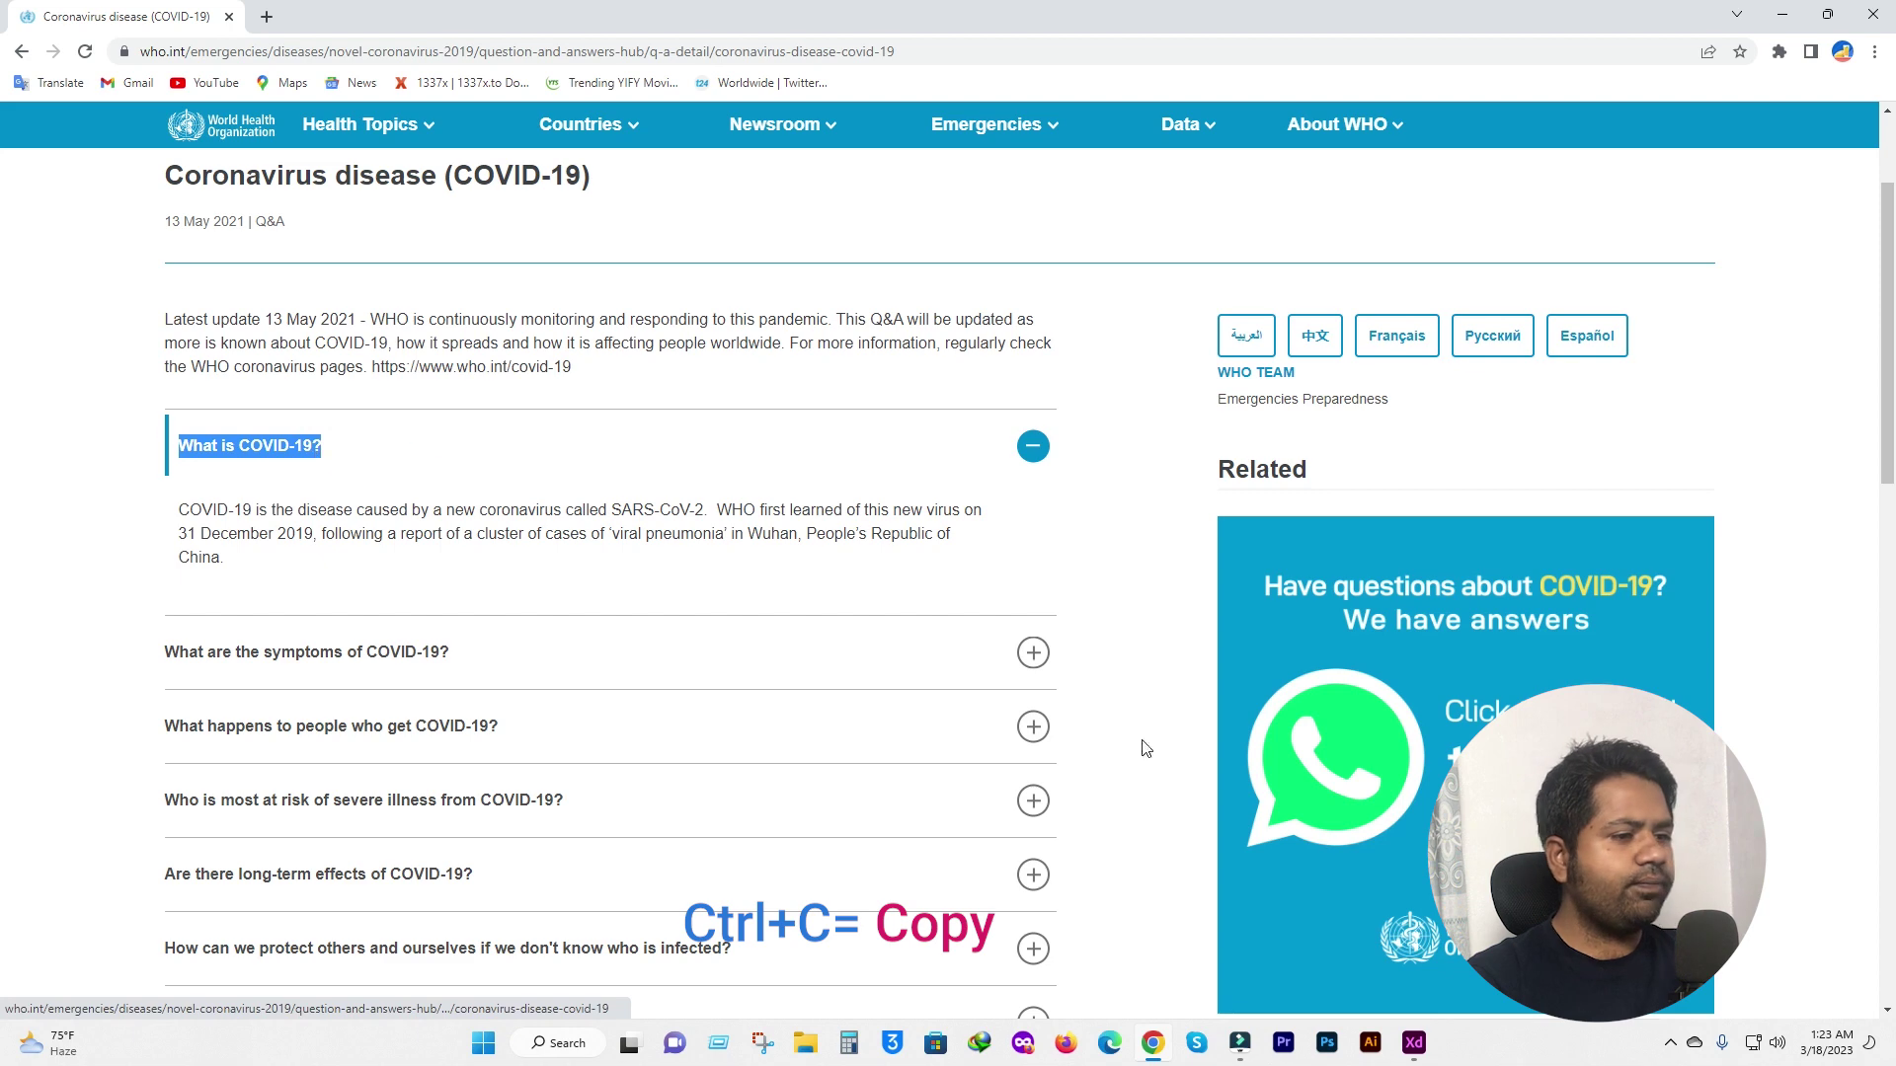
pyautogui.click(1416, 1051)
pyautogui.click(24, 334)
pyautogui.click(697, 305)
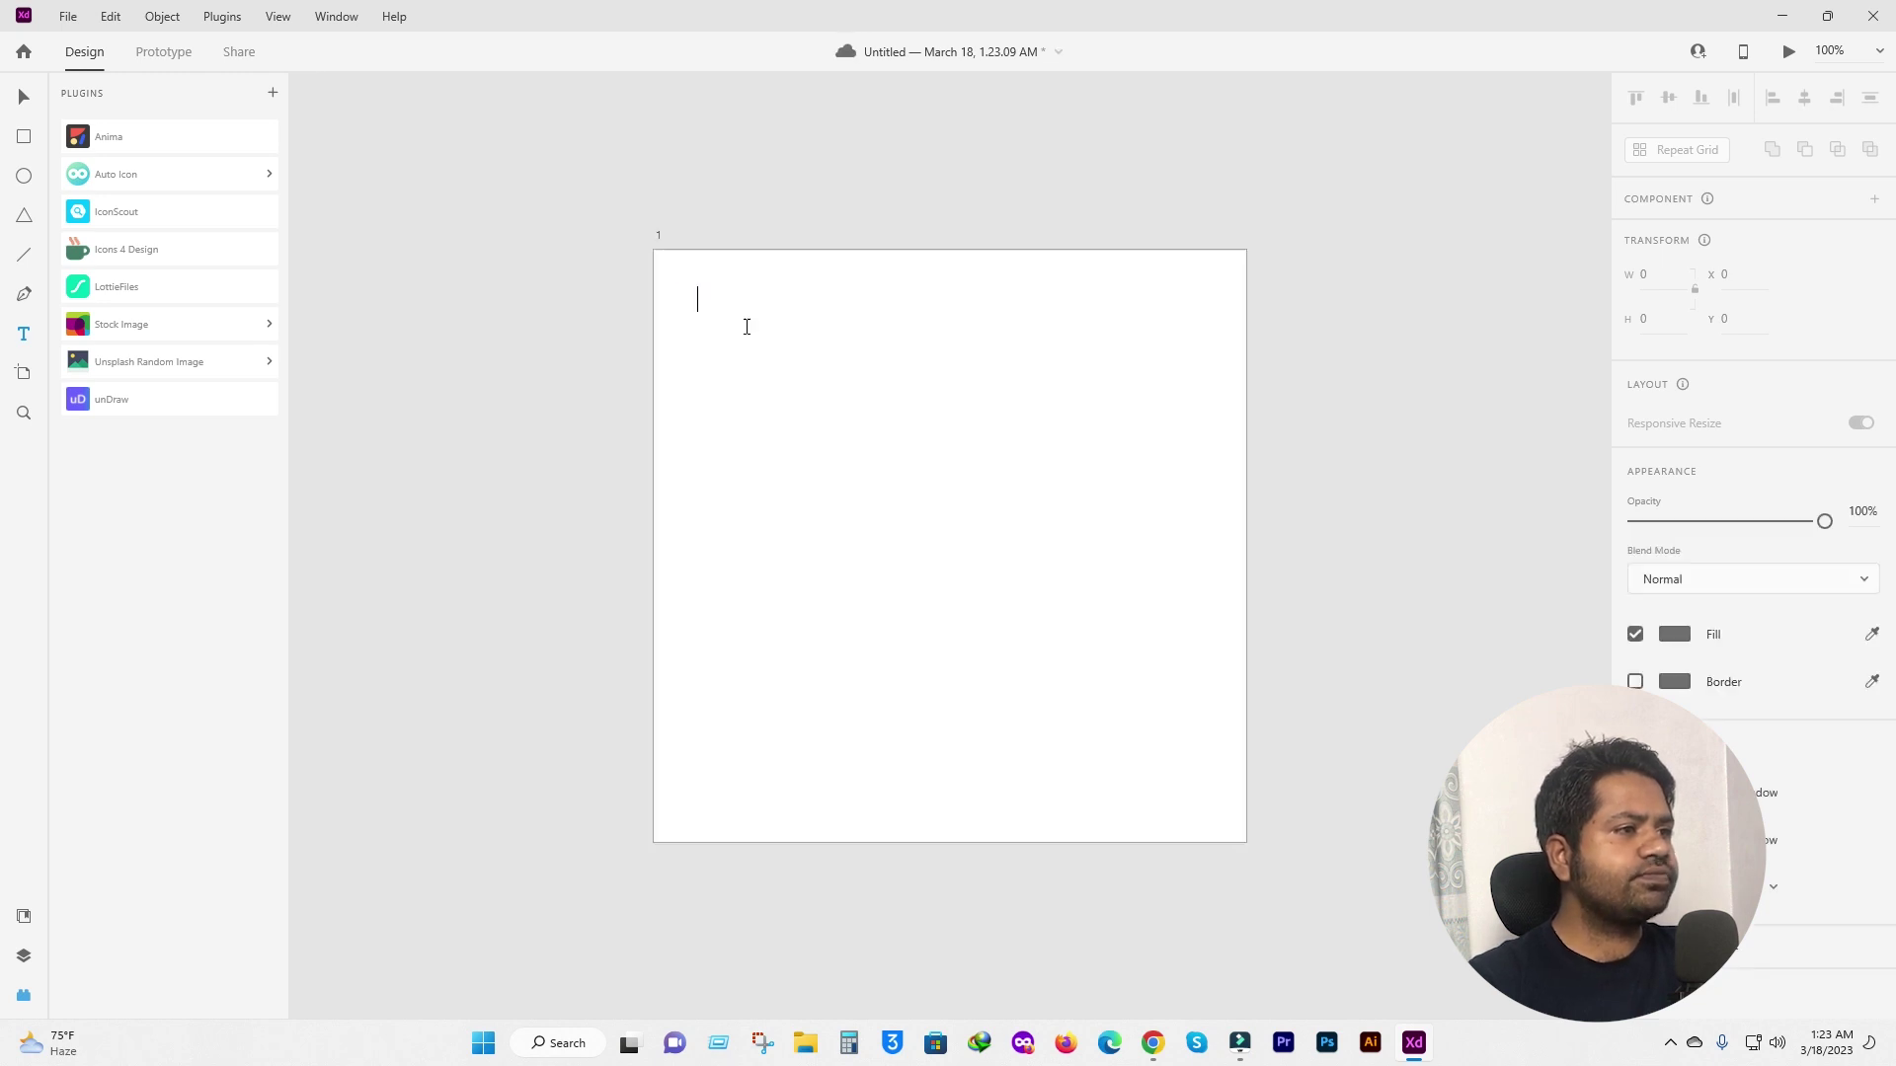
# Paste 'What is COVID-19?' as a heading near the artboard's top-left.
pyautogui.hotkey('ctrl', 'v')
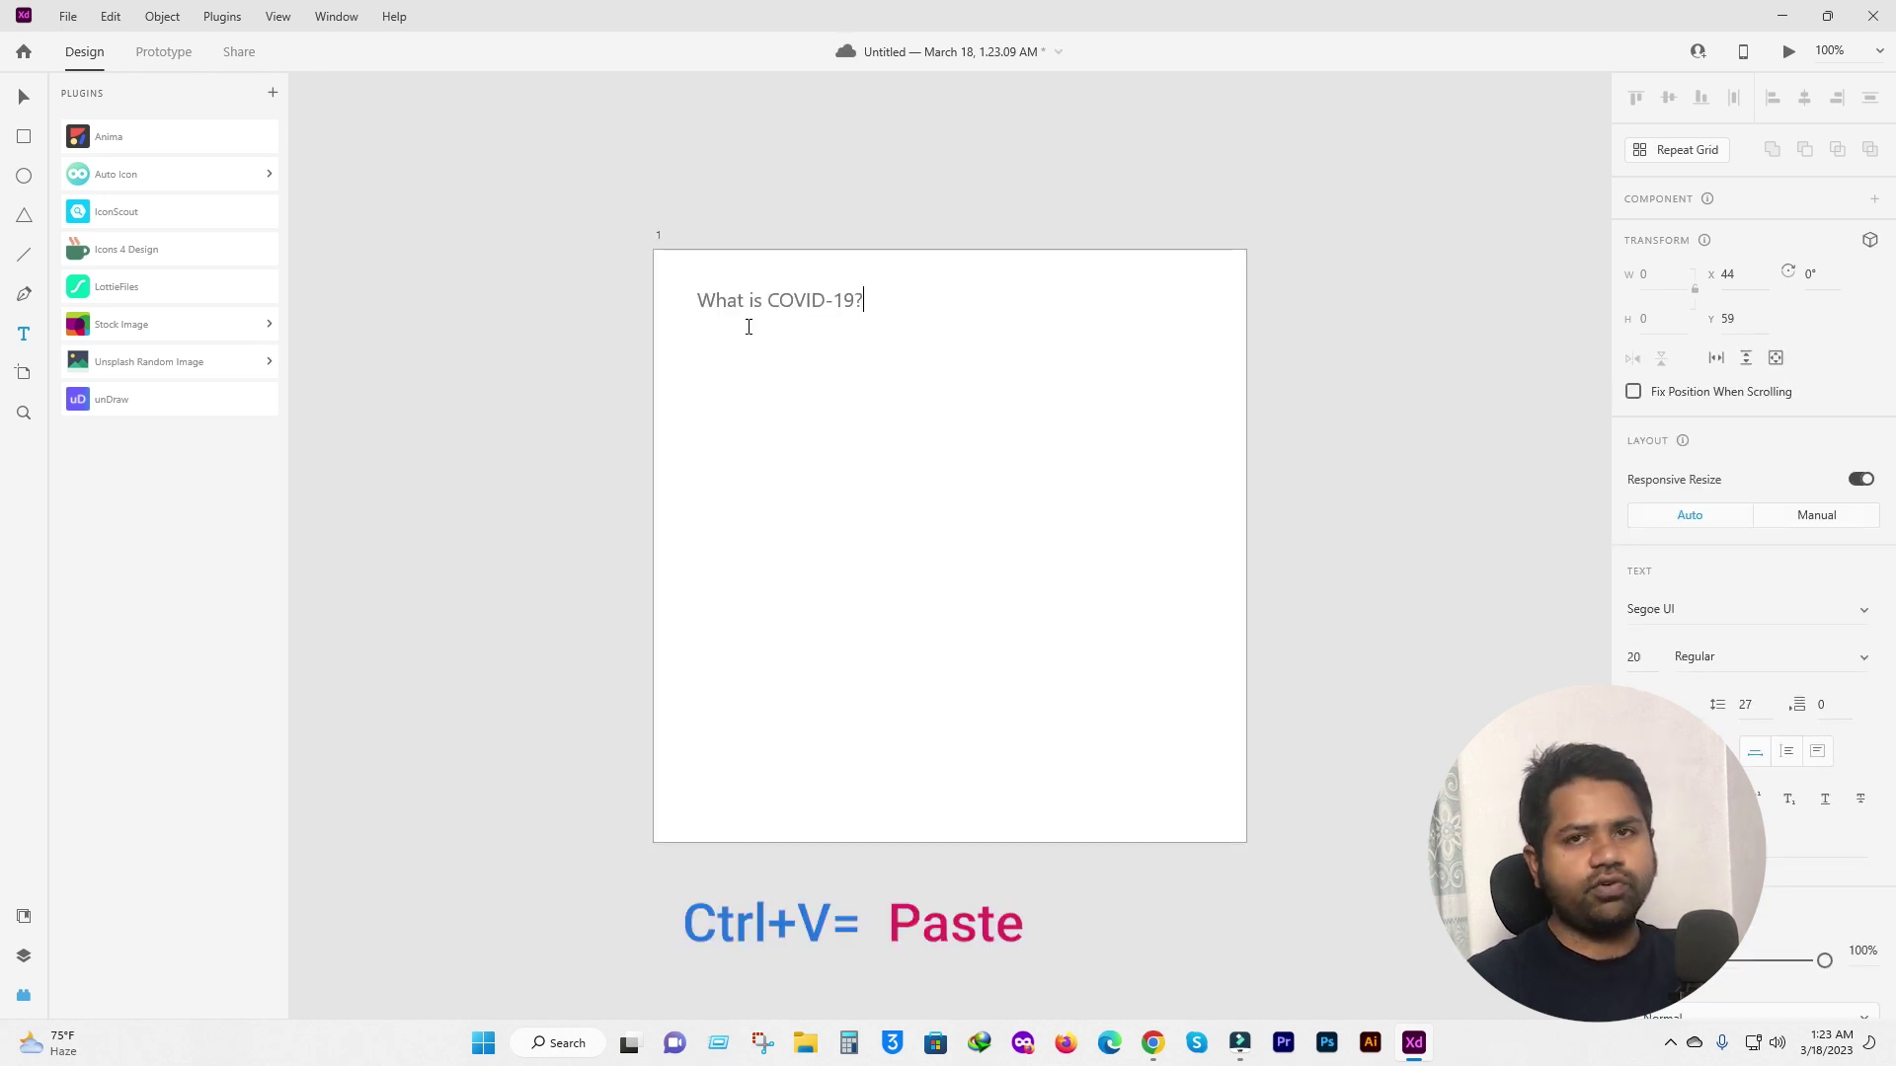
pyautogui.press('Escape')
pyautogui.click(865, 168)
pyautogui.click(792, 296)
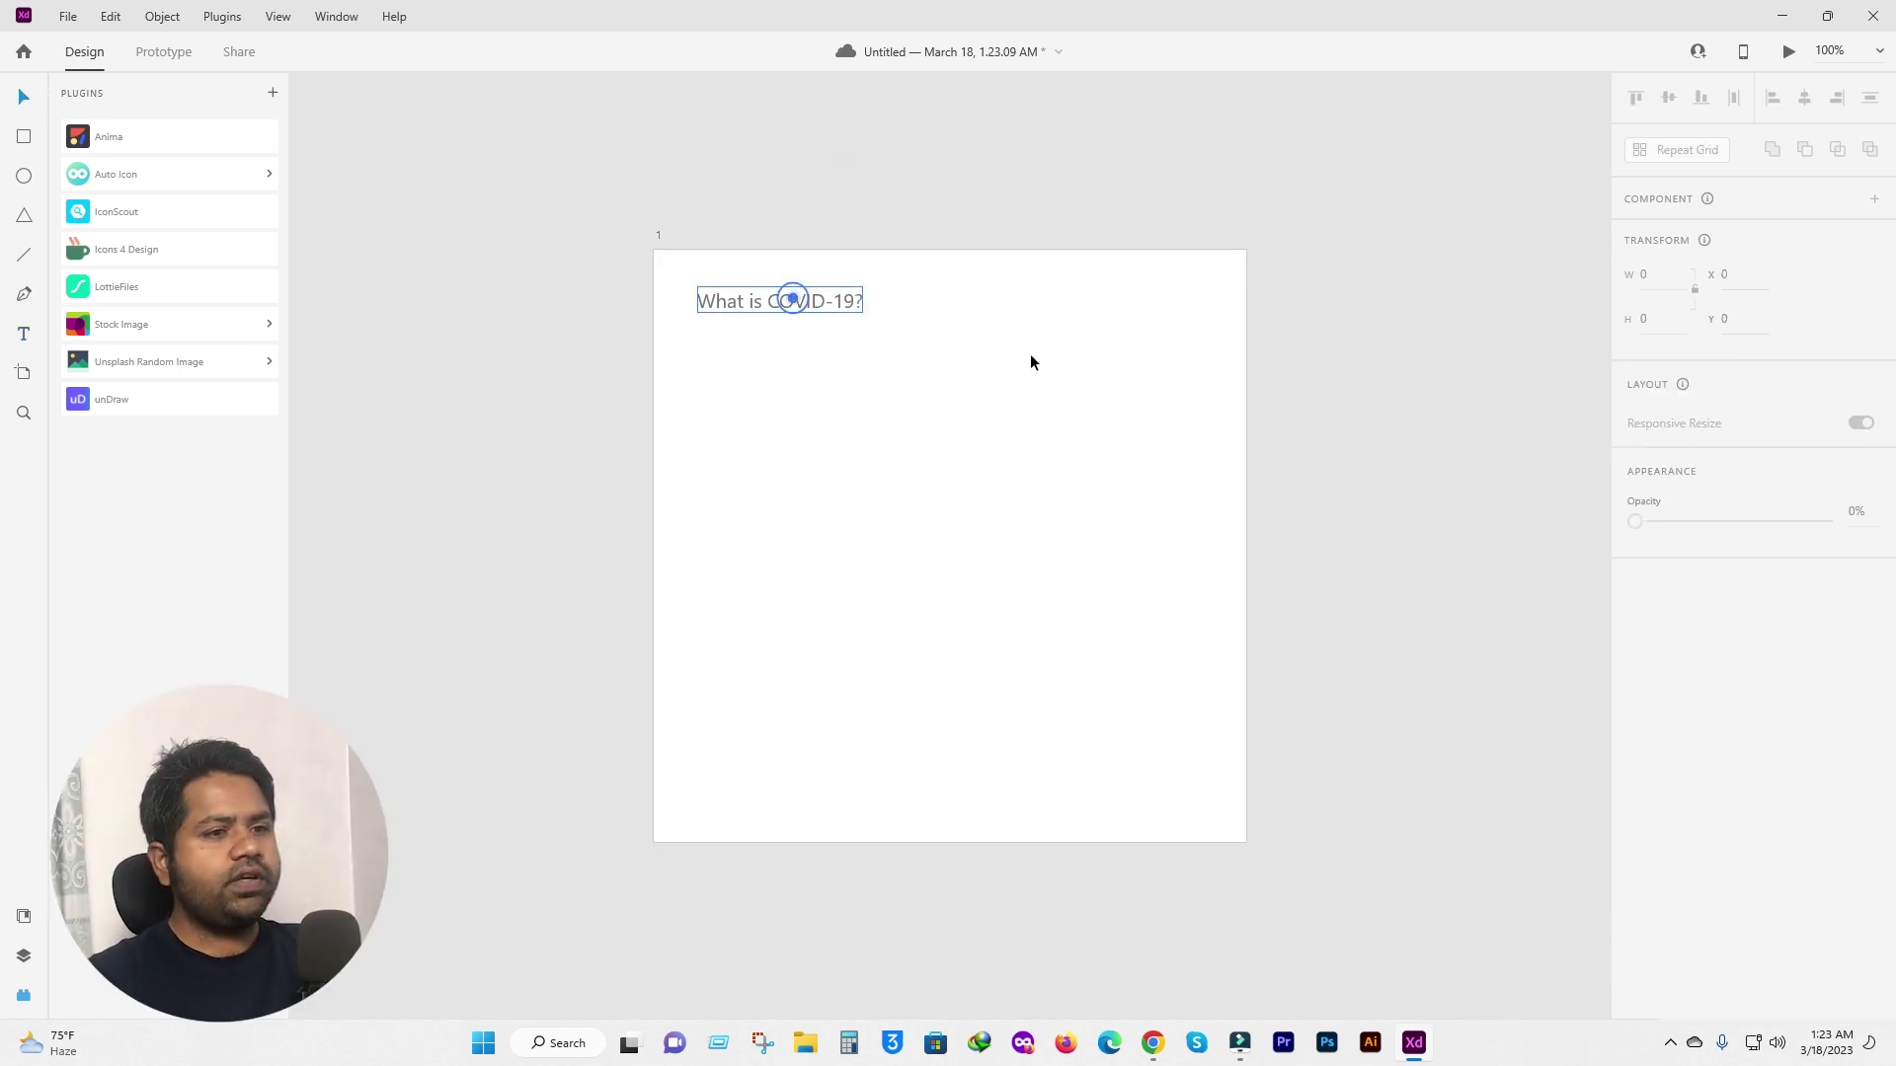
# Set the heading's font to Roboto with Bold weight.
pyautogui.click(1661, 614)
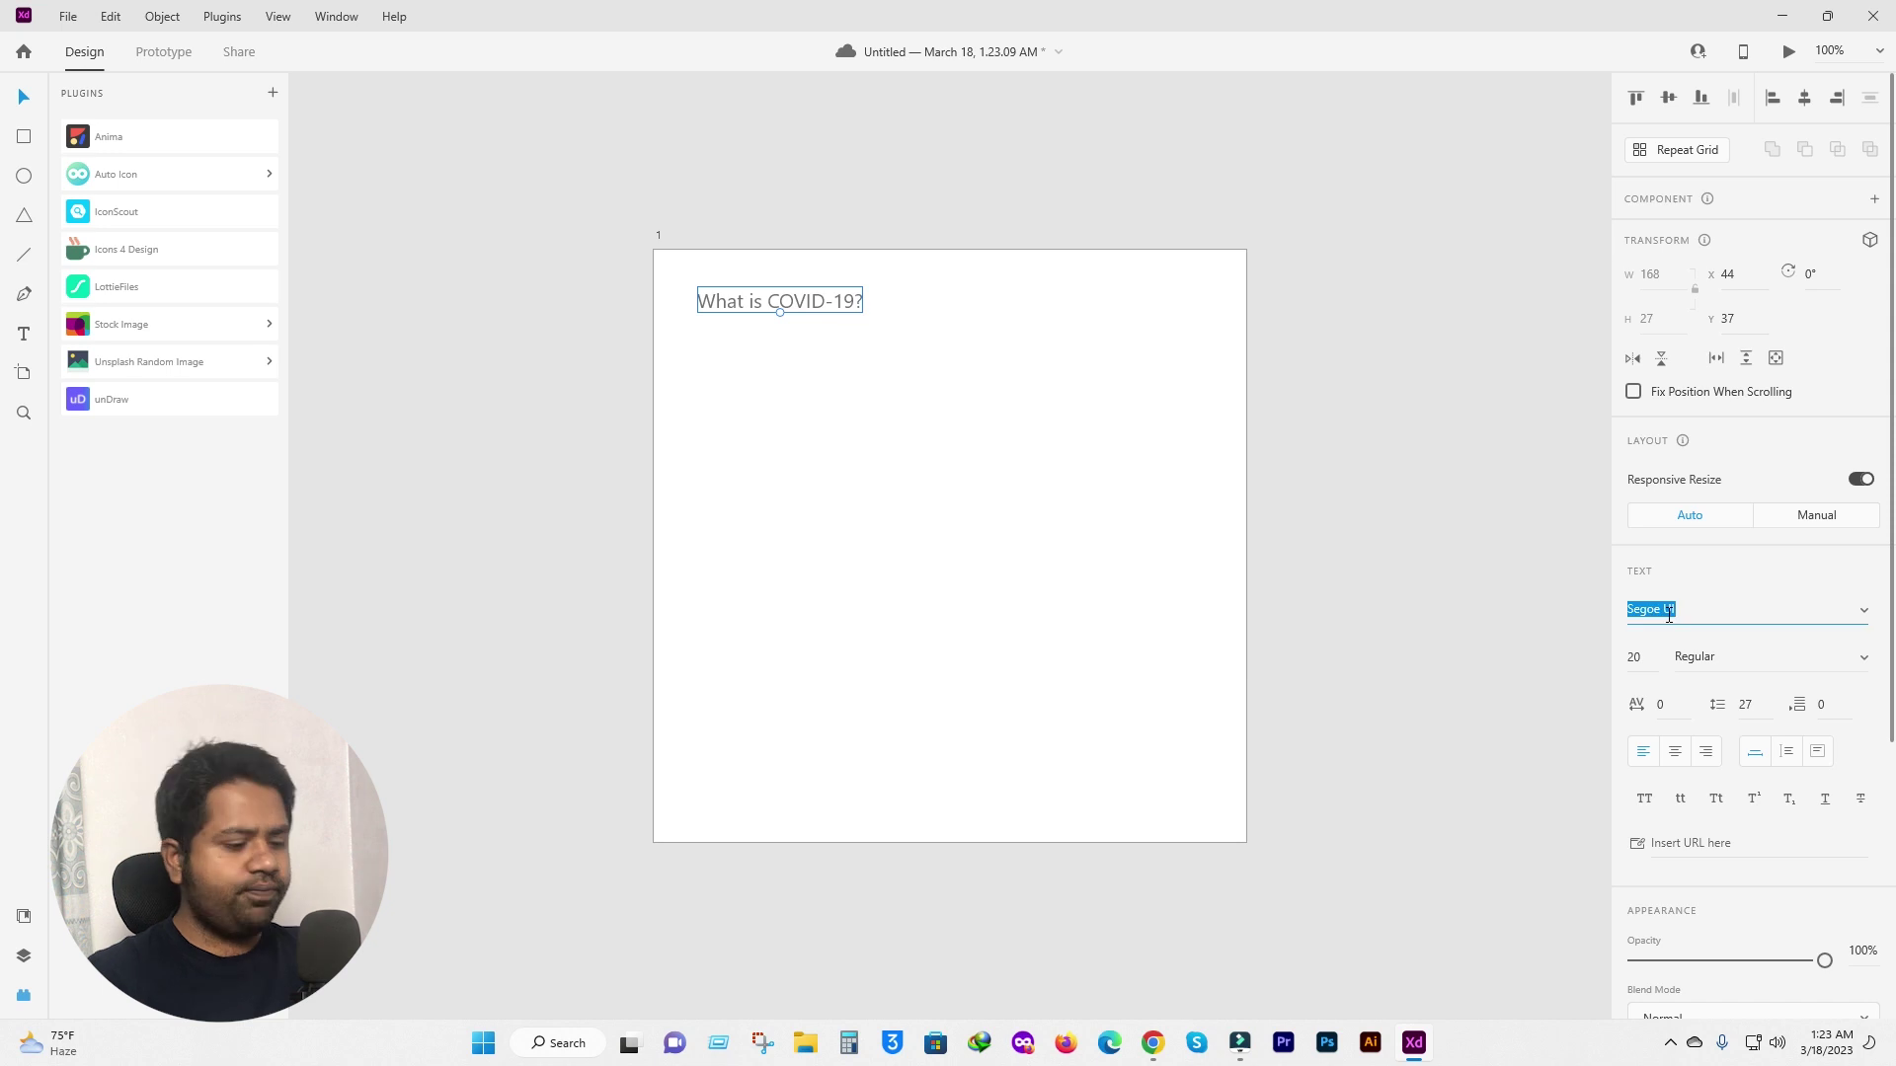
pyautogui.write('Roboto')
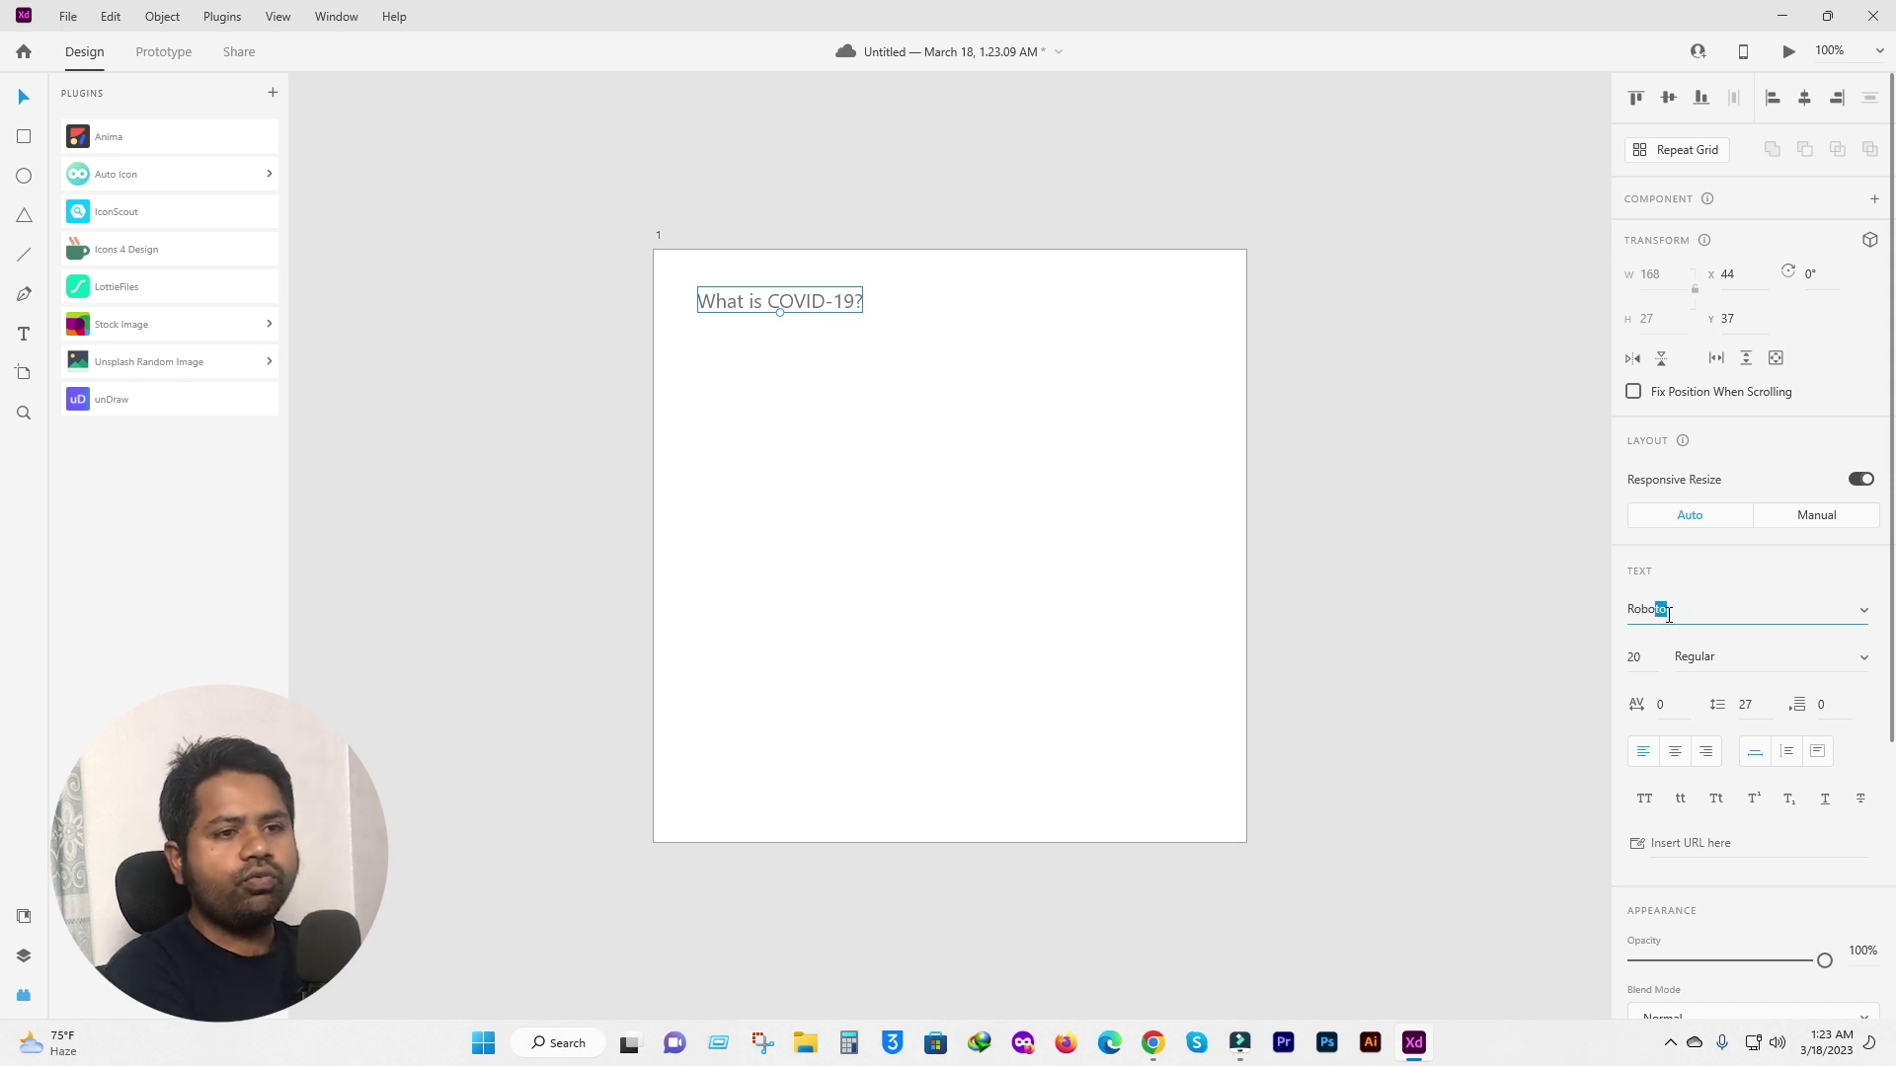
pyautogui.press('Return')
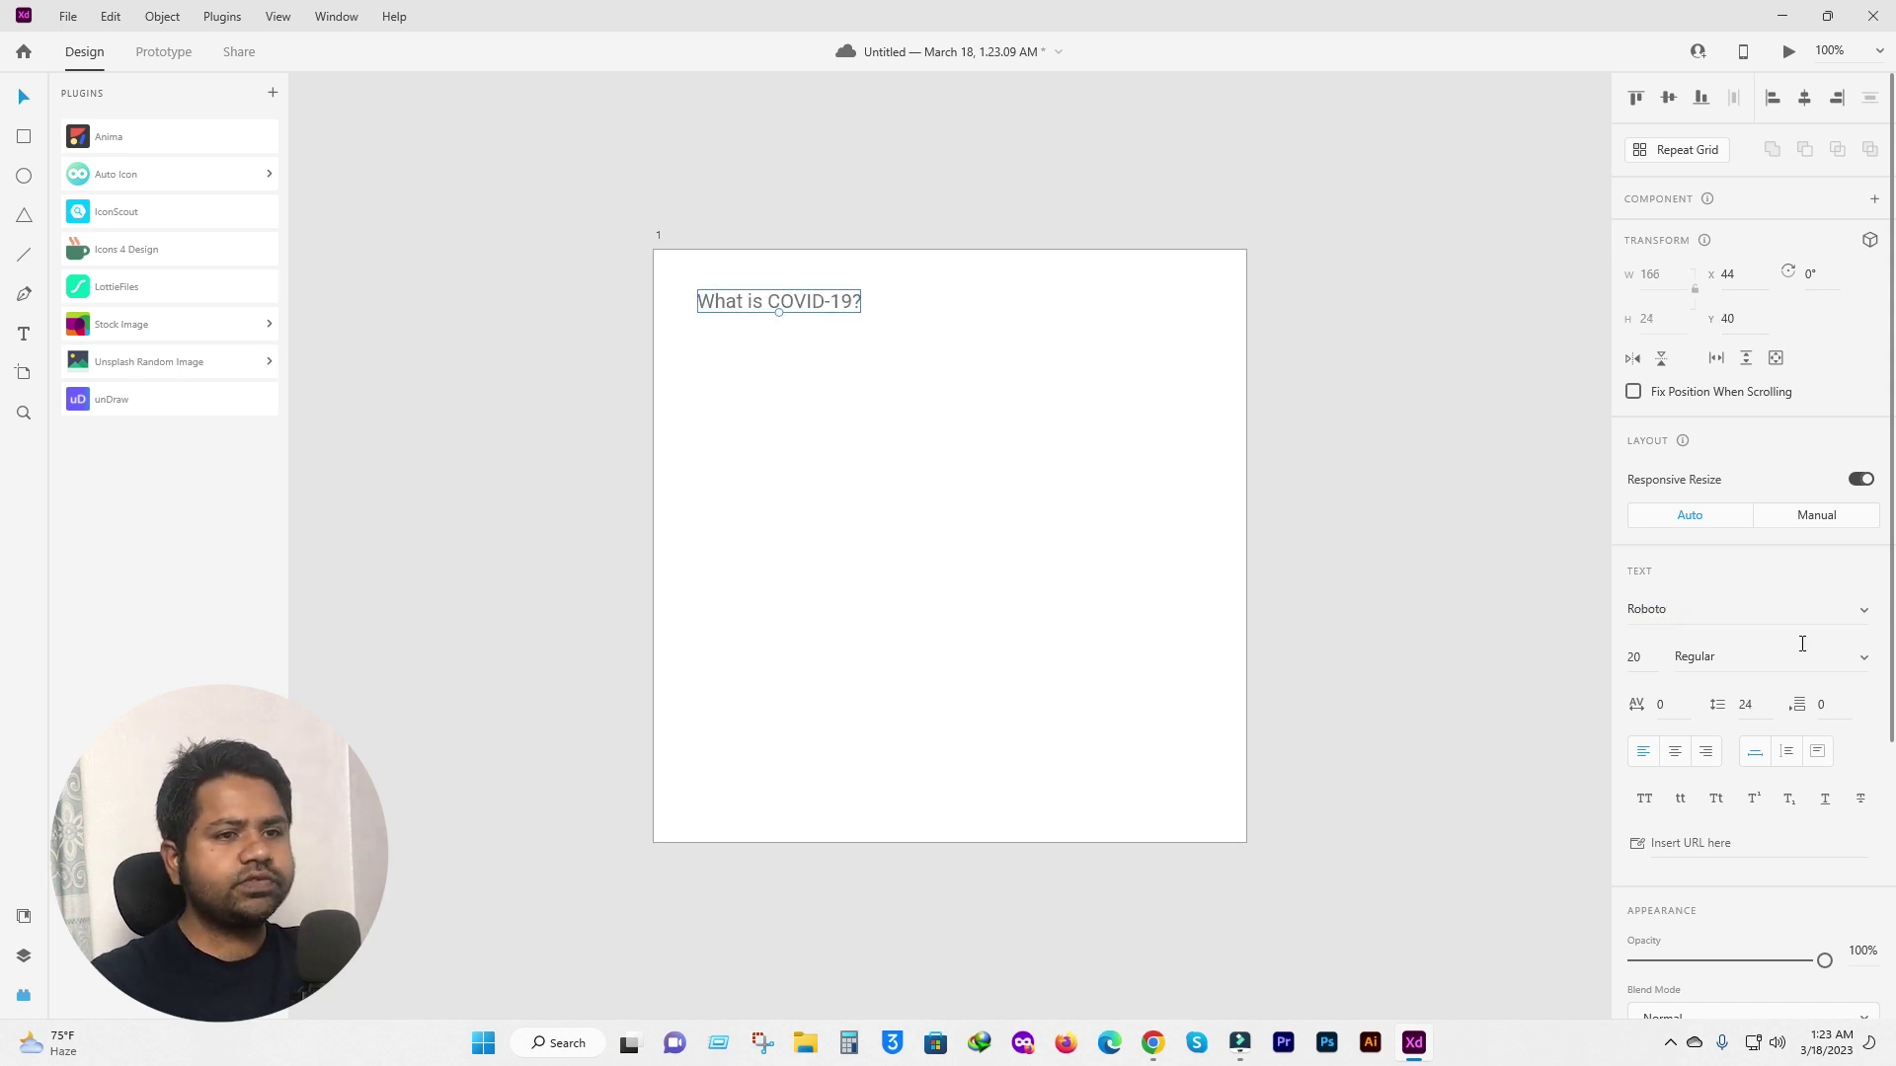
pyautogui.click(1866, 658)
pyautogui.scroll(-3, 1763, 745)
pyautogui.click(1746, 753)
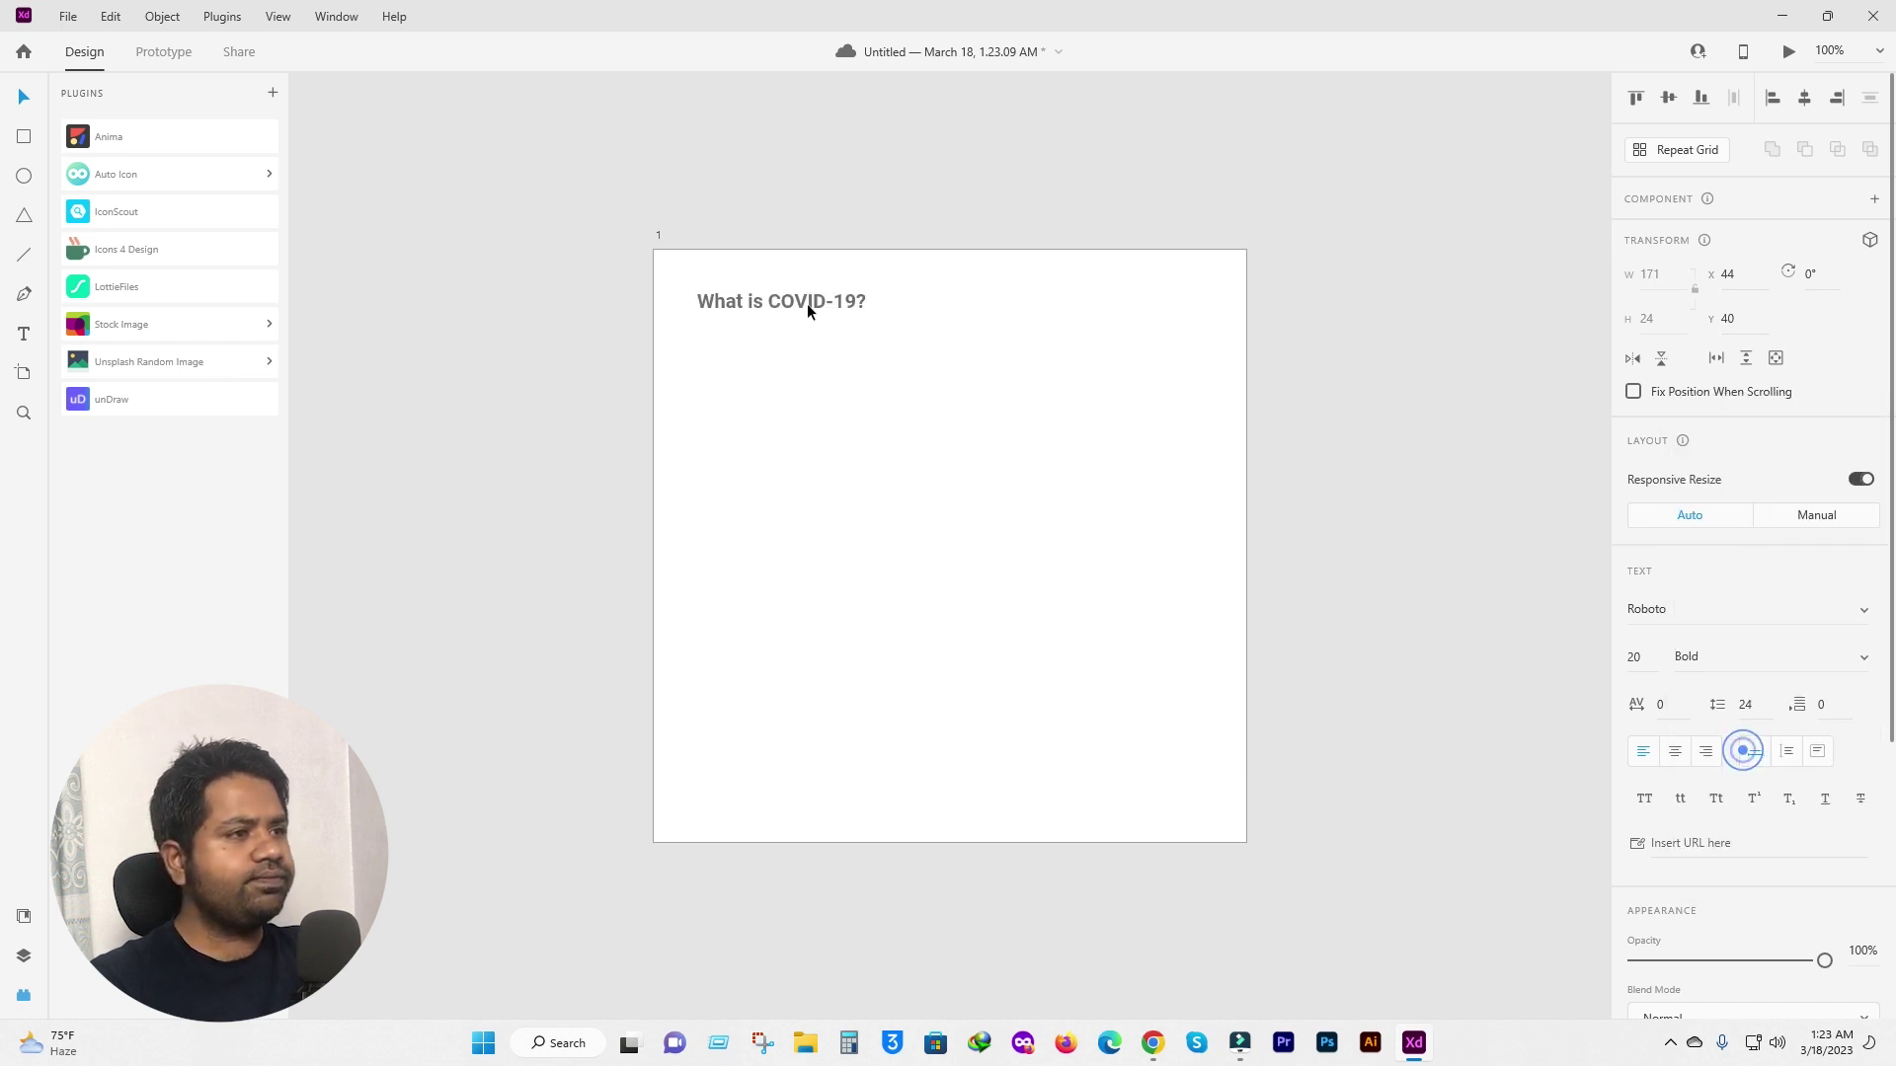
pyautogui.click(825, 198)
pyautogui.click(483, 271)
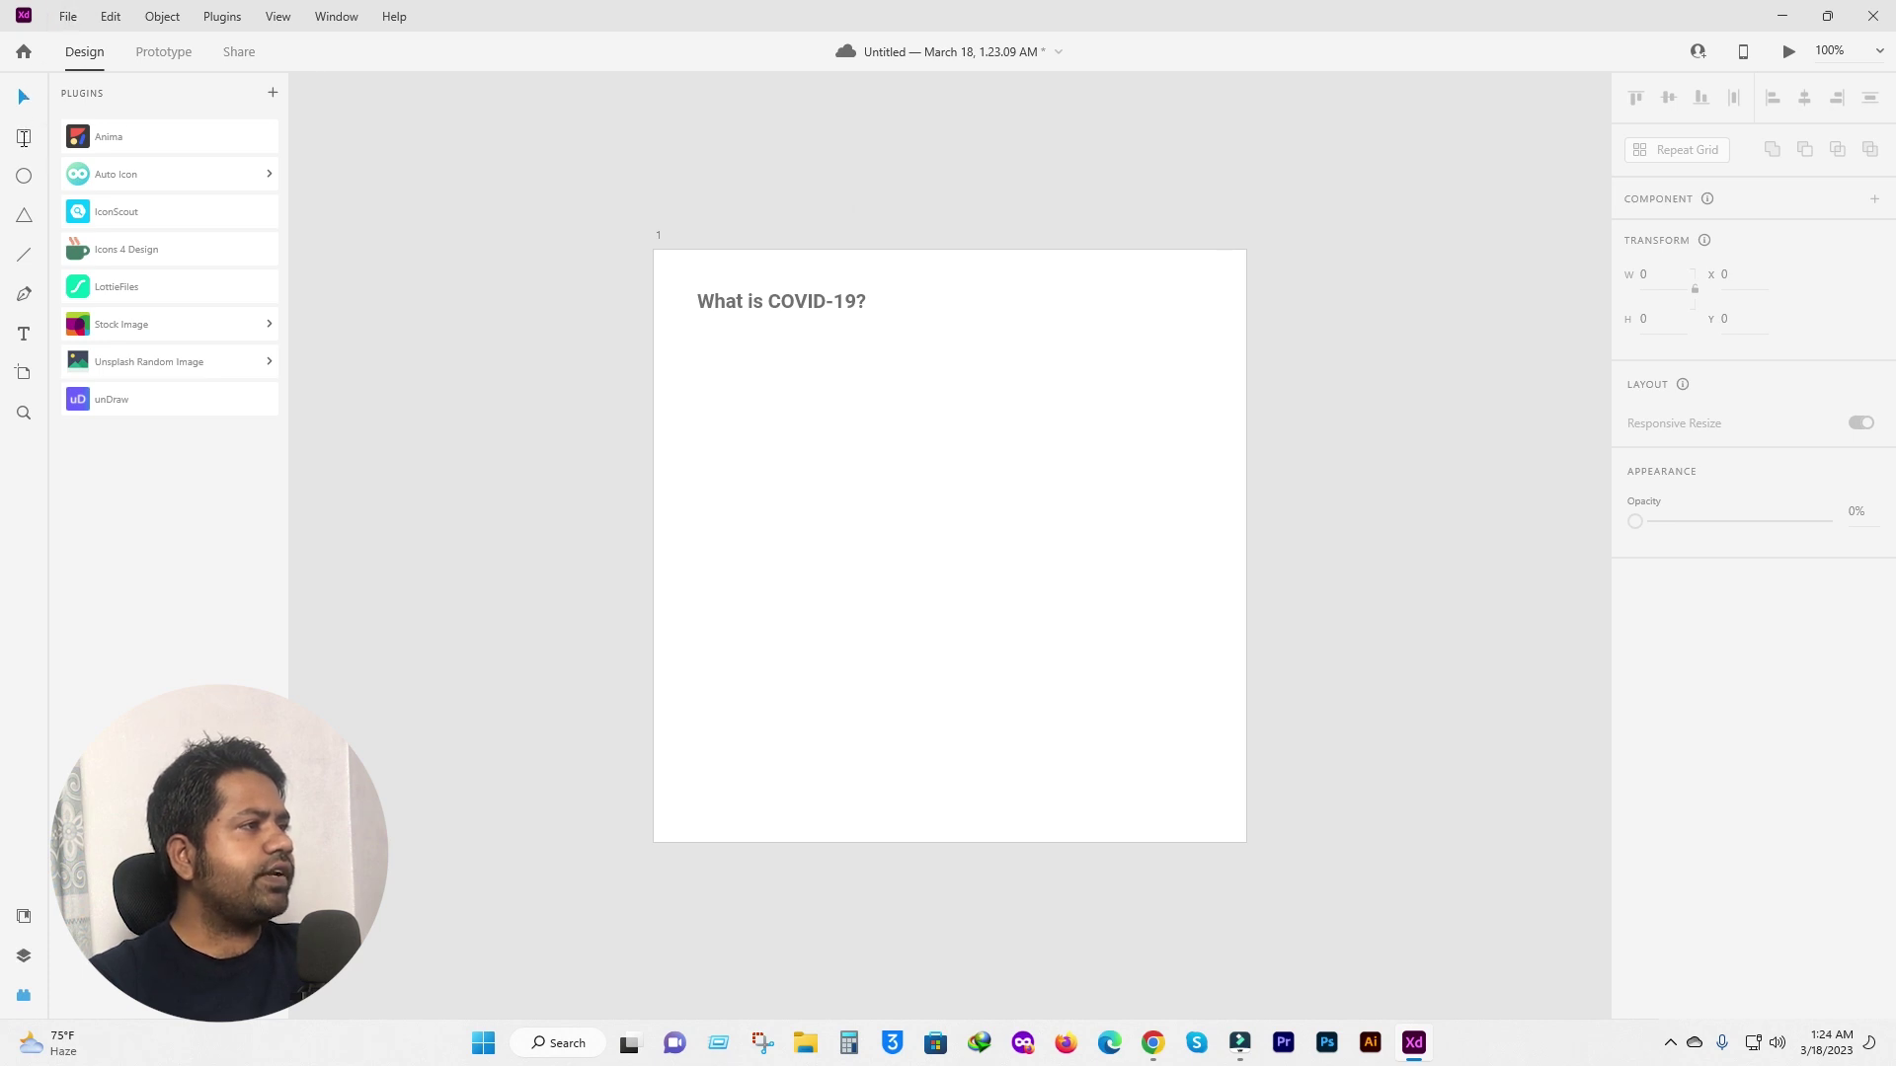
pyautogui.click(24, 137)
# Draw a borderless rectangle above the artboard.
pyautogui.scroll(2, 993, 481)
pyautogui.scroll(2, 958, 475)
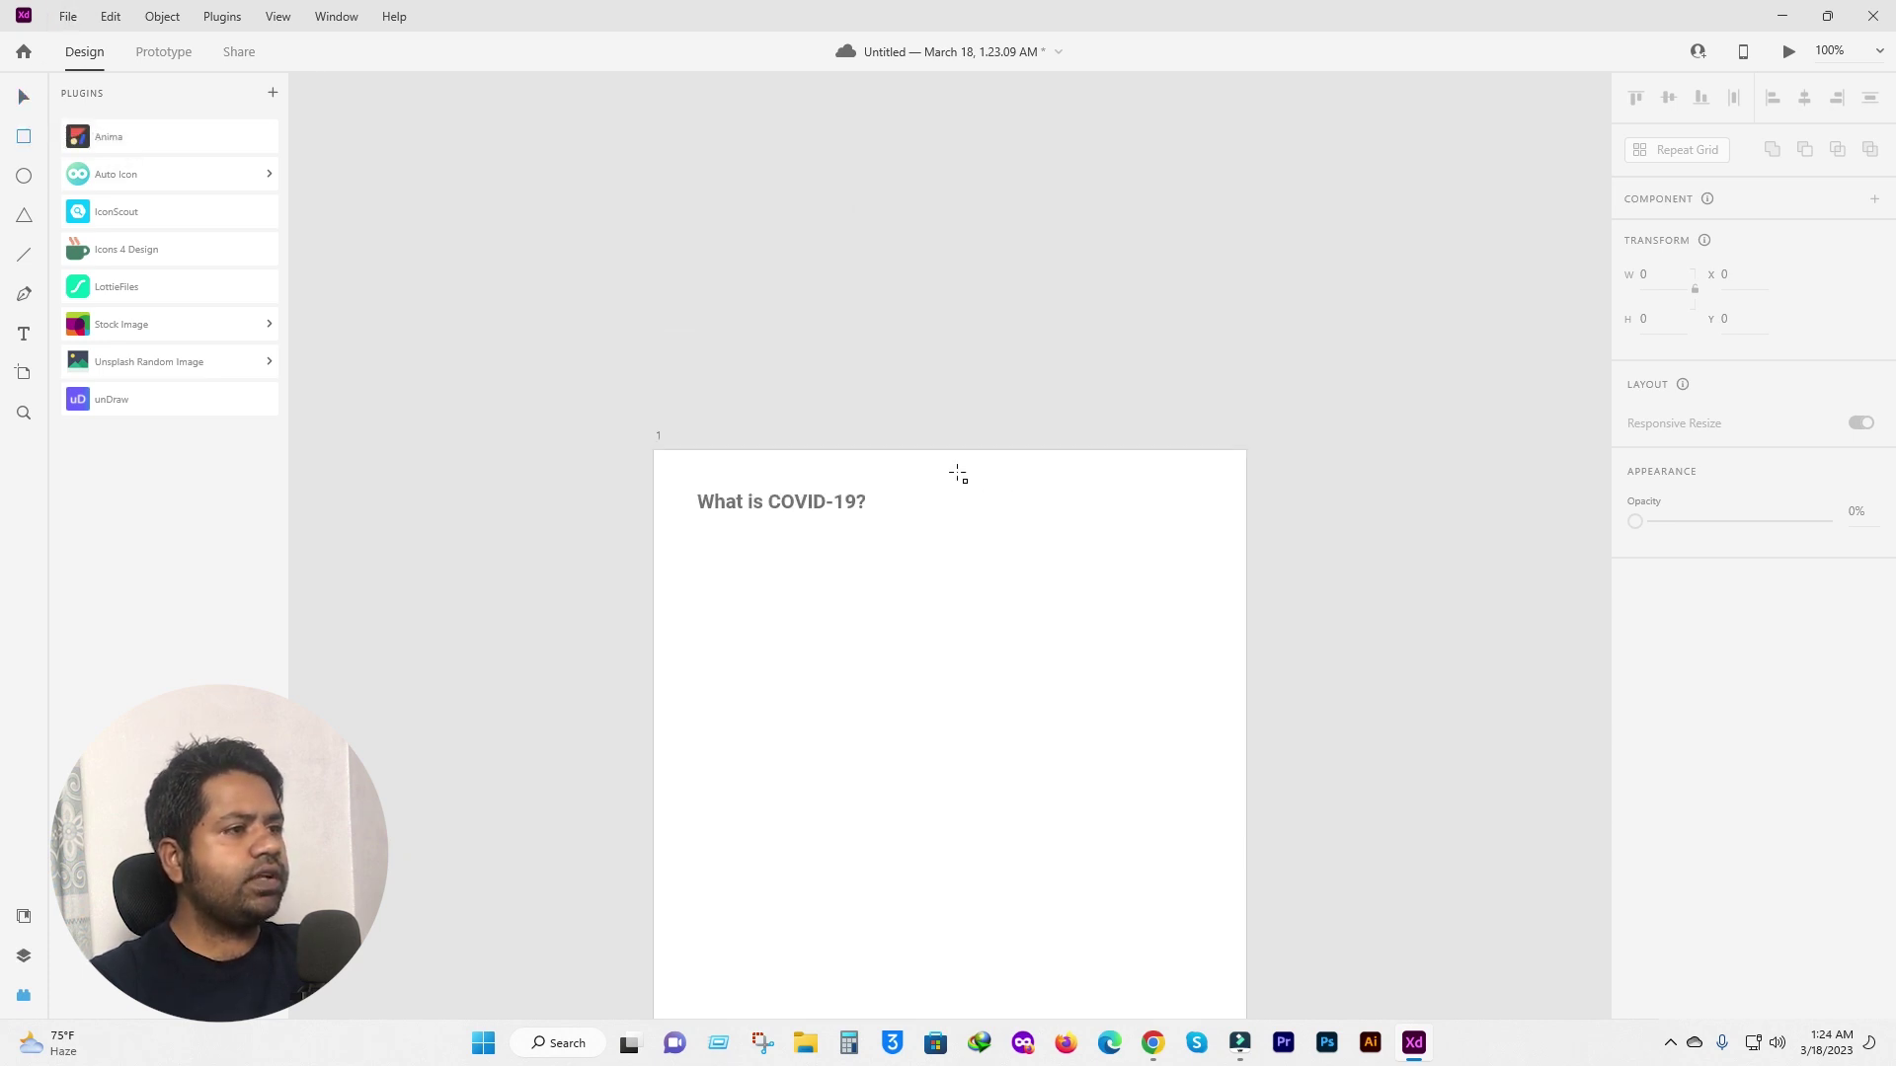
pyautogui.scroll(2, 958, 475)
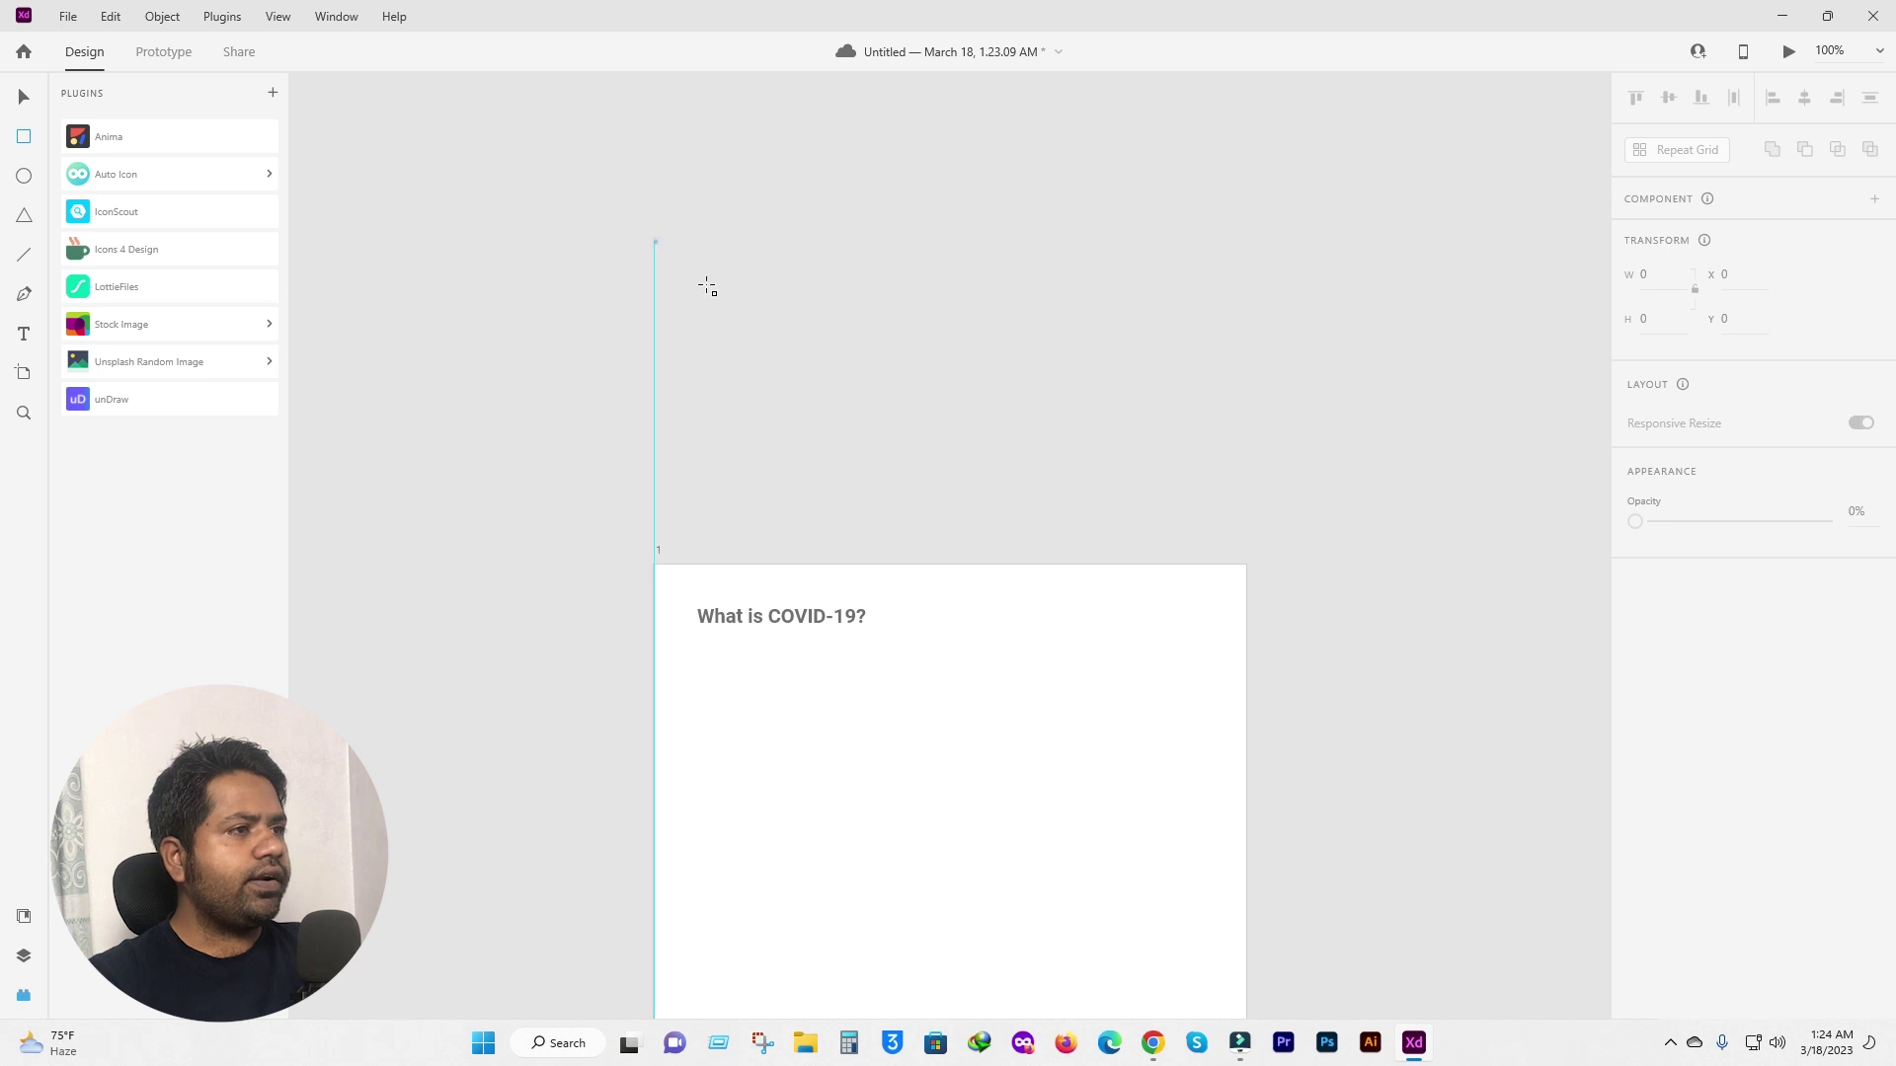
pyautogui.moveTo(655, 243); pyautogui.dragTo(811, 381)
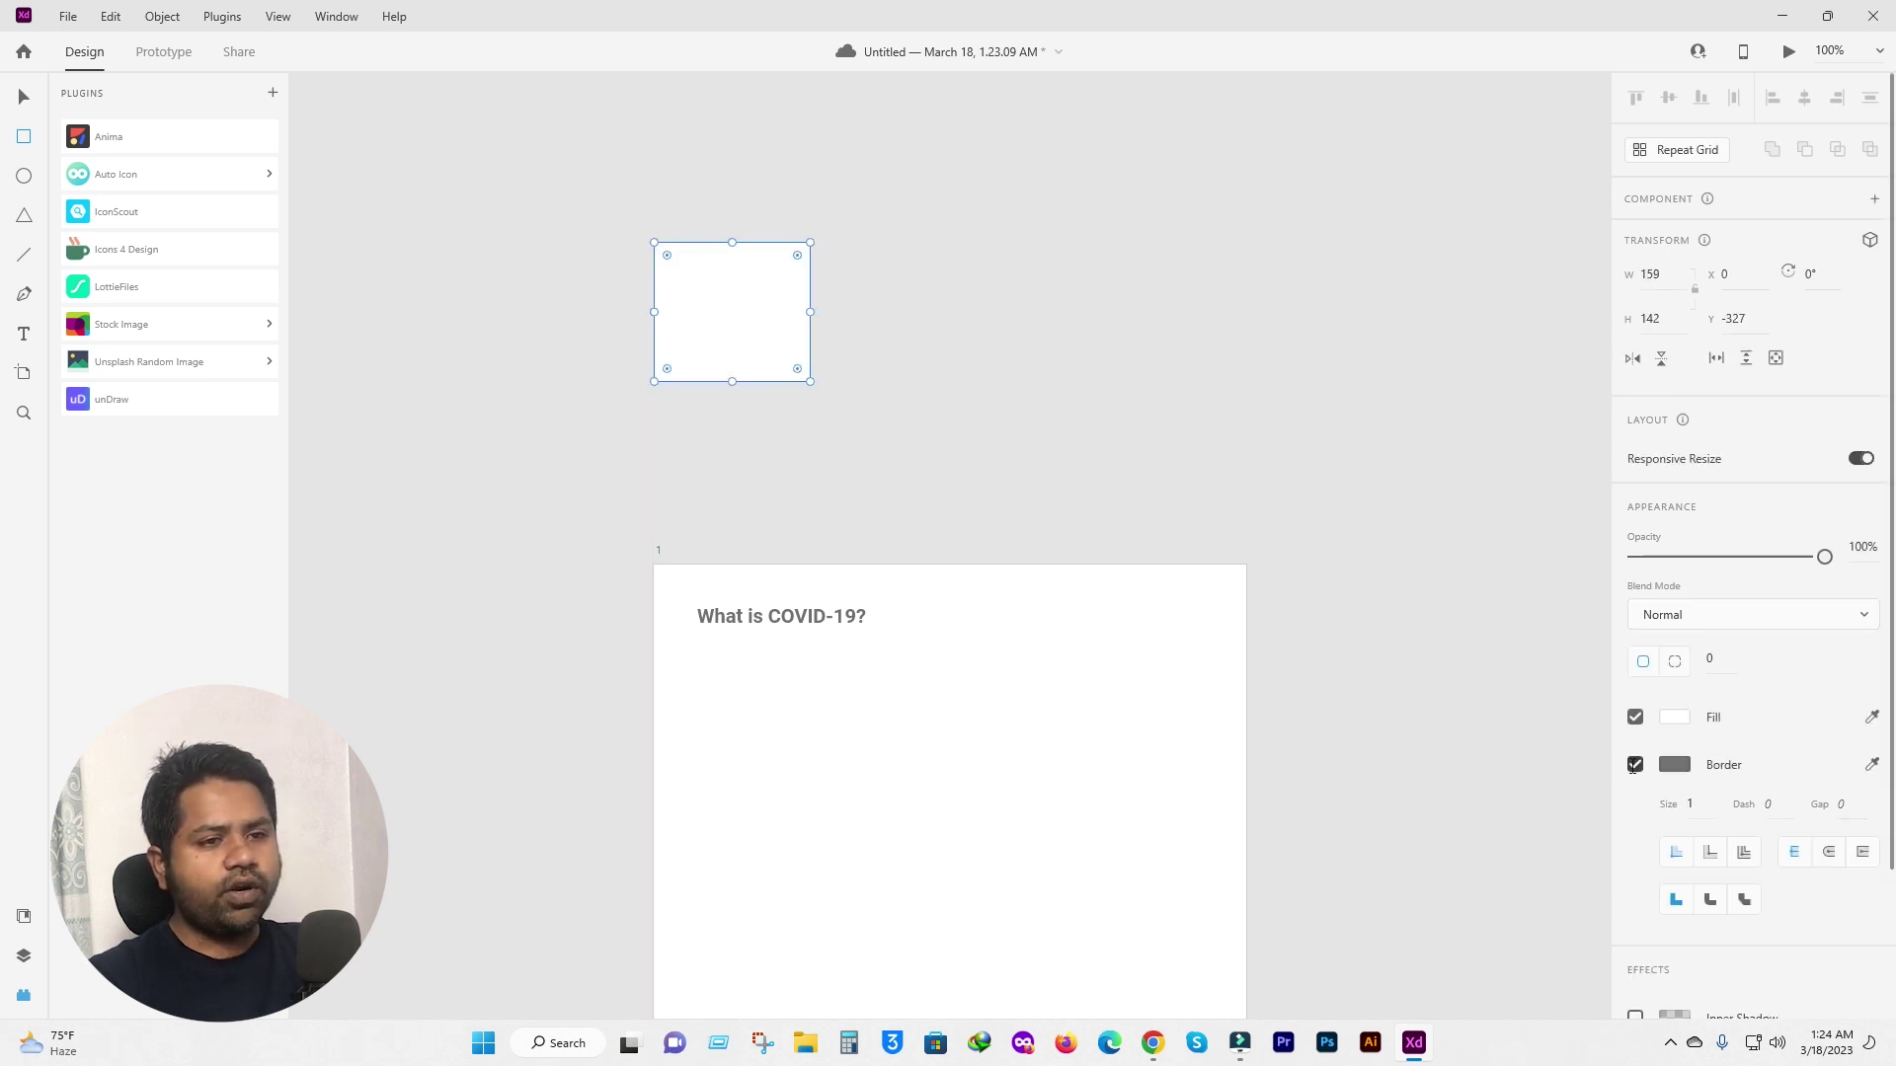
pyautogui.click(1635, 766)
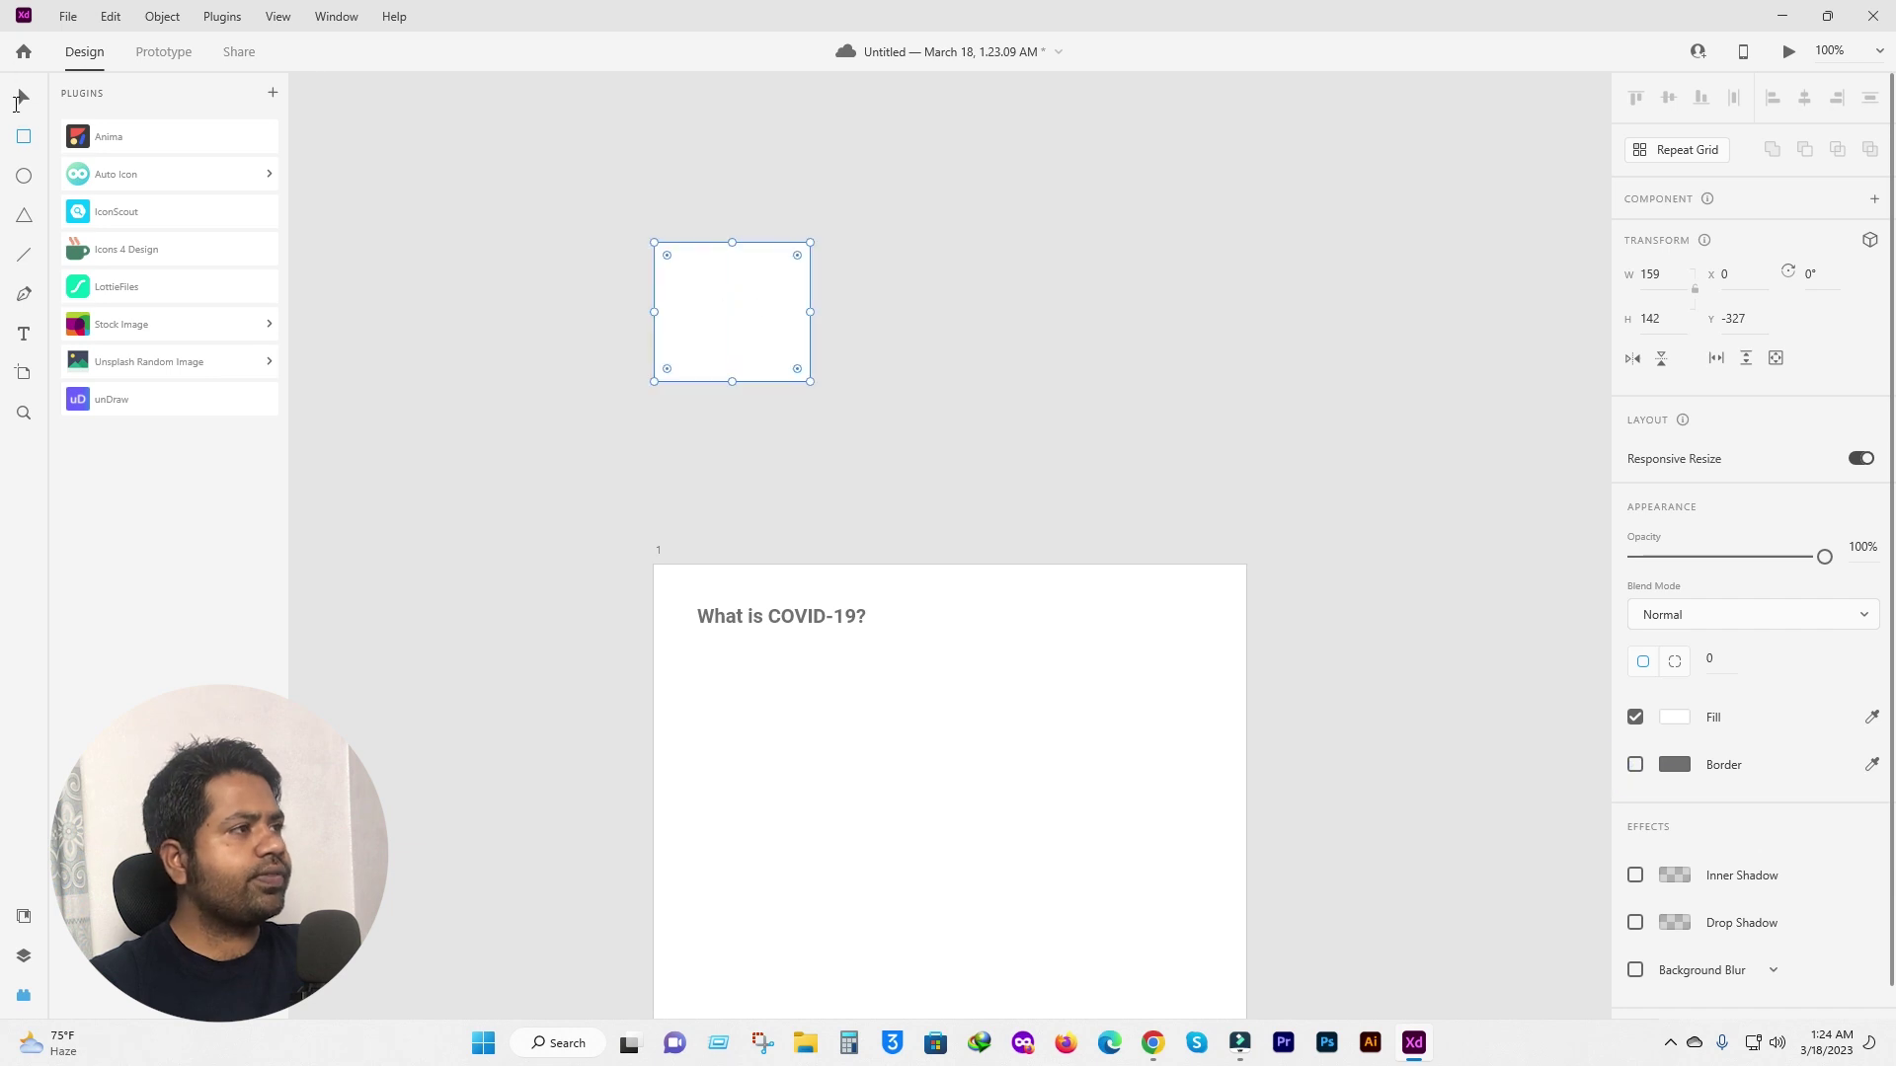
pyautogui.click(973, 366)
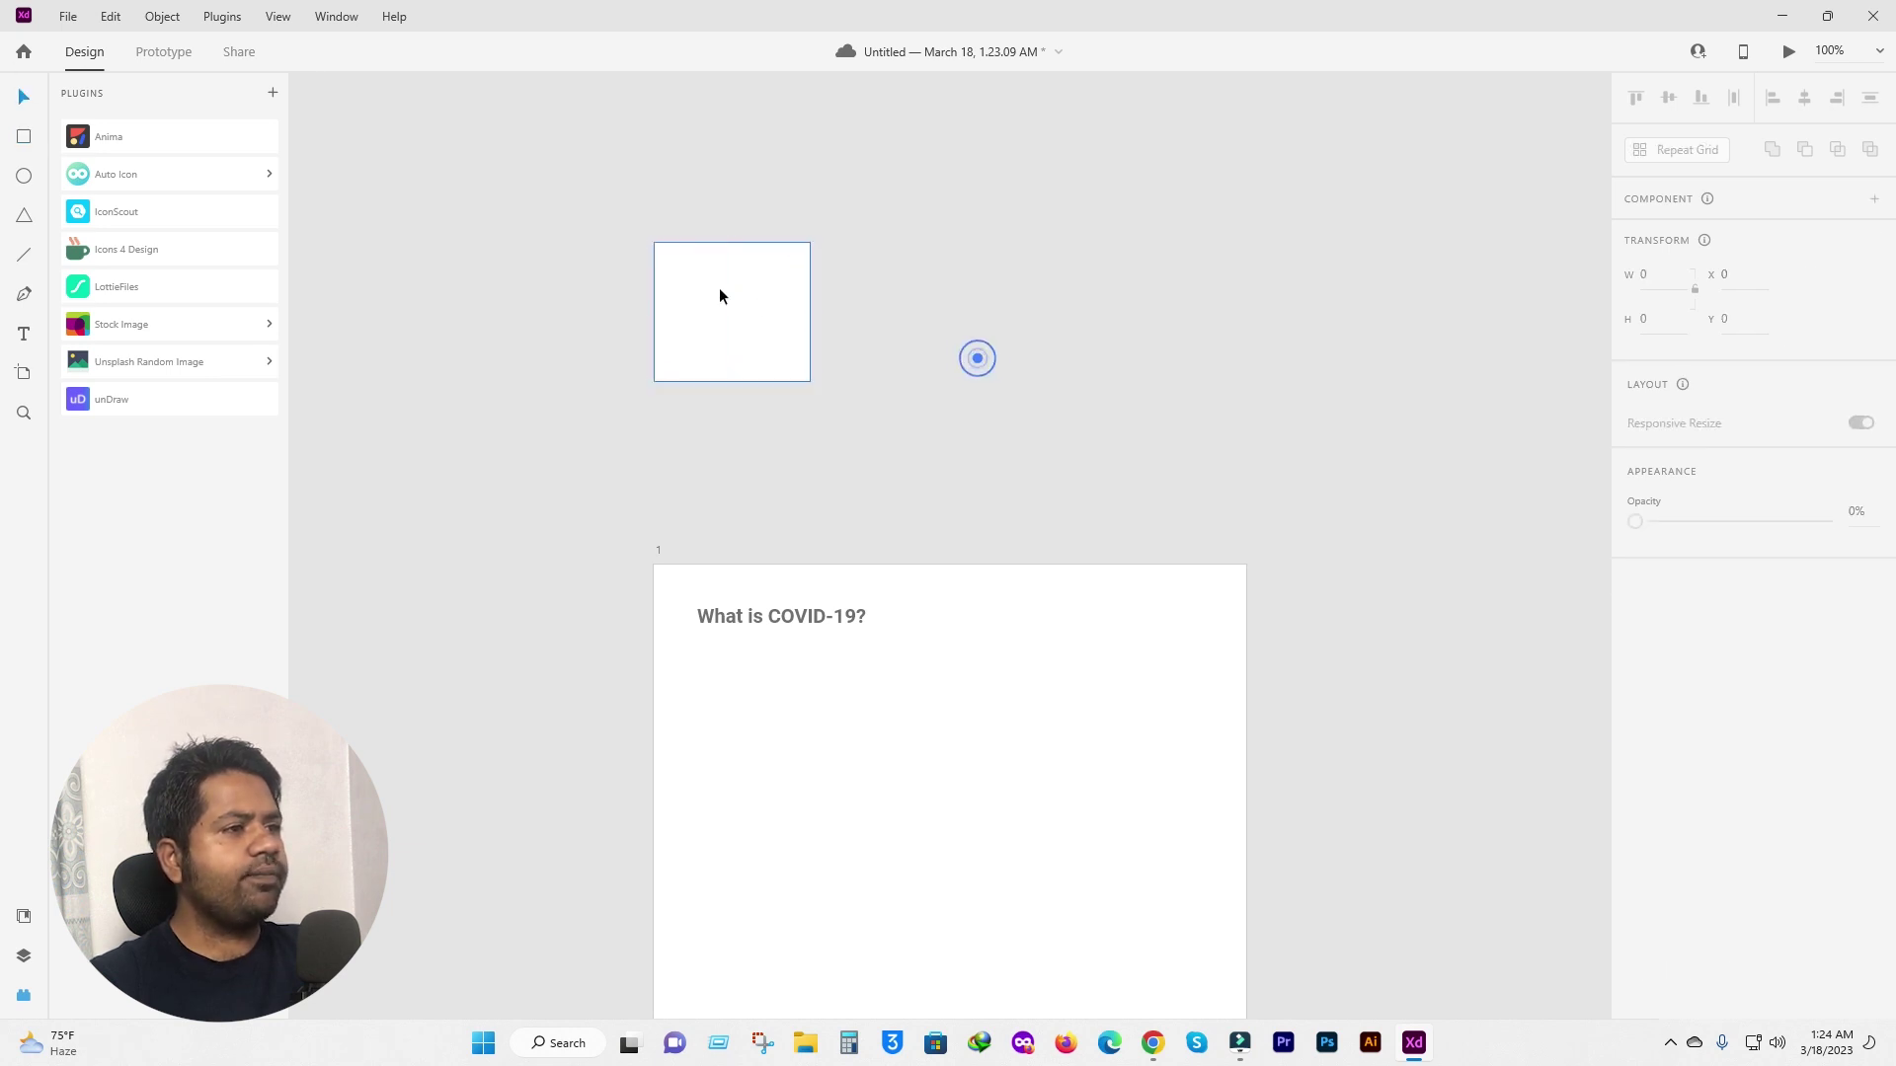
pyautogui.click(719, 288)
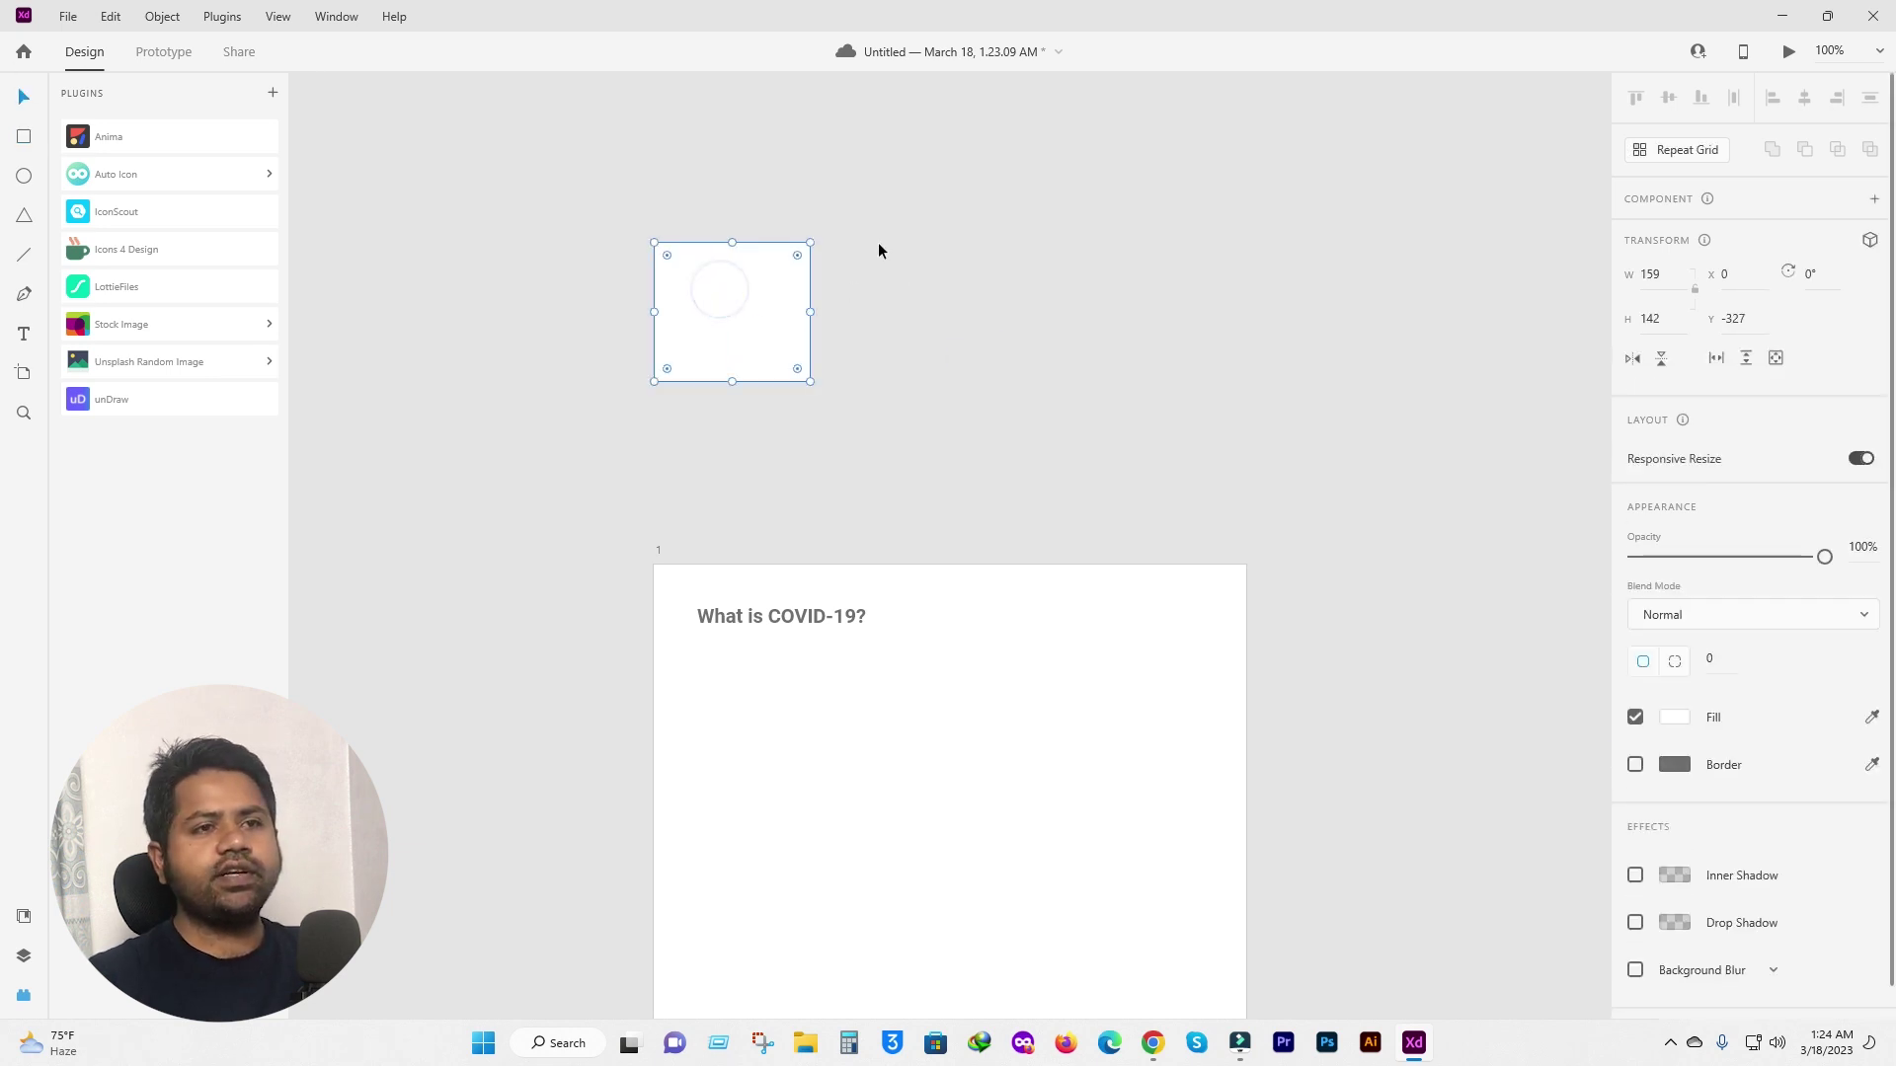
# Repeat the rectangle into a 3 × 2 grid and ungroup it into separate rectangles.
pyautogui.click(1684, 149)
pyautogui.moveTo(809, 309); pyautogui.dragTo(1177, 310)
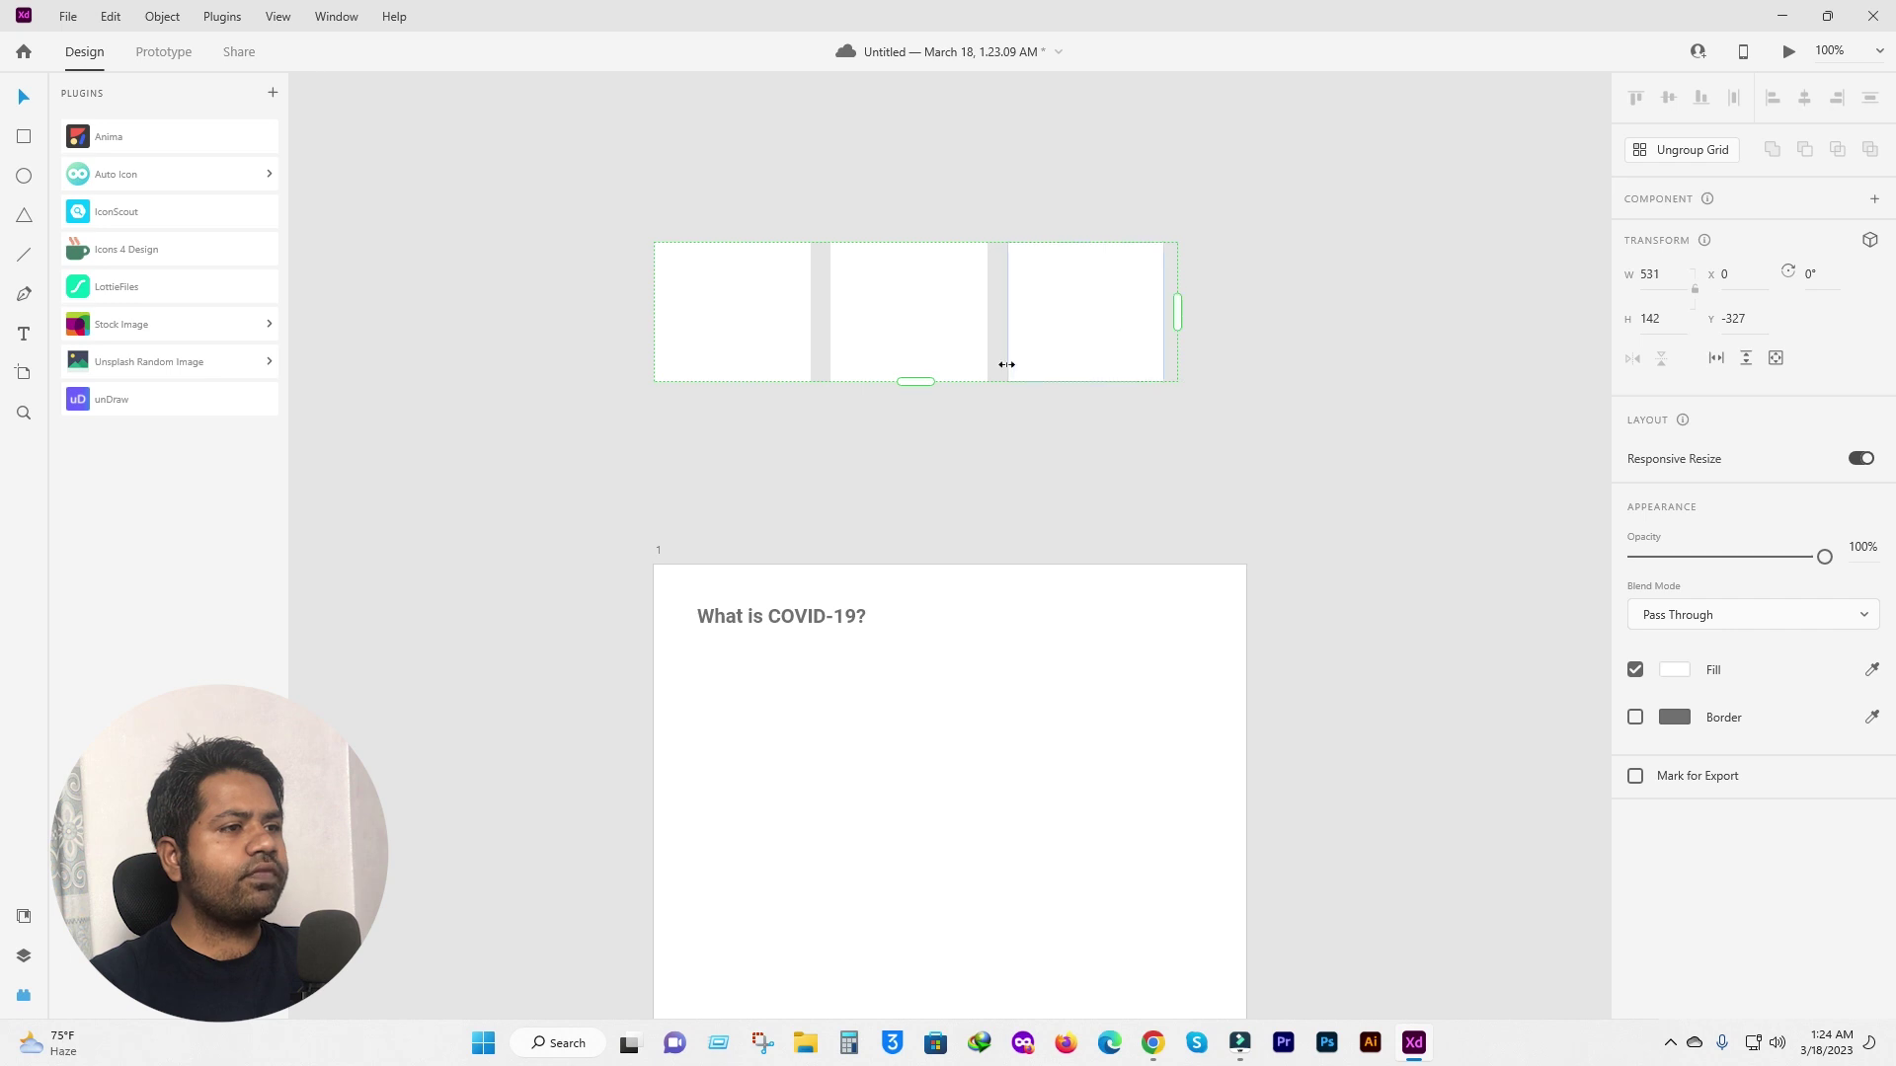
pyautogui.moveTo(927, 383); pyautogui.dragTo(911, 557)
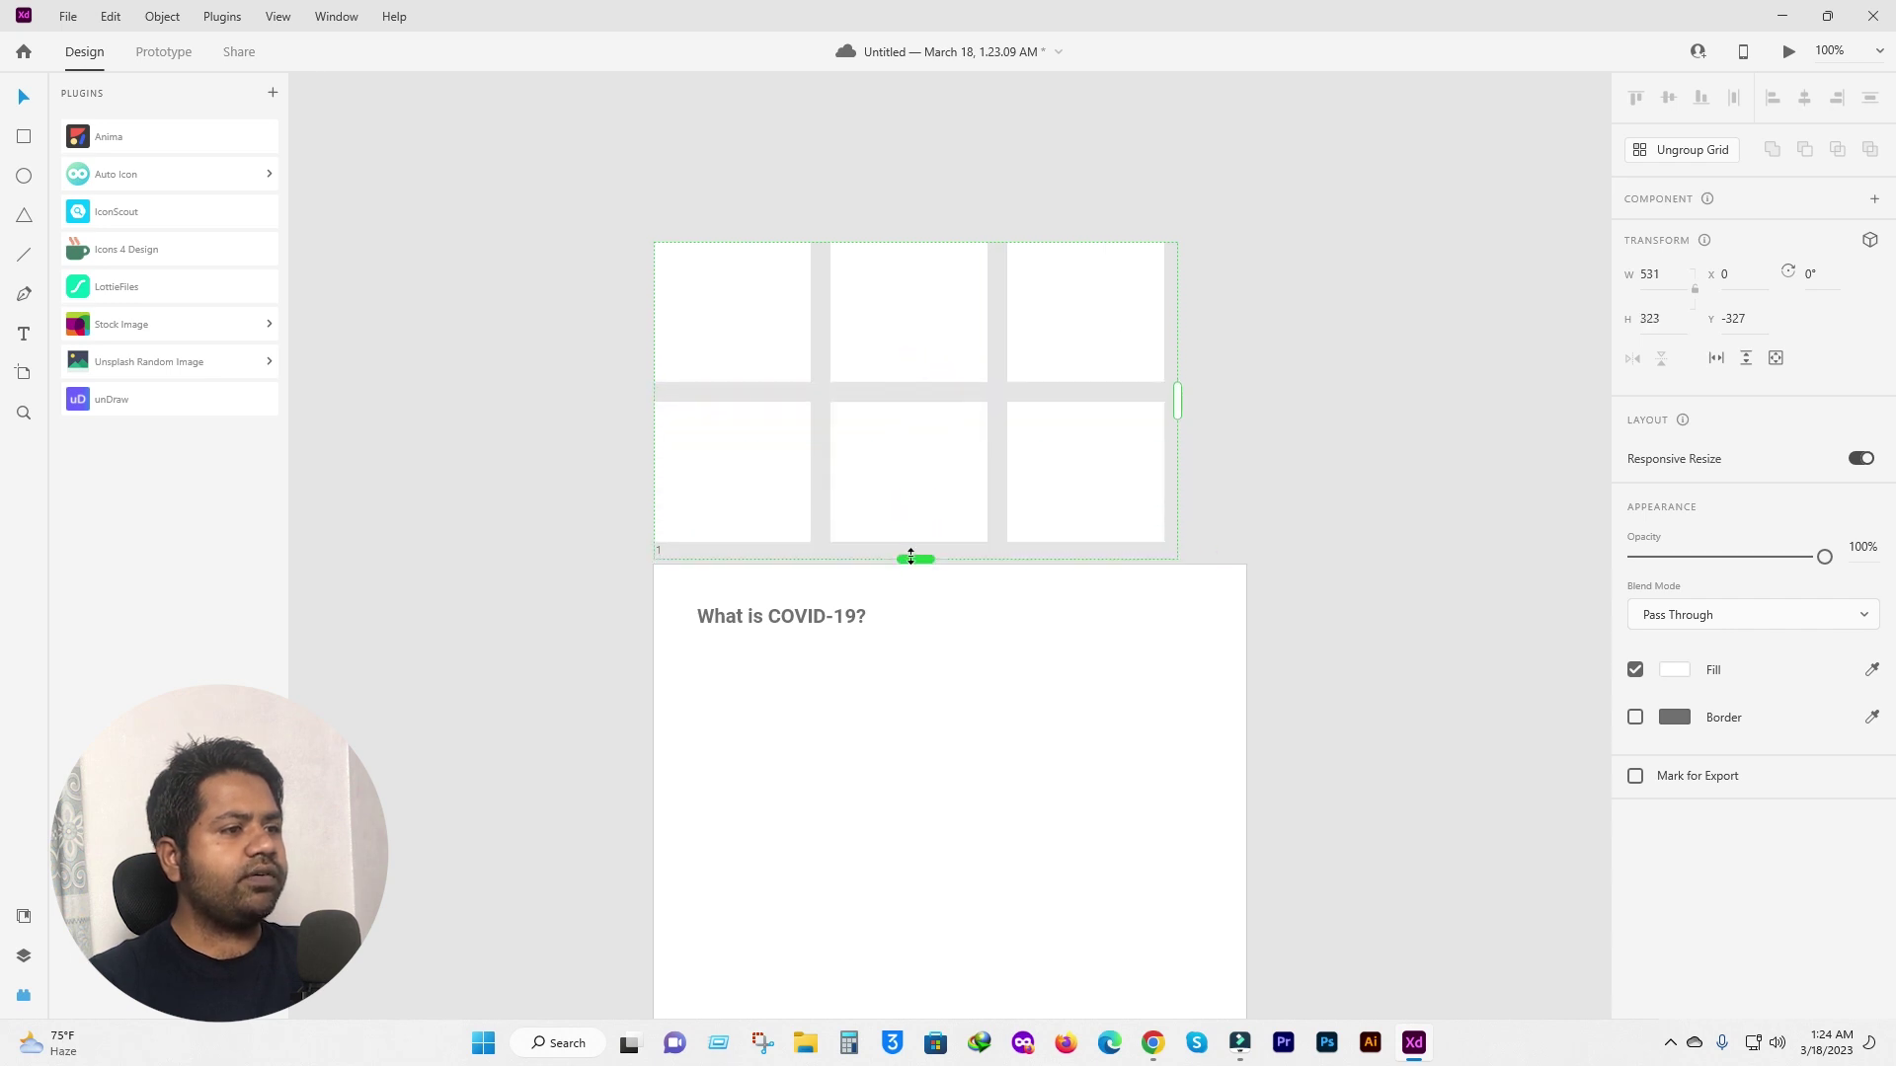
pyautogui.click(1683, 150)
pyautogui.click(567, 252)
pyautogui.click(715, 320)
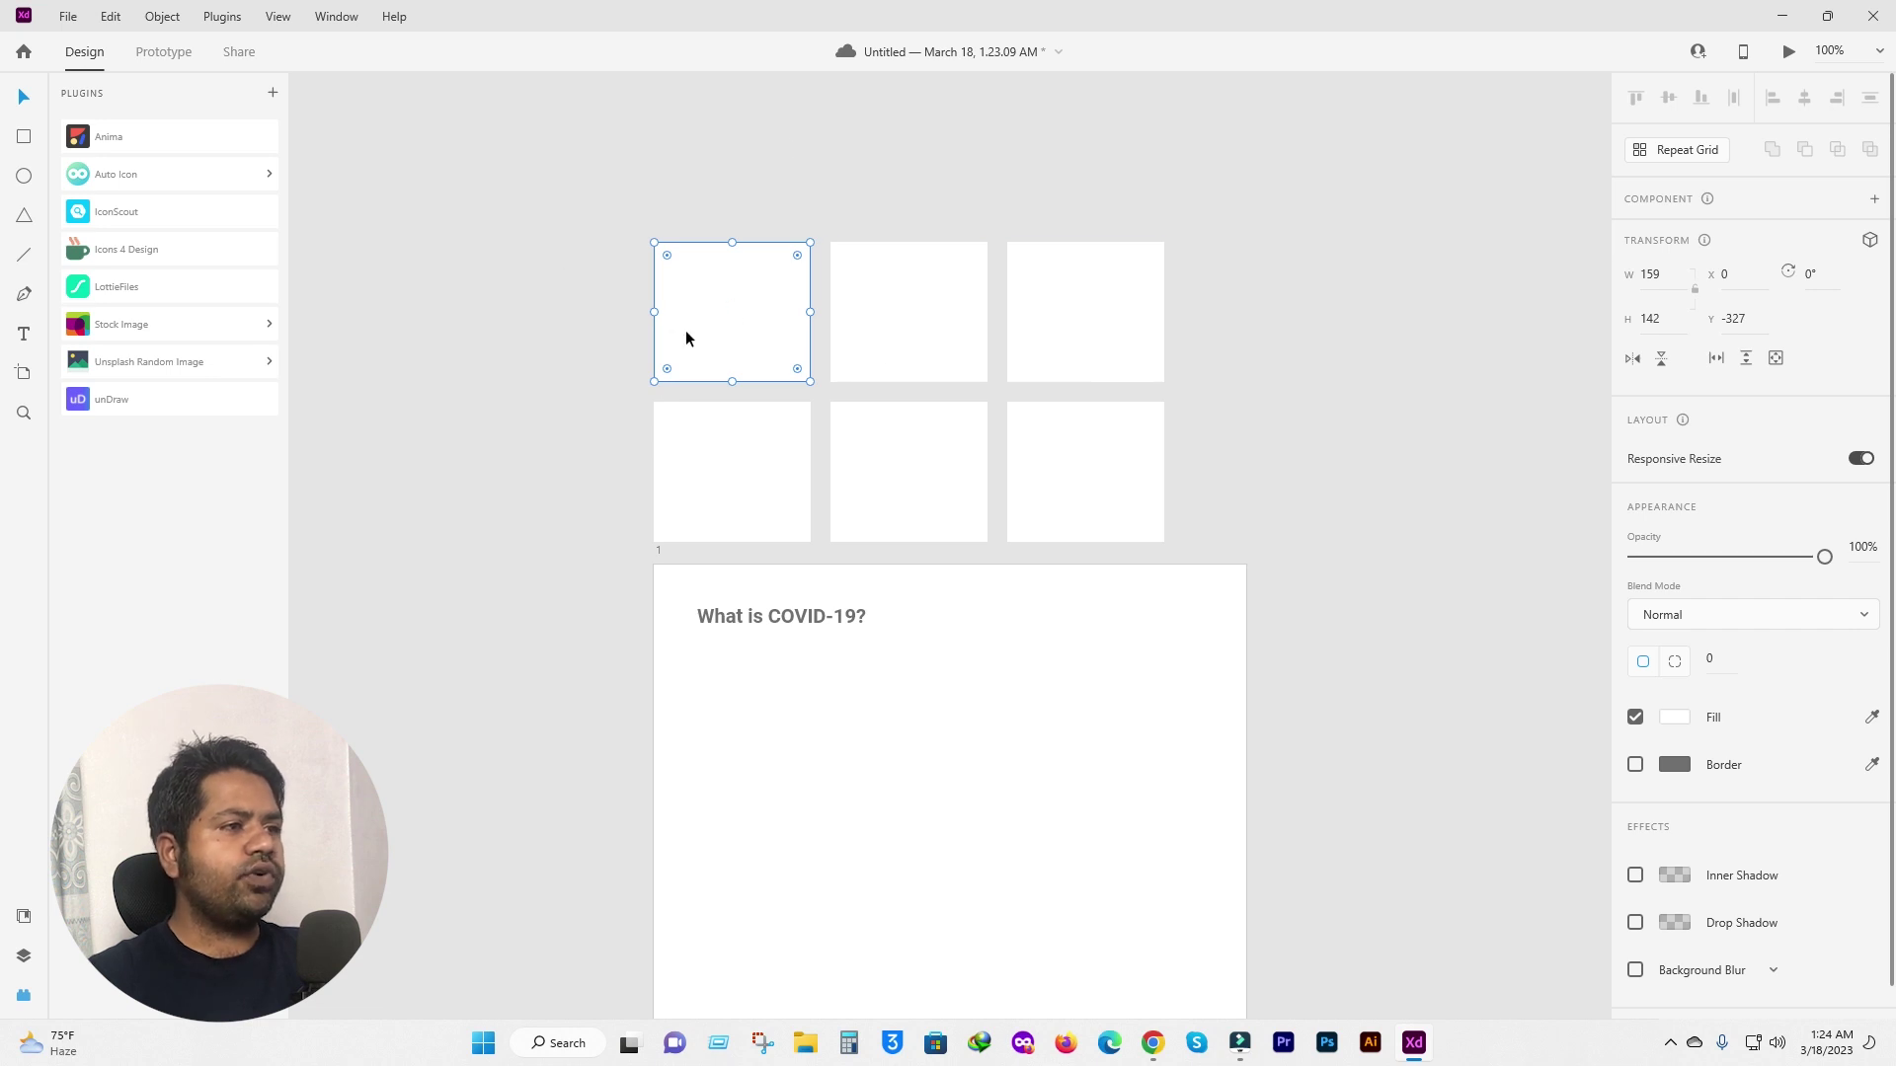
# Fill the top-left square strong orange and the square below it pale orange.
pyautogui.click(1676, 718)
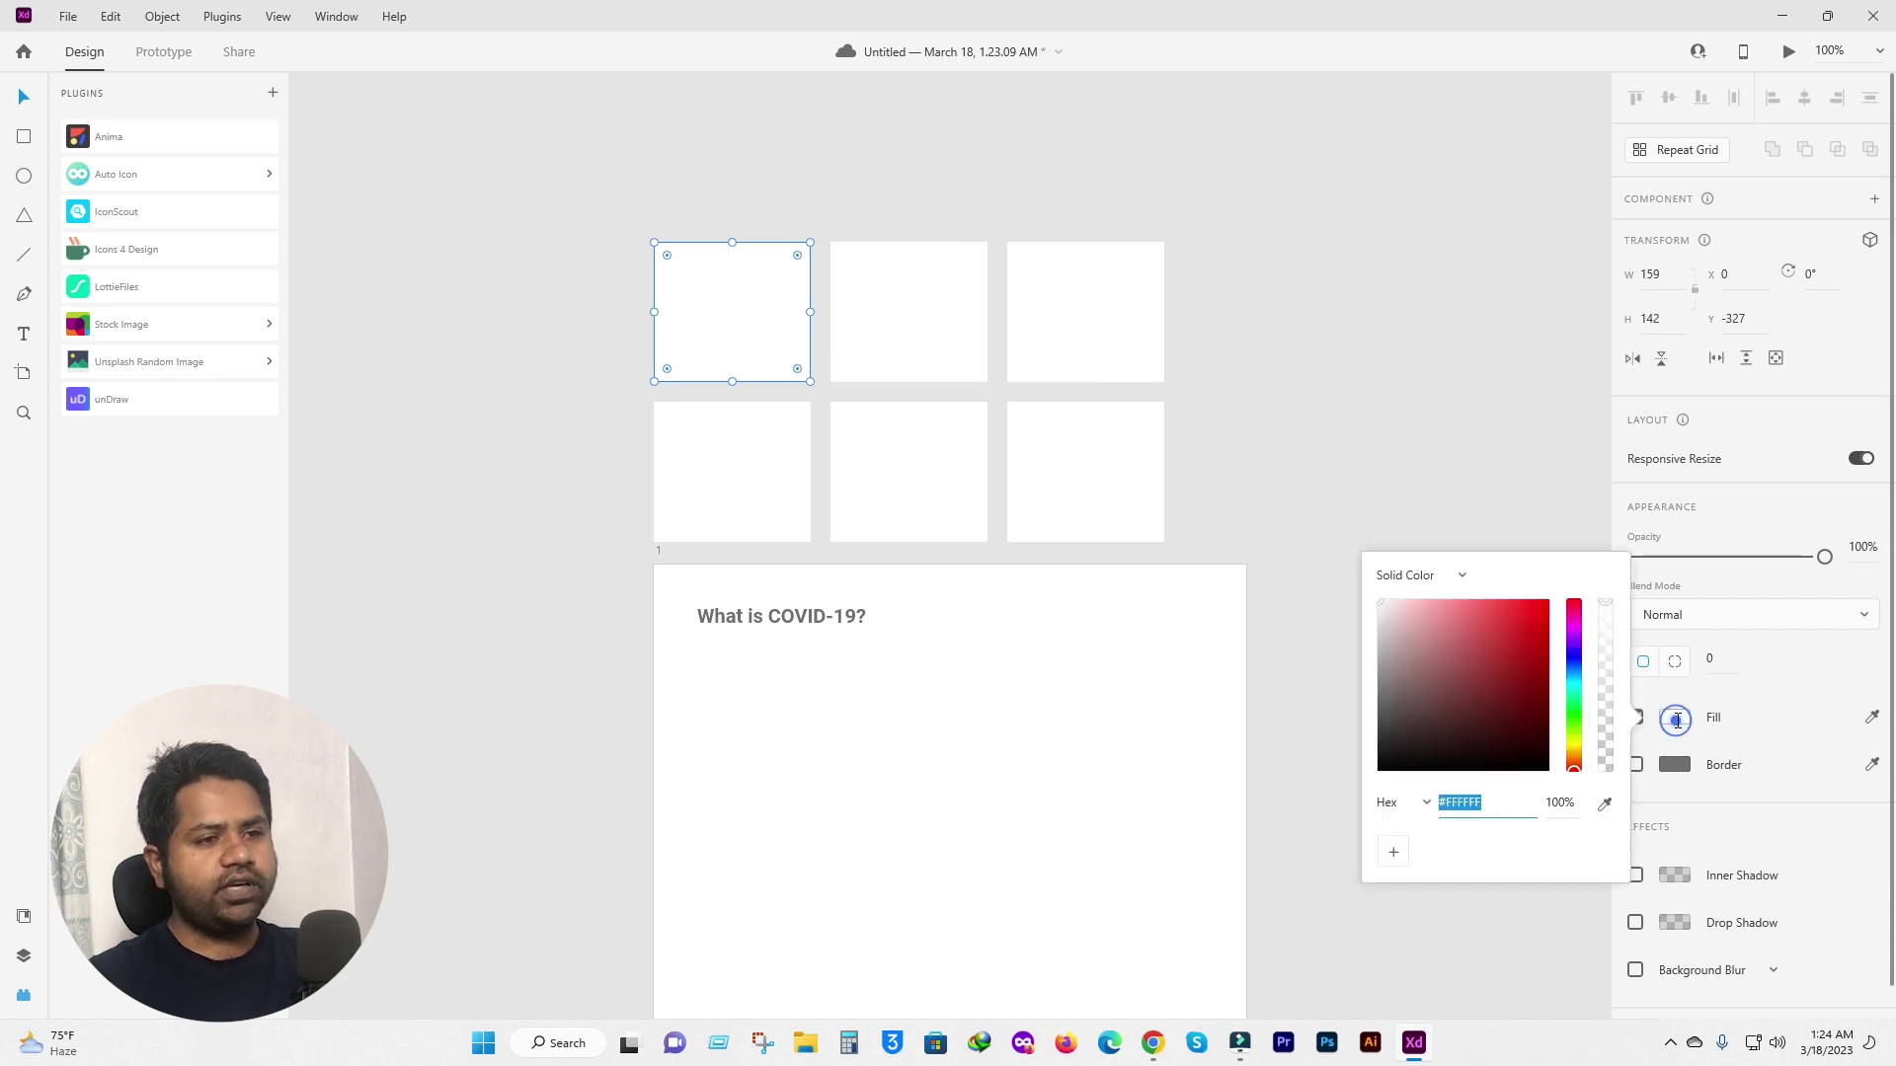
pyautogui.moveTo(1573, 770); pyautogui.dragTo(1573, 758)
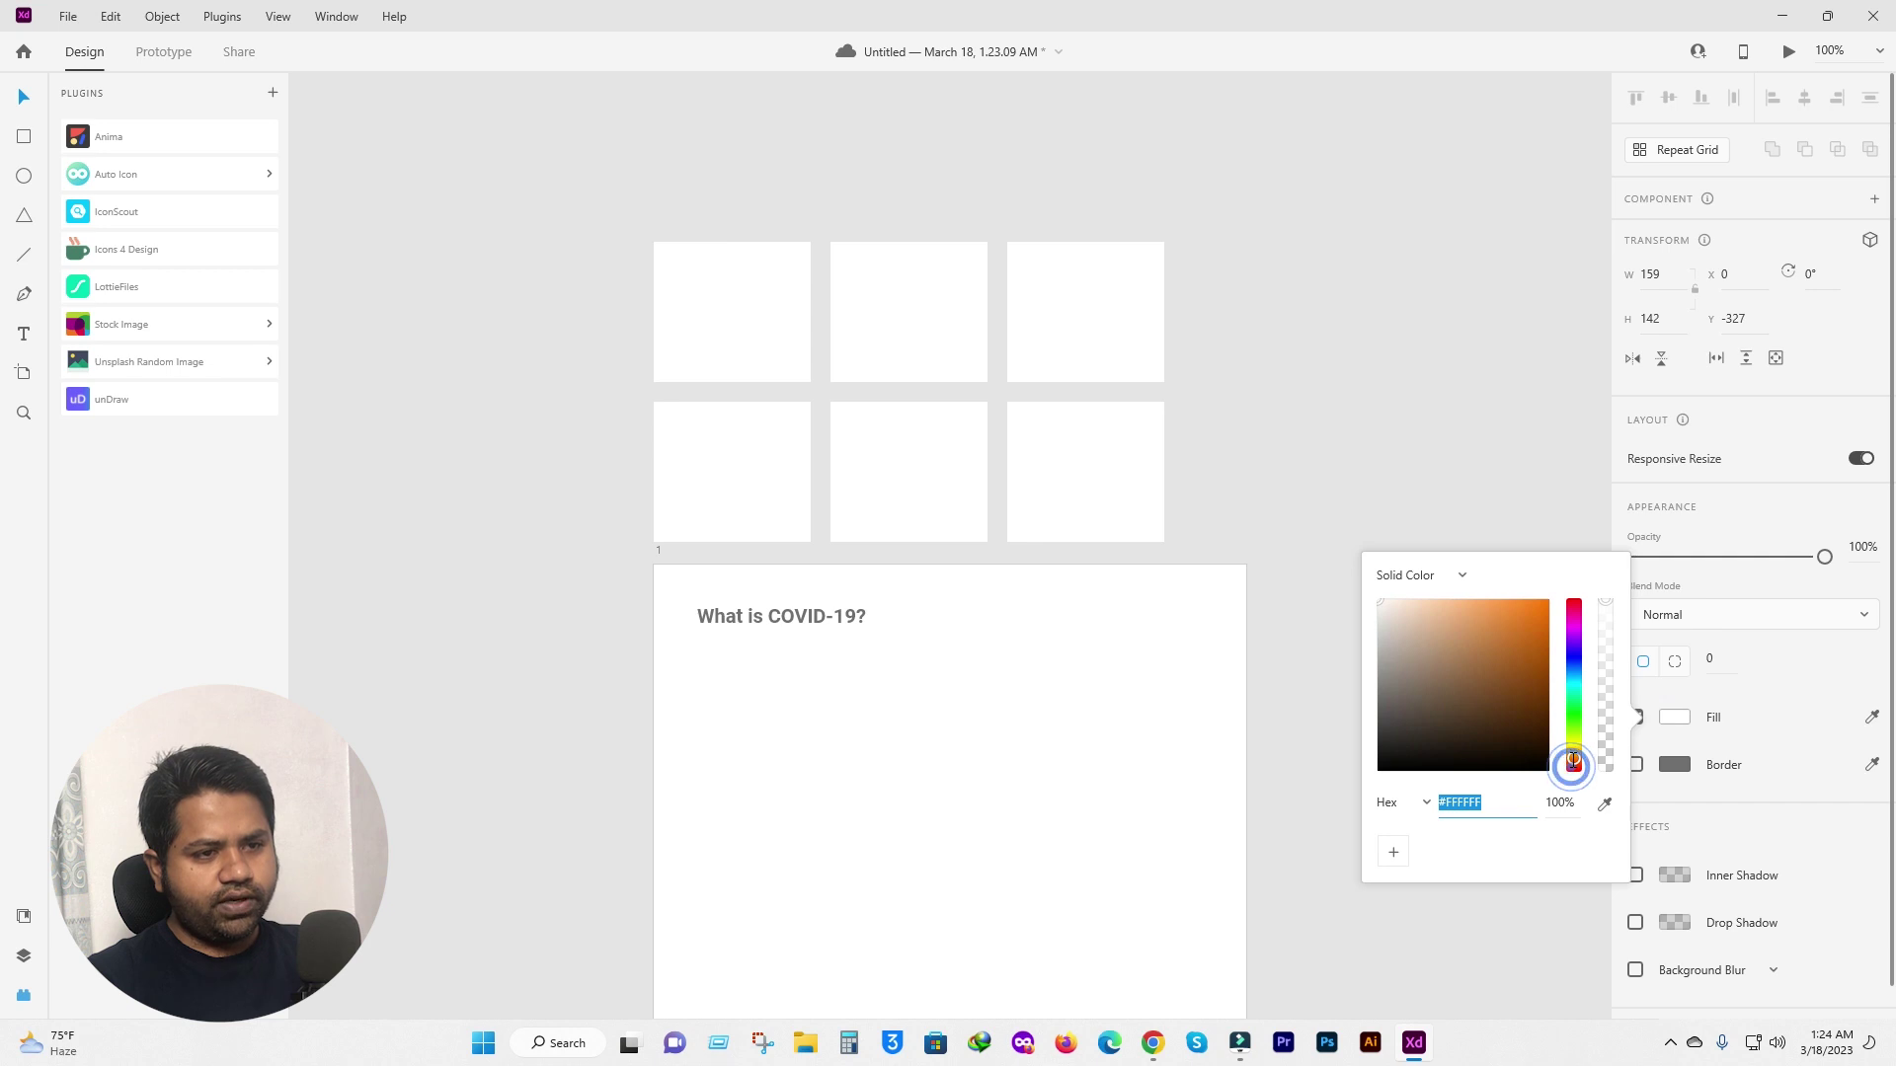
pyautogui.click(1540, 610)
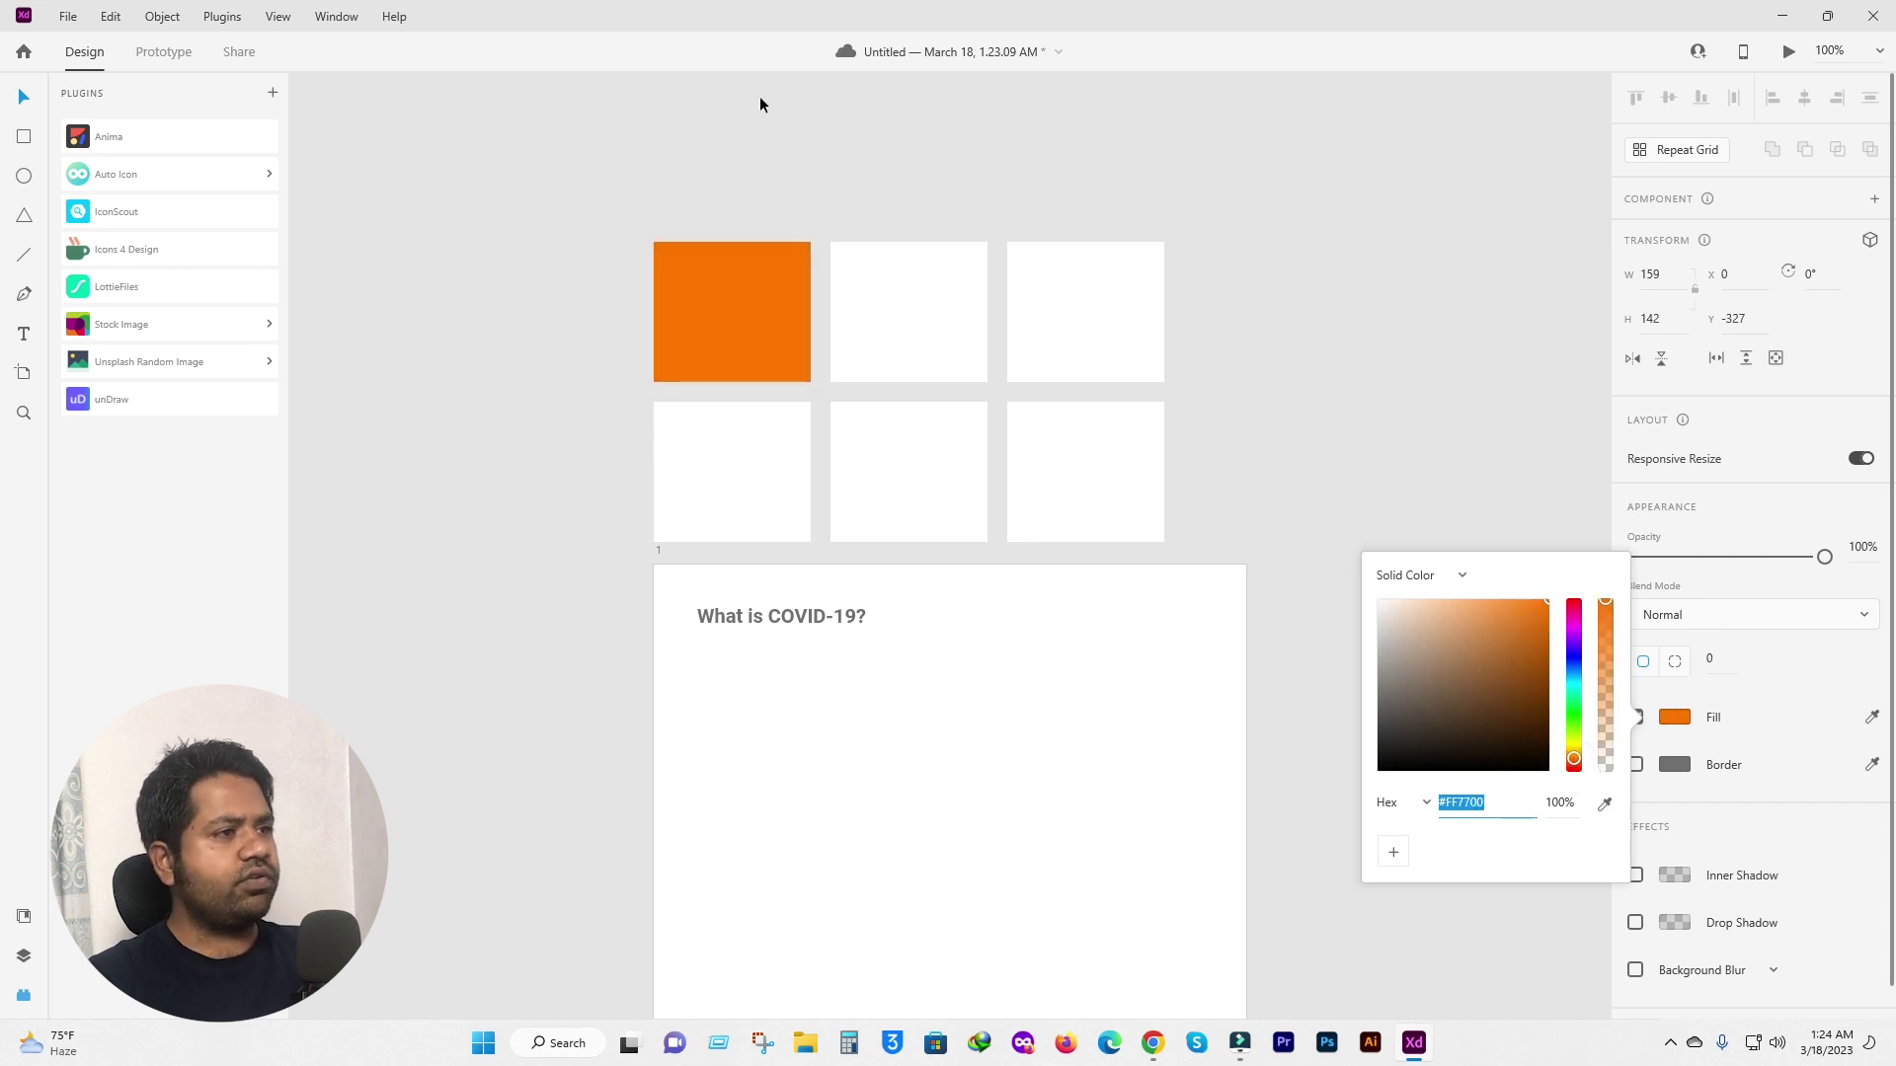
pyautogui.click(746, 194)
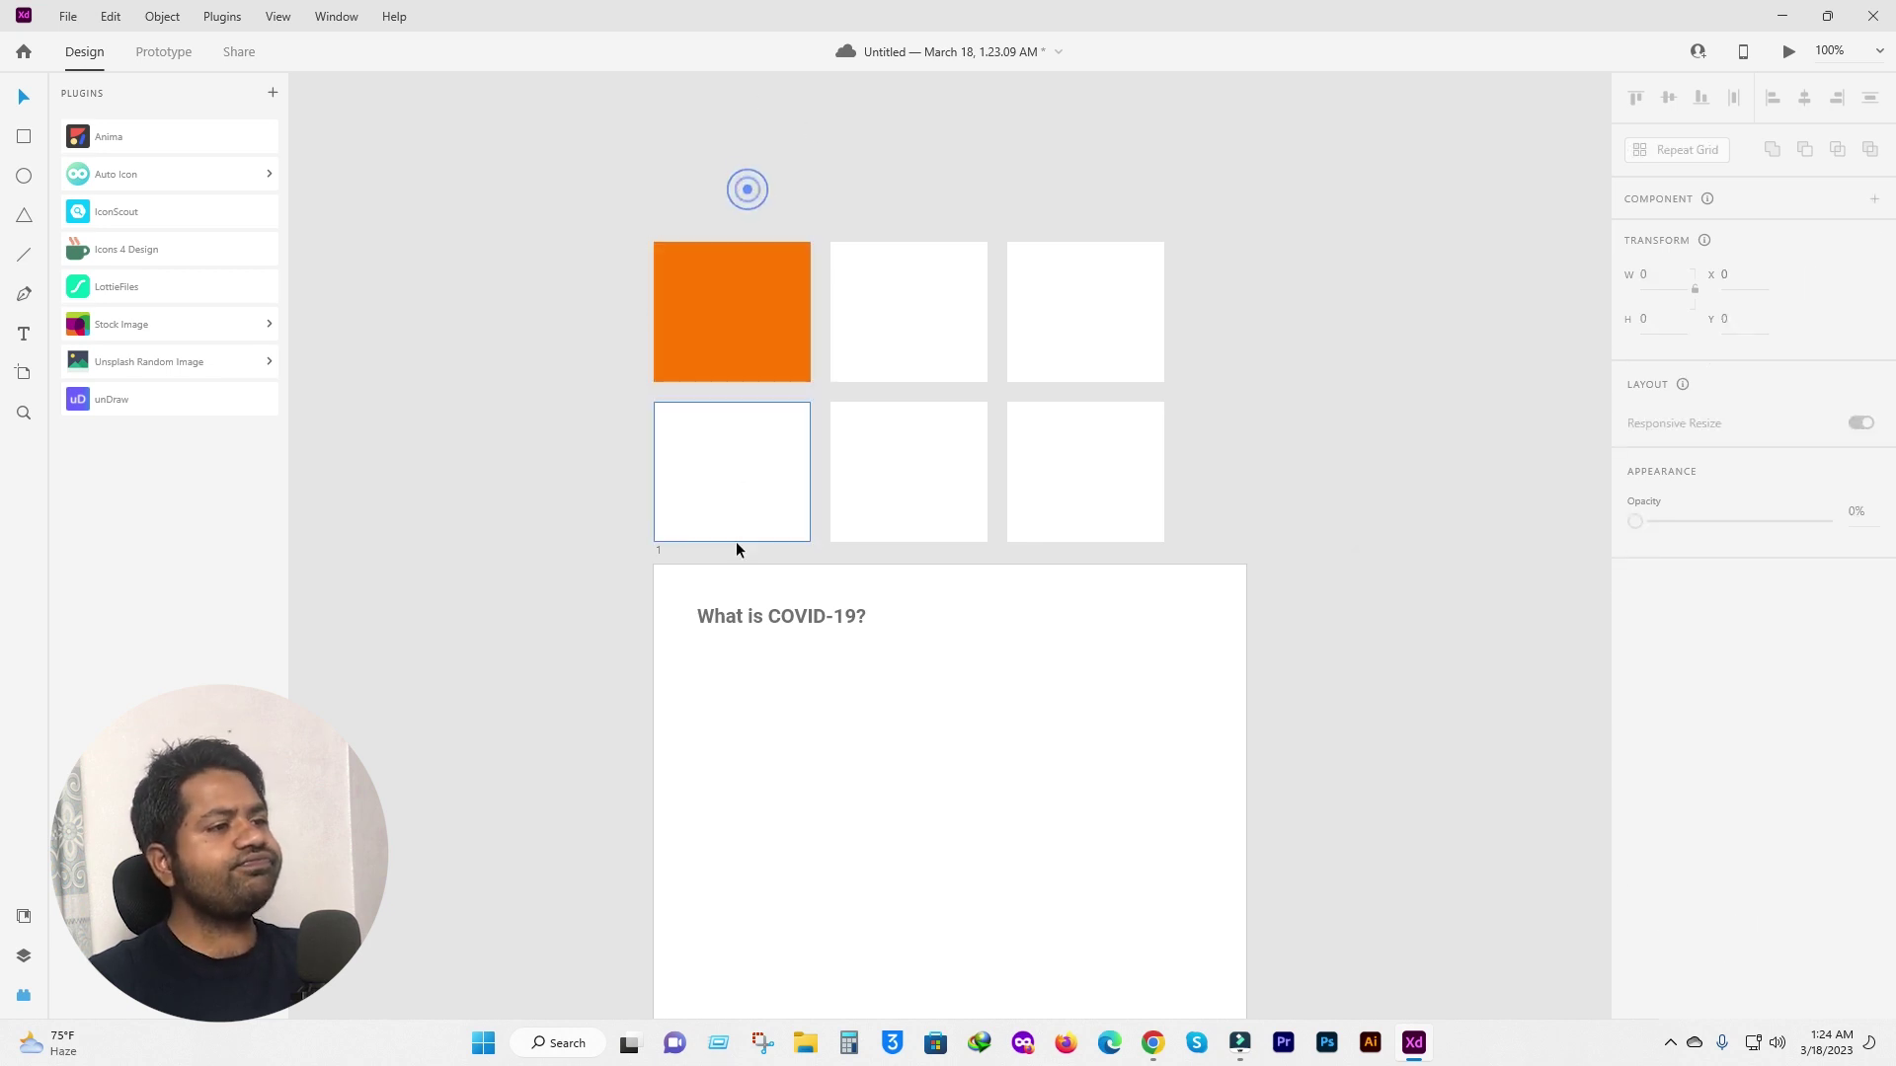
pyautogui.click(726, 484)
pyautogui.click(1672, 718)
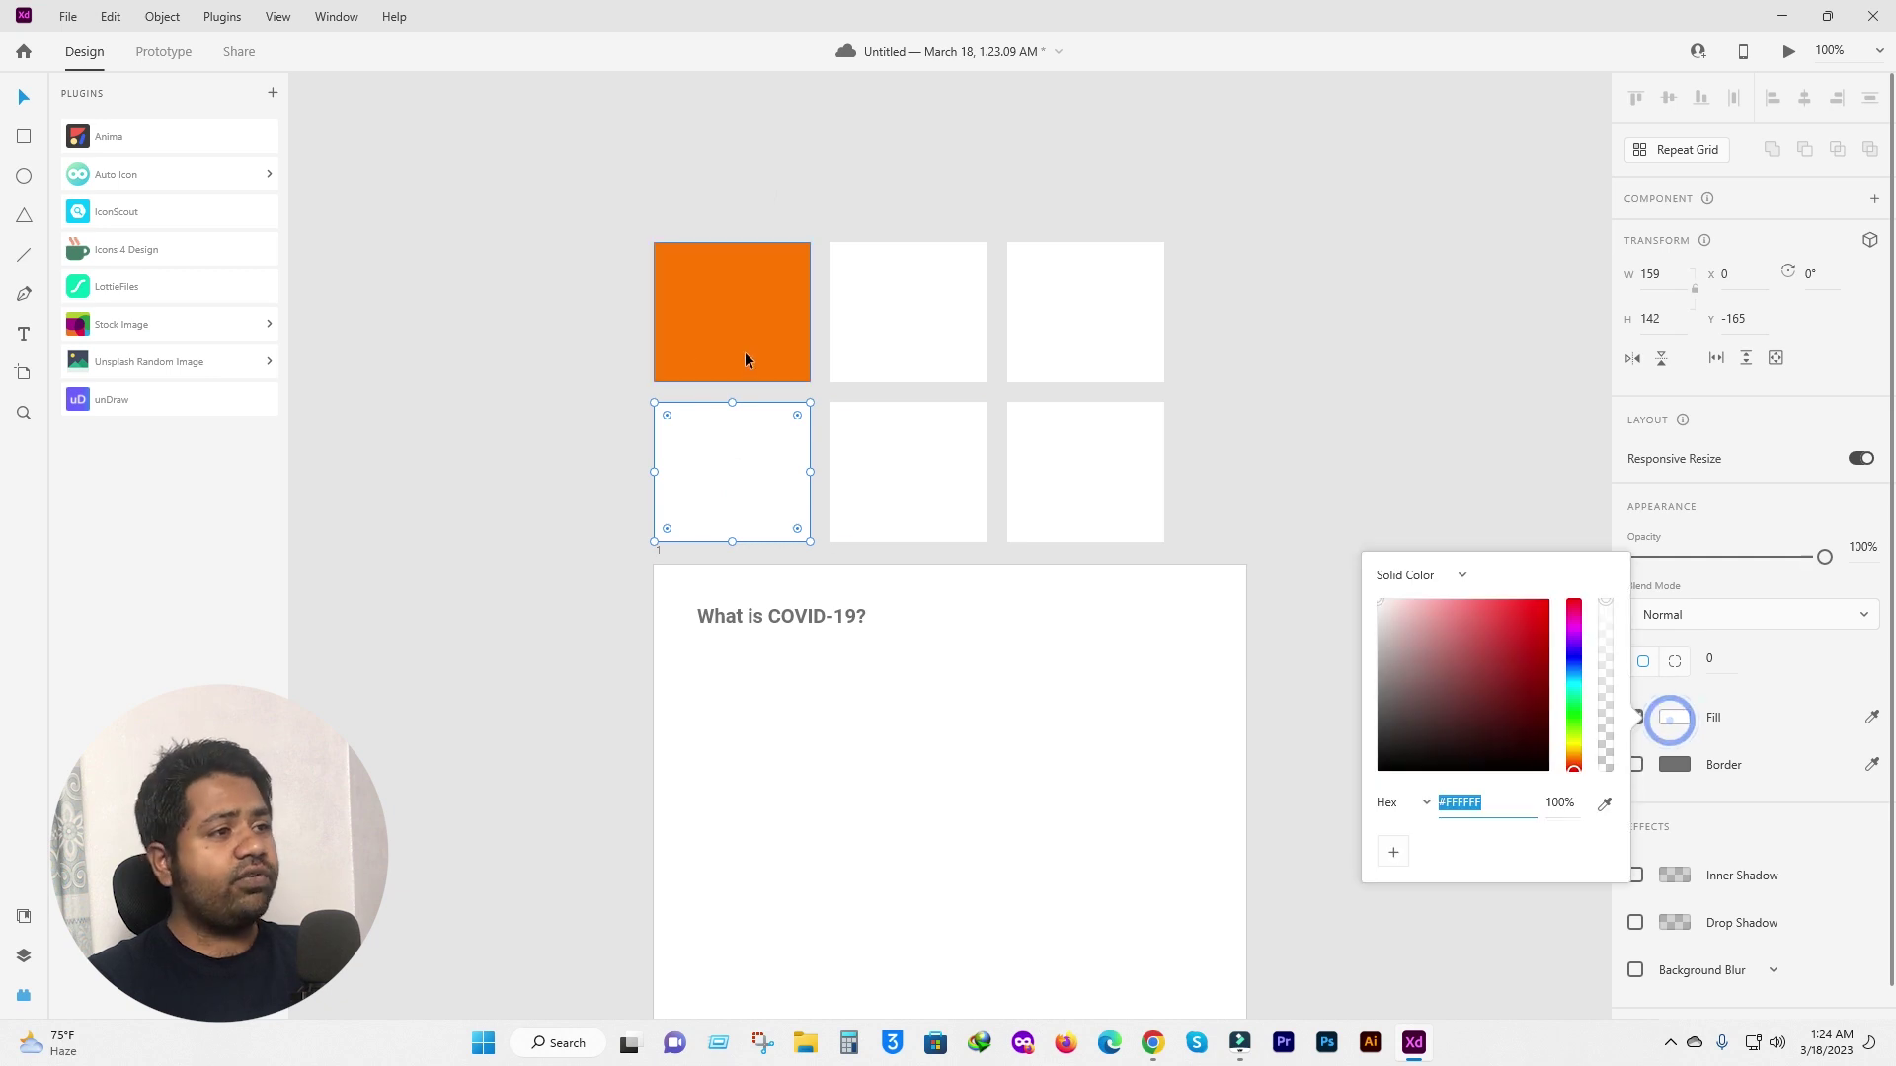
pyautogui.click(1605, 803)
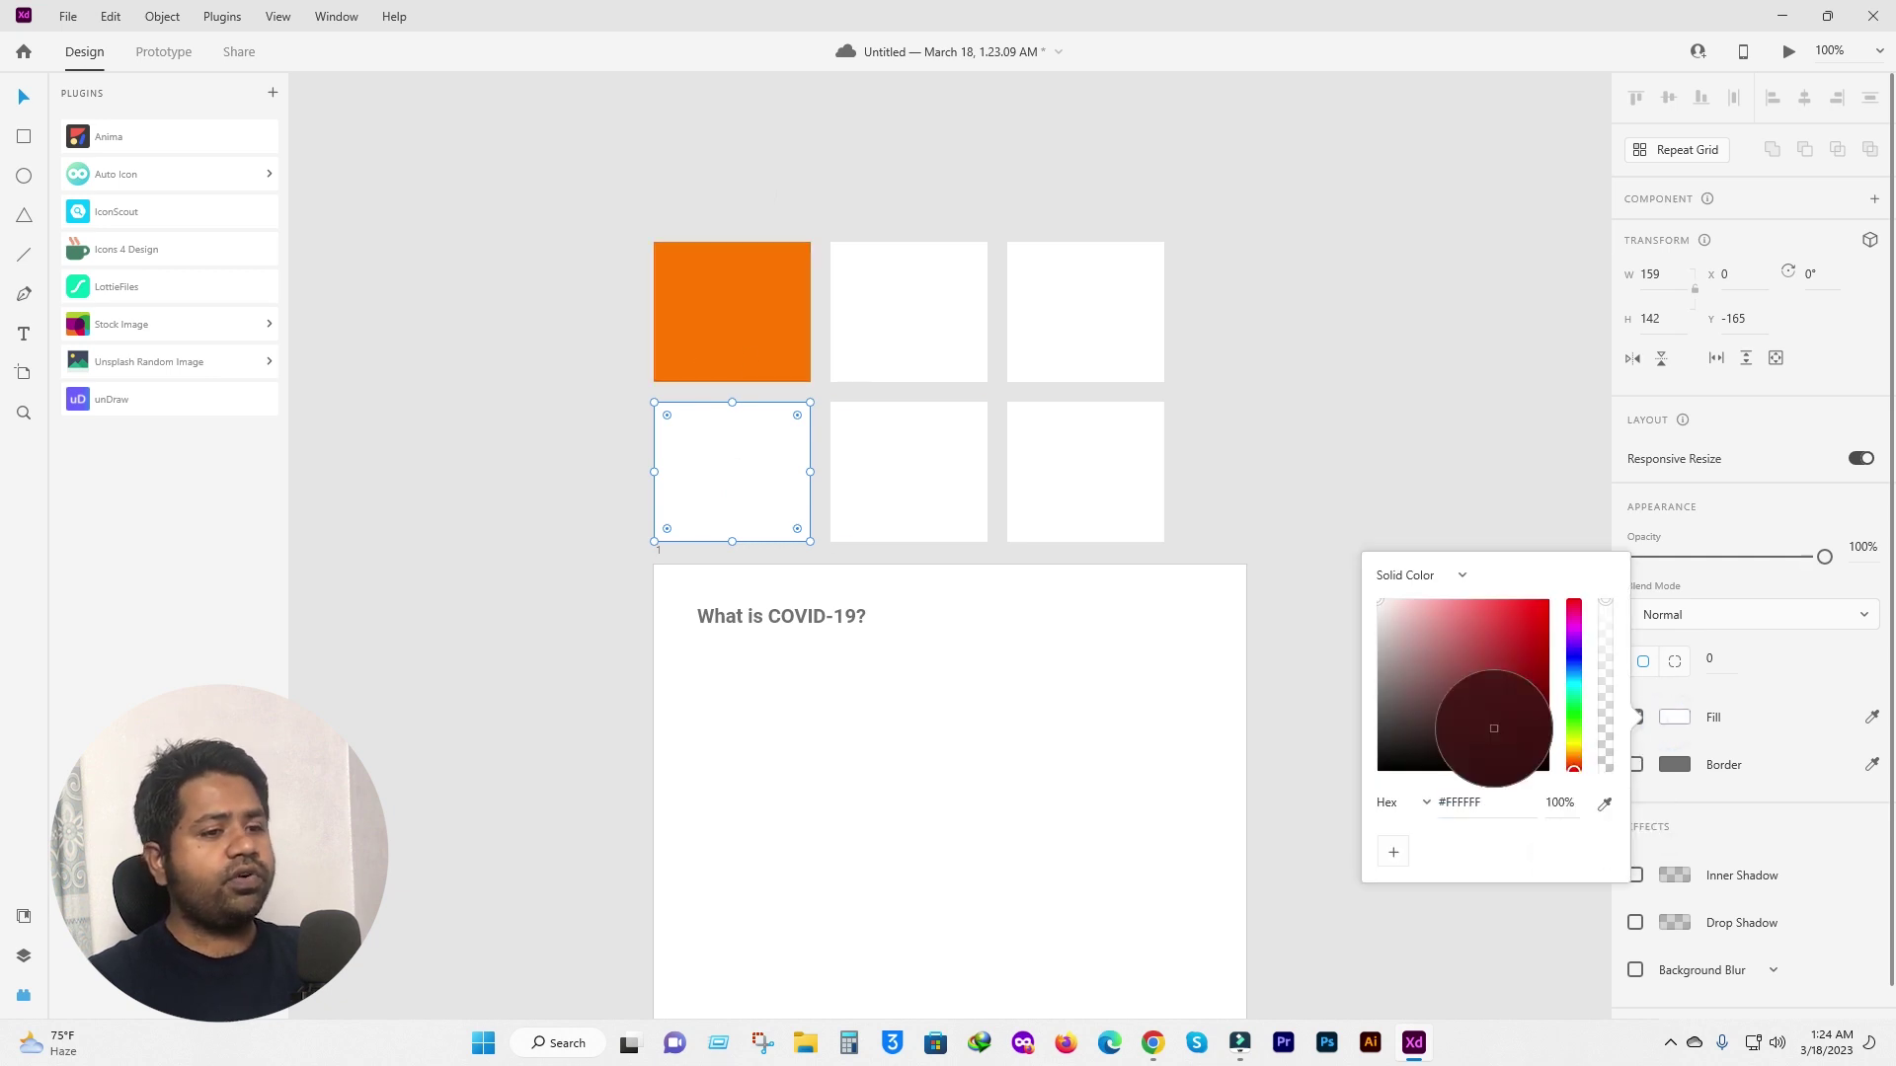
pyautogui.click(719, 295)
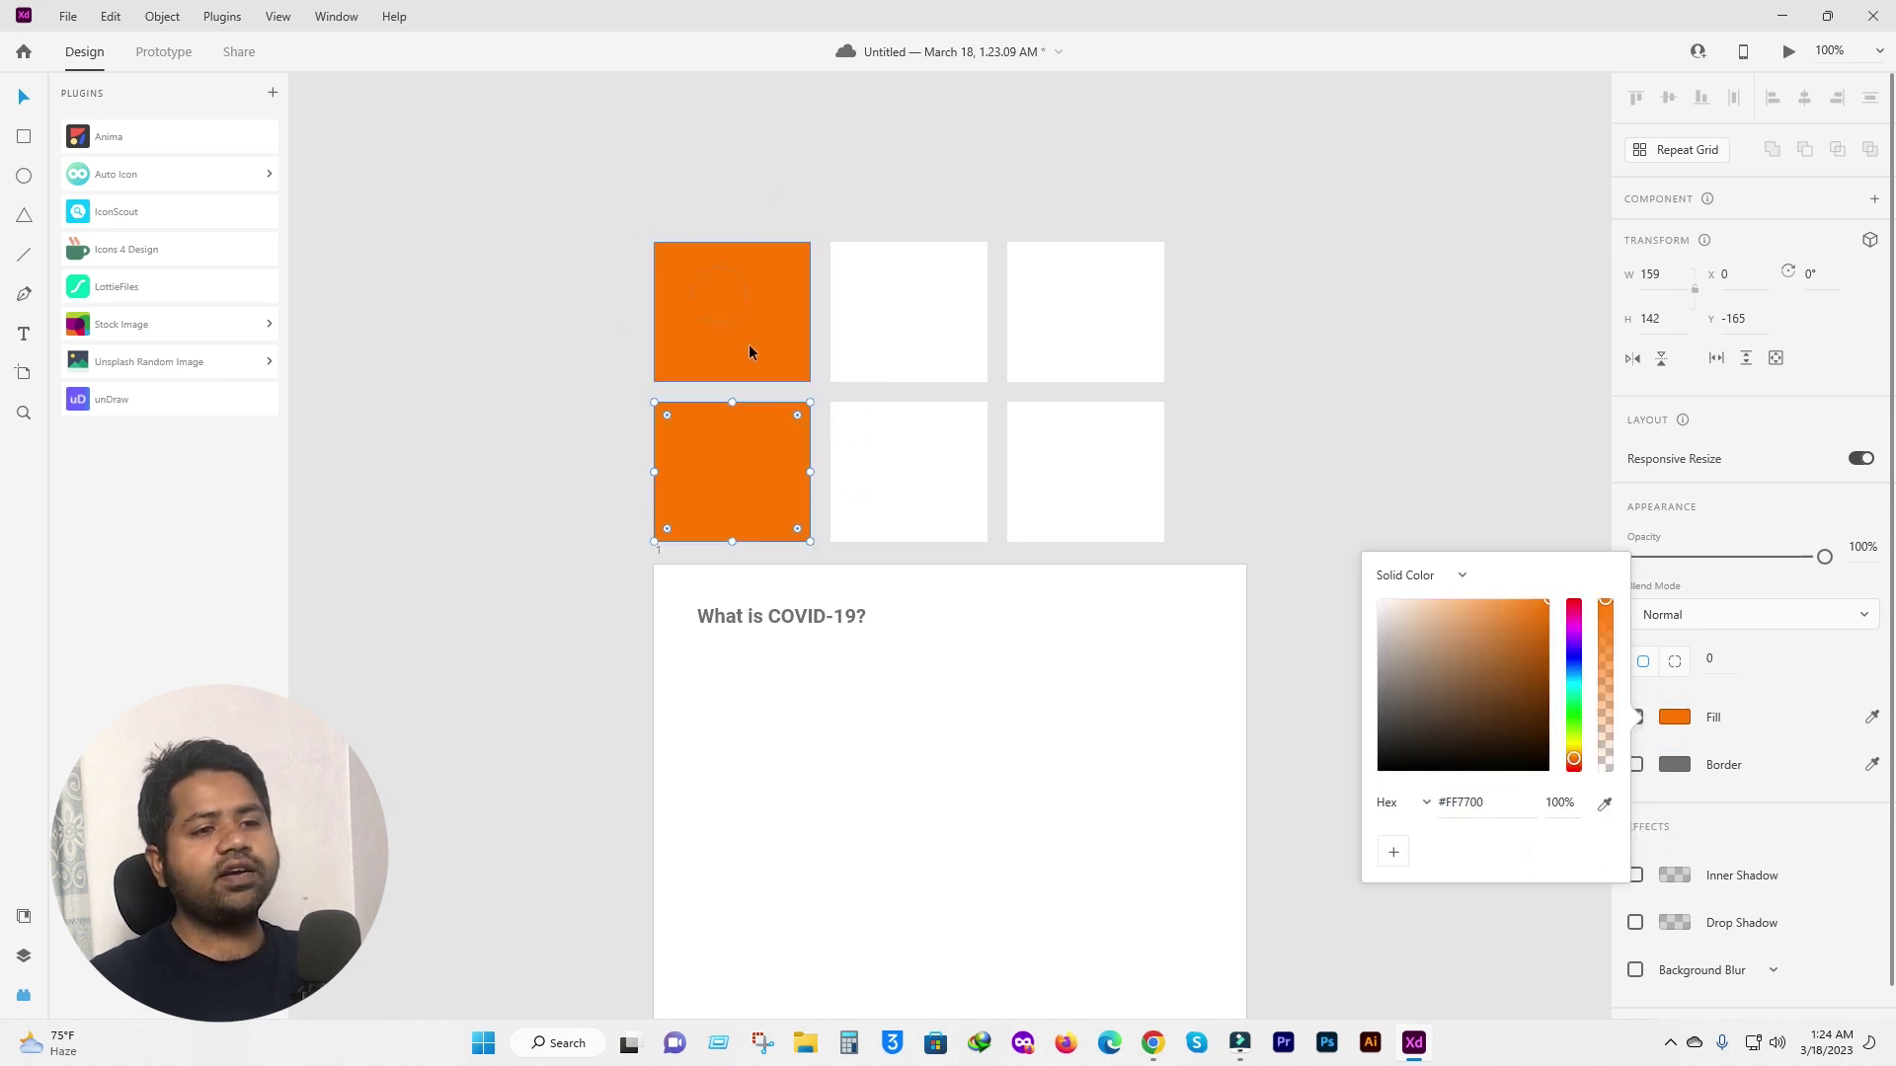
pyautogui.moveTo(1547, 599); pyautogui.dragTo(1448, 592)
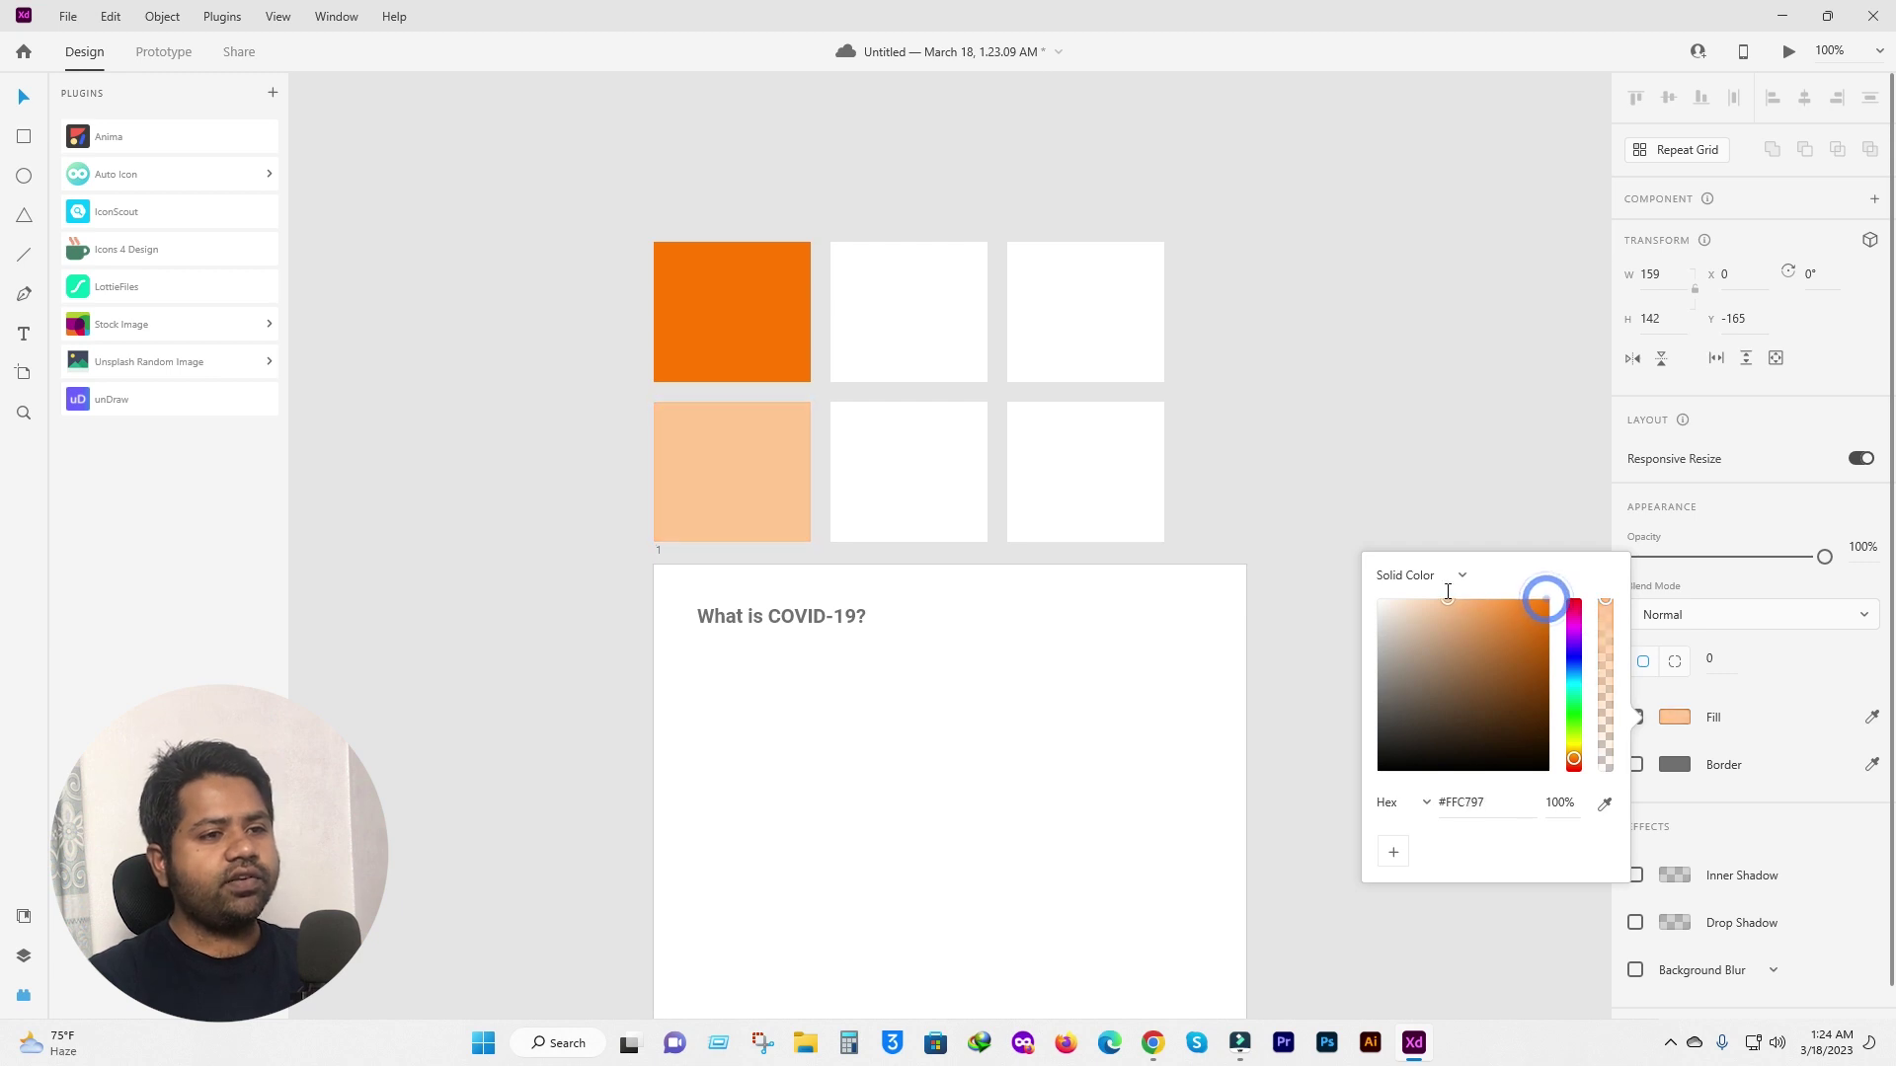
pyautogui.click(747, 187)
# Fill the top-middle square bright green and the square below it pale green.
pyautogui.click(903, 339)
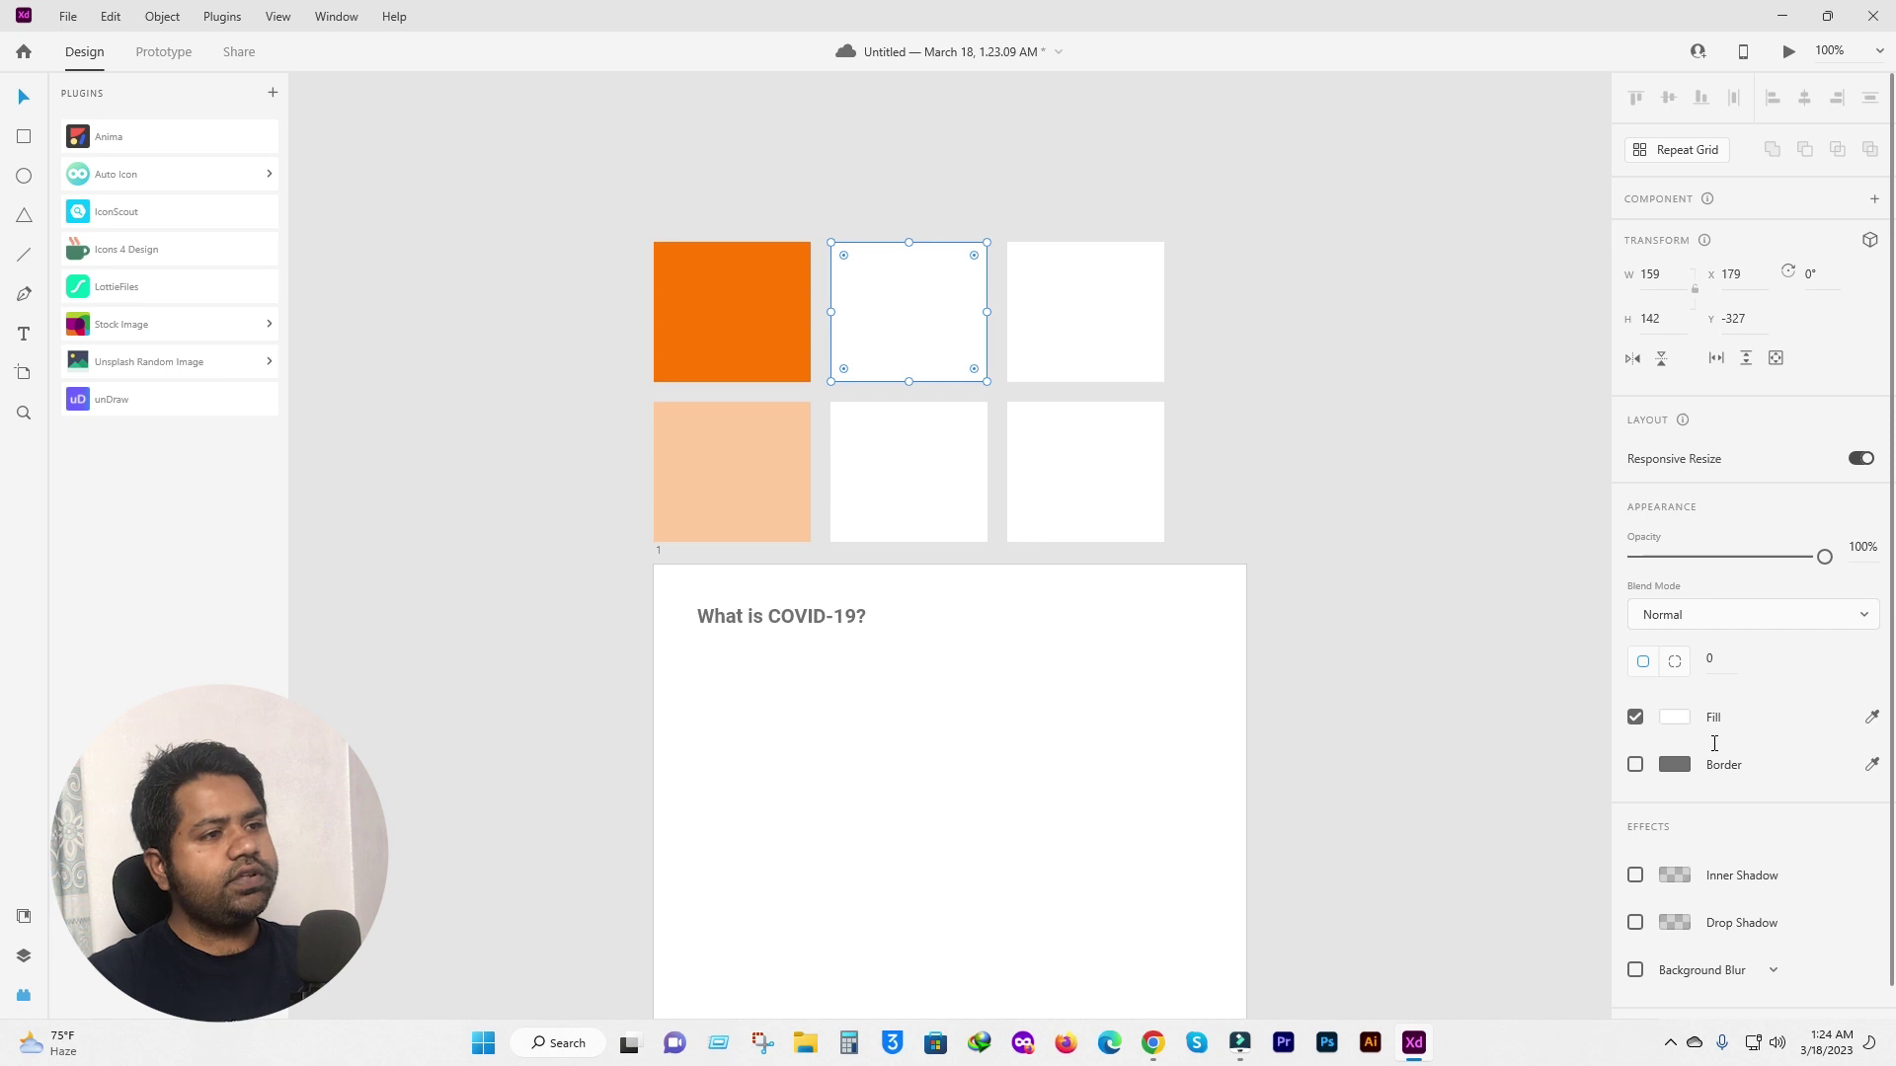
pyautogui.click(1676, 717)
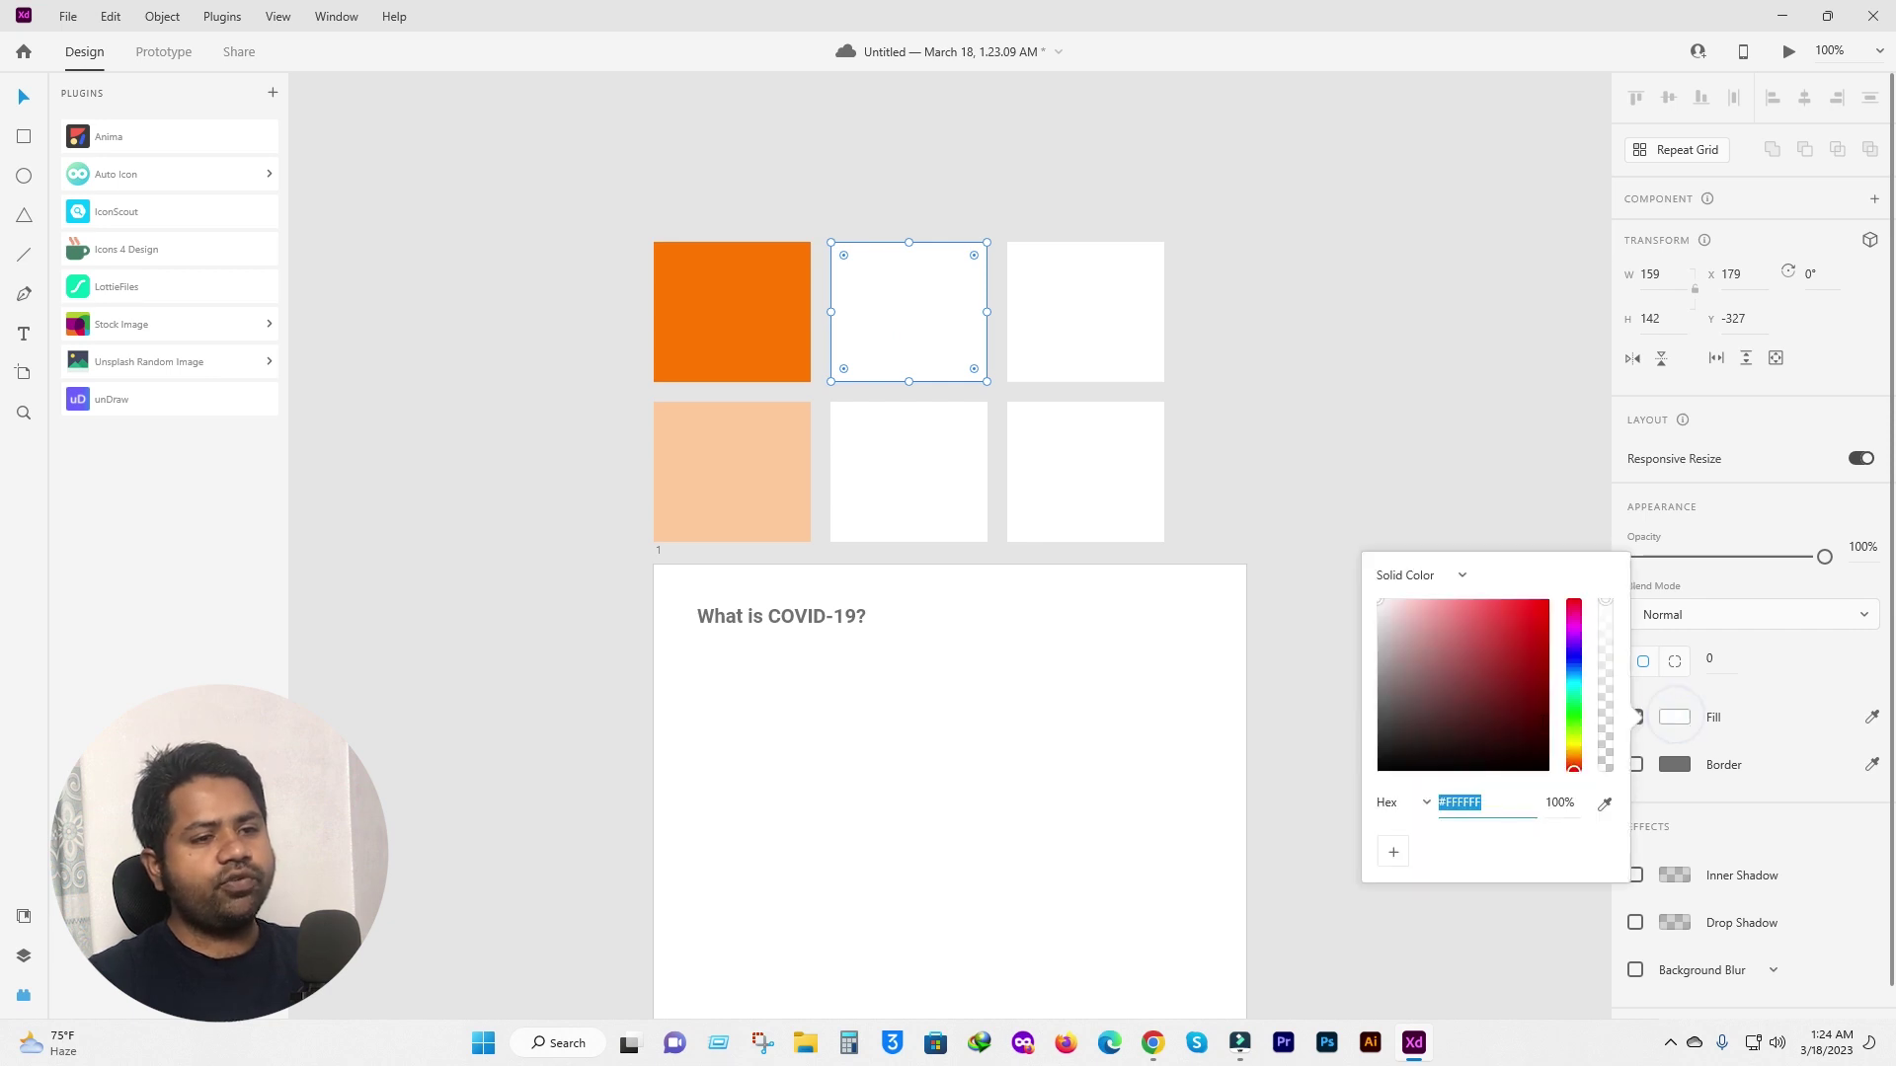
pyautogui.moveTo(1579, 763); pyautogui.dragTo(1577, 697)
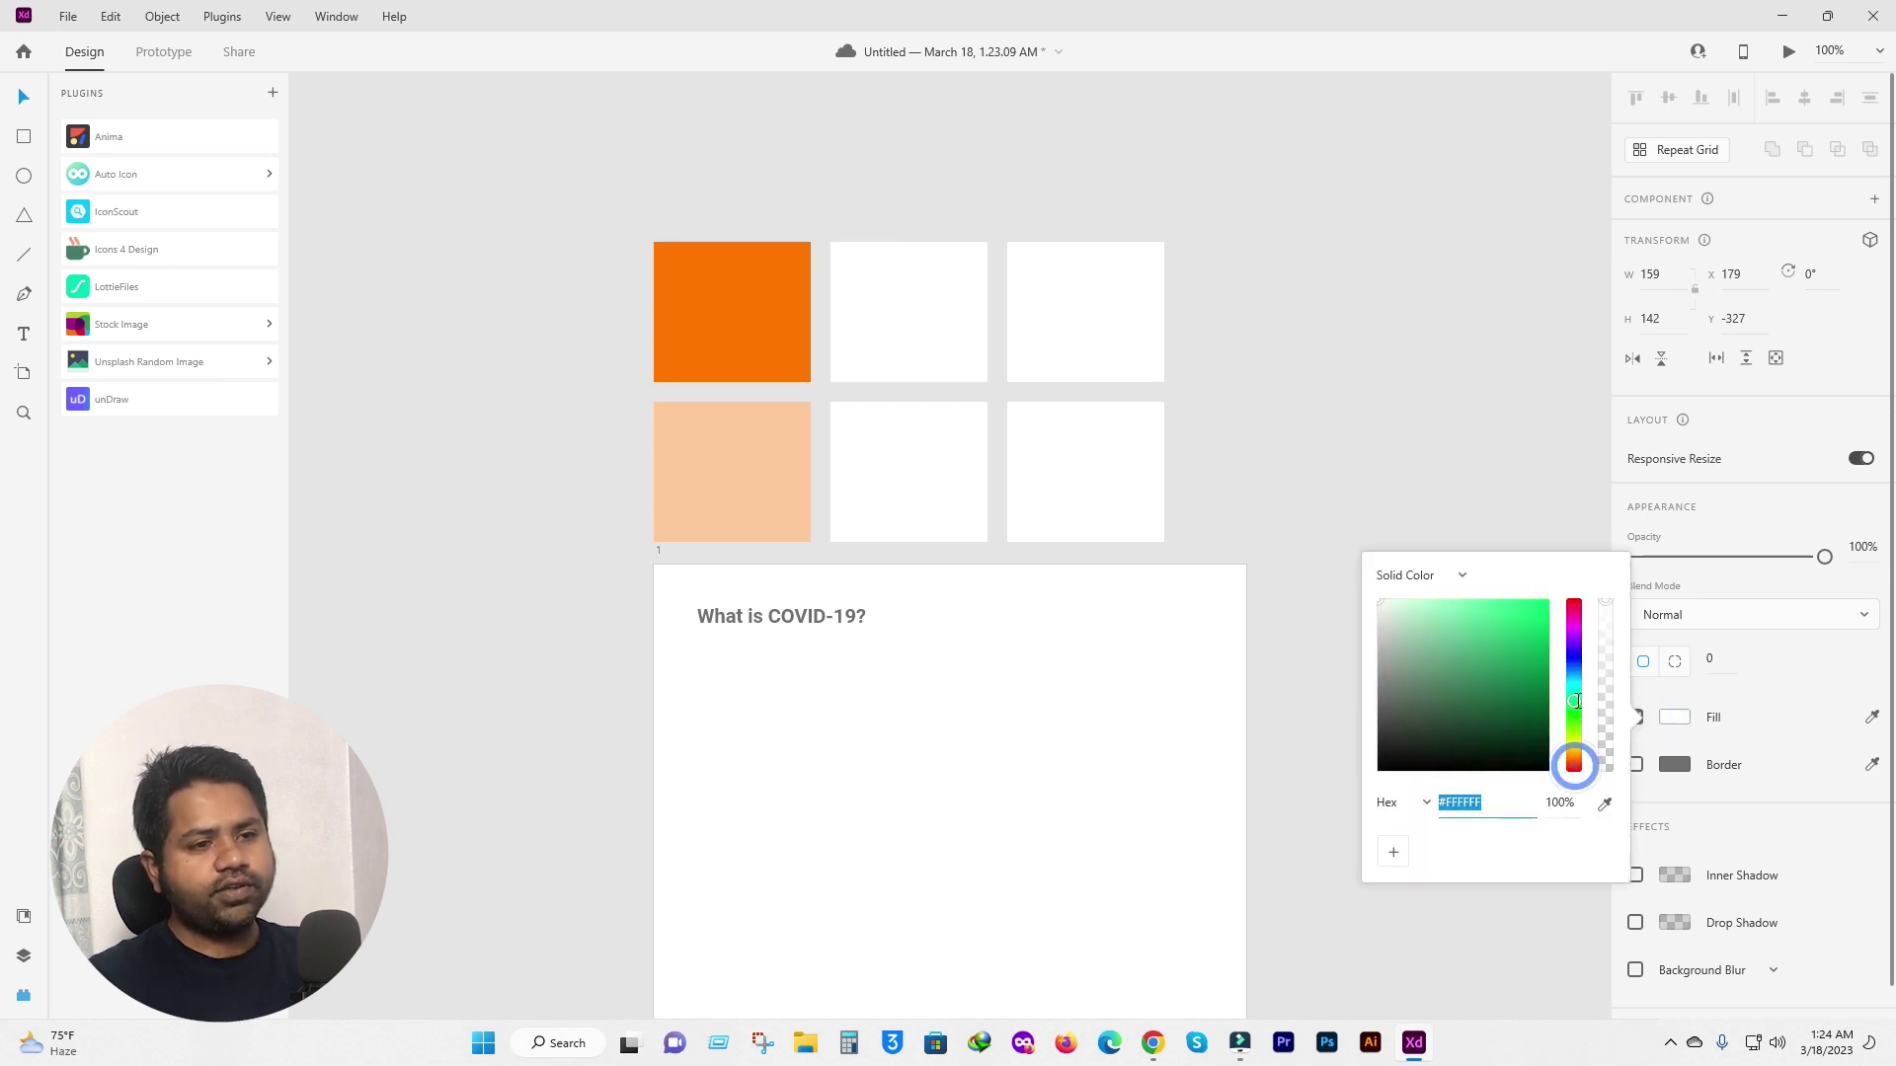
pyautogui.click(1535, 619)
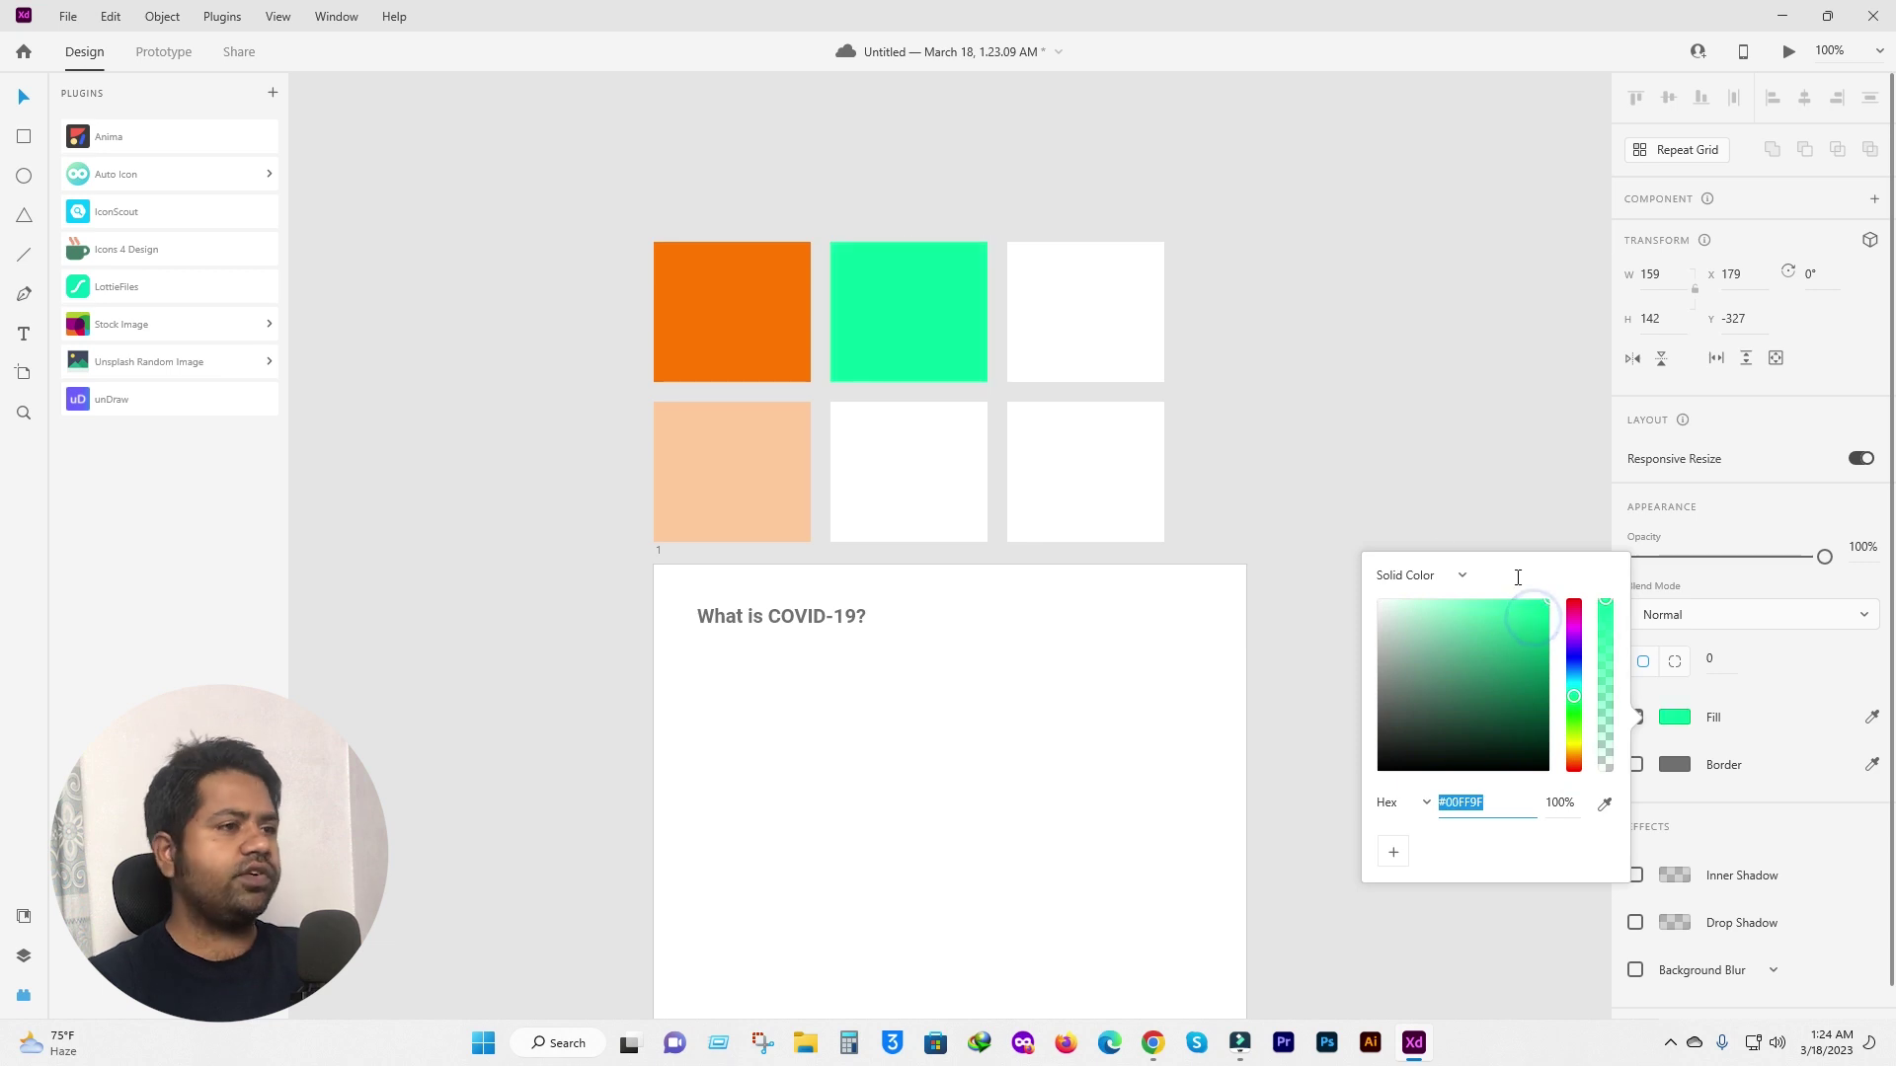
pyautogui.click(914, 488)
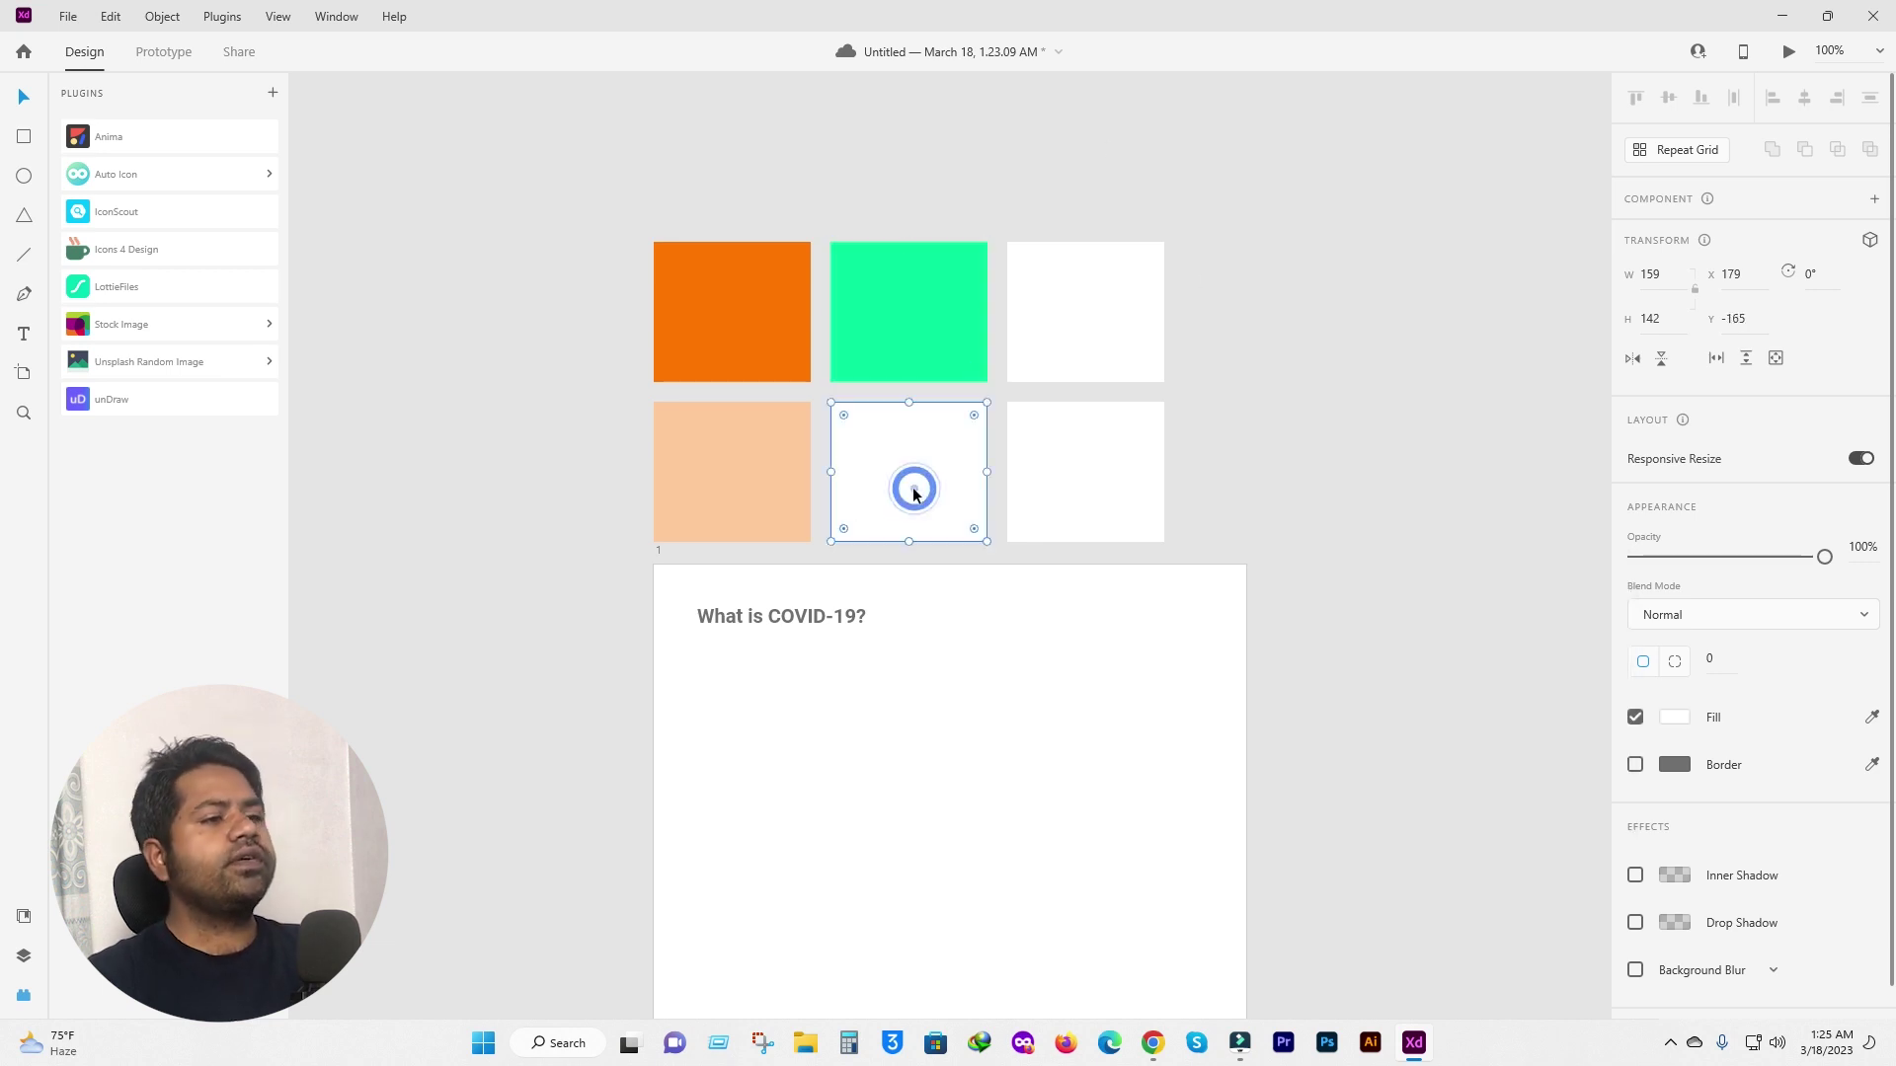
pyautogui.click(1674, 716)
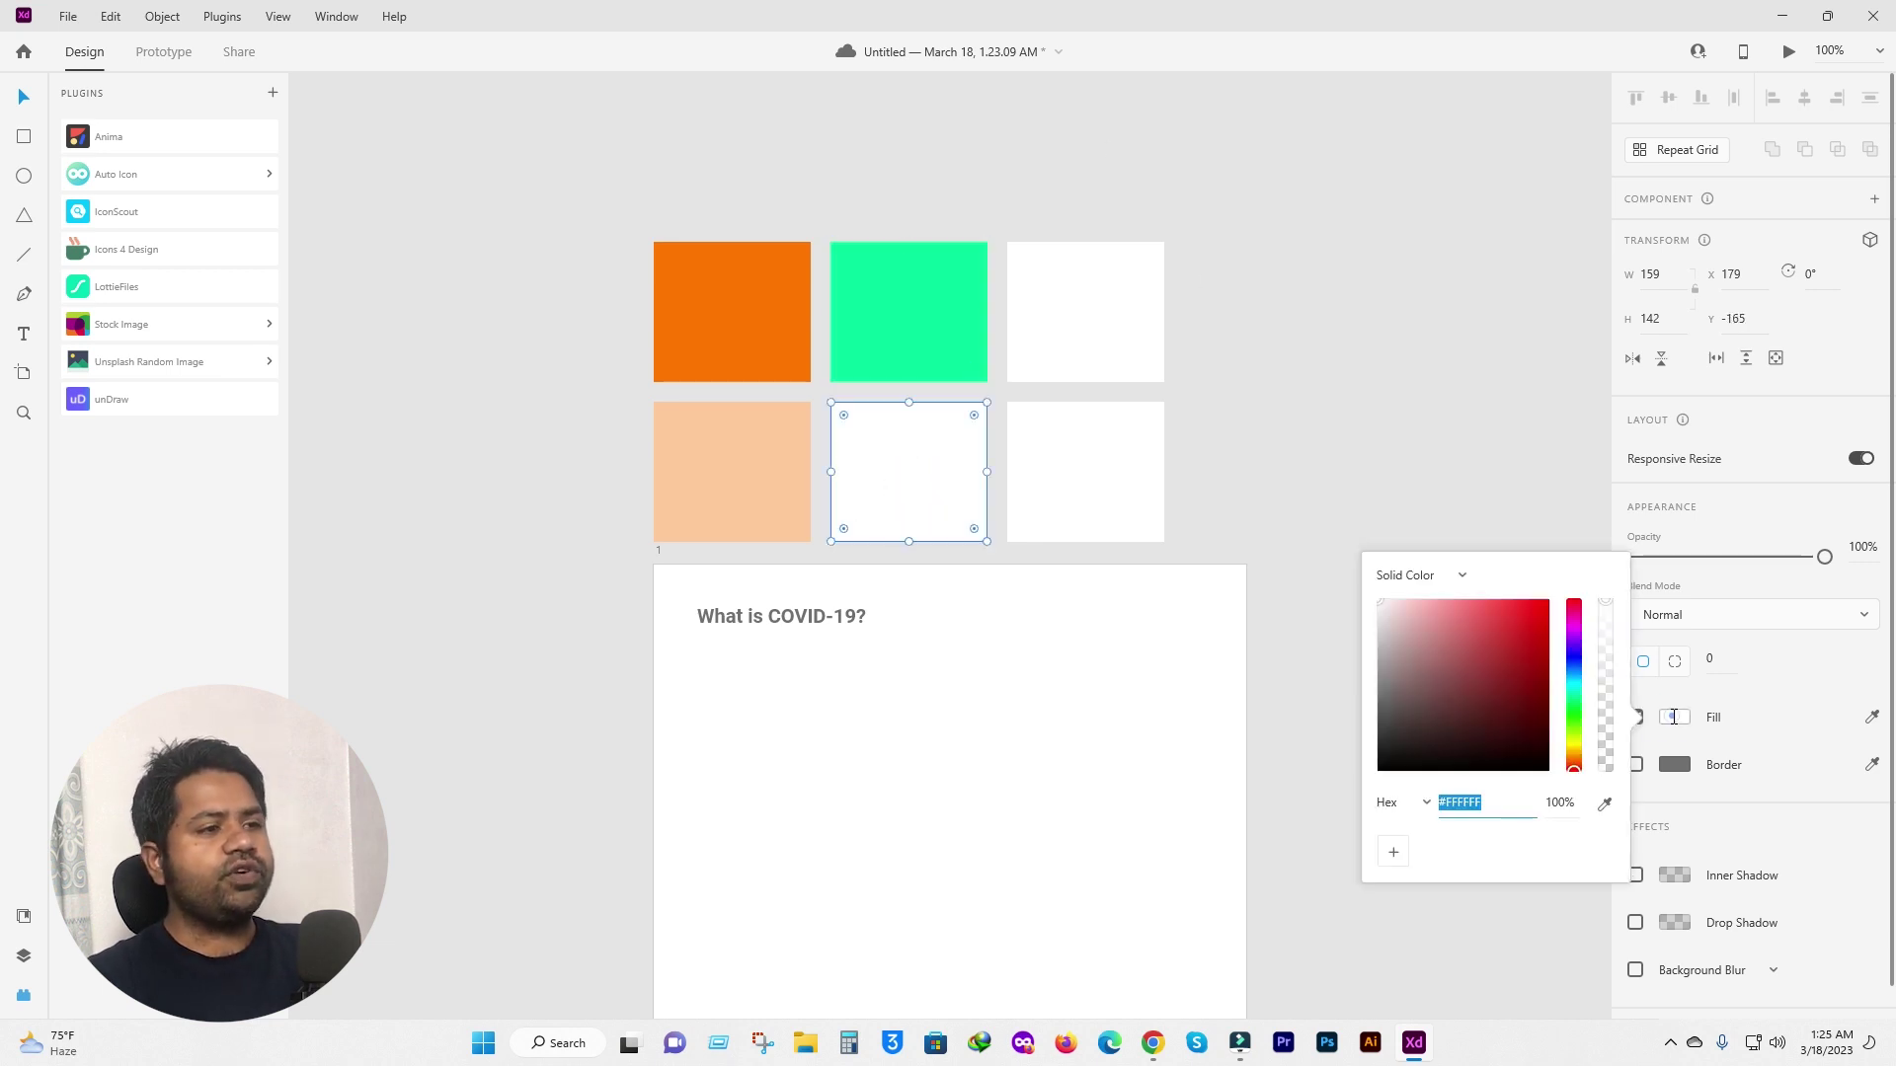
pyautogui.click(1602, 807)
pyautogui.click(921, 326)
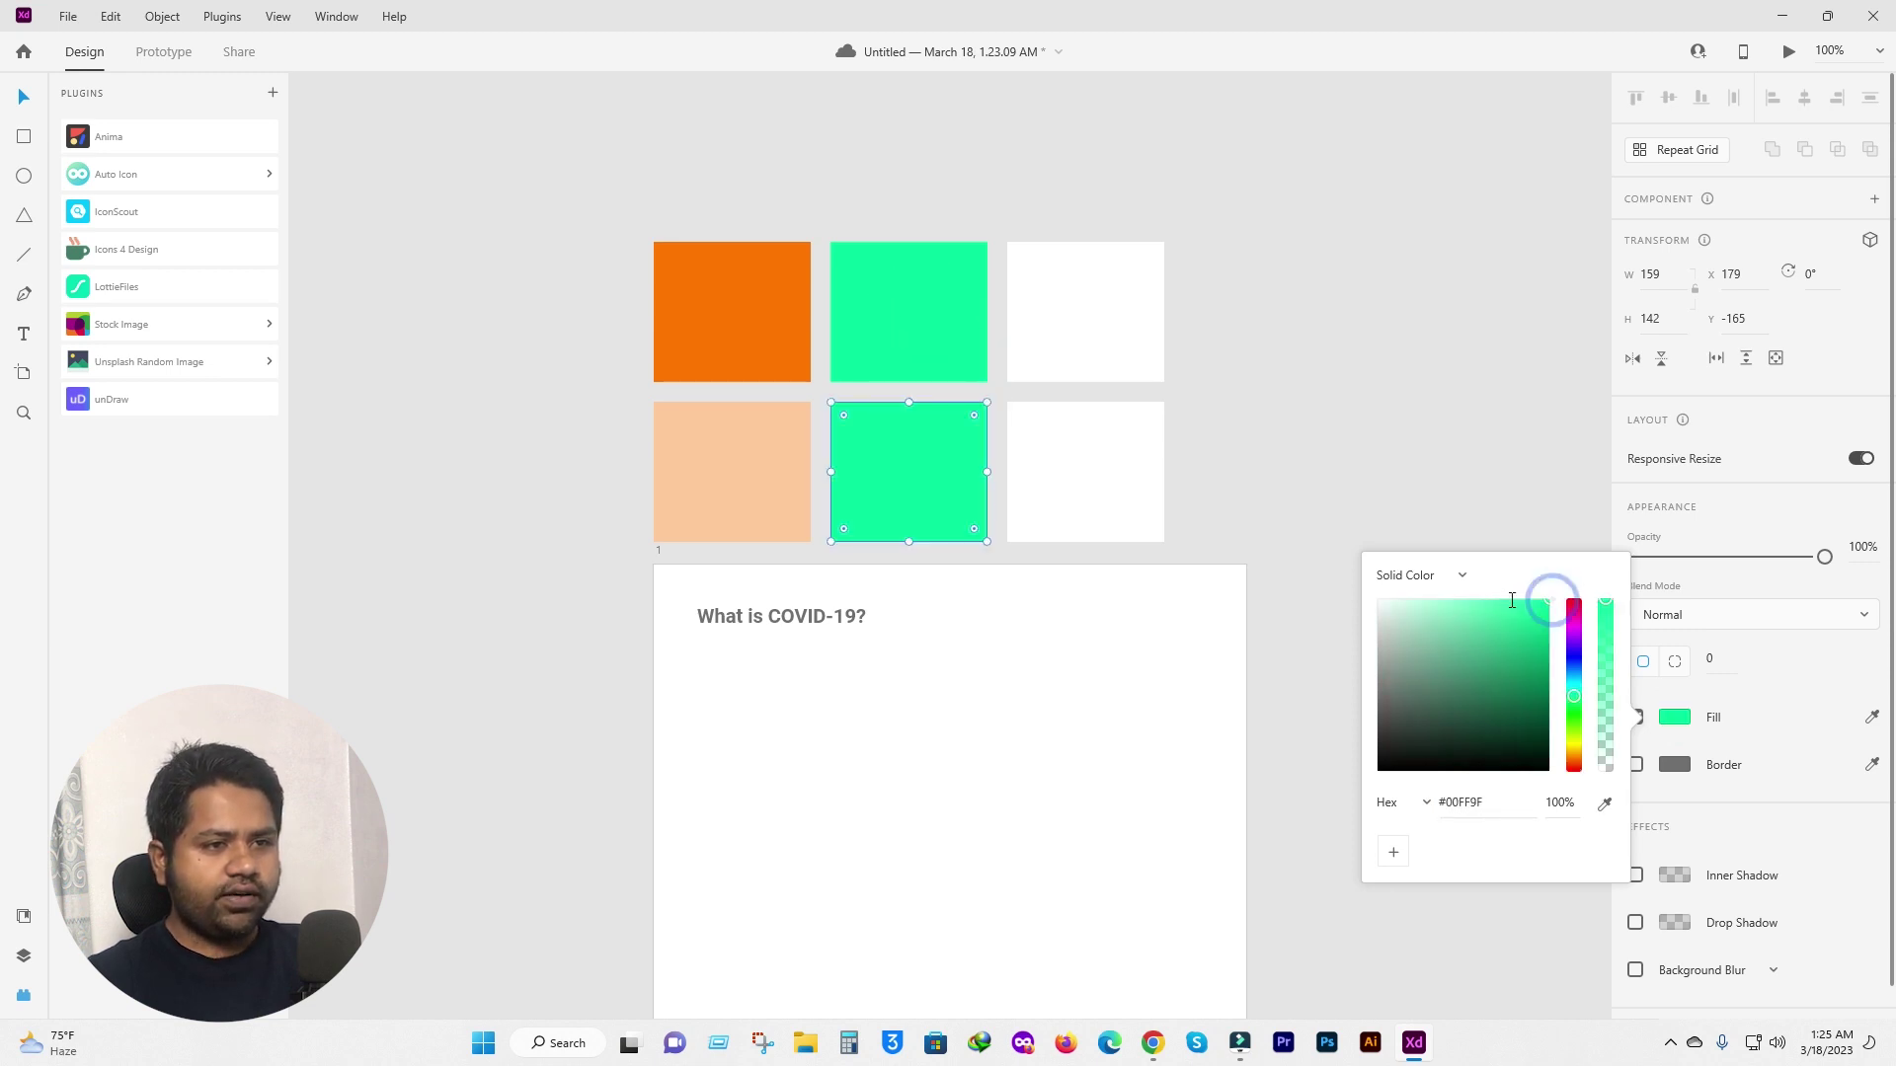
pyautogui.moveTo(1538, 602); pyautogui.dragTo(1470, 592)
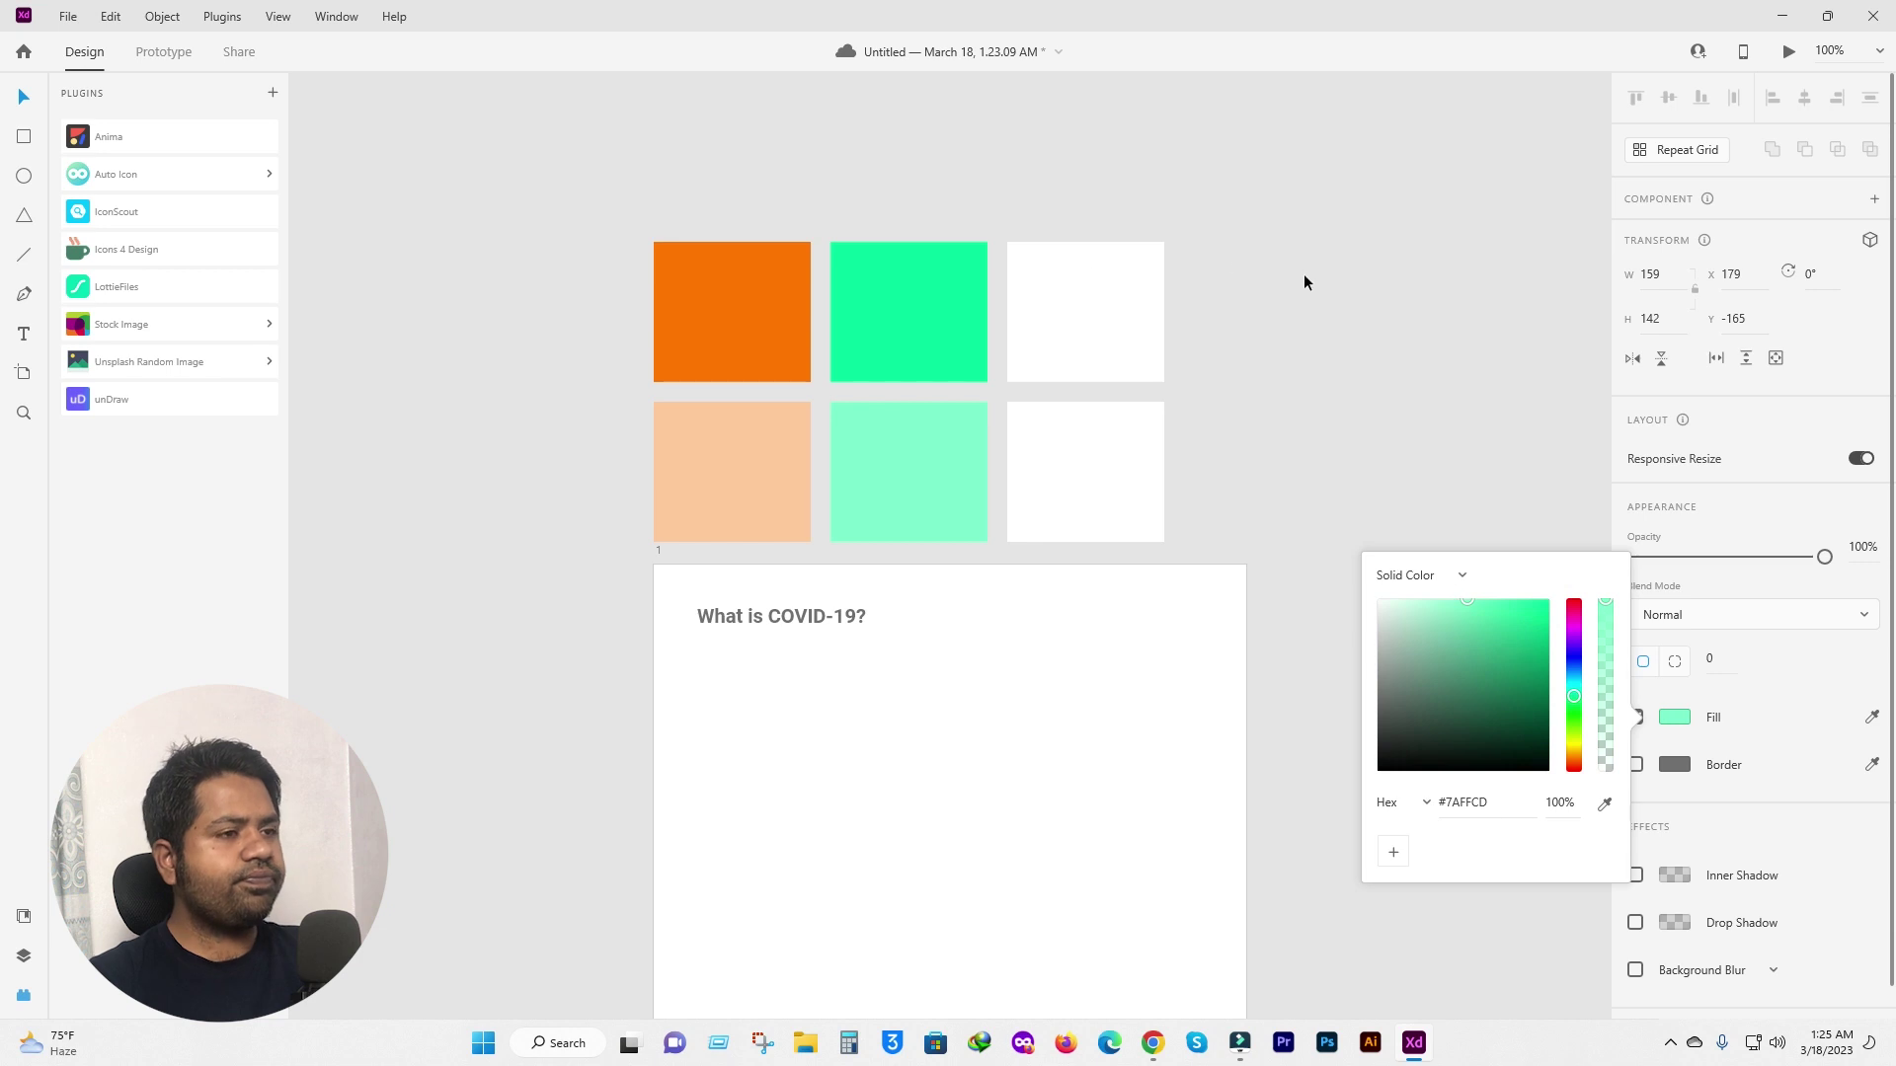
pyautogui.click(1328, 281)
# Fill the top-right square vivid purple and the square below it pale purple.
pyautogui.click(1116, 306)
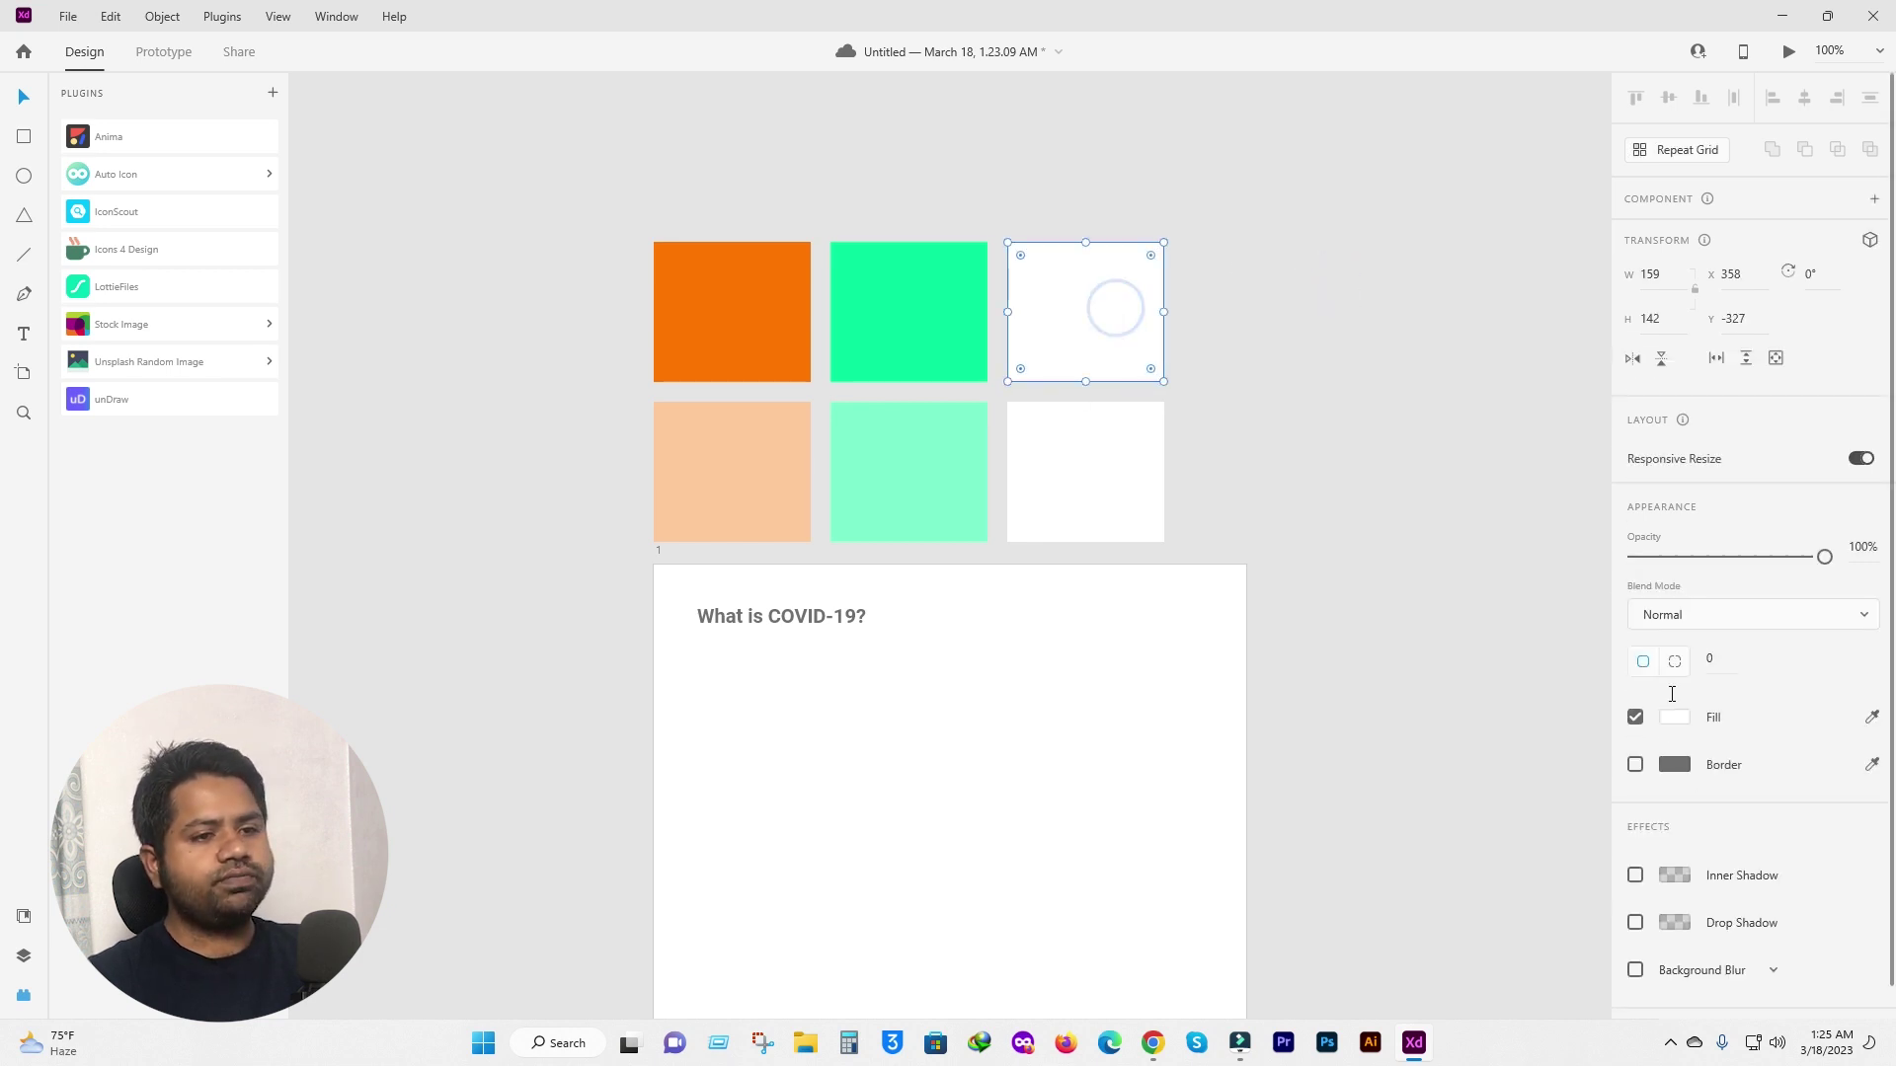
pyautogui.click(1676, 717)
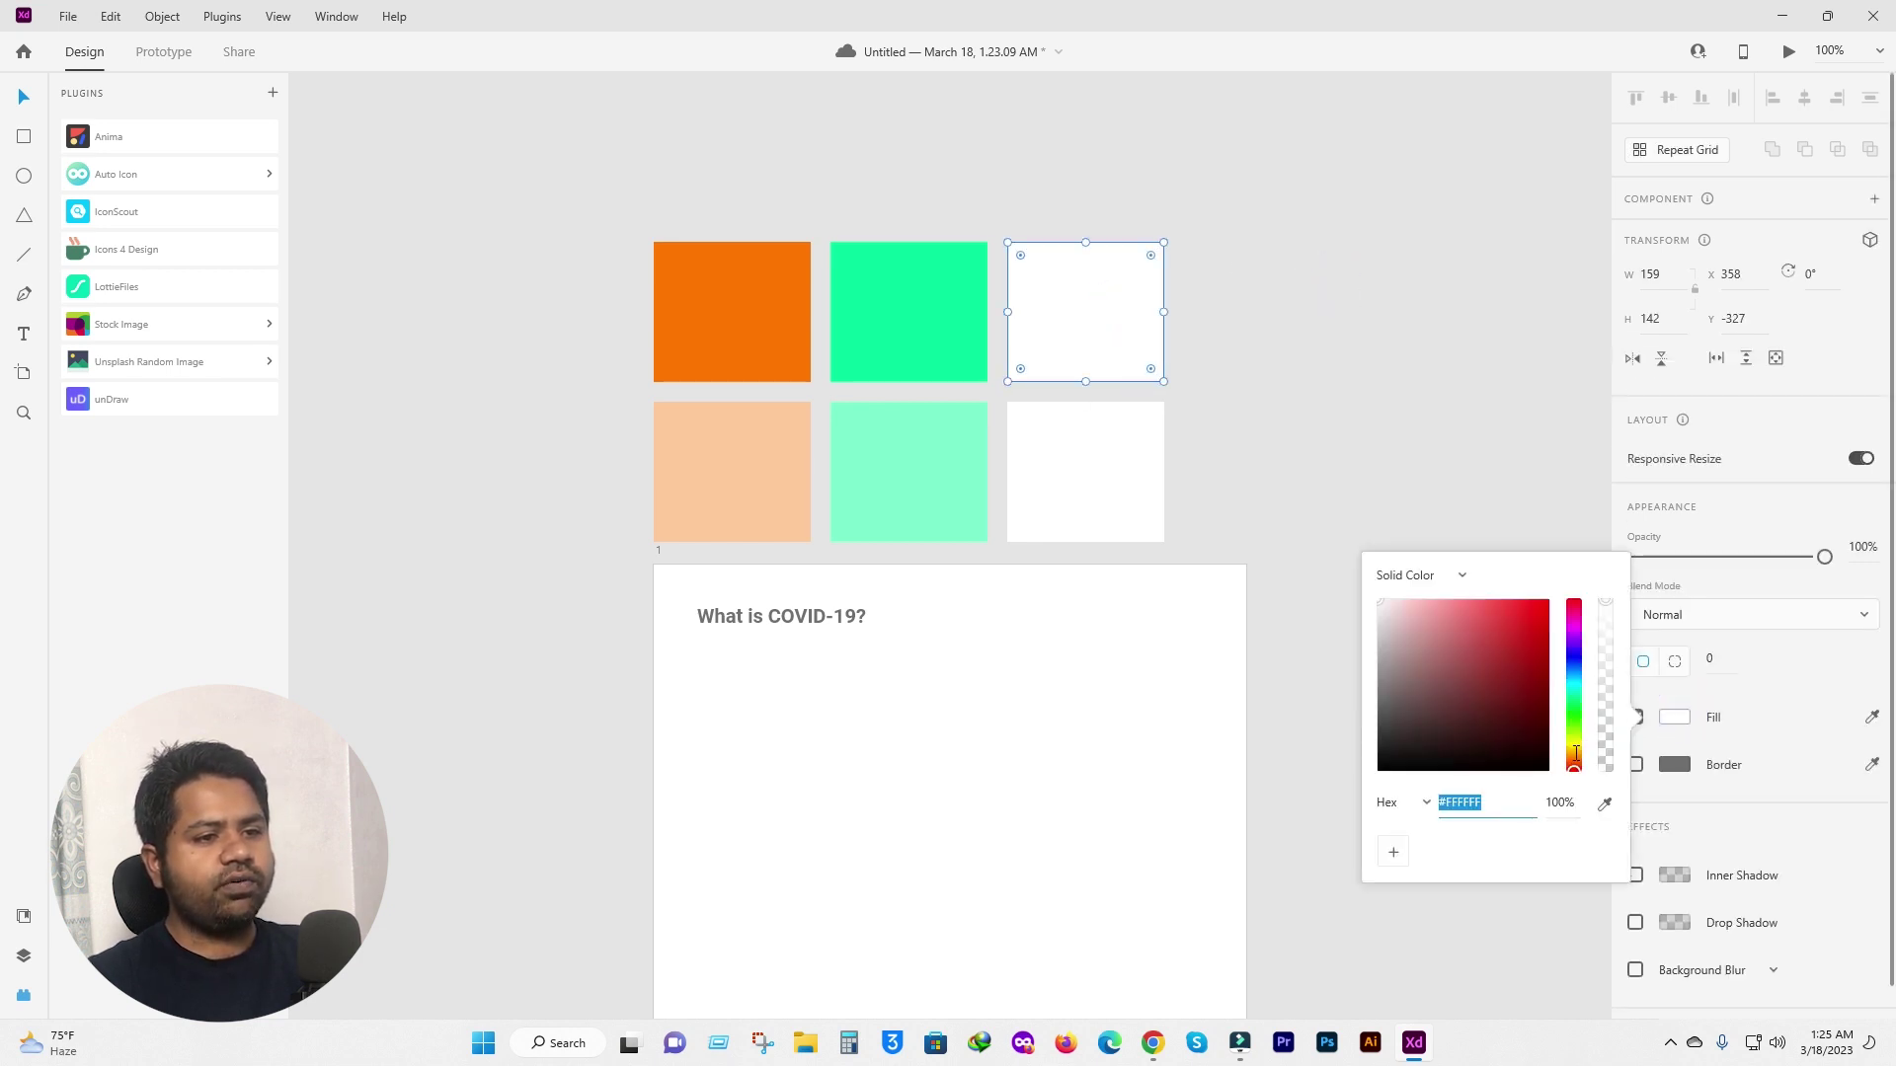
pyautogui.moveTo(1576, 753); pyautogui.dragTo(1574, 647)
pyautogui.click(1536, 608)
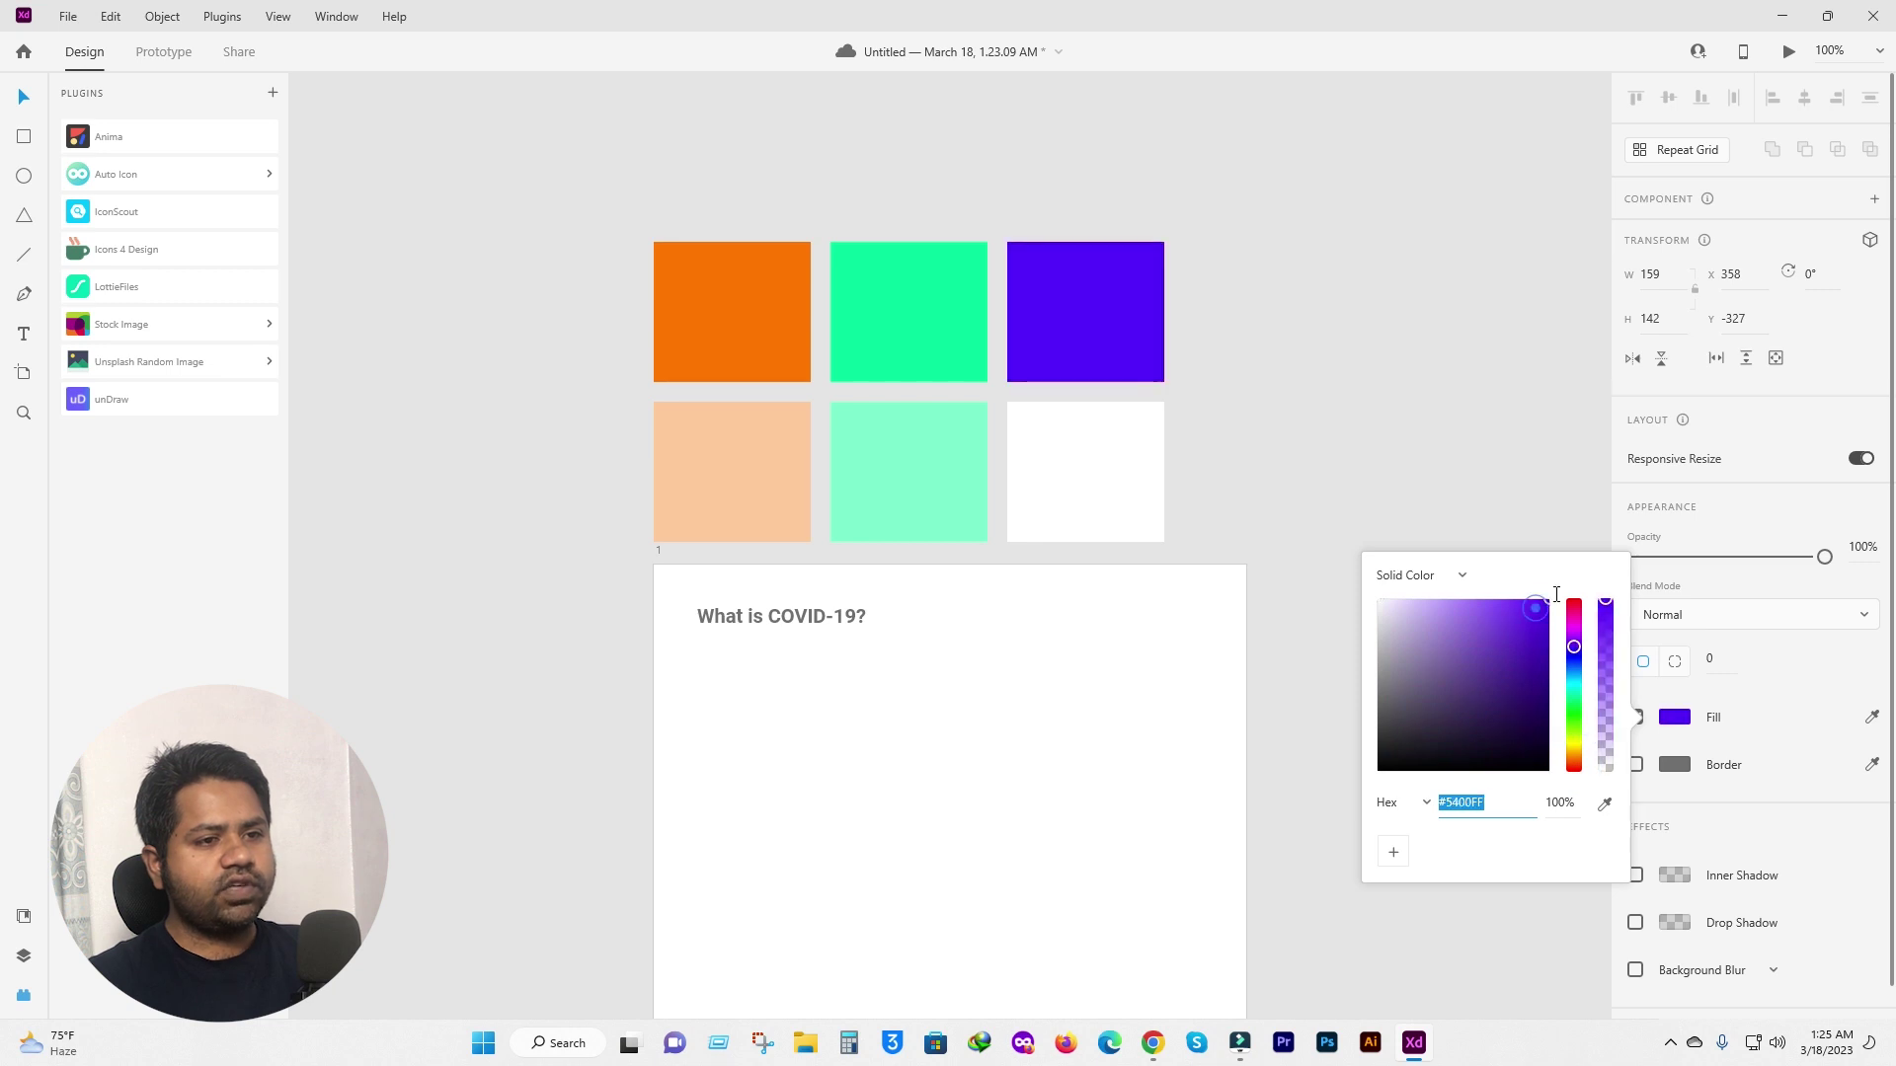
pyautogui.click(1095, 478)
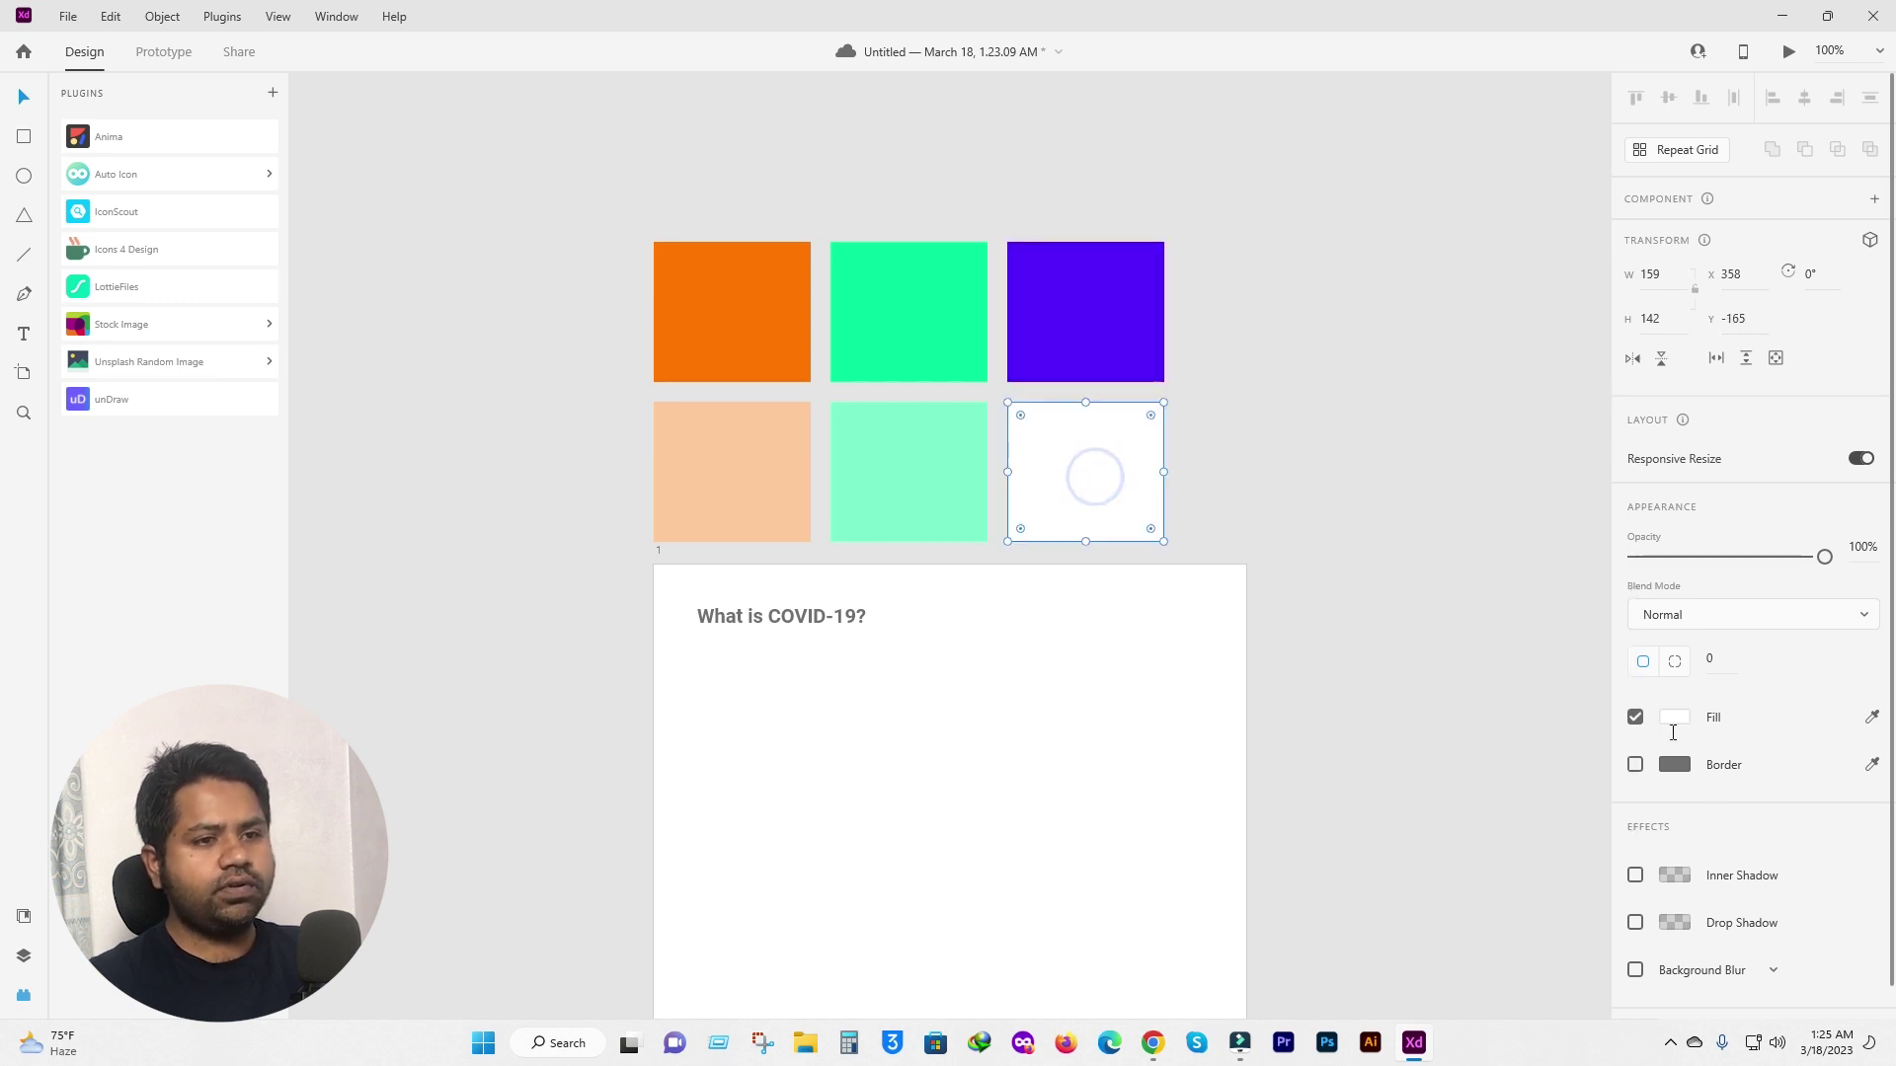
pyautogui.click(1676, 719)
pyautogui.click(1604, 803)
pyautogui.click(1081, 331)
pyautogui.moveTo(1545, 600); pyautogui.dragTo(1454, 598)
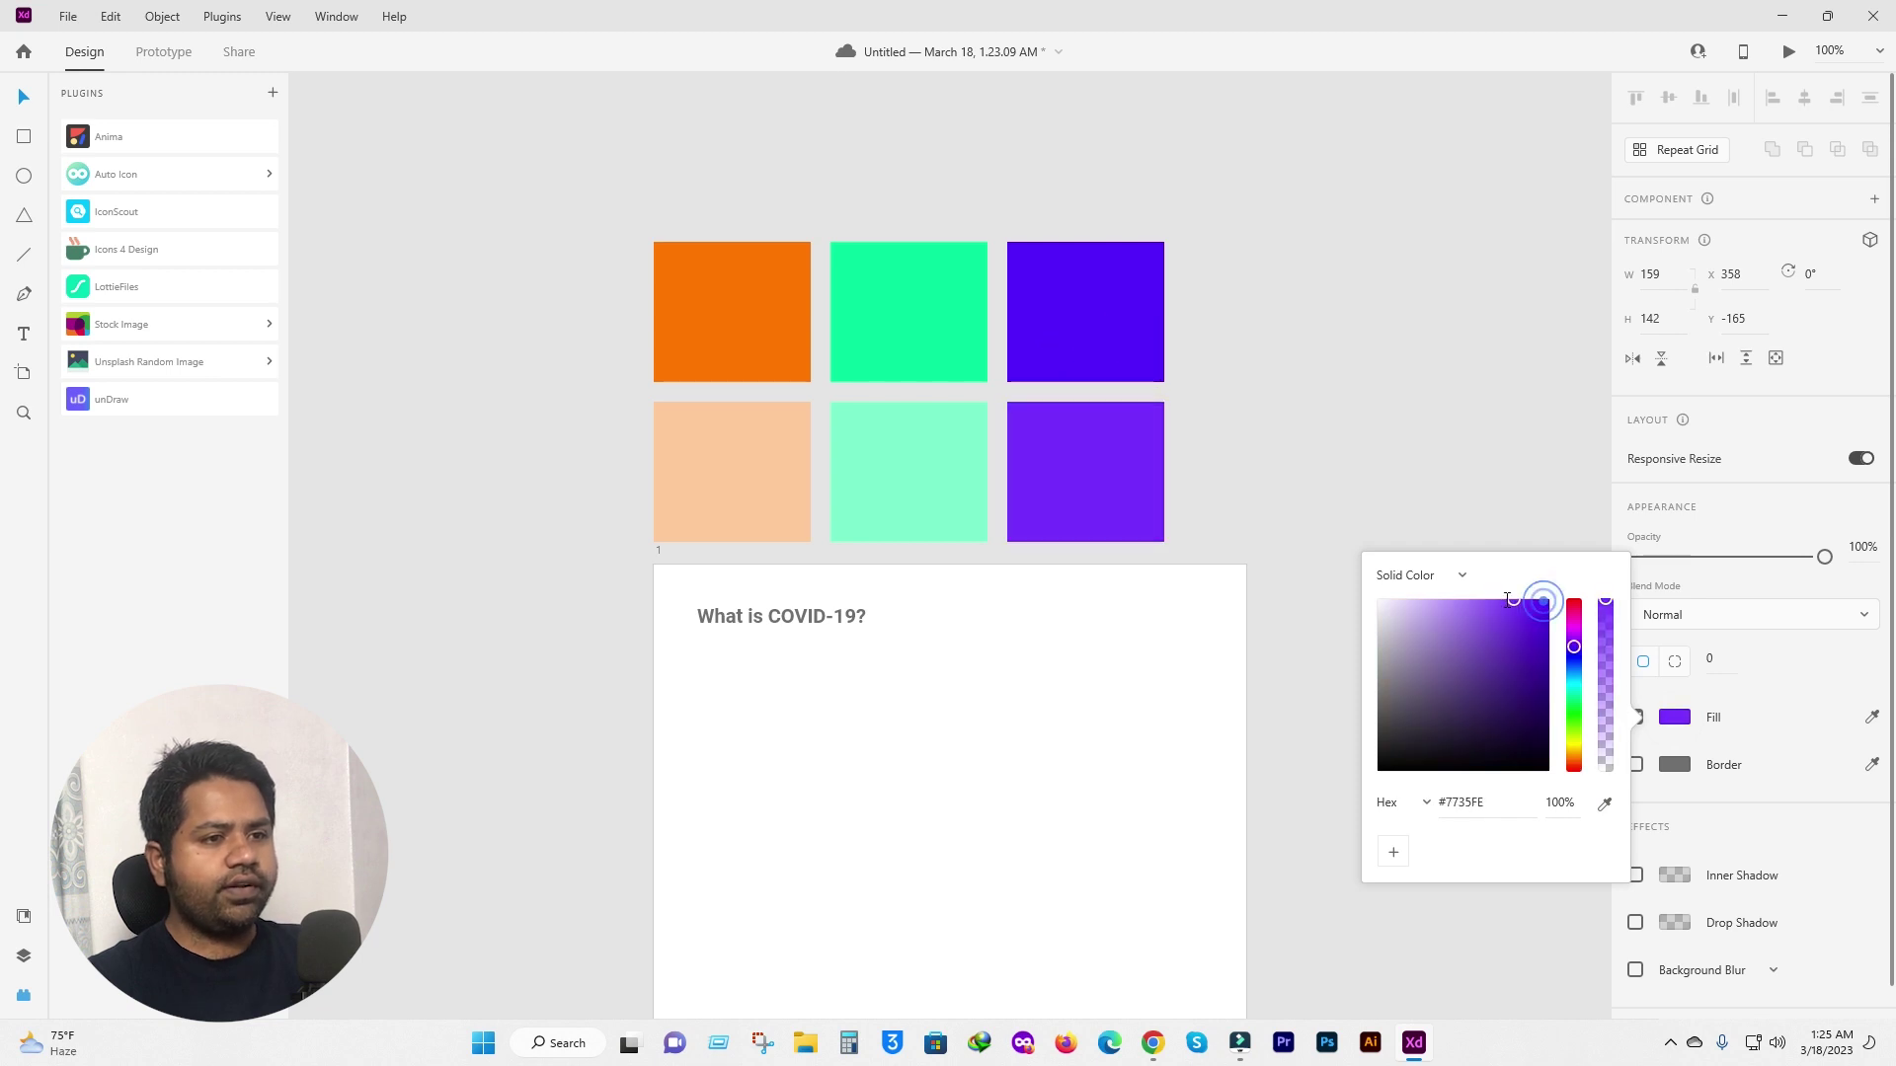
pyautogui.click(1234, 385)
pyautogui.scroll(-2, 1331, 560)
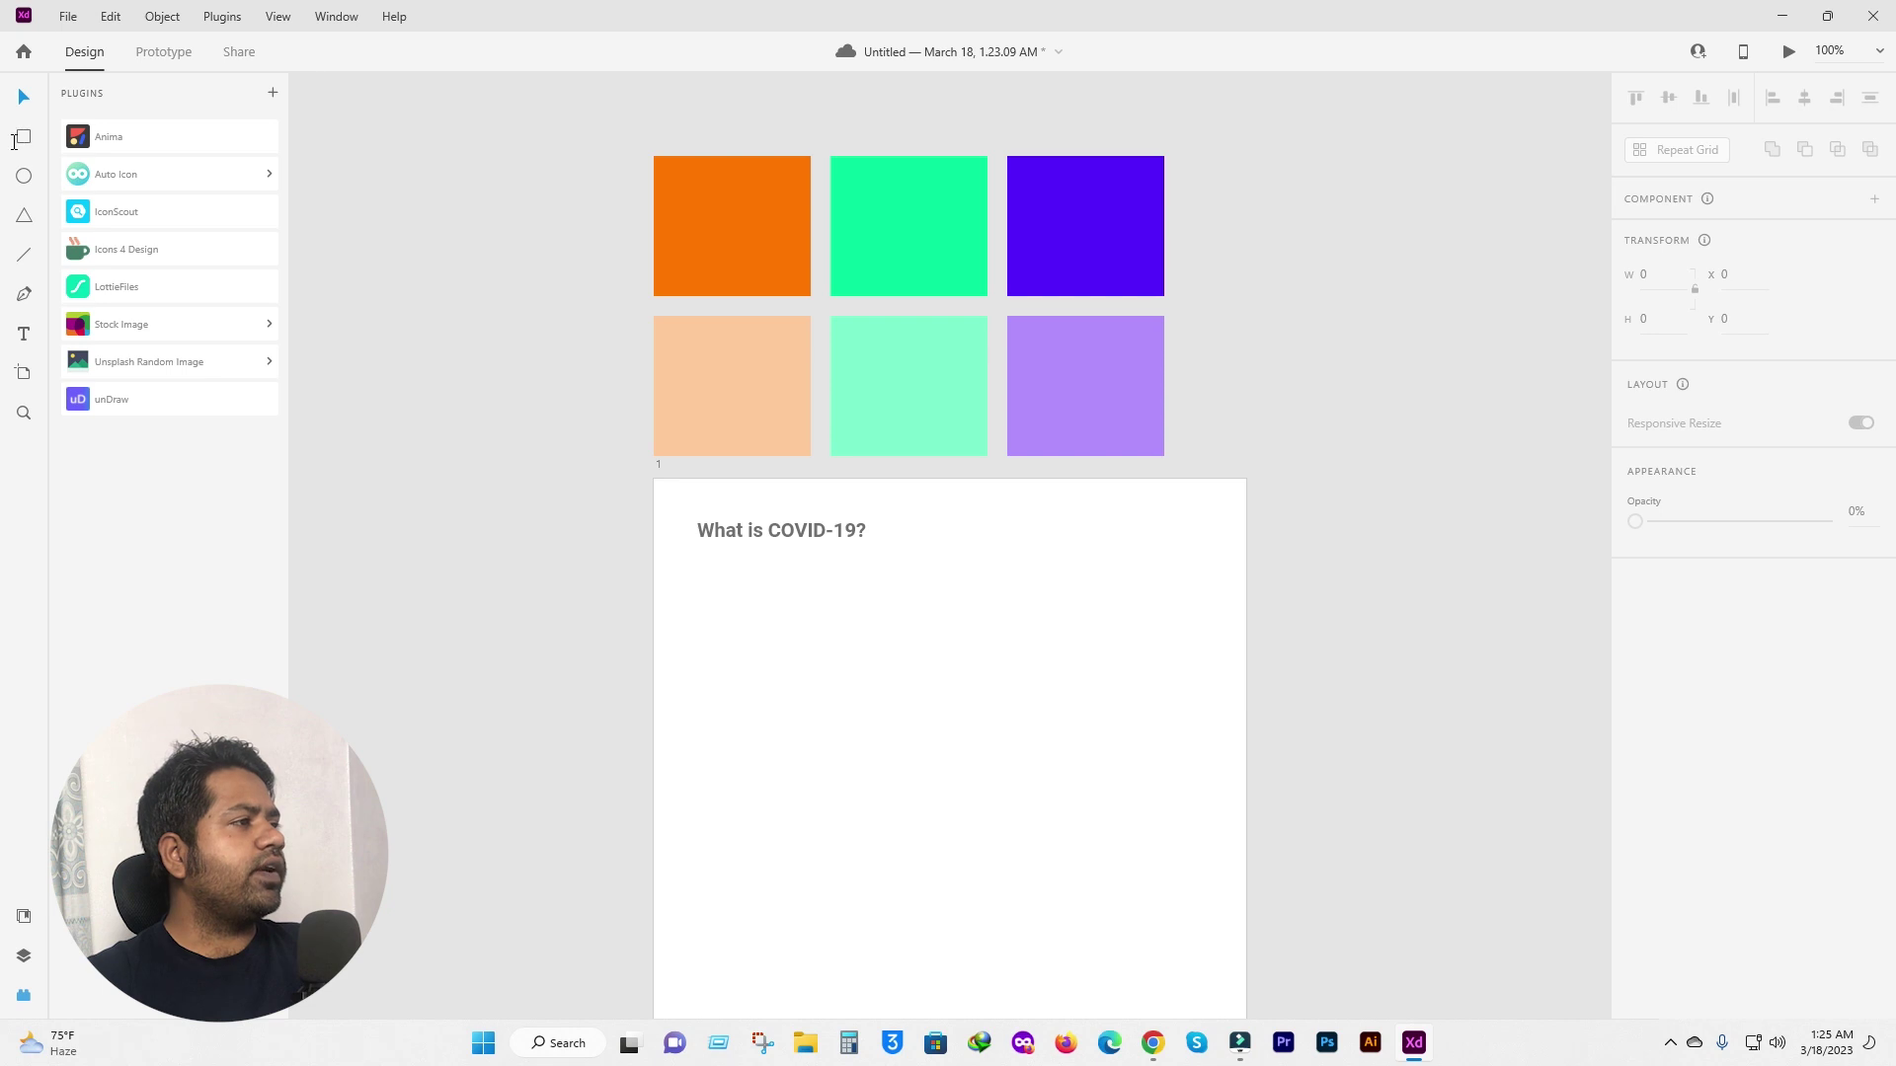
pyautogui.press('r')
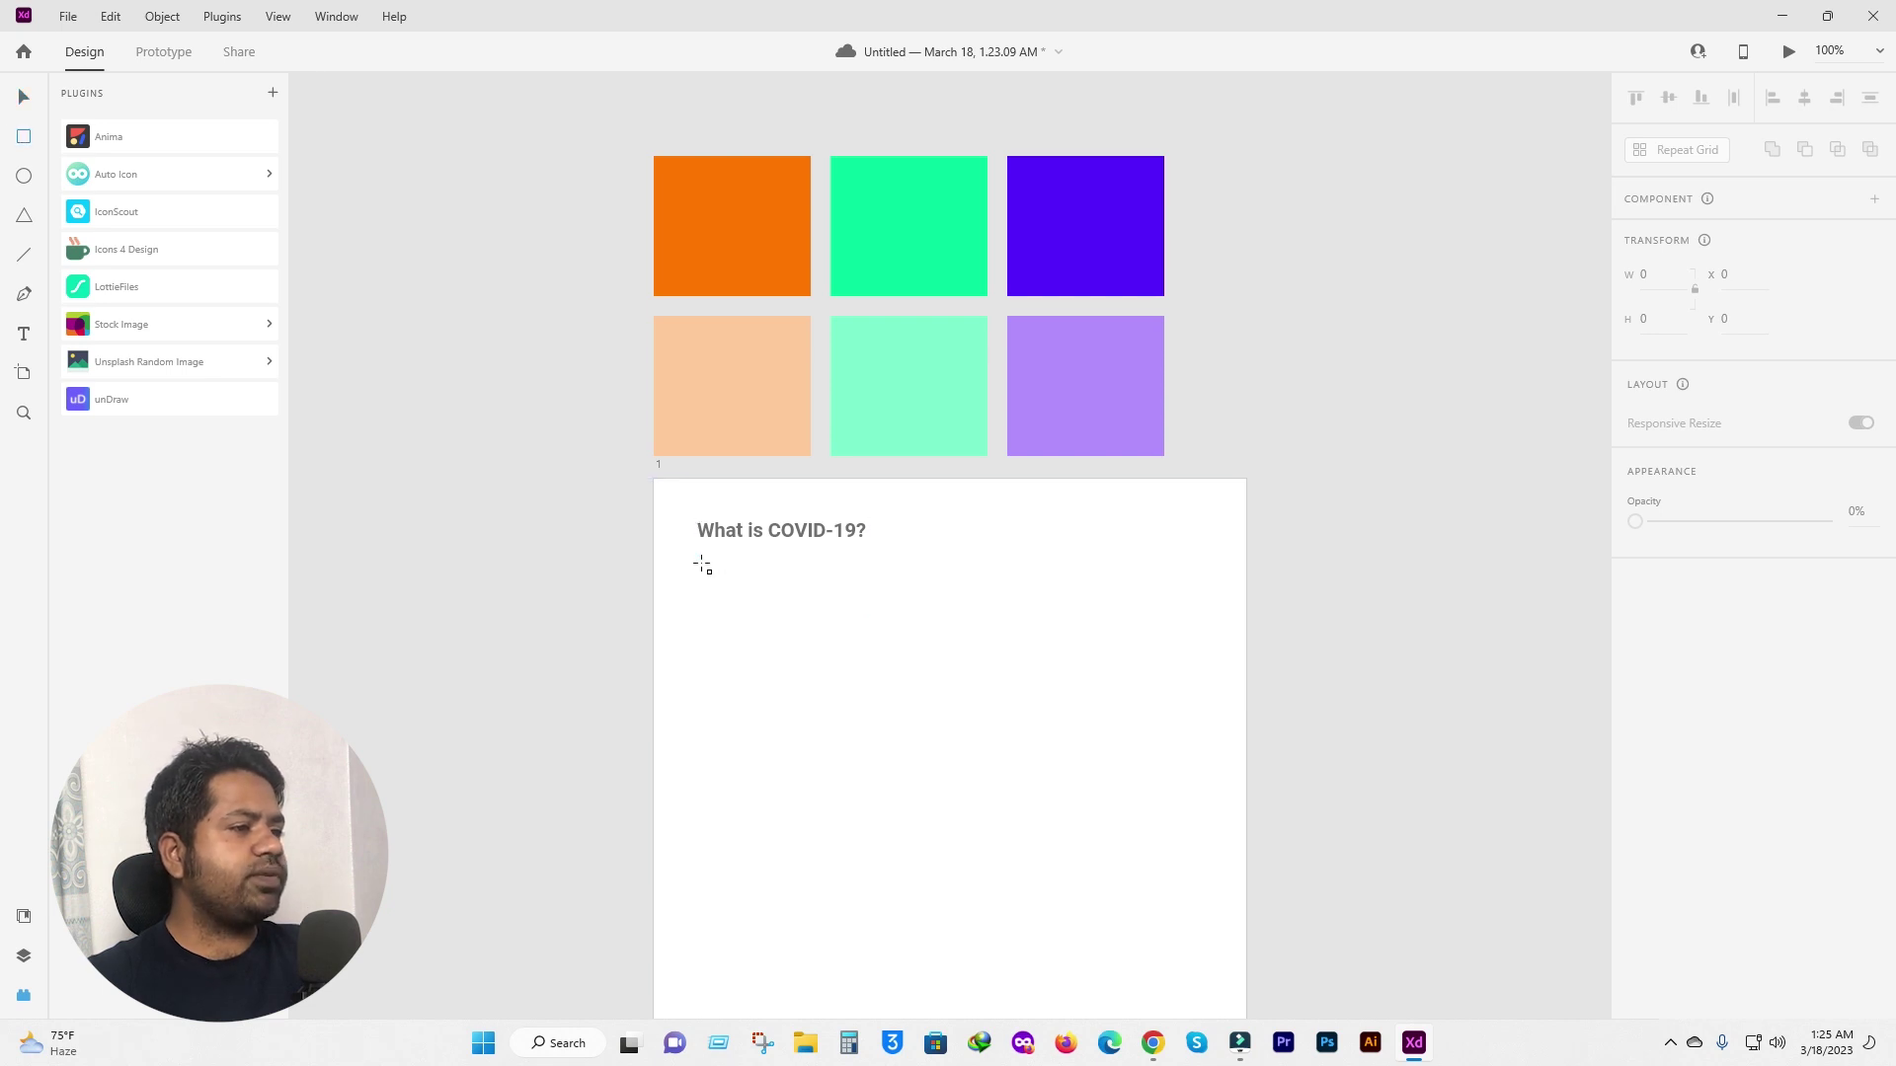
# Add a wide borderless rectangle under the heading, filled with peach sampled from the bottom-left square.
pyautogui.moveTo(699, 571)
pyautogui.mouseDown()
pyautogui.moveTo(1003, 661)
pyautogui.moveTo(1192, 677)
pyautogui.moveTo(1227, 665)
pyautogui.moveTo(1215, 652)
pyautogui.mouseUp()
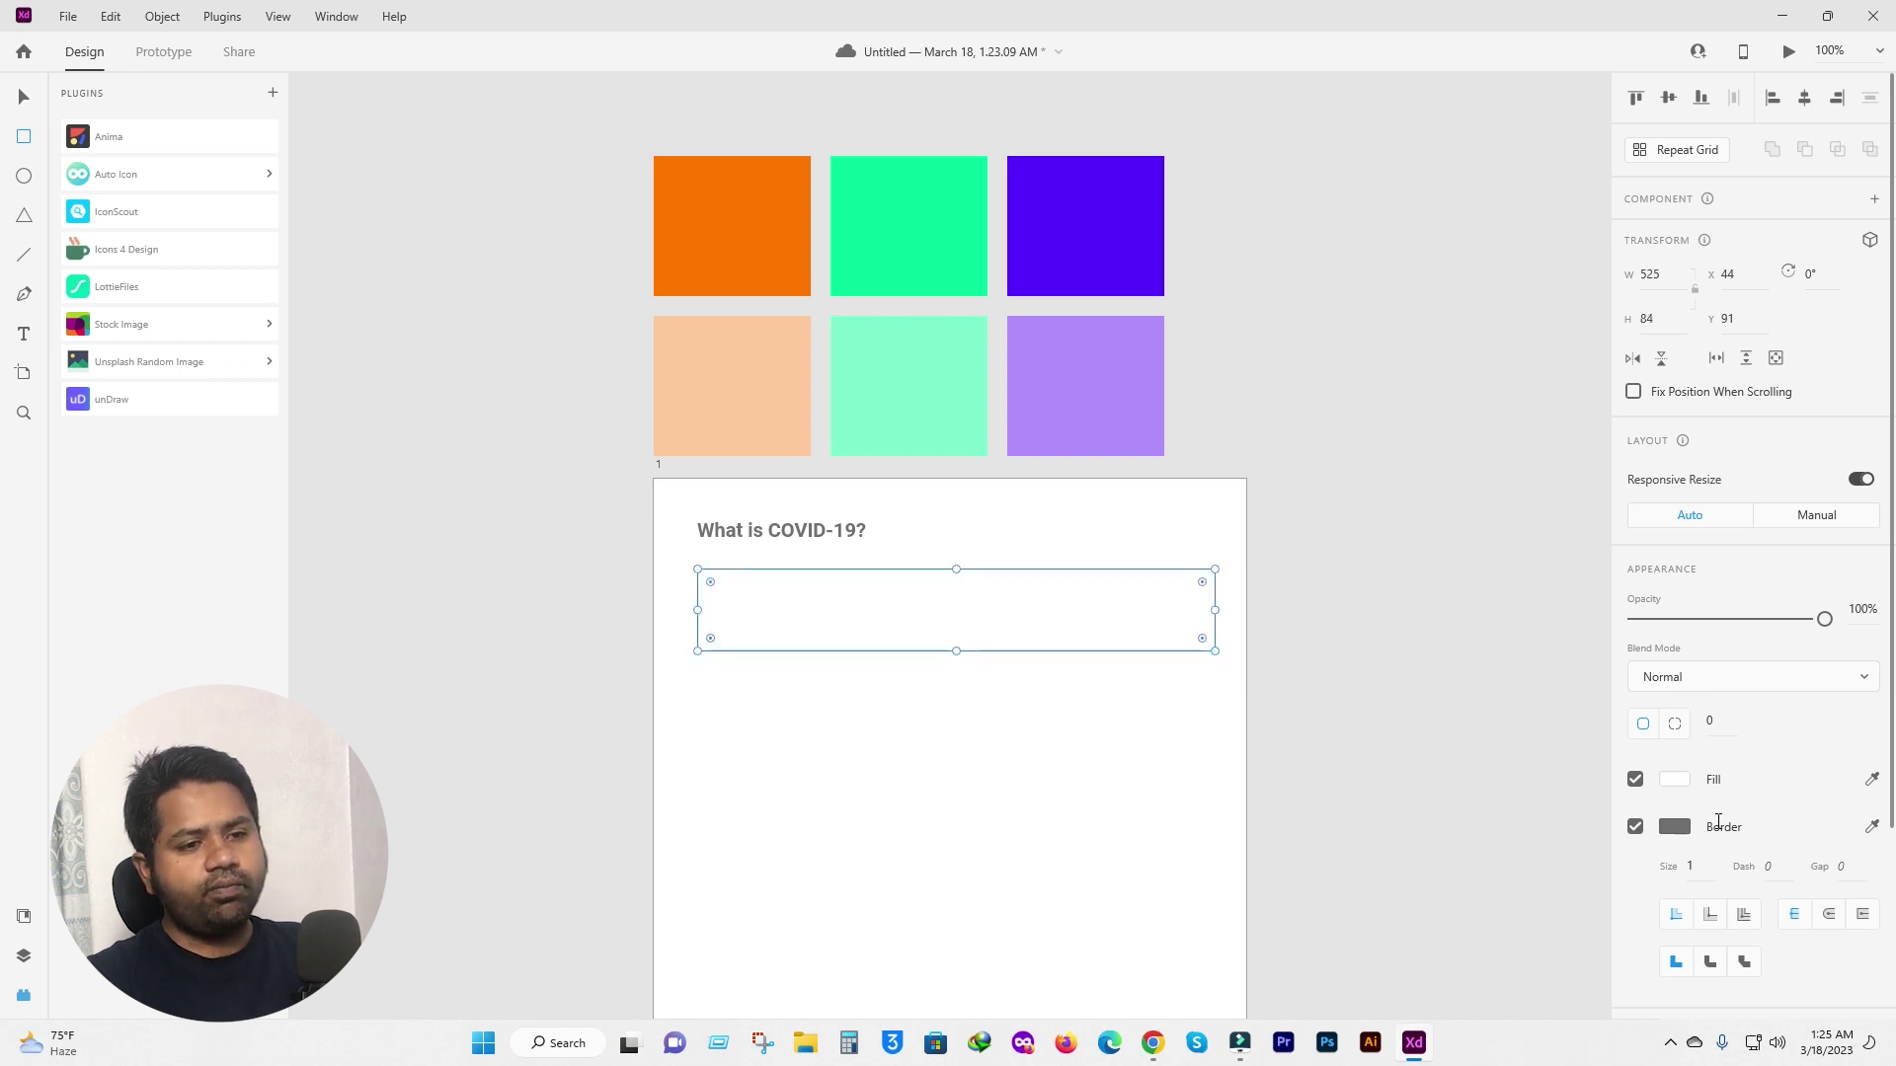
pyautogui.click(1635, 826)
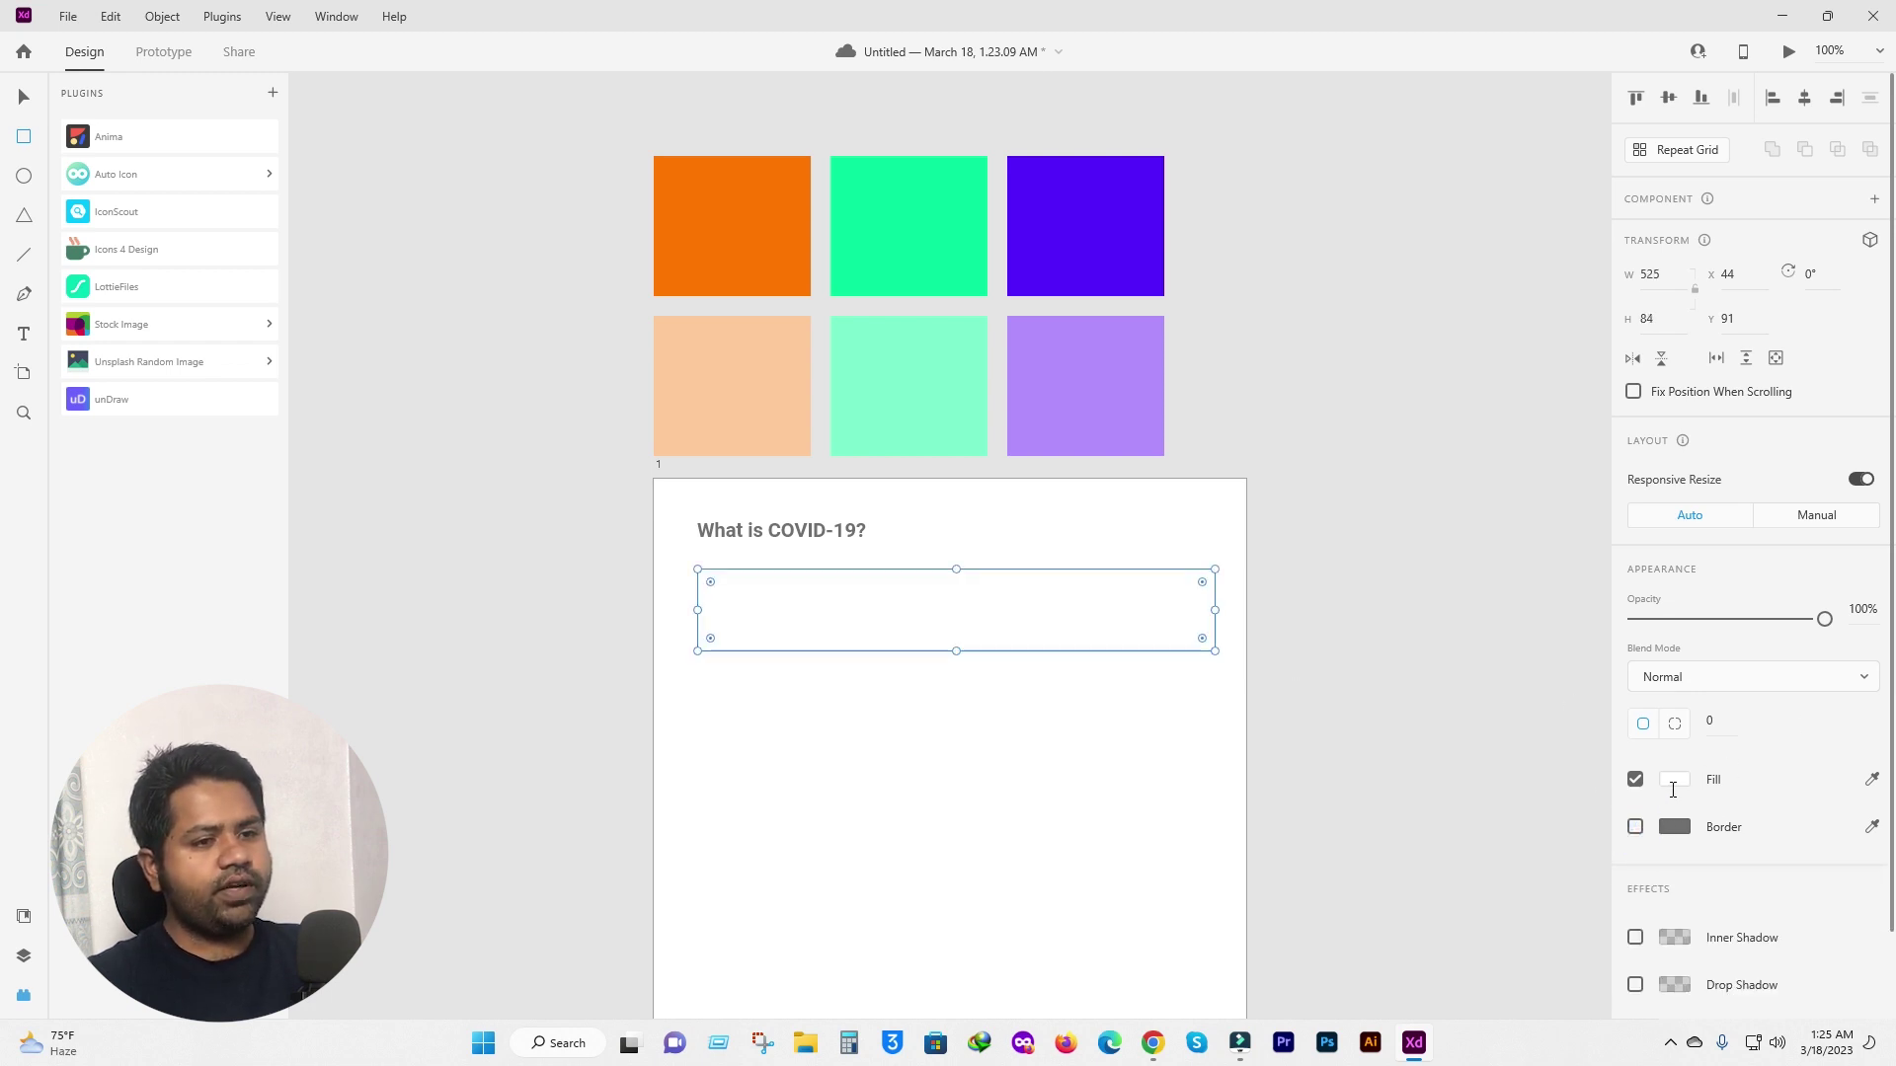
pyautogui.click(1869, 780)
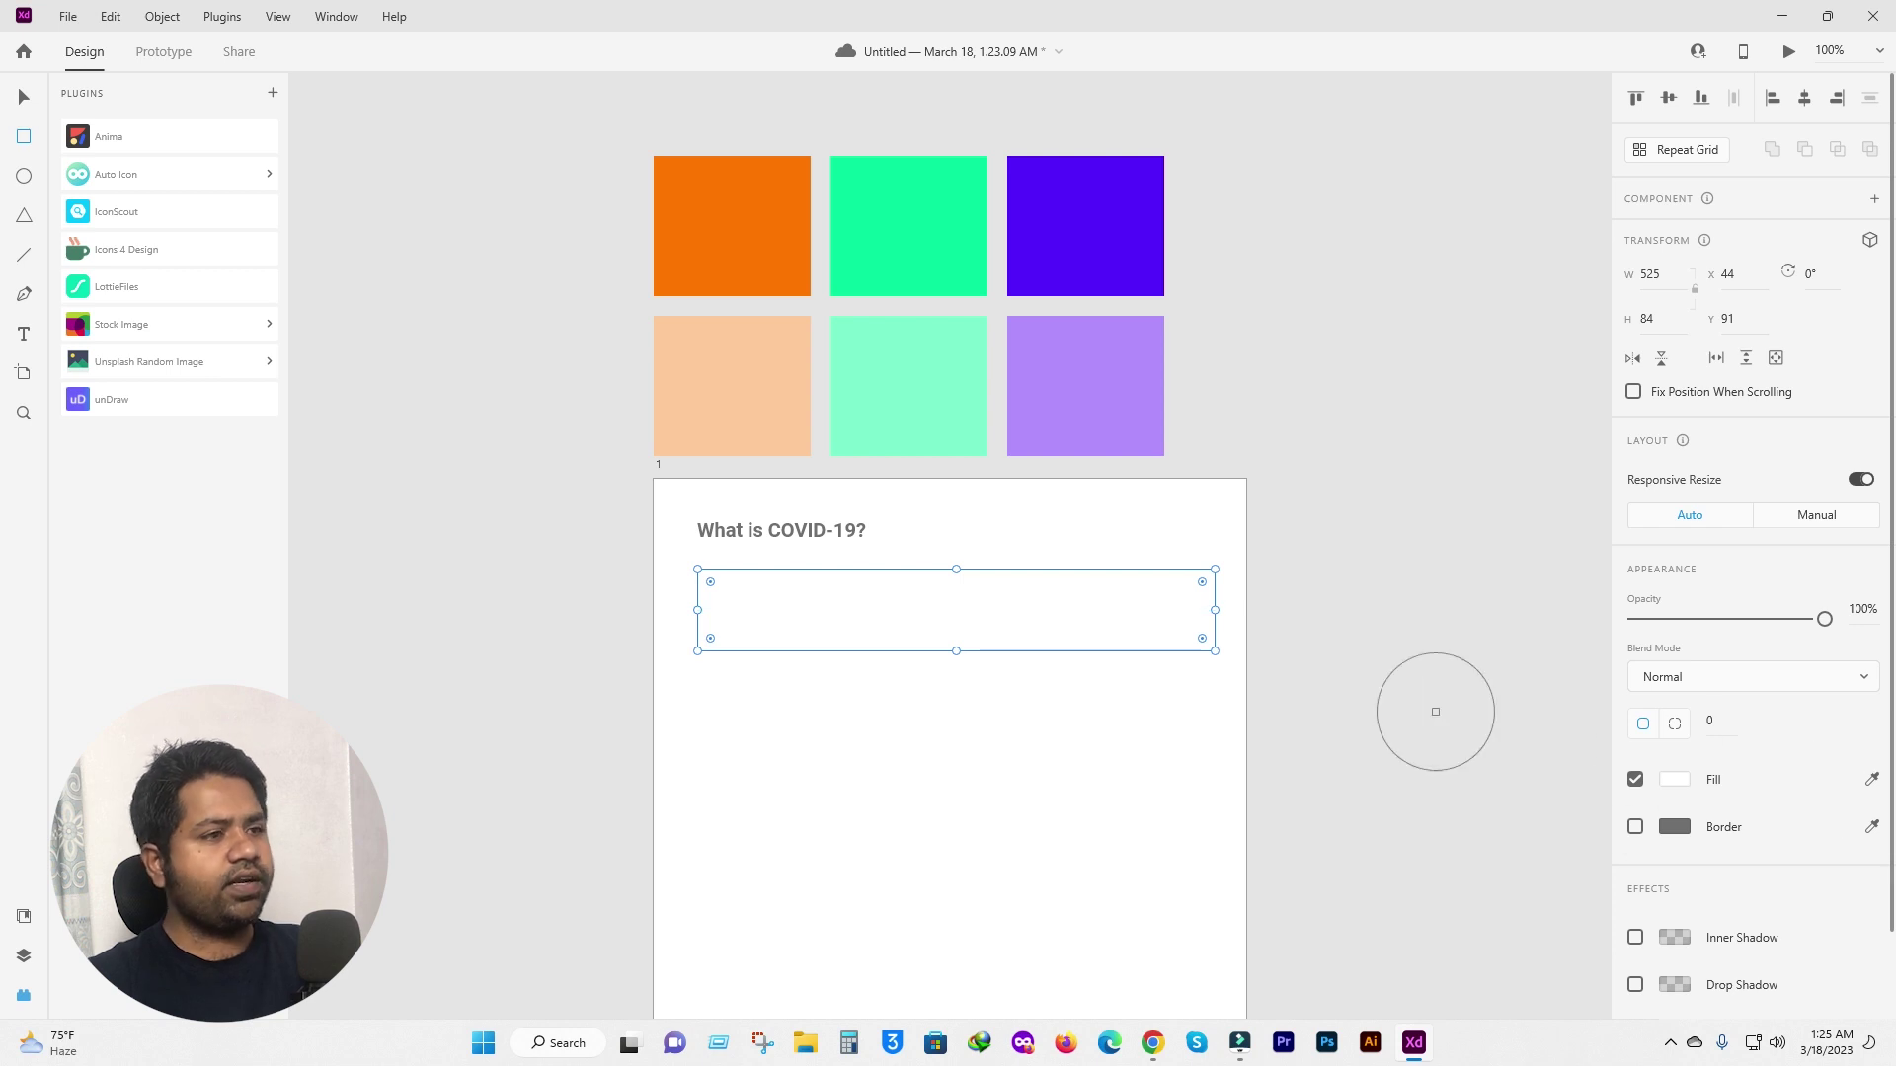
pyautogui.click(721, 393)
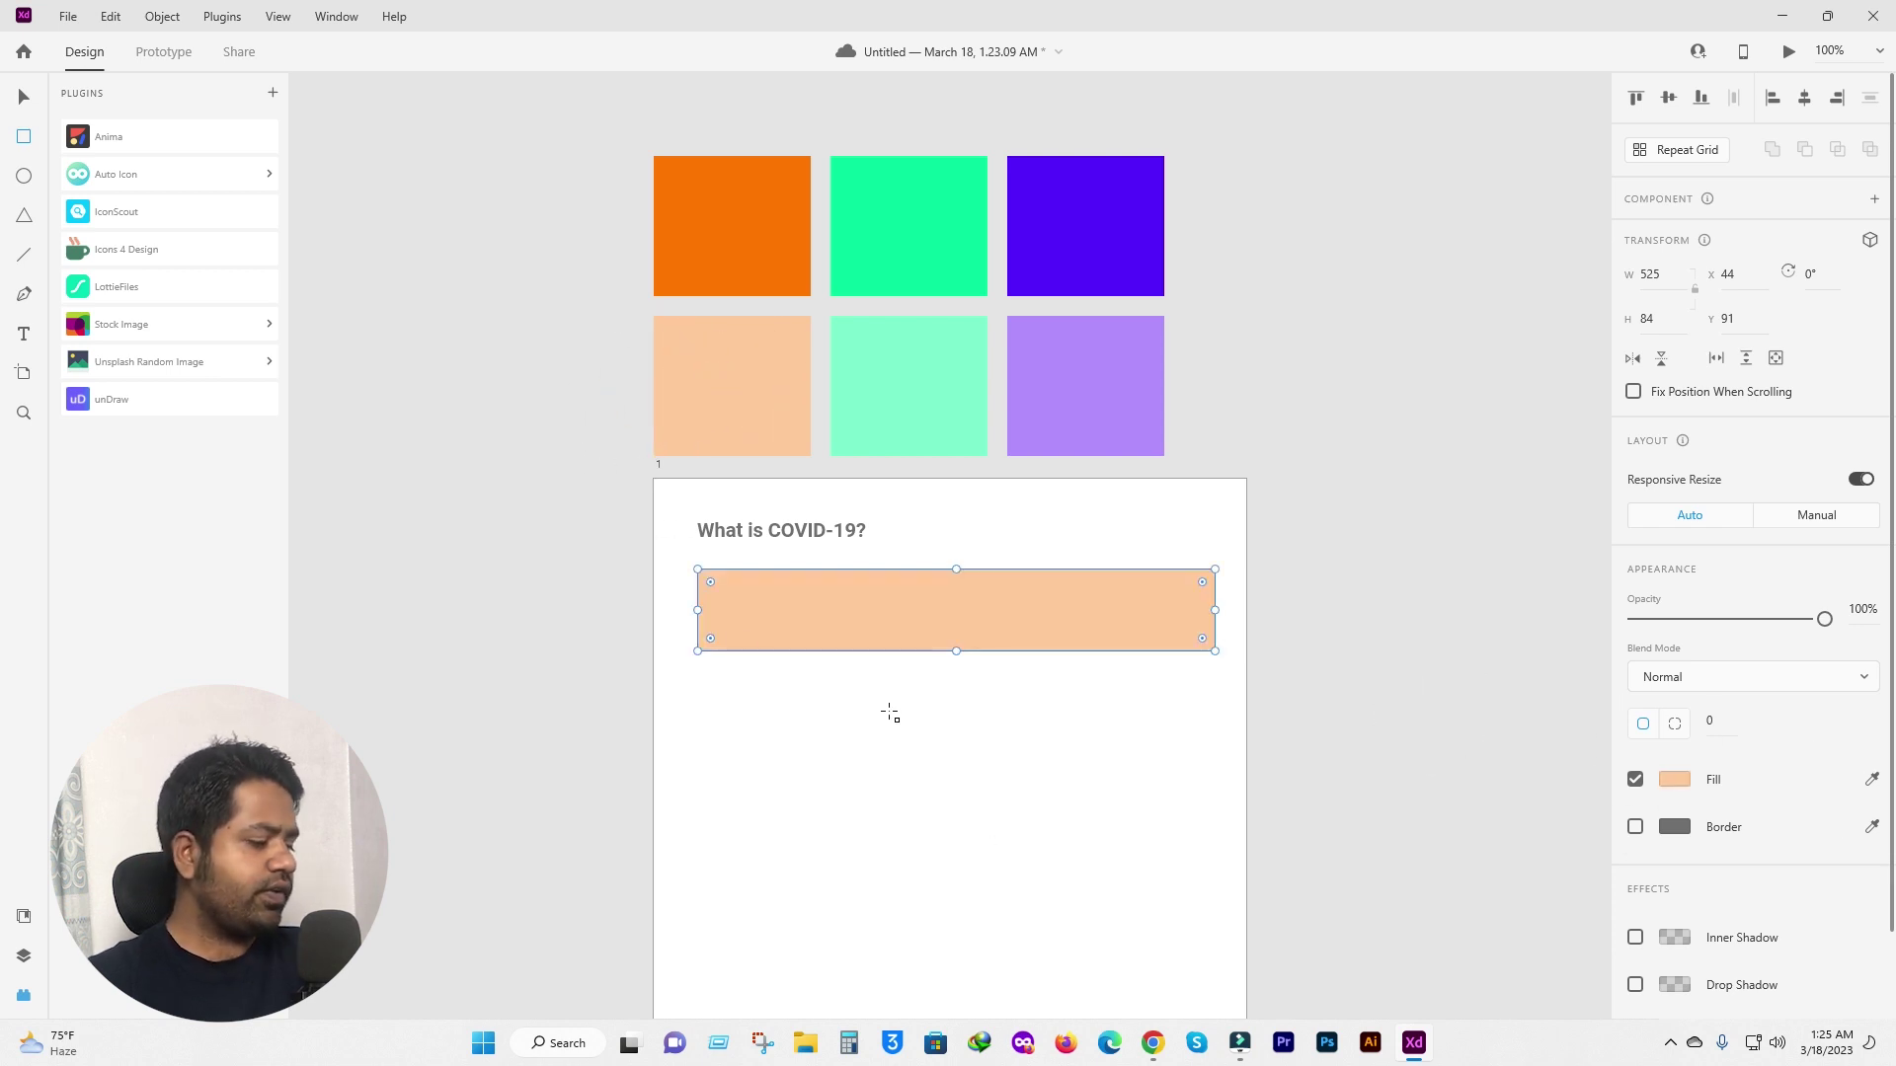
pyautogui.click(907, 791)
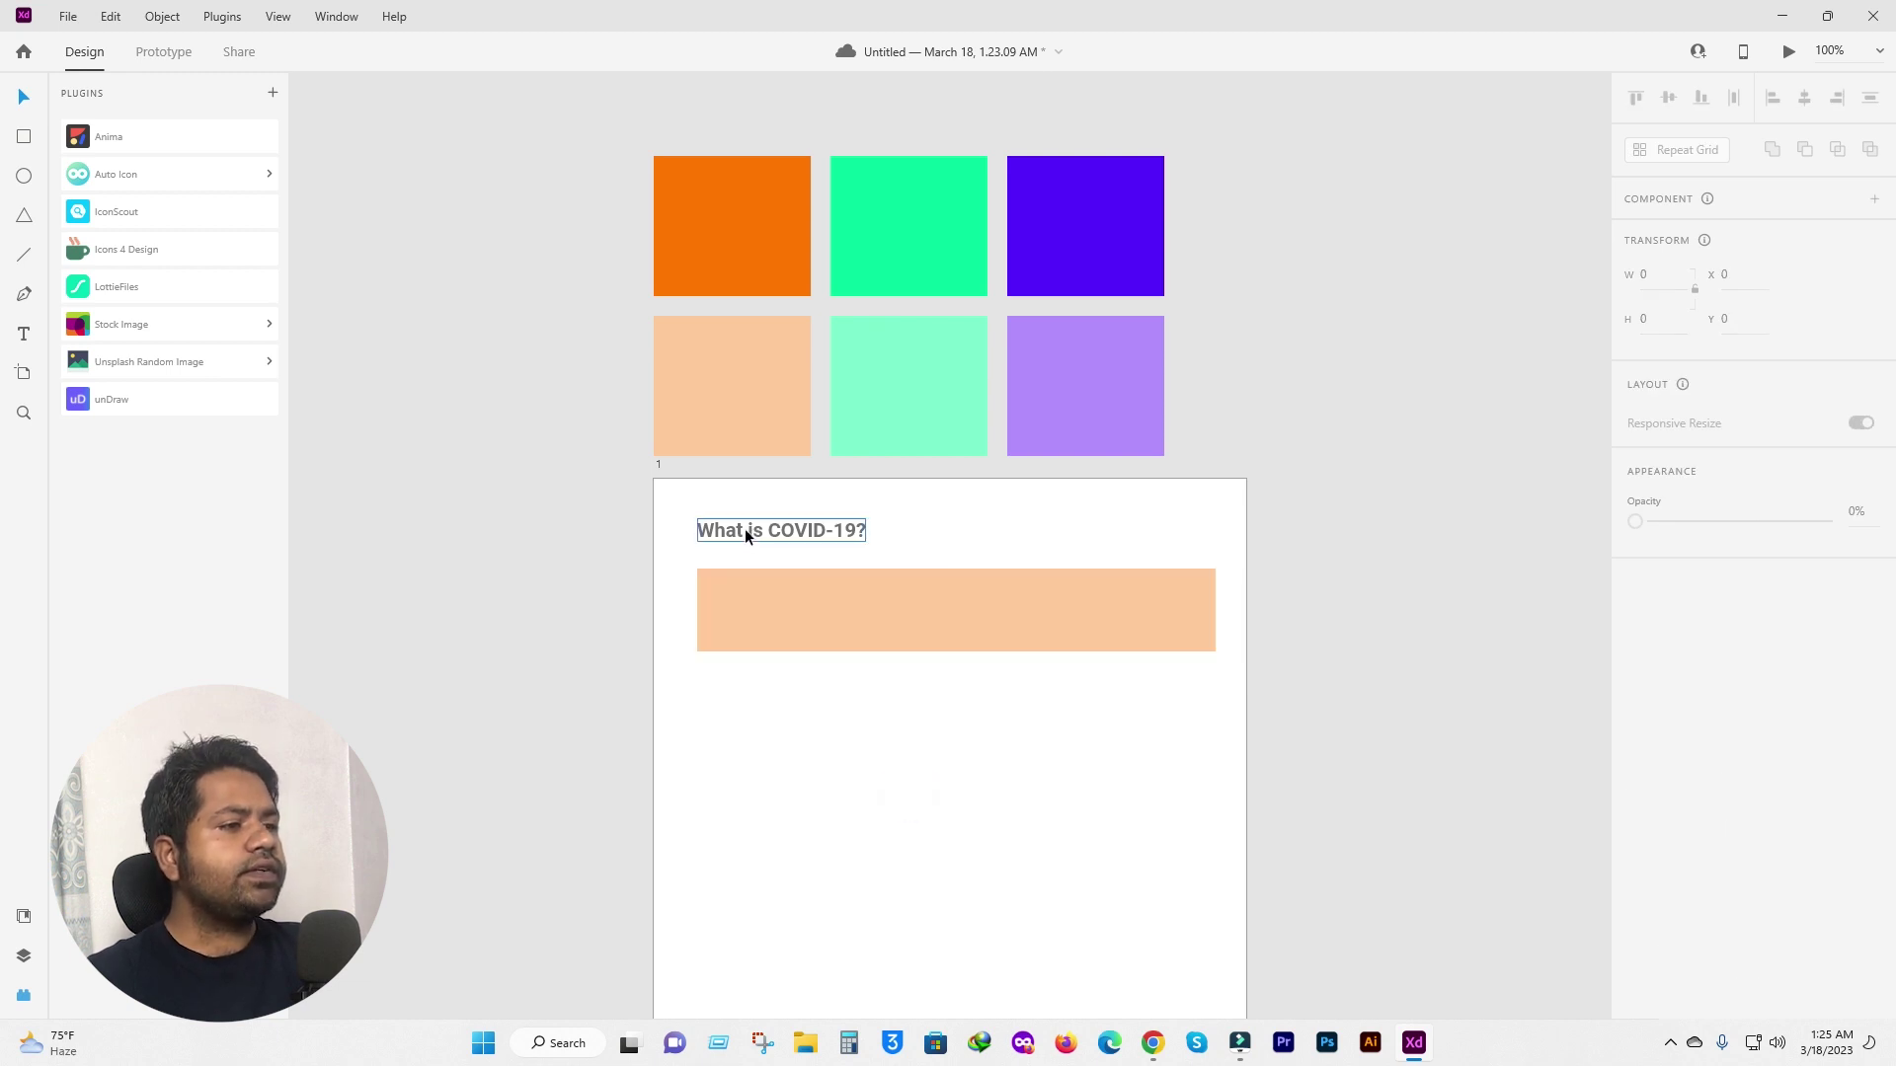
# Place the peach rectangle behind the heading, centring the heading vertically and nudging it right.
pyautogui.moveTo(773, 629); pyautogui.dragTo(767, 559)
pyautogui.click(21, 954)
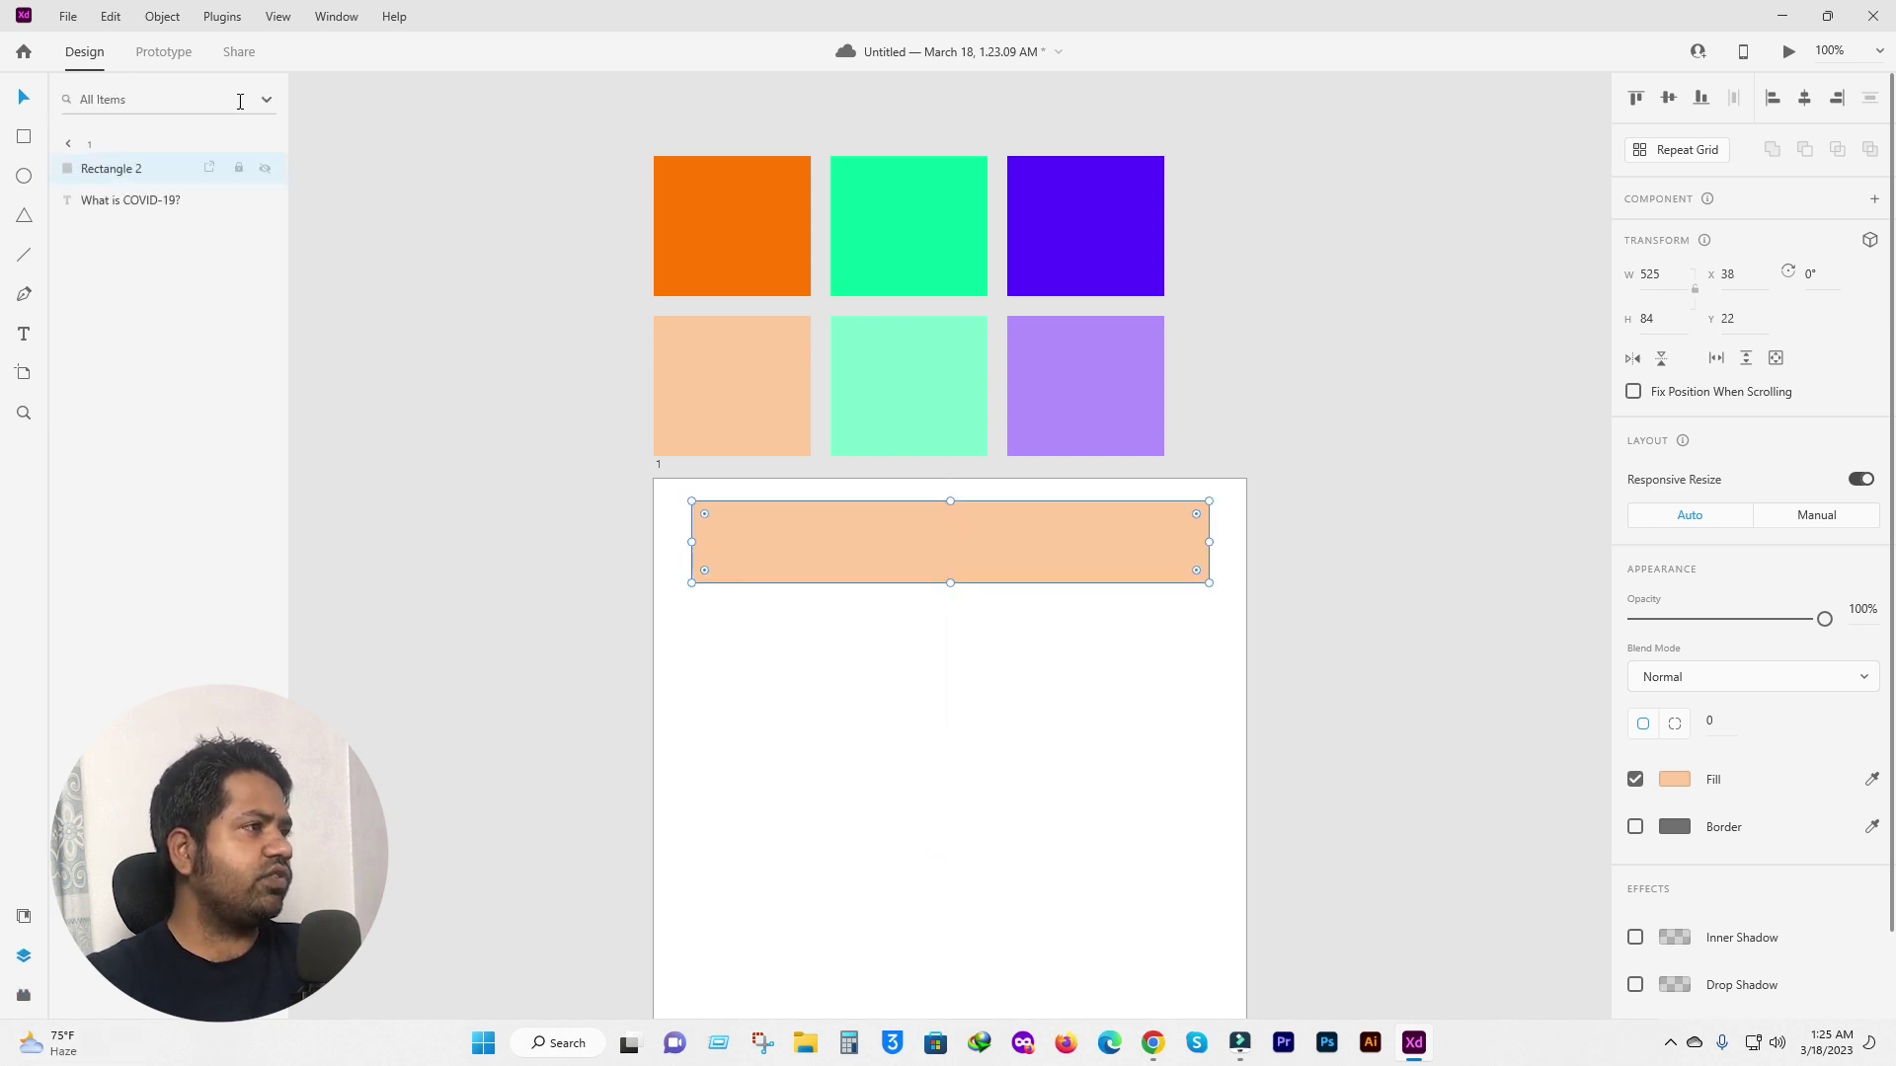
pyautogui.moveTo(98, 168); pyautogui.dragTo(99, 249)
pyautogui.click(869, 669)
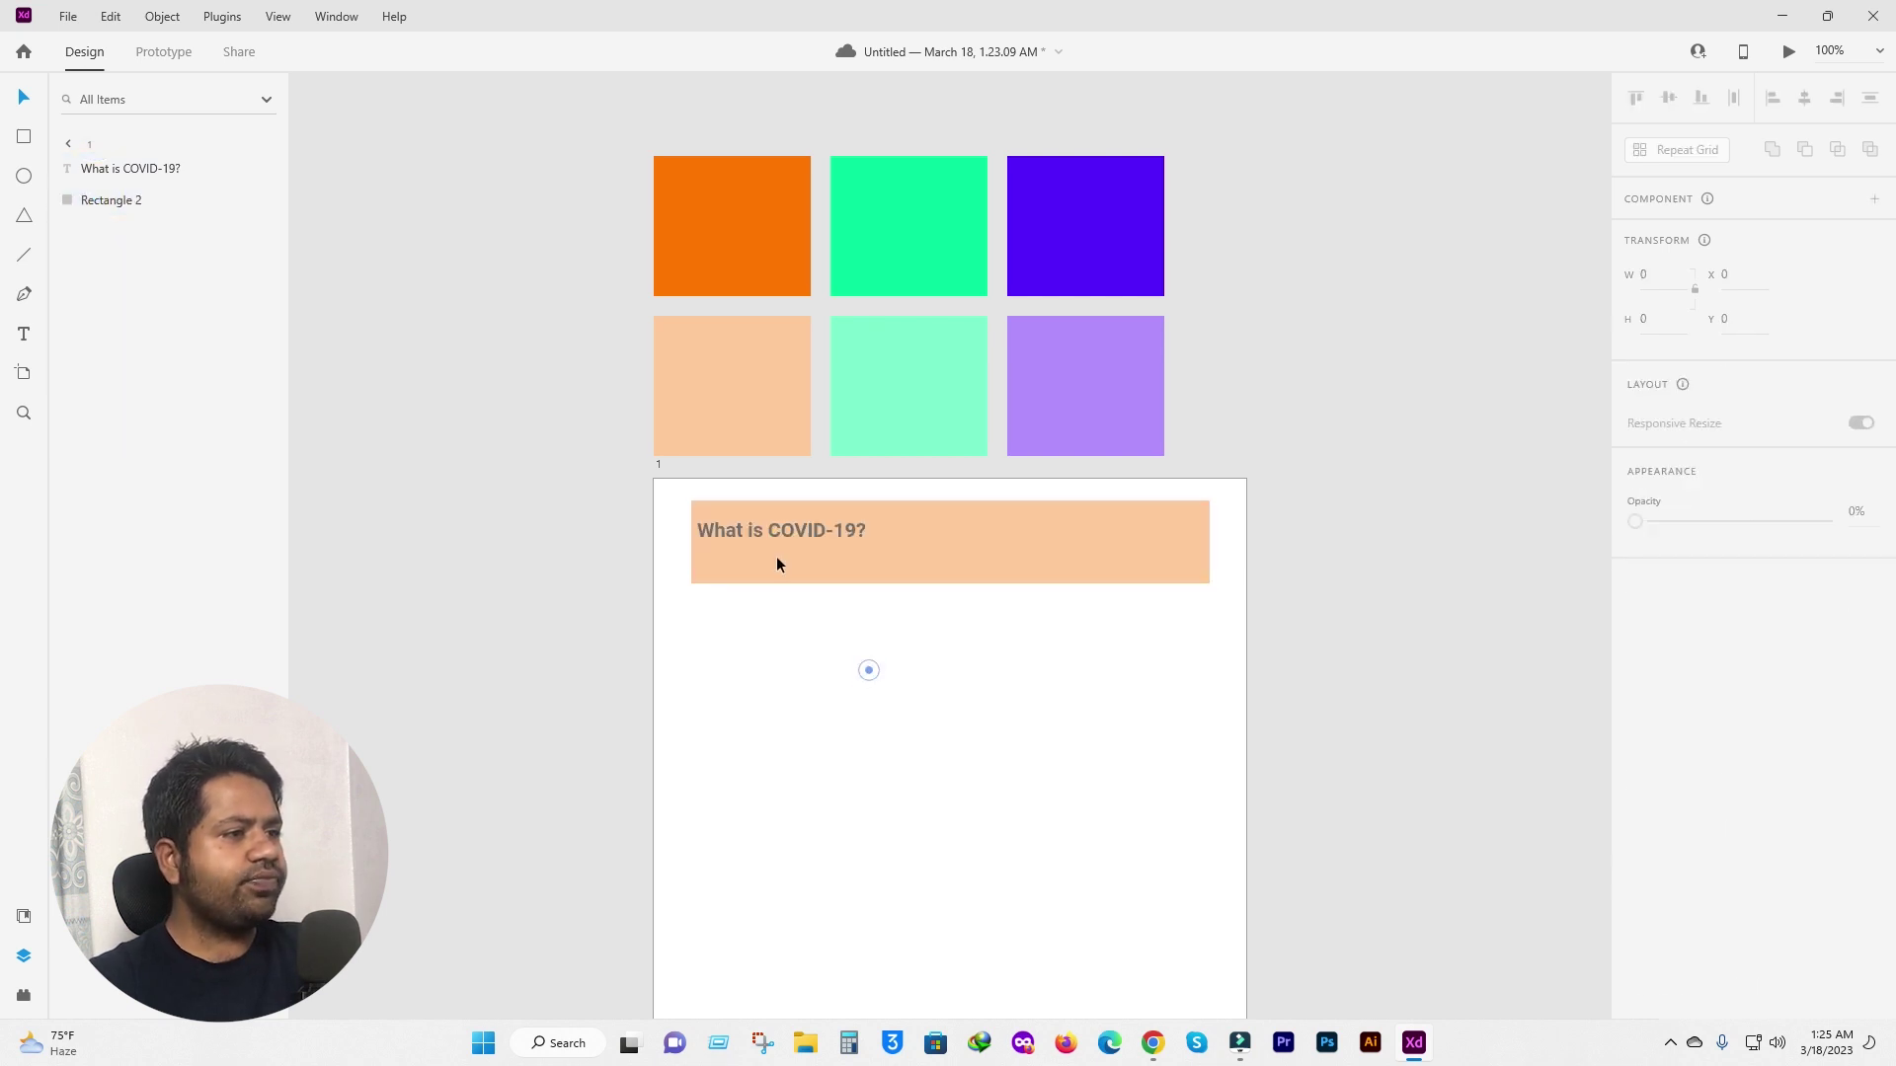
pyautogui.moveTo(756, 494); pyautogui.dragTo(825, 653)
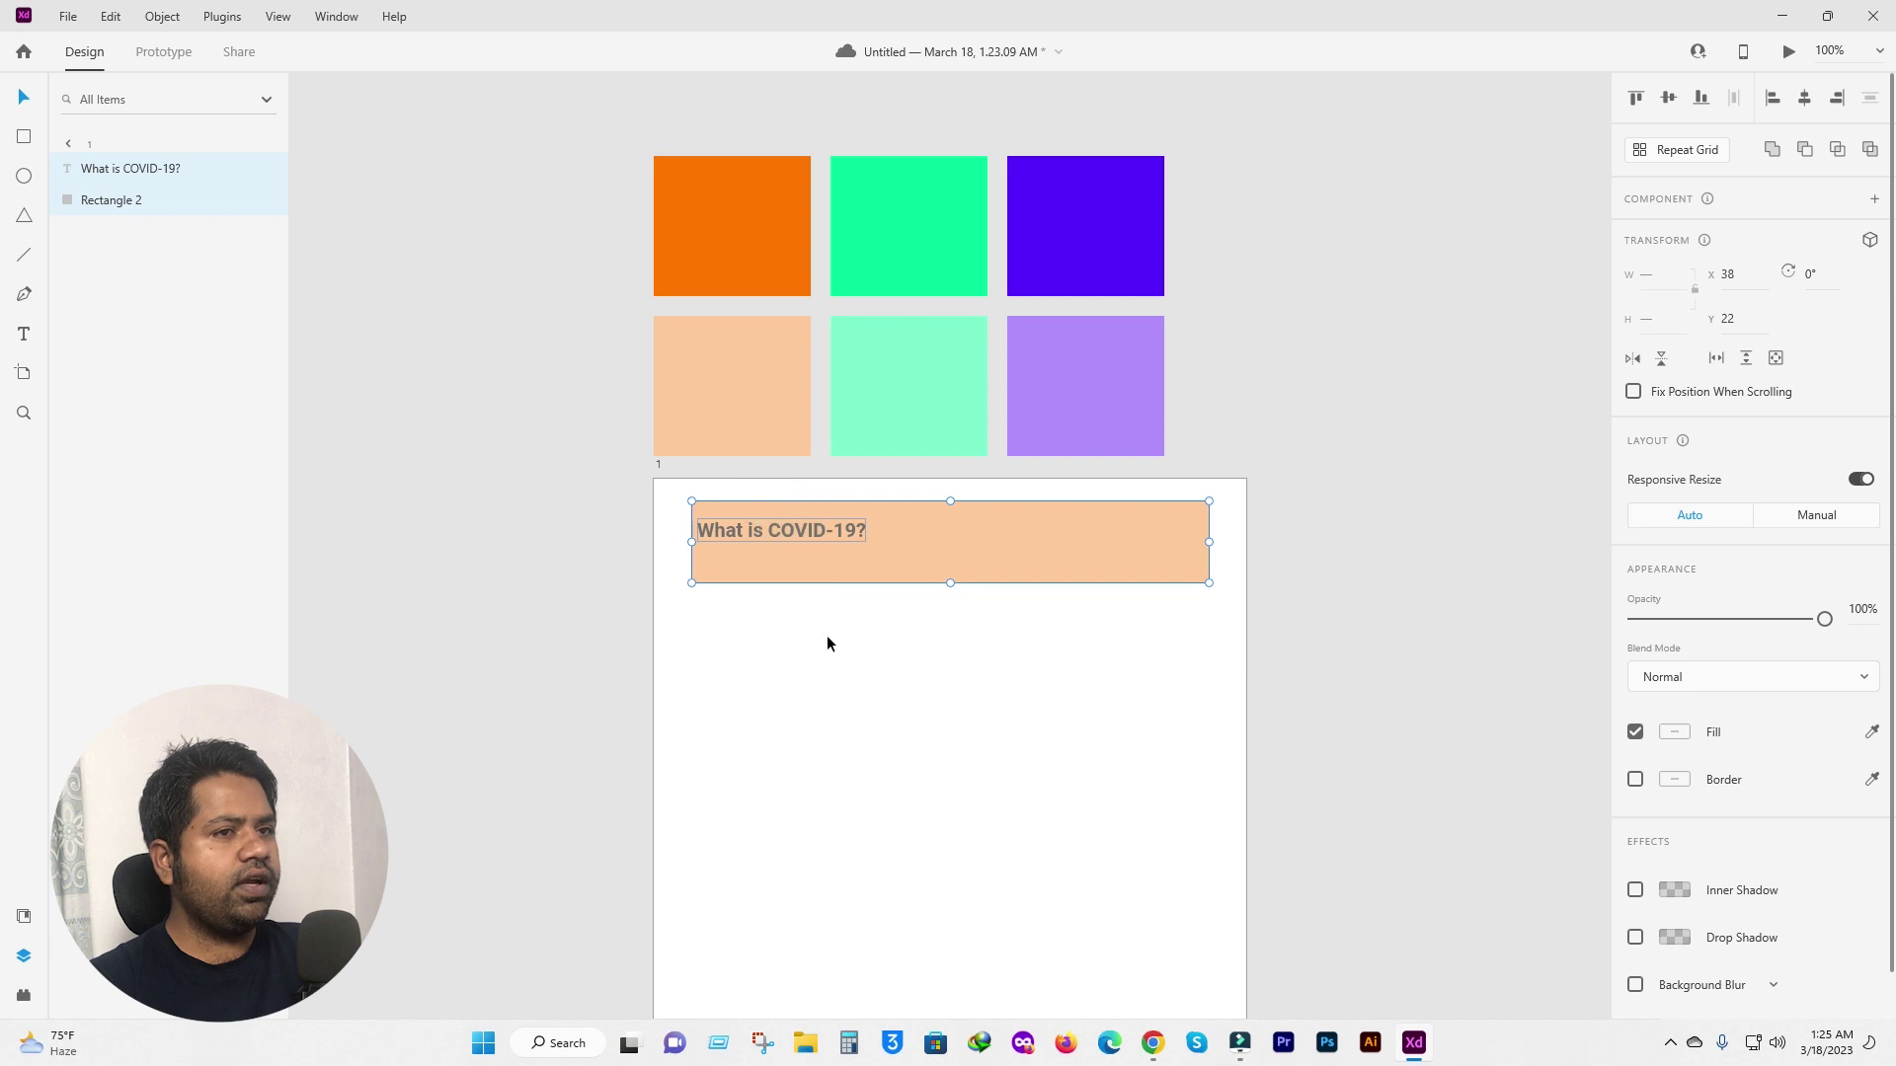
pyautogui.click(1667, 98)
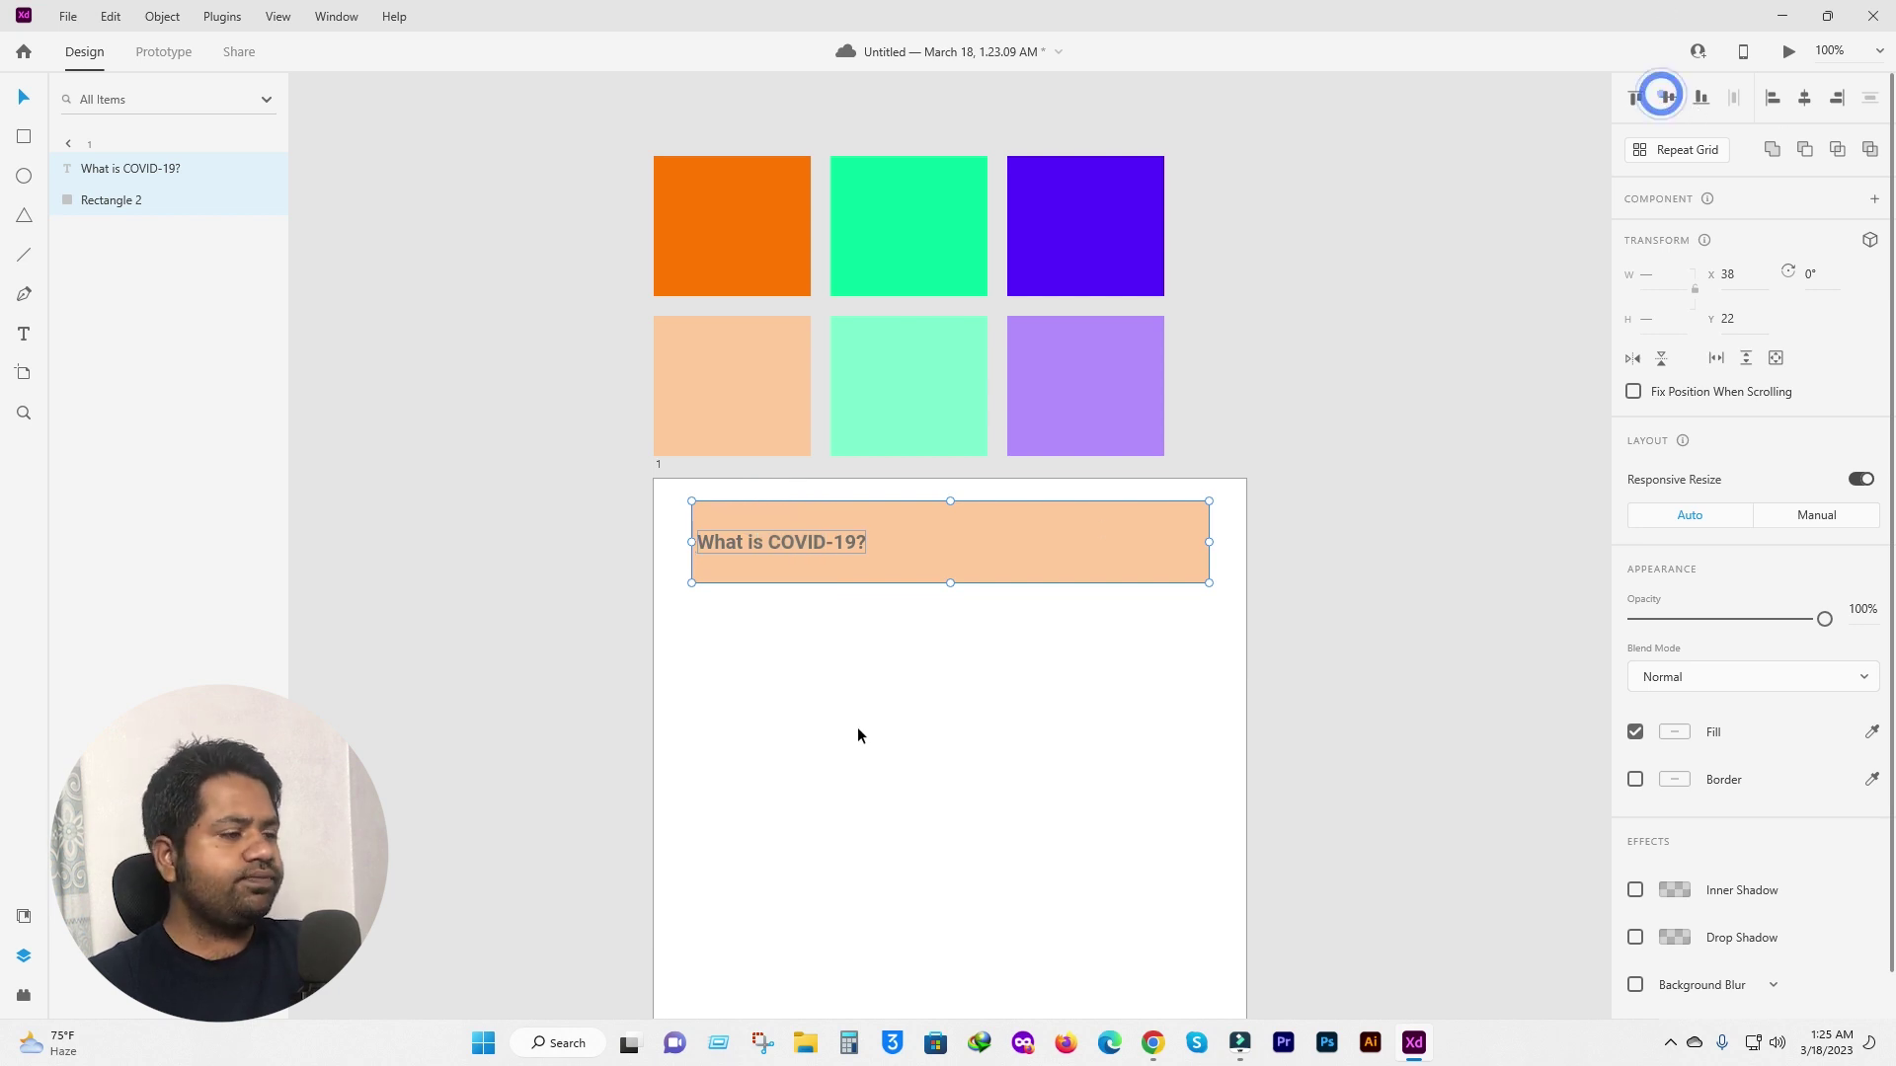
pyautogui.click(812, 715)
pyautogui.click(751, 547)
pyautogui.moveTo(751, 545); pyautogui.dragTo(800, 548)
pyautogui.click(790, 701)
# Duplicate the banner into a narrow strong-orange strip at its left edge, then zoom in.
pyautogui.click(719, 560)
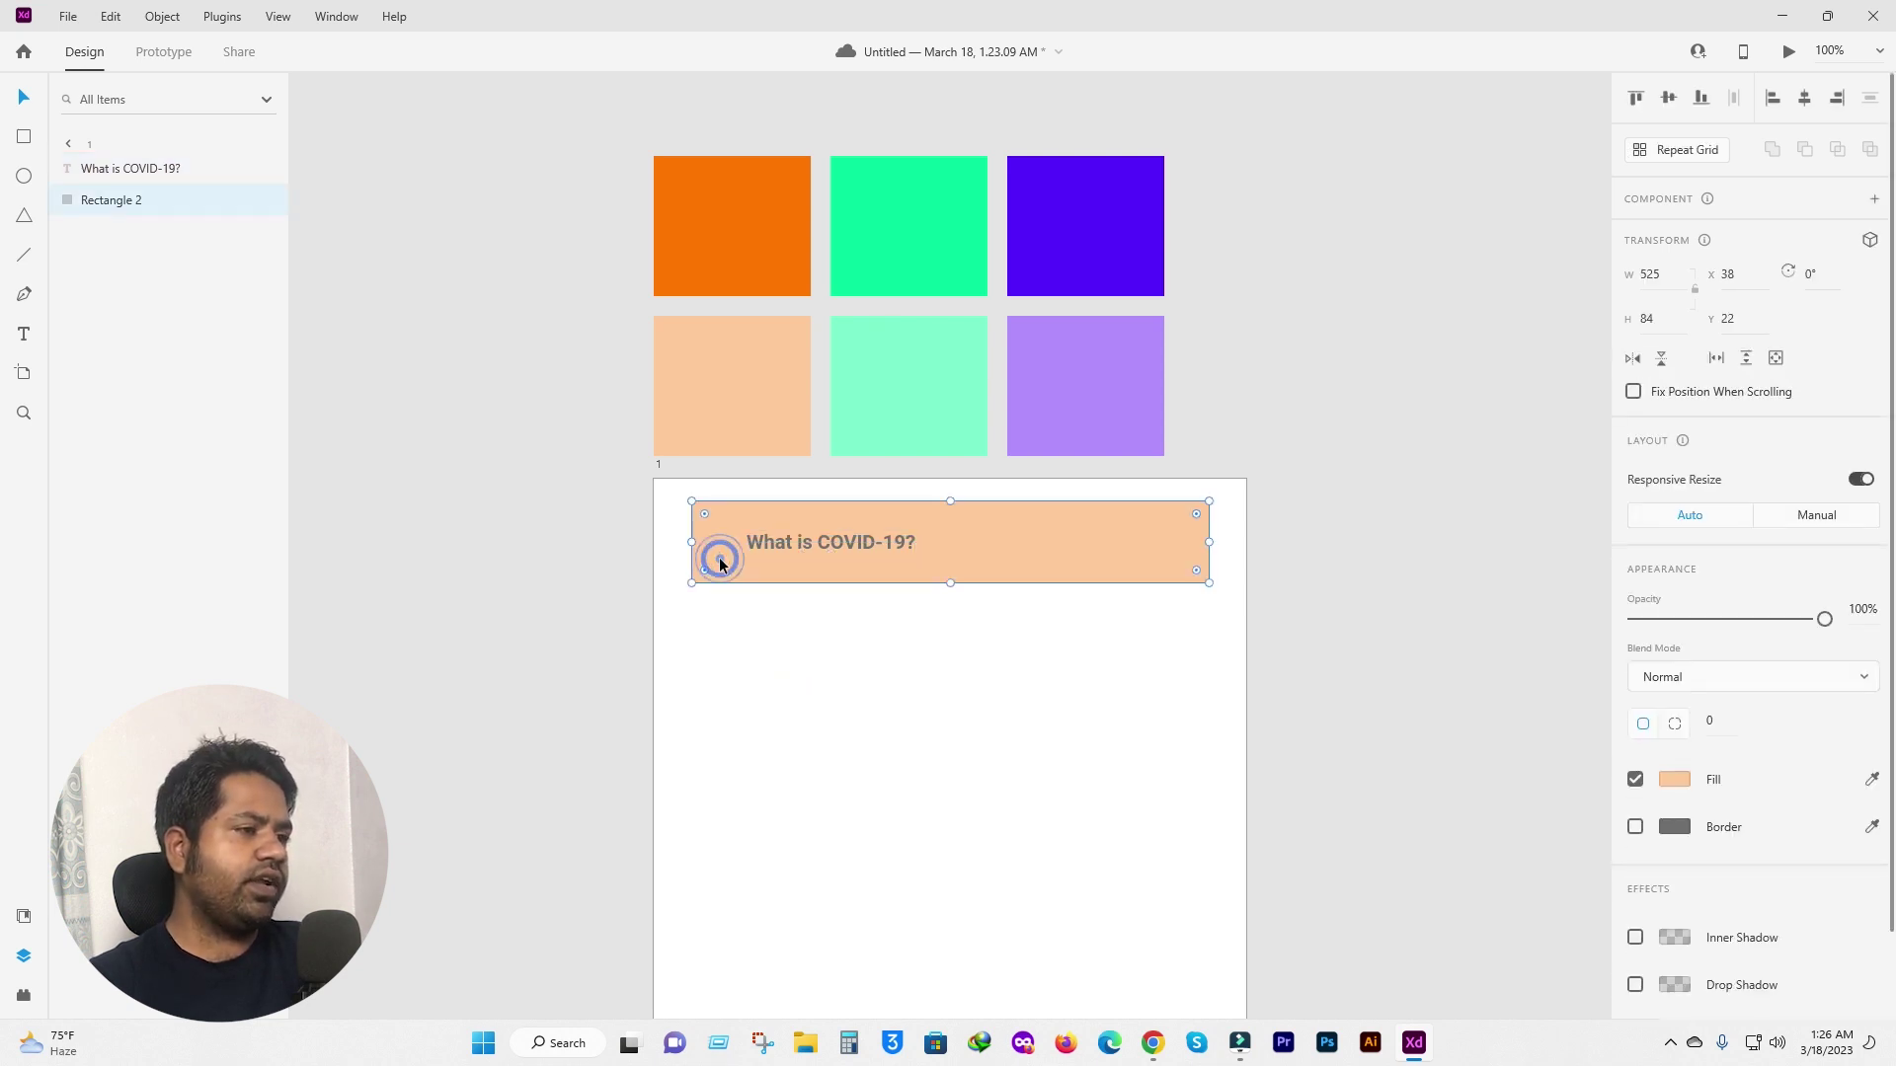
pyautogui.hotkey('ctrl', 'd')
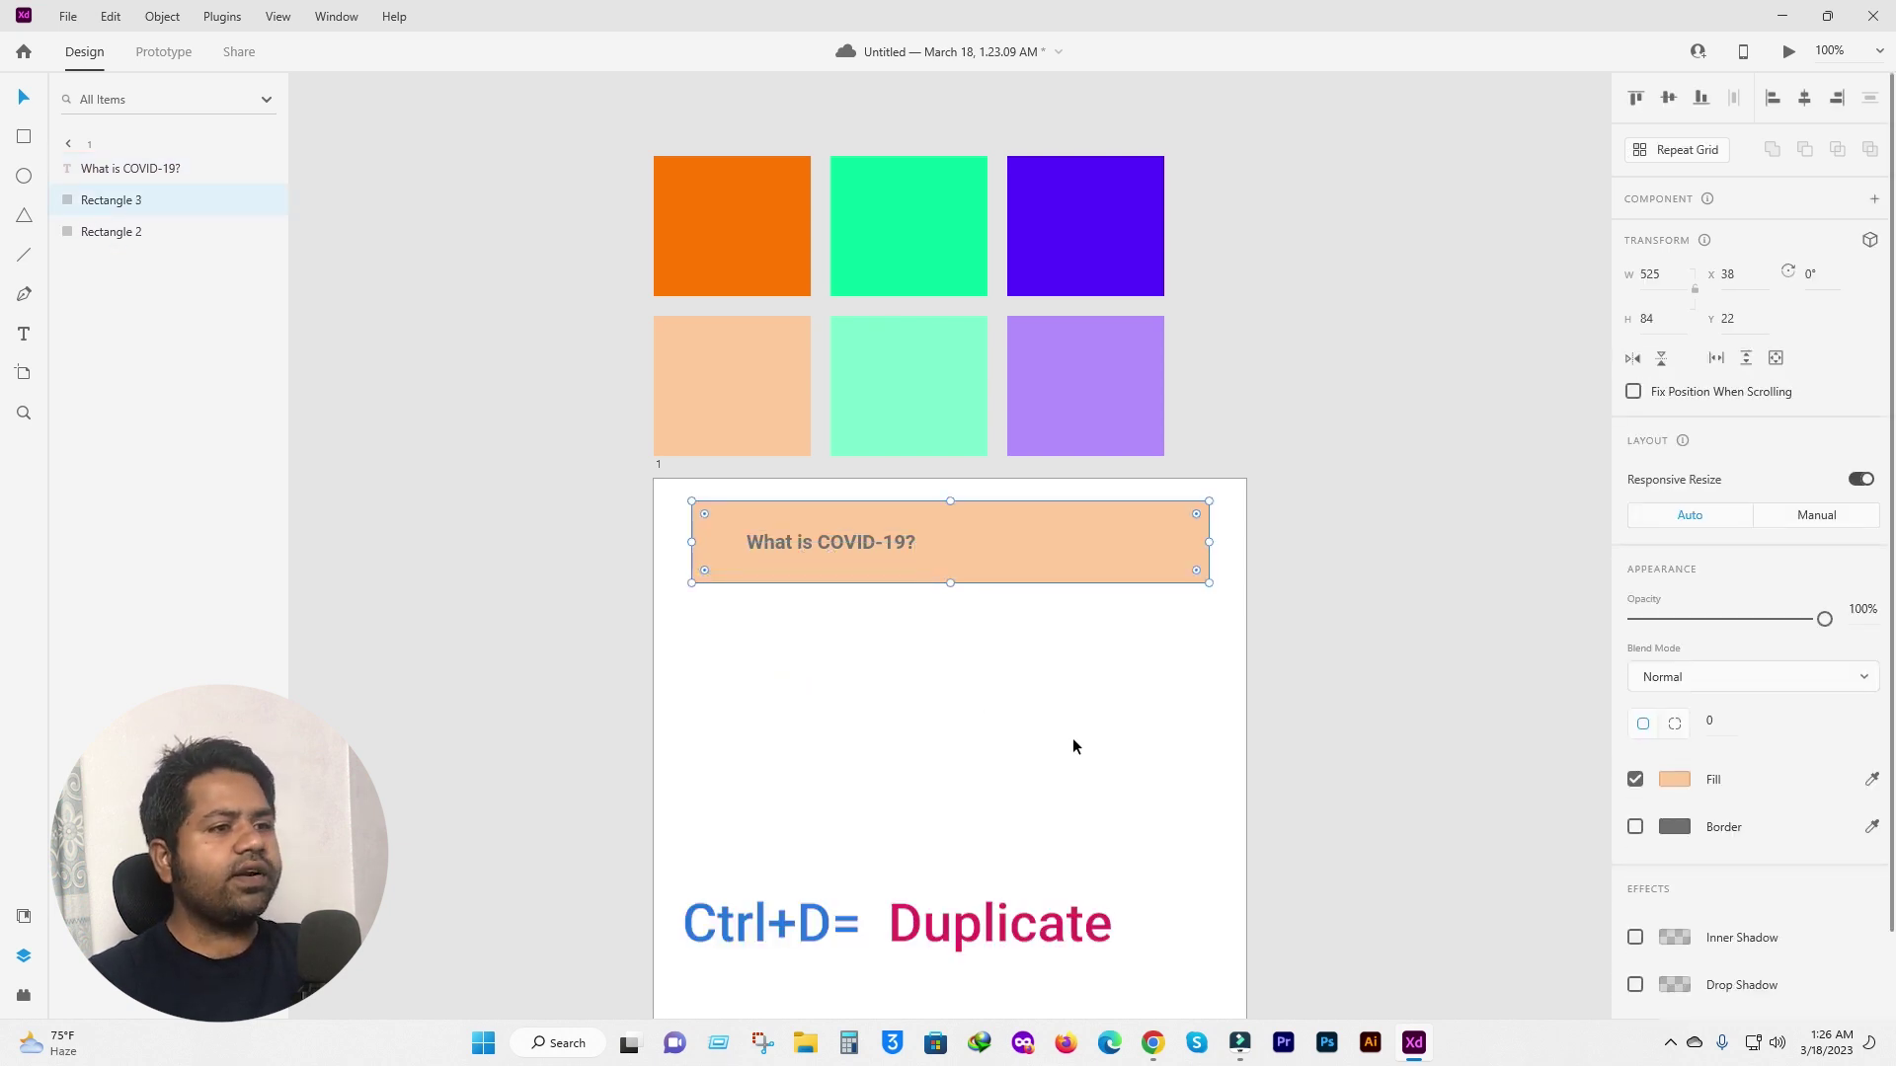
pyautogui.click(1058, 694)
pyautogui.click(1027, 568)
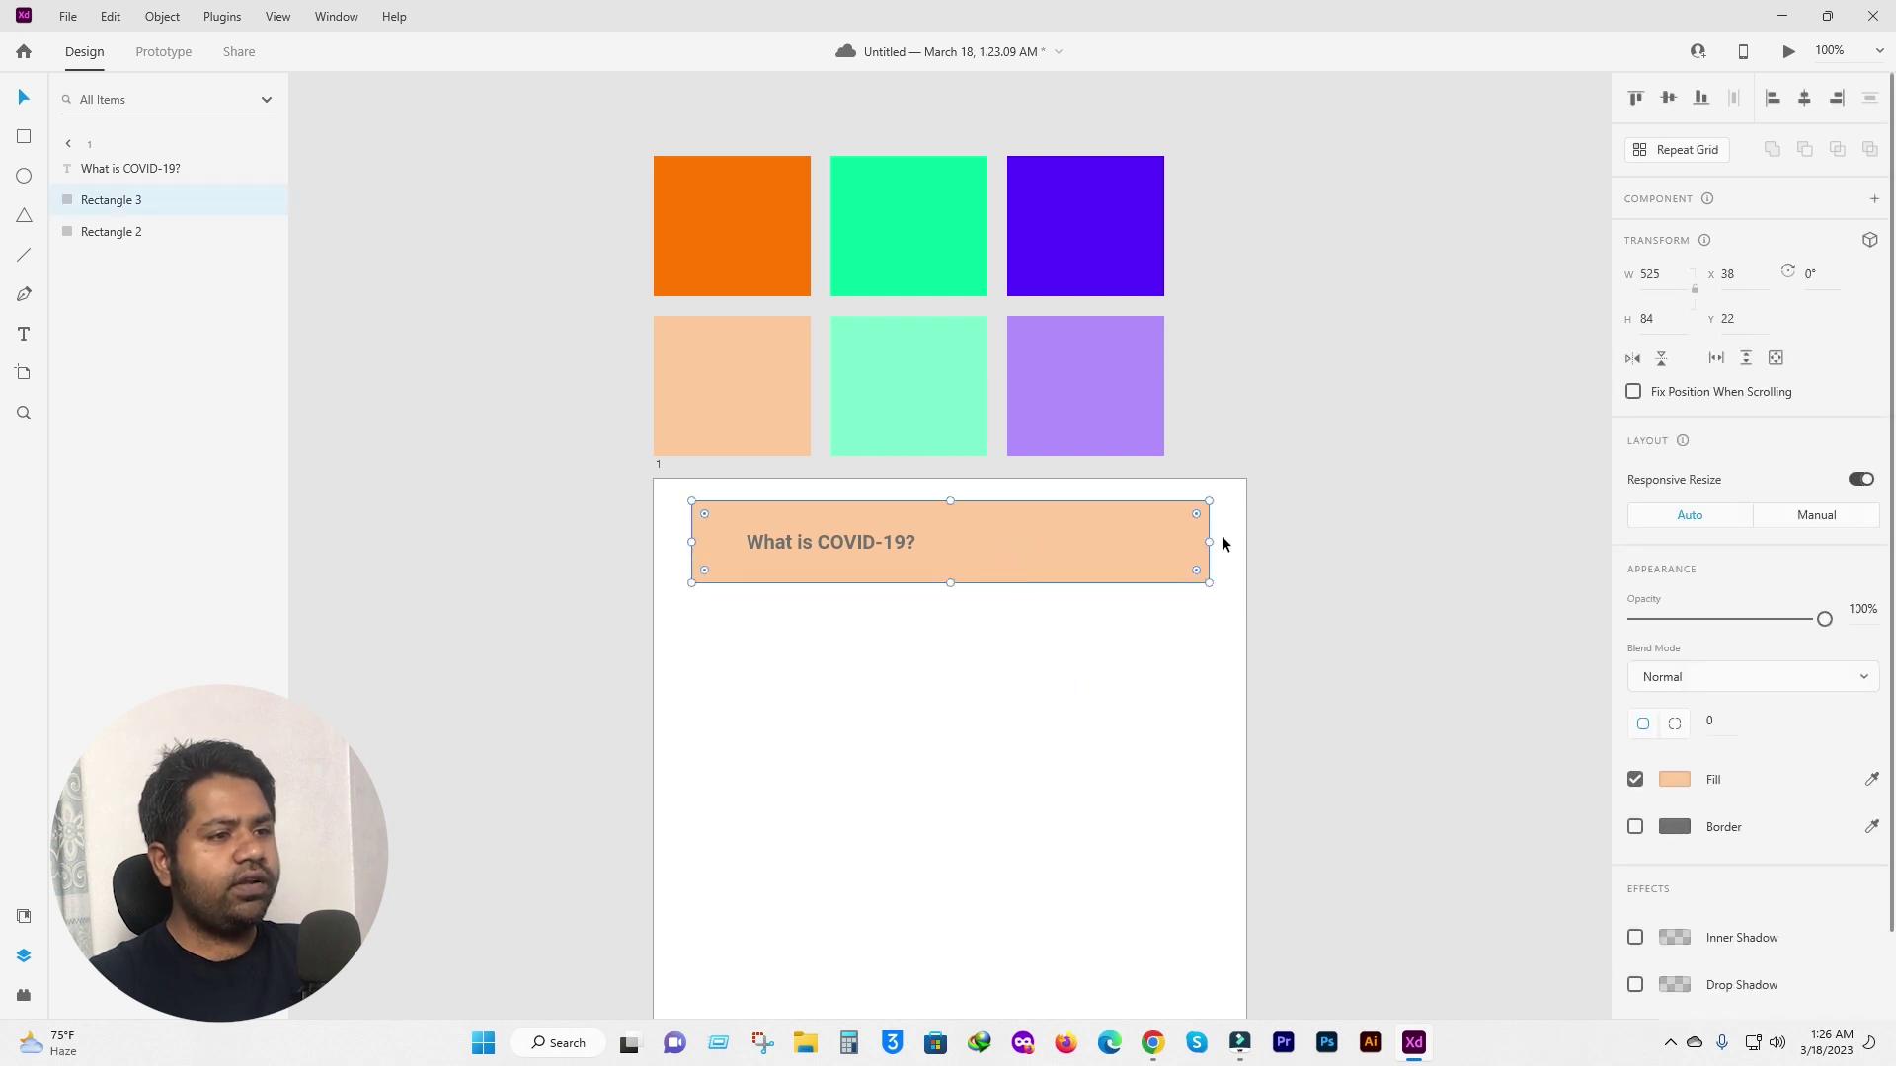
pyautogui.moveTo(1194, 539); pyautogui.dragTo(724, 546)
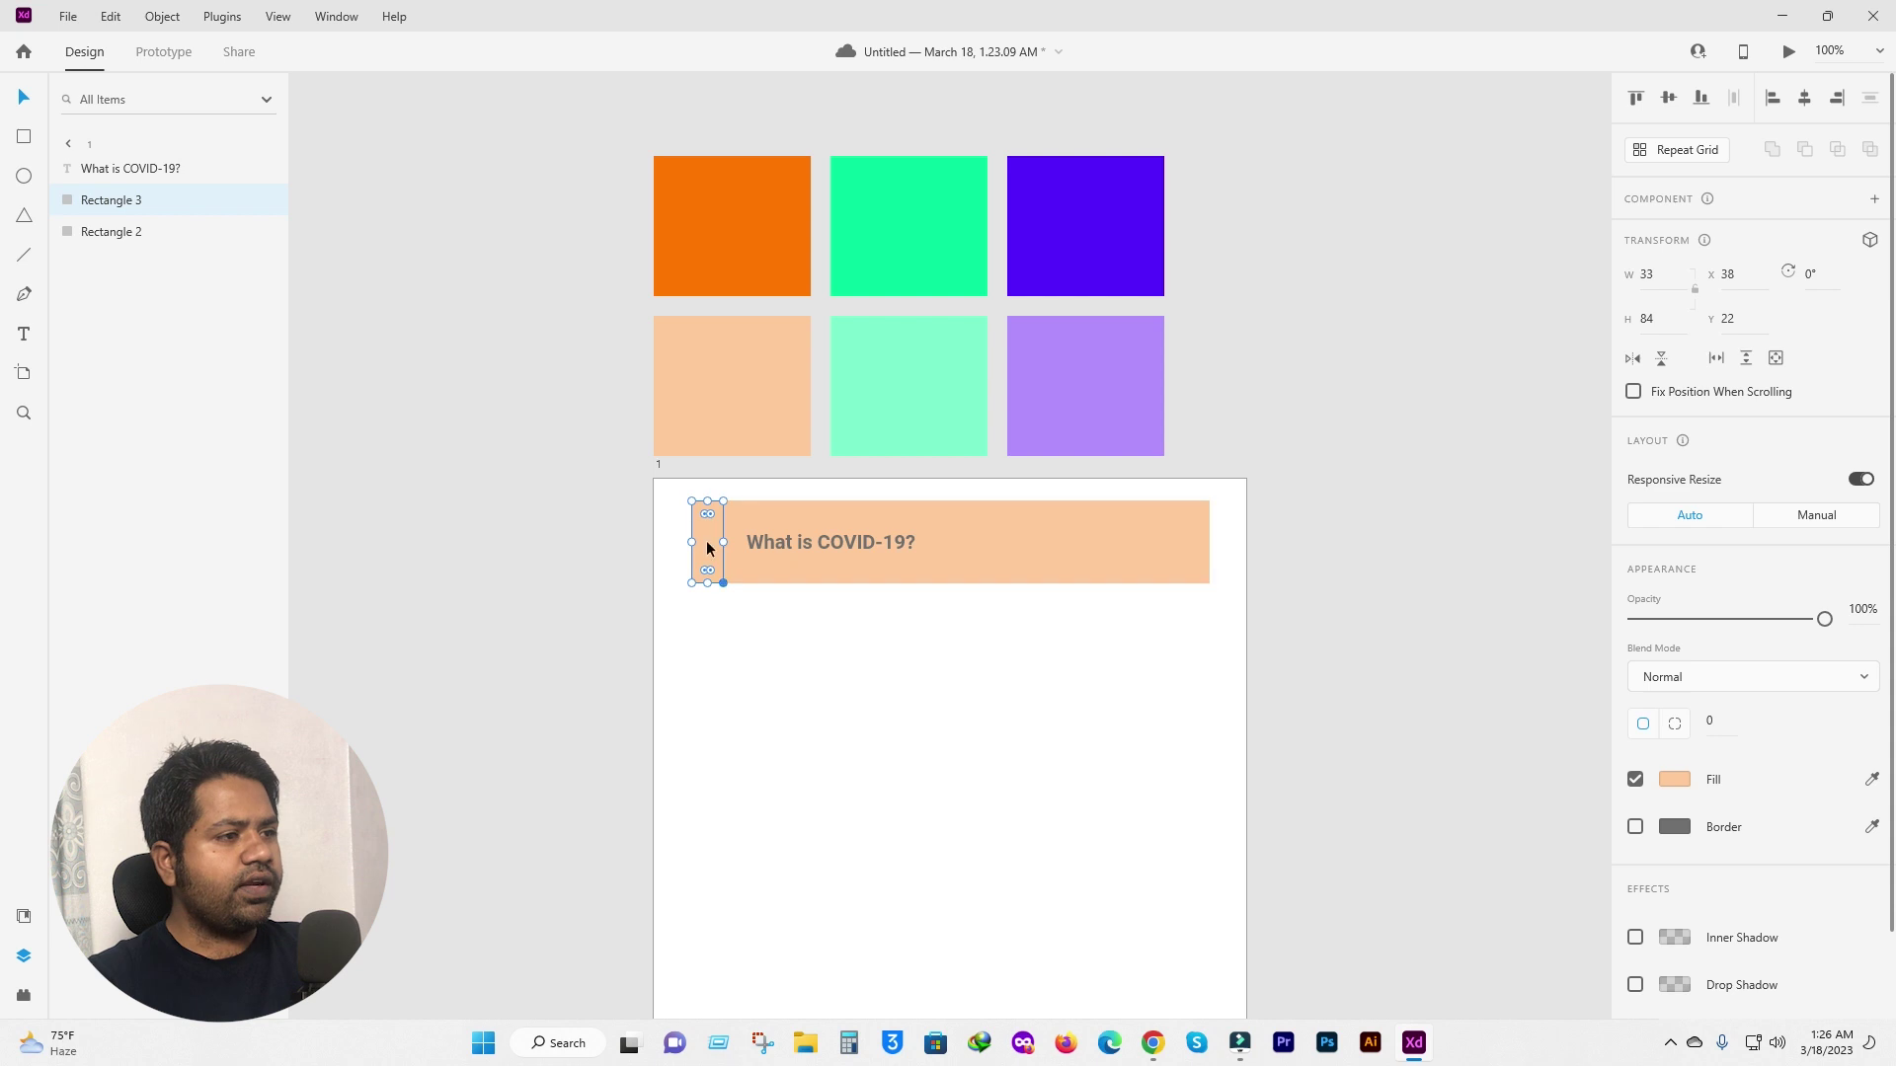
pyautogui.click(1874, 780)
pyautogui.click(745, 225)
pyautogui.press('z')
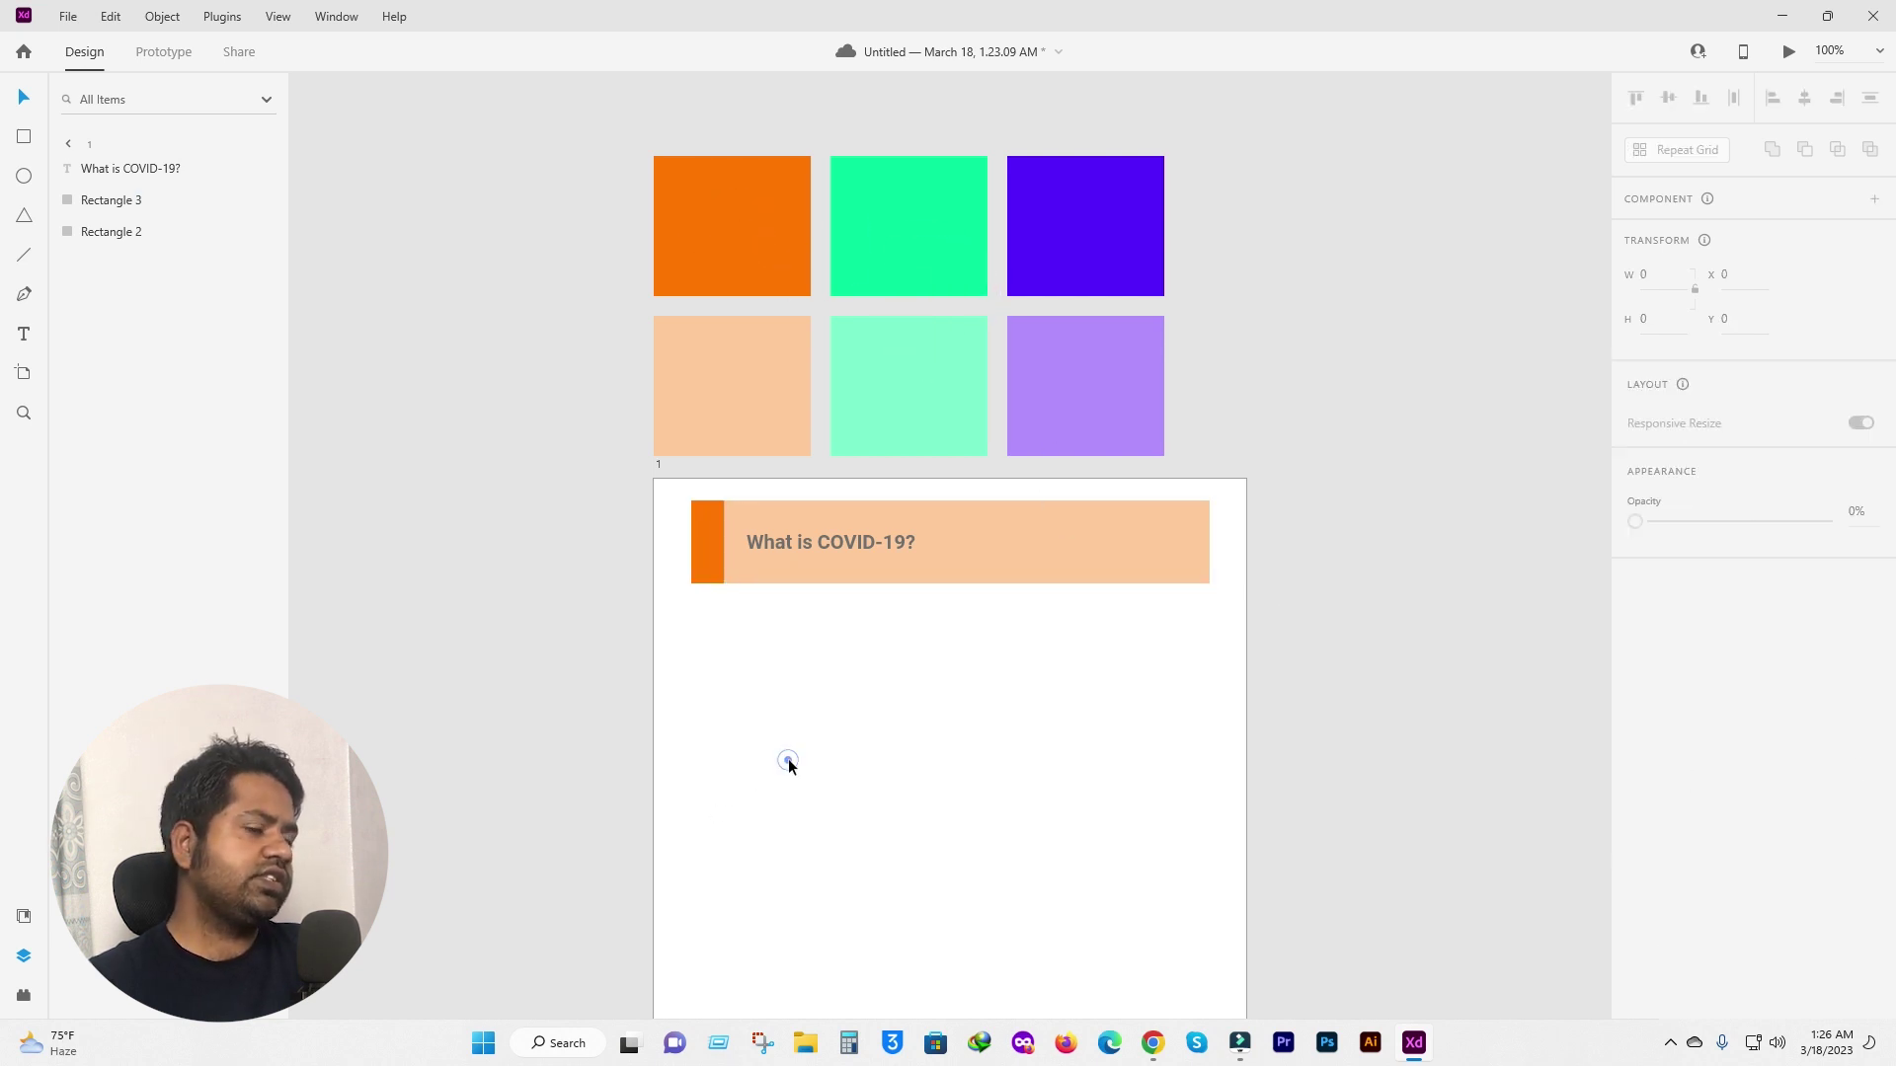
pyautogui.click(919, 553)
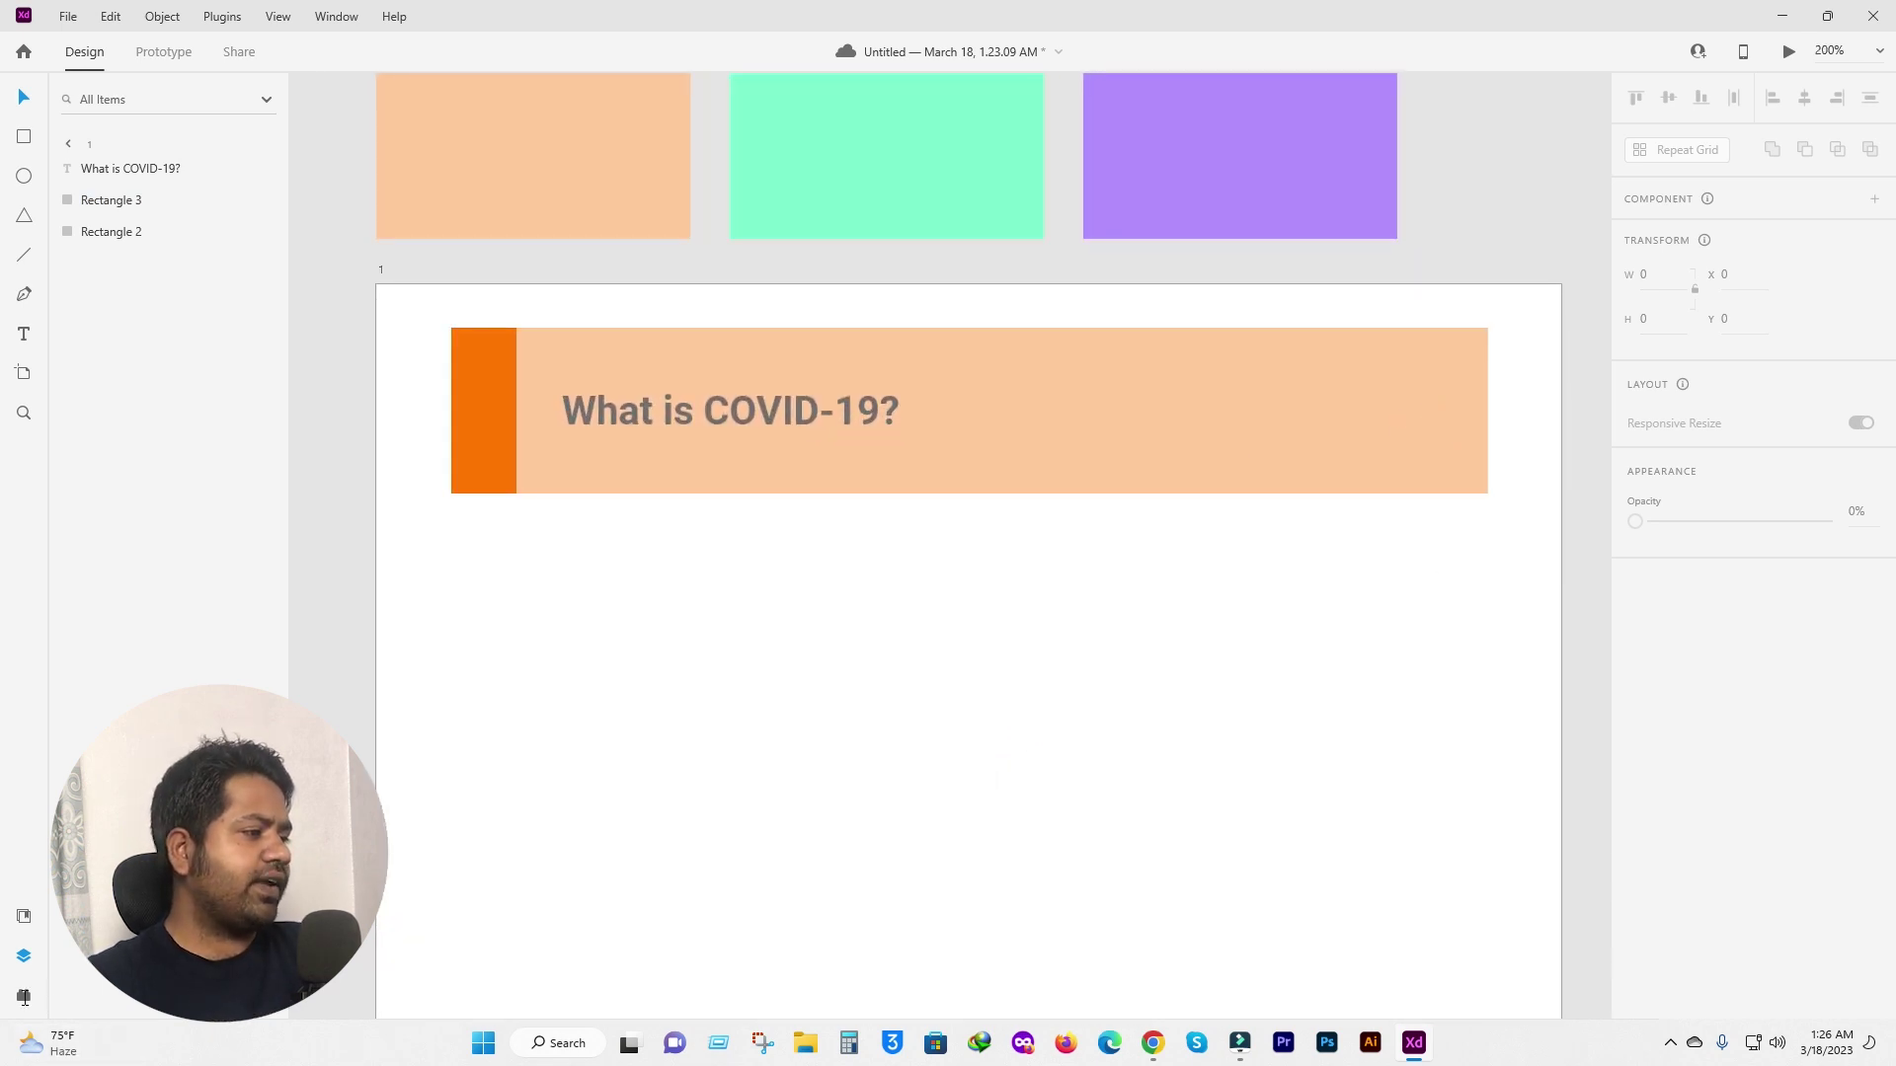
# Open the IconScout plugin and filter icons to Free only.
pyautogui.click(24, 997)
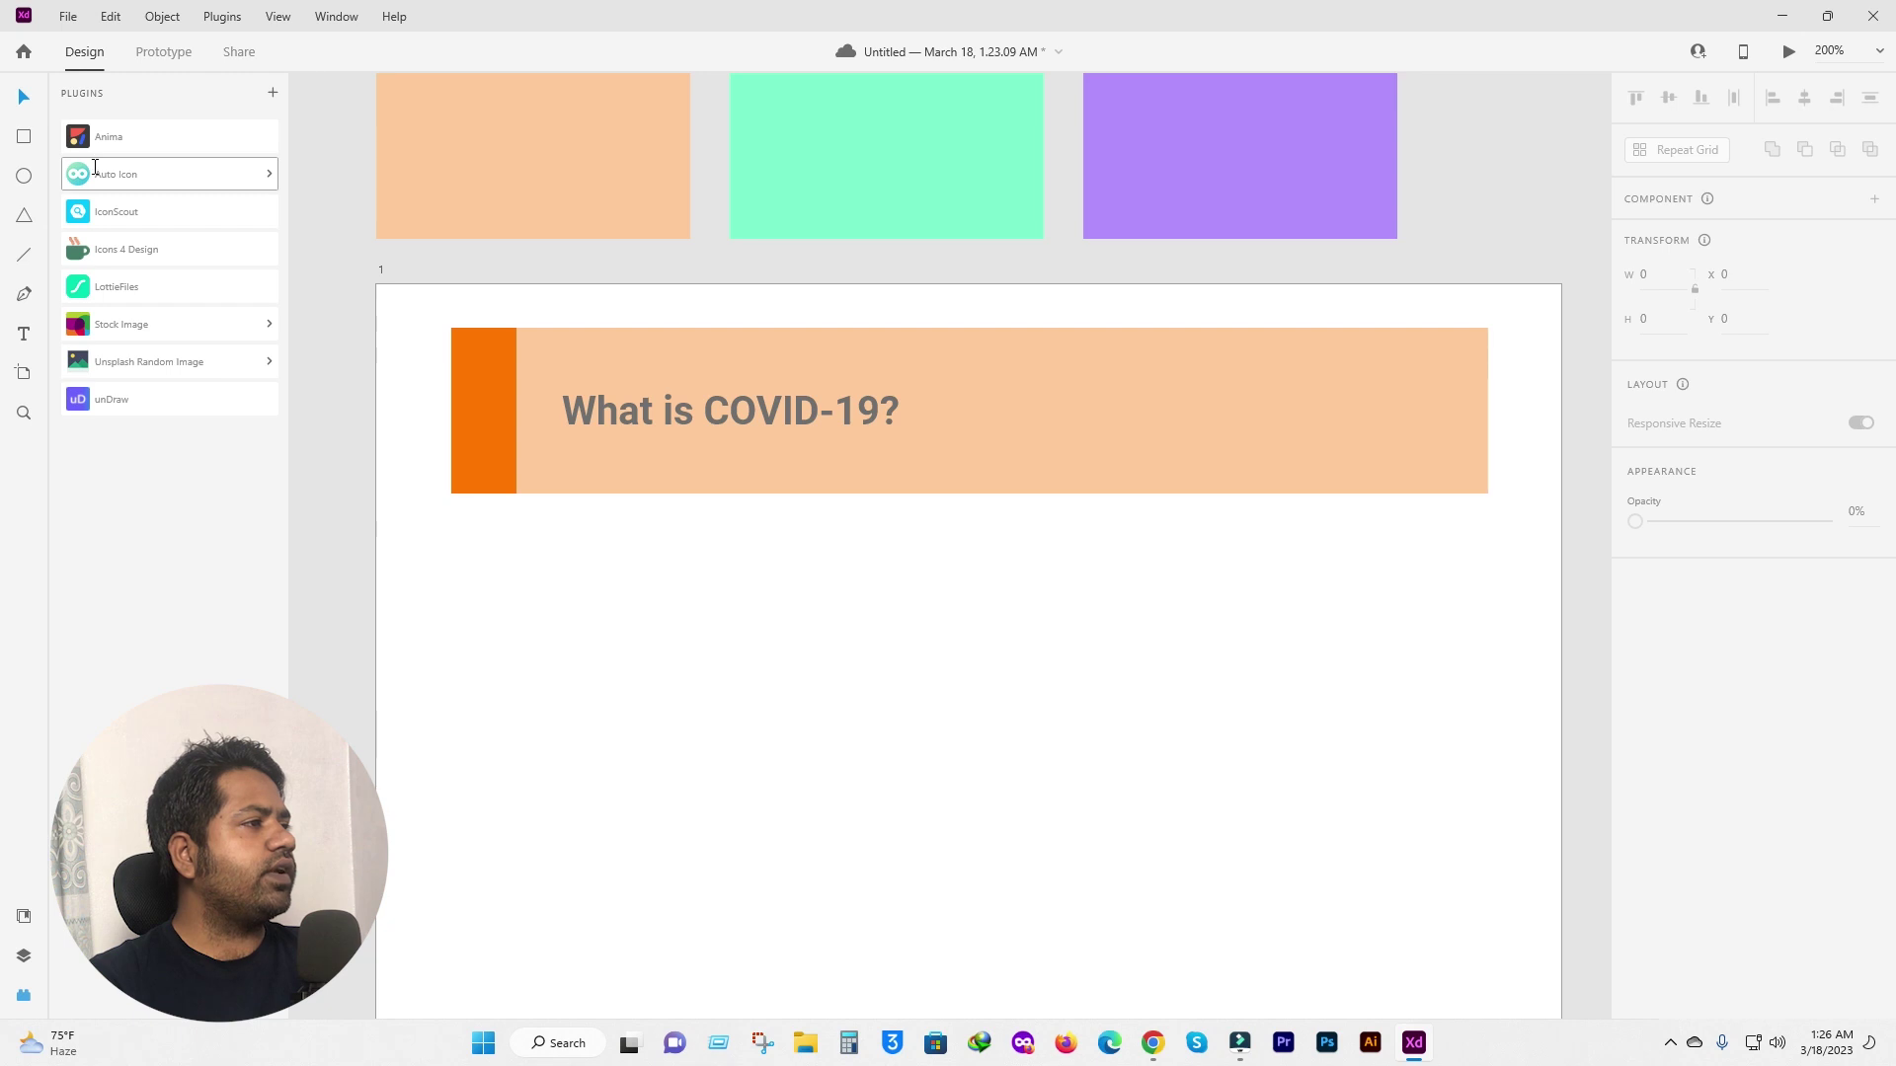
pyautogui.click(100, 213)
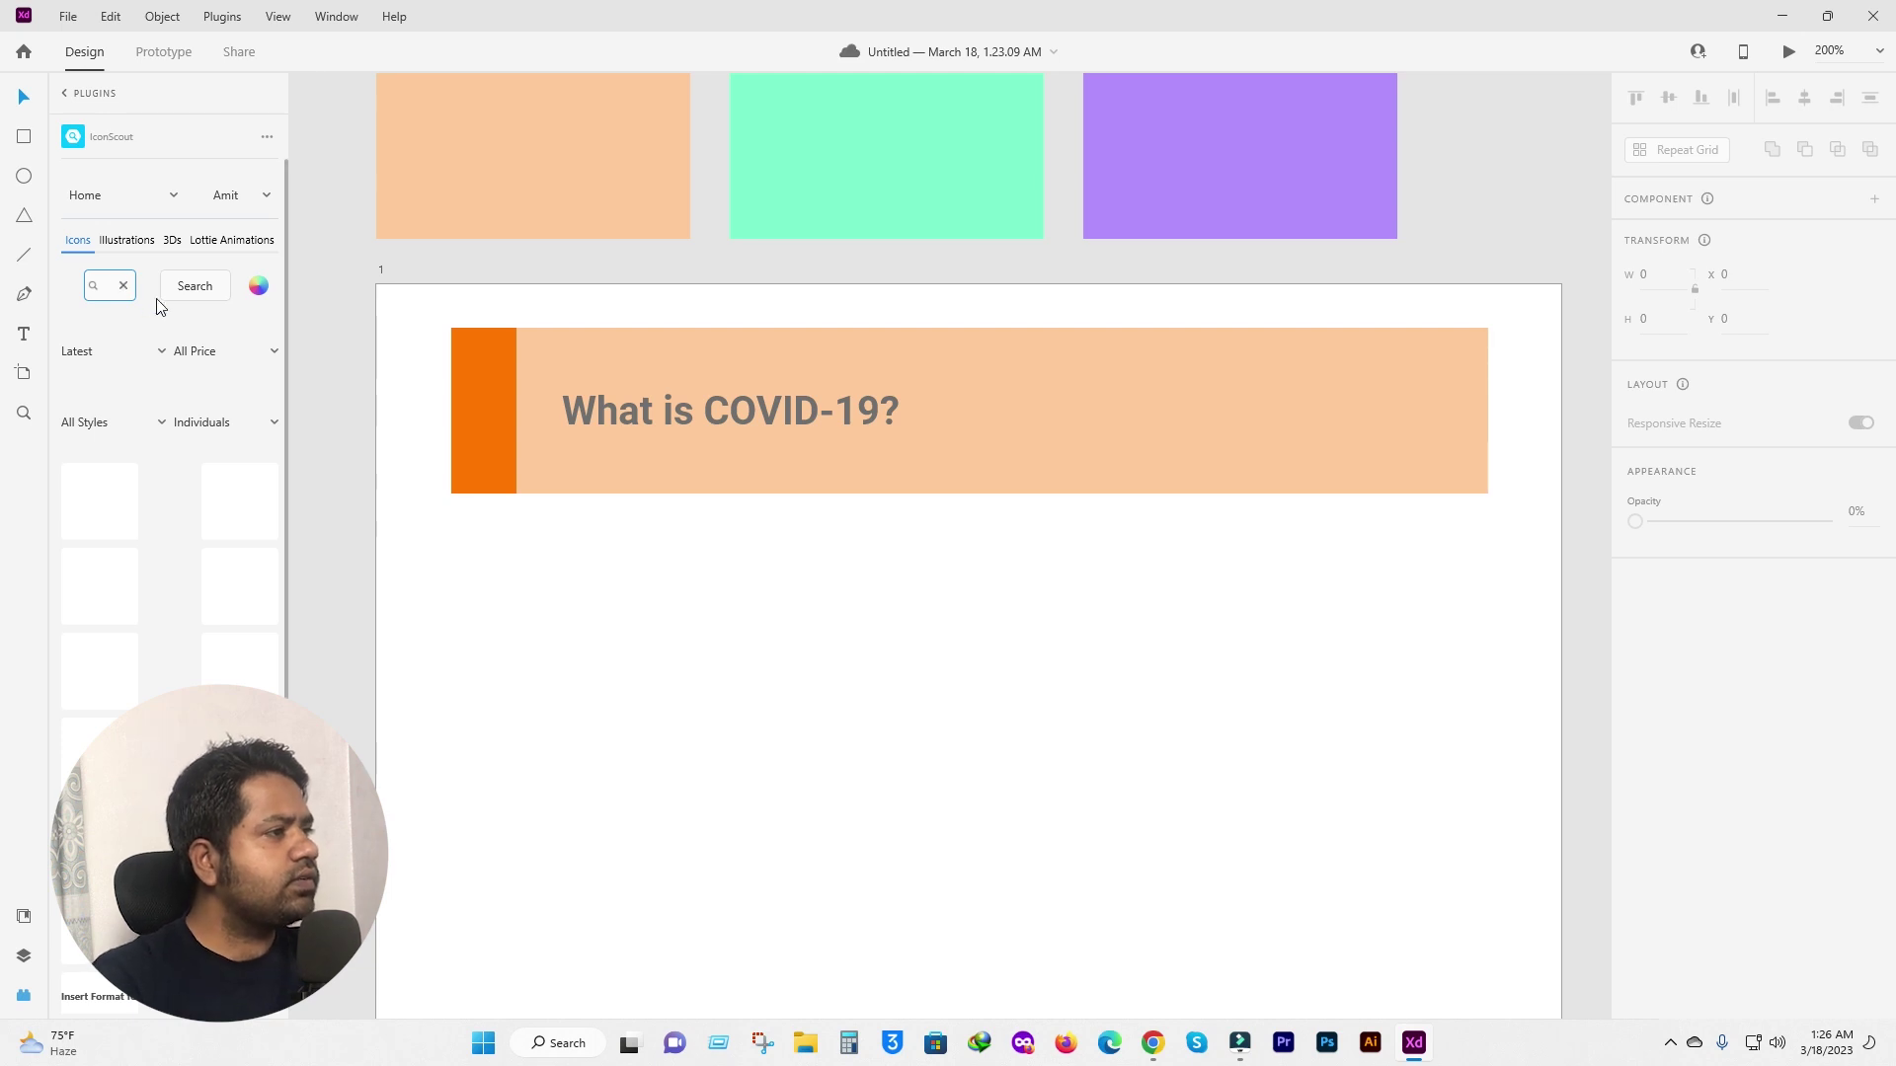
pyautogui.click(109, 285)
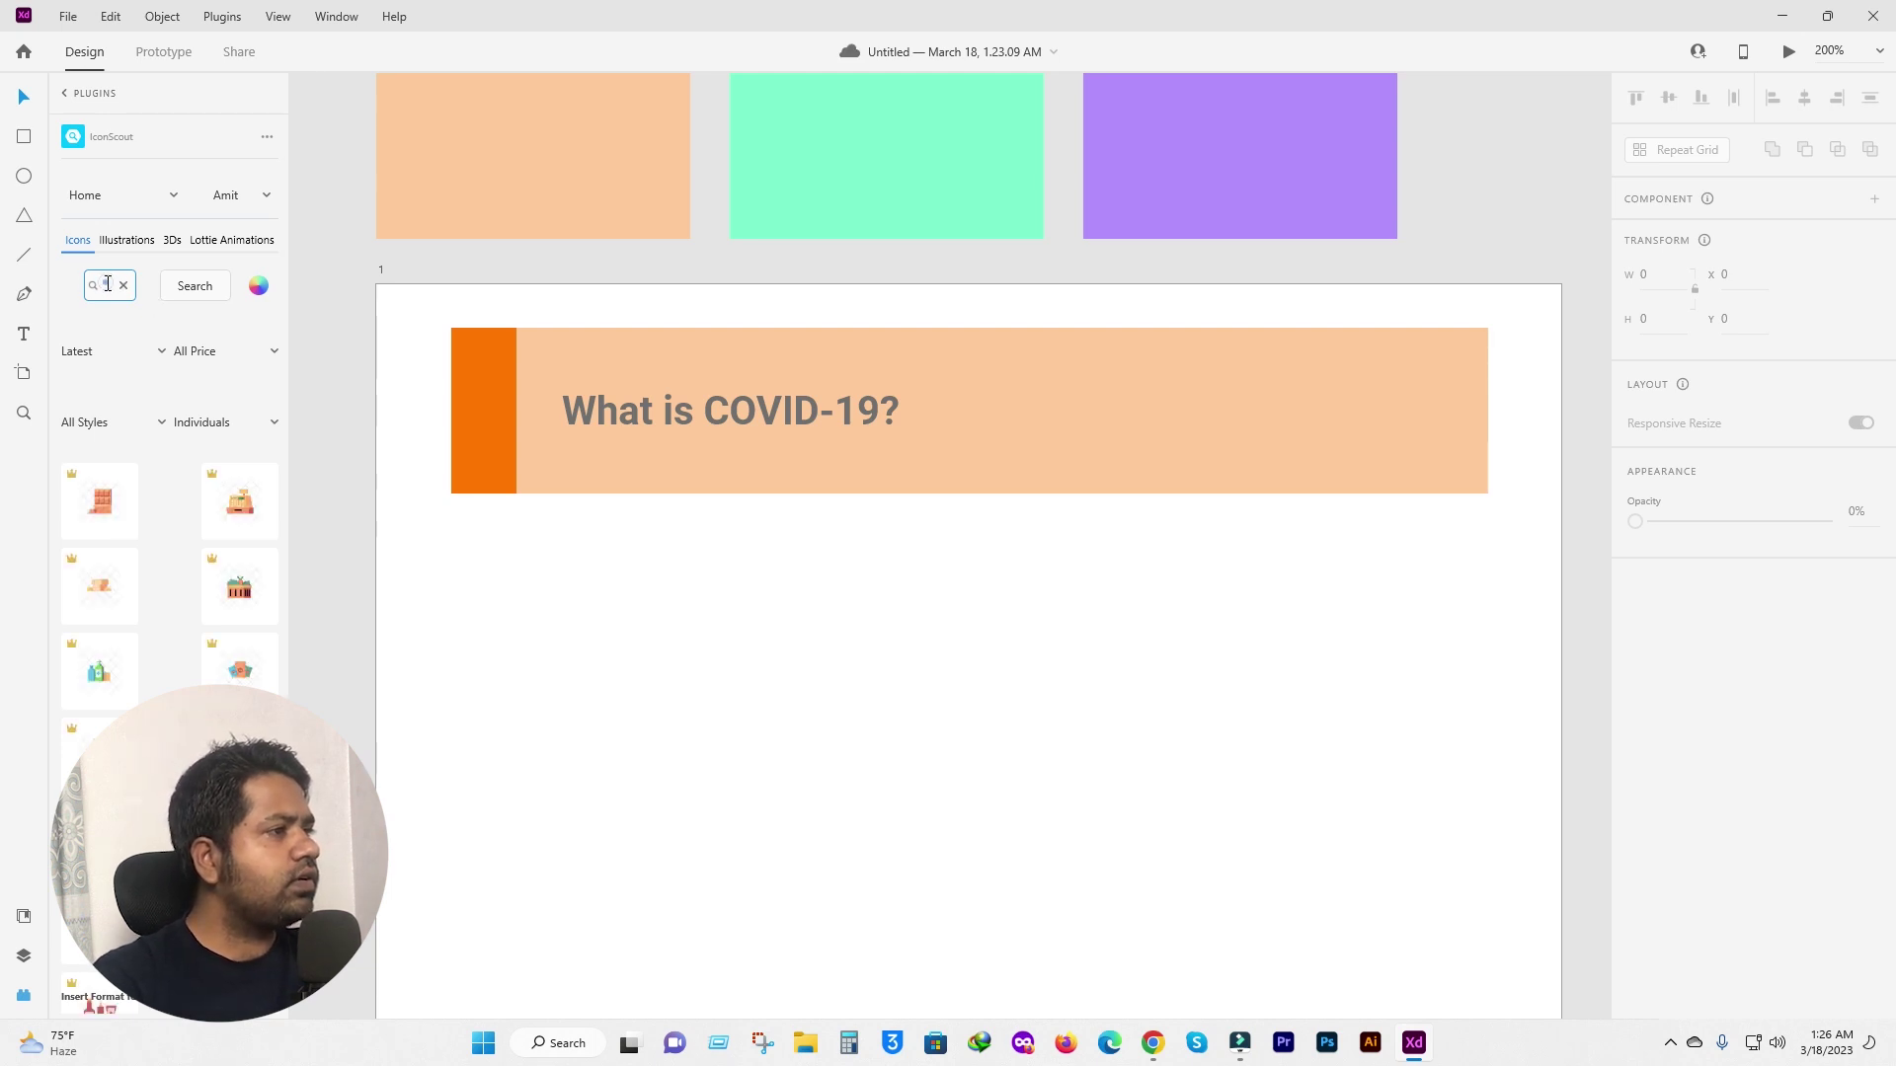
pyautogui.click(215, 357)
pyautogui.click(208, 381)
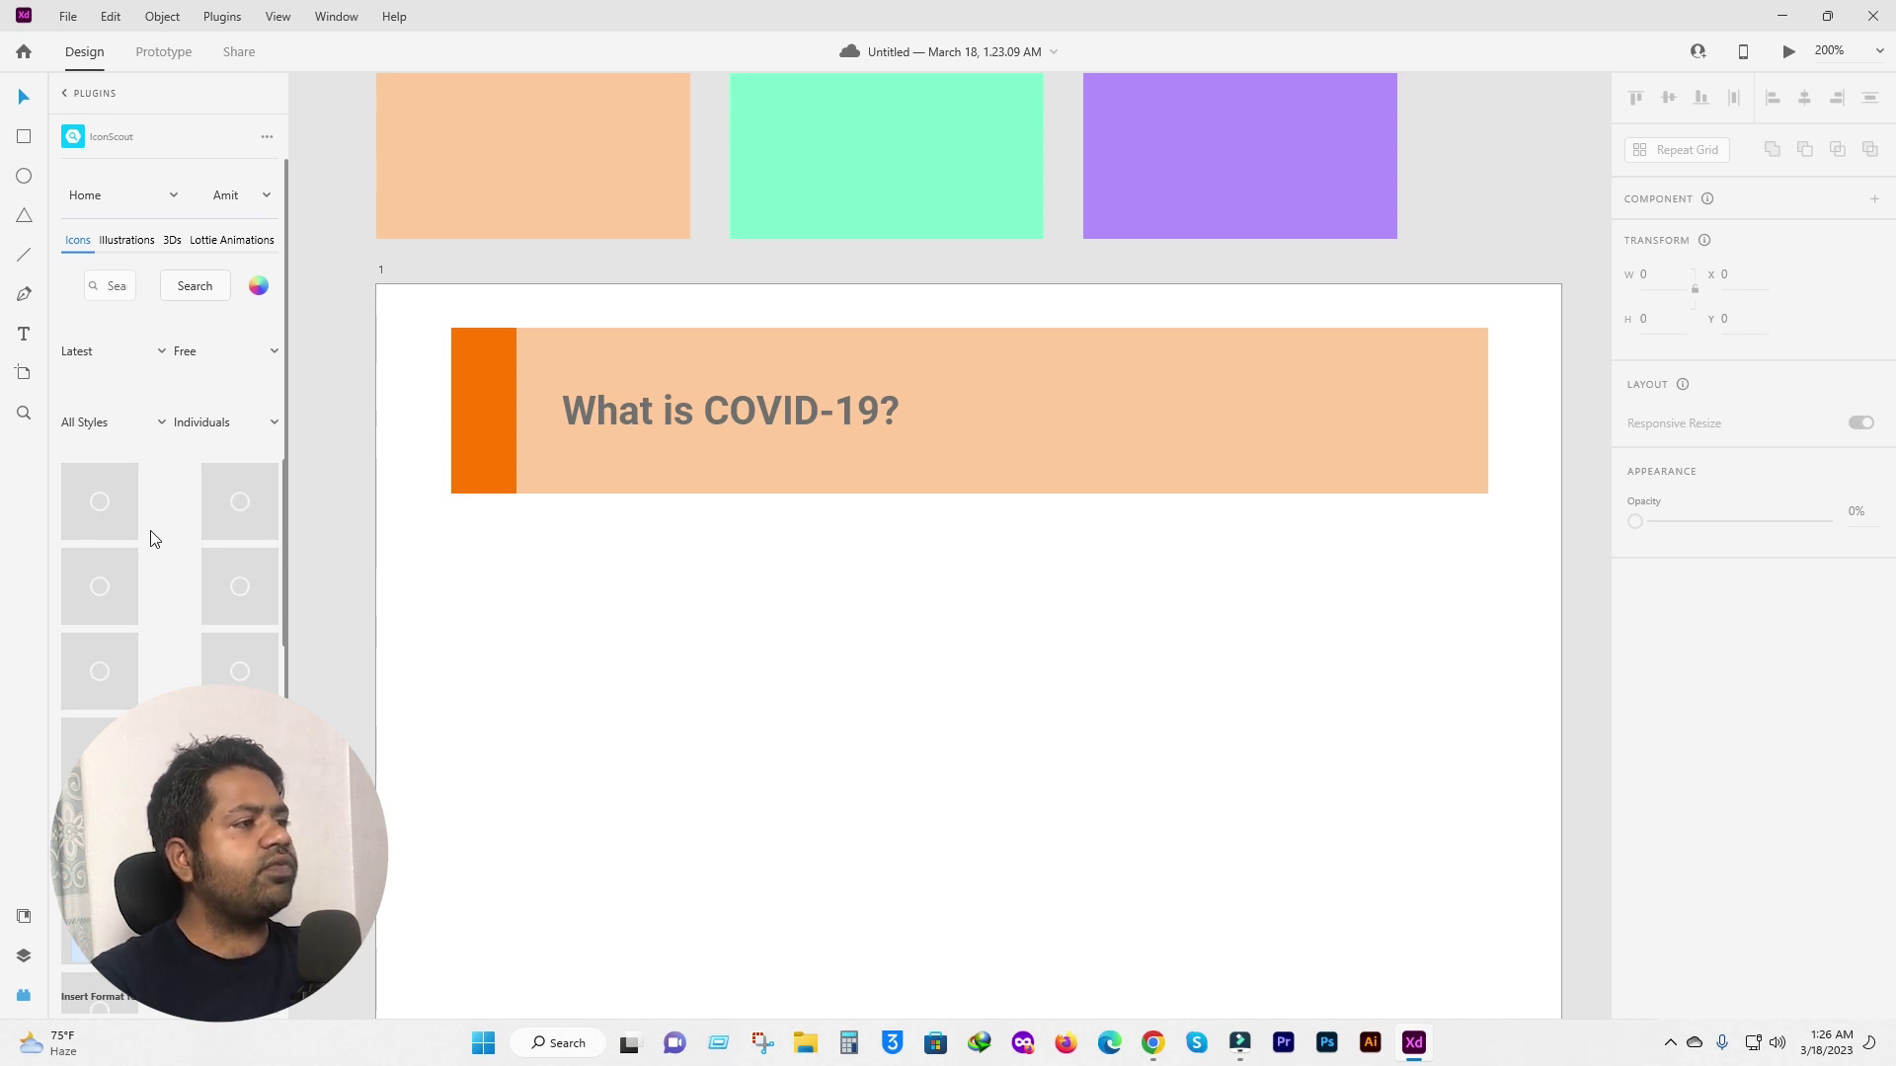
# Search IconScout for 'illust' and drag a plus icon to the banner's right end.
pyautogui.click(111, 287)
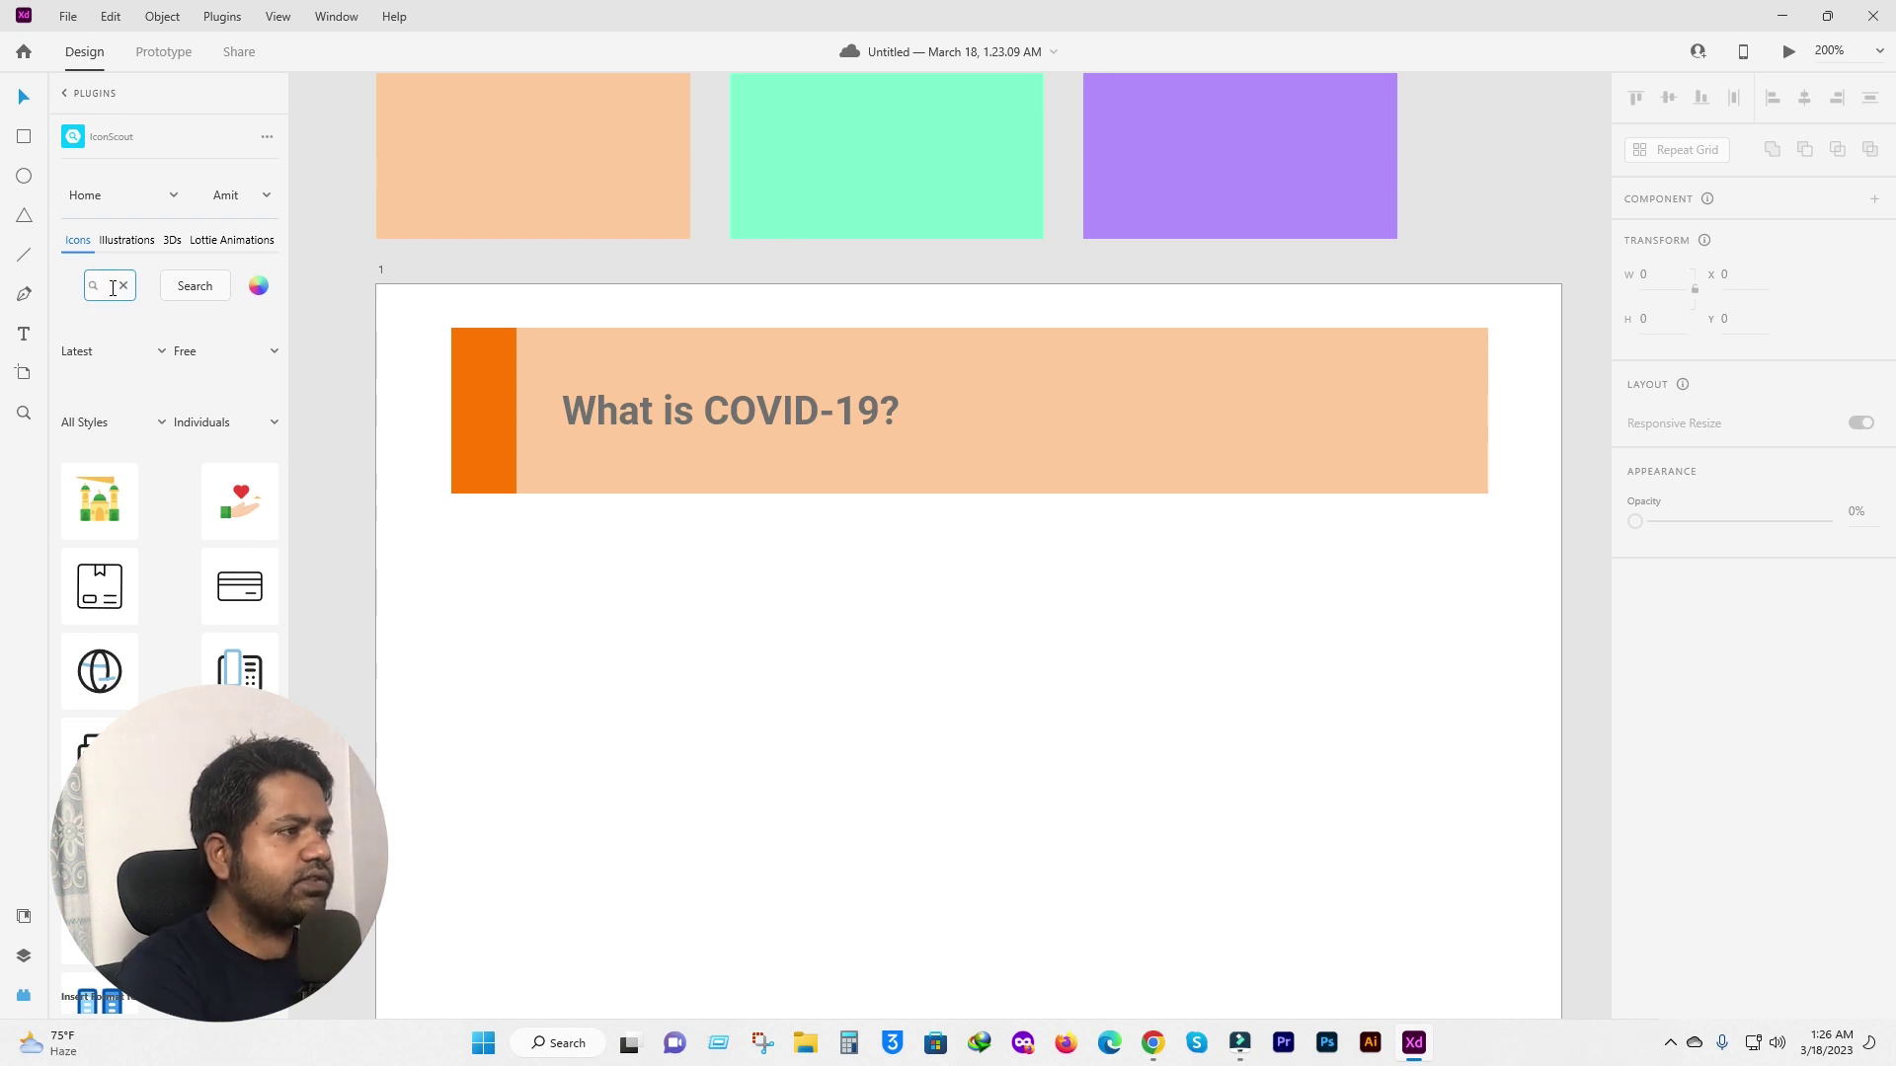
pyautogui.write('illust')
pyautogui.press('Return')
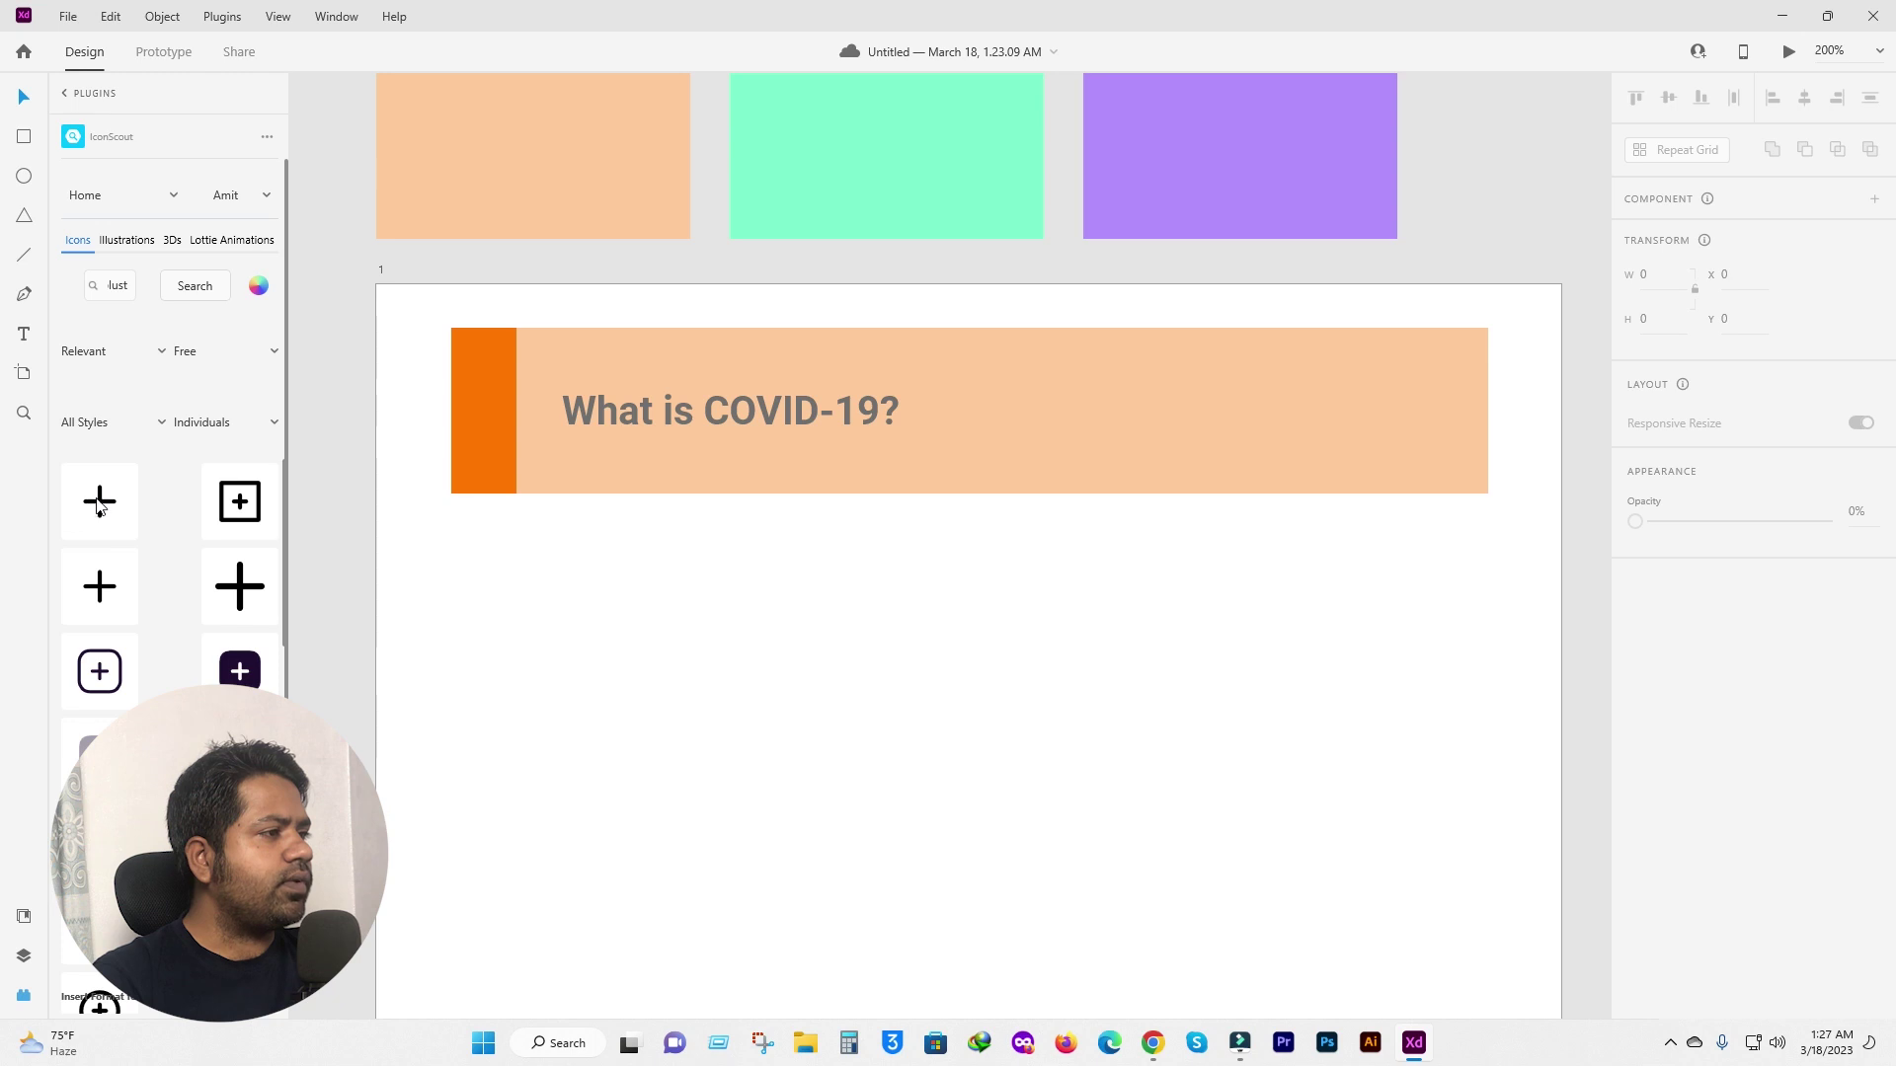
pyautogui.moveTo(97, 523)
pyautogui.mouseDown()
pyautogui.moveTo(1101, 643)
pyautogui.moveTo(1321, 564)
pyautogui.moveTo(1403, 678)
pyautogui.mouseUp()
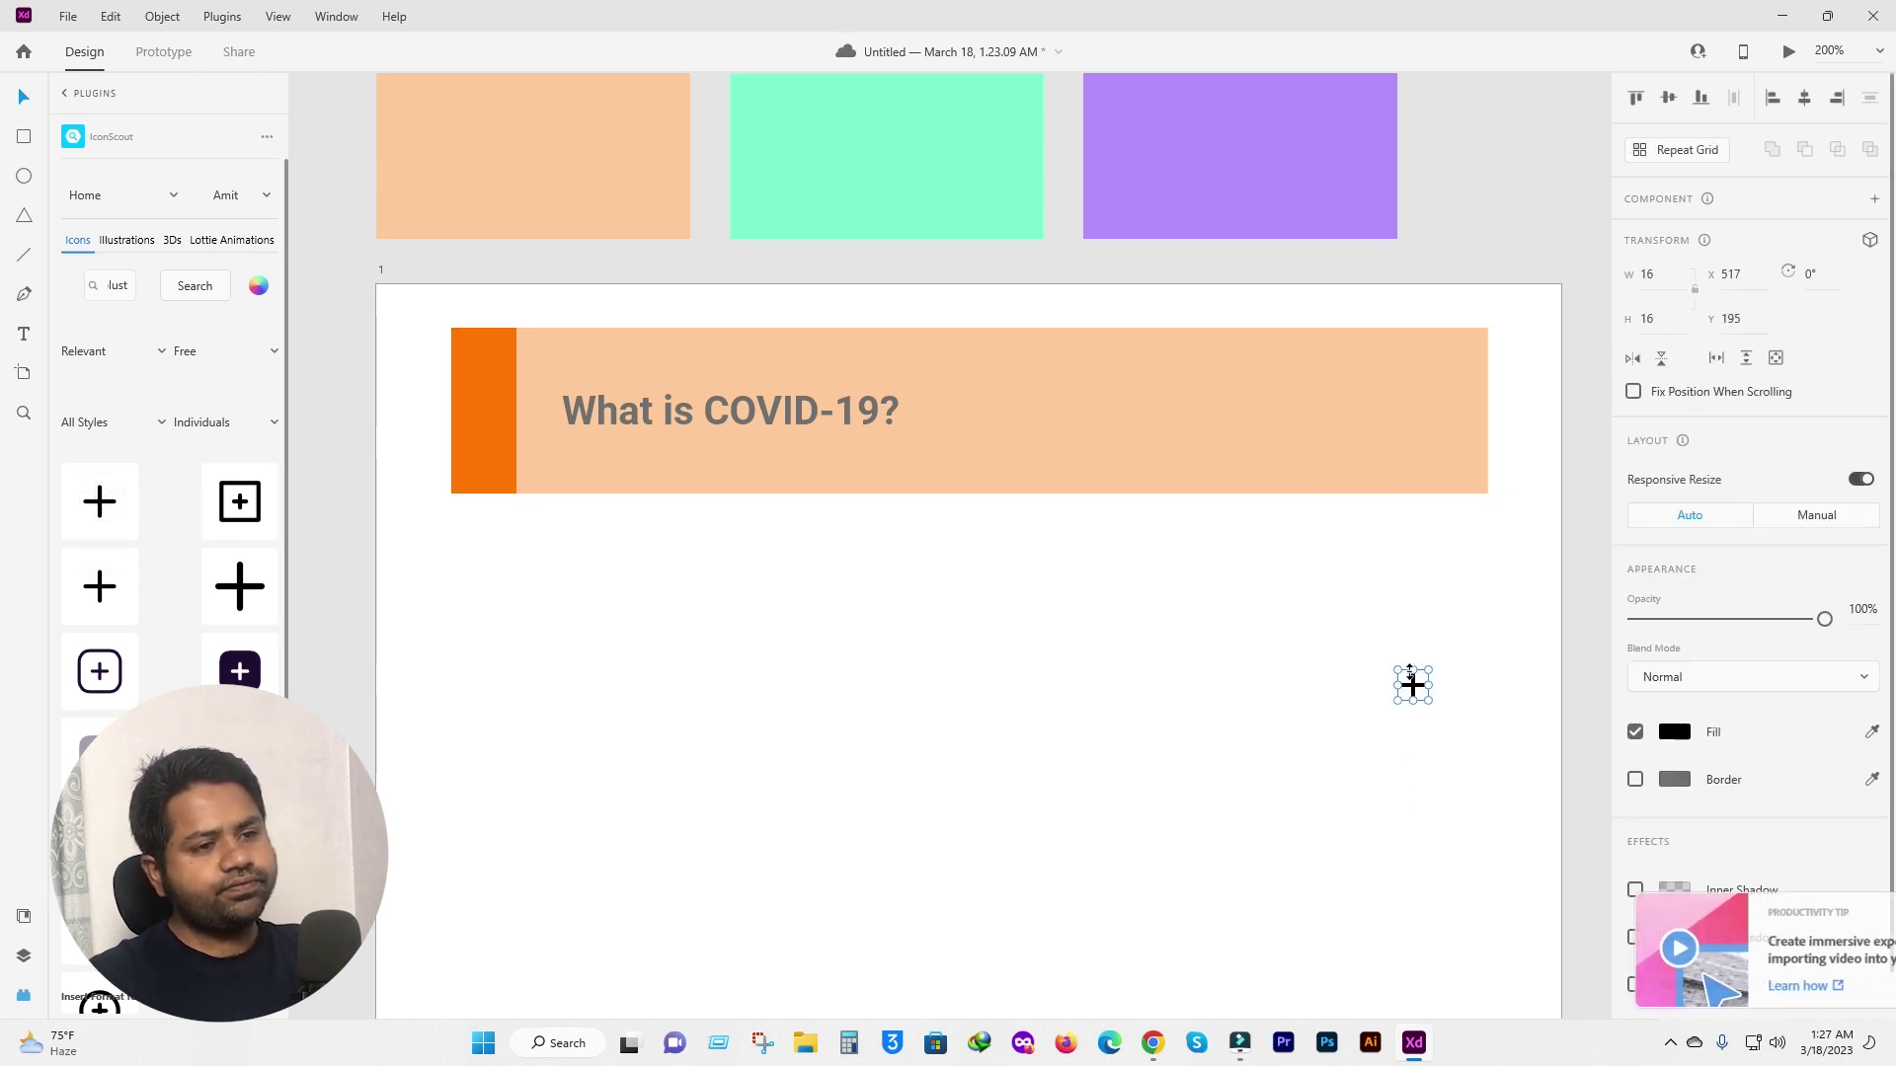
pyautogui.moveTo(1413, 685)
pyautogui.mouseDown()
pyautogui.moveTo(1433, 470)
pyautogui.moveTo(1418, 392)
pyautogui.mouseUp()
pyautogui.moveTo(1390, 308); pyautogui.dragTo(1441, 536)
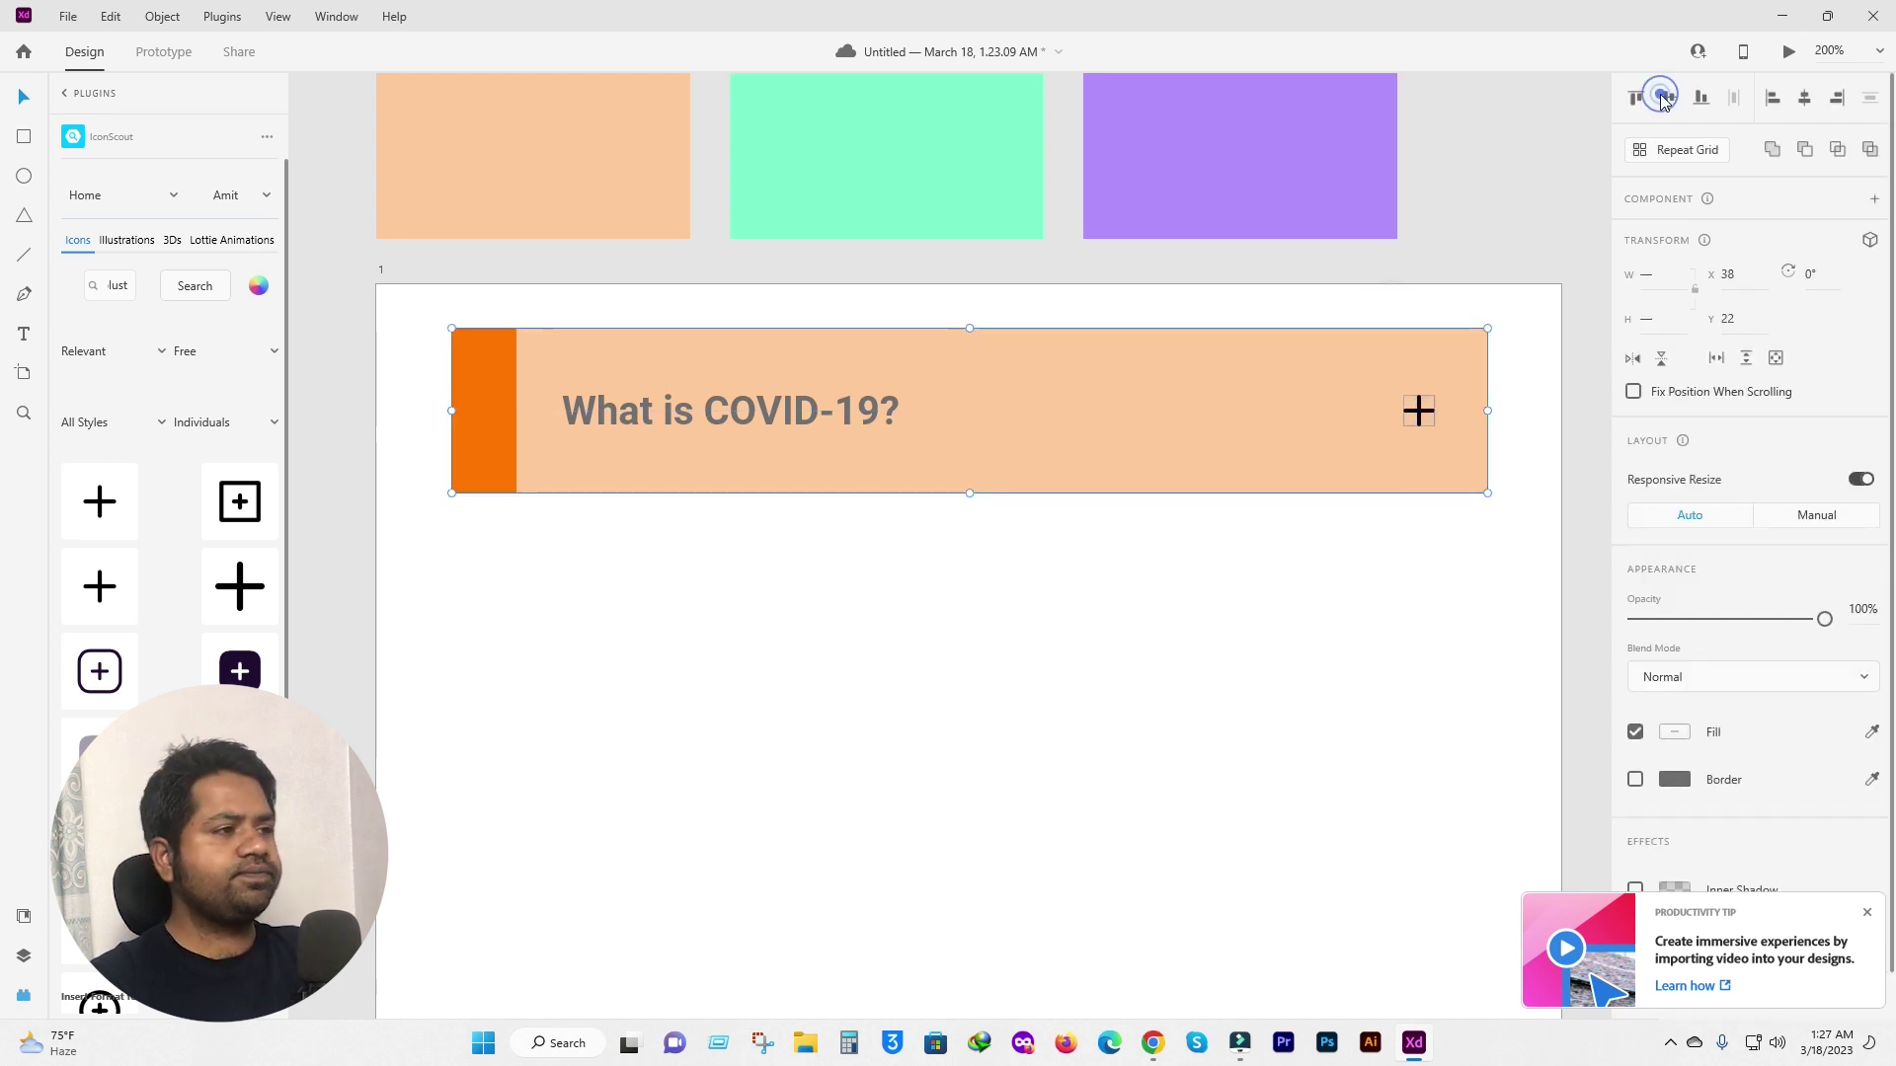
# Recolour the banner's plus icon from black to deep blue through its Fill colour picker.
pyautogui.doubleClick(1418, 412)
pyautogui.scroll(-1, 1699, 632)
pyautogui.click(1675, 684)
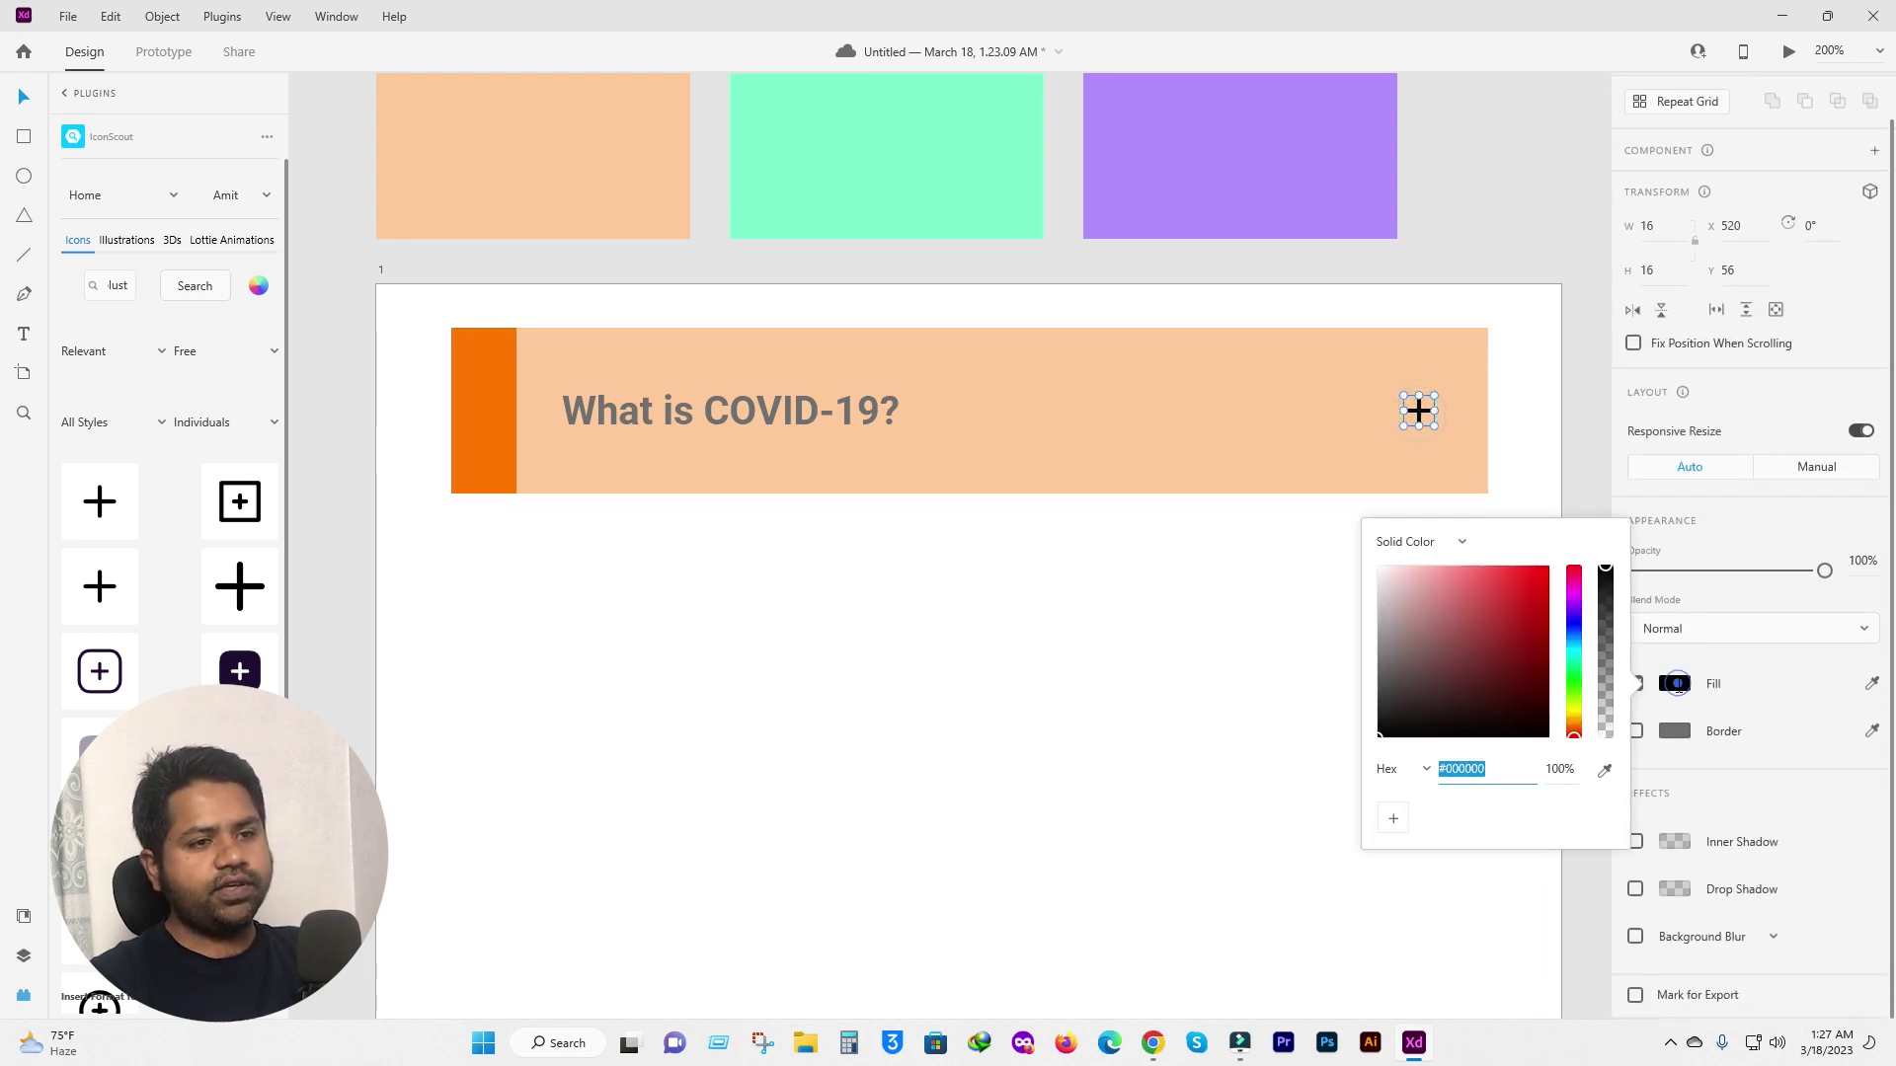
pyautogui.moveTo(1573, 731); pyautogui.dragTo(1574, 681)
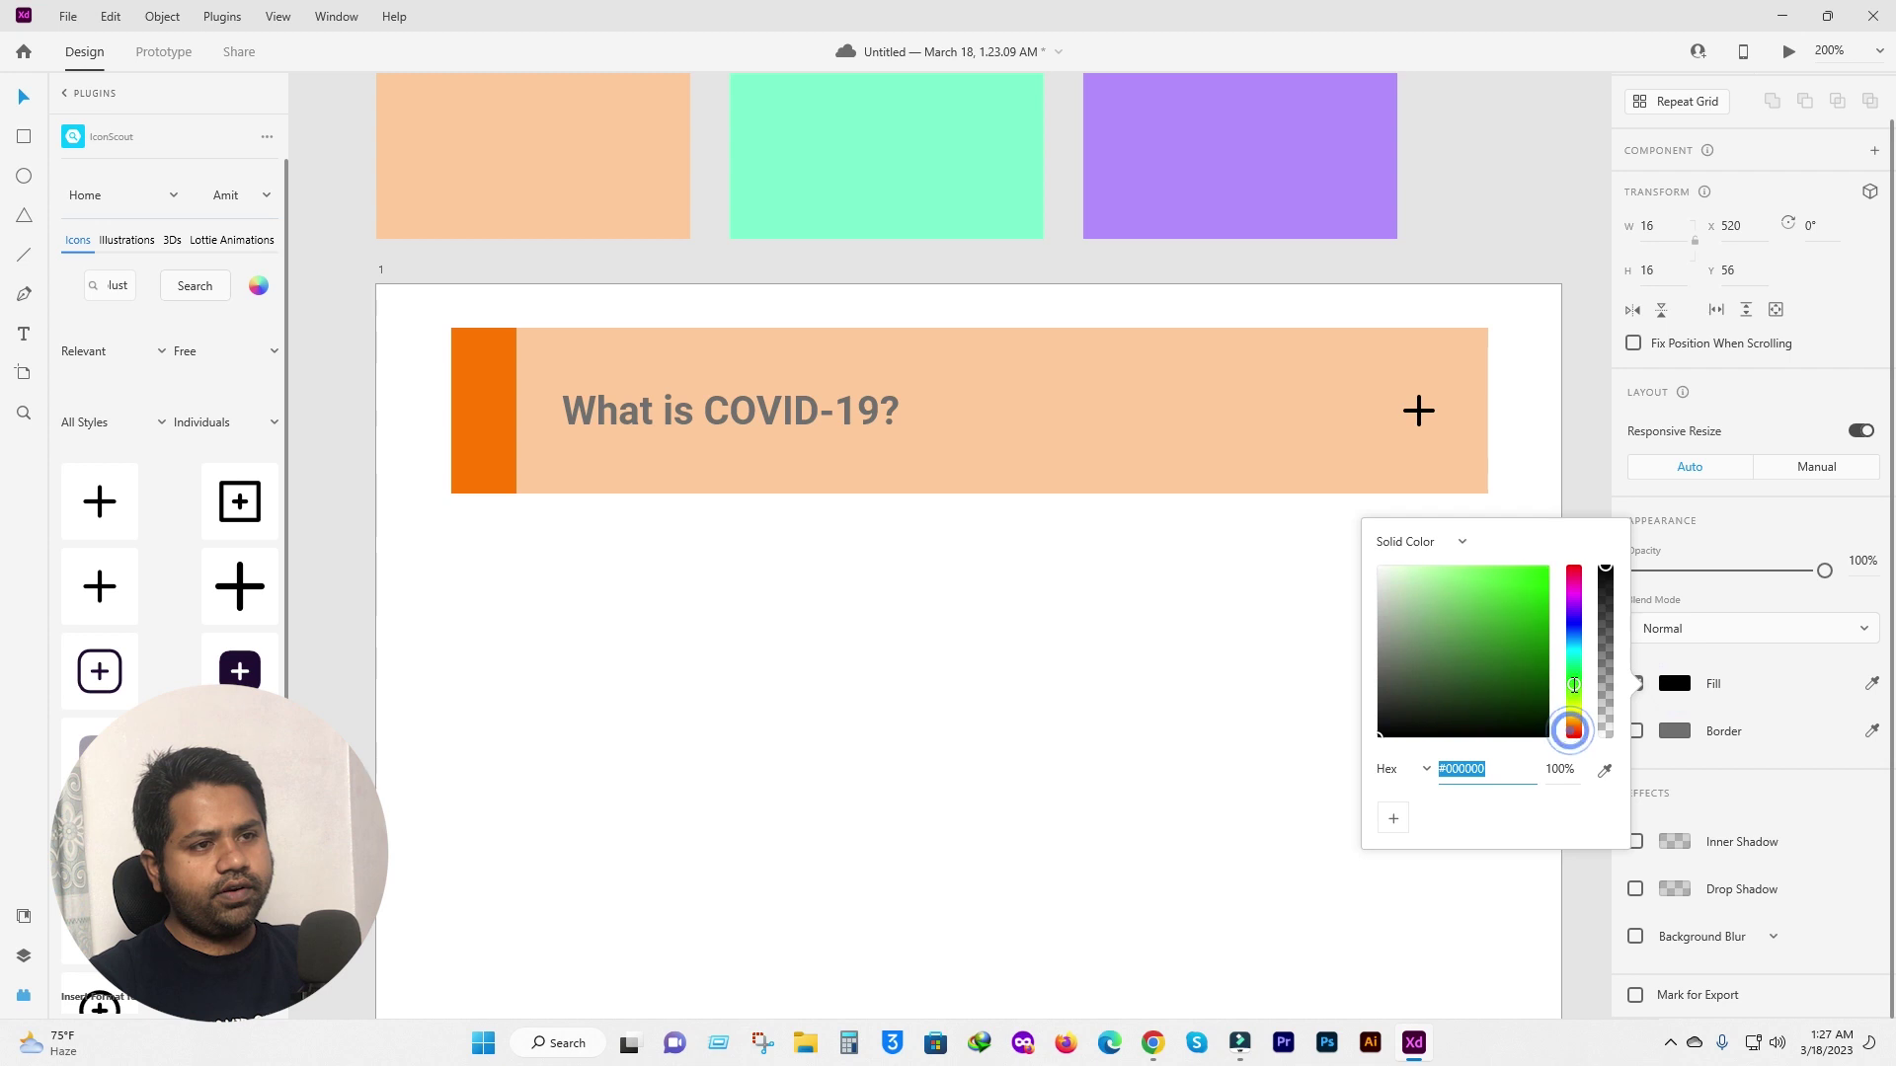
pyautogui.moveTo(1516, 618)
pyautogui.mouseDown()
pyautogui.moveTo(1519, 598)
pyautogui.moveTo(1448, 592)
pyautogui.moveTo(1504, 618)
pyautogui.mouseUp()
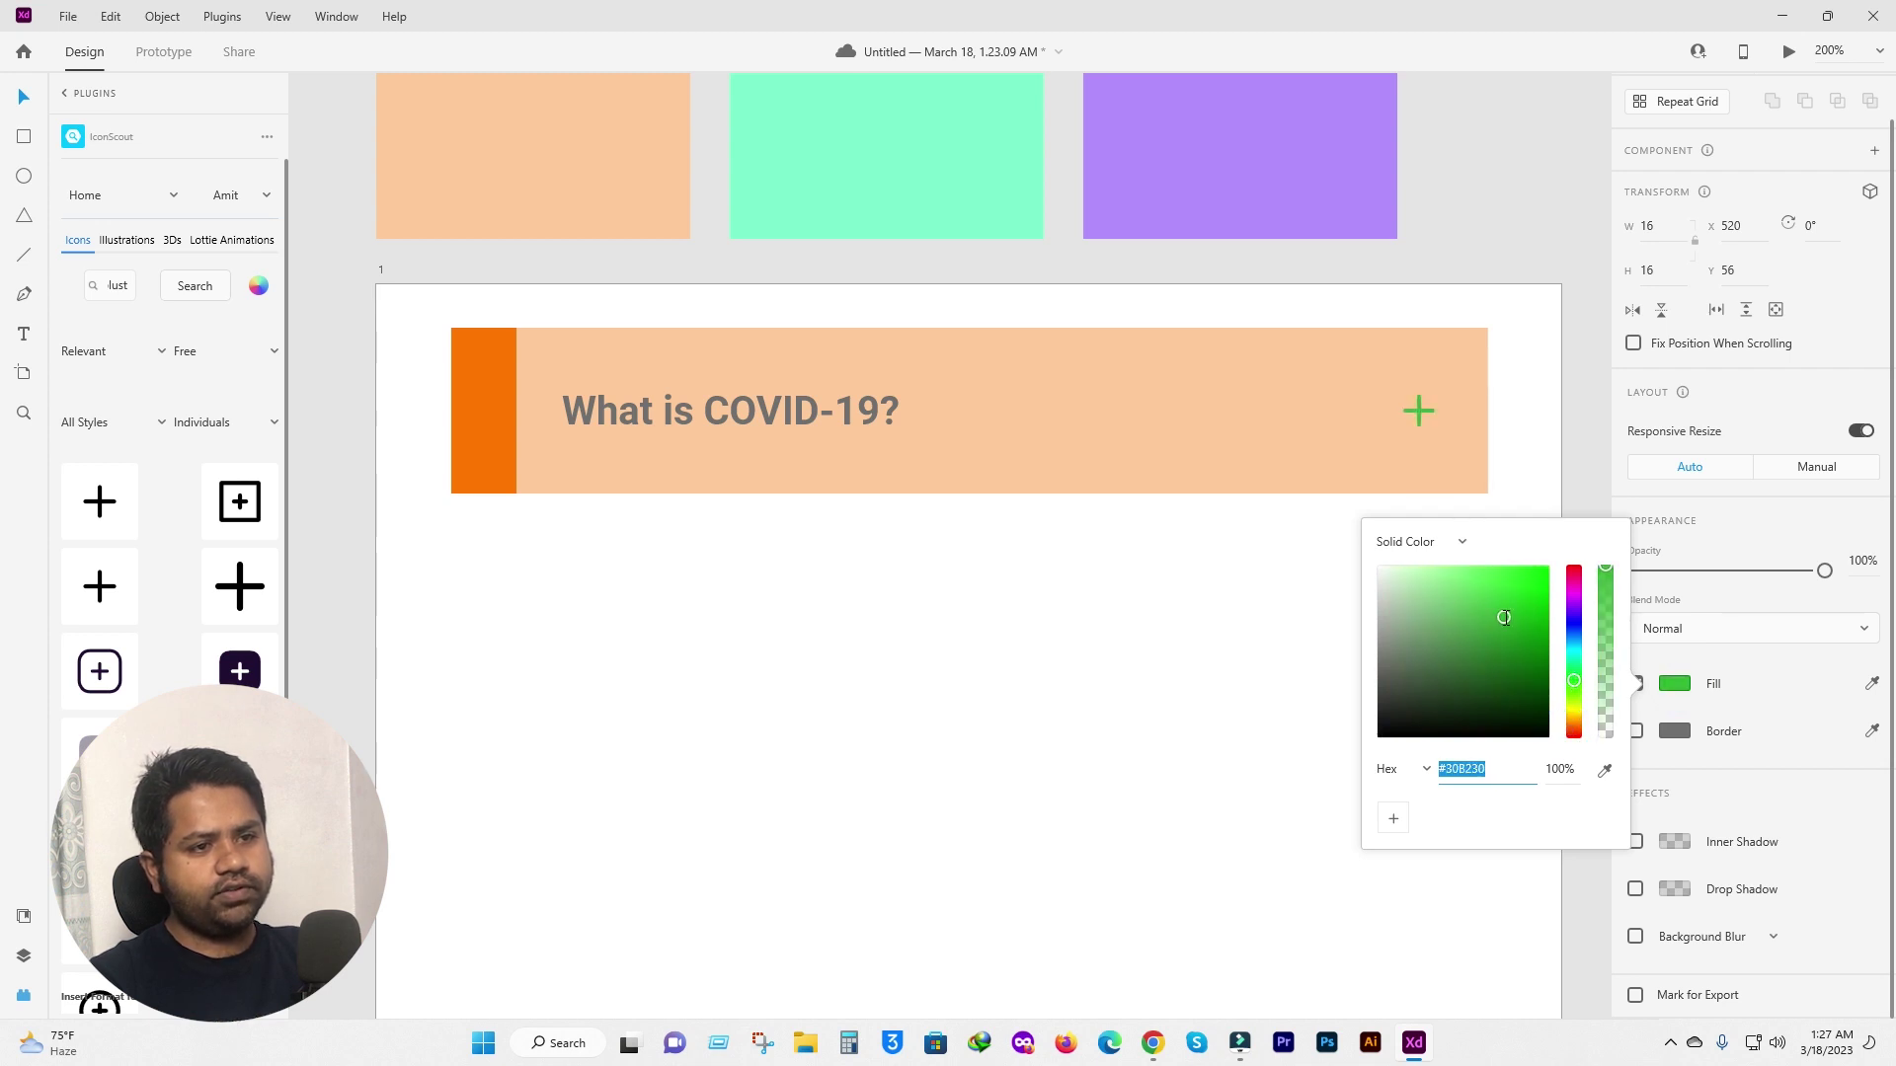
pyautogui.moveTo(1574, 683); pyautogui.dragTo(1574, 623)
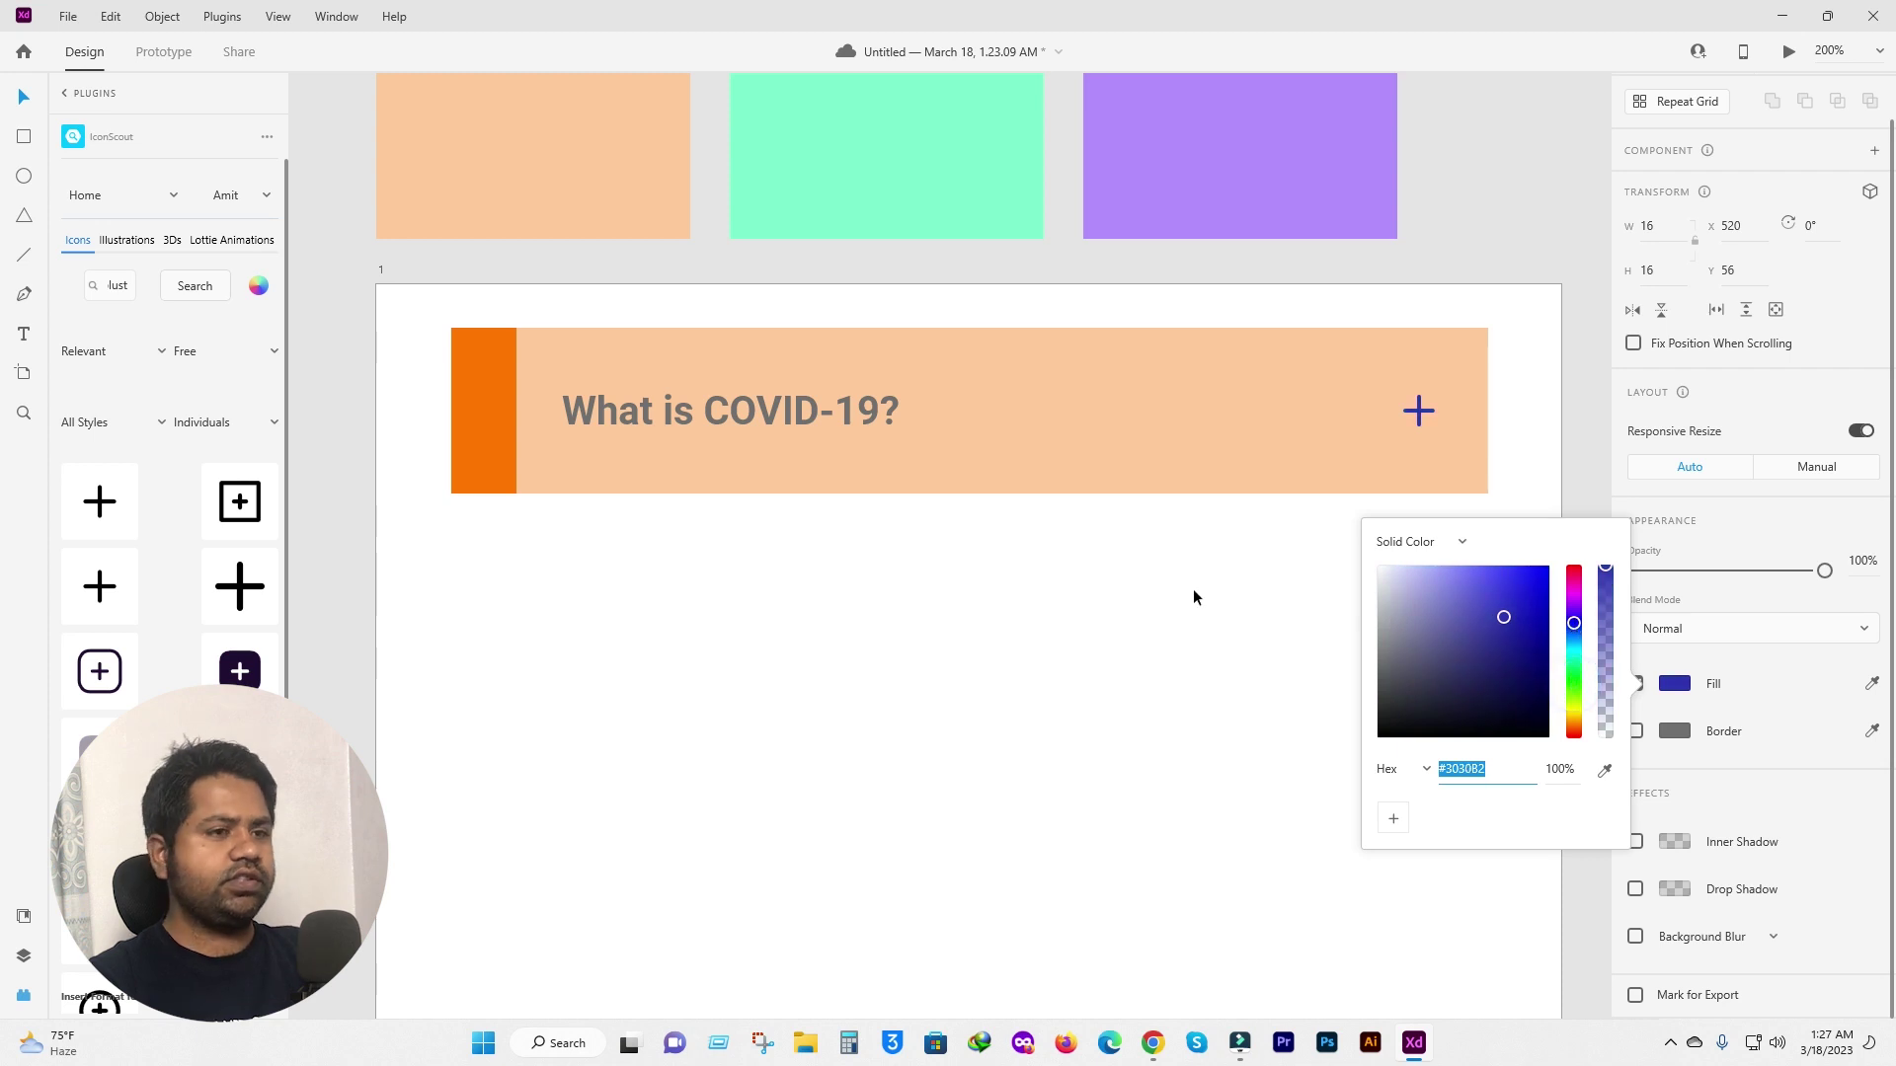
pyautogui.click(1165, 595)
pyautogui.keyDown('alt'); pyautogui.click(1139, 602); pyautogui.keyUp('alt')
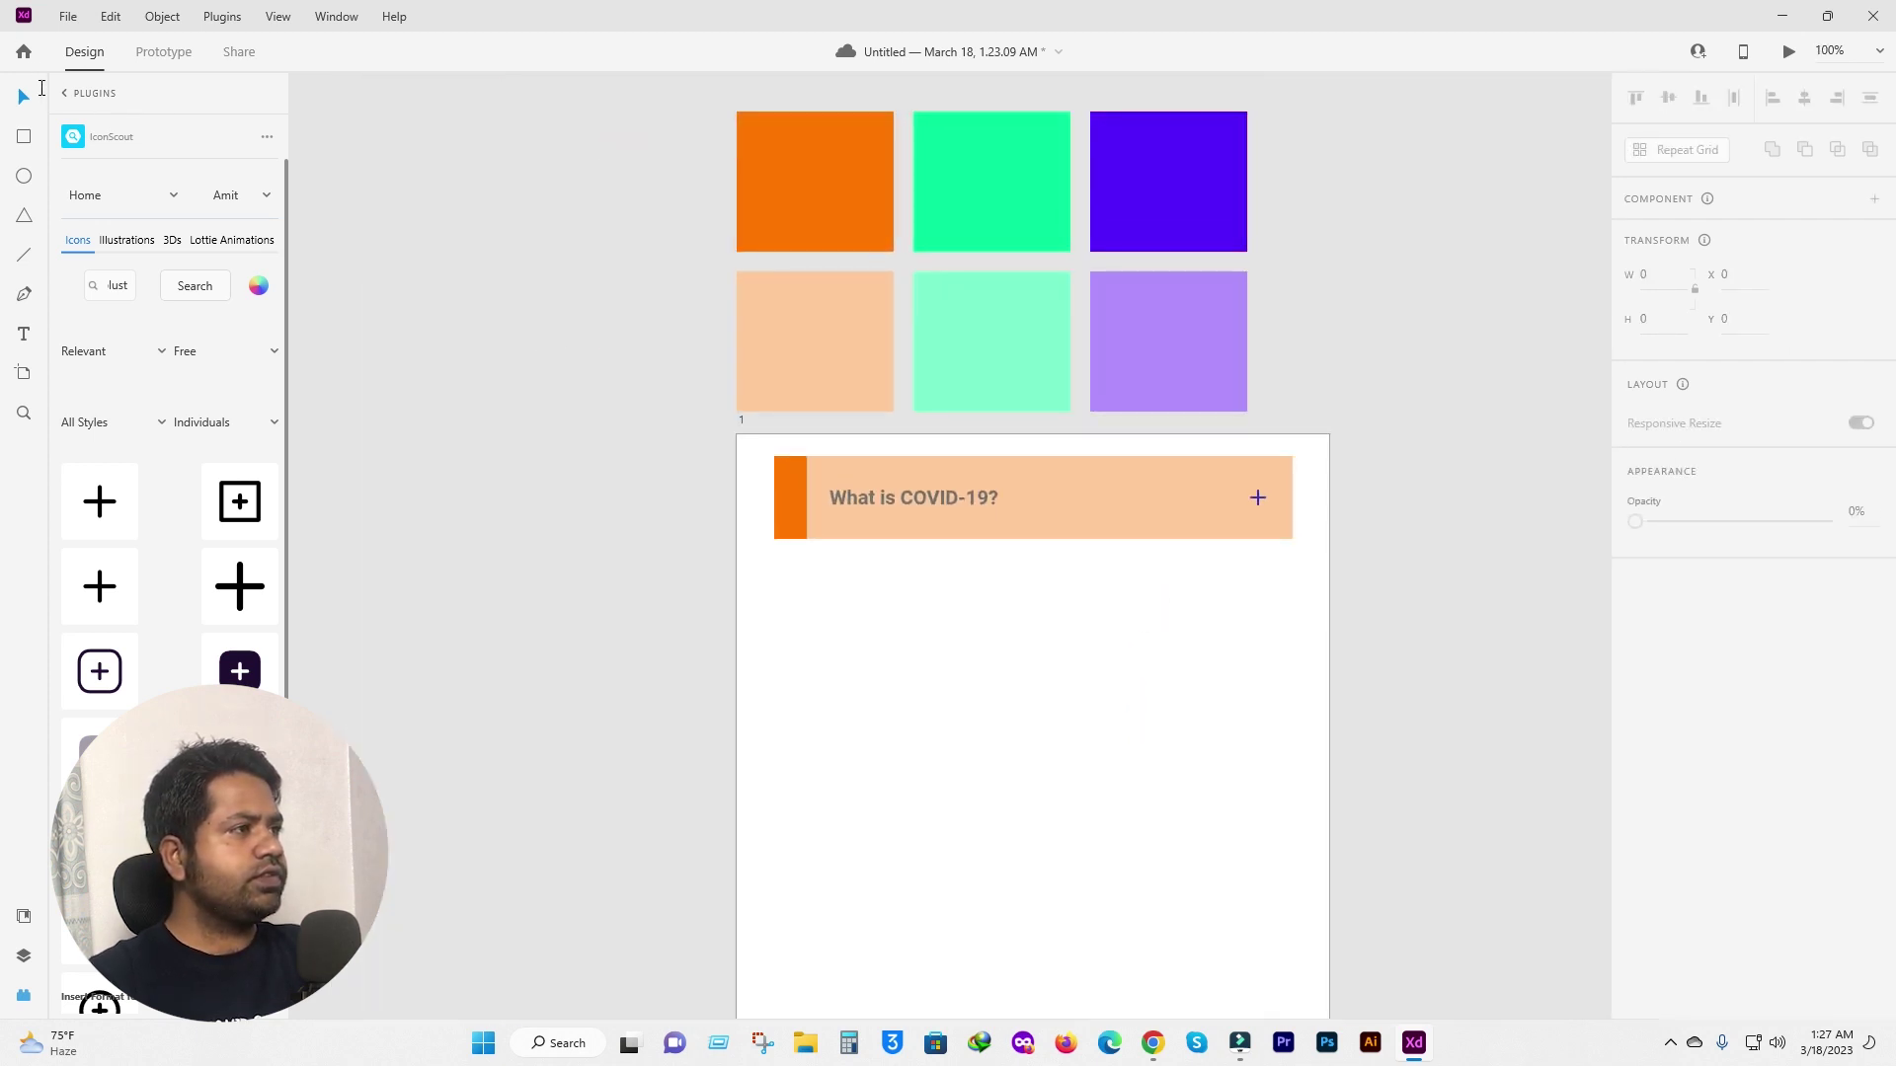
# Repeat the What is COVID-19? banner into three rows with Repeat Grid, then ungroup the grid.
pyautogui.click(63, 92)
pyautogui.moveTo(1224, 617); pyautogui.dragTo(1030, 438)
pyautogui.click(1030, 439)
pyautogui.moveTo(914, 445); pyautogui.dragTo(1181, 474)
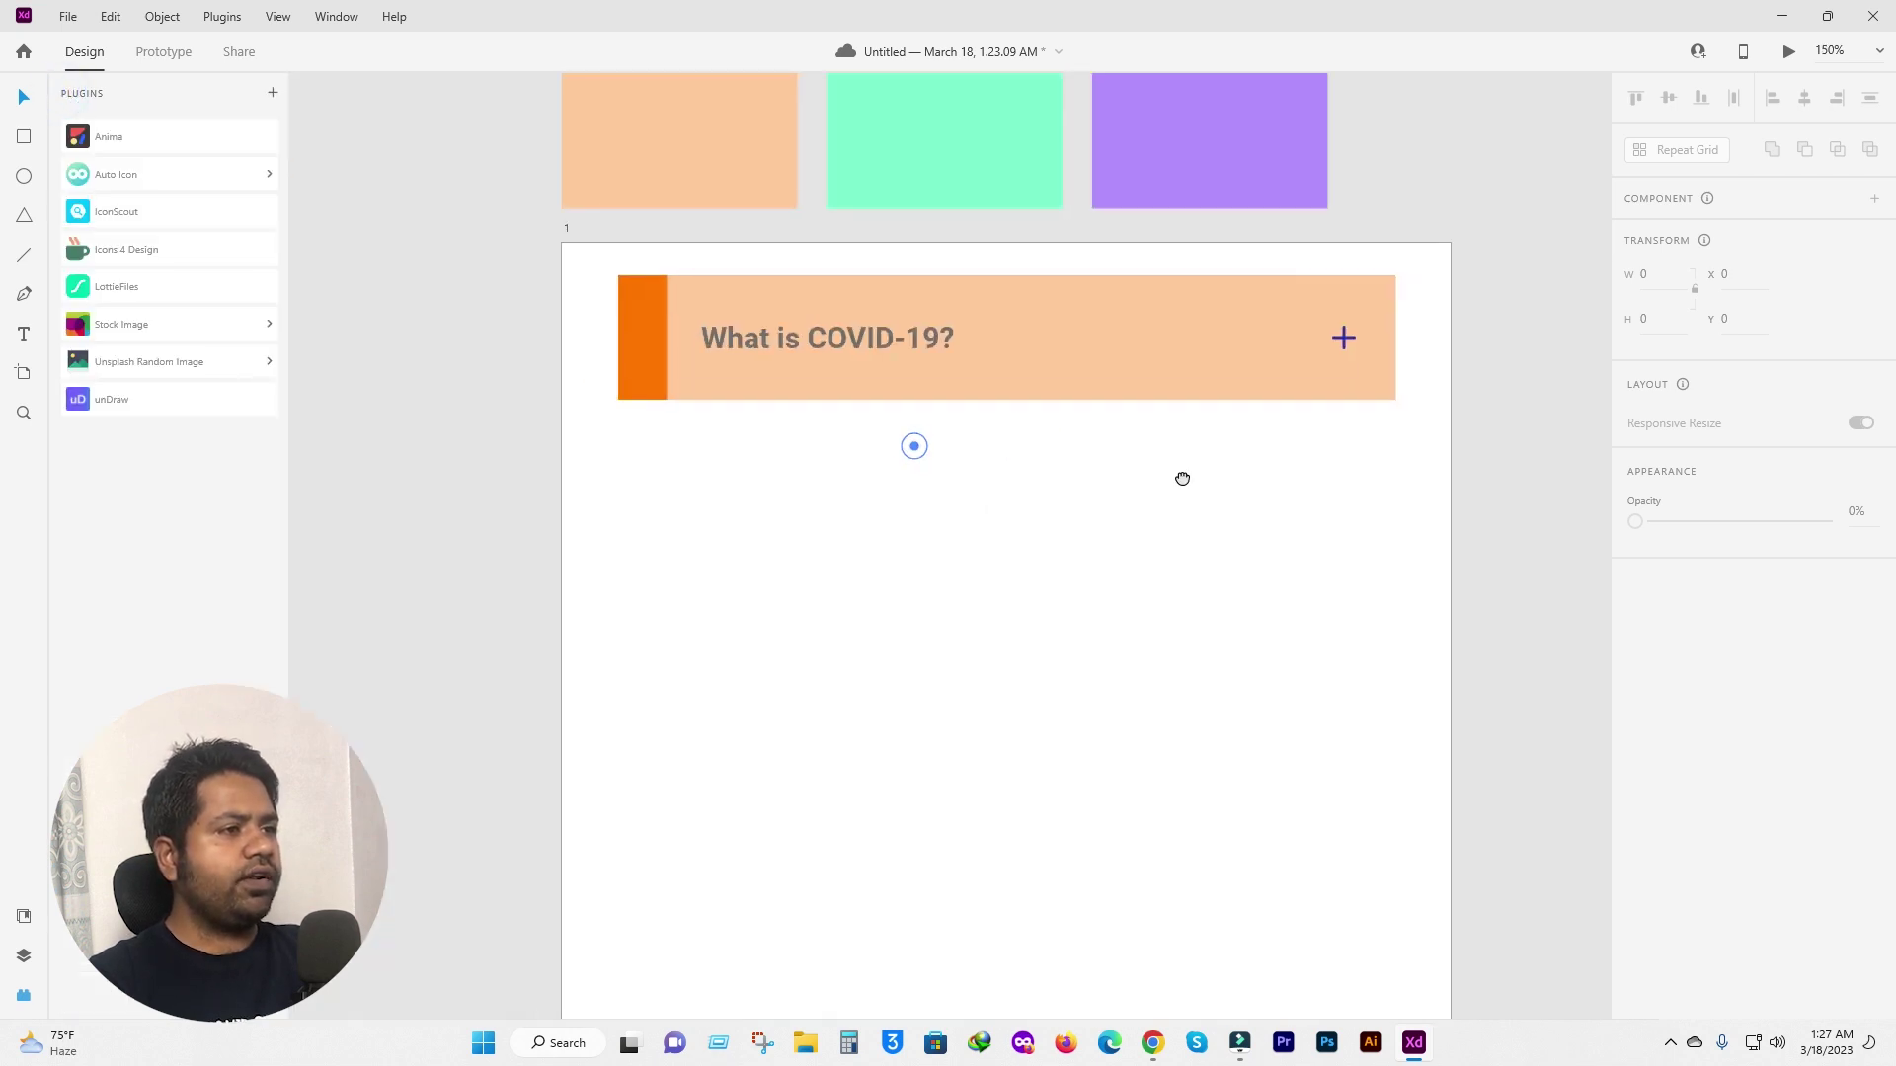
pyautogui.moveTo(599, 311)
pyautogui.mouseDown()
pyautogui.moveTo(1135, 453)
pyautogui.moveTo(1408, 488)
pyautogui.mouseUp()
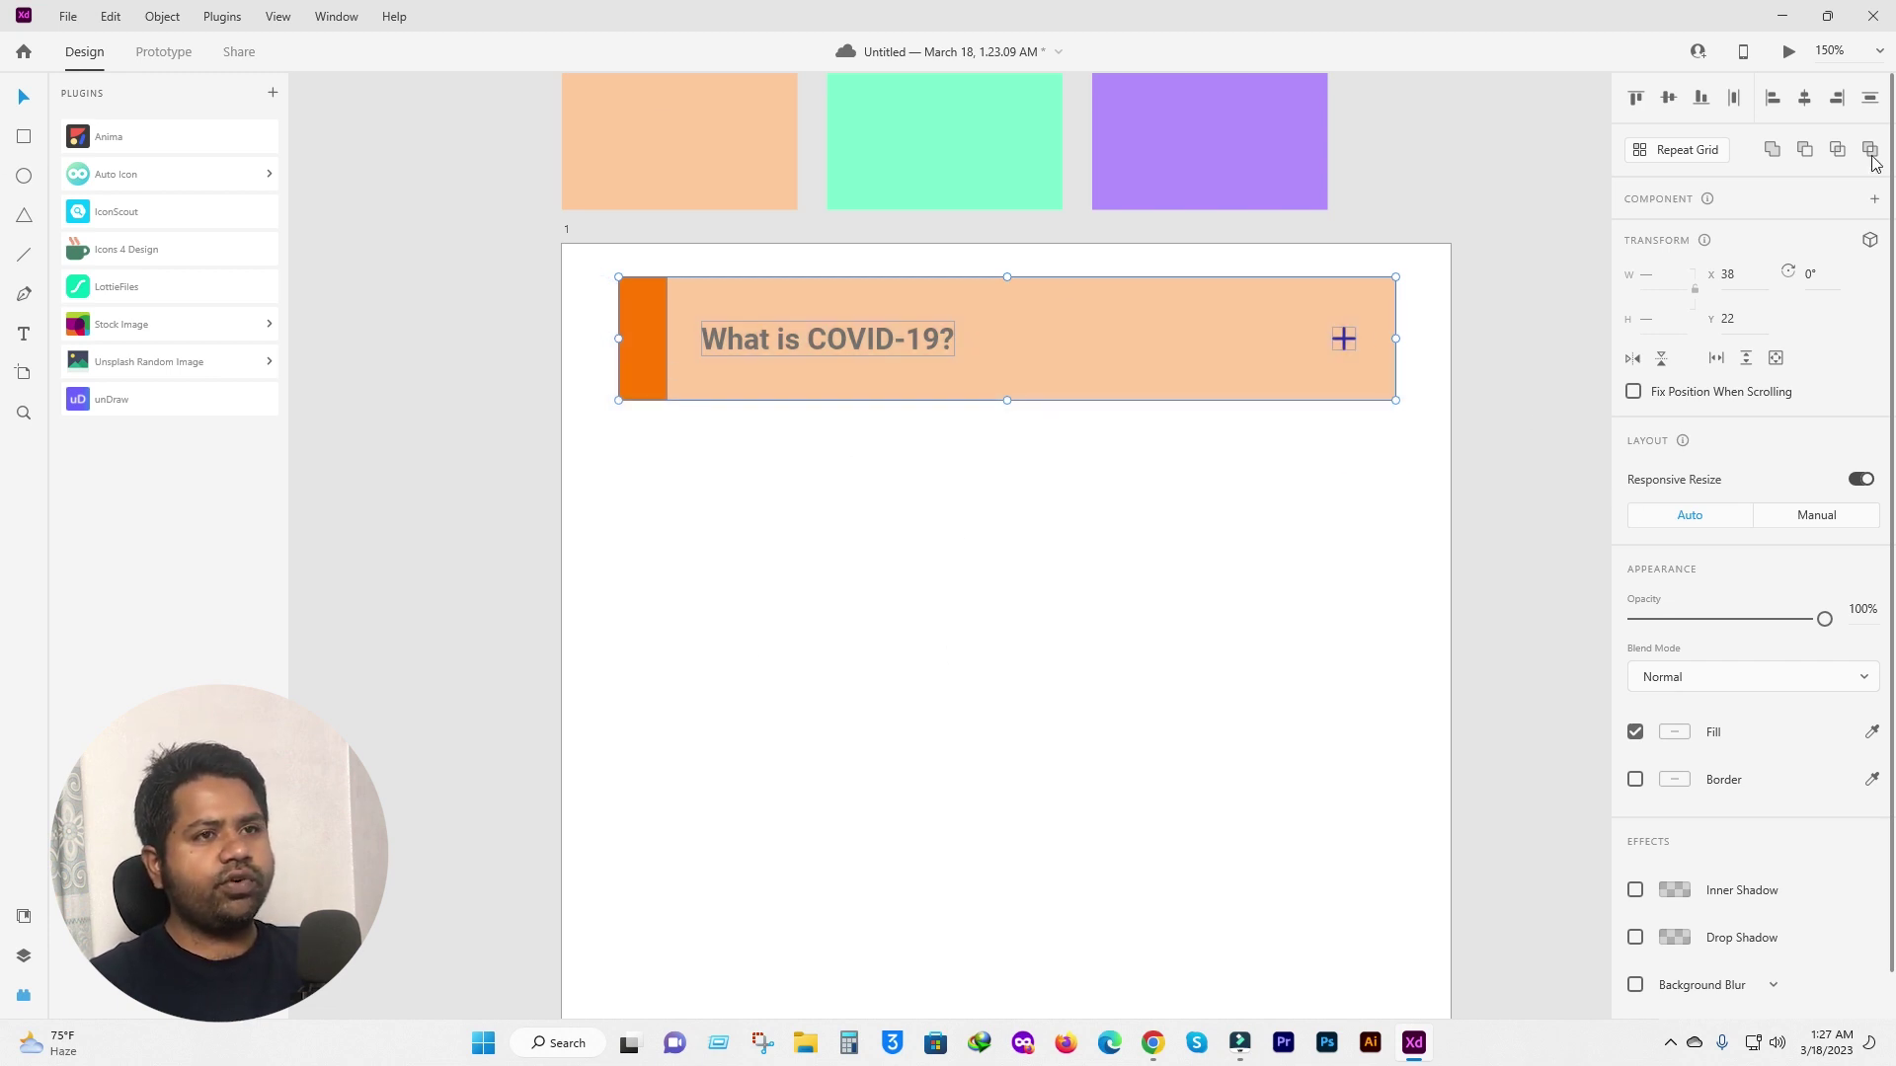
pyautogui.click(1703, 156)
pyautogui.moveTo(1016, 400); pyautogui.dragTo(1026, 732)
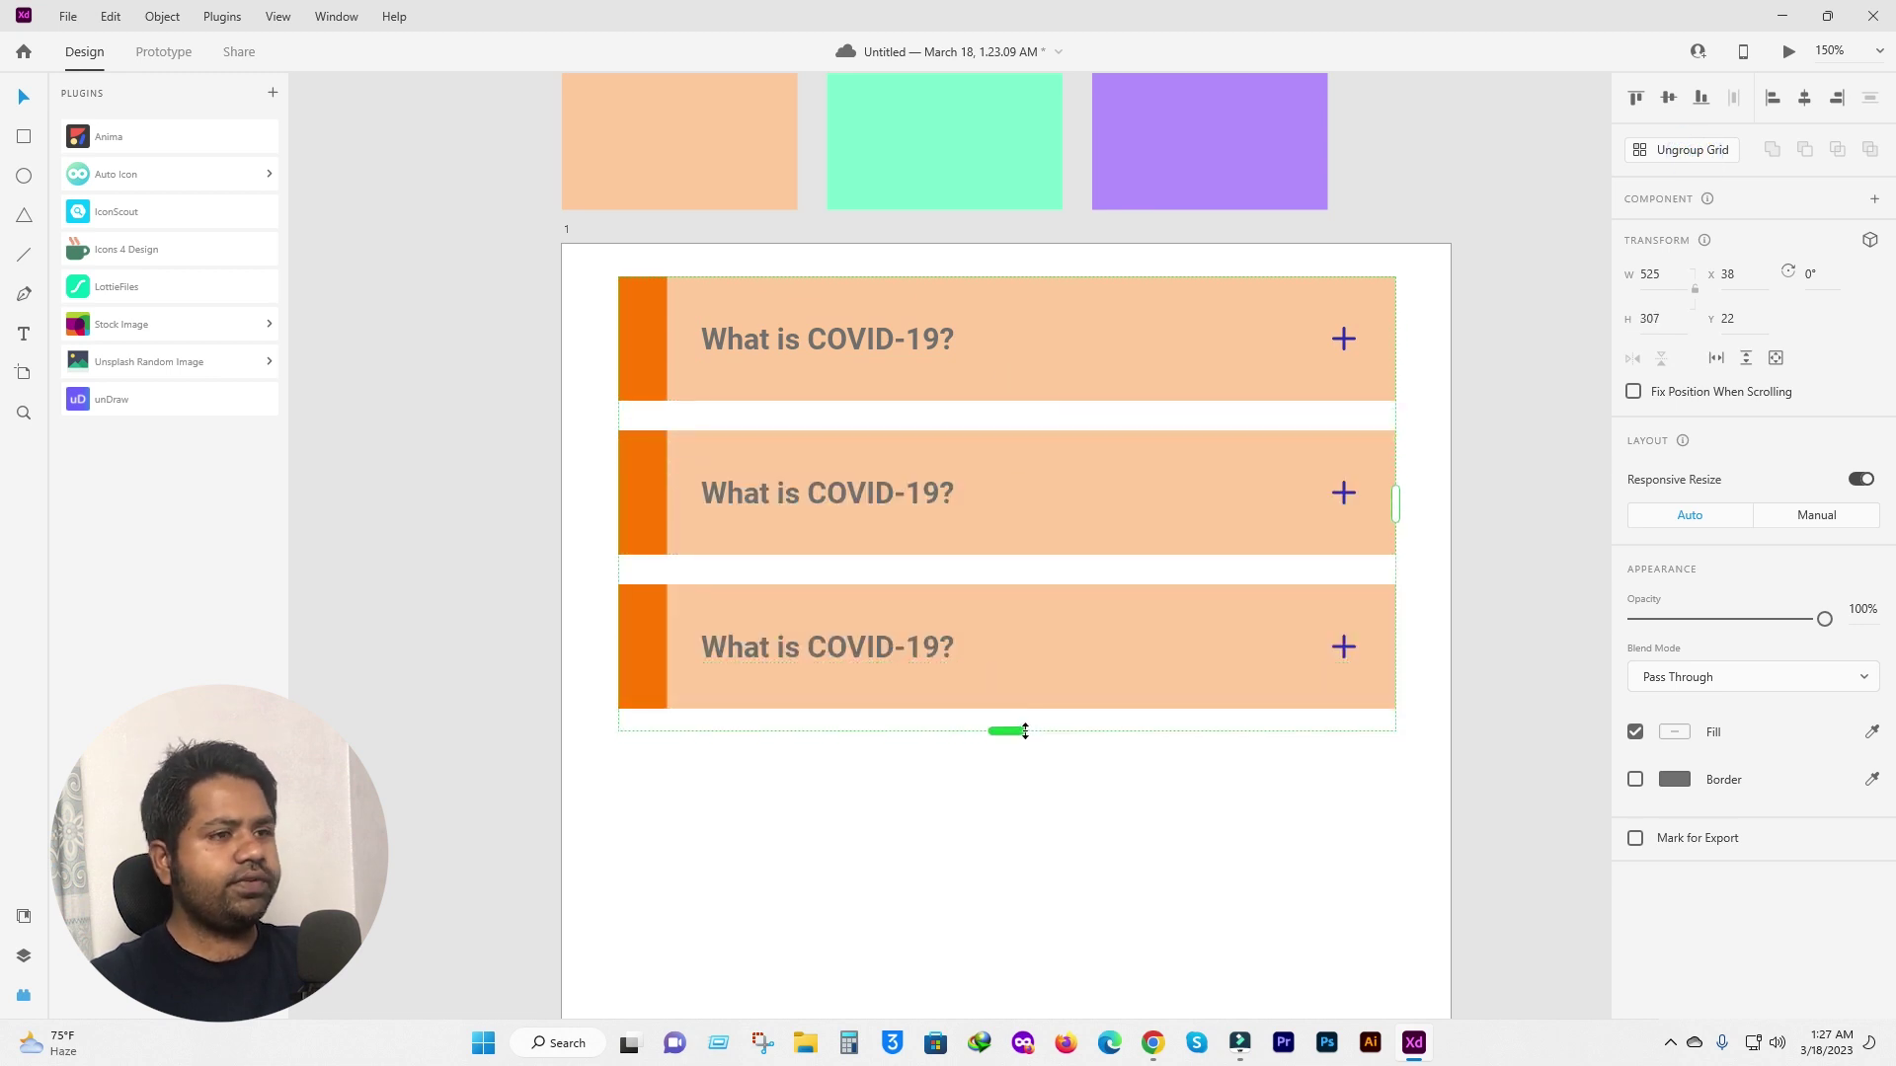
pyautogui.click(1682, 151)
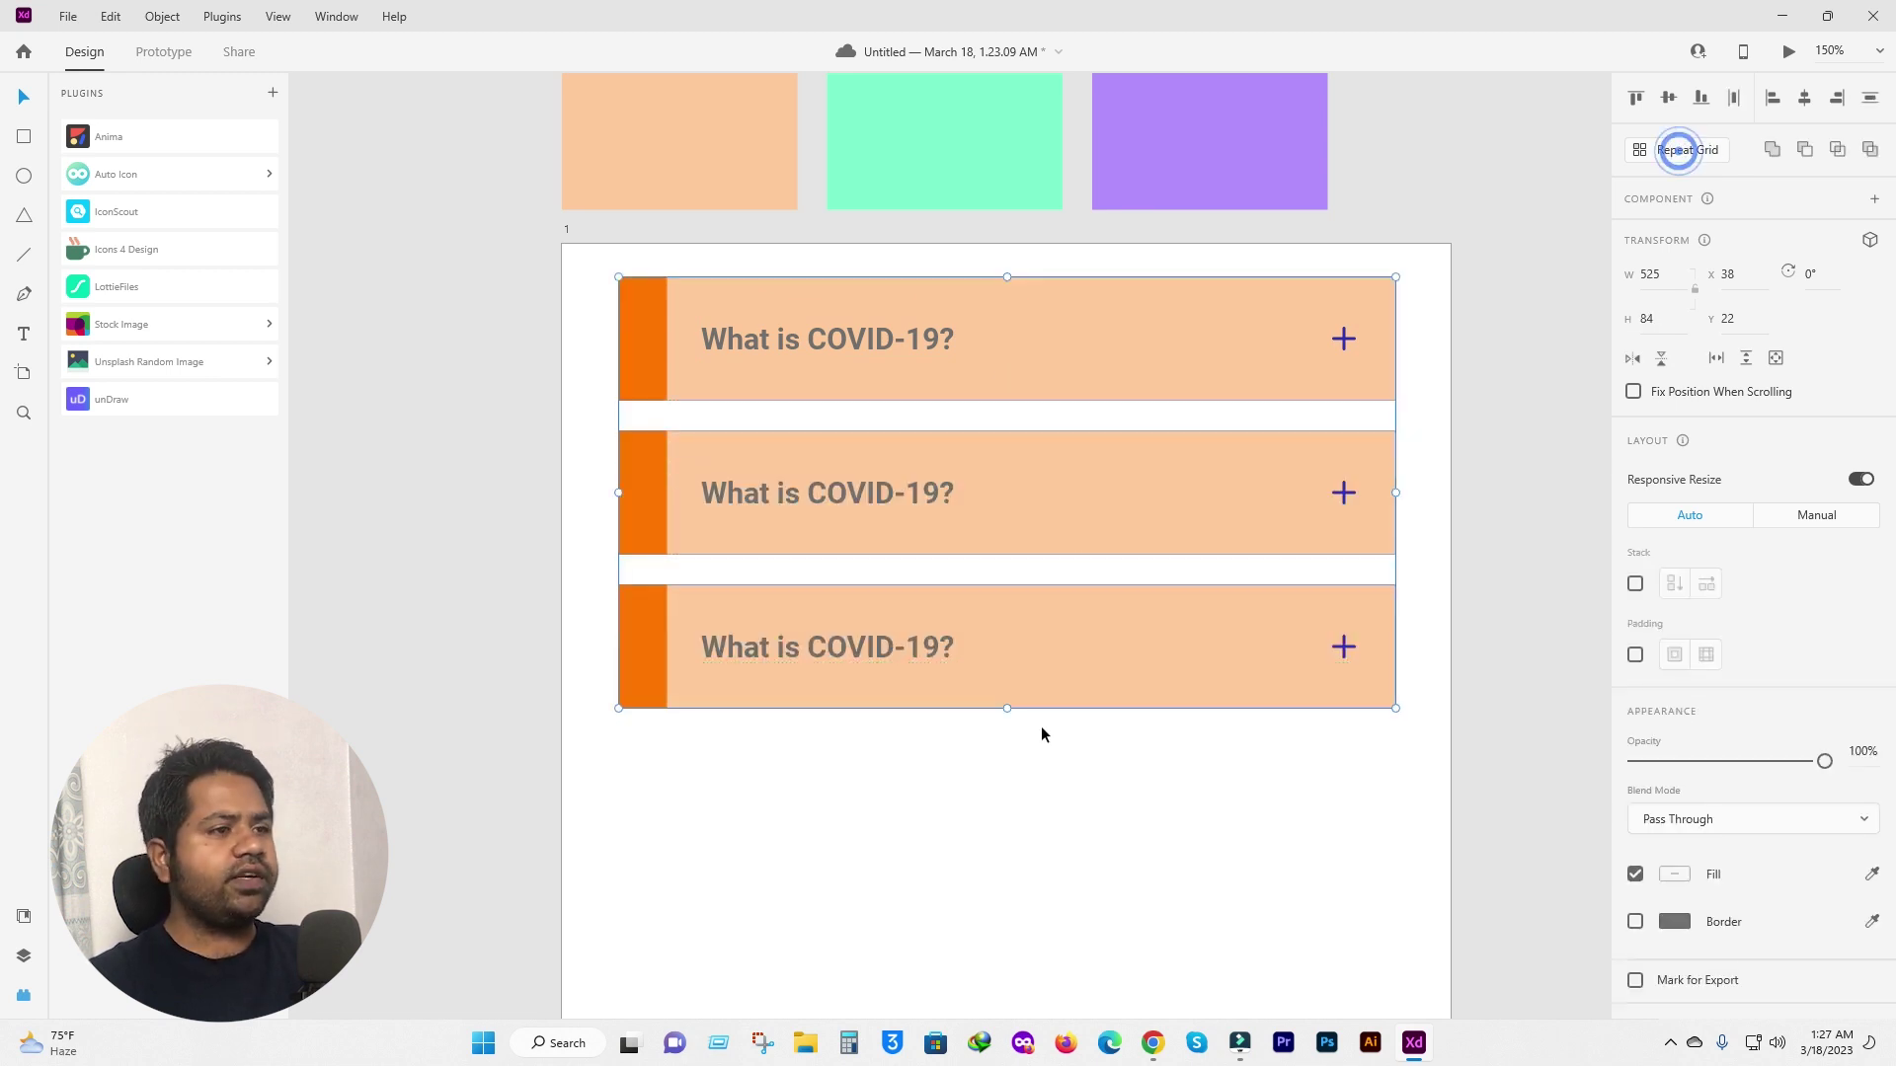
pyautogui.click(969, 751)
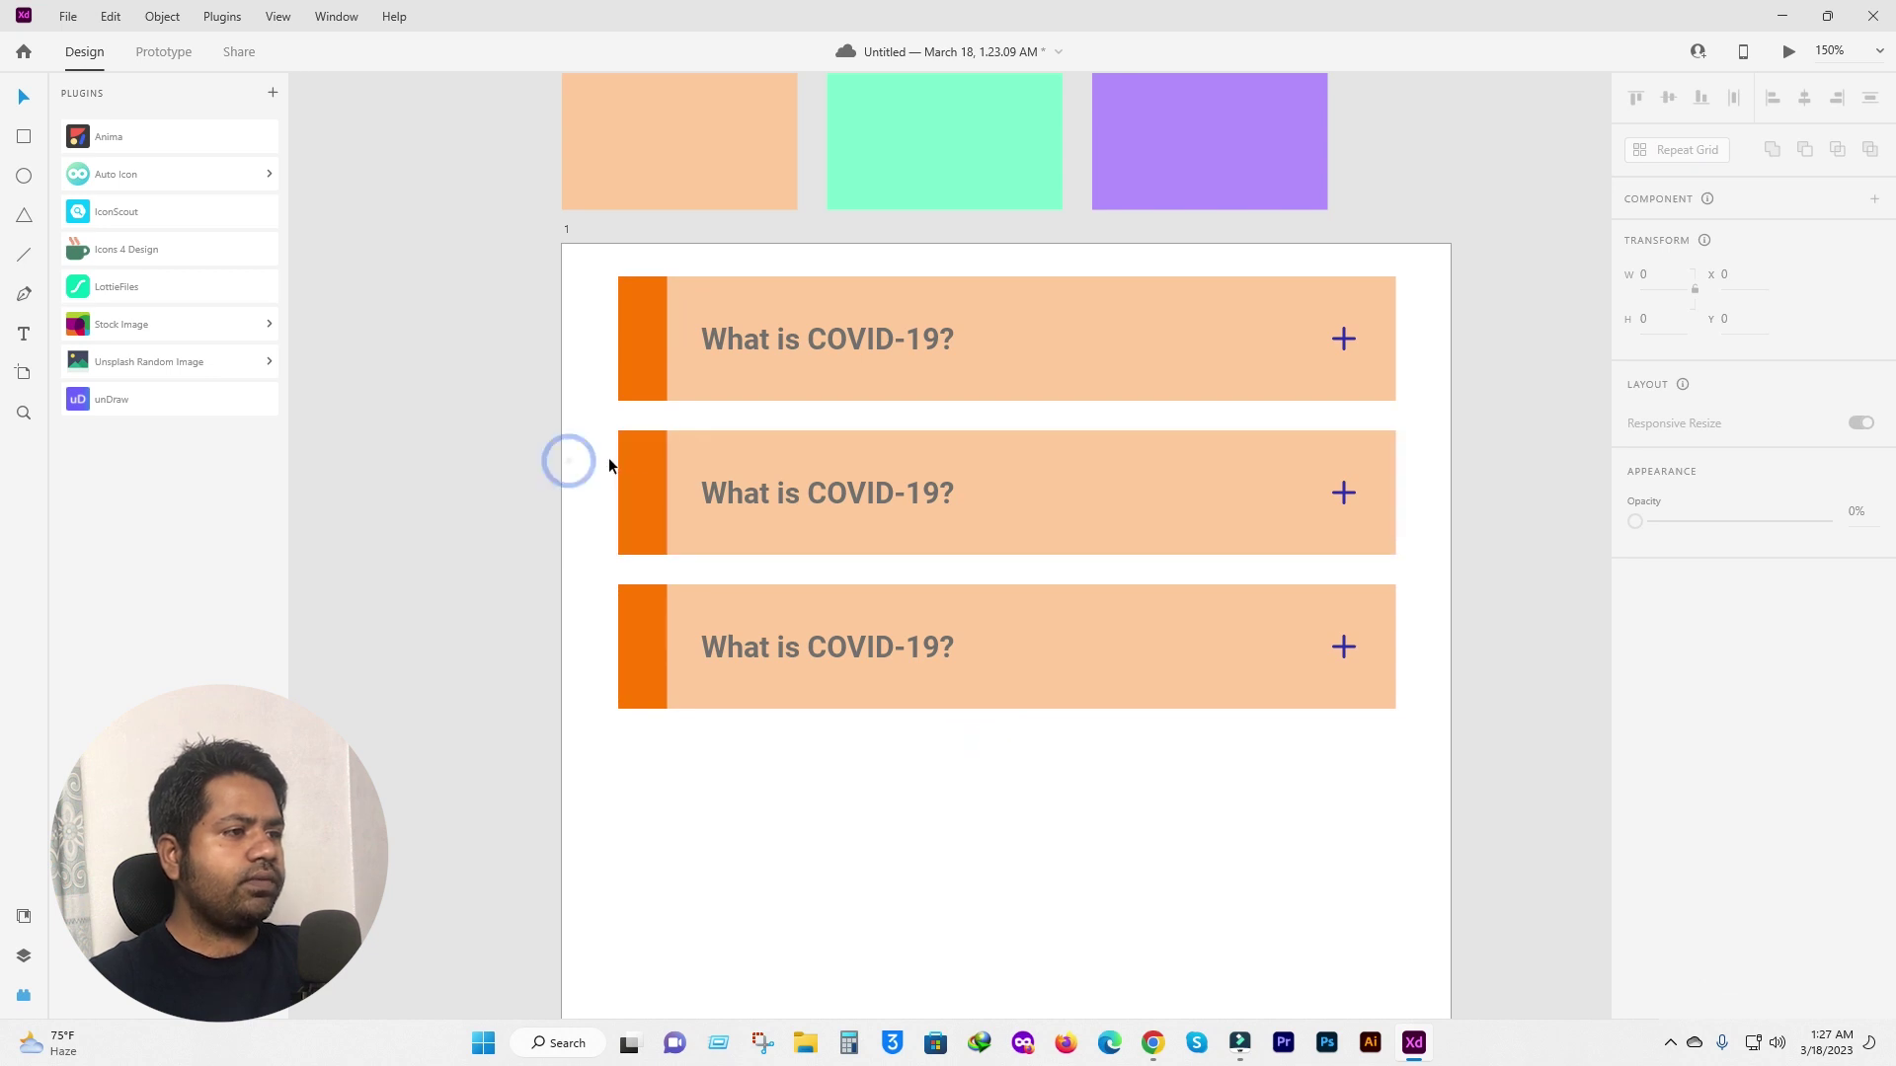
# Nudge the second and third banners up so the three rows sit flush.
pyautogui.moveTo(608, 458); pyautogui.dragTo(970, 541)
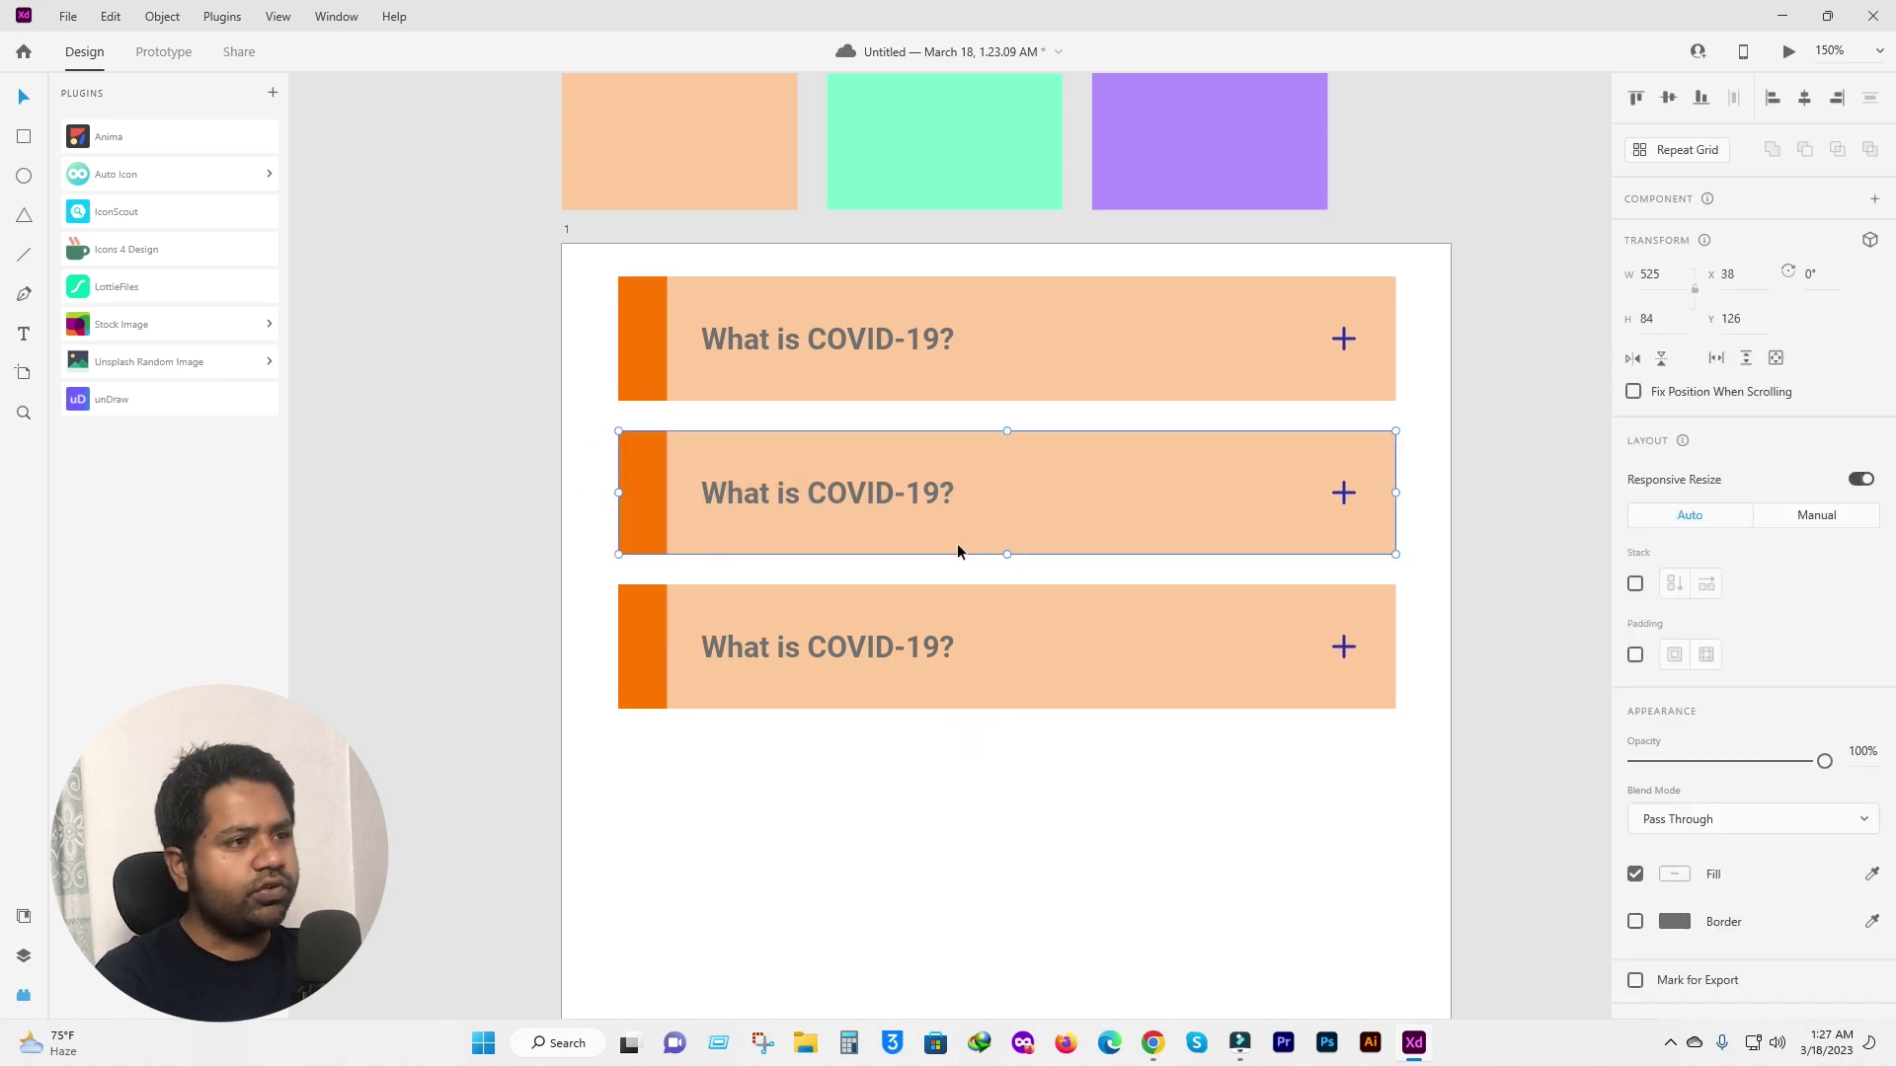
pyautogui.hotkey('shift', 'Up')
pyautogui.hotkey('shift', 'Up')
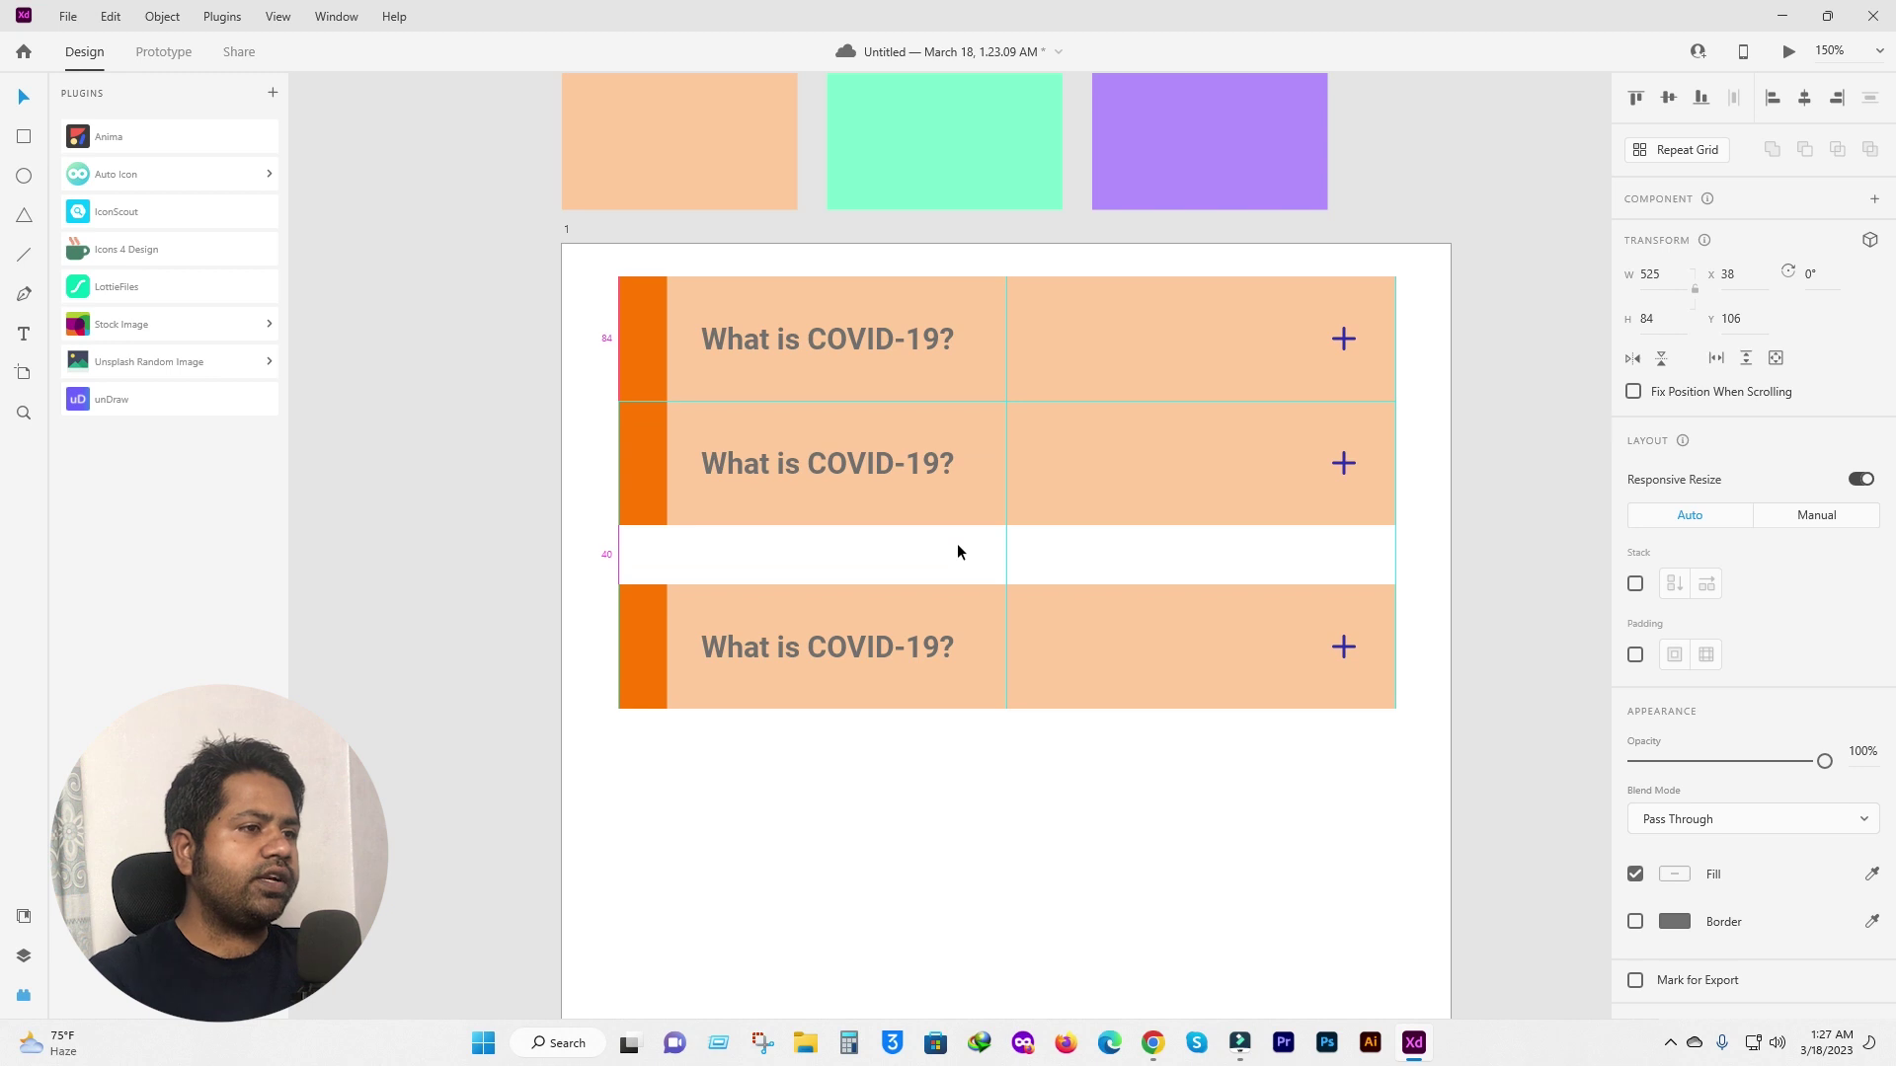
pyautogui.click(579, 554)
pyautogui.moveTo(605, 555); pyautogui.dragTo(1008, 794)
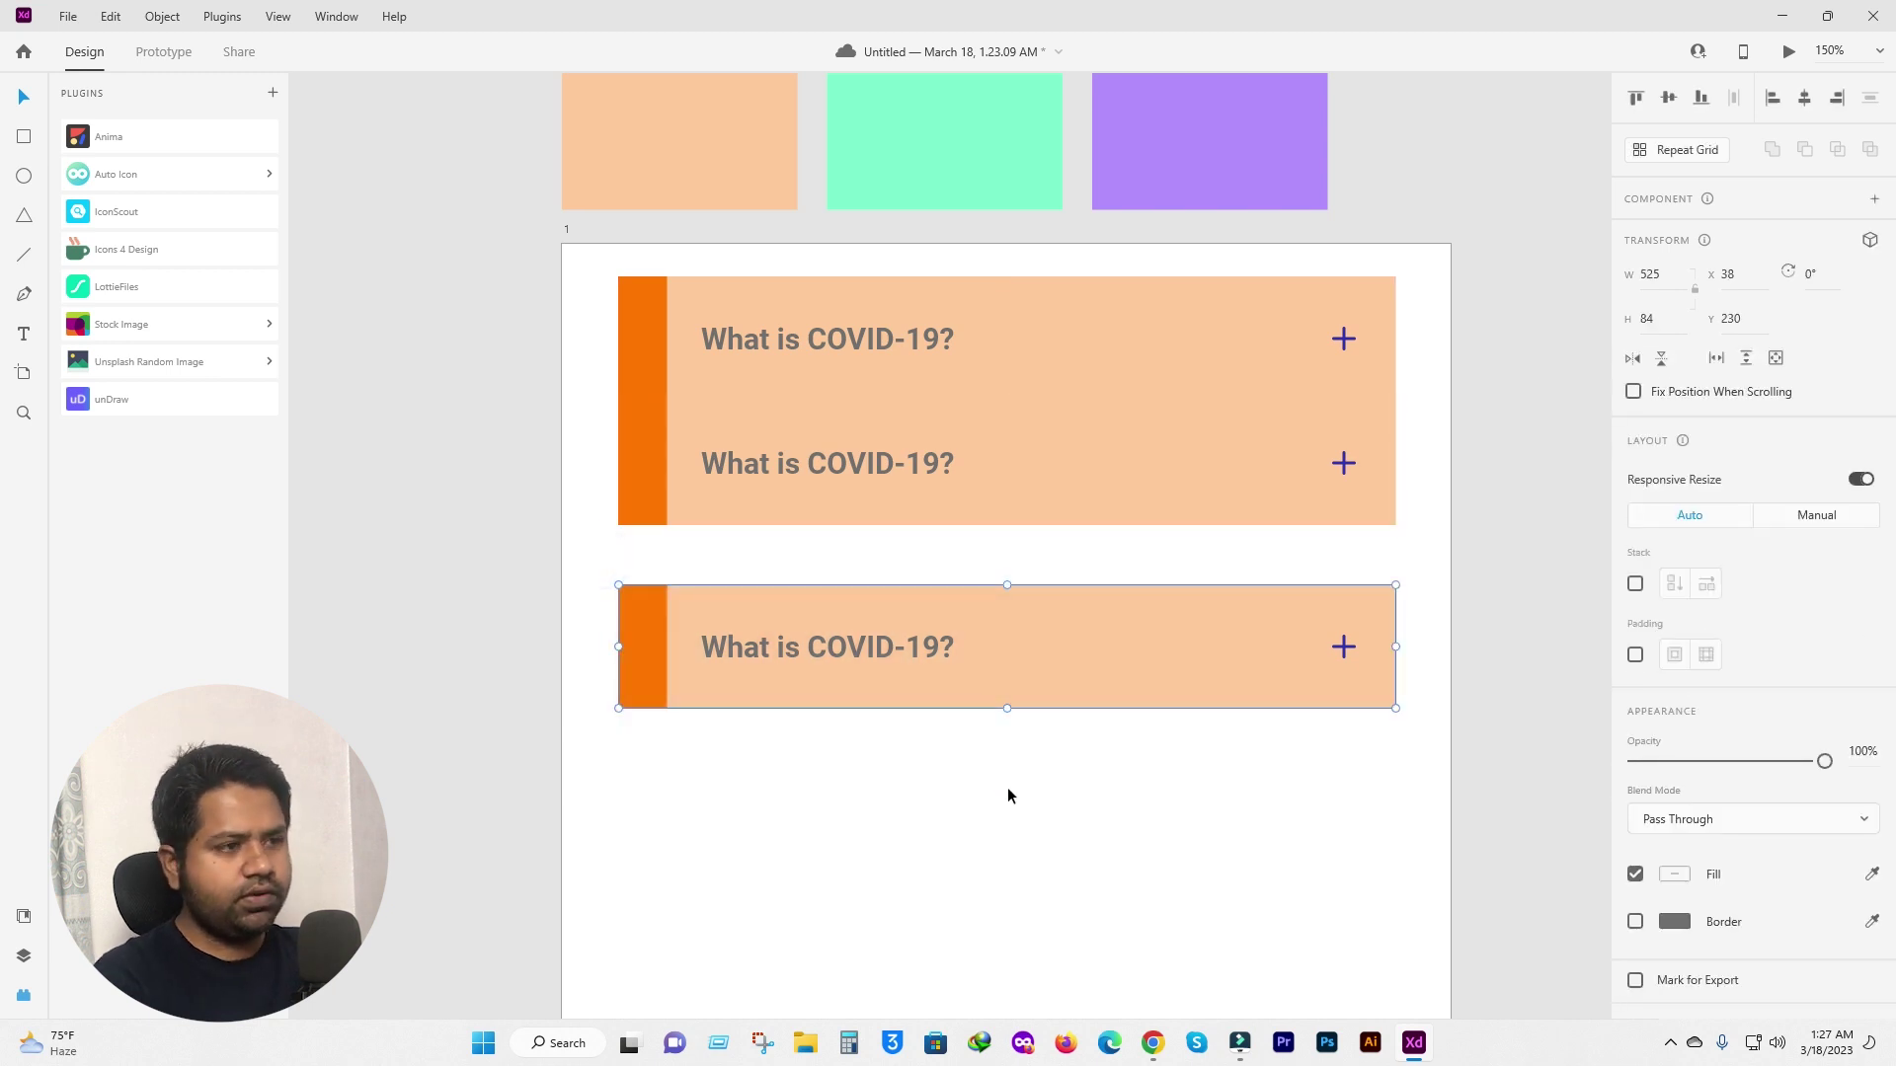
pyautogui.hotkey('shift', 'Up')
pyautogui.hotkey('shift', 'Up')
pyautogui.hotkey('shift', 'Up')
pyautogui.hotkey('shift', 'Up')
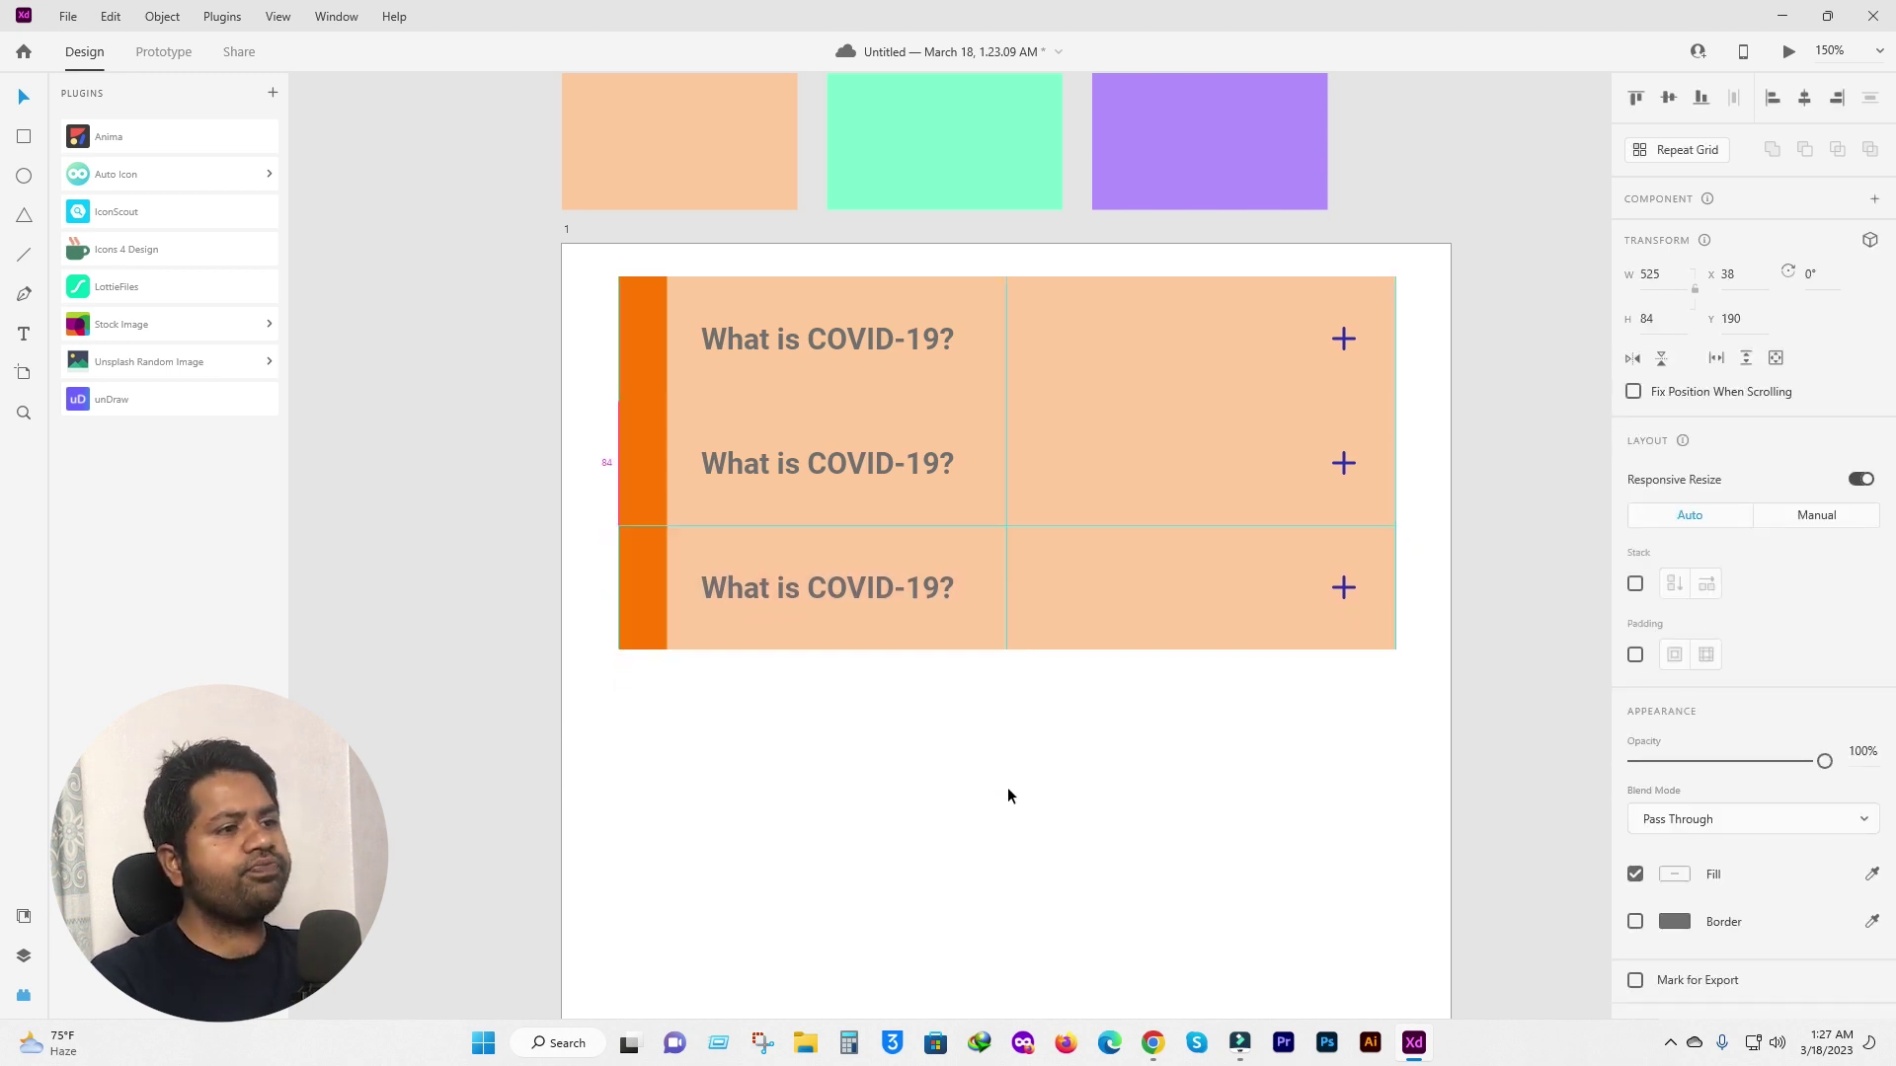
pyautogui.click(931, 805)
# Ungroup the second and third banners.
pyautogui.scroll(2, 859, 721)
pyautogui.hscroll(2, 859, 721)
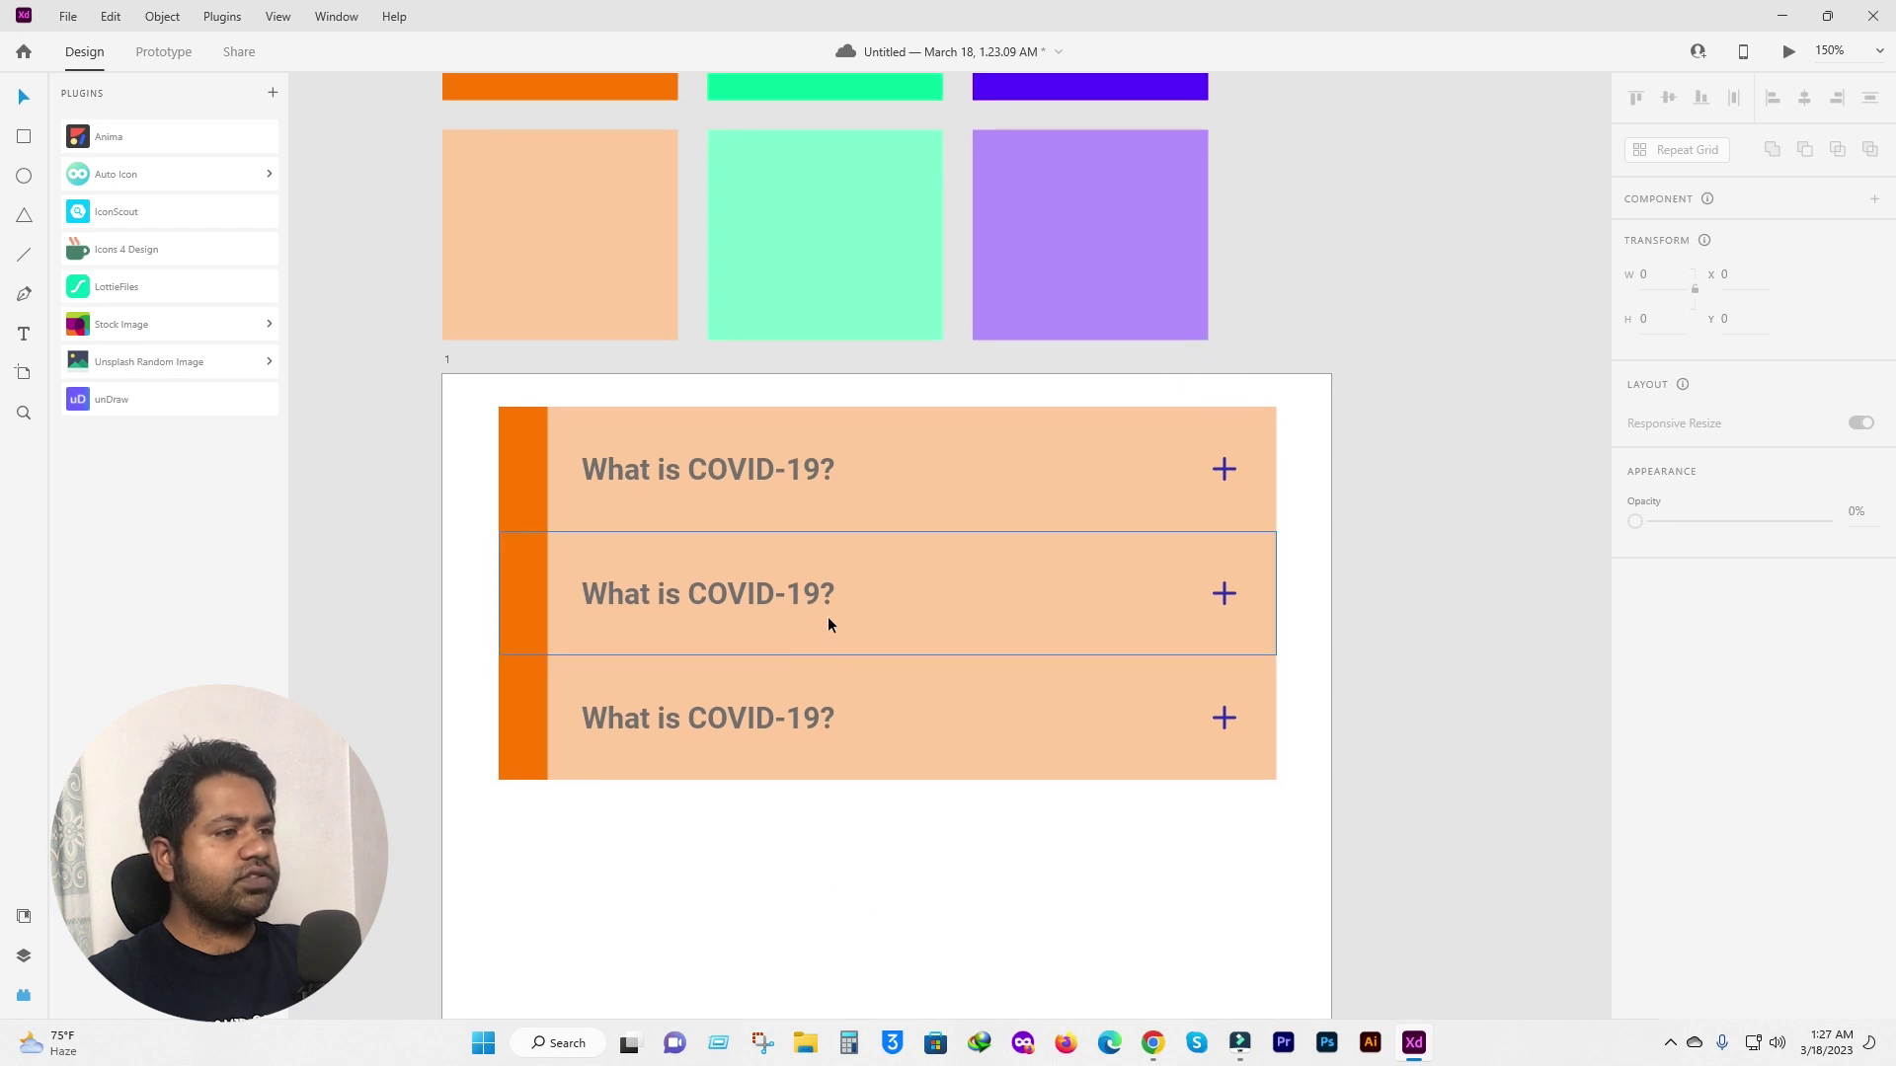
pyautogui.click(828, 616)
pyautogui.keyDown('shift'); pyautogui.click(958, 707); pyautogui.keyUp('shift')
pyautogui.rightClick(988, 590)
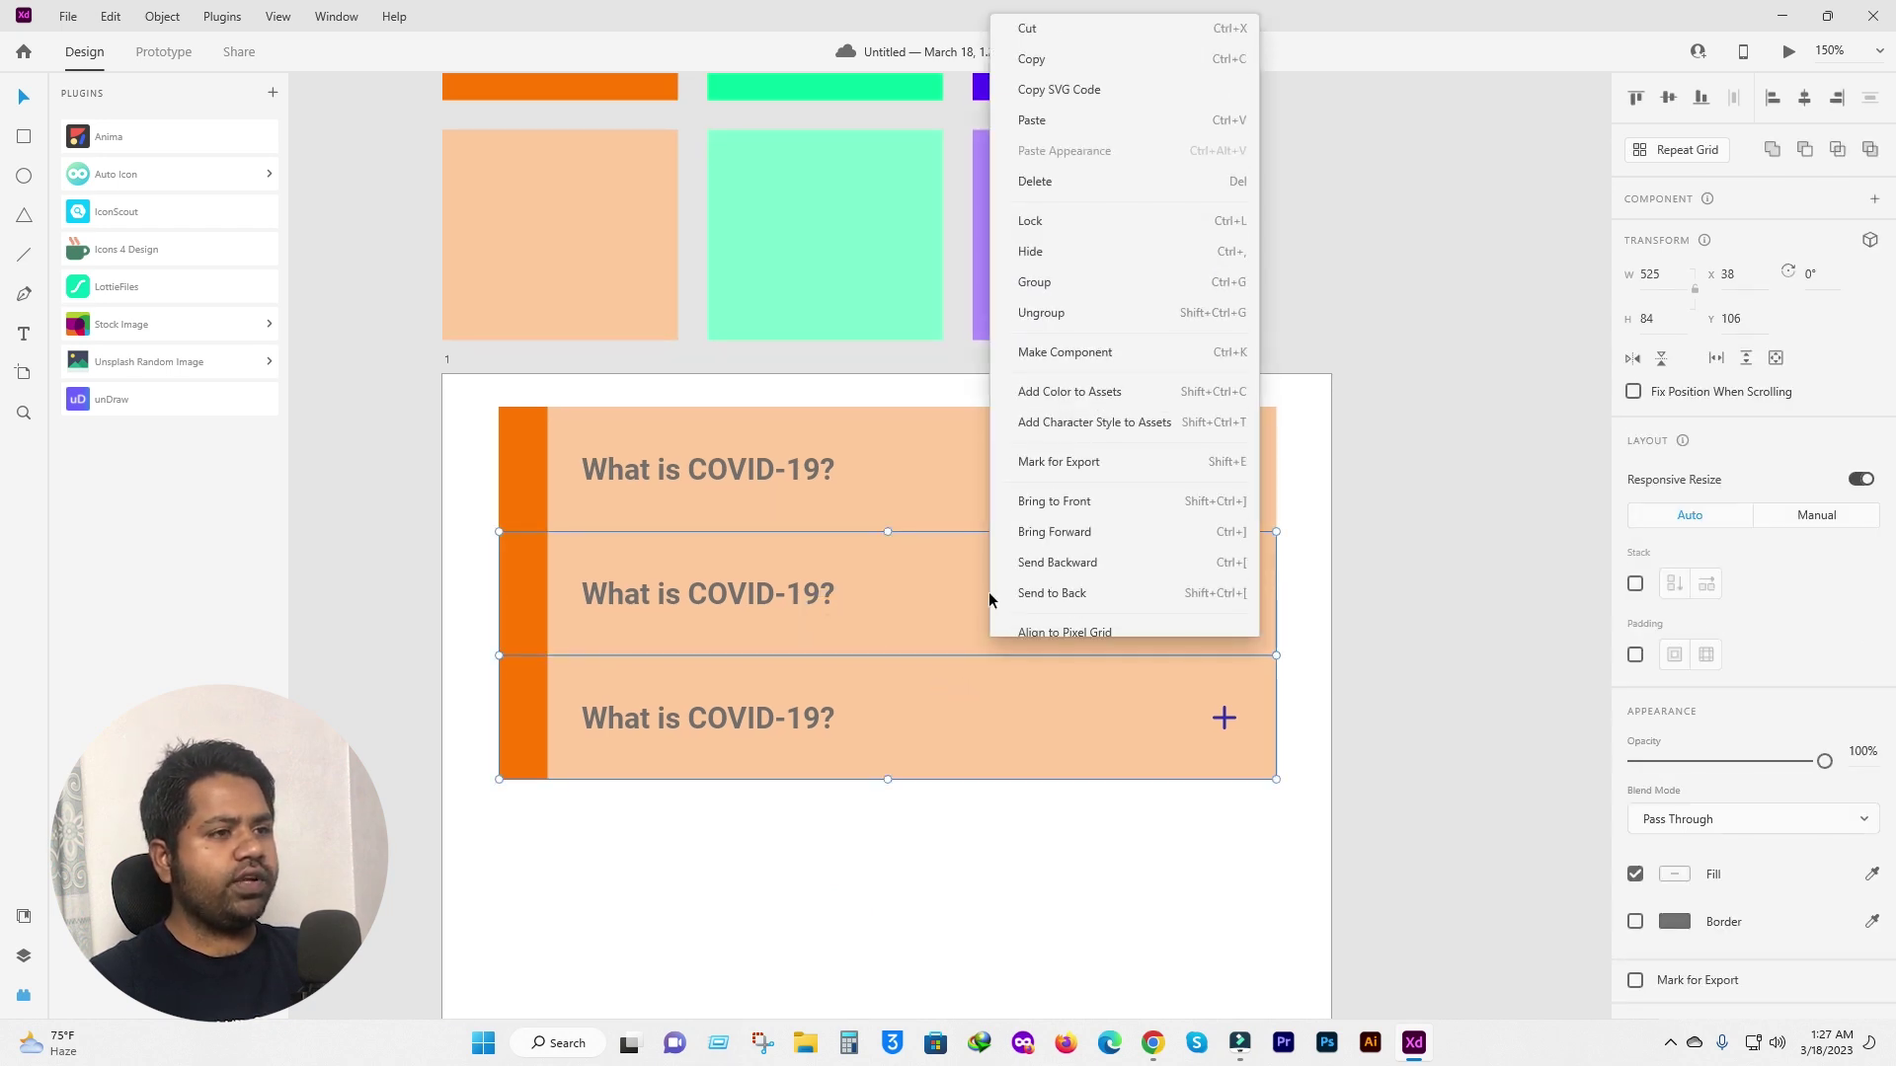
pyautogui.click(1046, 301)
pyautogui.click(1393, 623)
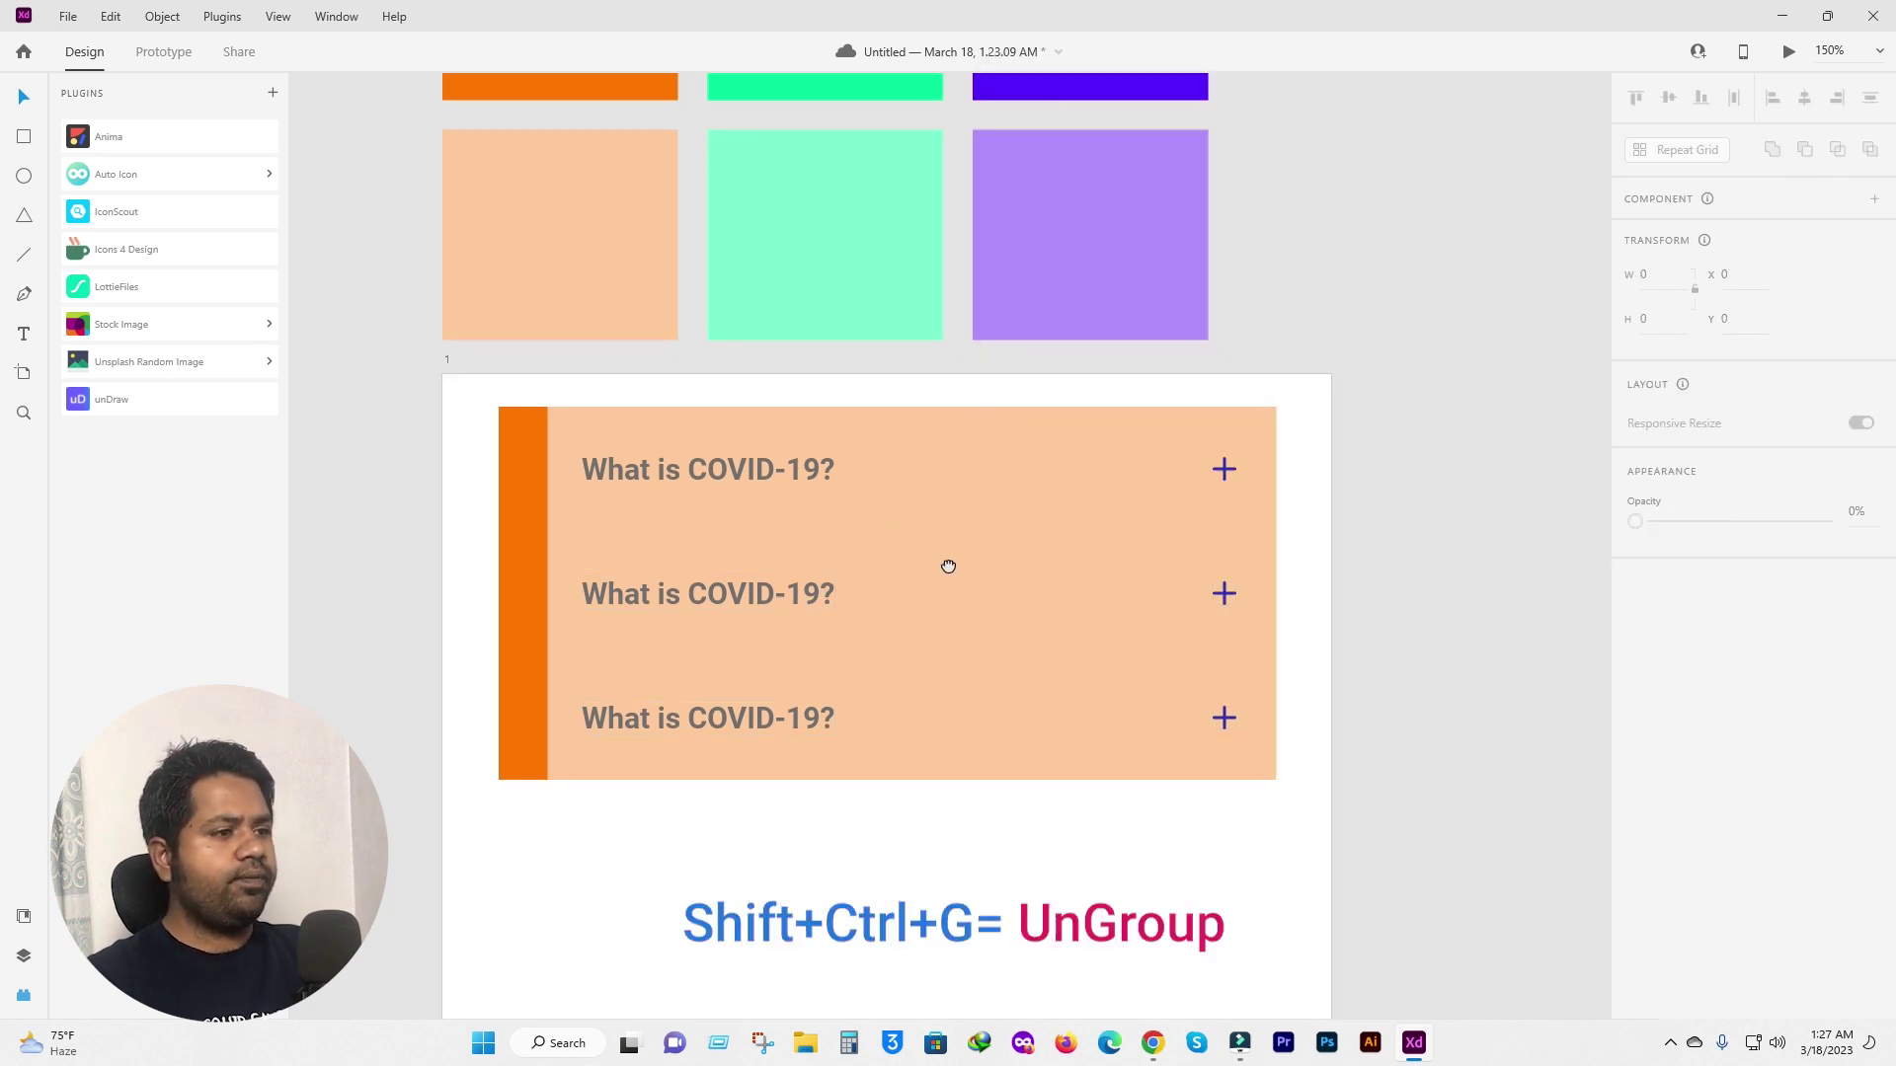
# Fill the middle banner with the pale mint swatch colour.
pyautogui.scroll(2, 948, 538)
pyautogui.click(923, 681)
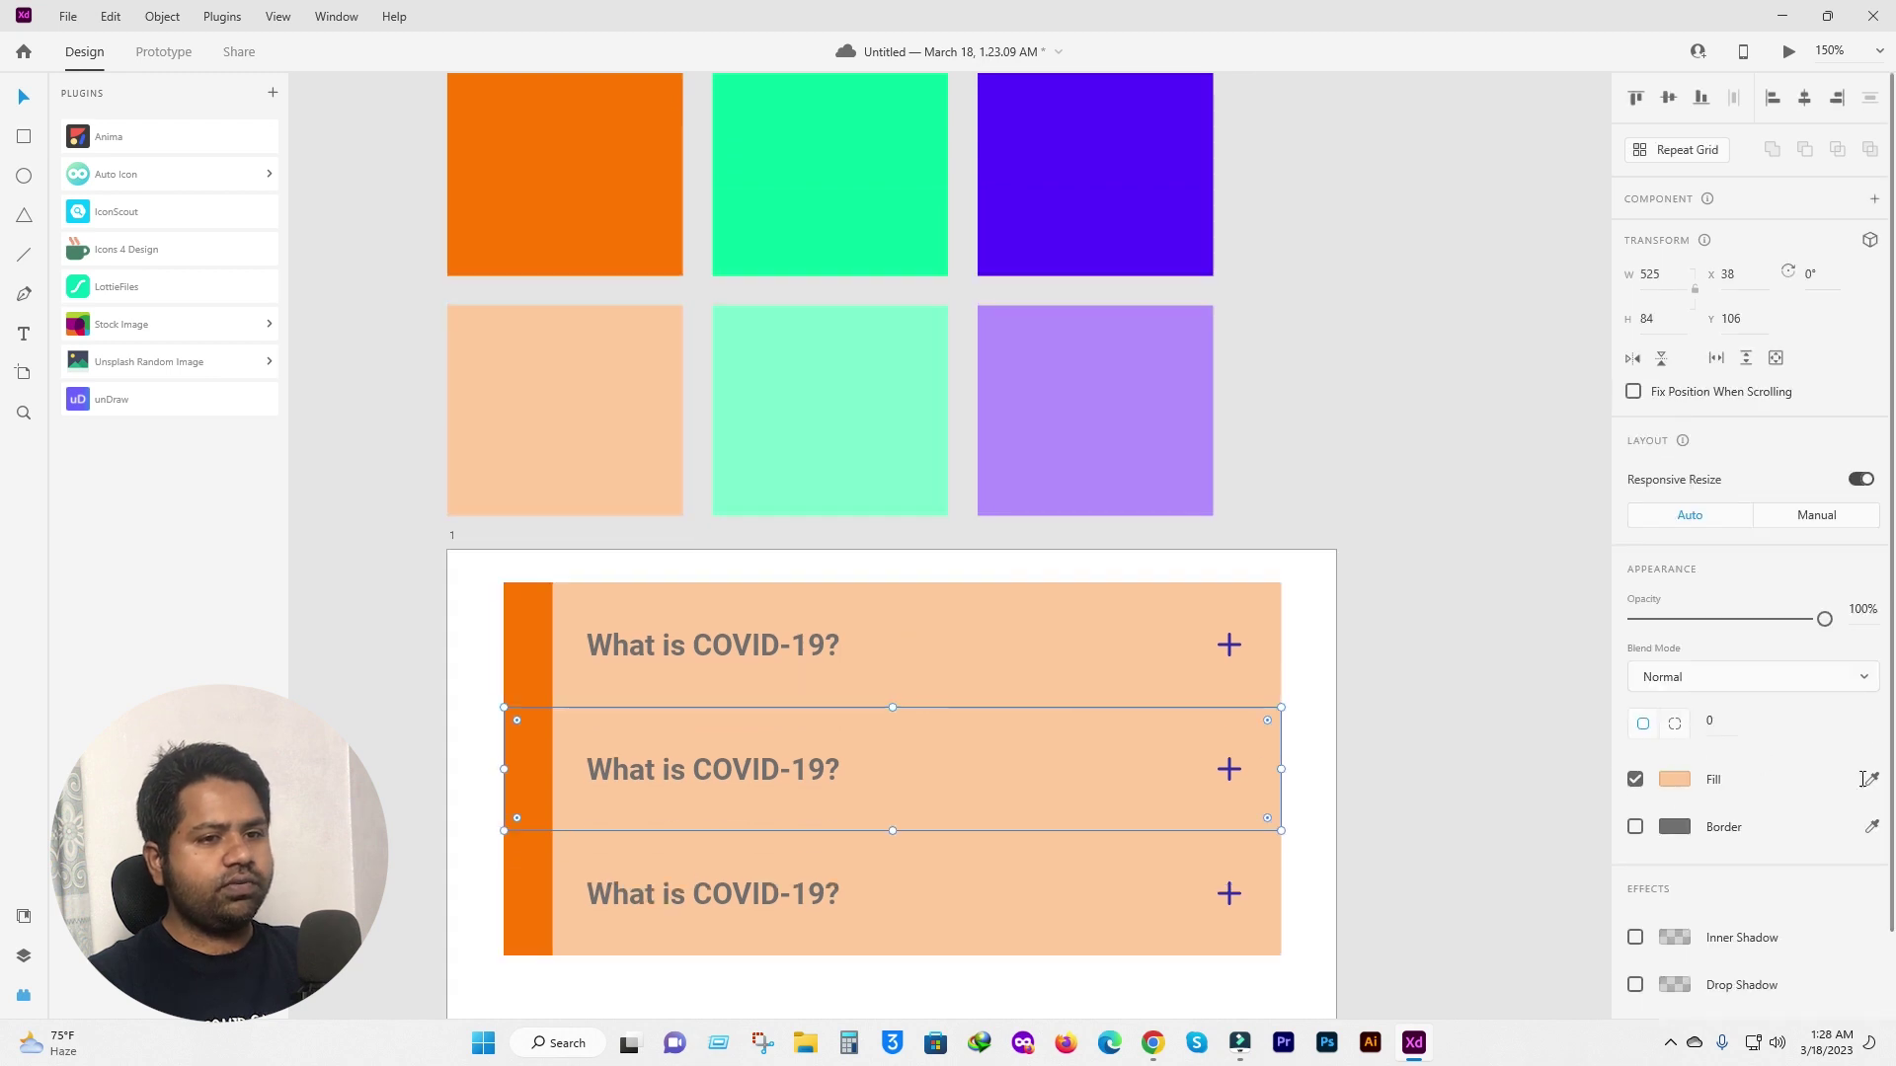
pyautogui.click(1874, 780)
pyautogui.click(865, 419)
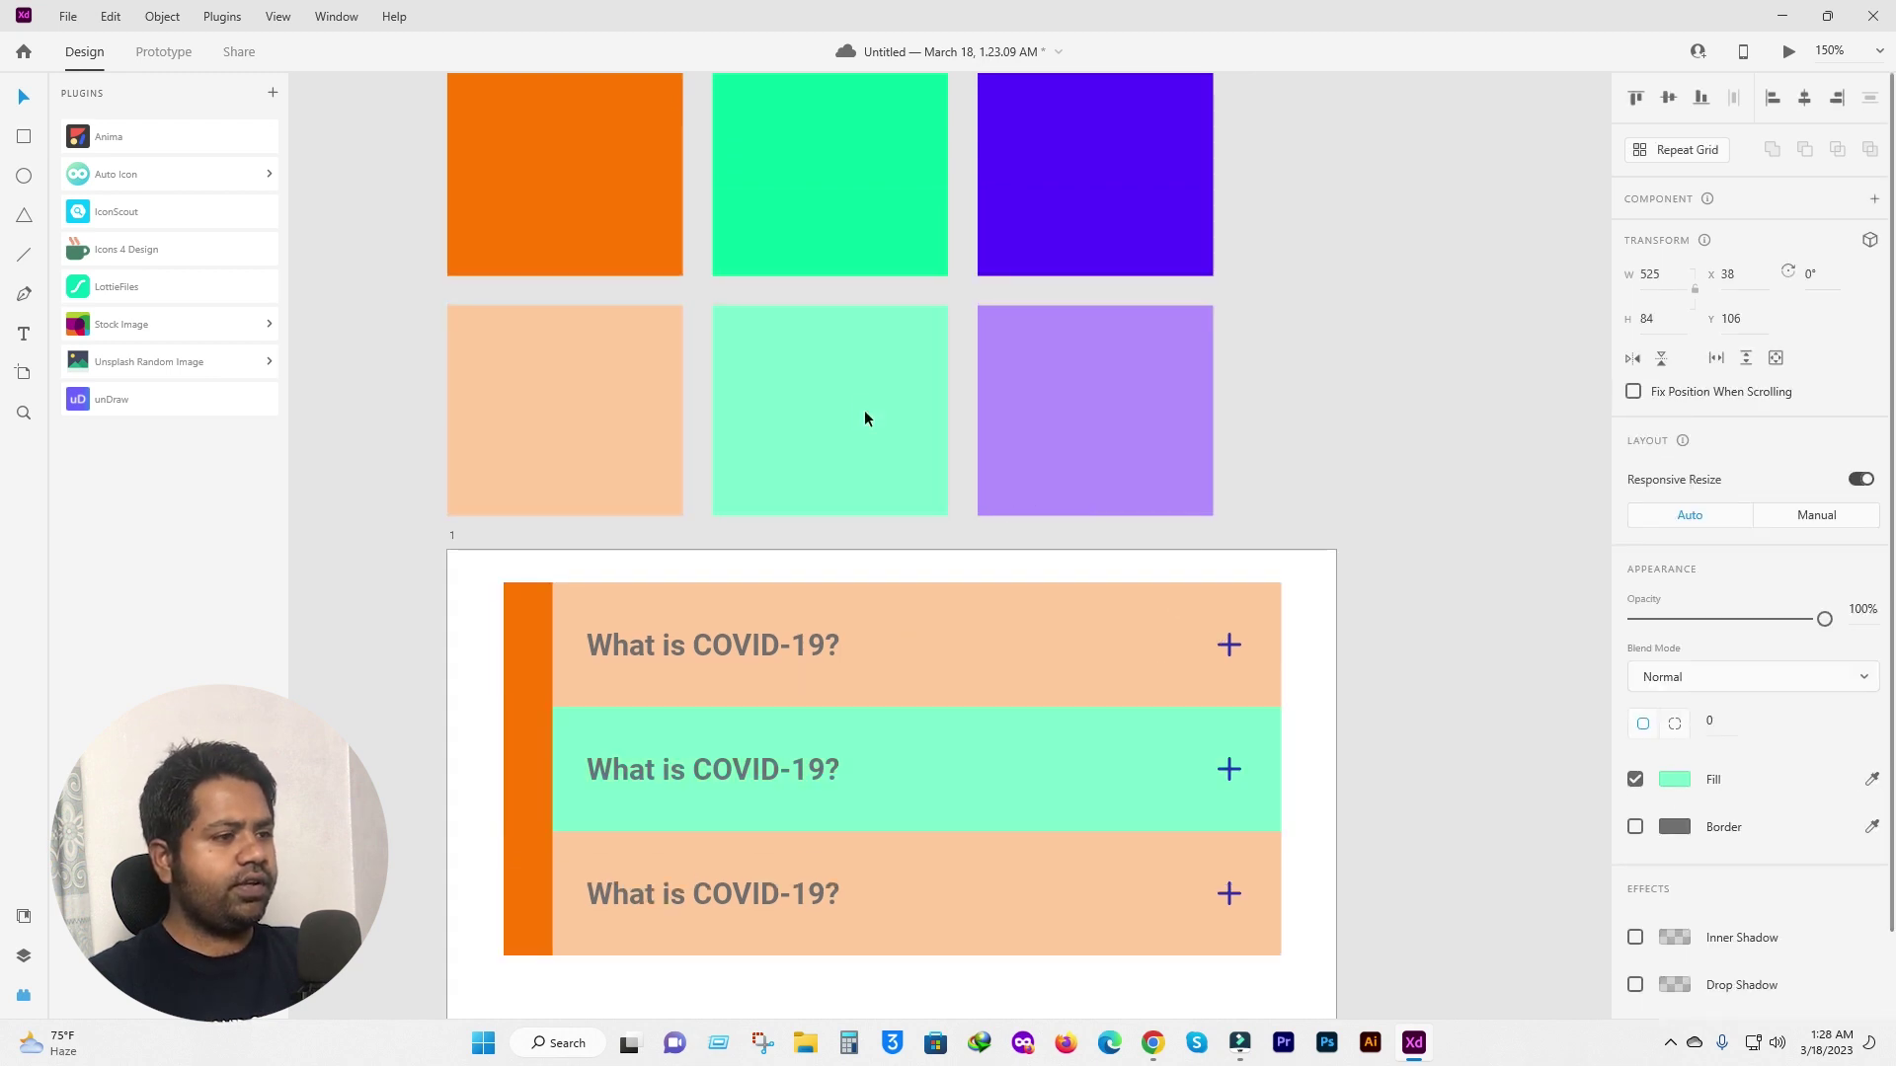
# Fill the middle row's strip with green, darkened slightly to #00D686.
pyautogui.click(513, 782)
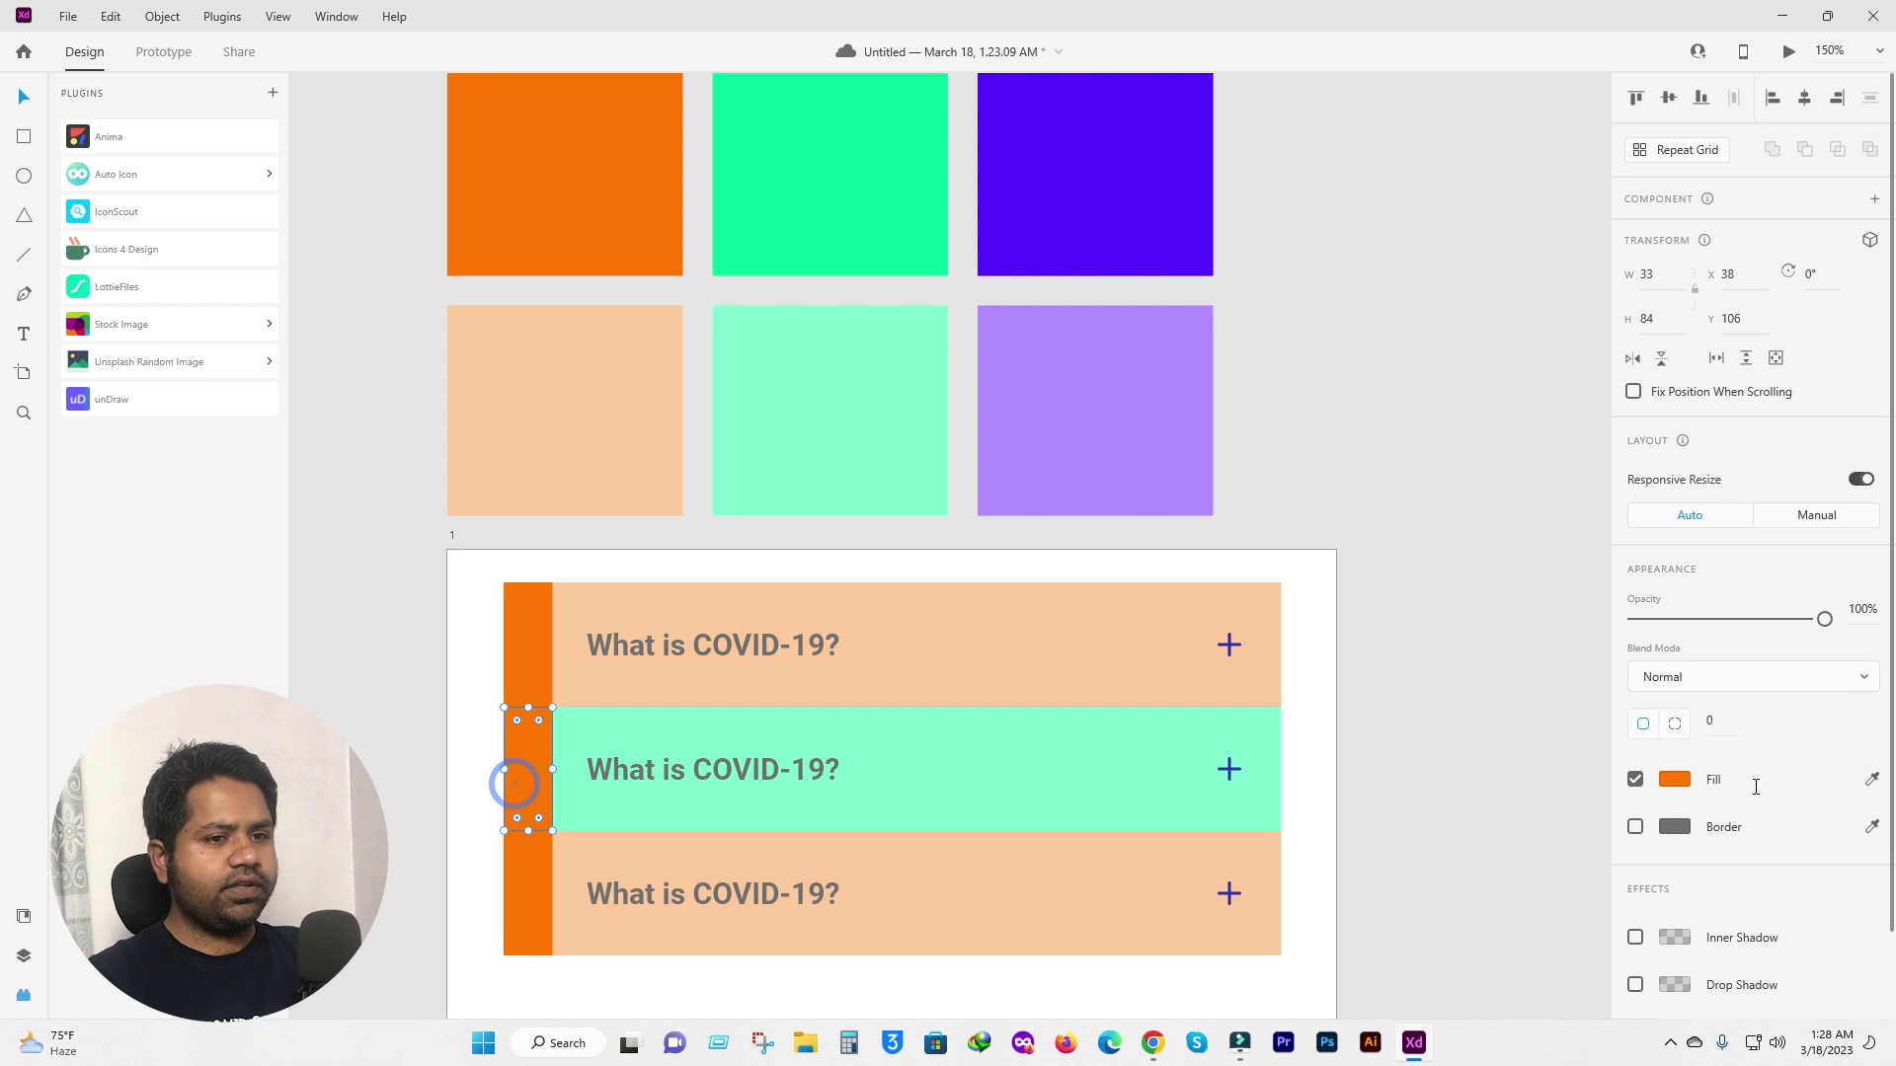
pyautogui.click(860, 197)
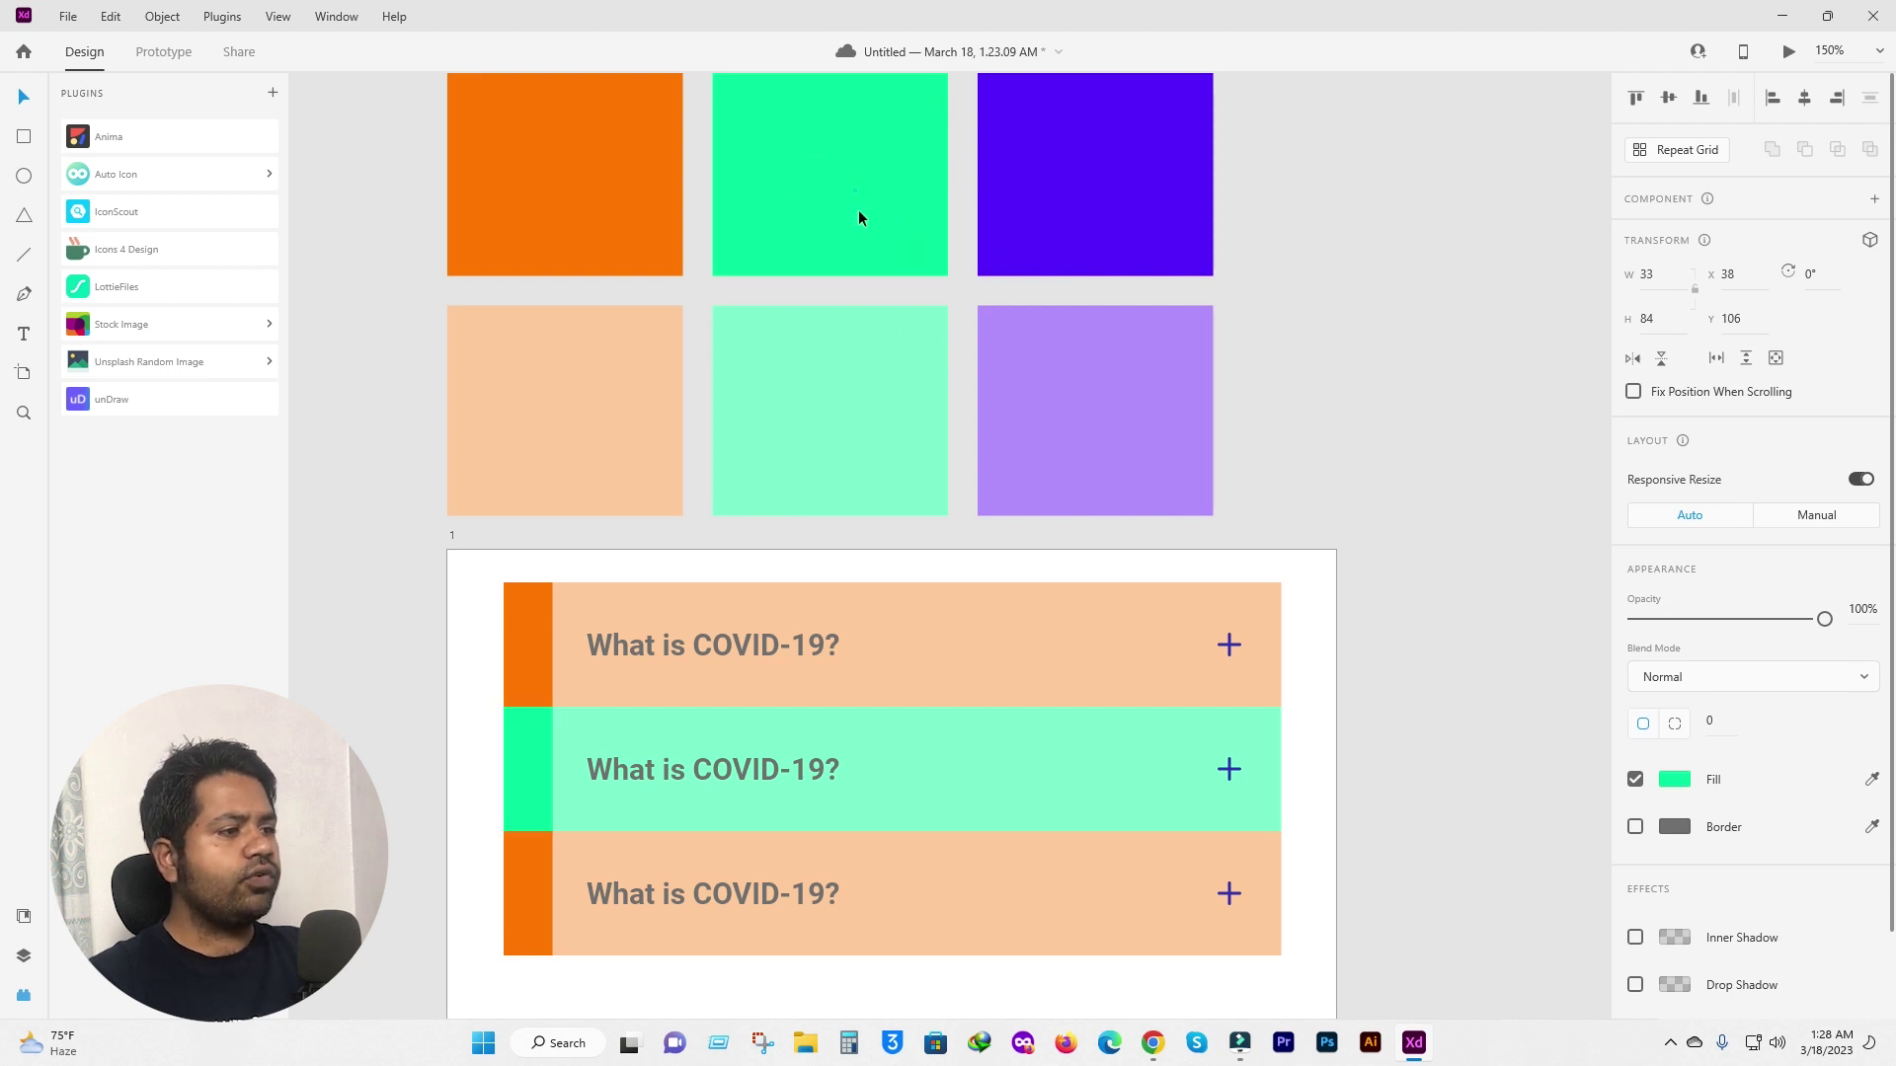
pyautogui.scroll(-1, 1062, 711)
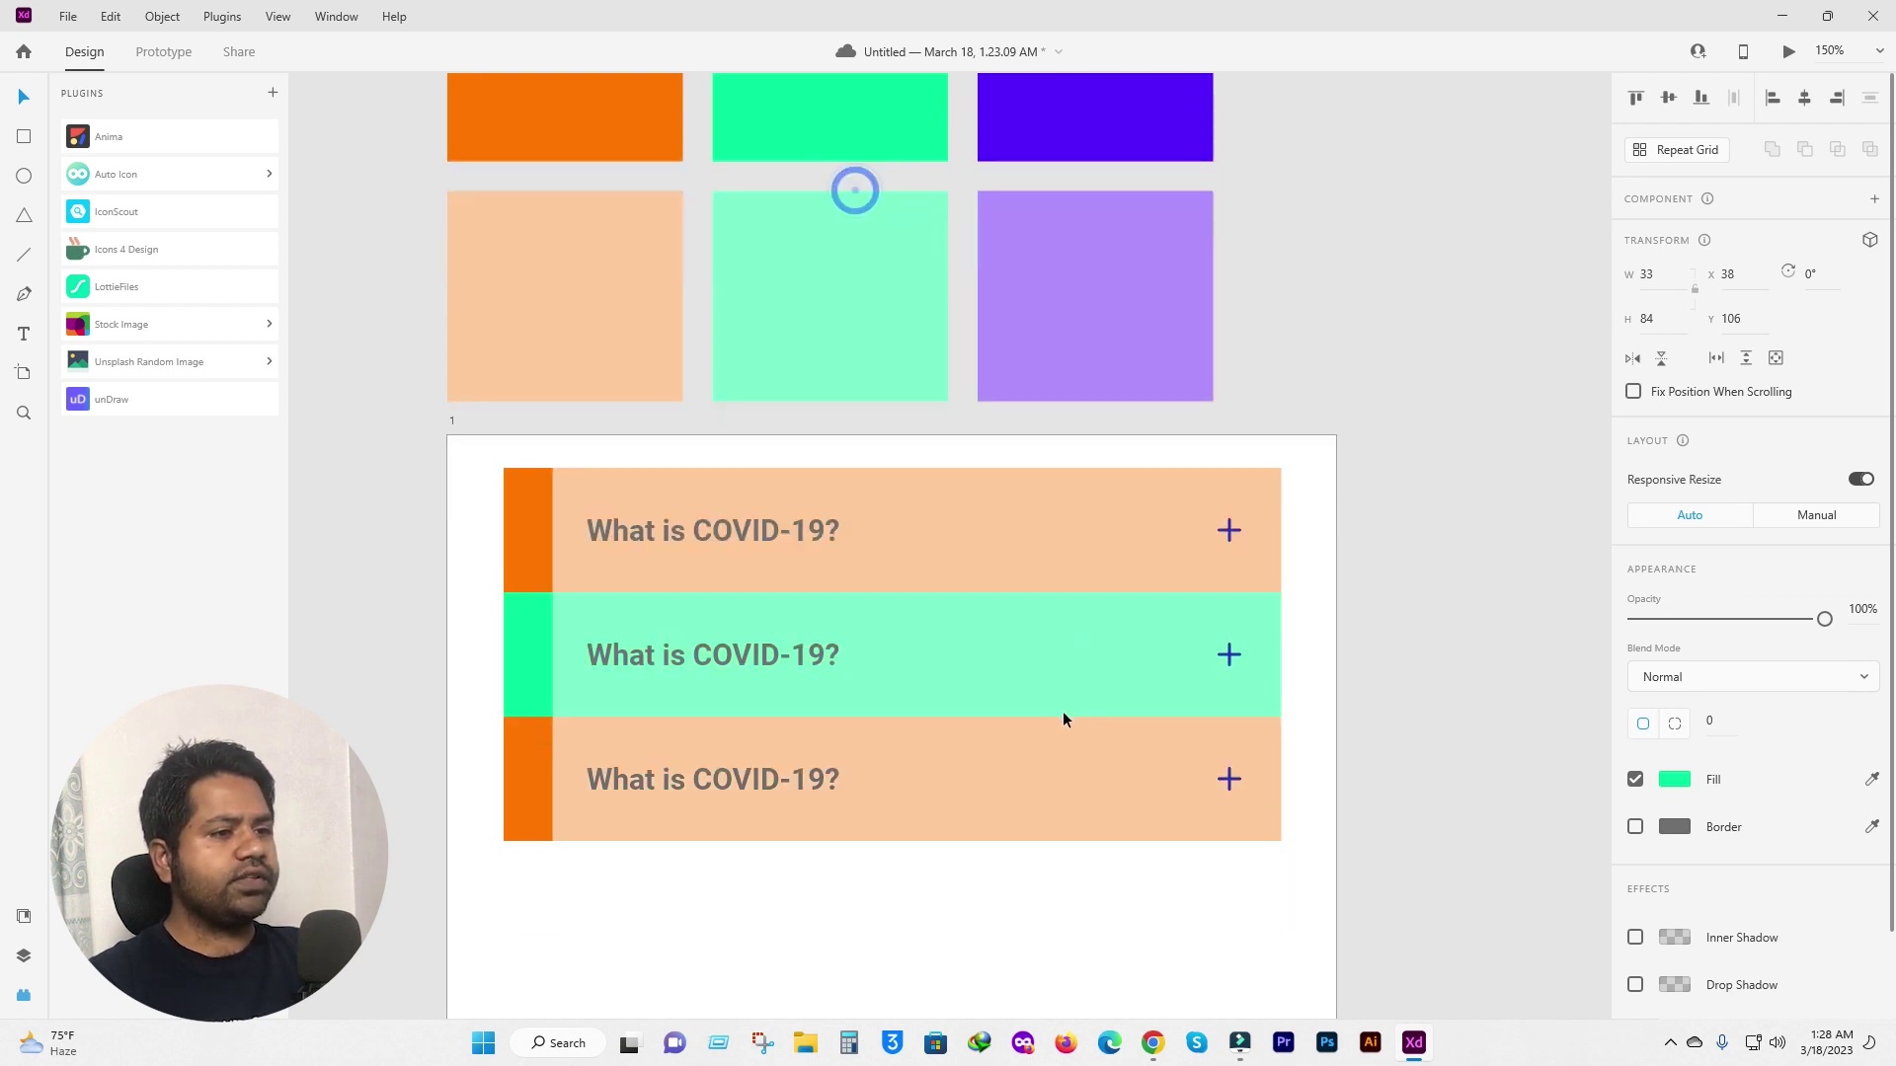
pyautogui.click(1676, 781)
pyautogui.moveTo(1546, 670); pyautogui.dragTo(1552, 689)
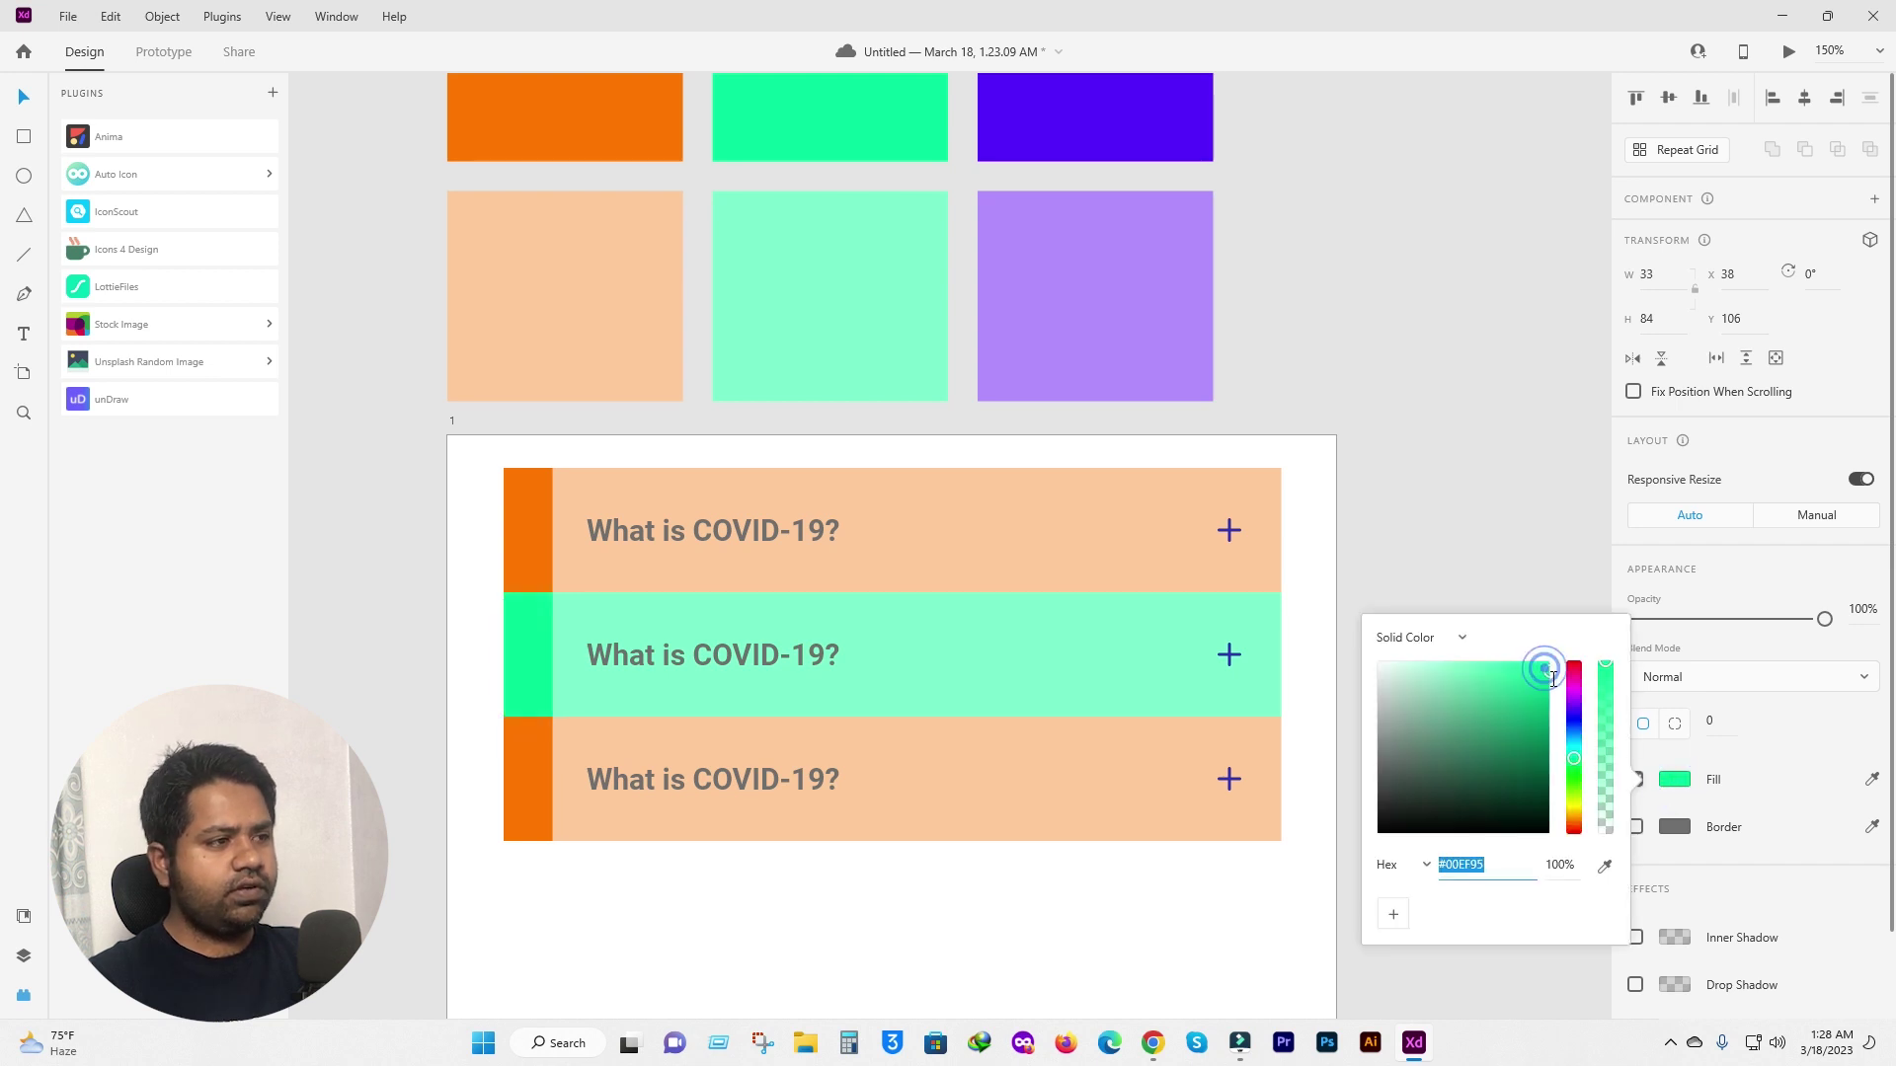
pyautogui.click(1375, 531)
pyautogui.scroll(-3, 1283, 612)
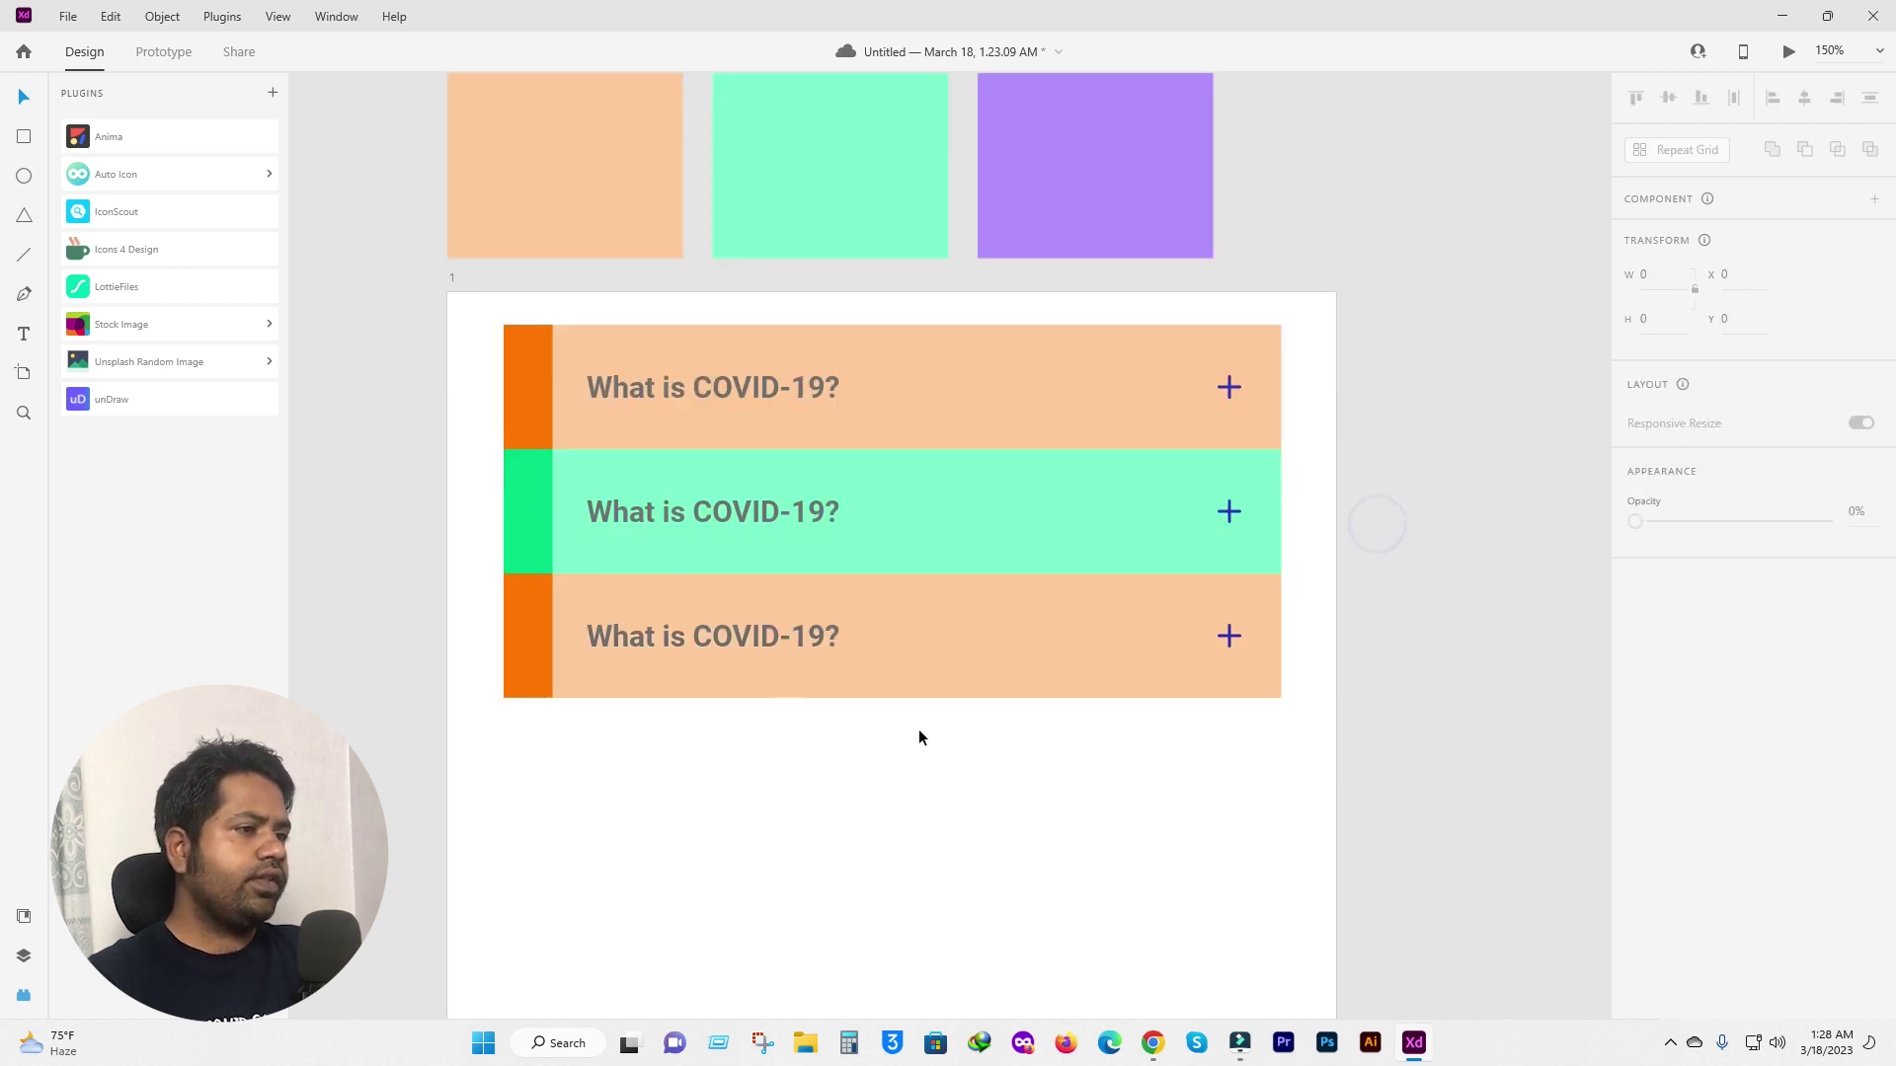
# Fill the bottom banner with the lavender swatch colour.
pyautogui.click(924, 650)
pyautogui.click(1873, 779)
pyautogui.click(1086, 193)
pyautogui.scroll(3, 928, 724)
pyautogui.scroll(2, 928, 725)
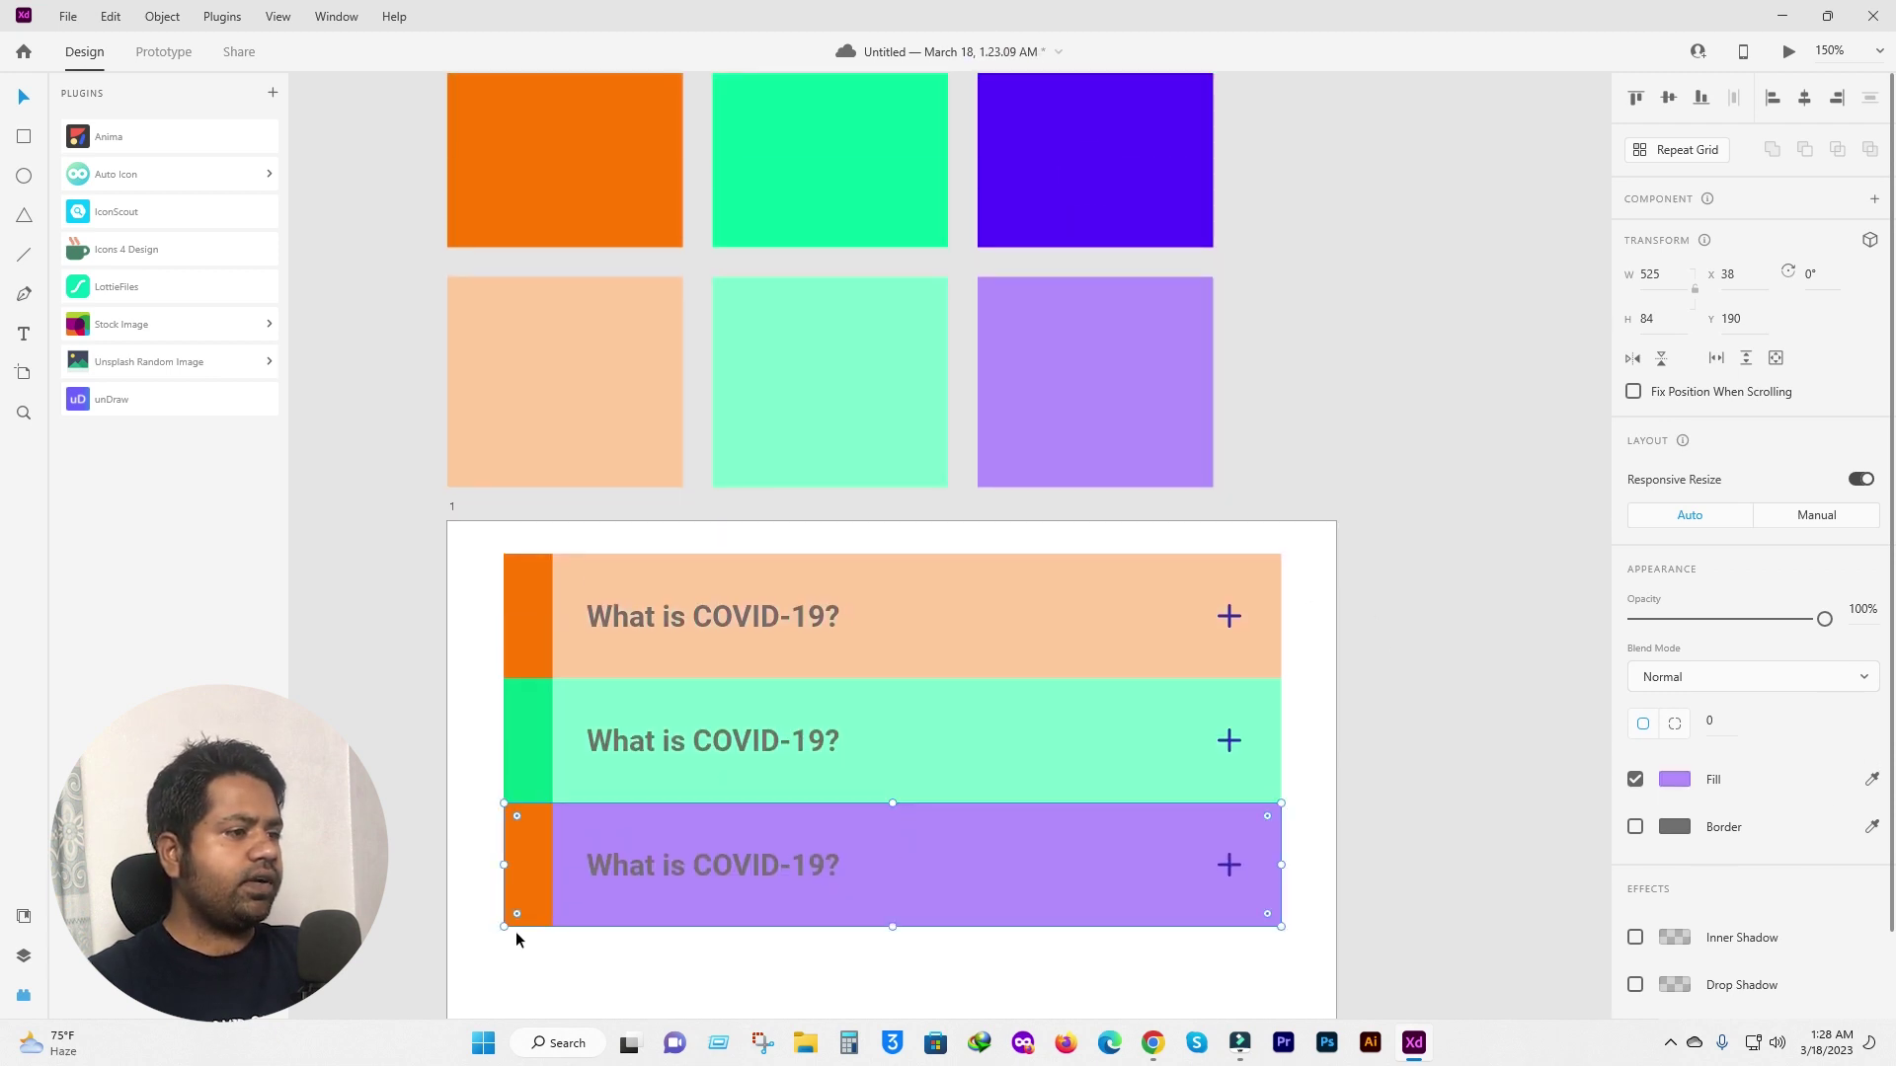
# Fill the bottom row's strip with the deep purple swatch colour.
pyautogui.click(521, 882)
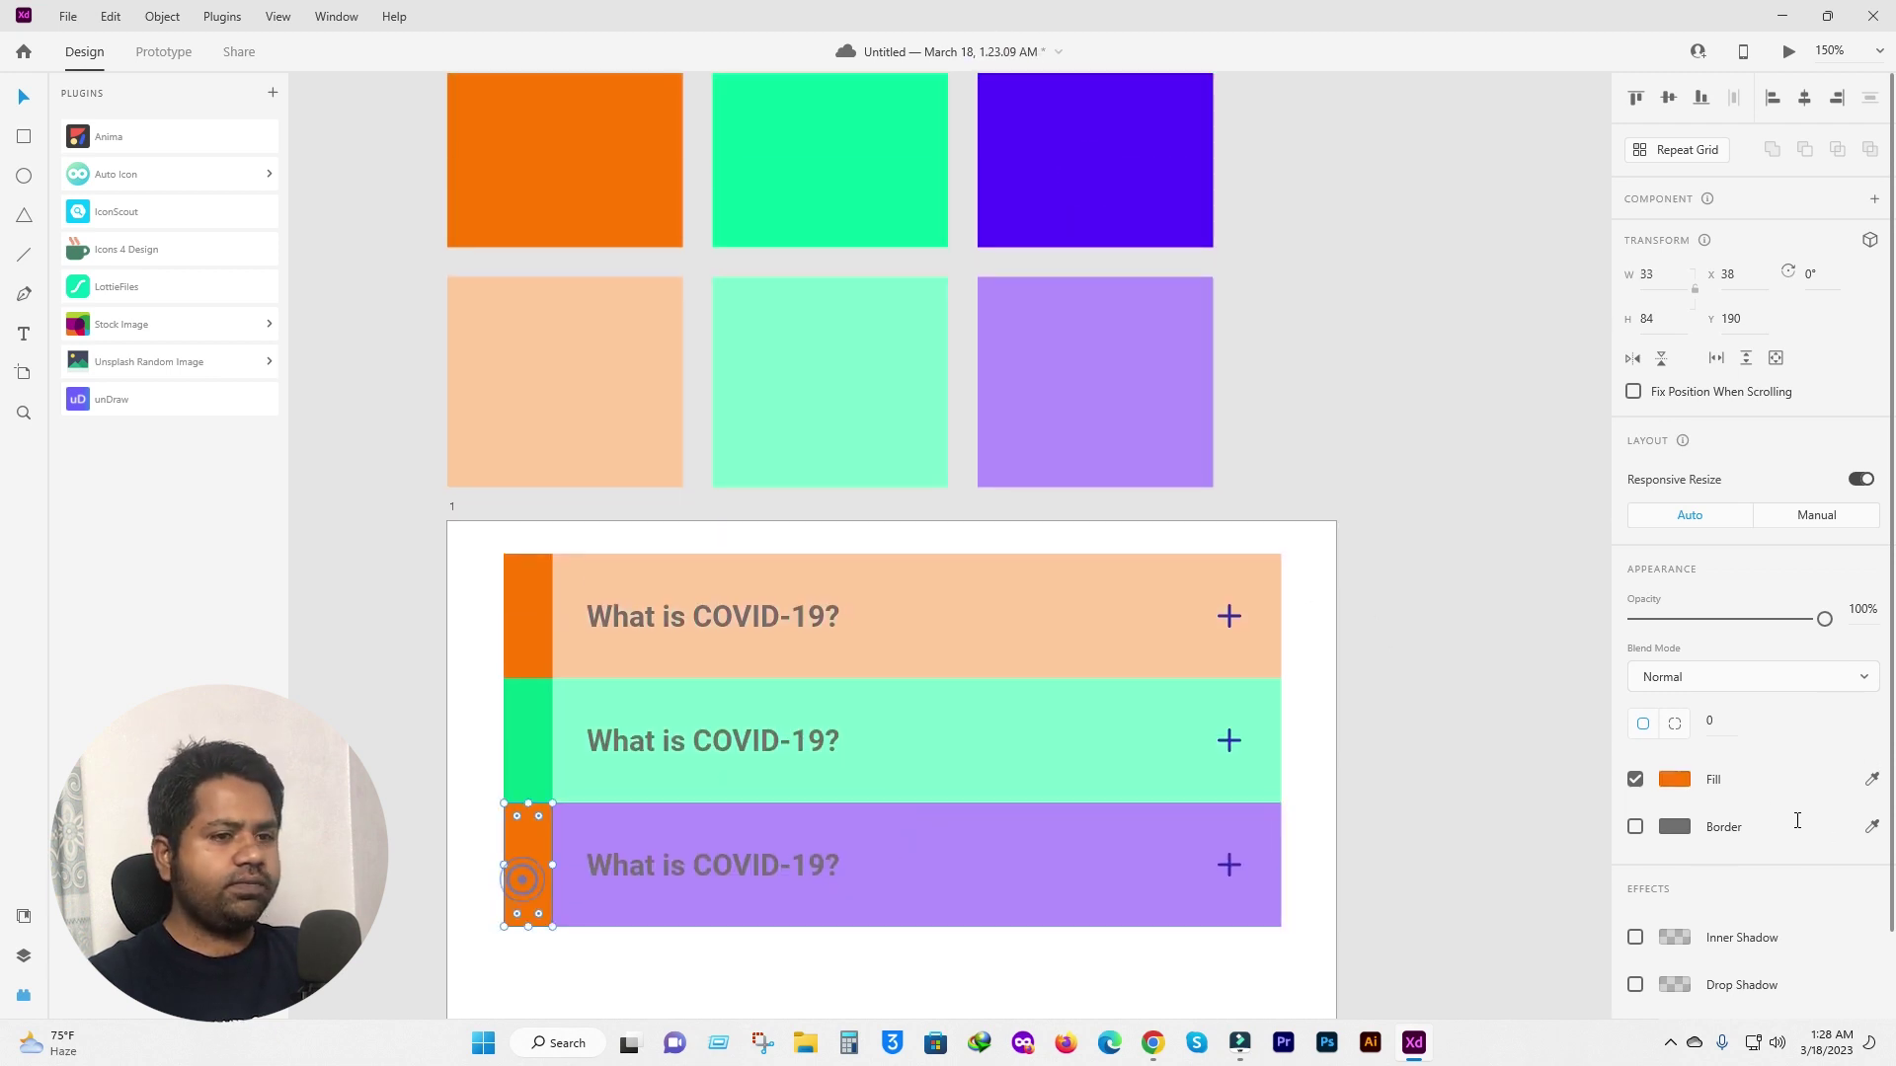
pyautogui.click(1873, 779)
pyautogui.click(1089, 158)
pyautogui.click(1436, 546)
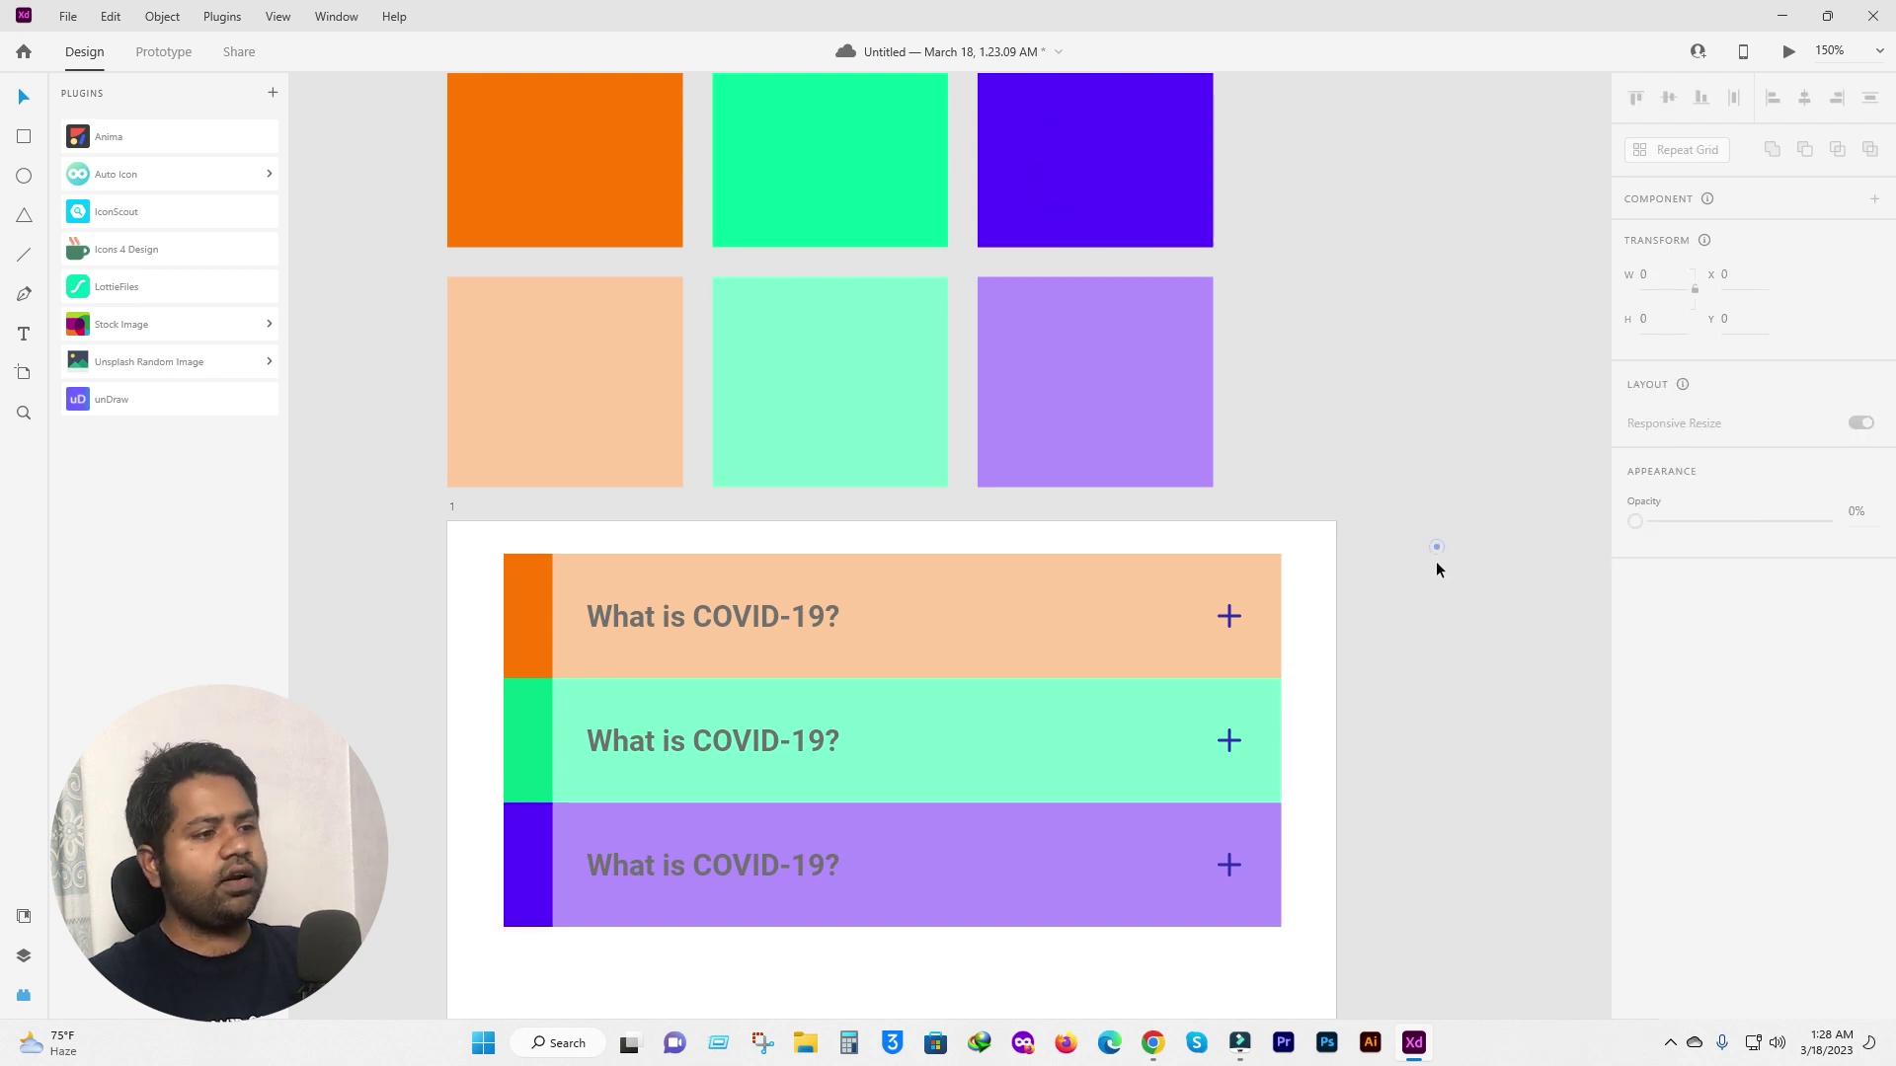
pyautogui.scroll(-5, 1436, 546)
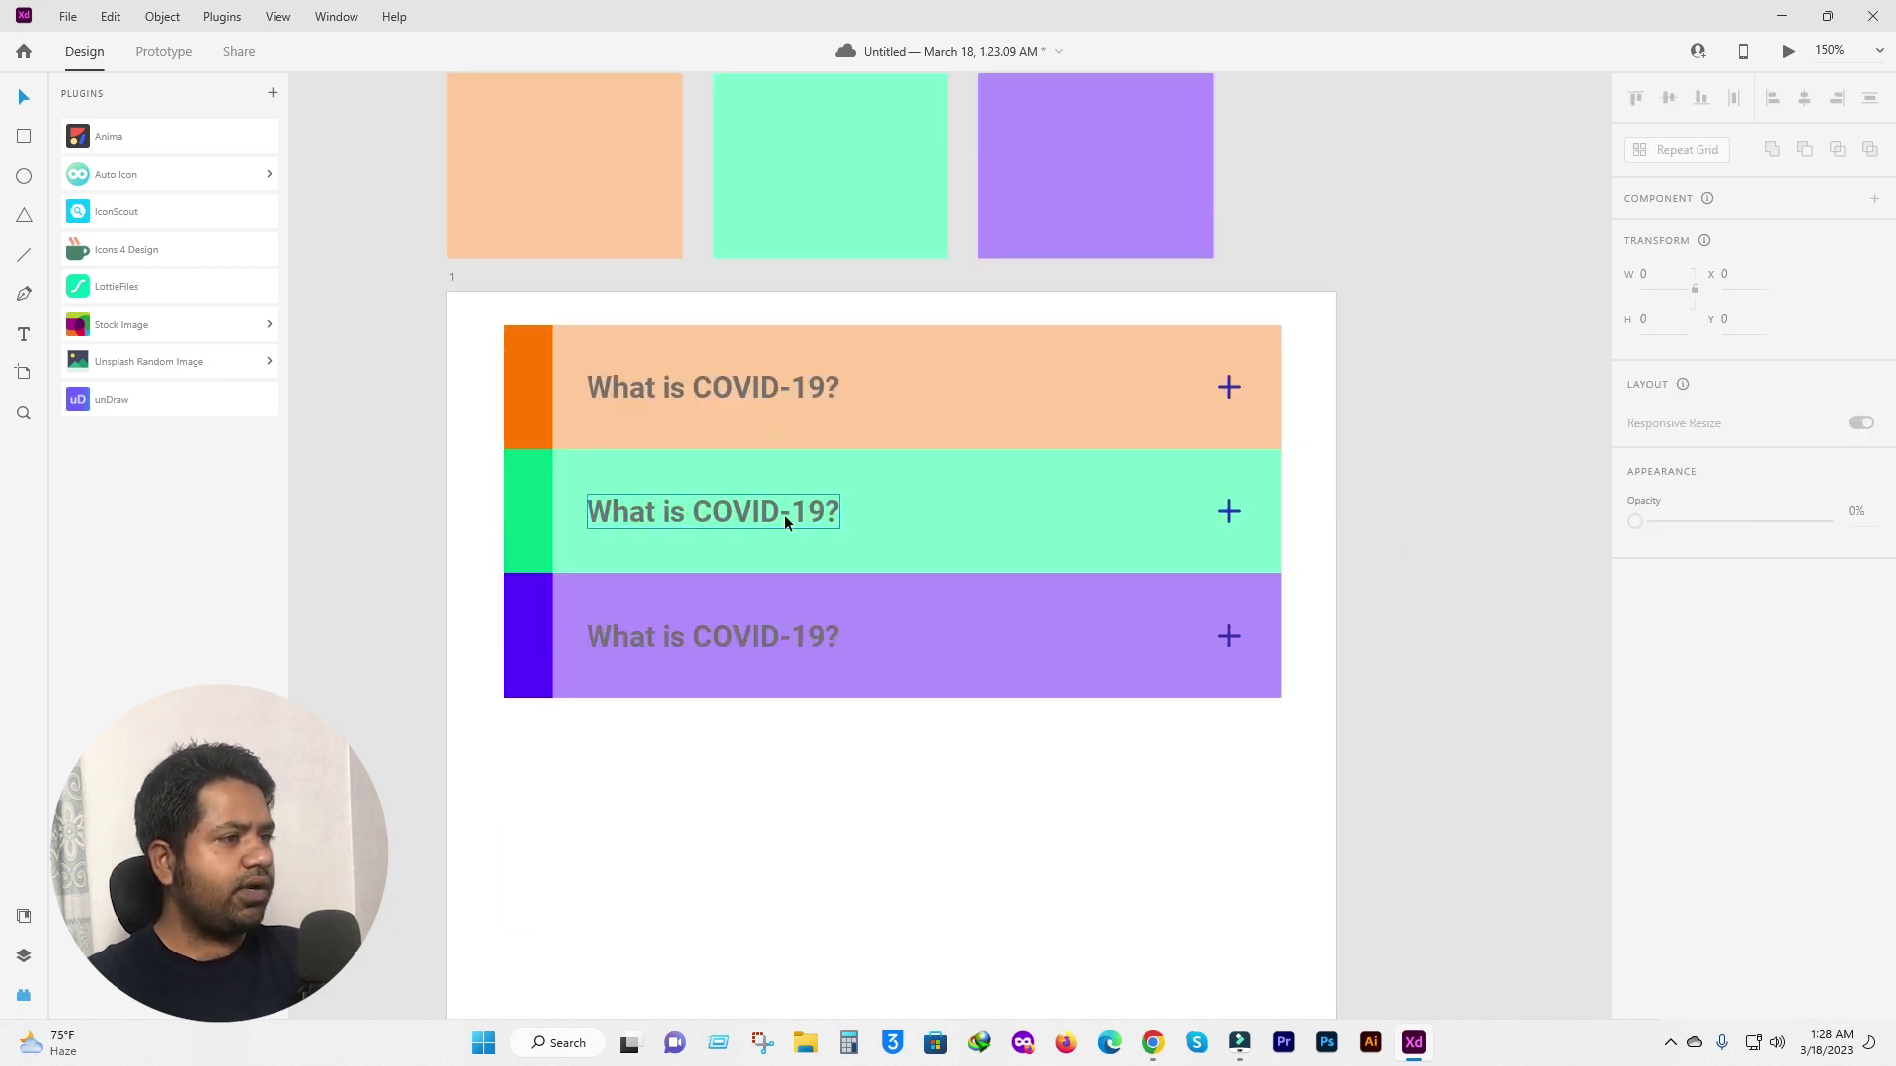
pyautogui.click(742, 511)
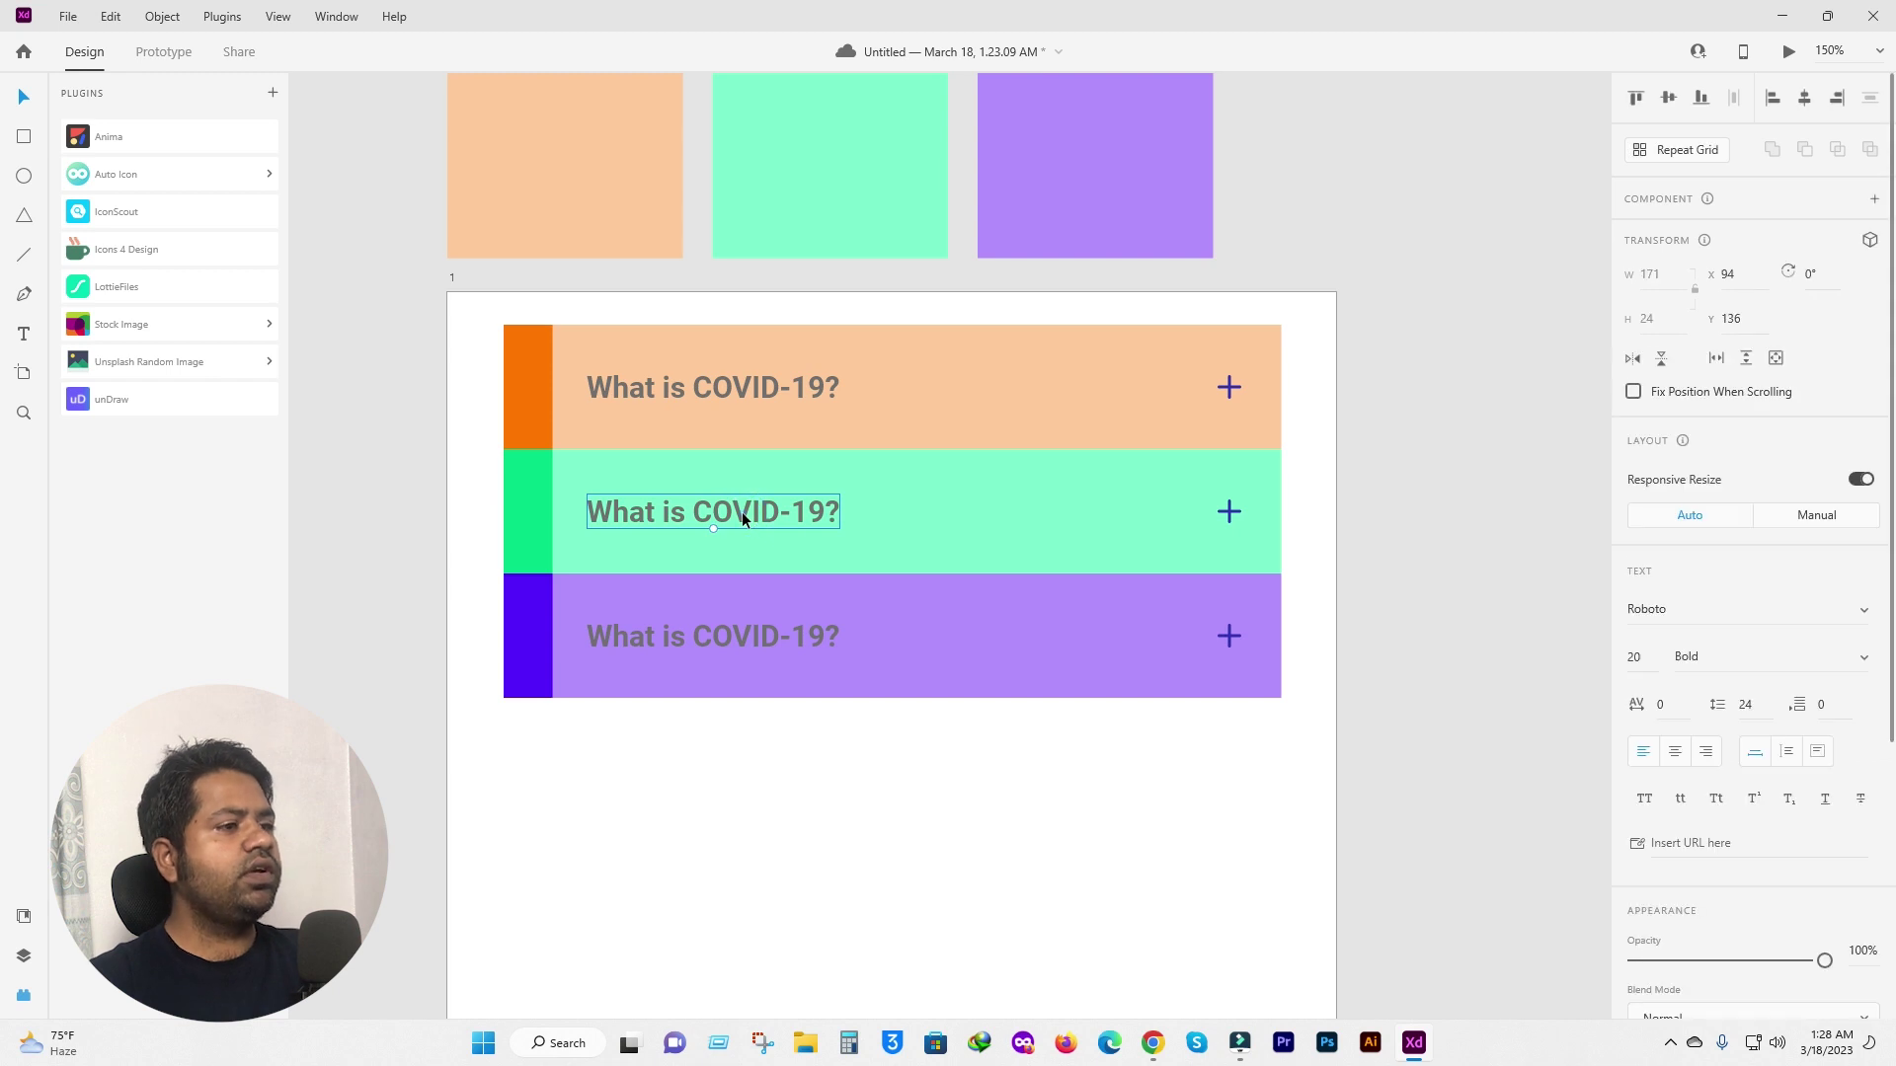
# Replace the middle row's question with the WHO symptoms question copied from Chrome.
pyautogui.click(1153, 1044)
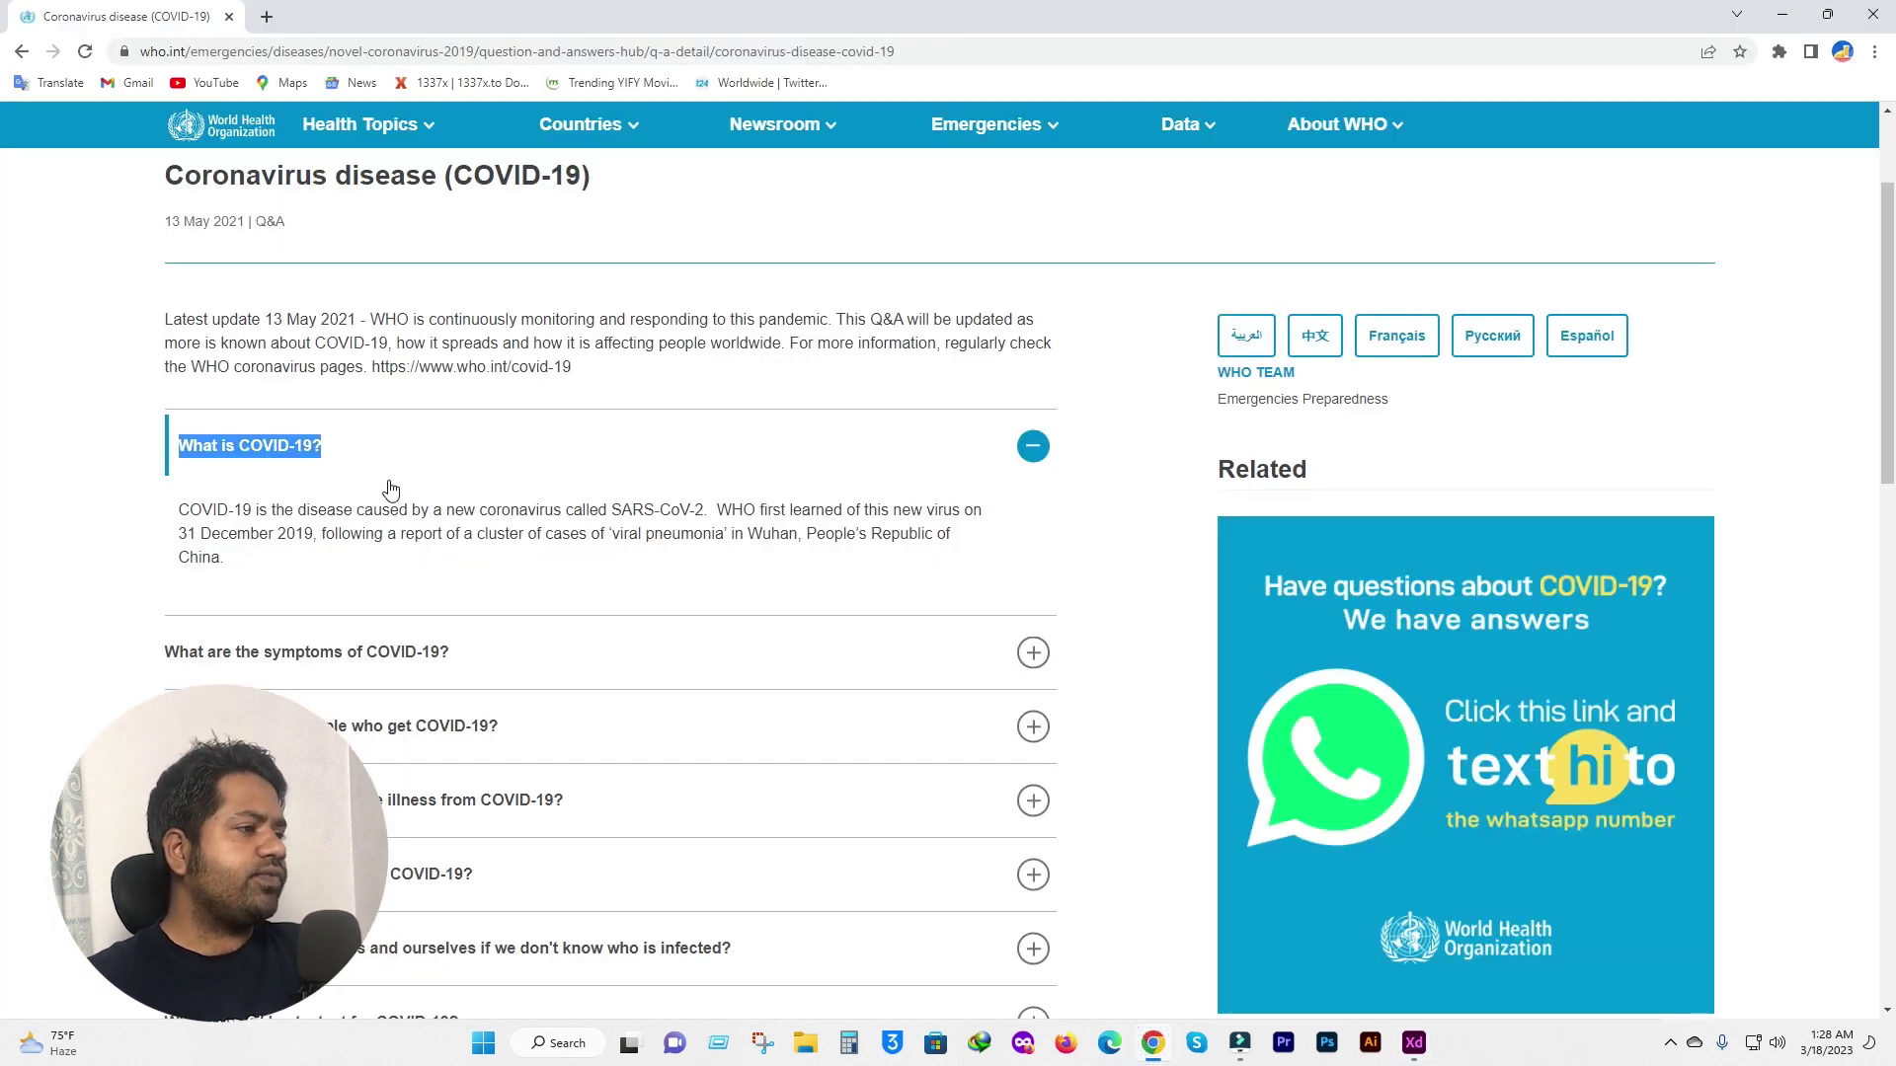
pyautogui.scroll(-4, 389, 484)
pyautogui.scroll(2, 257, 277)
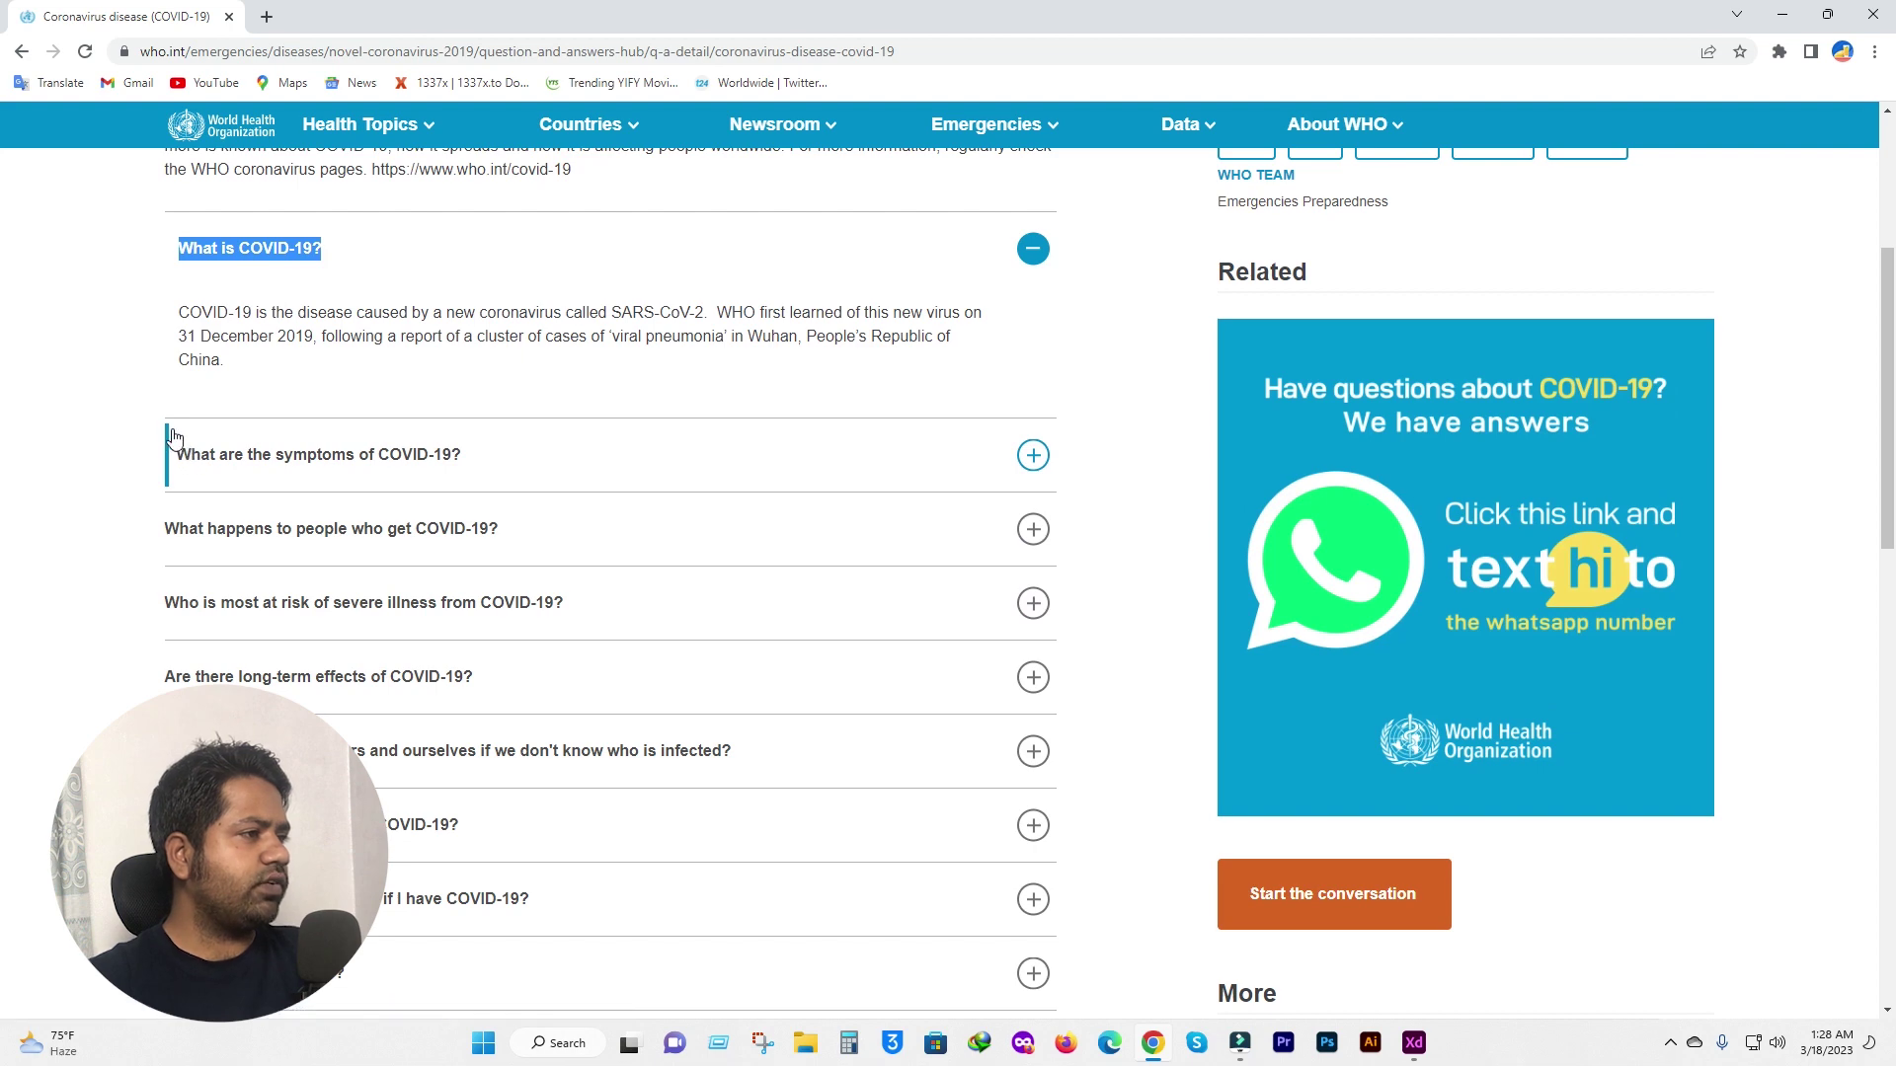
pyautogui.moveTo(174, 440); pyautogui.dragTo(517, 474)
pyautogui.hotkey('ctrl', 'c')
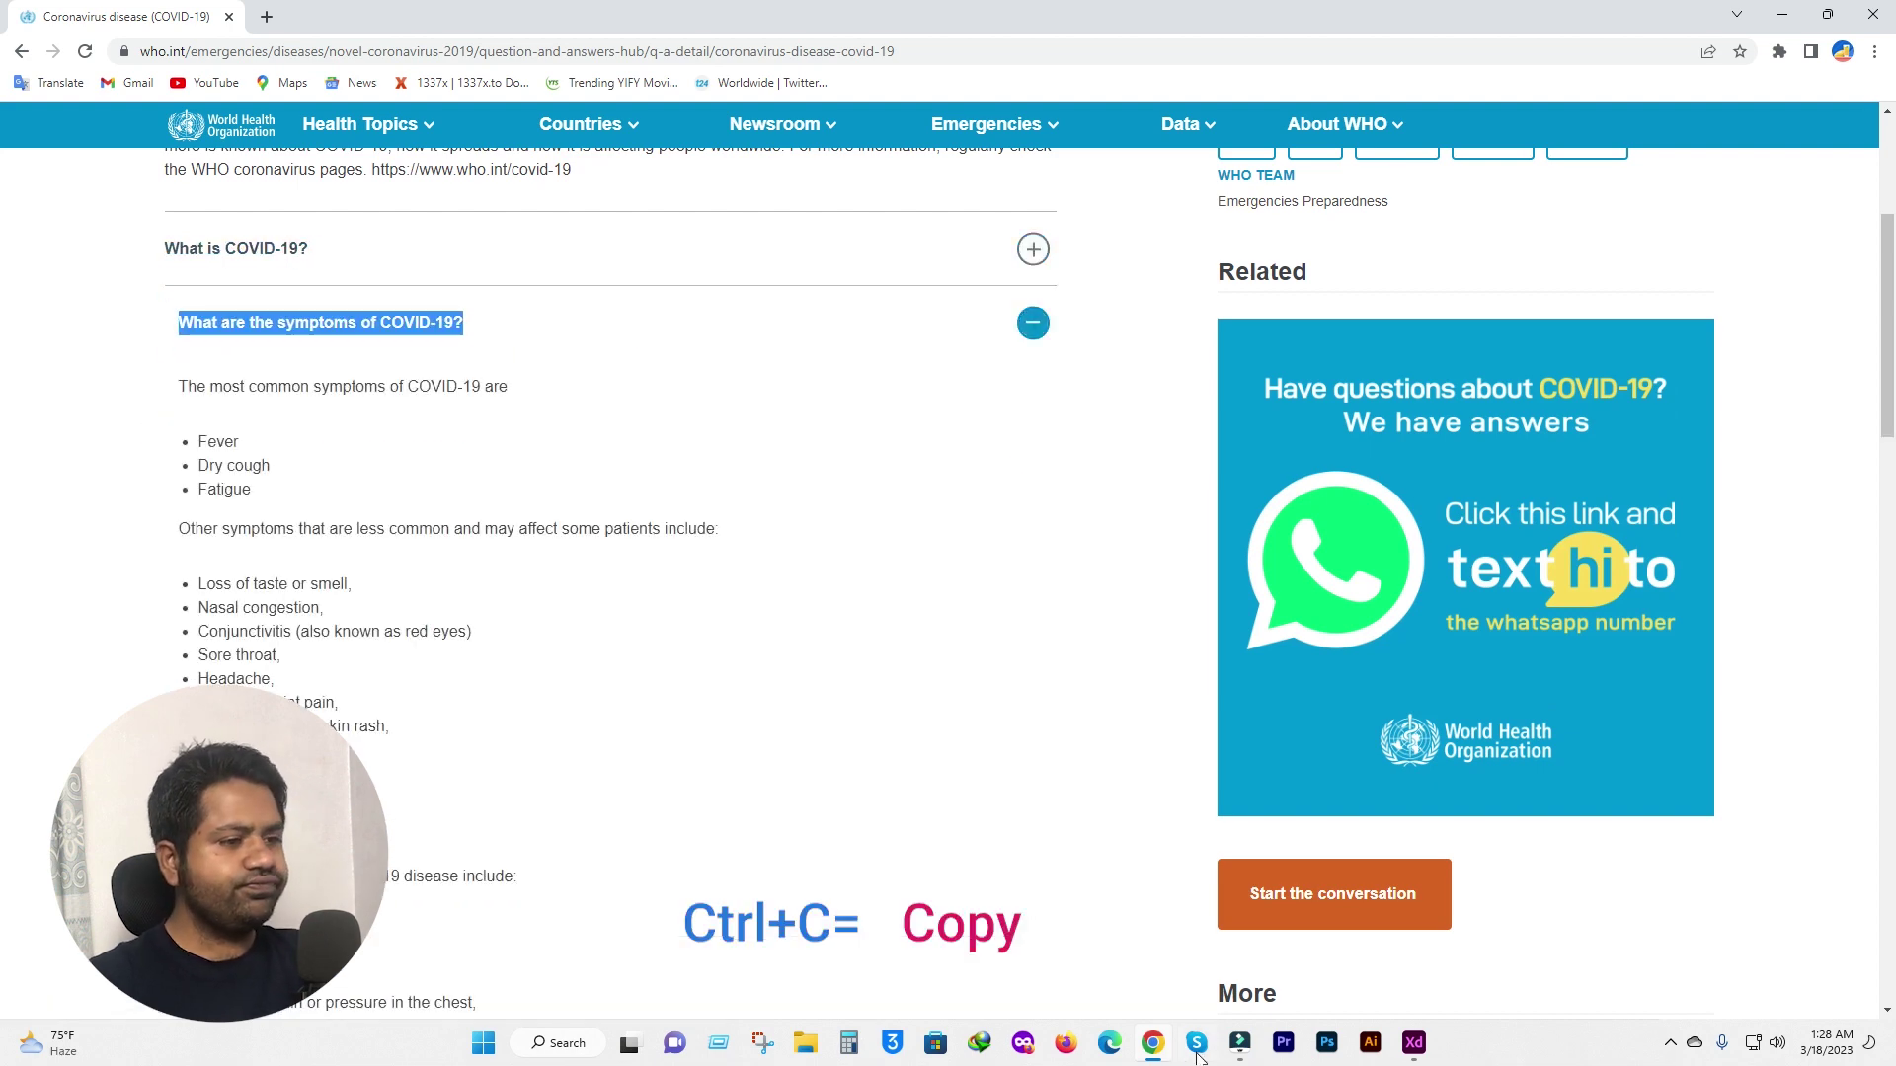
pyautogui.hotkey('alt', 'Tab')
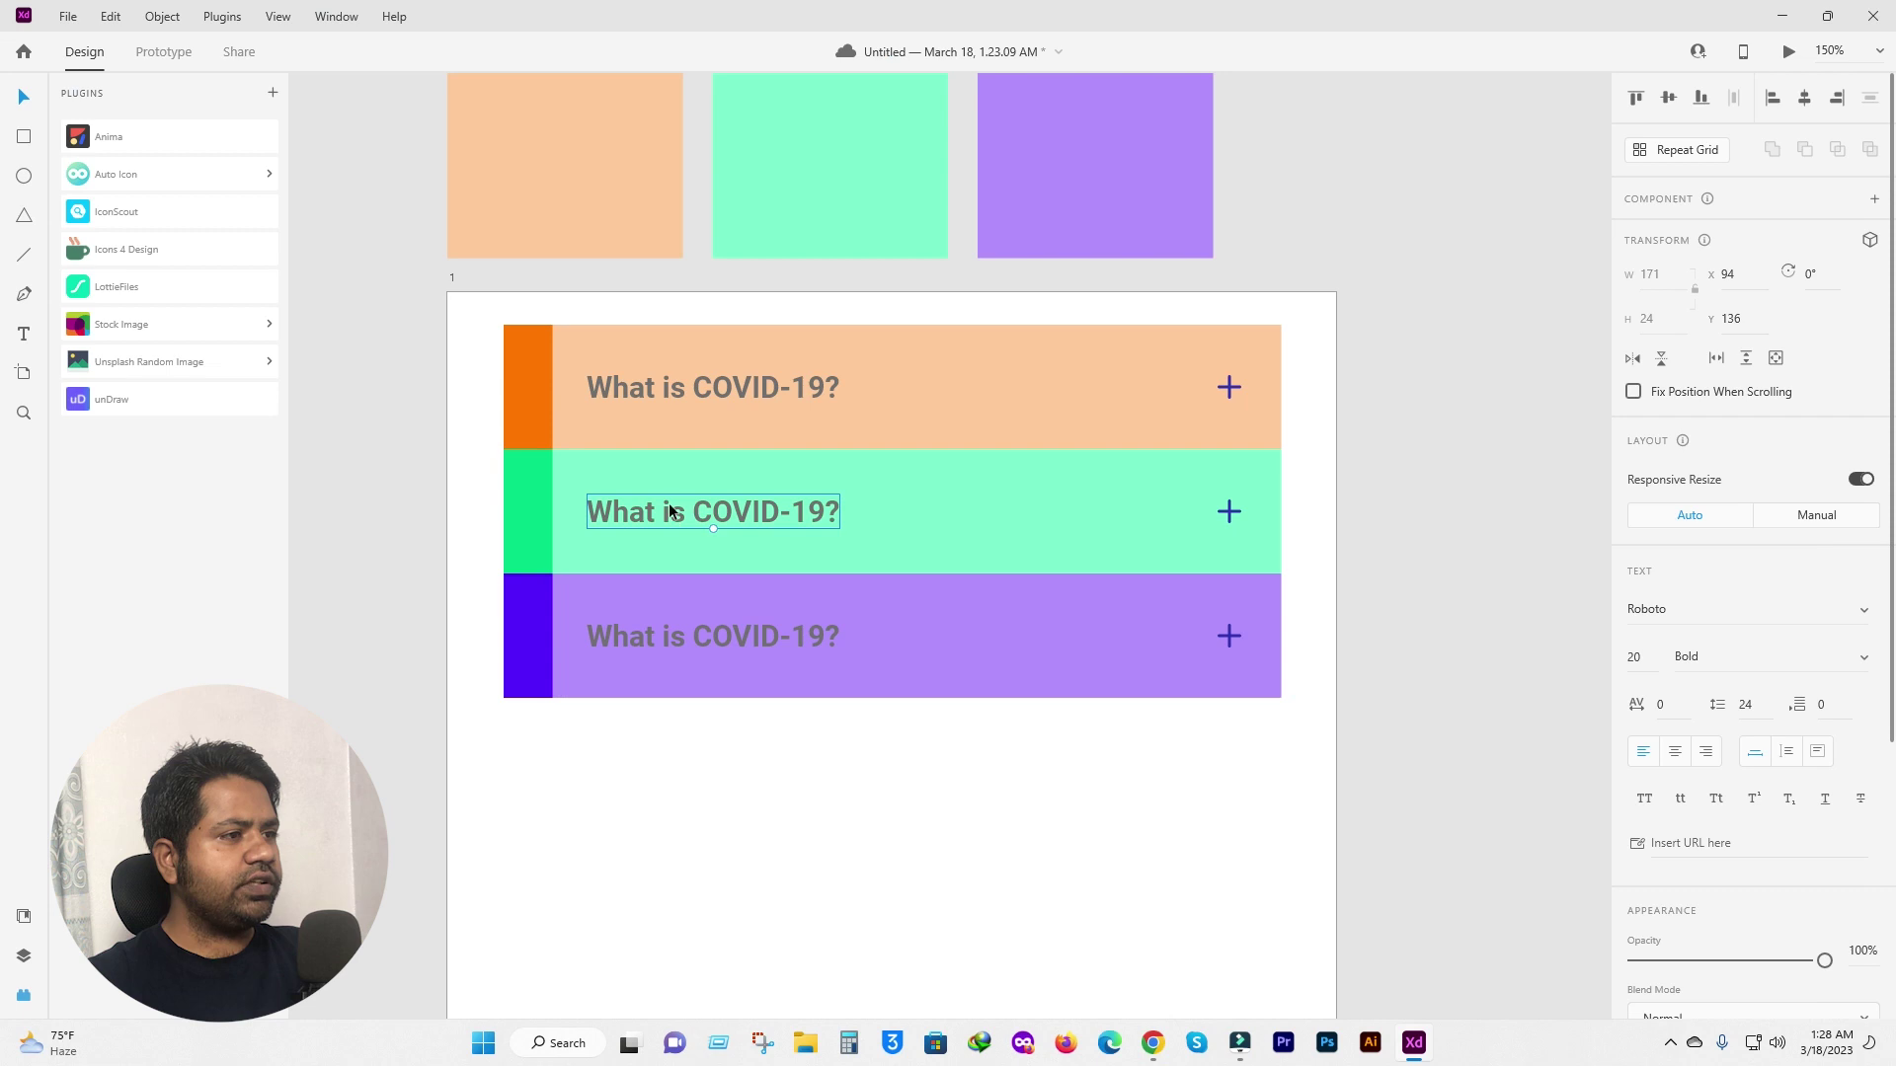
pyautogui.doubleClick(668, 508)
pyautogui.hotkey('ctrl', 'v')
pyautogui.click(865, 816)
# Replace the bottom row's question with the WHO COVID-19 vaccine question copied from Chrome.
pyautogui.click(666, 636)
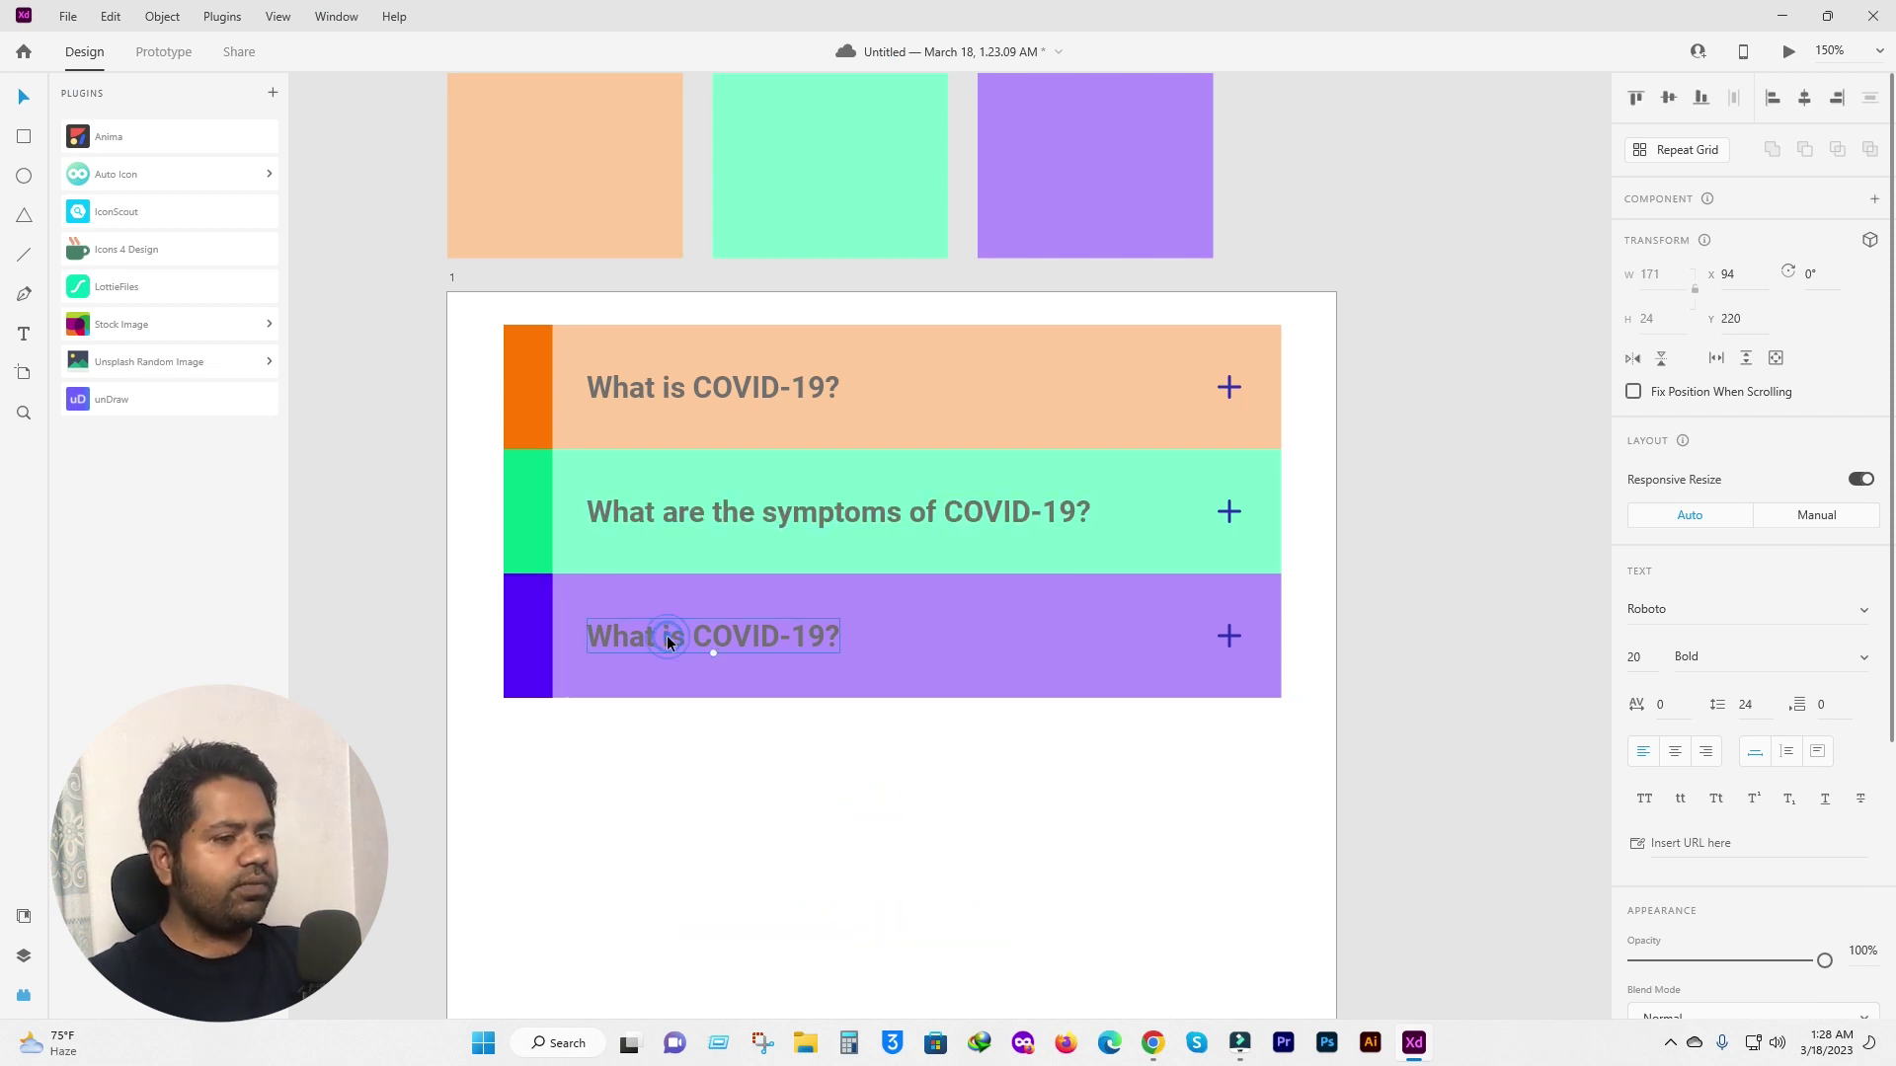
pyautogui.click(1155, 1052)
pyautogui.scroll(-2, 398, 553)
pyautogui.scroll(-2, 398, 553)
pyautogui.scroll(5, 1103, 493)
pyautogui.click(1033, 421)
pyautogui.scroll(-5, 405, 602)
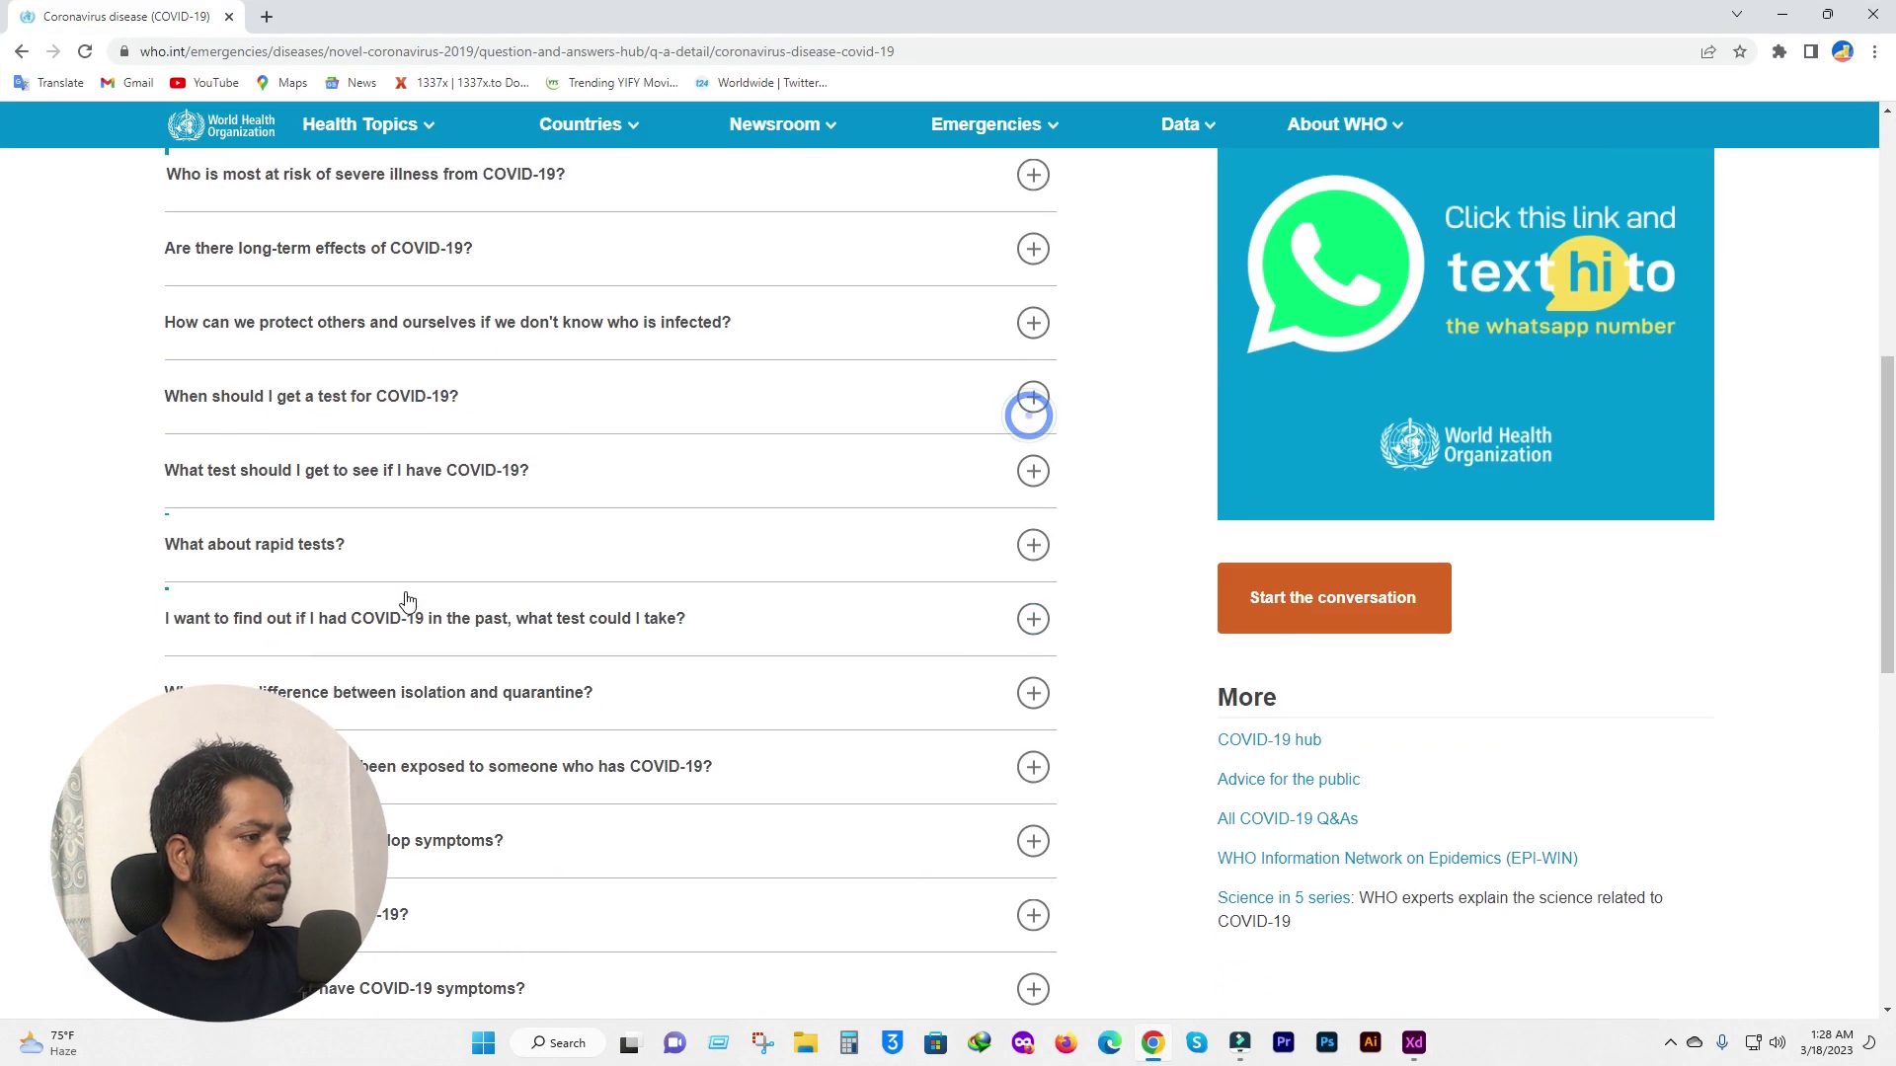
pyautogui.scroll(-2, 388, 583)
pyautogui.scroll(-2, 388, 583)
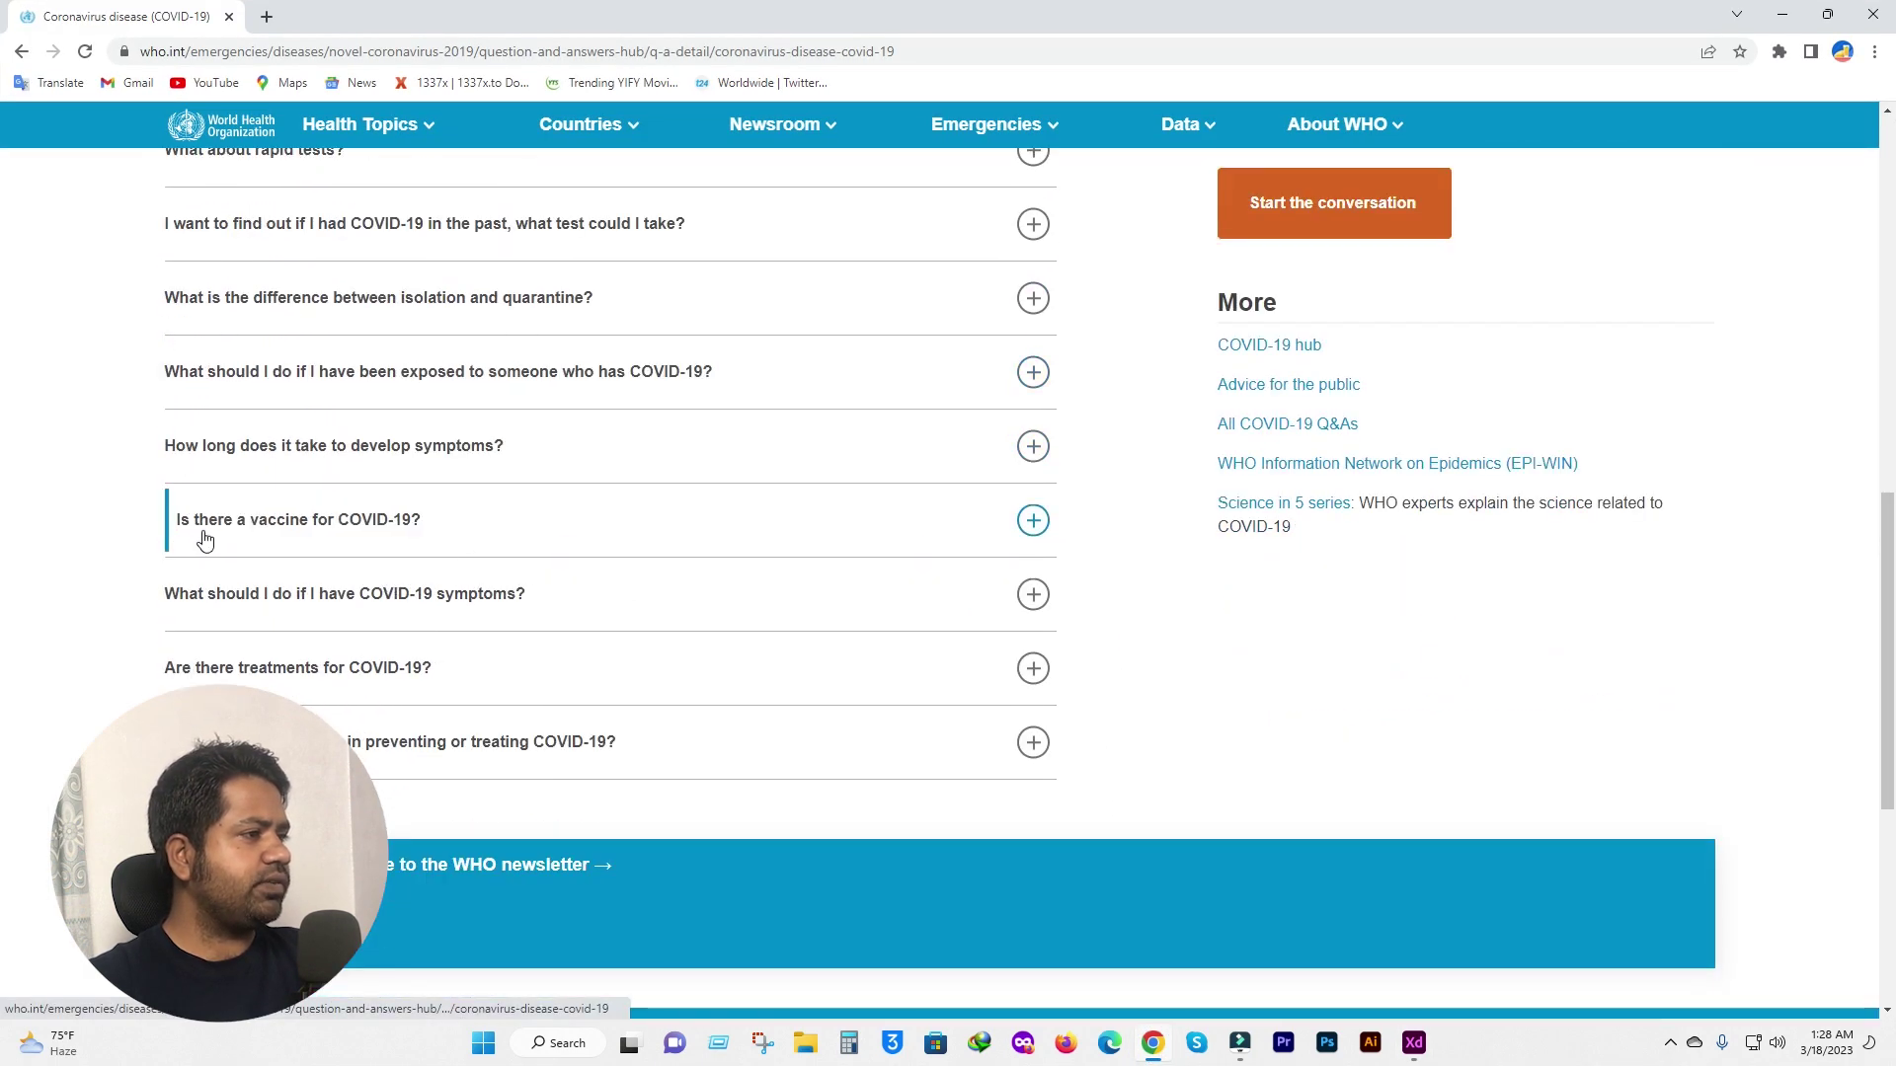
pyautogui.moveTo(197, 515); pyautogui.dragTo(427, 531)
pyautogui.hotkey('ctrl', 'c')
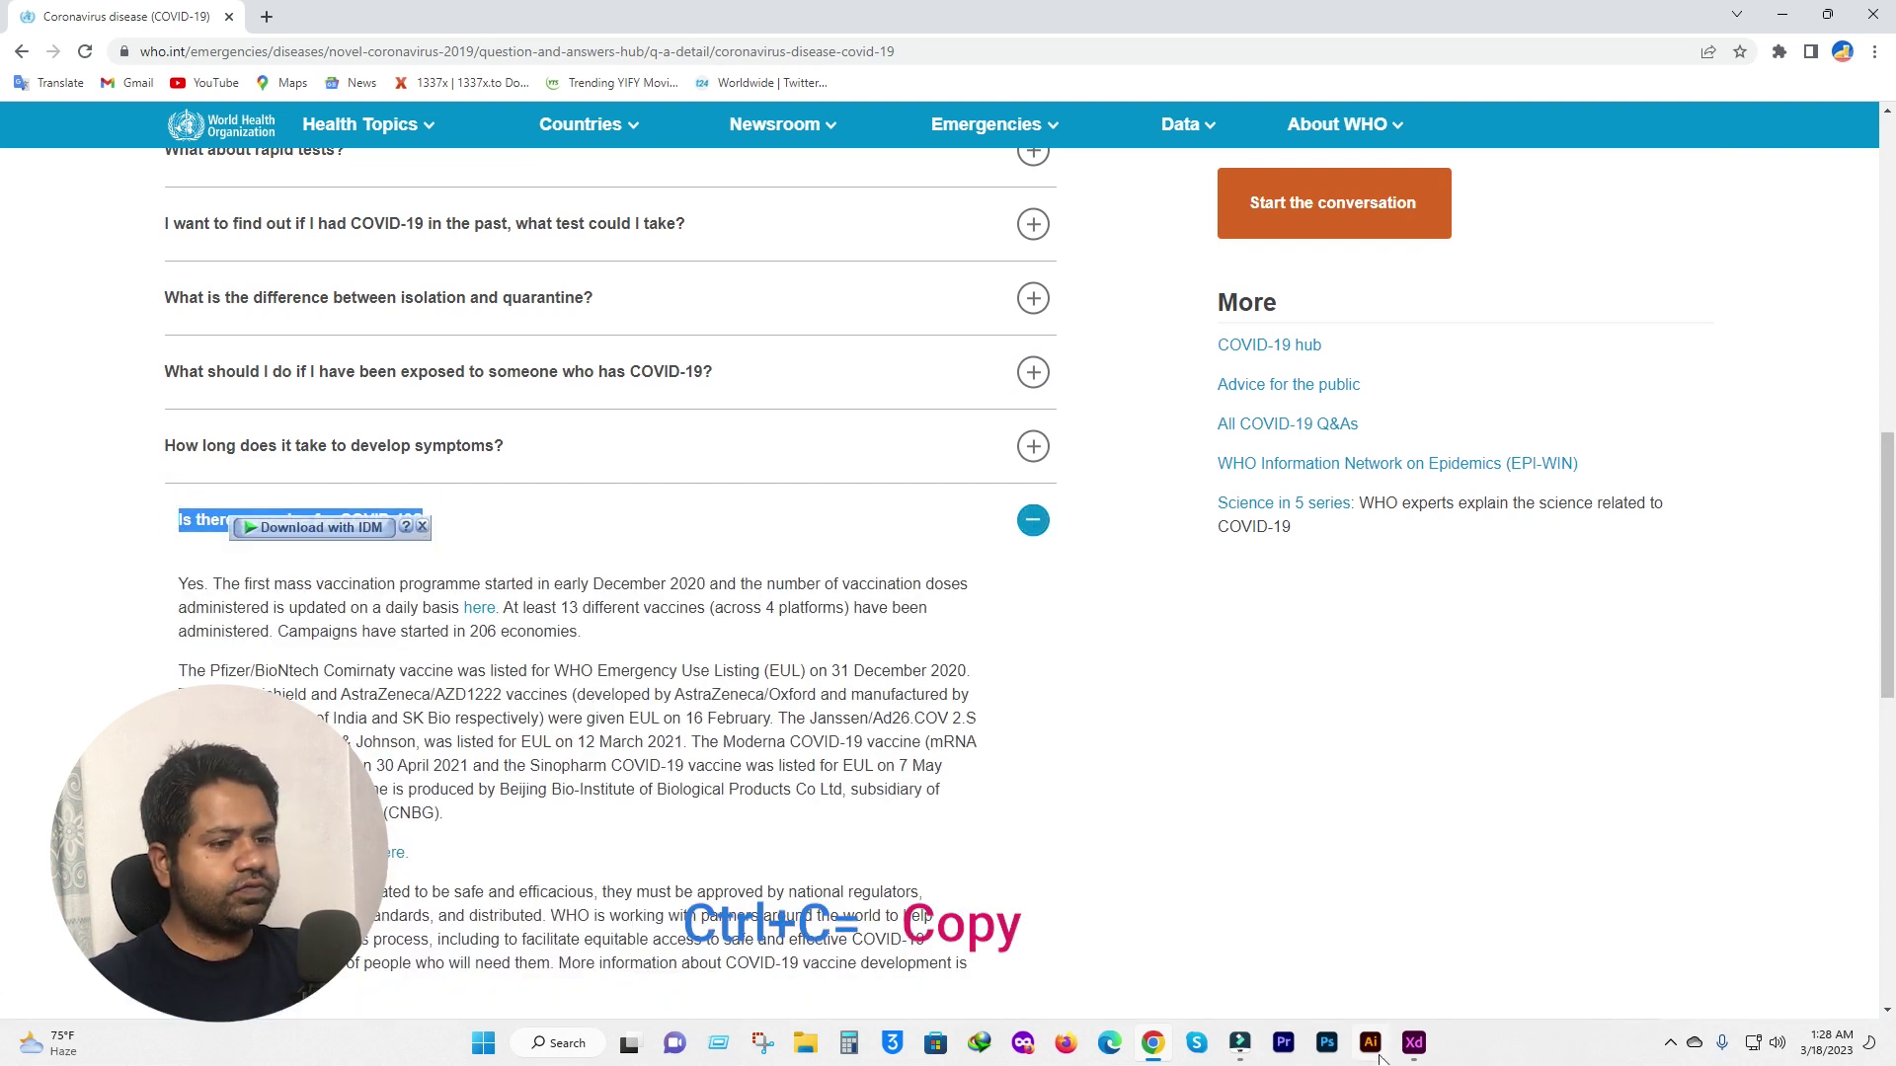
pyautogui.click(1416, 1049)
pyautogui.doubleClick(713, 640)
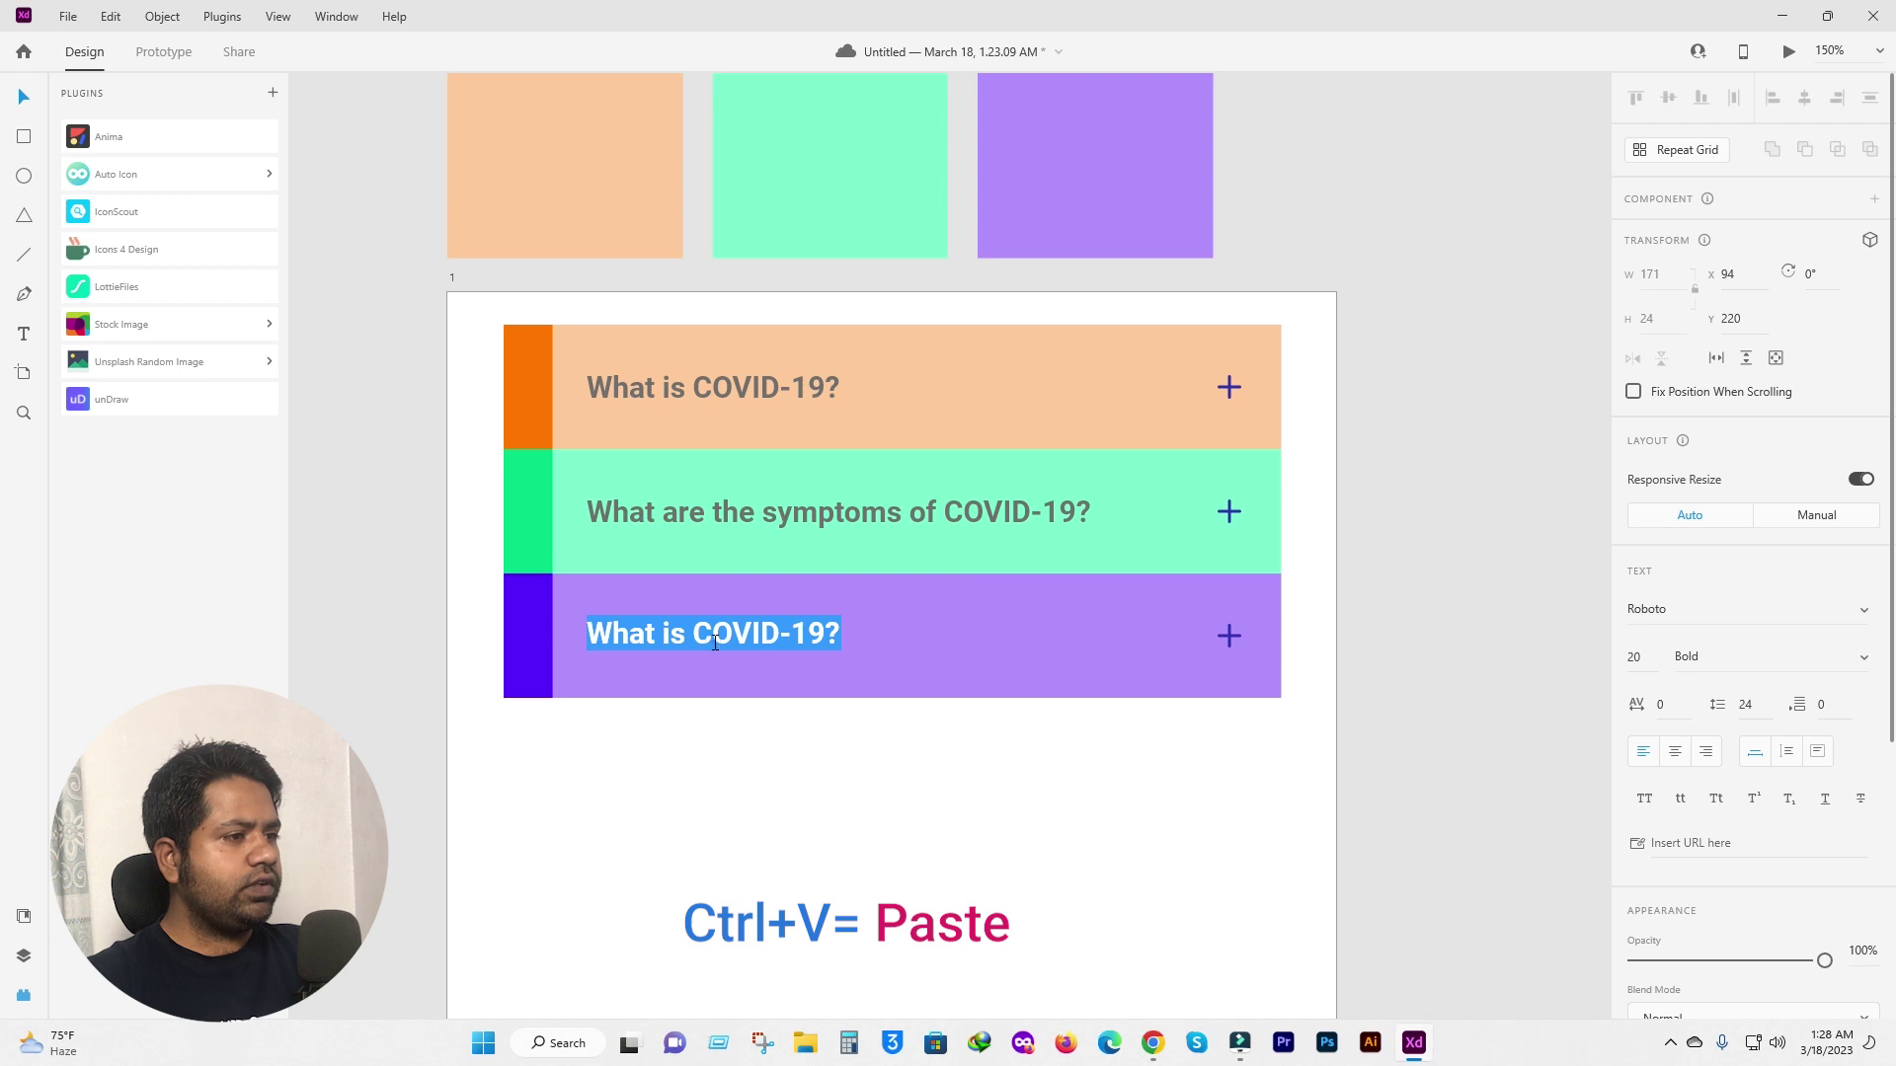
pyautogui.hotkey('ctrl', 'v')
pyautogui.press('Escape')
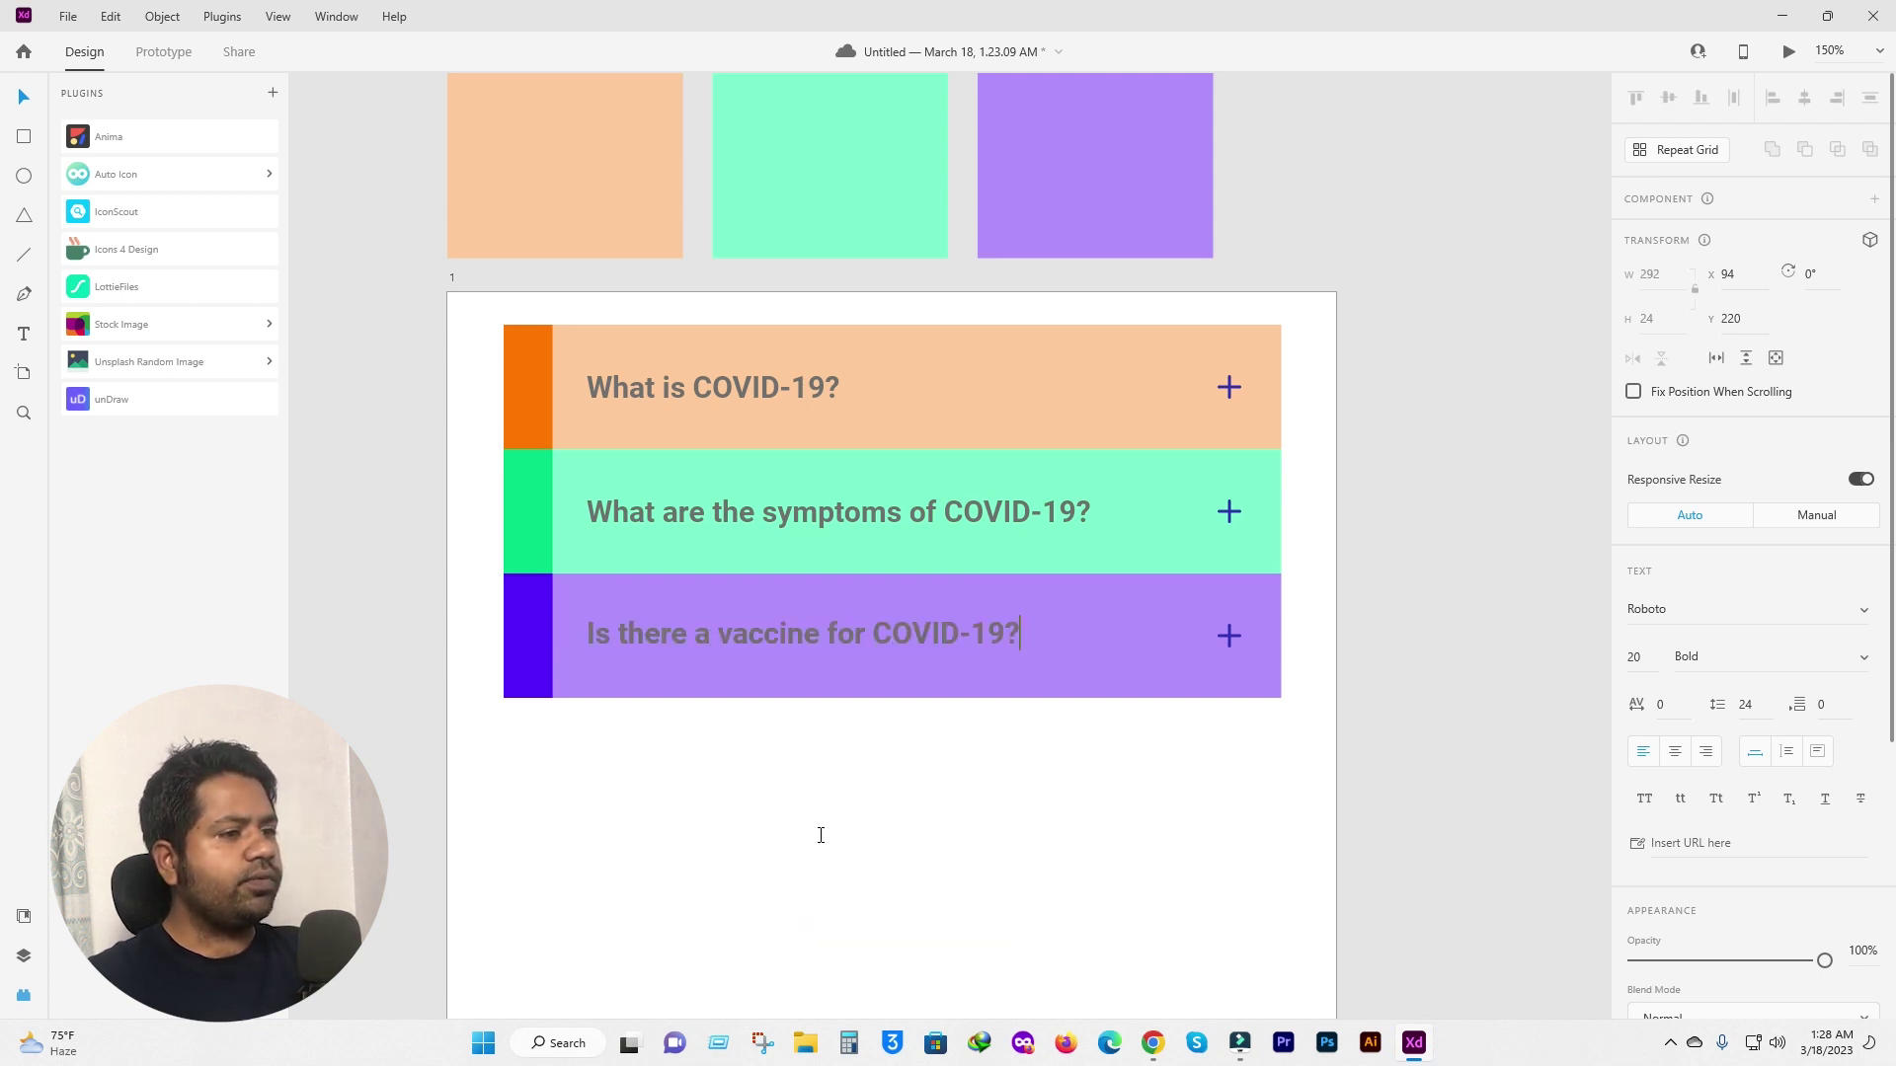
pyautogui.scroll(1, 817, 834)
pyautogui.scroll(-3, 1062, 889)
pyautogui.hscroll(3, 1063, 889)
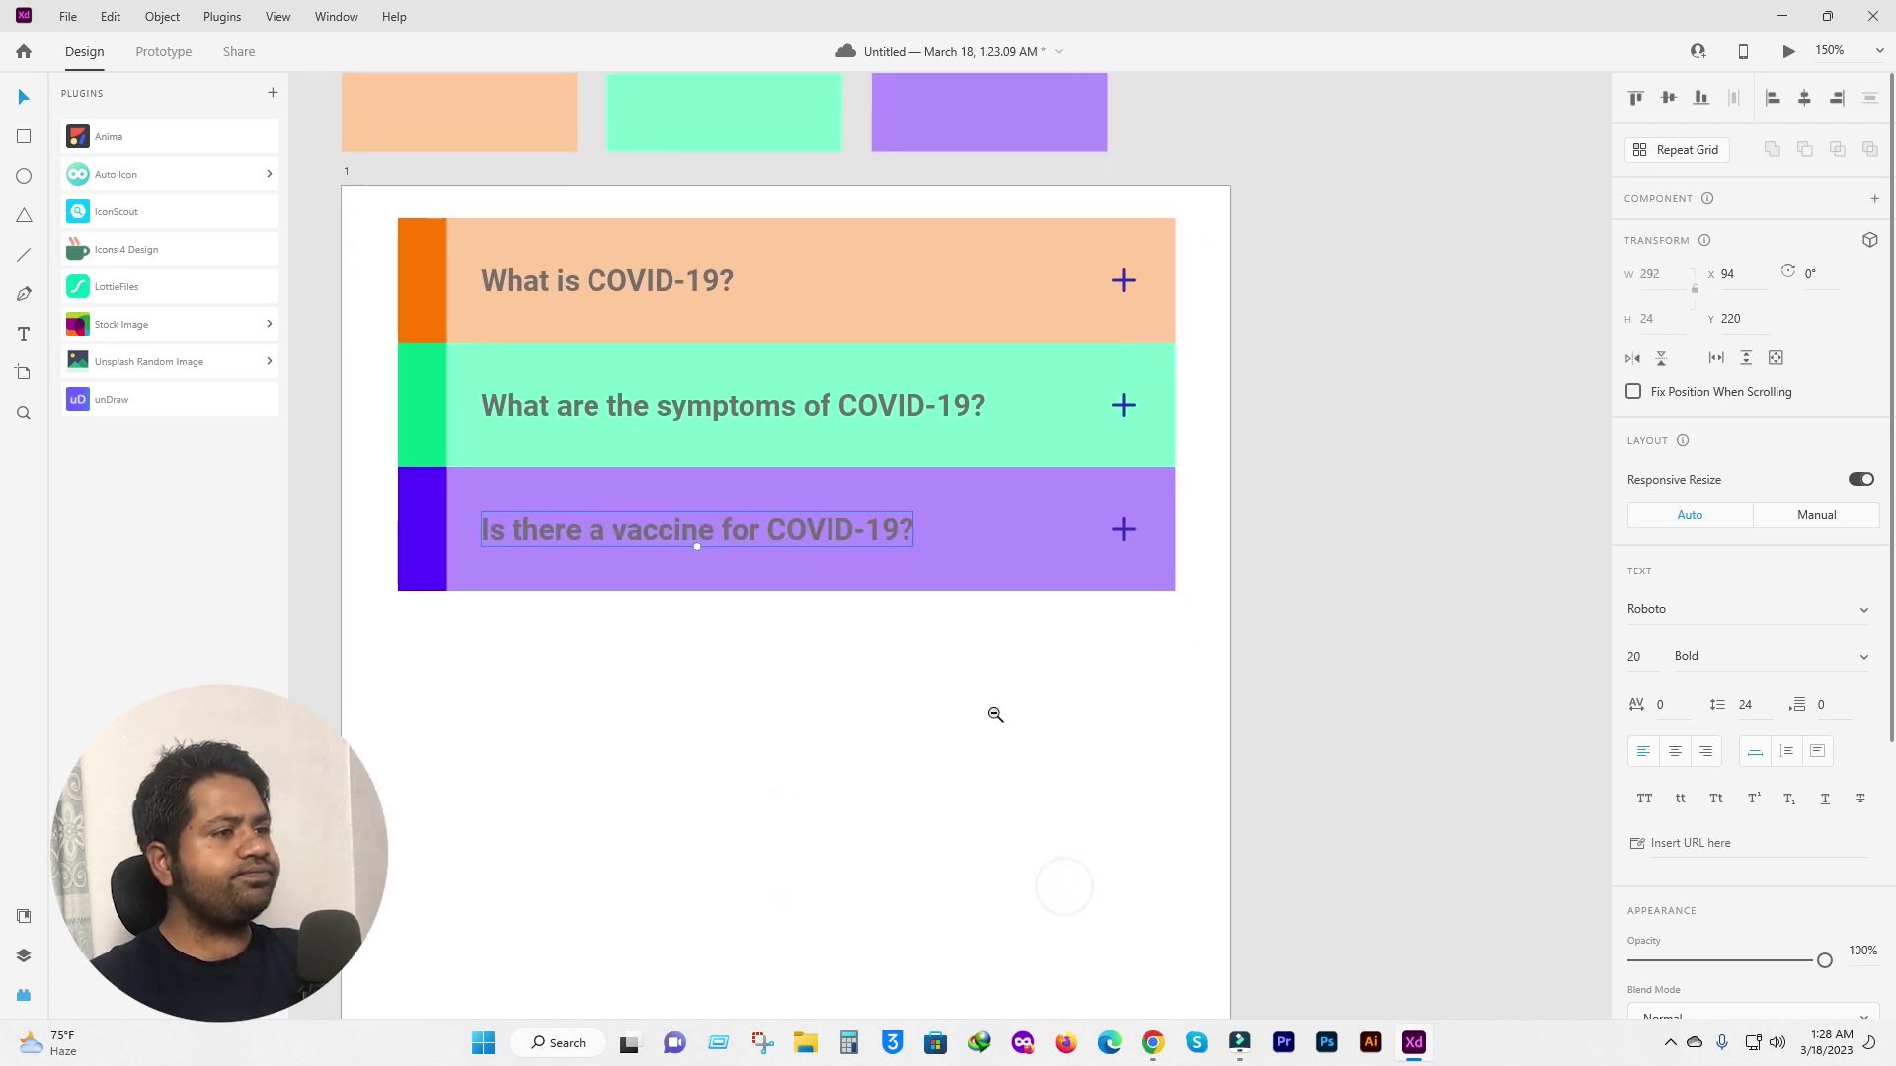
pyautogui.scroll(-1, 996, 714)
pyautogui.scroll(-1, 1037, 682)
pyautogui.hscroll(2, 1079, 673)
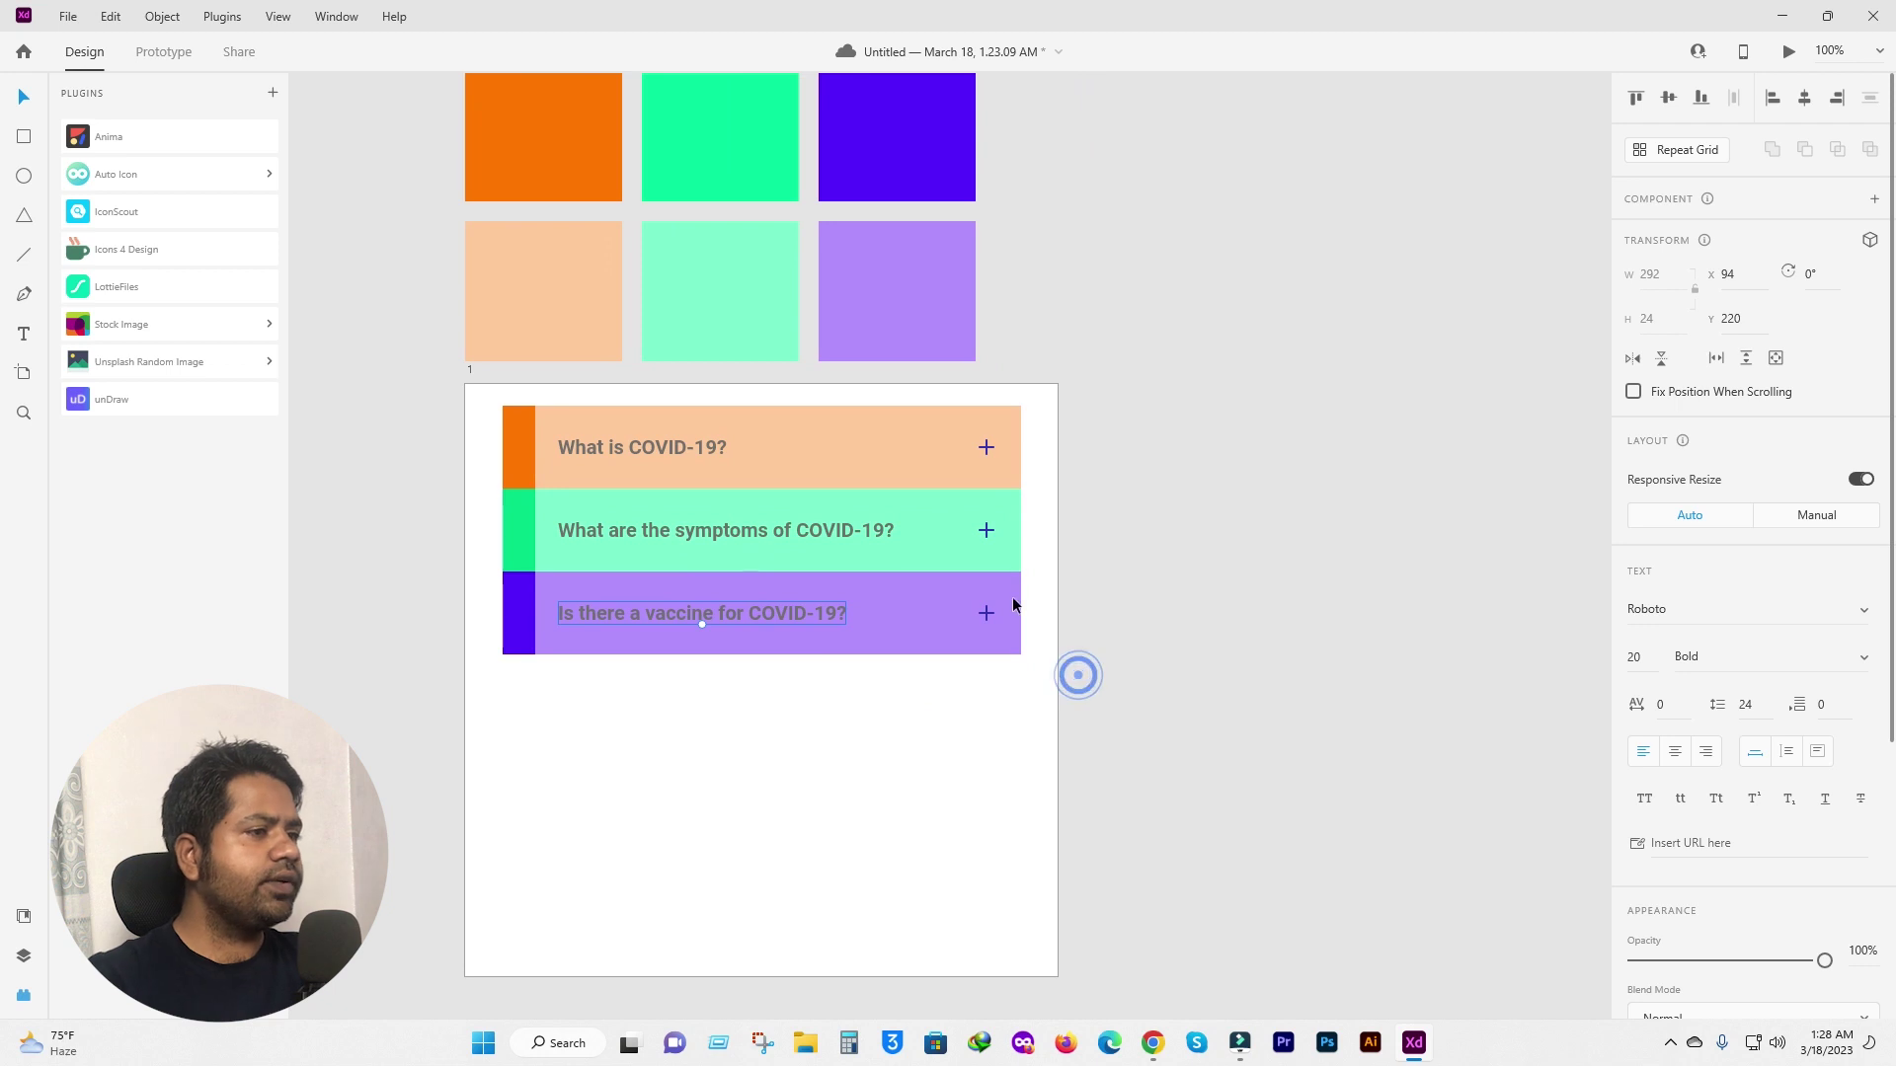
# Select the FAQ artboard and duplicate it with Ctrl+D.
pyautogui.click(1116, 535)
pyautogui.moveTo(1329, 568); pyautogui.dragTo(1240, 542)
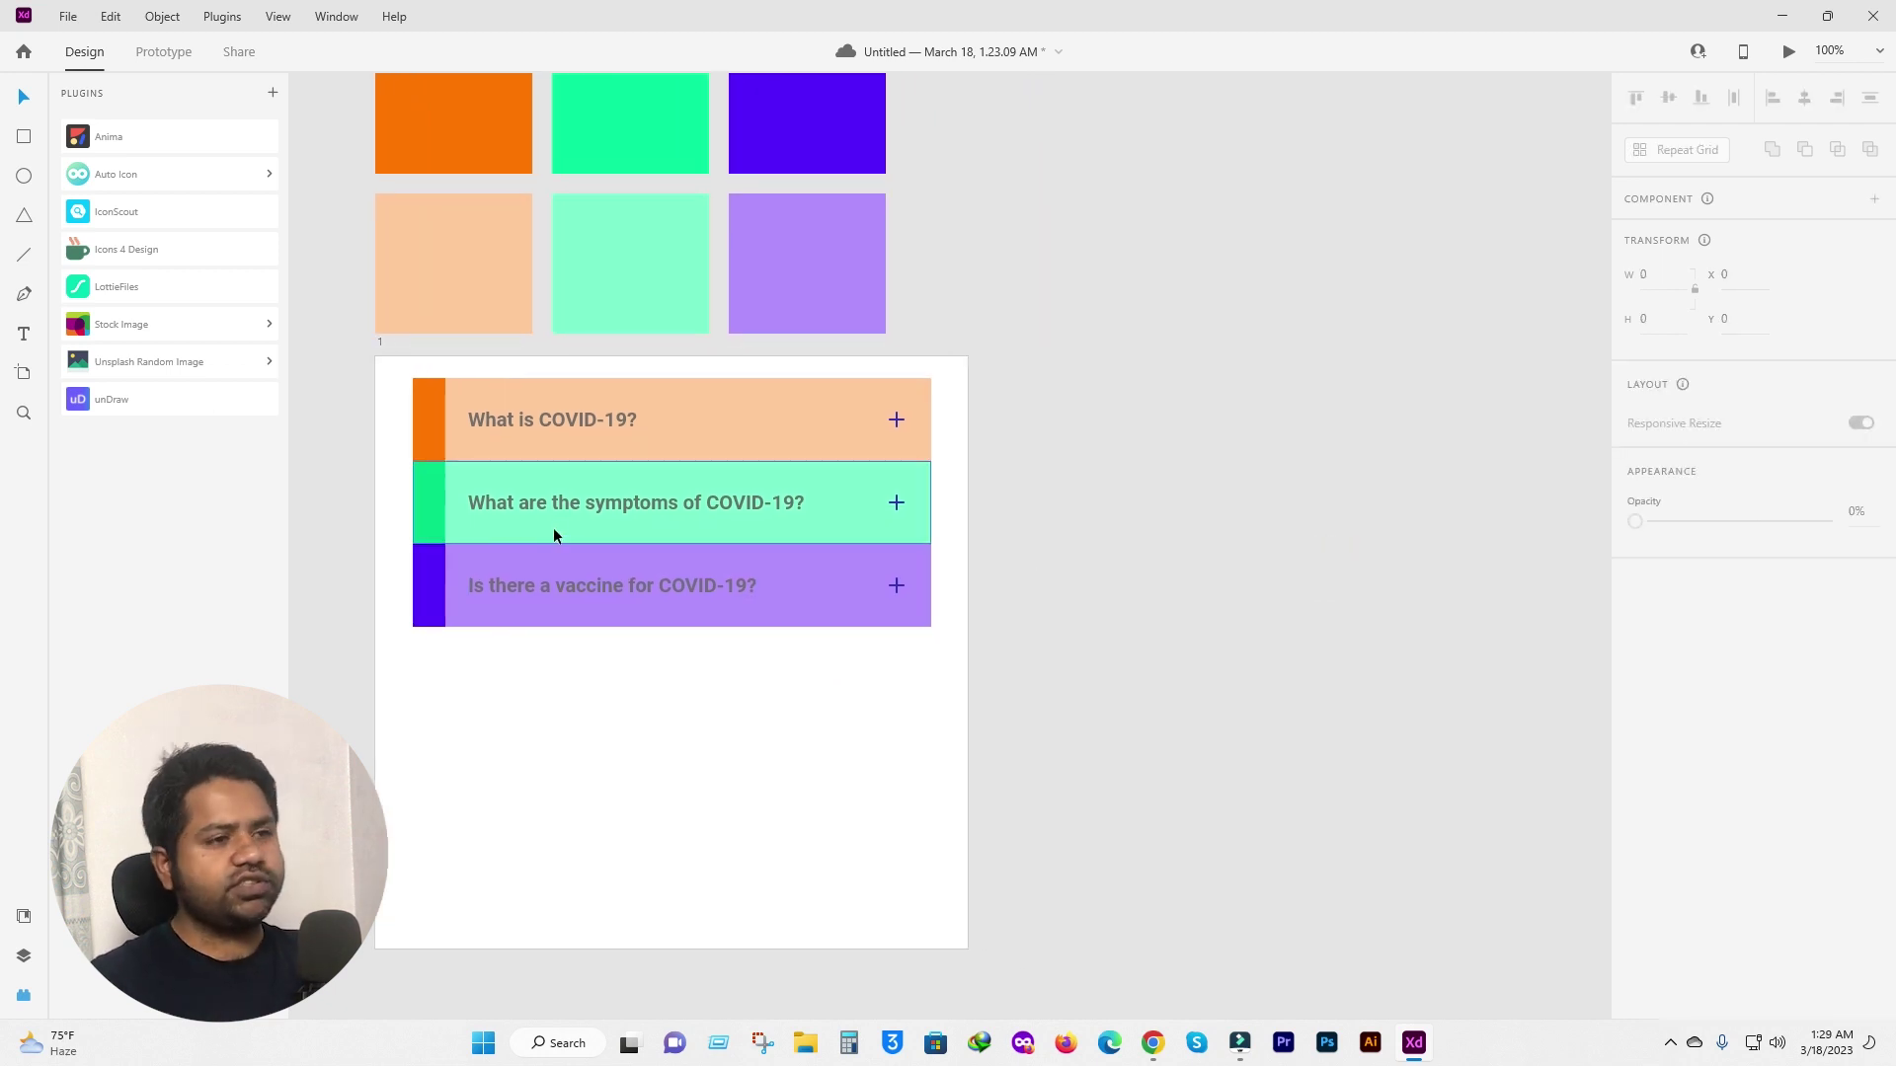
pyautogui.click(1100, 672)
pyautogui.moveTo(679, 691); pyautogui.dragTo(841, 783)
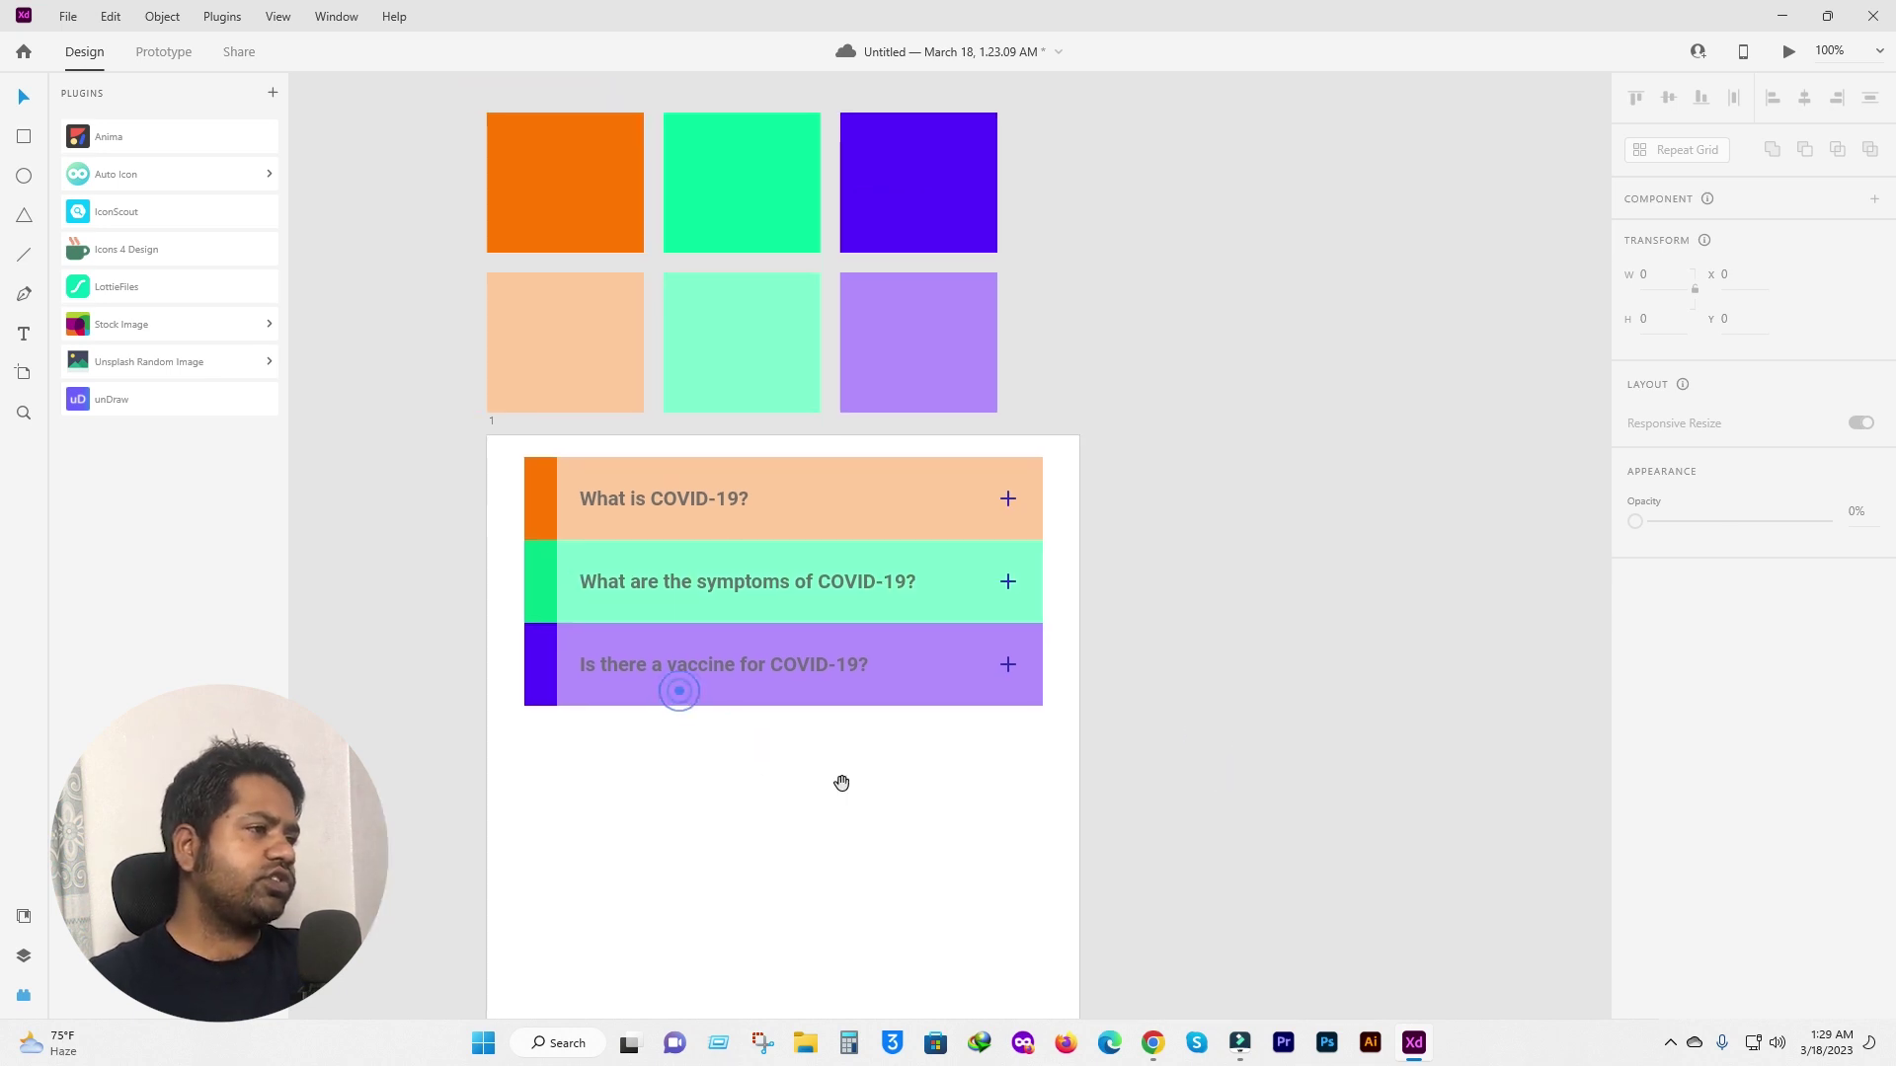
pyautogui.click(491, 420)
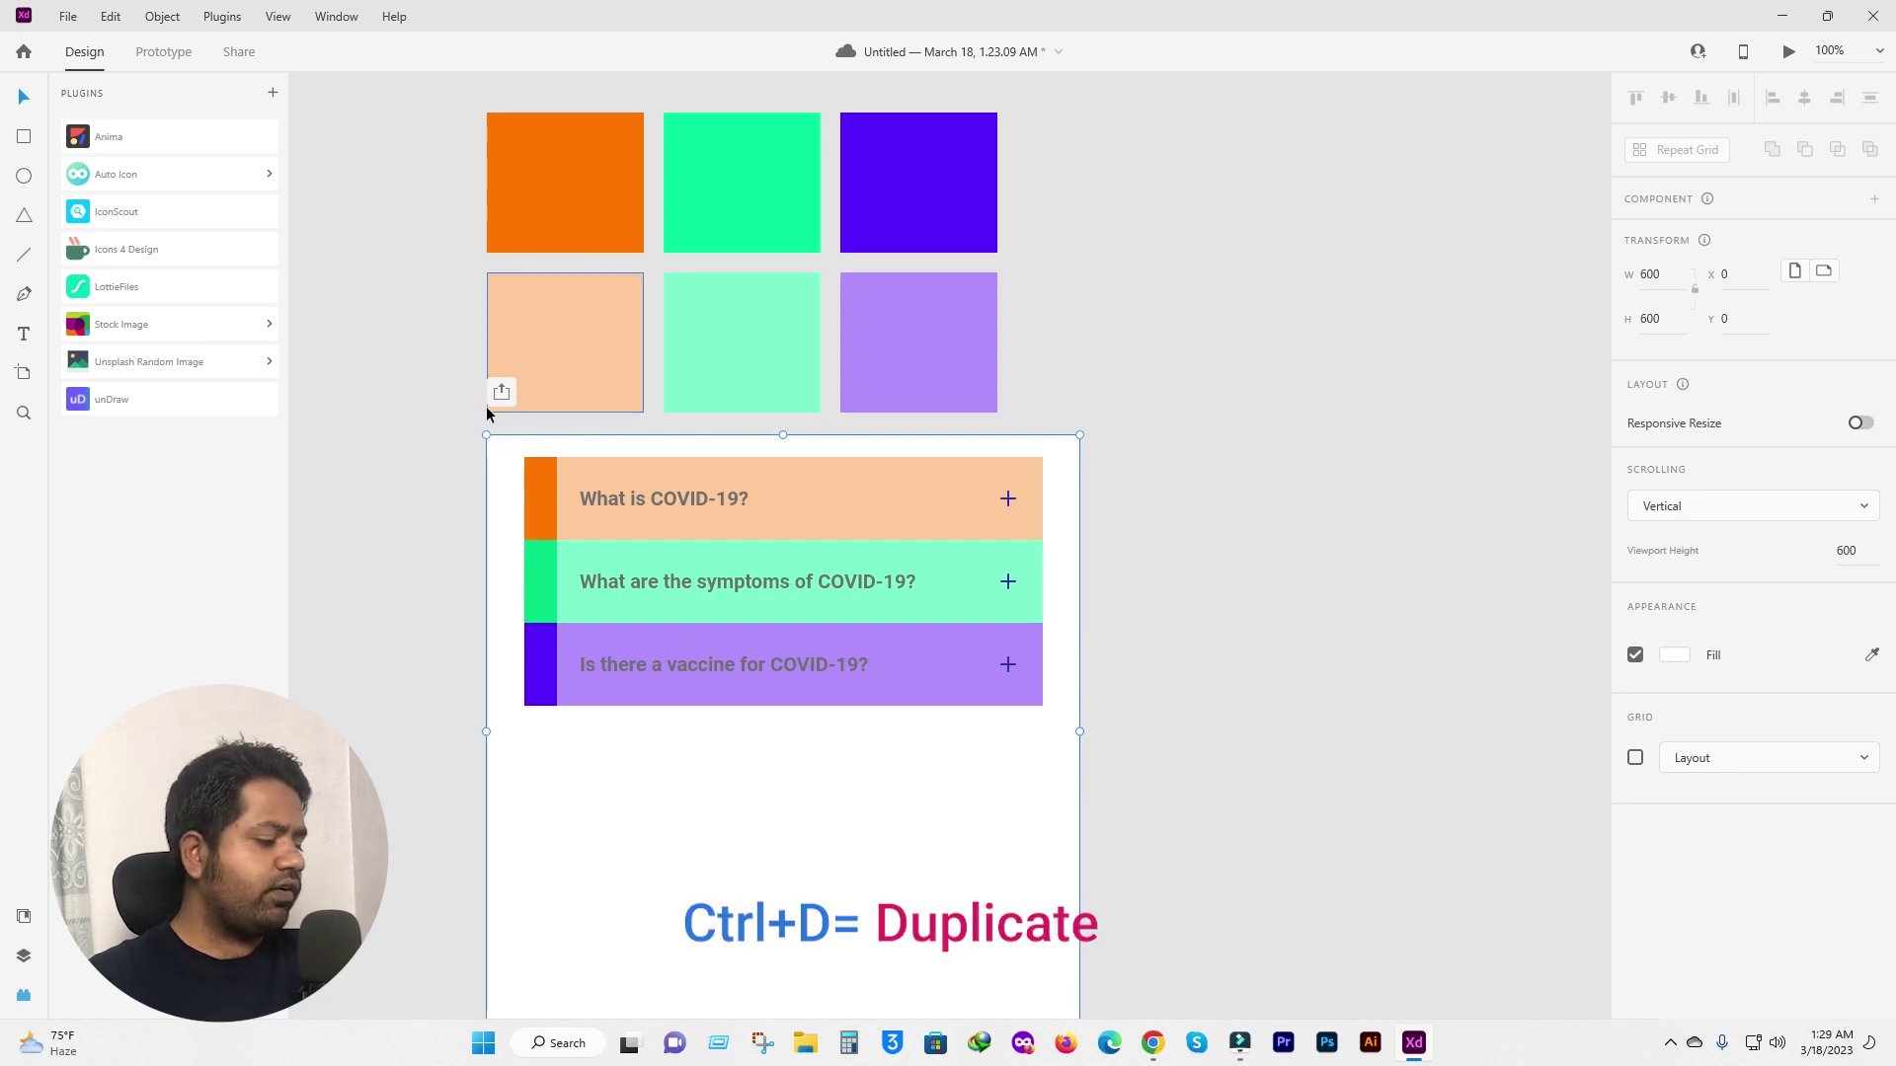
pyautogui.hotkey('ctrl', 'd')
pyautogui.hotkey('ctrl', 'd')
pyautogui.hotkey('ctrl', 'd')
# Rename the first artboard copy to 2.
pyautogui.moveTo(811, 659)
pyautogui.mouseDown()
pyautogui.moveTo(775, 605)
pyautogui.moveTo(1370, 543)
pyautogui.mouseUp()
pyautogui.moveTo(966, 463); pyautogui.dragTo(734, 484)
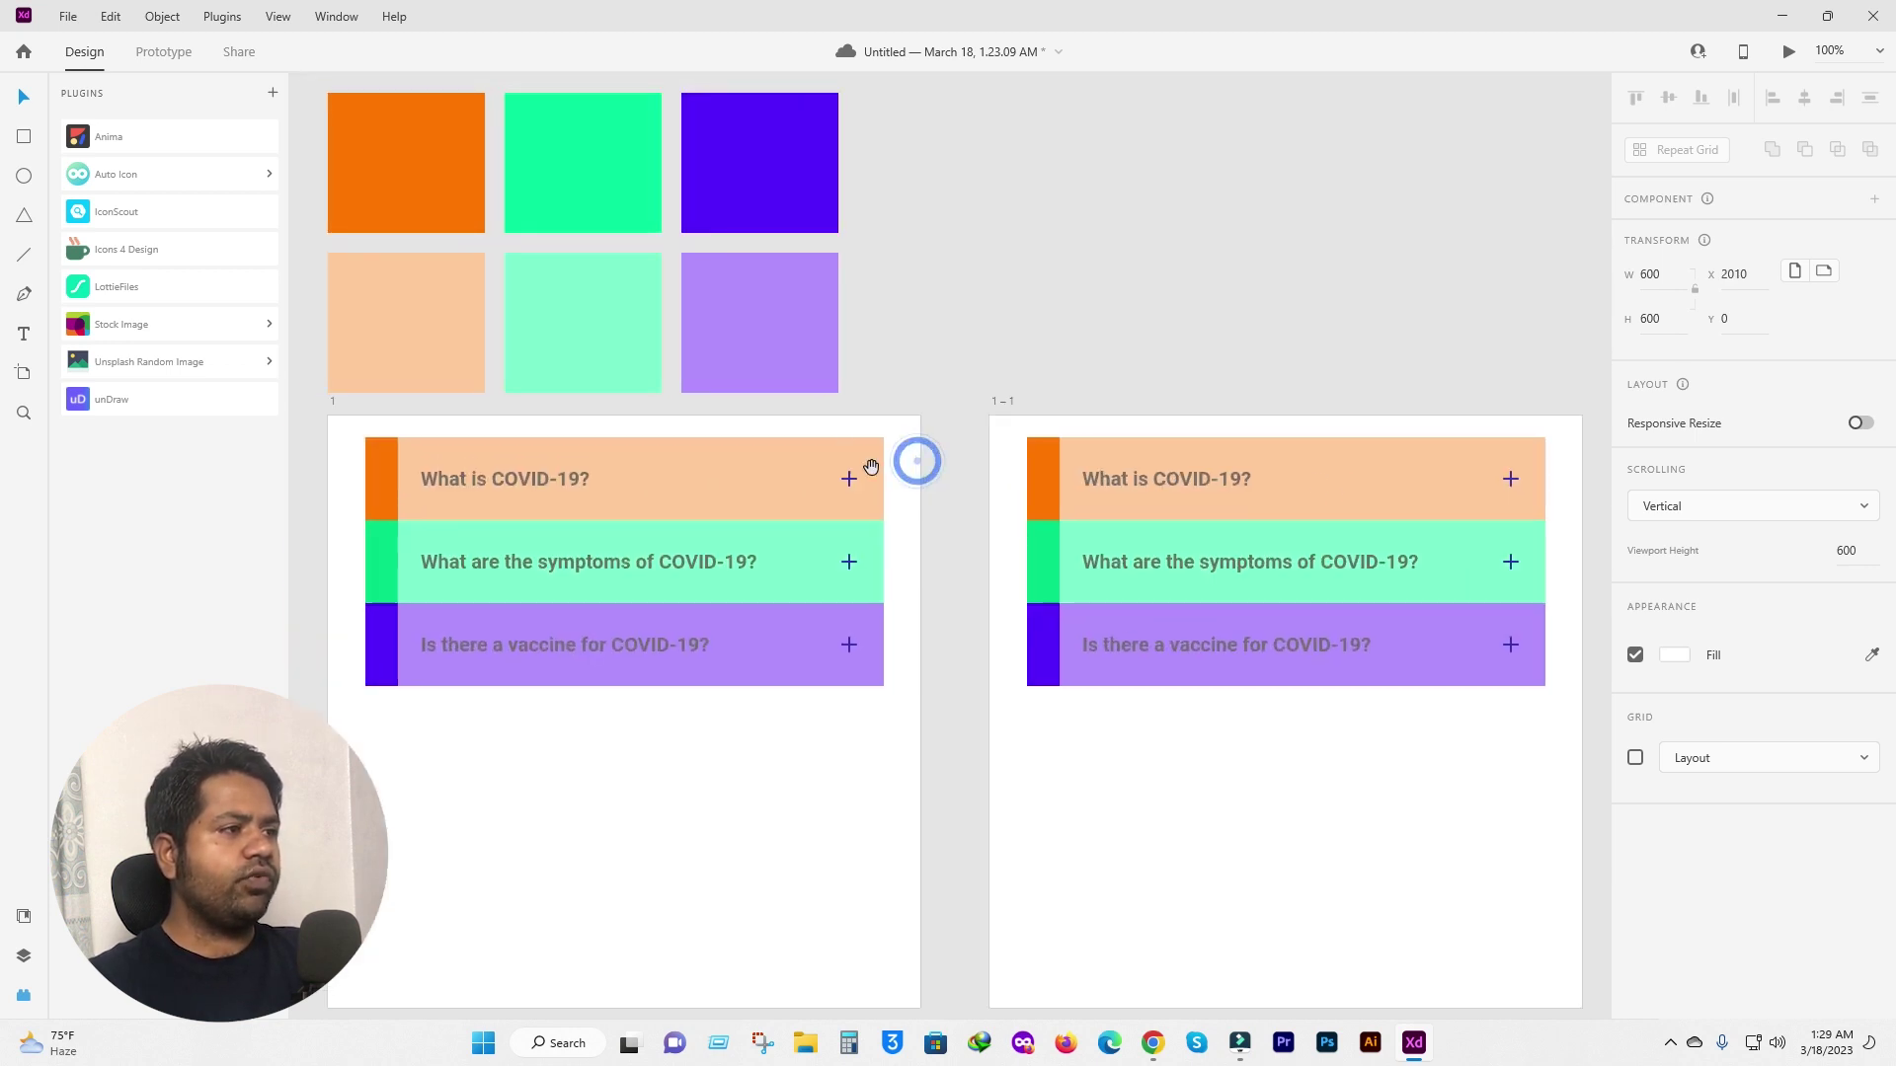
pyautogui.doubleClick(1008, 397)
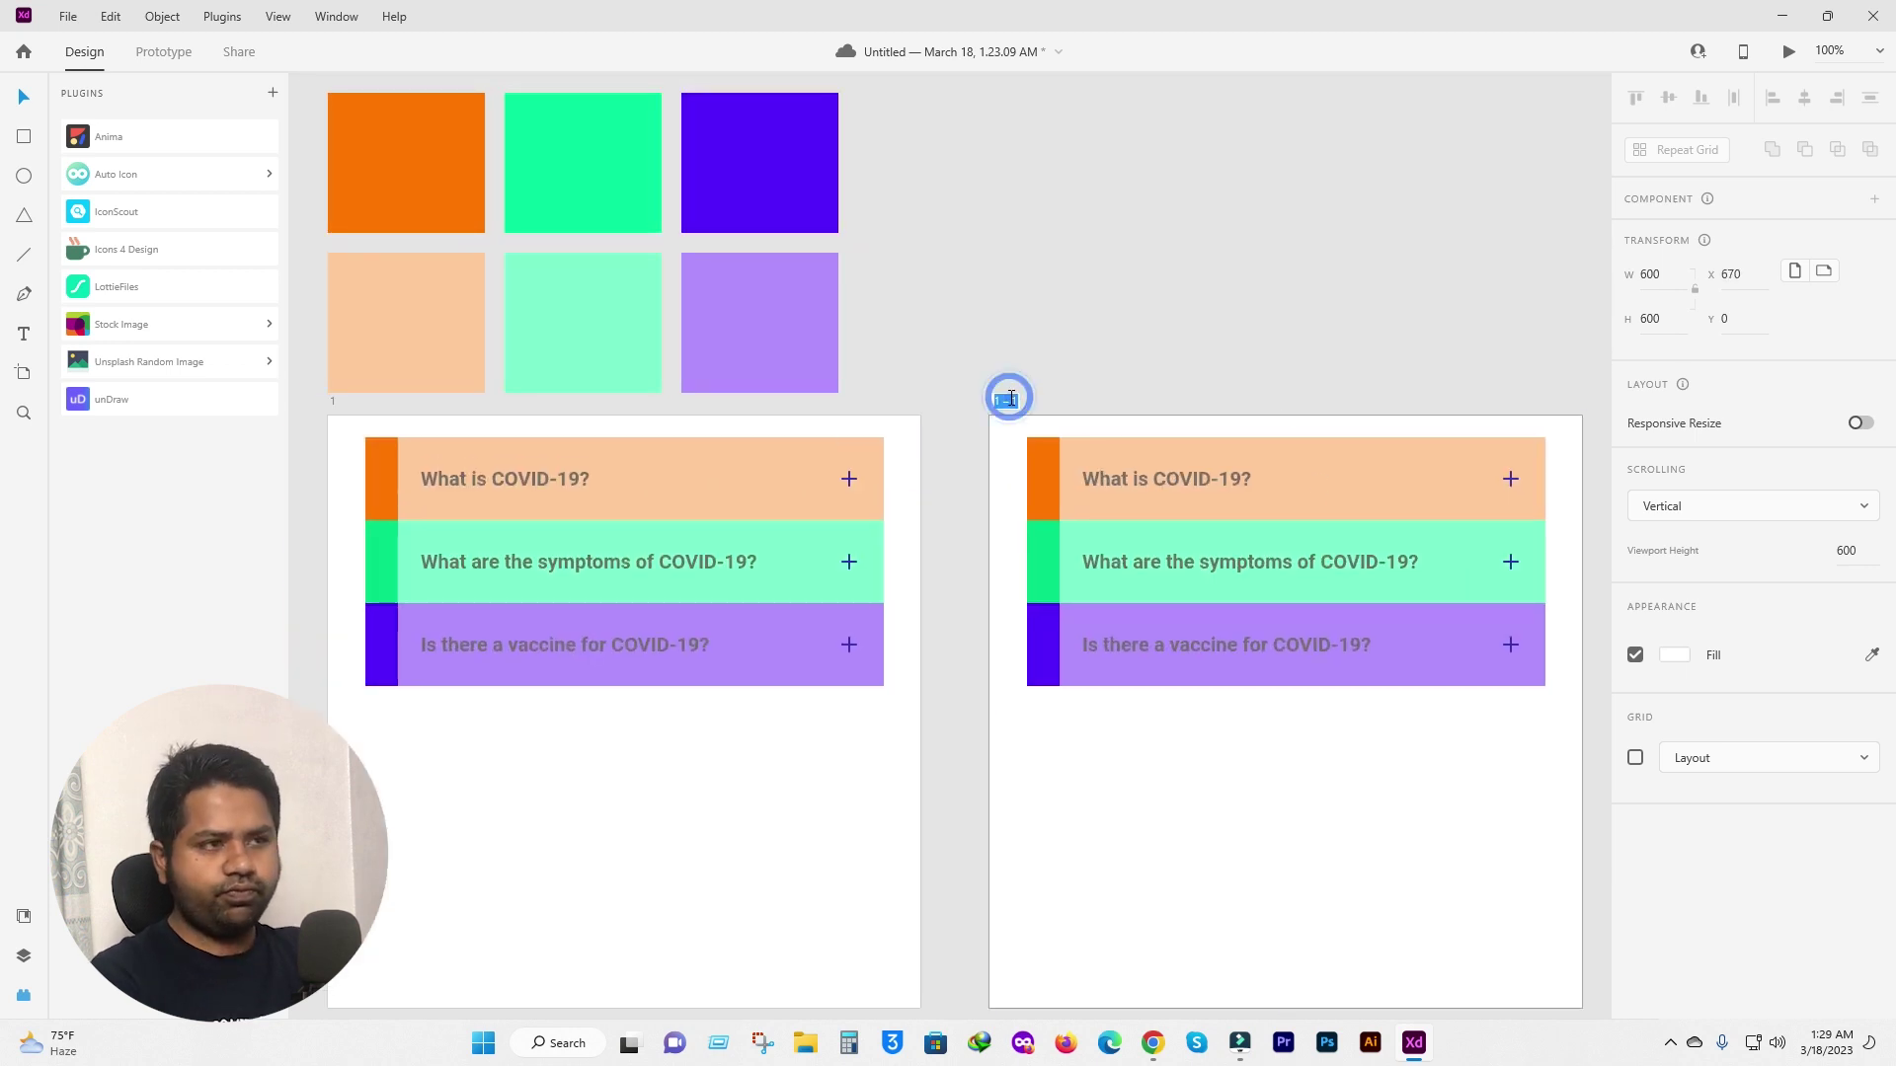
pyautogui.write('2')
pyautogui.press('Return')
pyautogui.hscroll(4, 1086, 395)
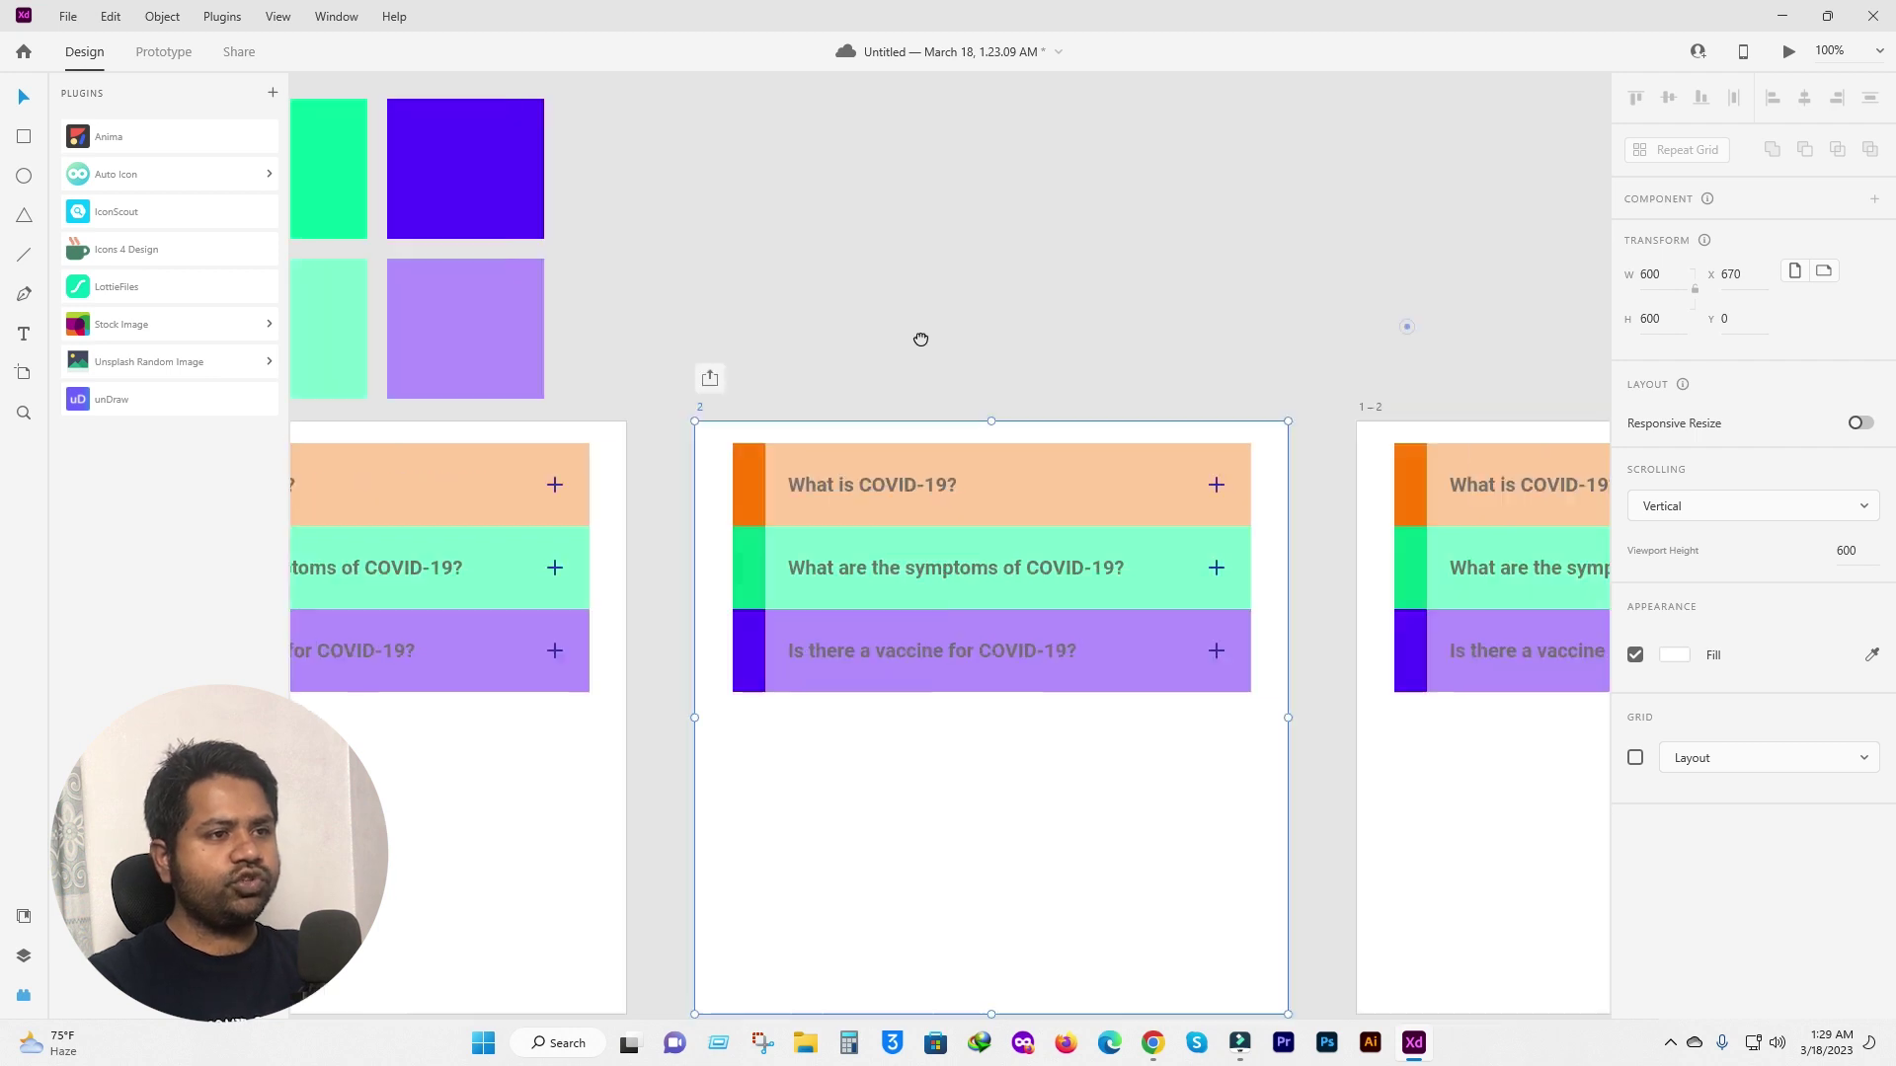
pyautogui.hscroll(4, 988, 404)
pyautogui.hscroll(2, 868, 412)
# Rename the remaining artboard copies to 3 and 4.
pyautogui.click(868, 405)
pyautogui.doubleClick(867, 405)
pyautogui.write('3')
pyautogui.click(1135, 318)
pyautogui.click(855, 387)
pyautogui.doubleClick(855, 387)
pyautogui.write('4')
pyautogui.press('Return')
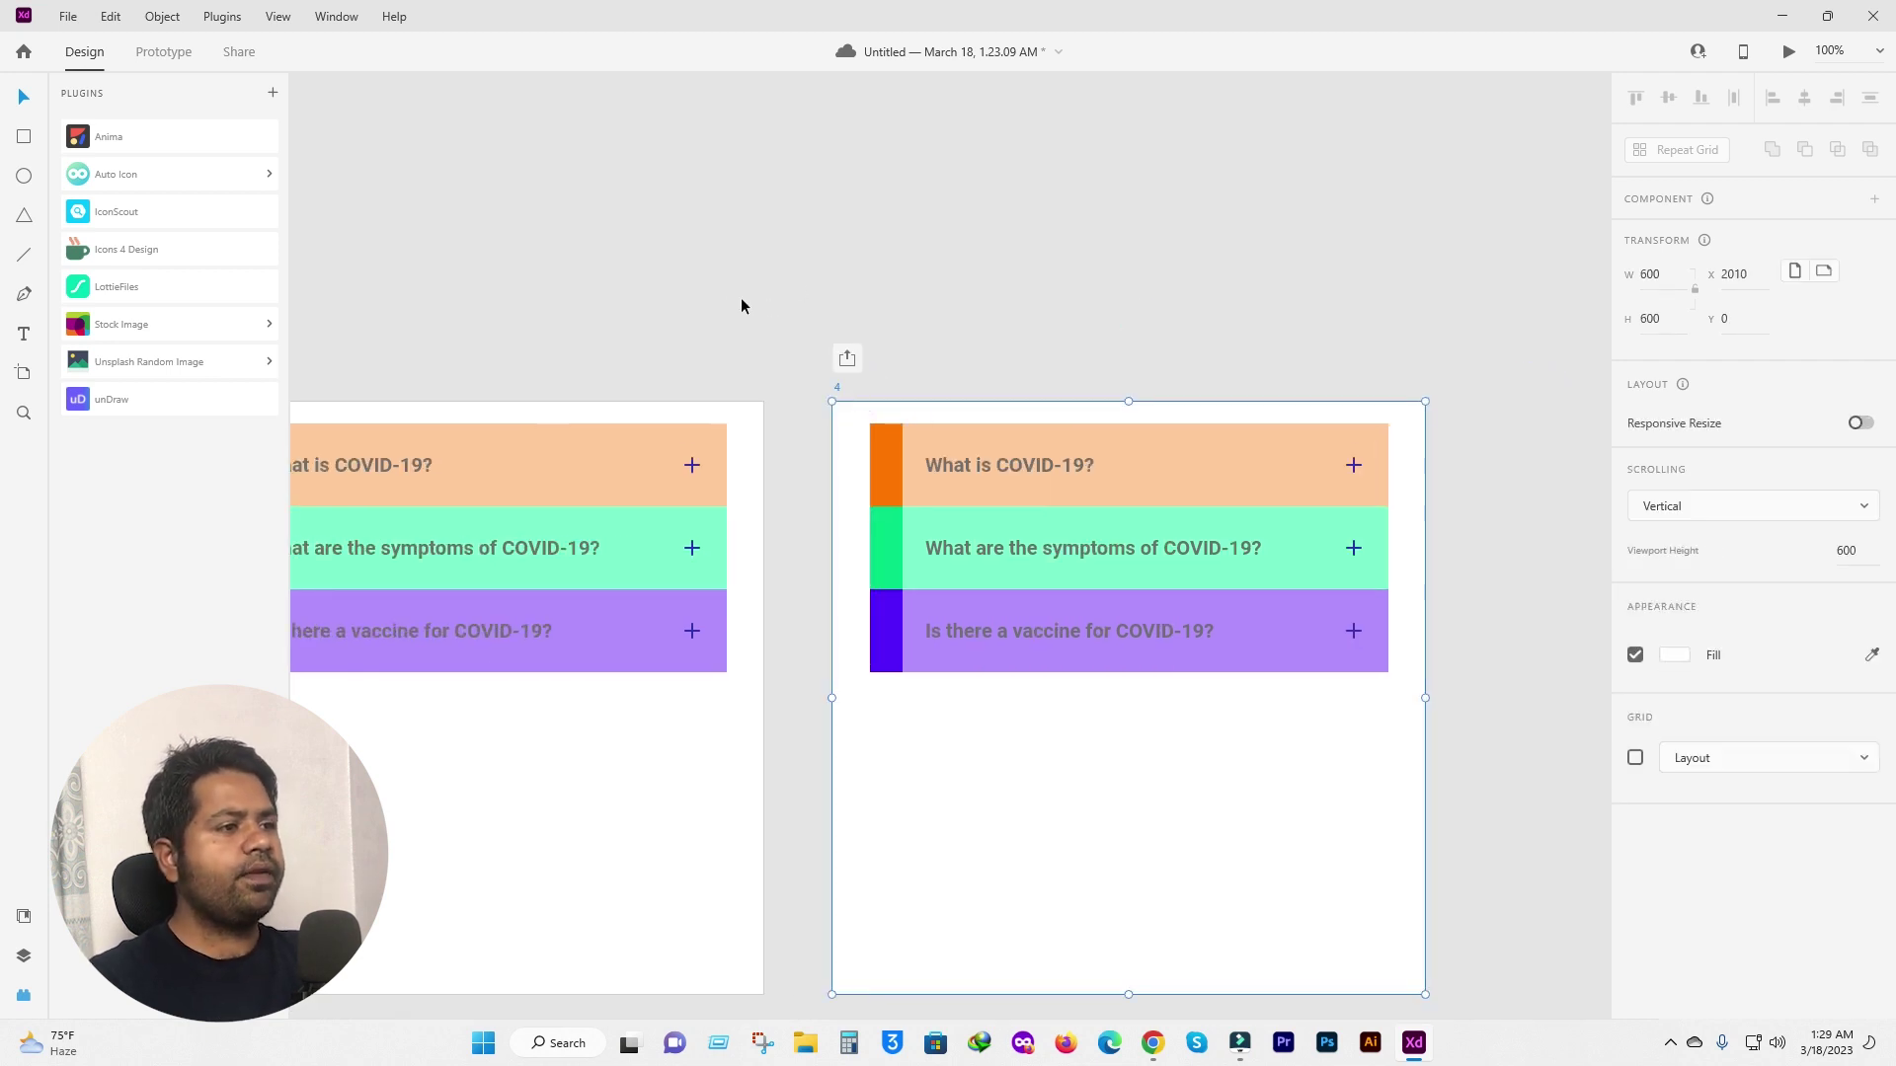
# Return to artboard 2 and select its green and purple rows together.
pyautogui.hscroll(-5, 750, 395)
pyautogui.hscroll(-5, 889, 415)
pyautogui.hscroll(-5, 1185, 395)
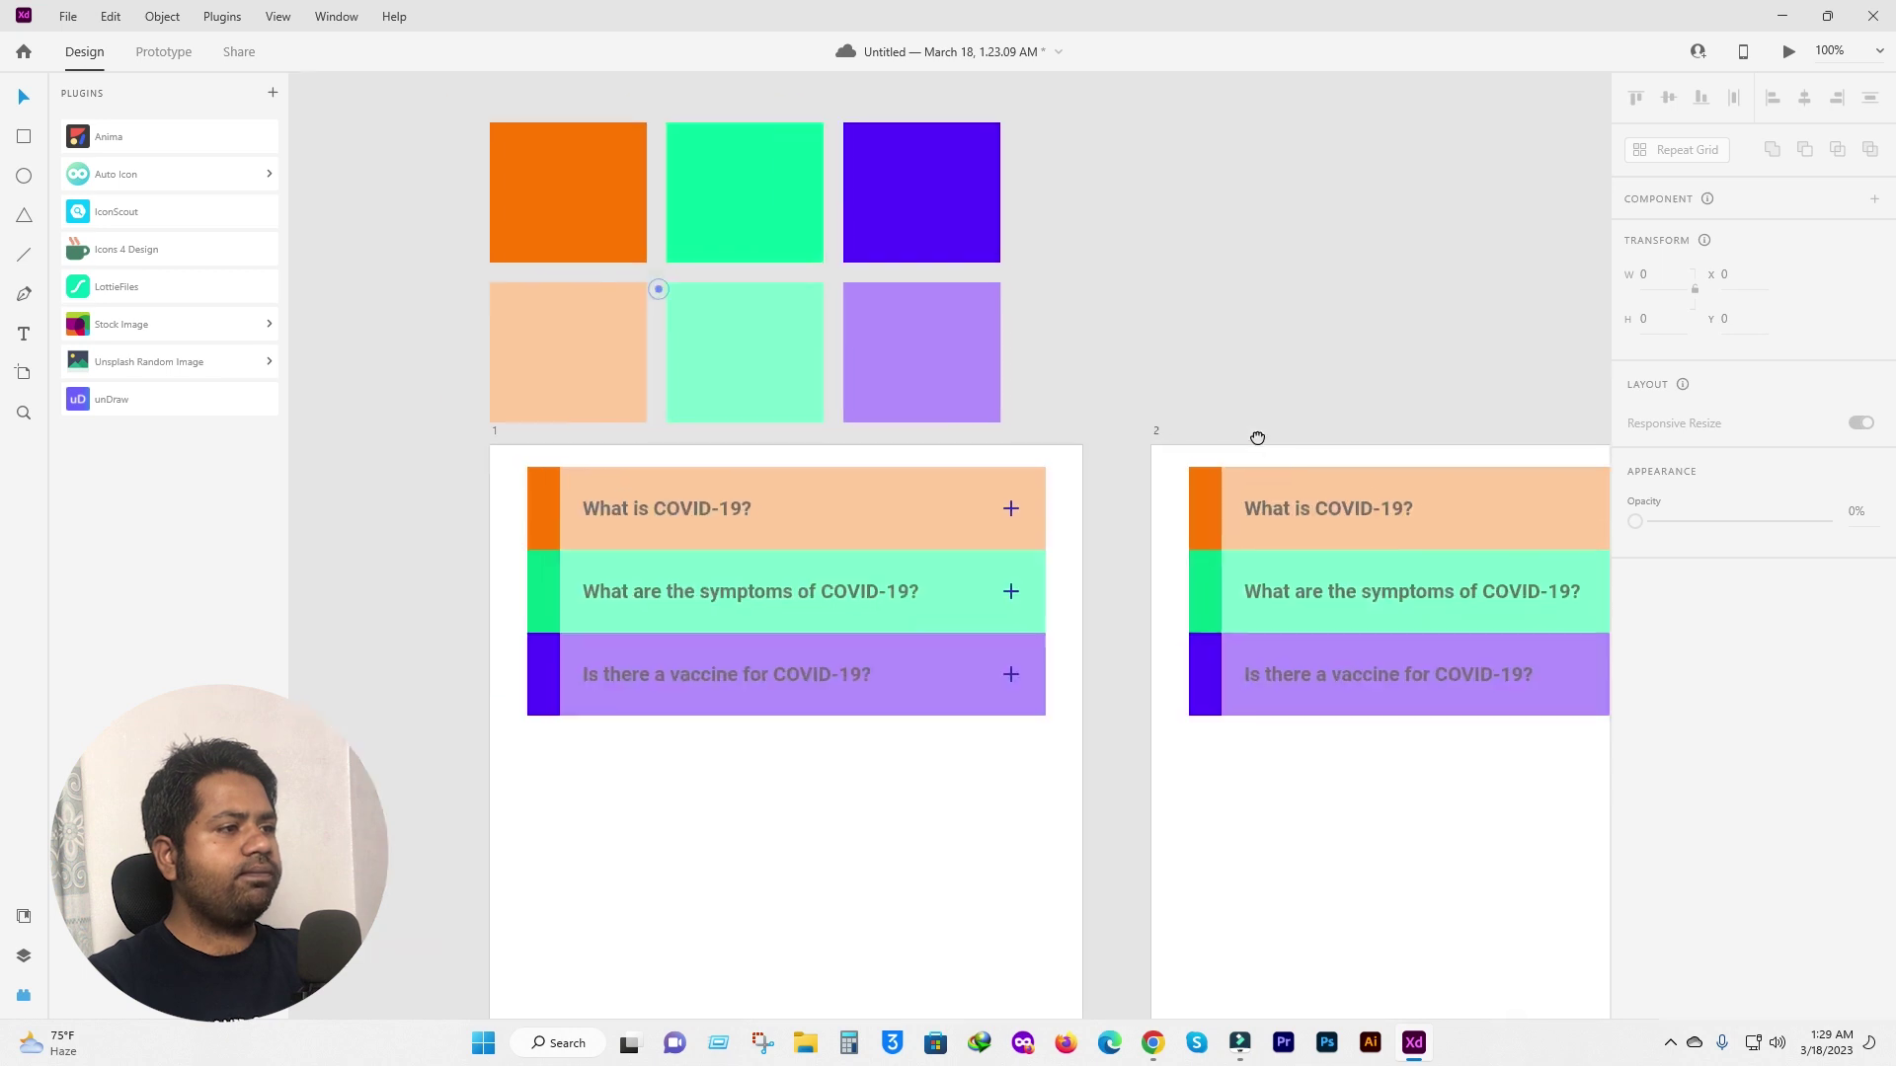
pyautogui.scroll(-2, 1086, 553)
pyautogui.hscroll(5, 1087, 553)
pyautogui.scroll(-1, 1086, 494)
pyautogui.hscroll(2, 1086, 494)
pyautogui.hscroll(-3, 843, 600)
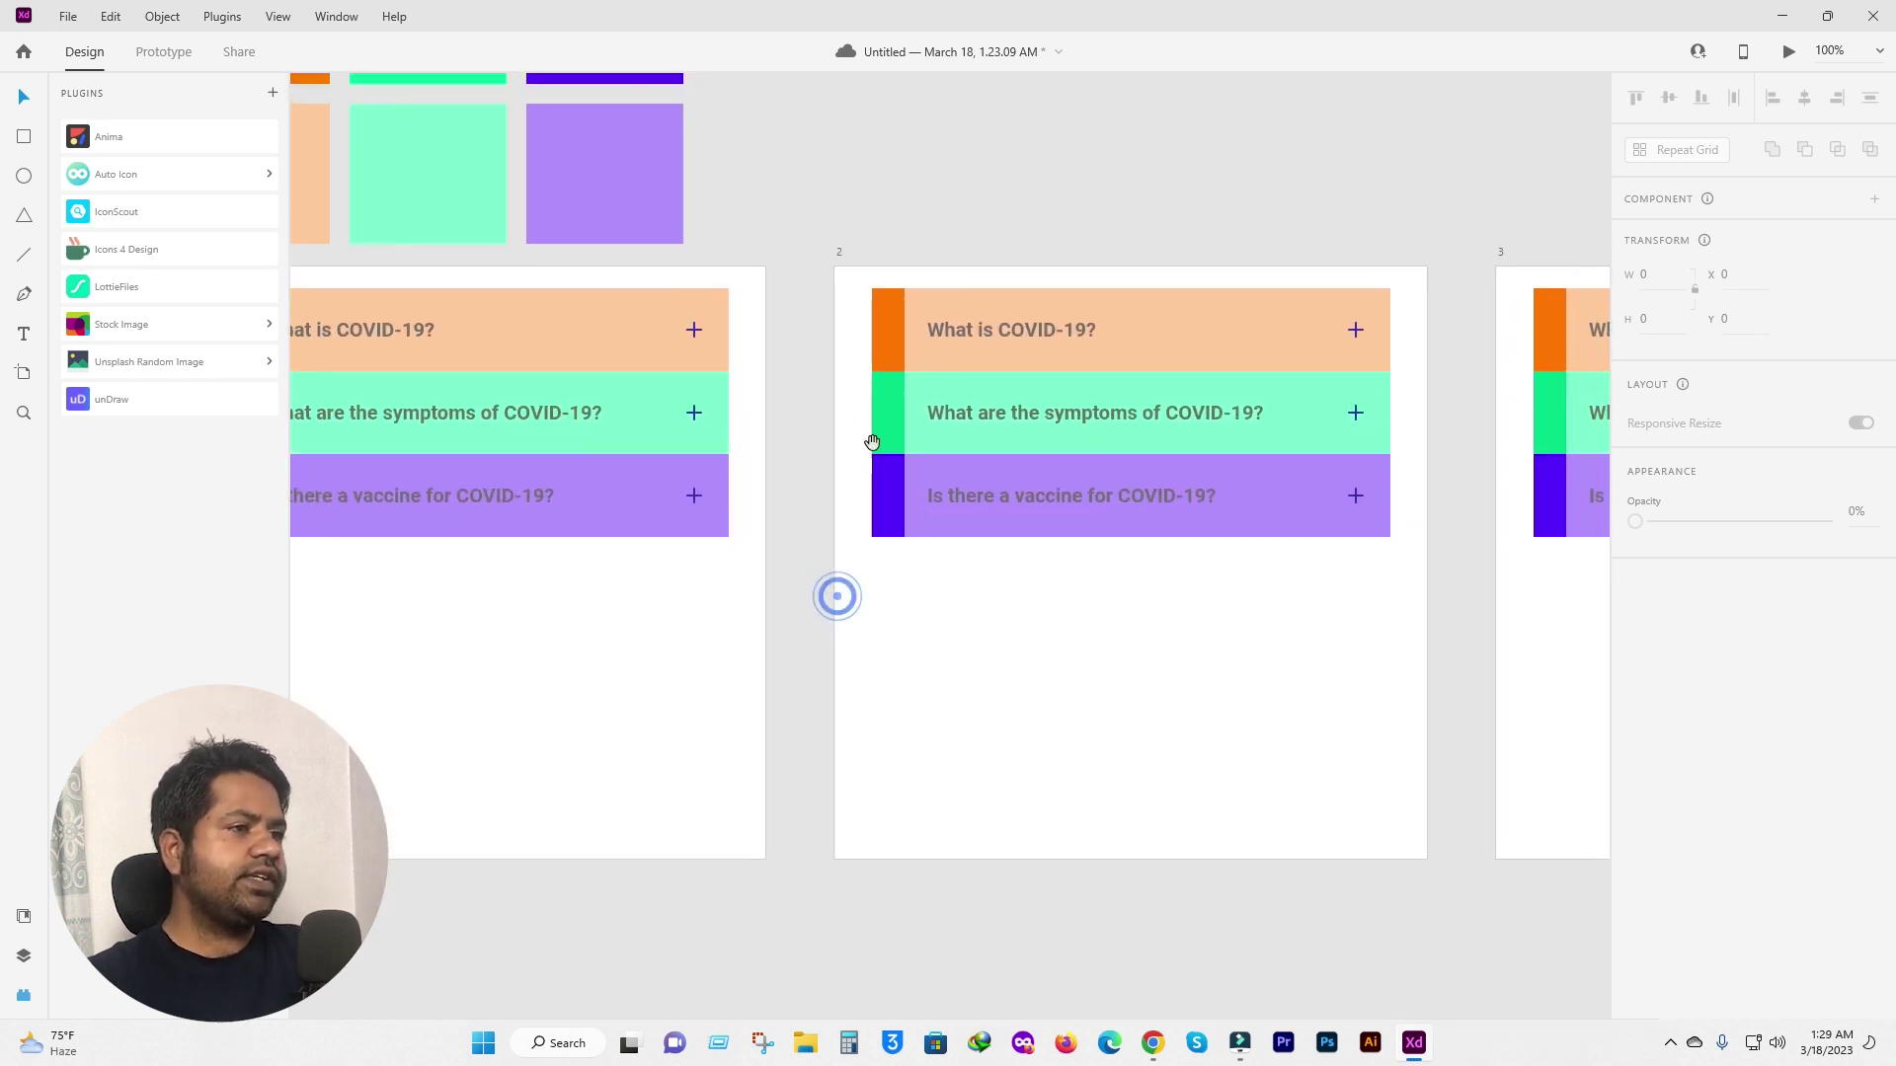
pyautogui.moveTo(859, 400); pyautogui.dragTo(1413, 586)
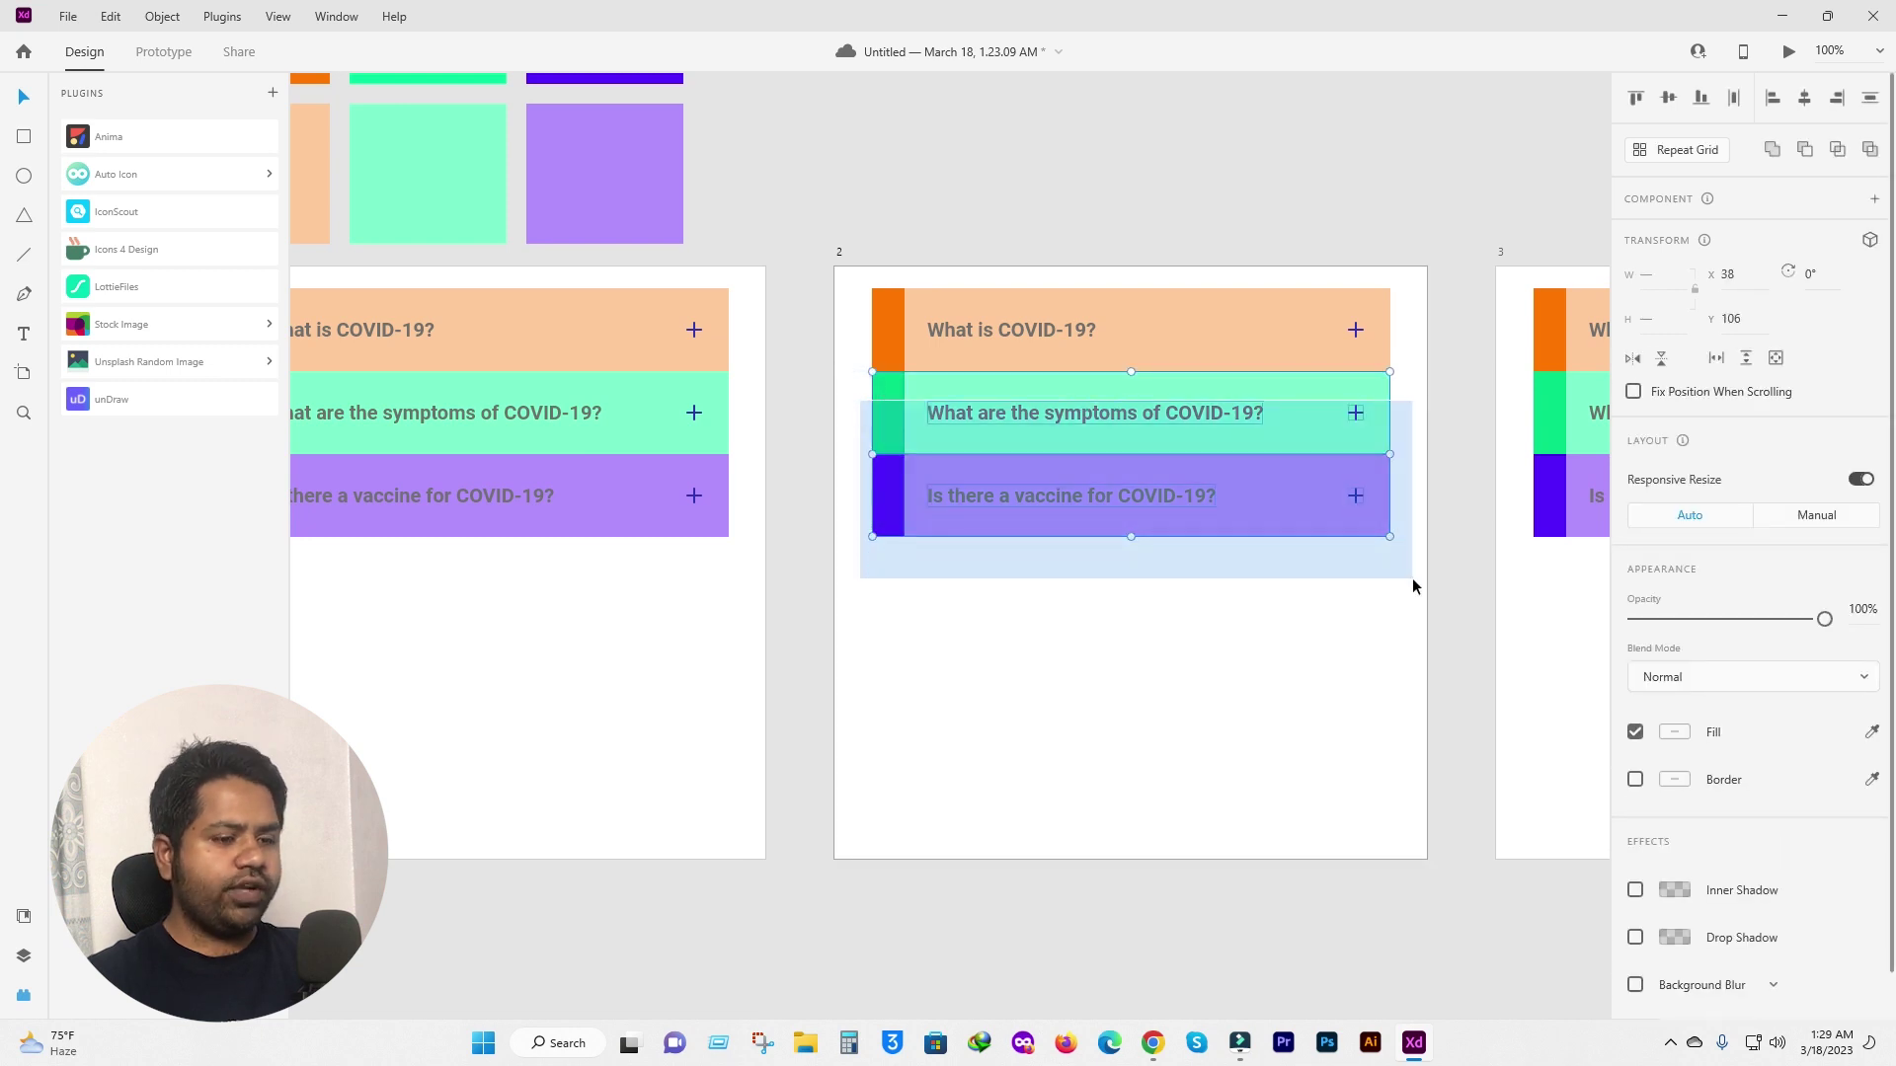
# Nudge the symptoms and vaccine rows down on artboard 2.
pyautogui.hotkey('shift', 'Down')
pyautogui.hotkey('shift', 'Down')
pyautogui.hotkey('shift', 'Down')
pyautogui.hotkey('shift', 'Down')
pyautogui.hotkey('shift', 'Down')
pyautogui.hotkey('shift', 'Down')
pyautogui.hotkey('shift', 'Down')
pyautogui.hotkey('shift', 'Down')
pyautogui.hotkey('shift', 'Down')
pyautogui.hotkey('shift', 'Down')
pyautogui.hotkey('shift', 'Down')
pyautogui.click(1259, 491)
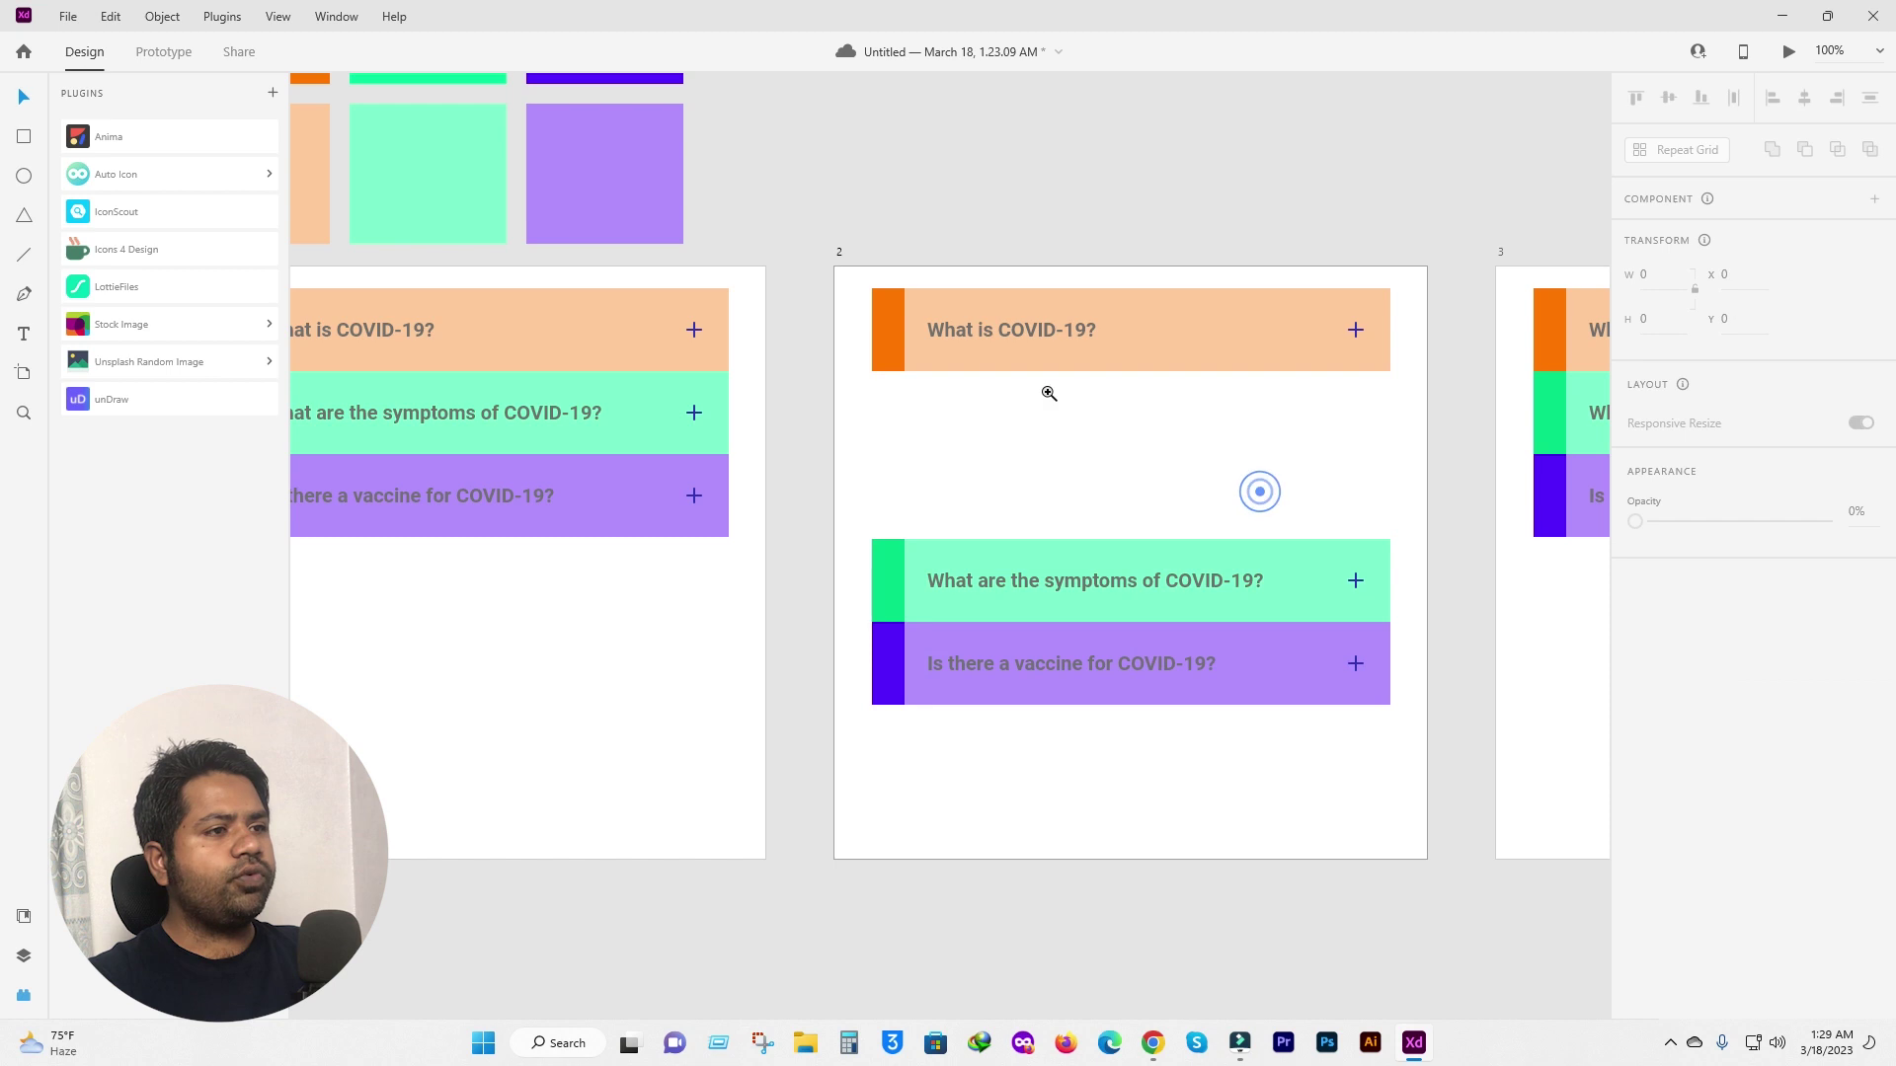
pyautogui.click(1048, 393)
pyautogui.click(471, 334)
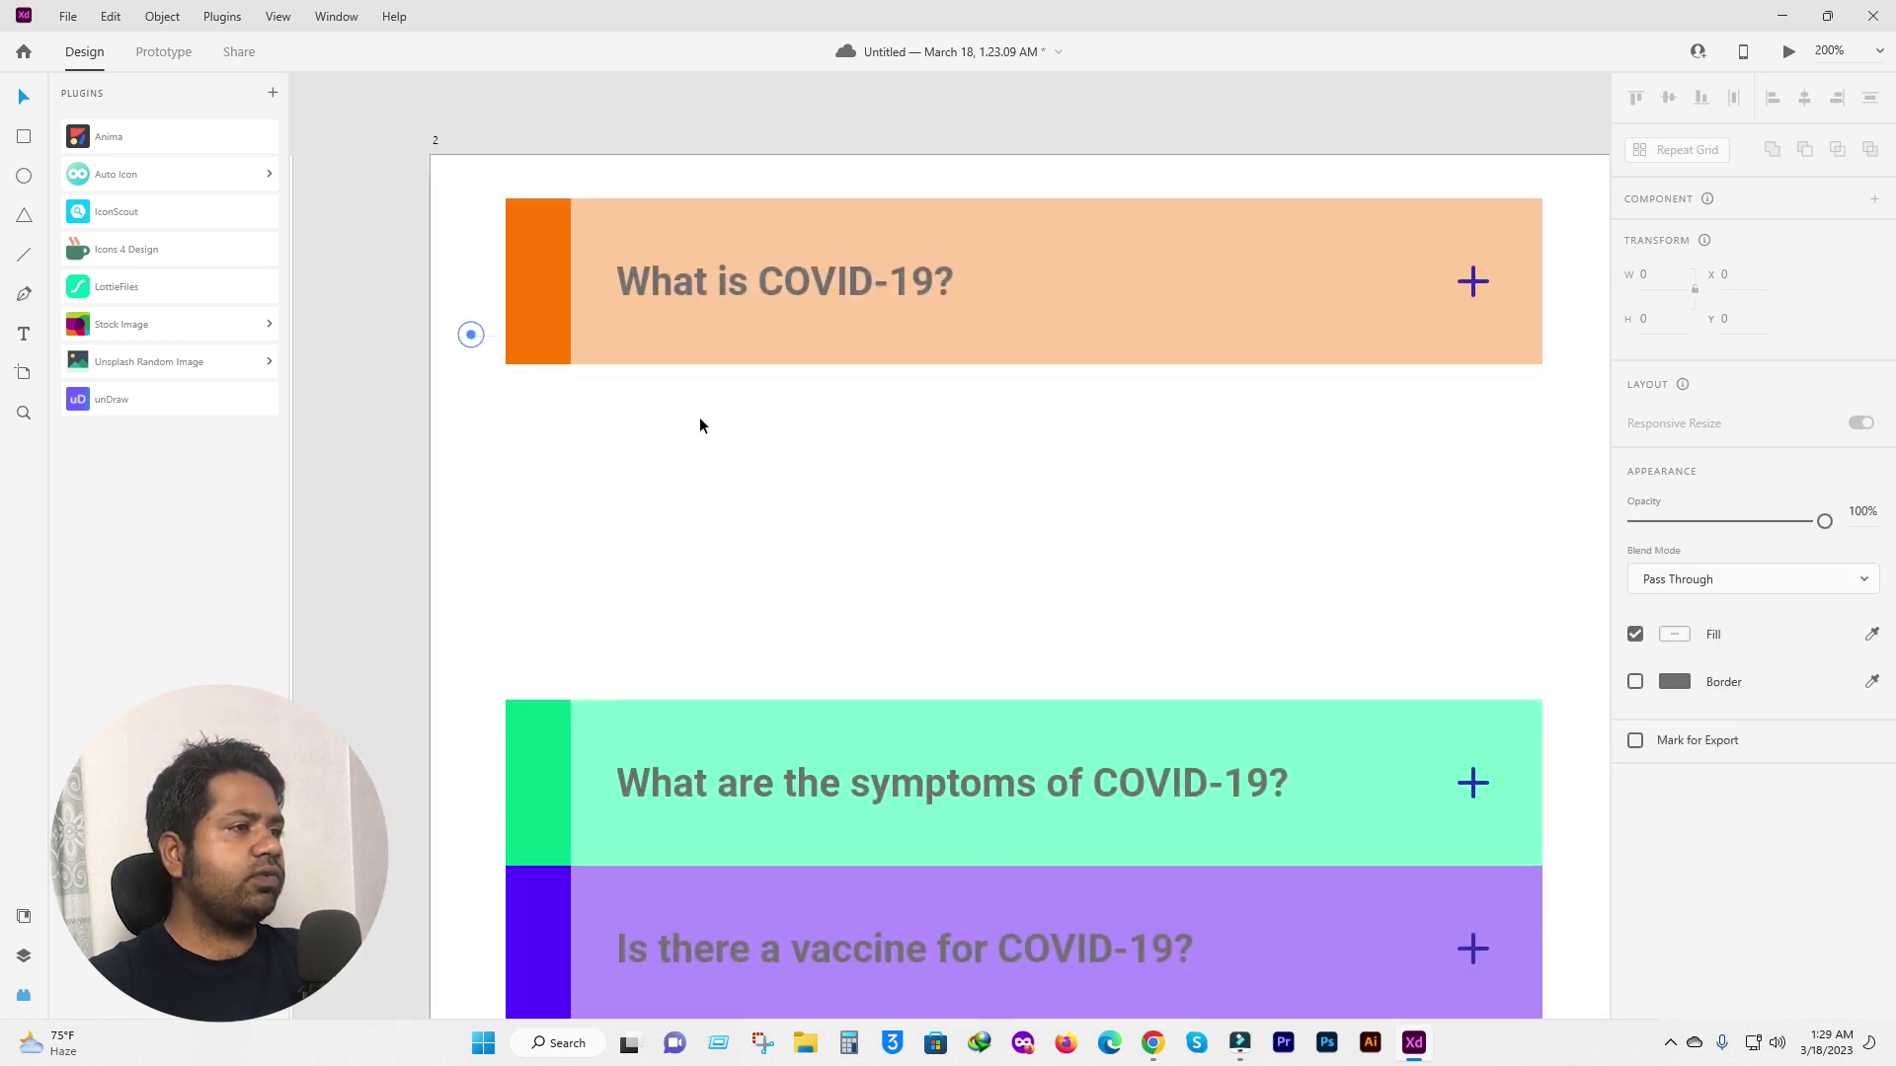
# Select the whole orange What is COVID-19? row on artboard 2.
pyautogui.moveTo(699, 425); pyautogui.dragTo(997, 361)
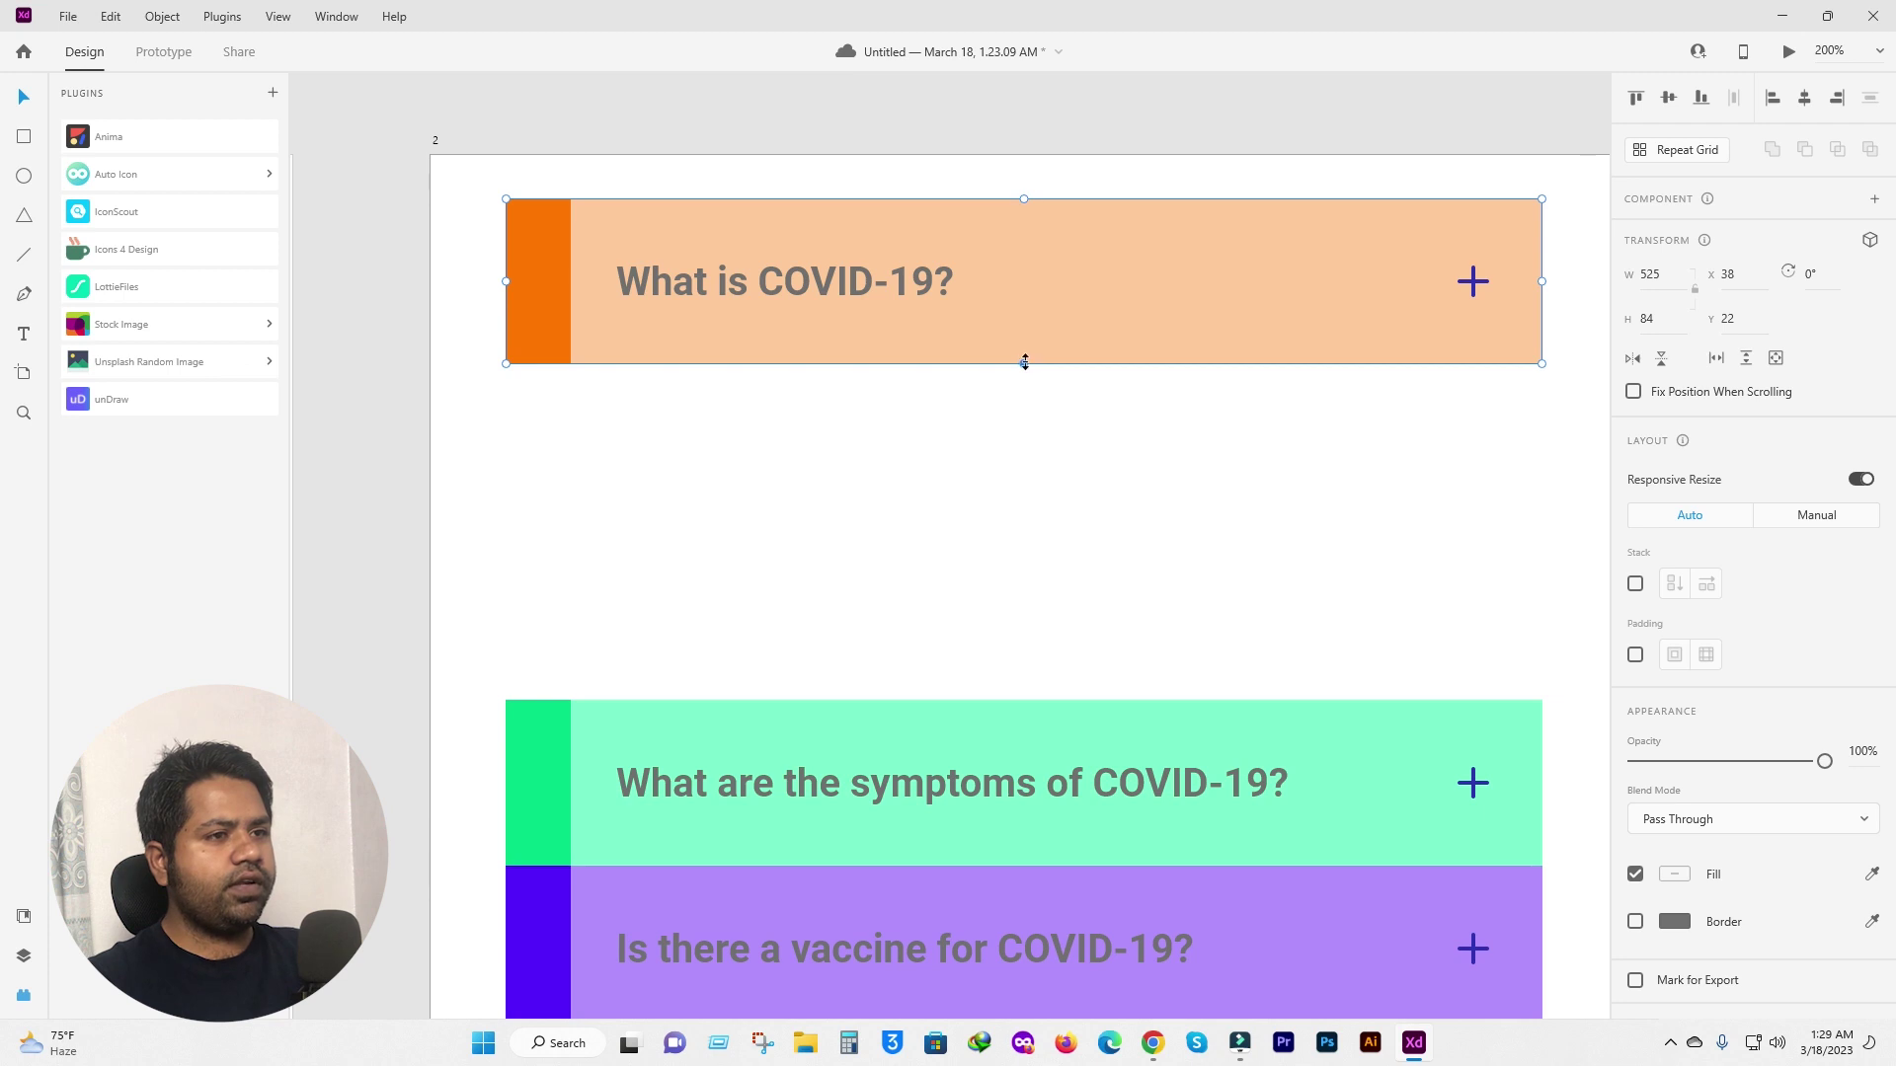
pyautogui.click(934, 499)
pyautogui.scroll(2, 935, 499)
pyautogui.click(795, 372)
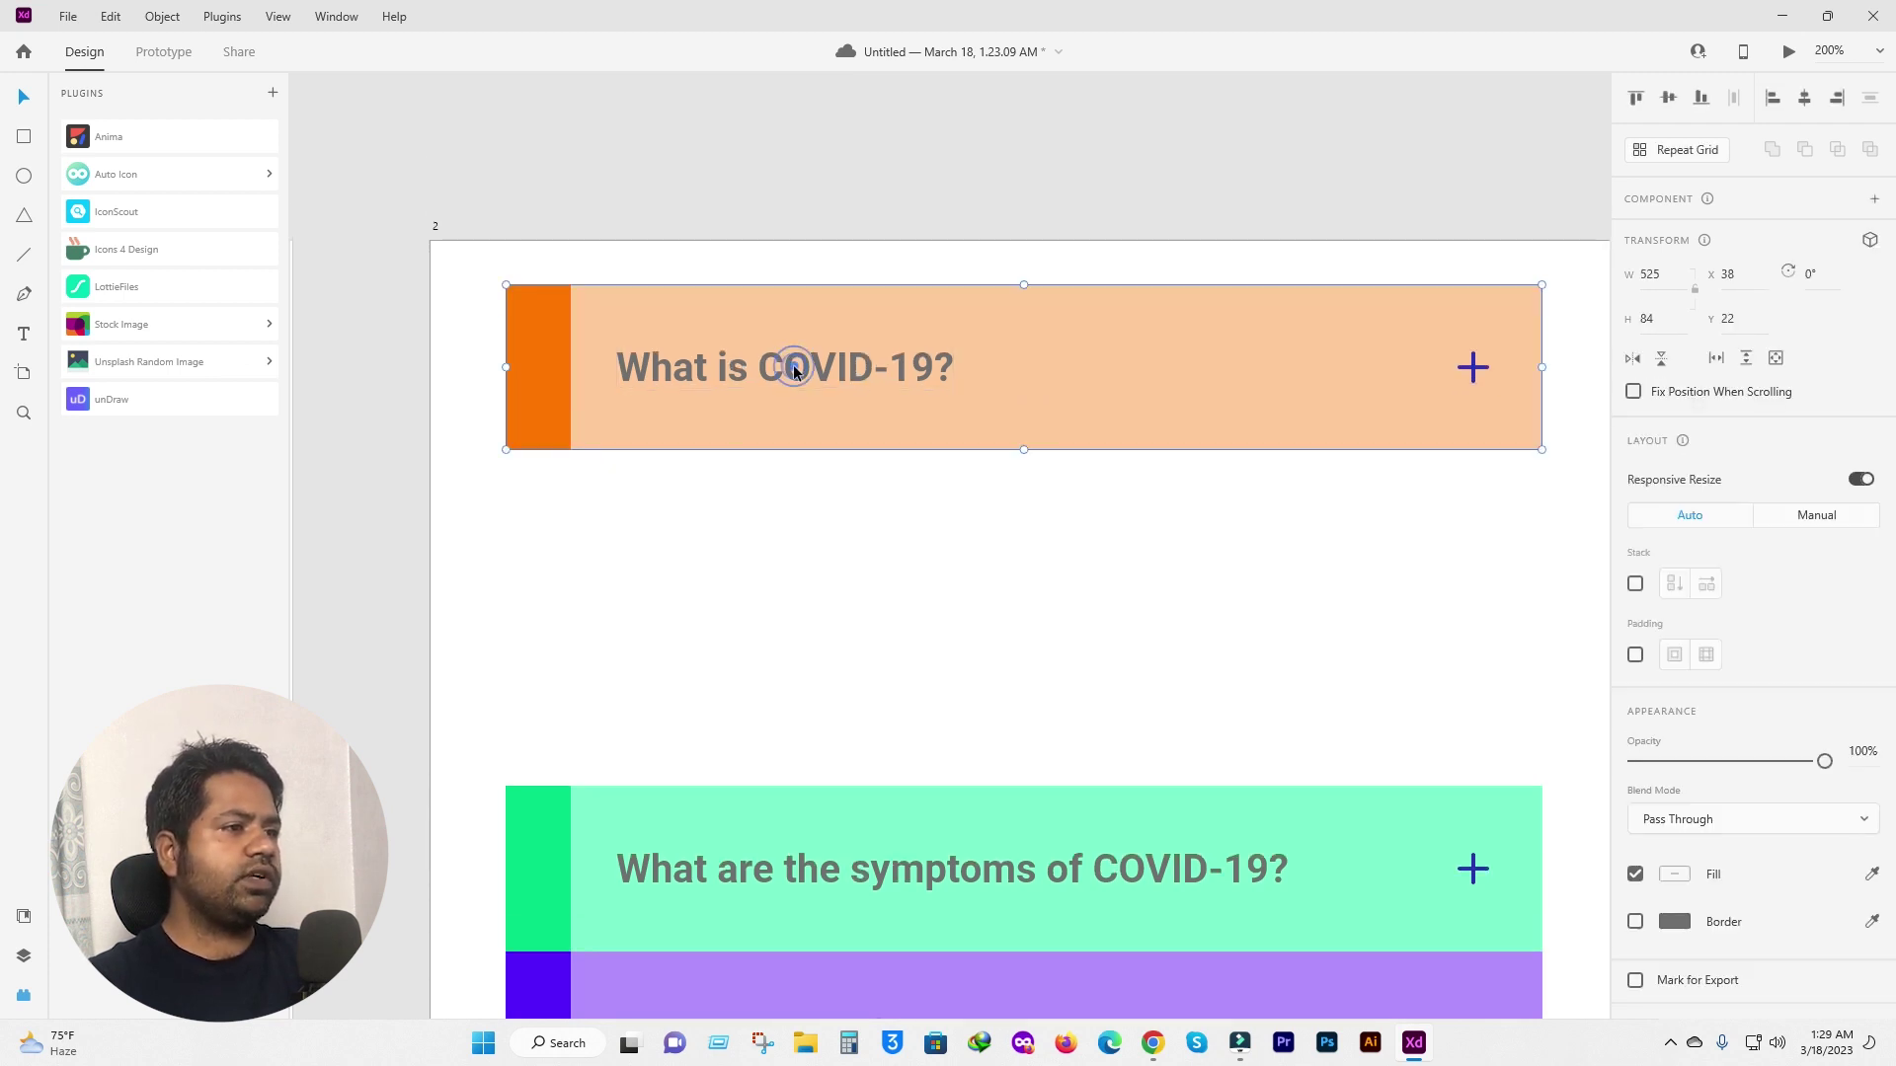
pyautogui.rightClick(790, 369)
pyautogui.click(814, 626)
pyautogui.click(573, 559)
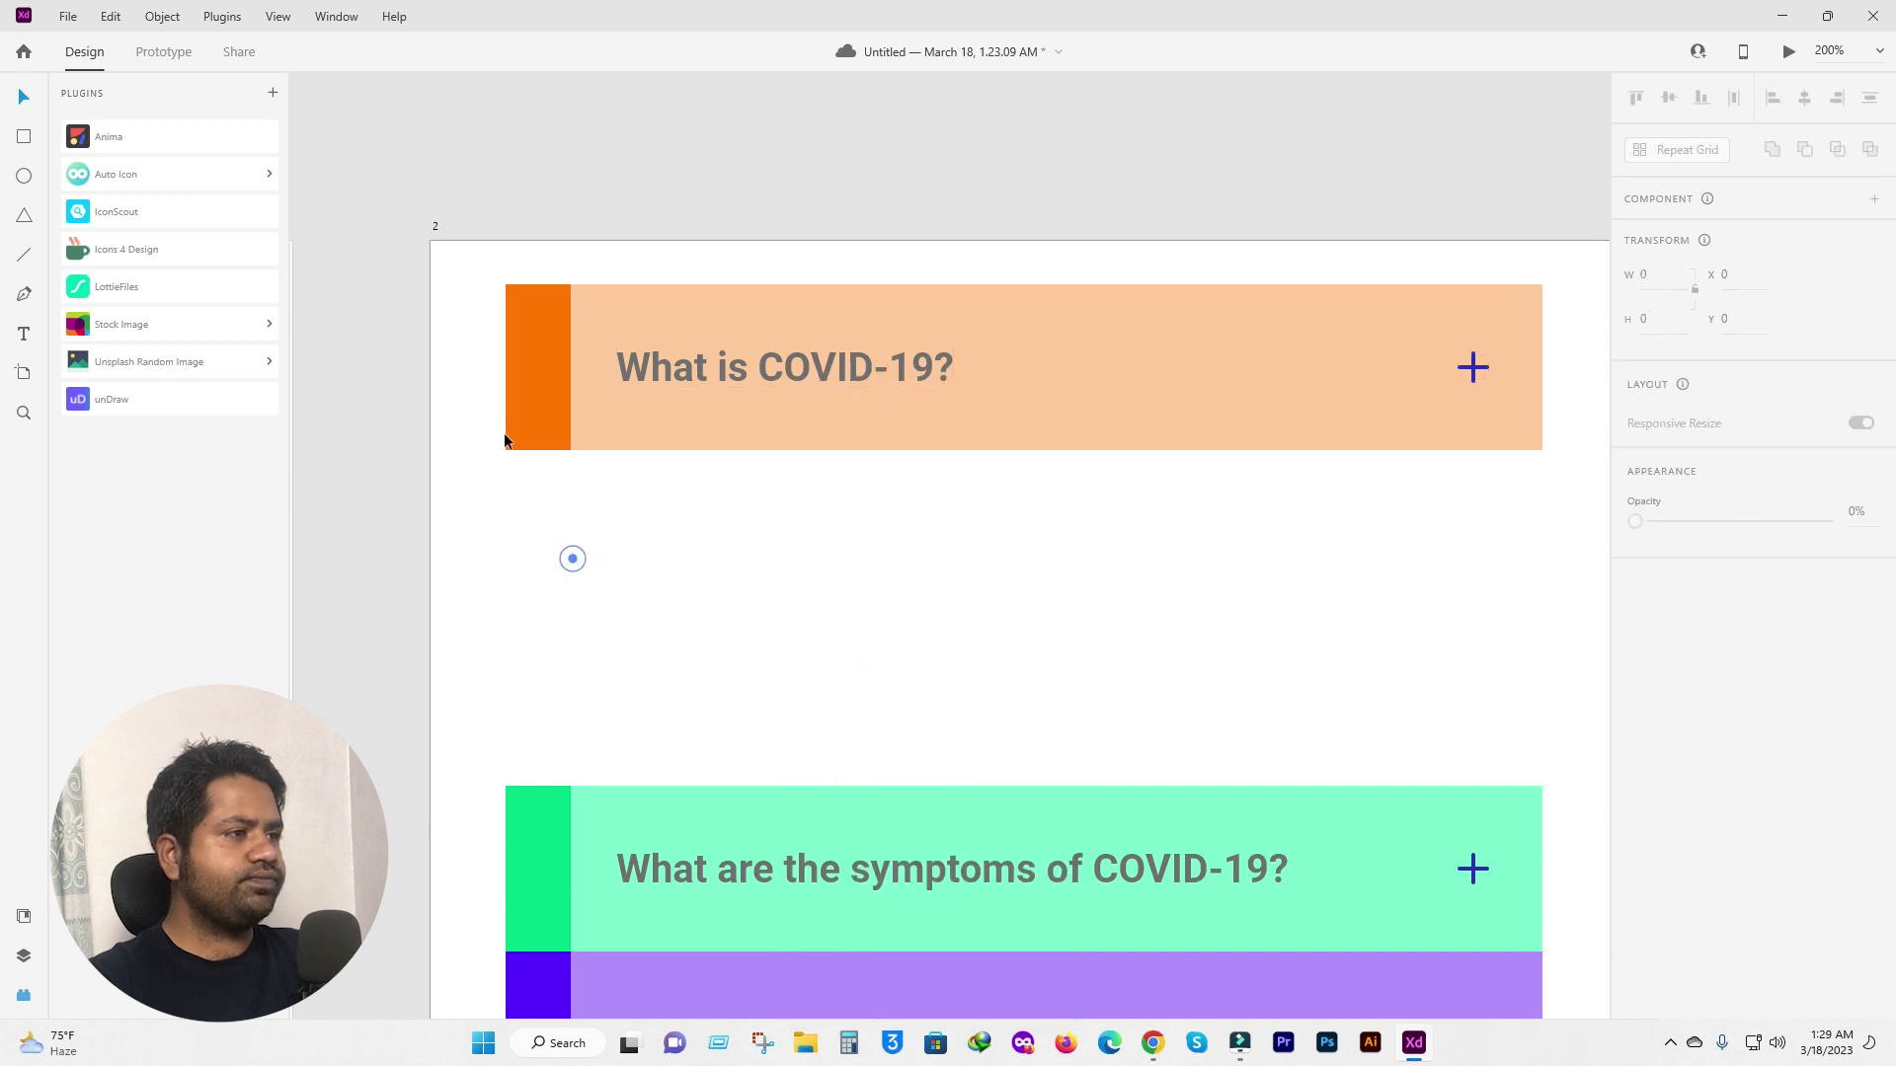
pyautogui.moveTo(470, 423)
pyautogui.mouseDown()
pyautogui.moveTo(1012, 457)
pyautogui.moveTo(1034, 687)
pyautogui.mouseUp()
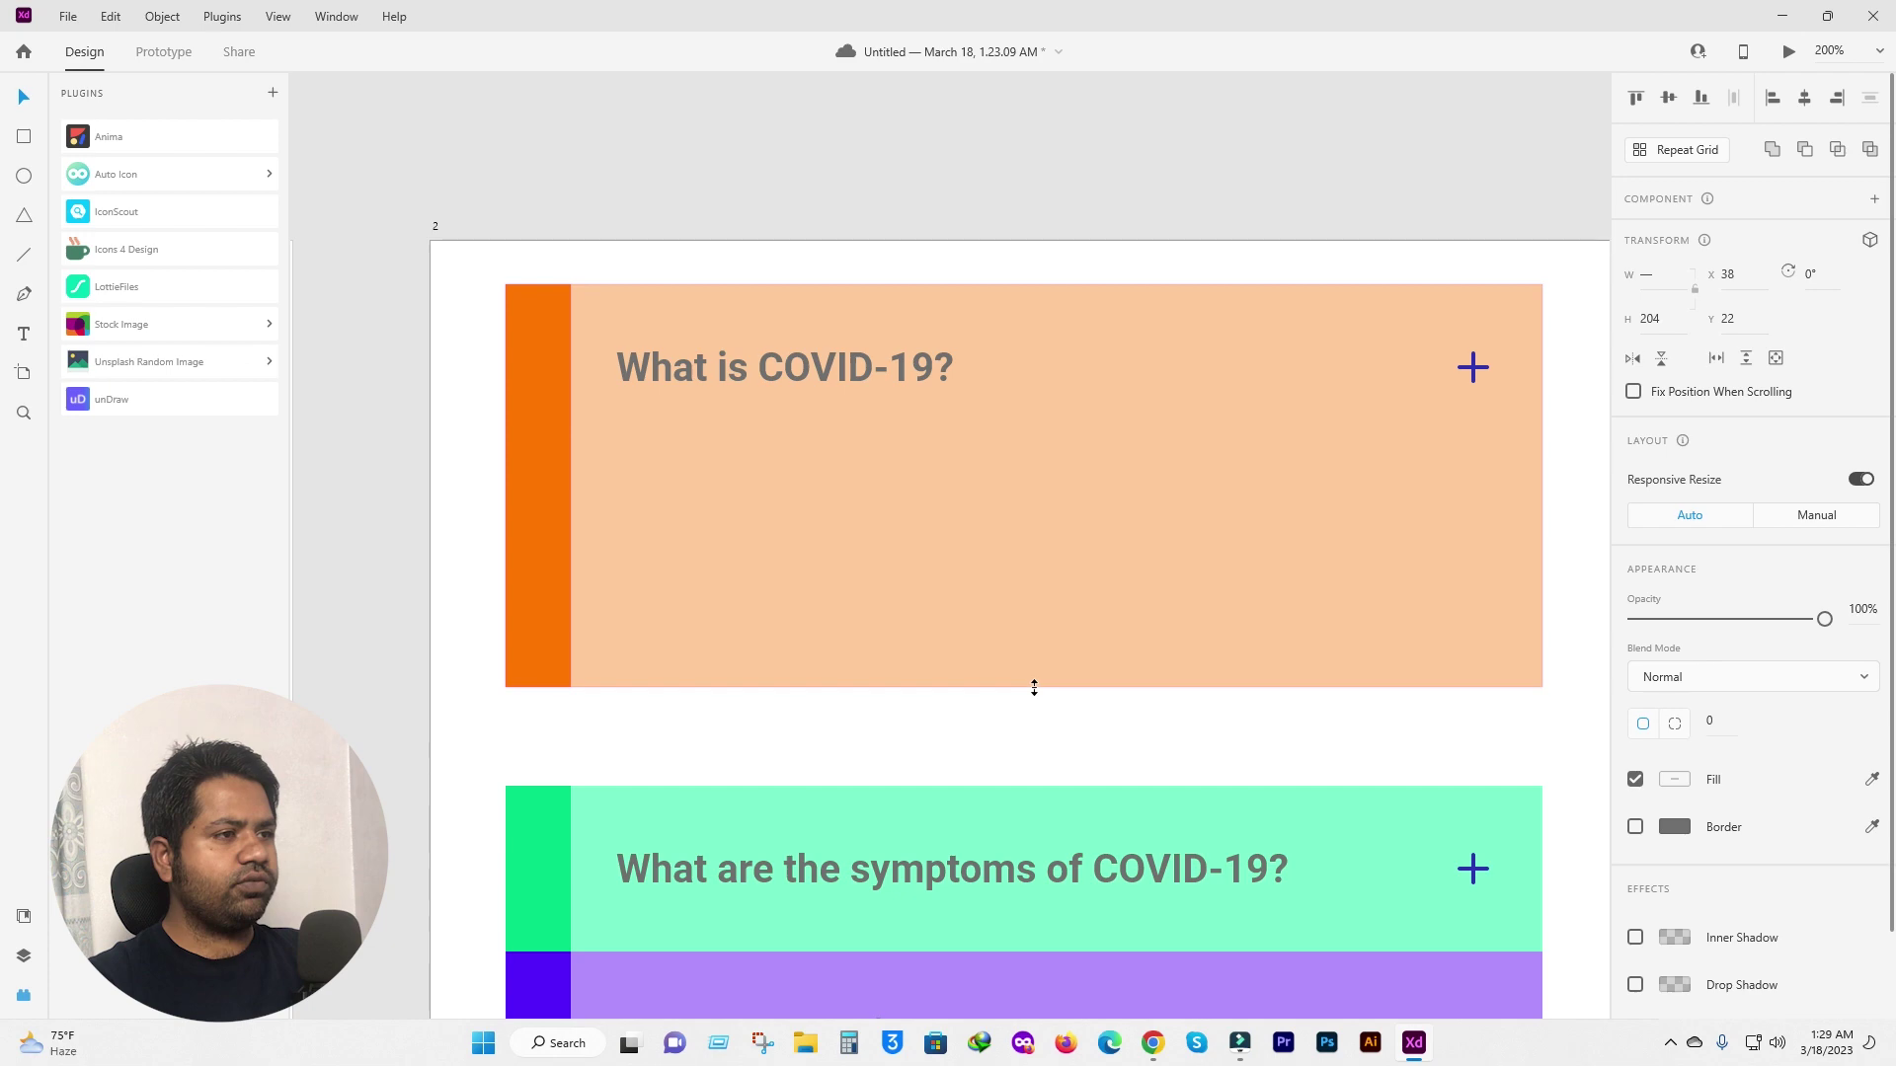
pyautogui.click(1154, 1051)
# Expand What is COVID-19? on the WHO page and select its whole answer paragraph.
pyautogui.scroll(3, 592, 435)
pyautogui.scroll(4, 563, 489)
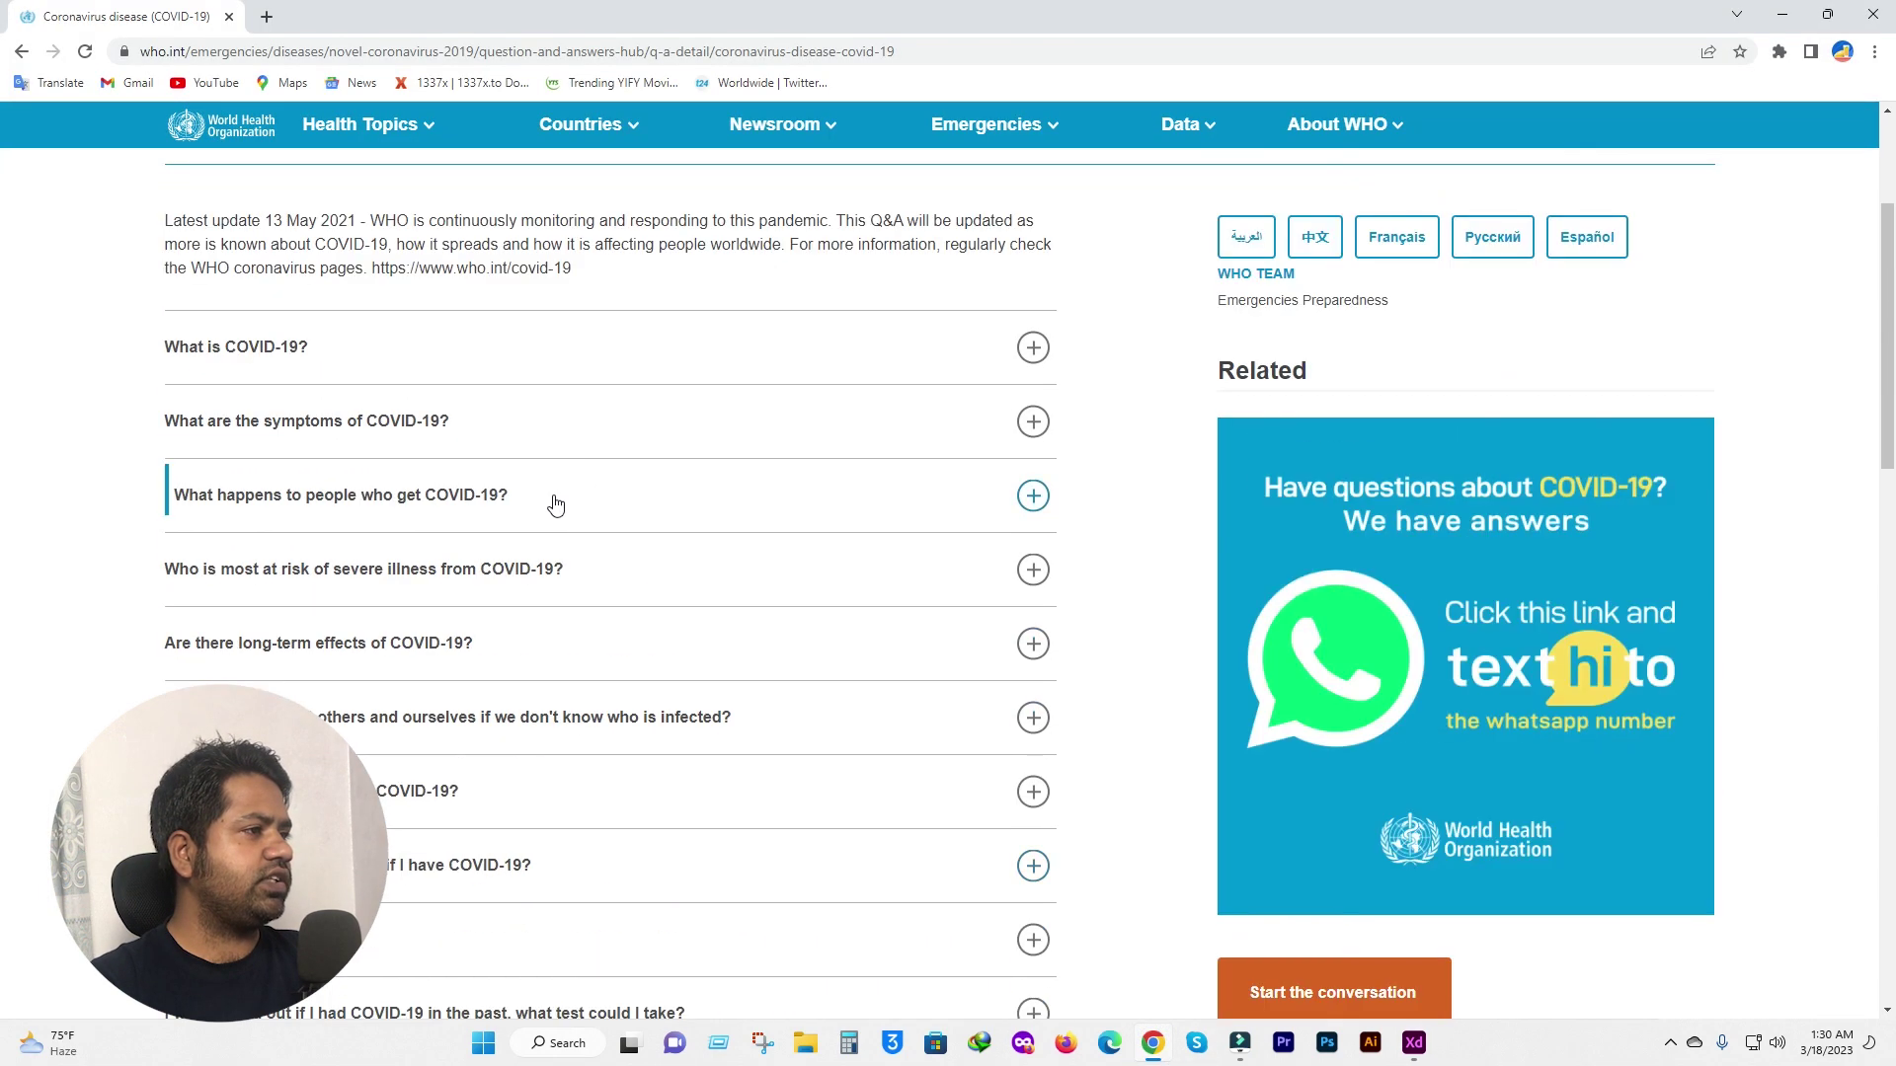
pyautogui.scroll(3, 556, 505)
pyautogui.click(197, 685)
pyautogui.scroll(-1, 197, 592)
pyautogui.scroll(-3, 223, 395)
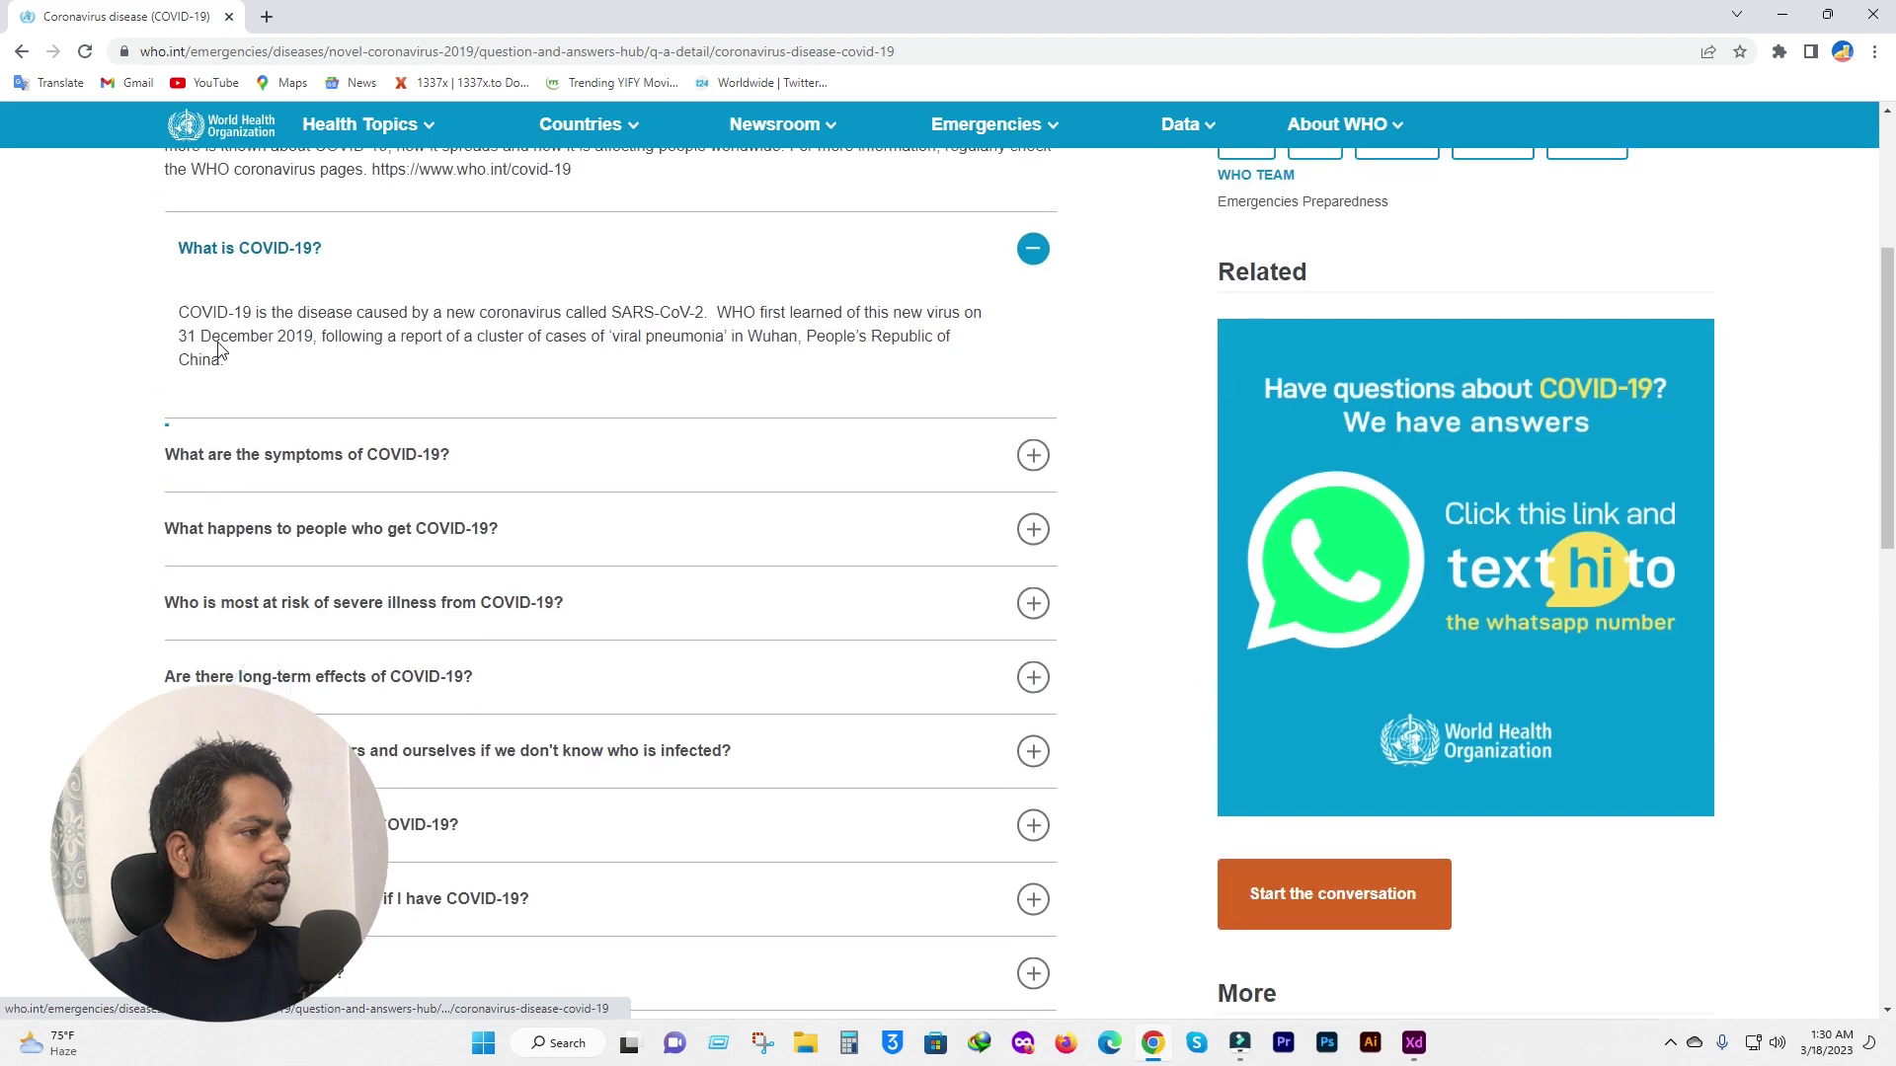
pyautogui.tripleClick(173, 310)
pyautogui.hotkey('ctrl', 'c')
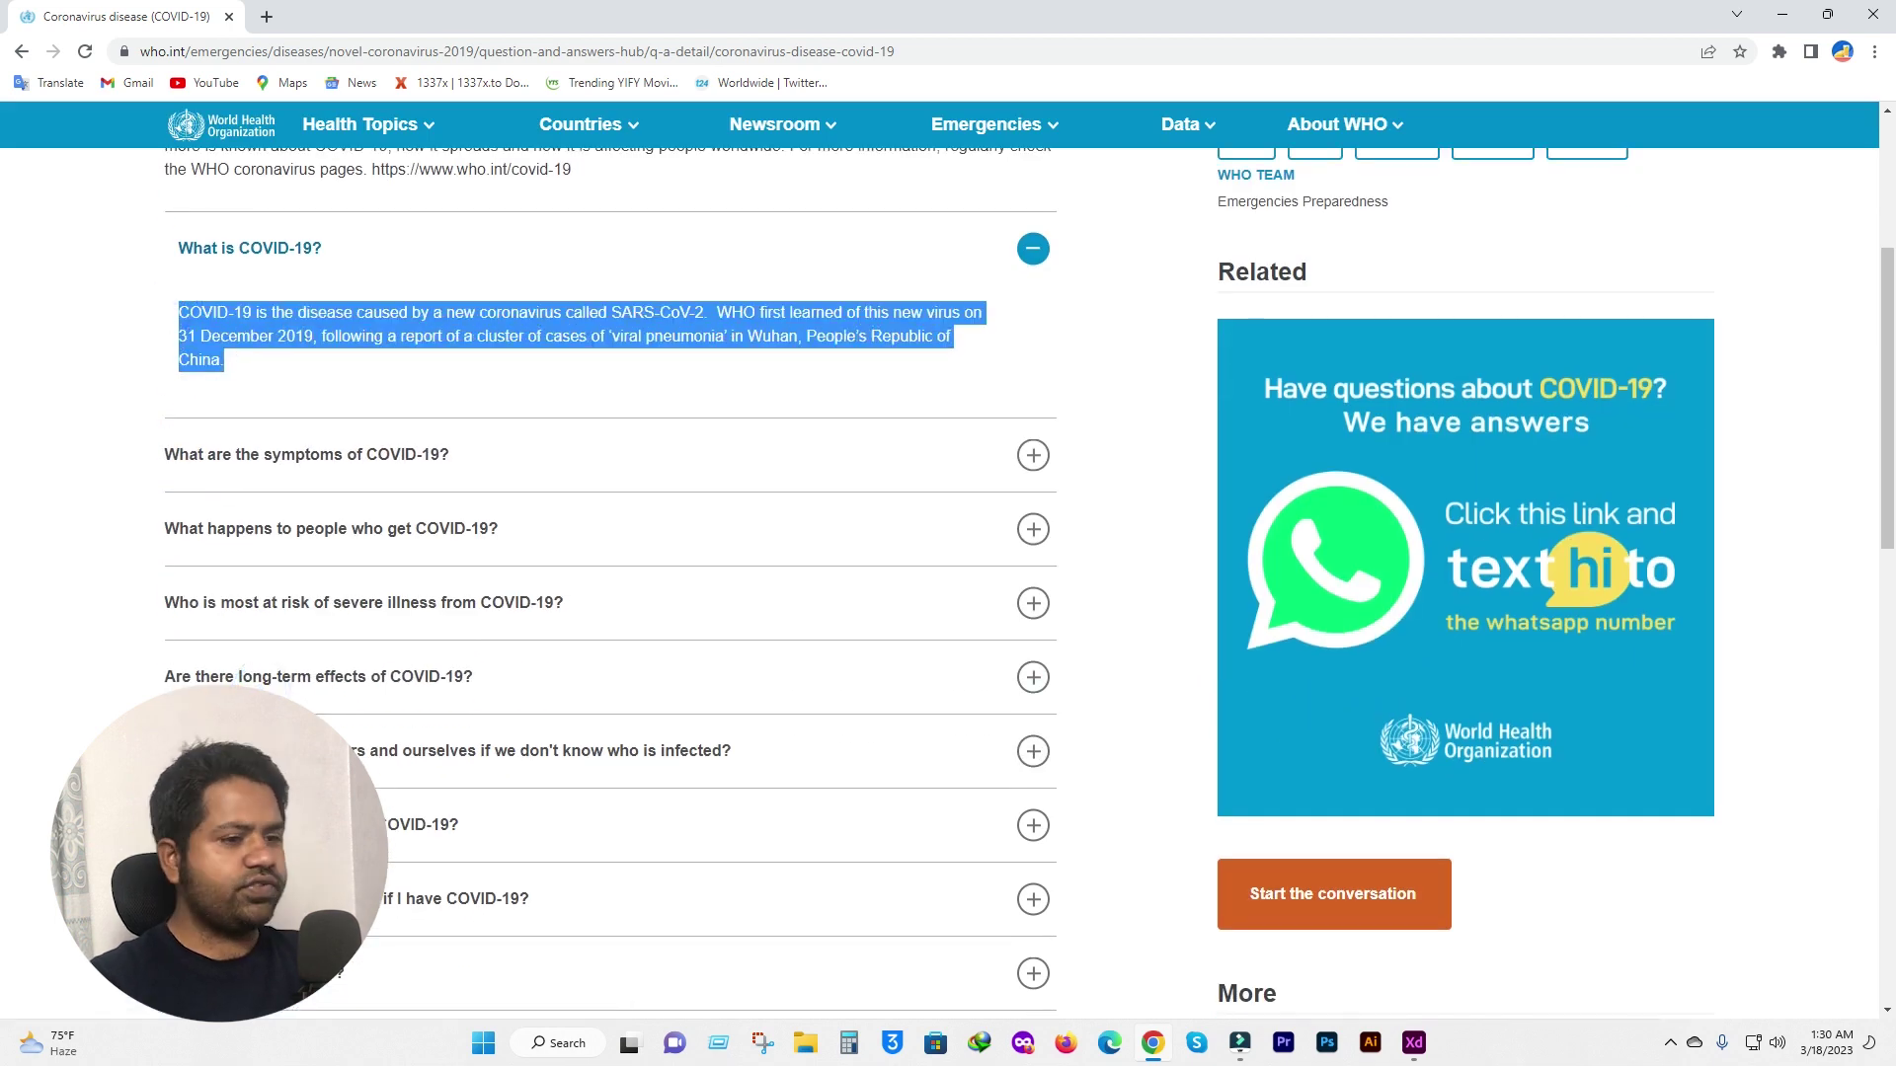
pyautogui.click(1430, 1051)
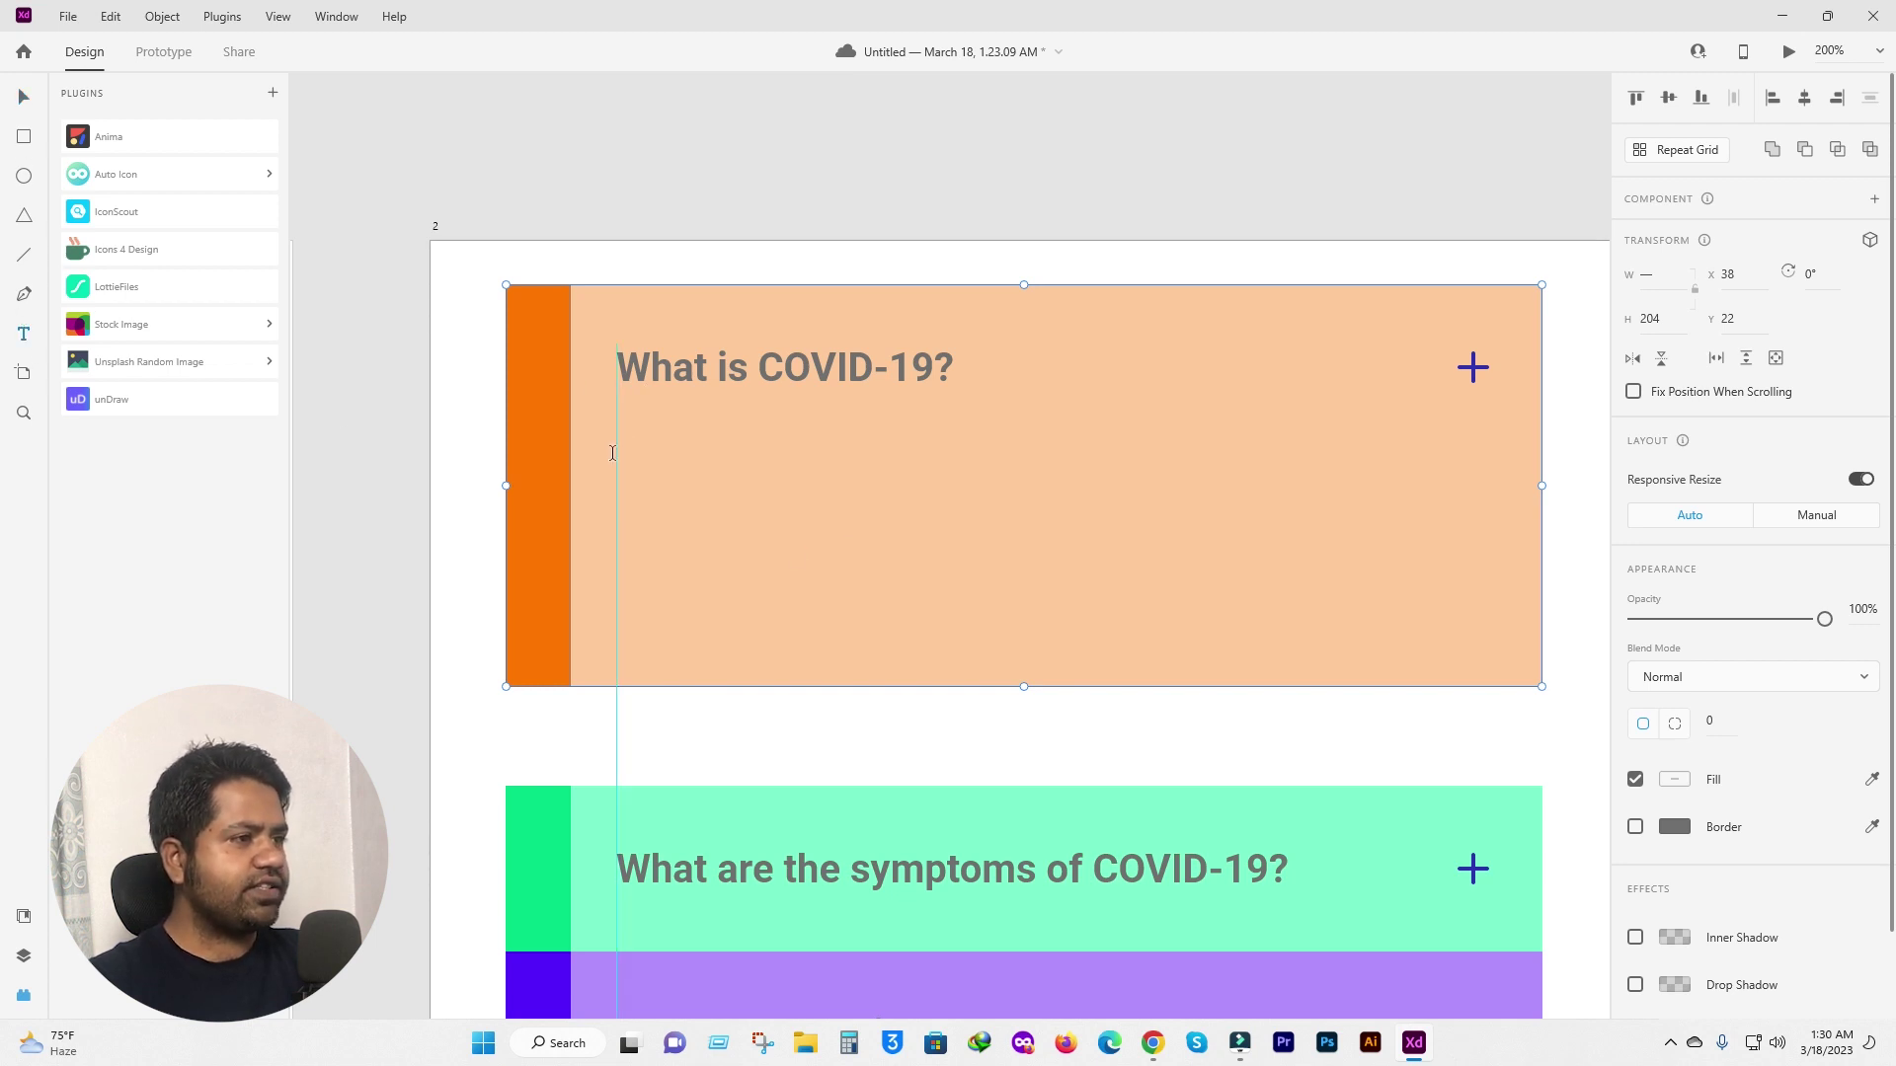
# Paste the WHO answer paragraph into a text box in the orange row, set to 14 Regular.
pyautogui.moveTo(618, 464); pyautogui.dragTo(1472, 657)
pyautogui.hotkey('ctrl', 'v')
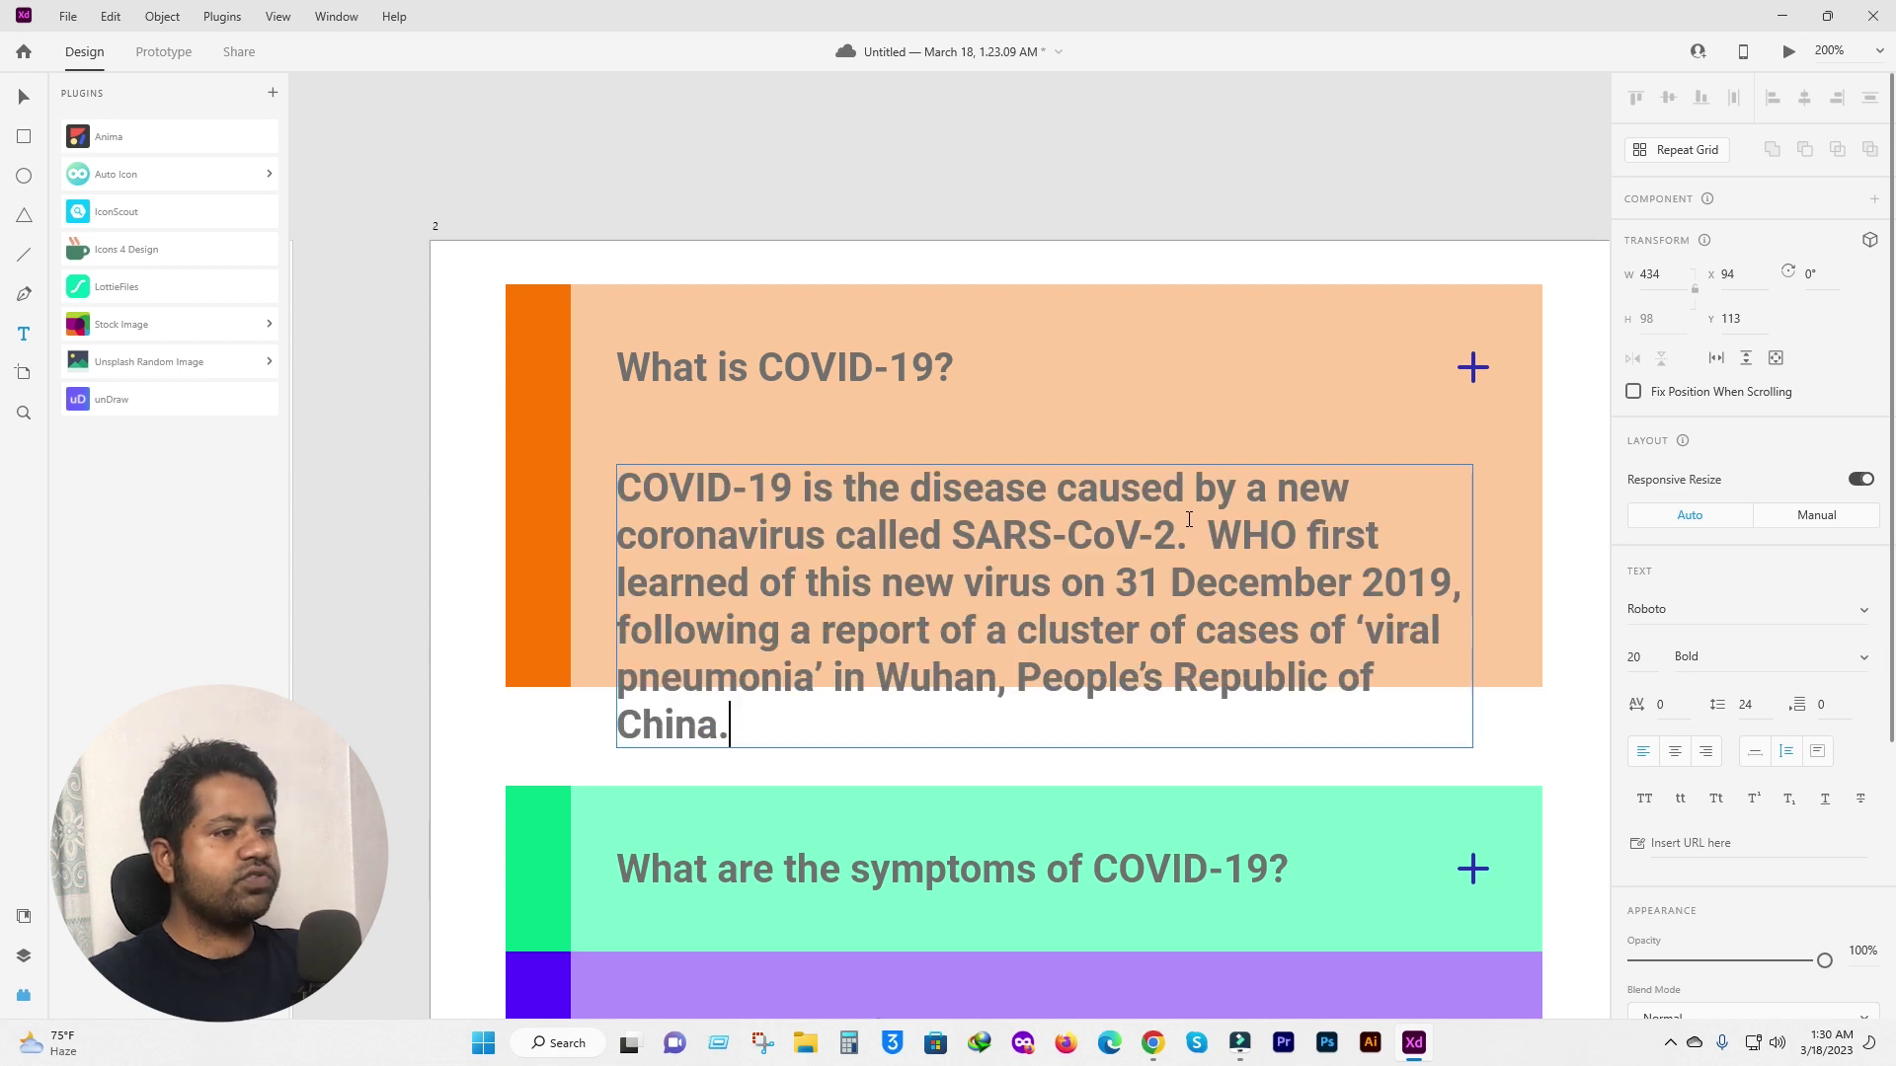
pyautogui.hotkey('ctrl', 'a')
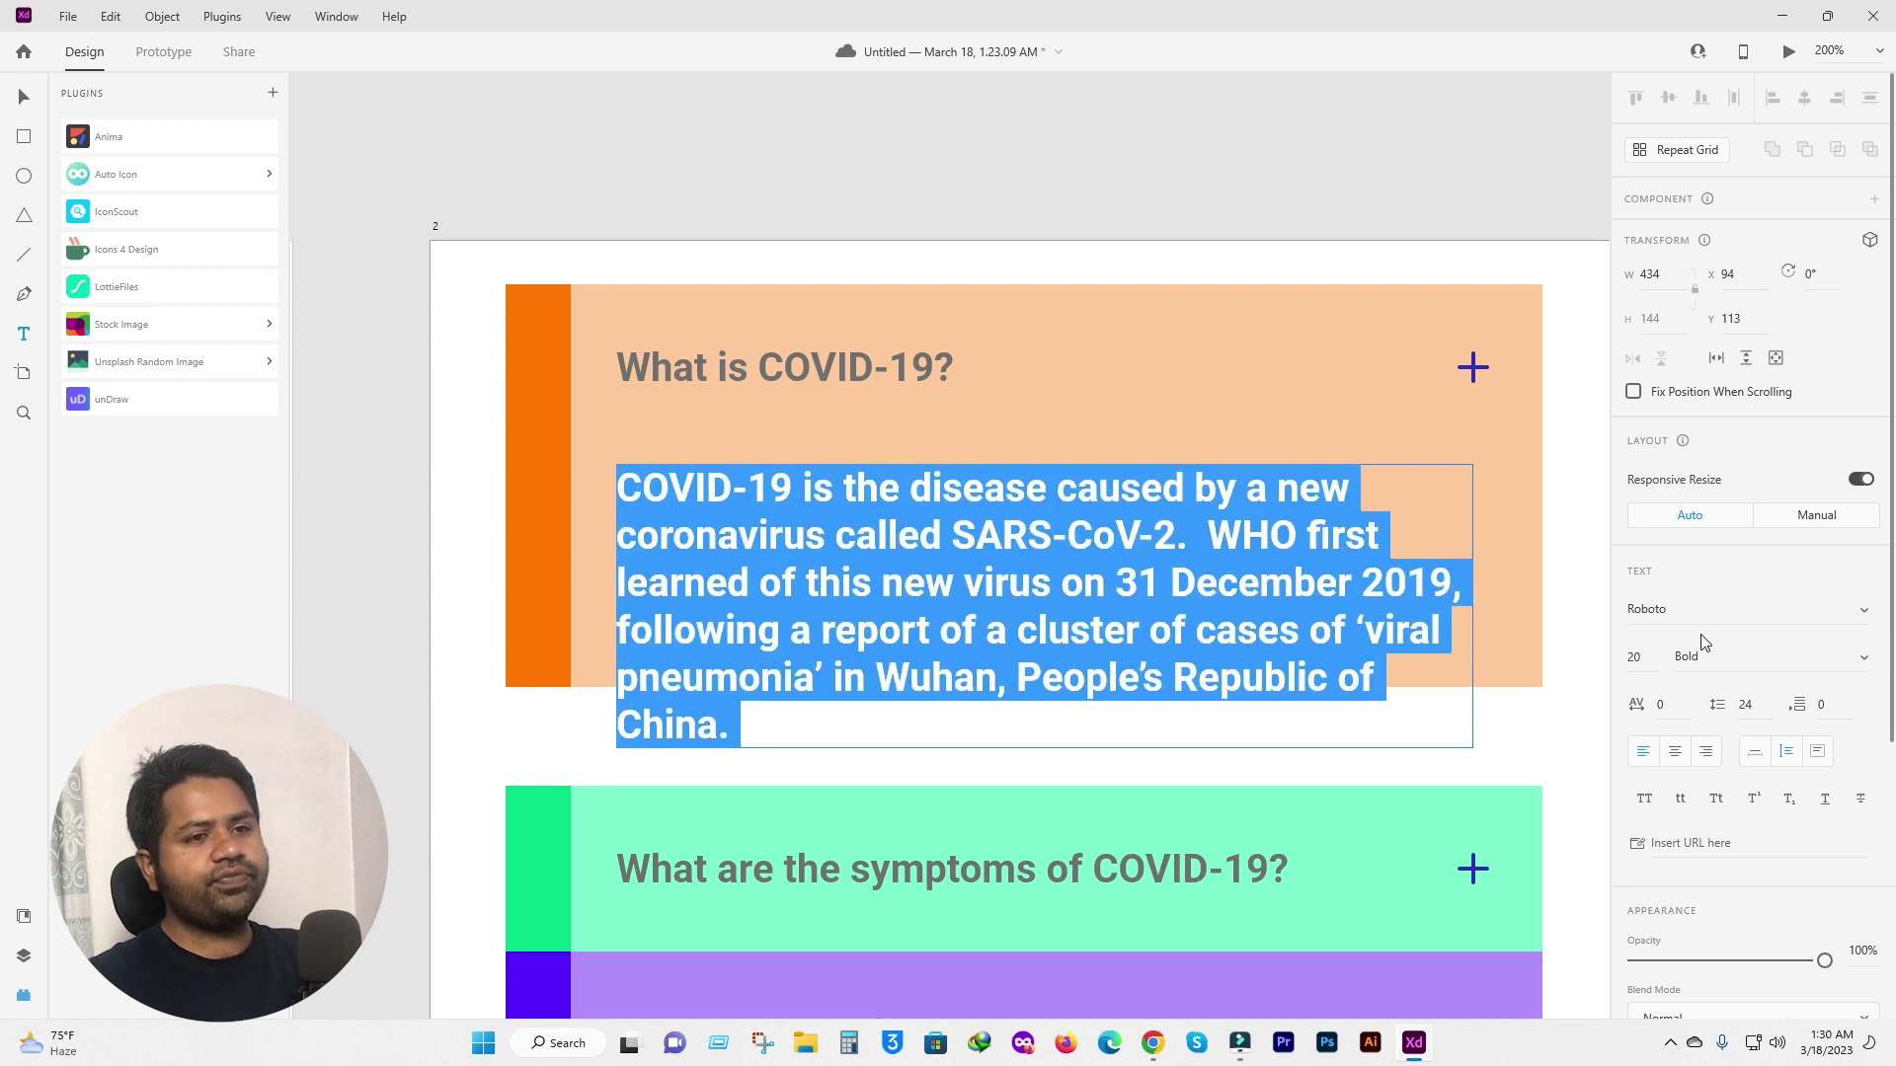
pyautogui.click(1637, 661)
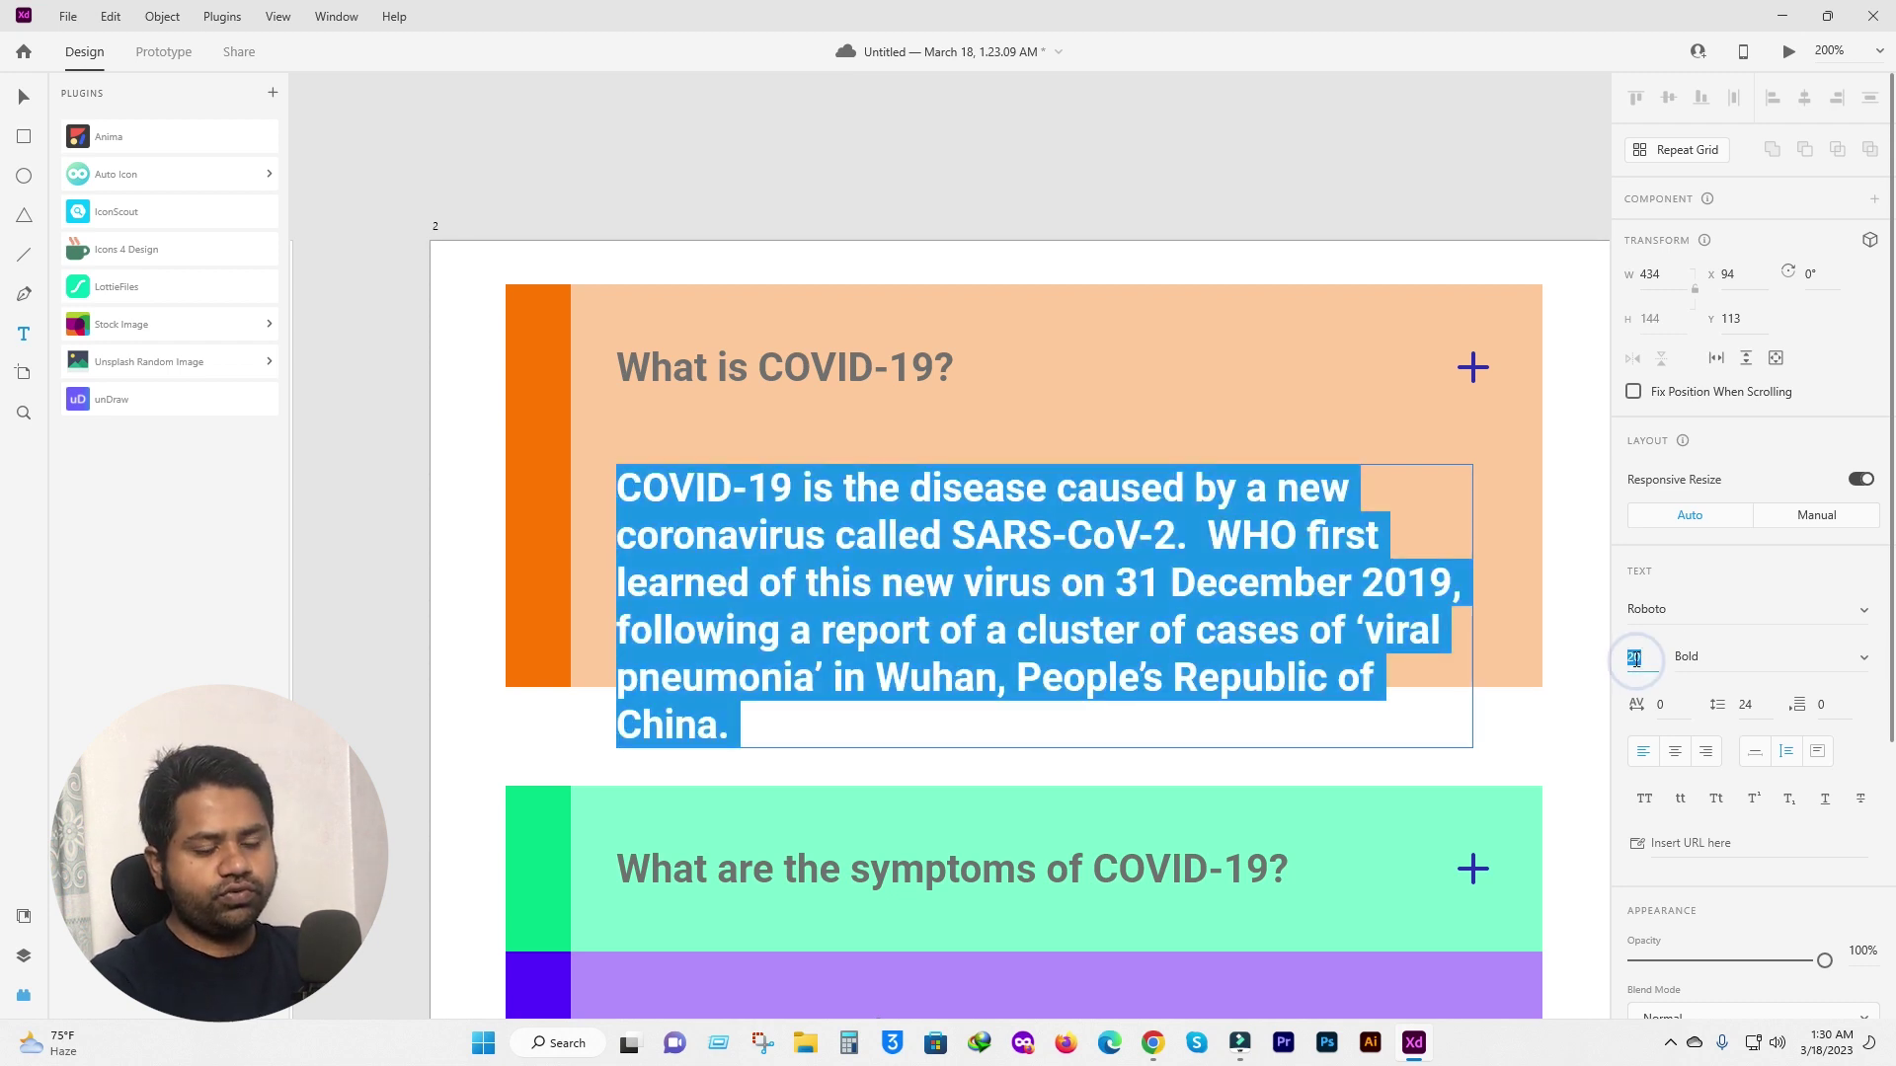
pyautogui.write('18')
pyautogui.write('14')
pyautogui.press('Return')
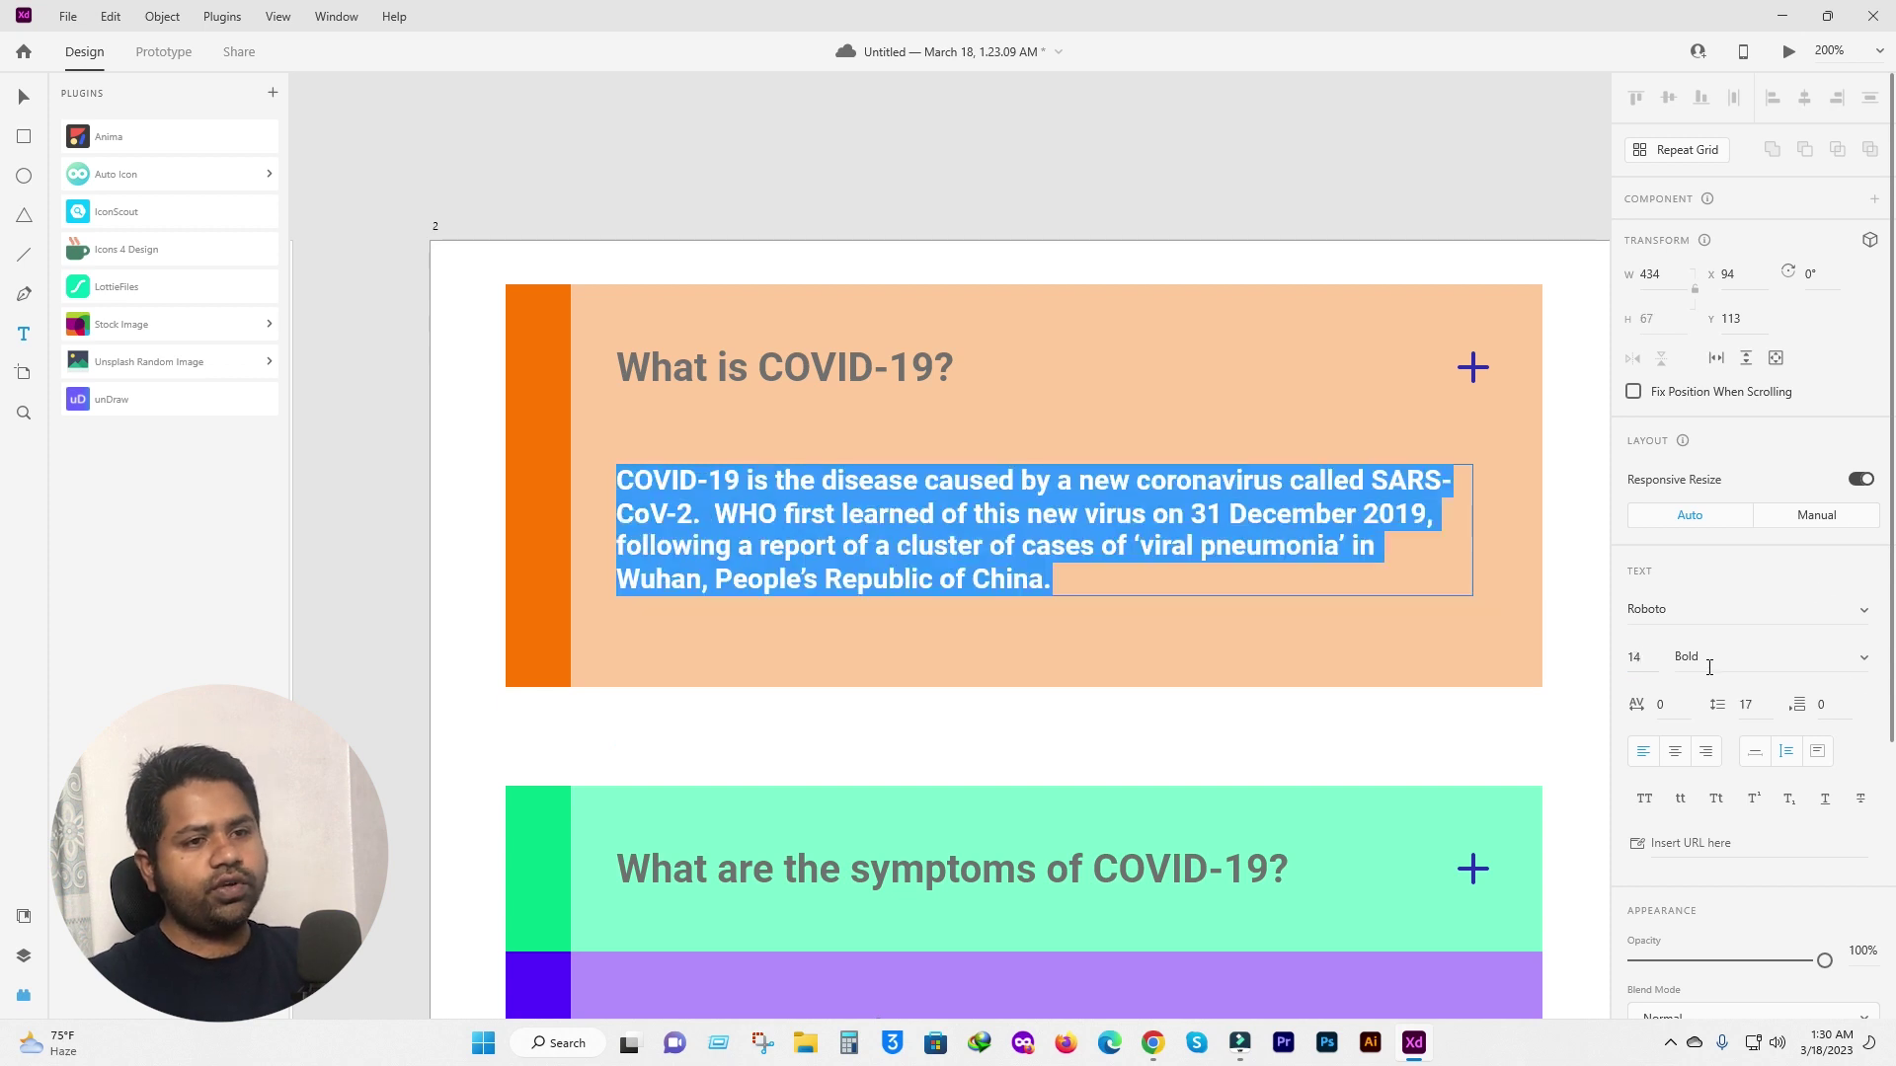
pyautogui.click(1864, 662)
pyautogui.scroll(1, 1846, 652)
pyautogui.scroll(2, 1820, 627)
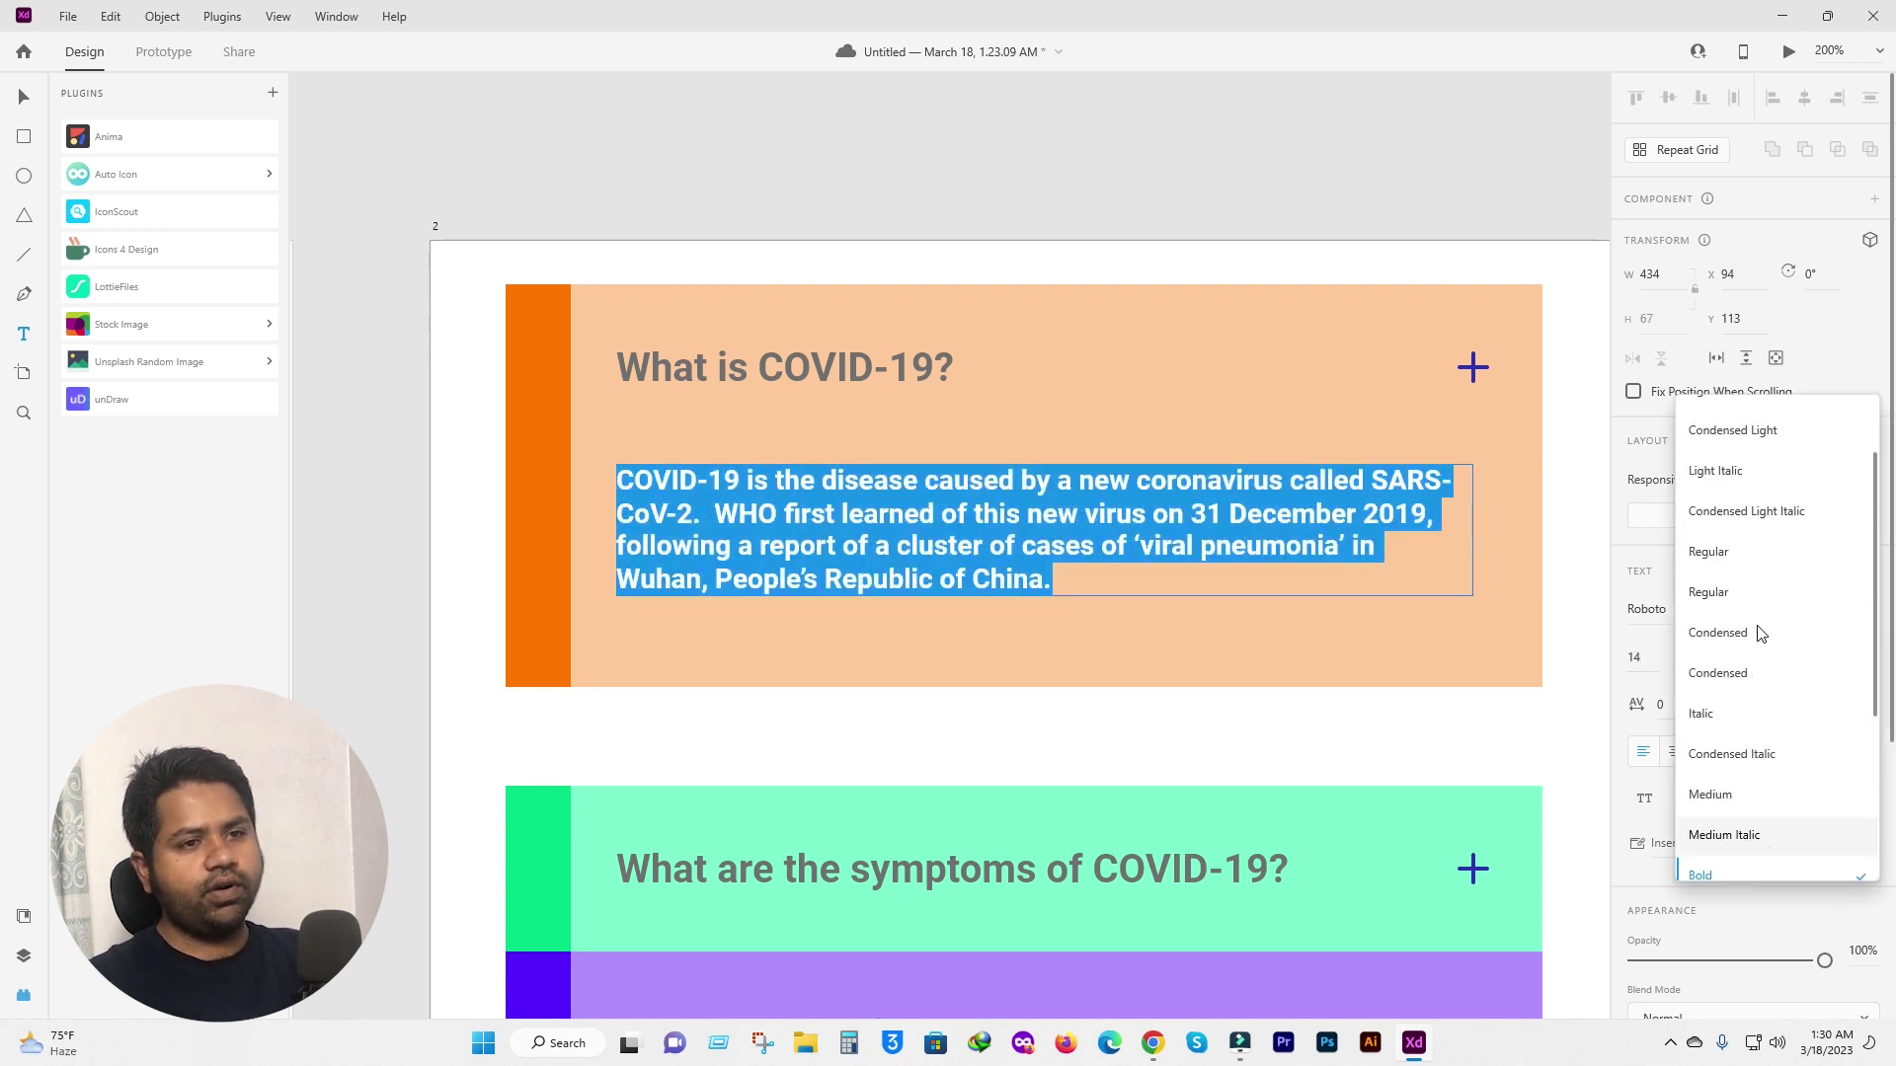
pyautogui.click(1728, 592)
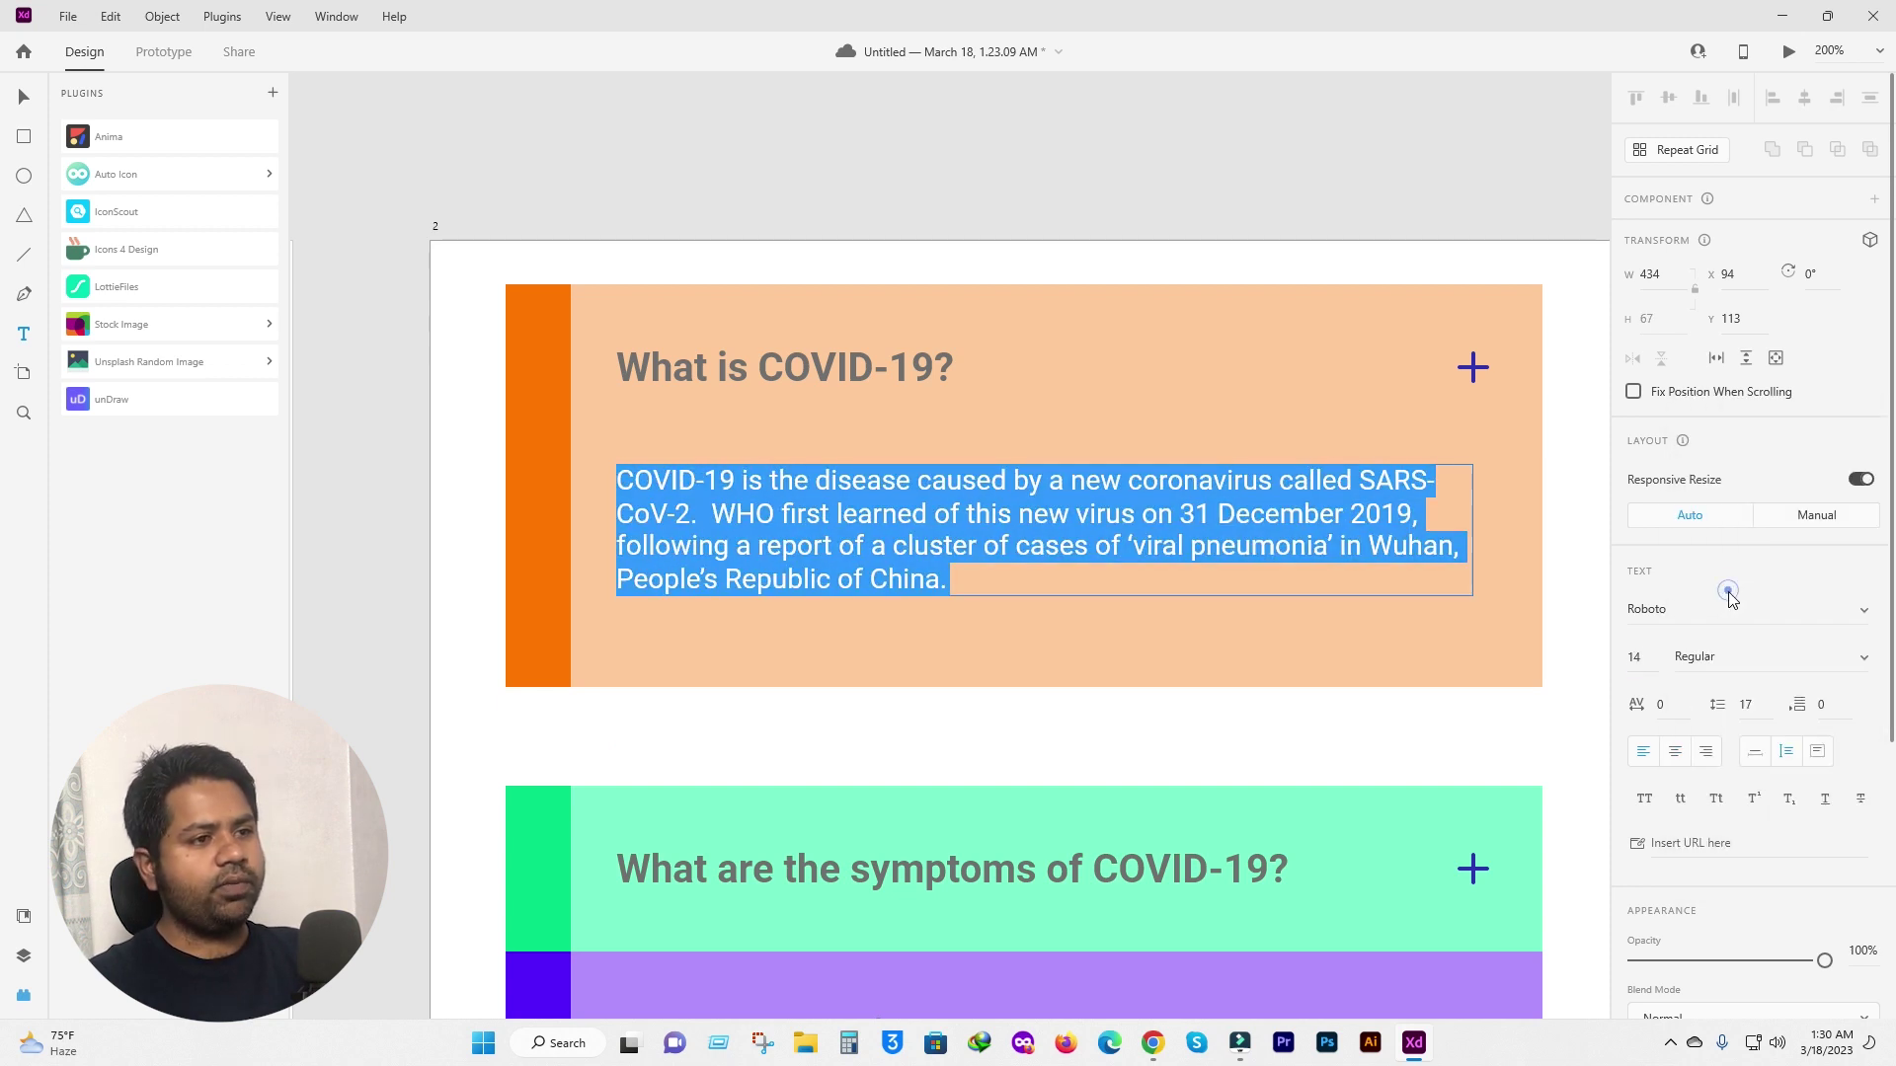
pyautogui.click(19, 97)
# Nudge the symptoms and vaccine rows up directly beneath the paragraph.
pyautogui.click(599, 176)
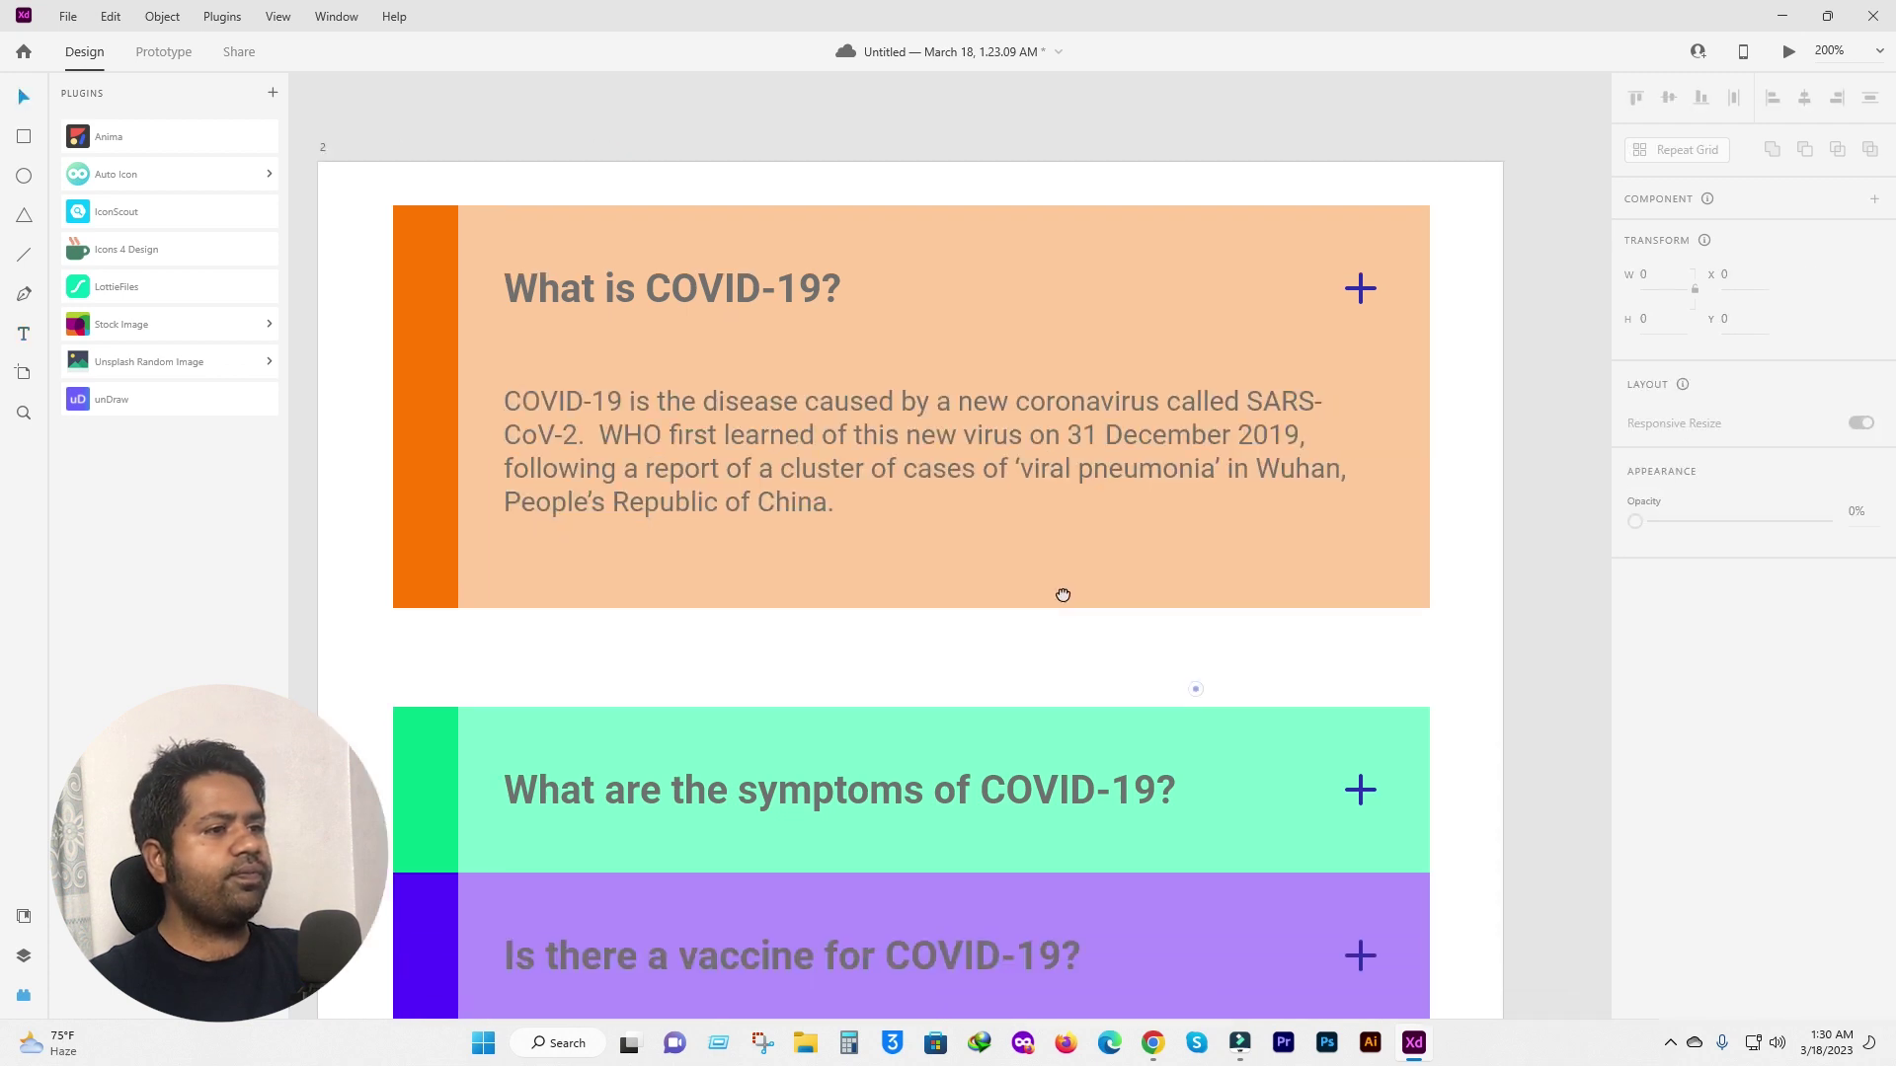
pyautogui.scroll(-3, 1171, 672)
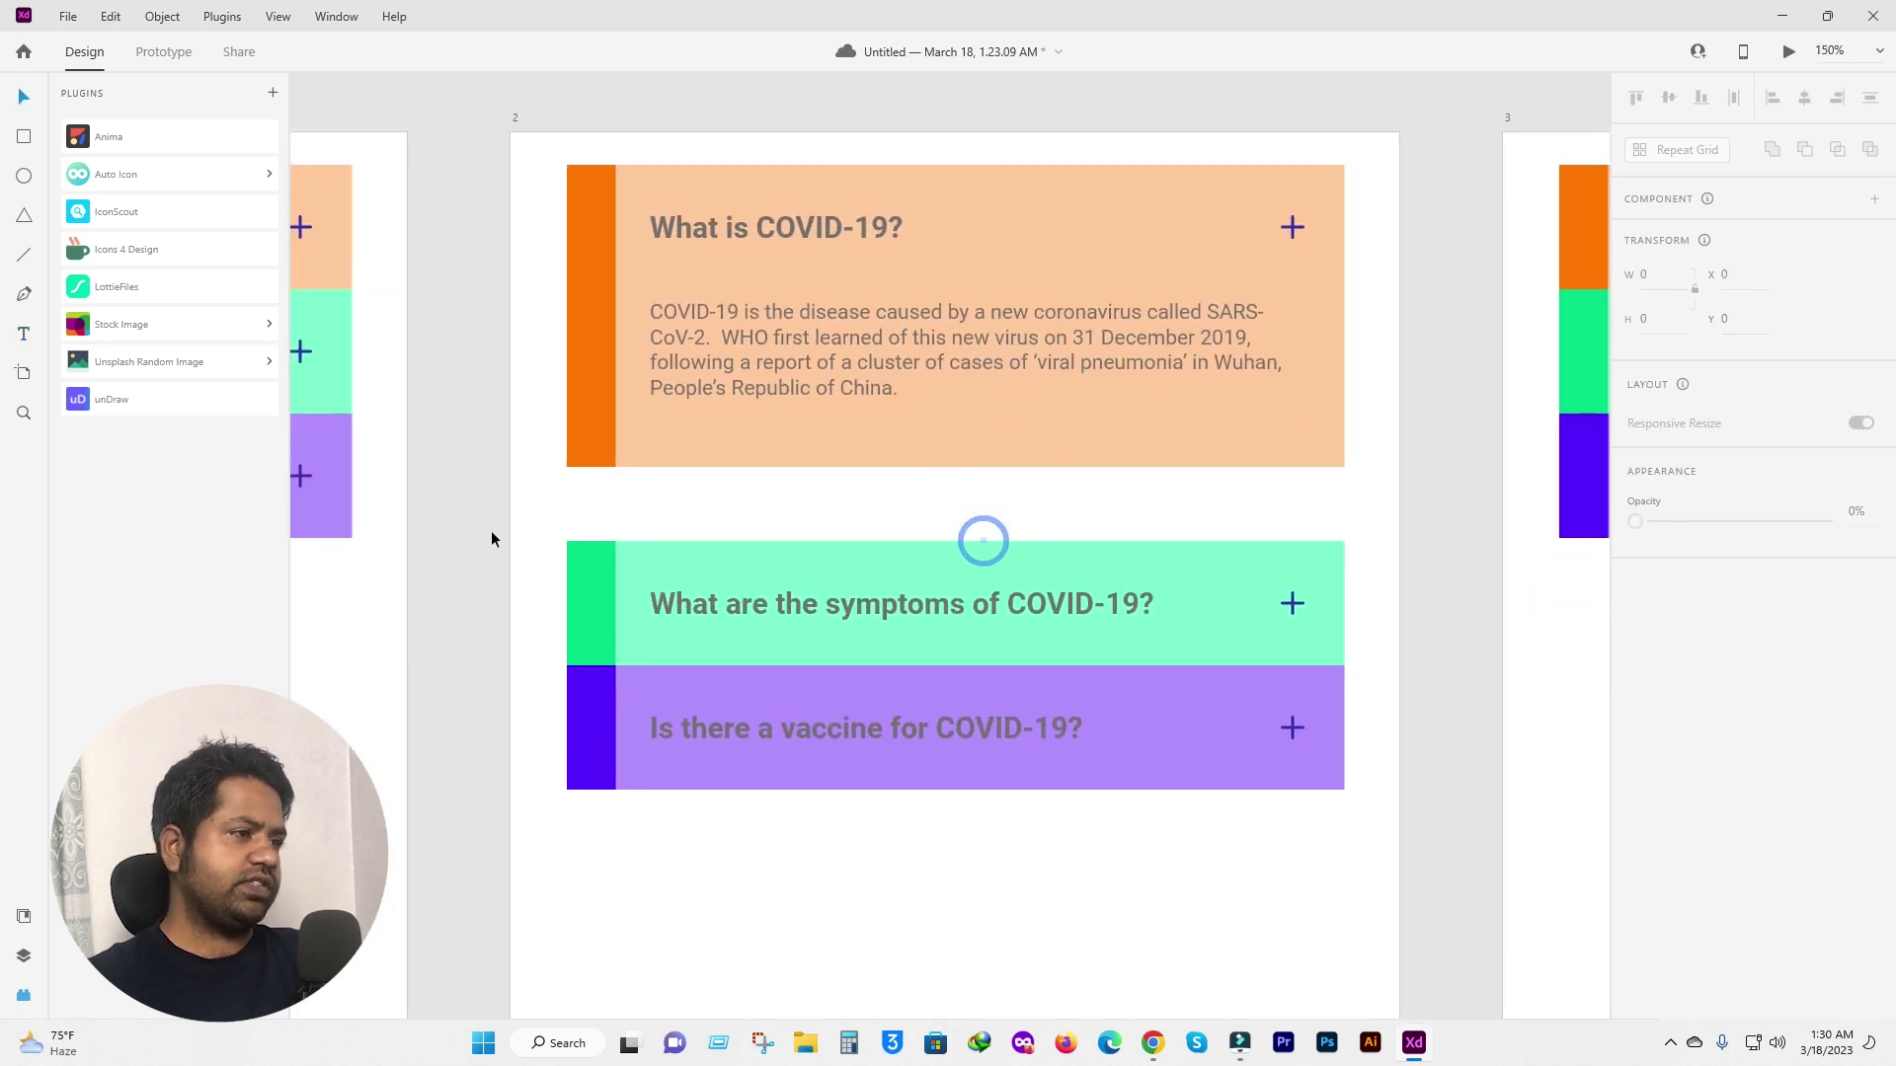
pyautogui.moveTo(571, 526); pyautogui.dragTo(1357, 874)
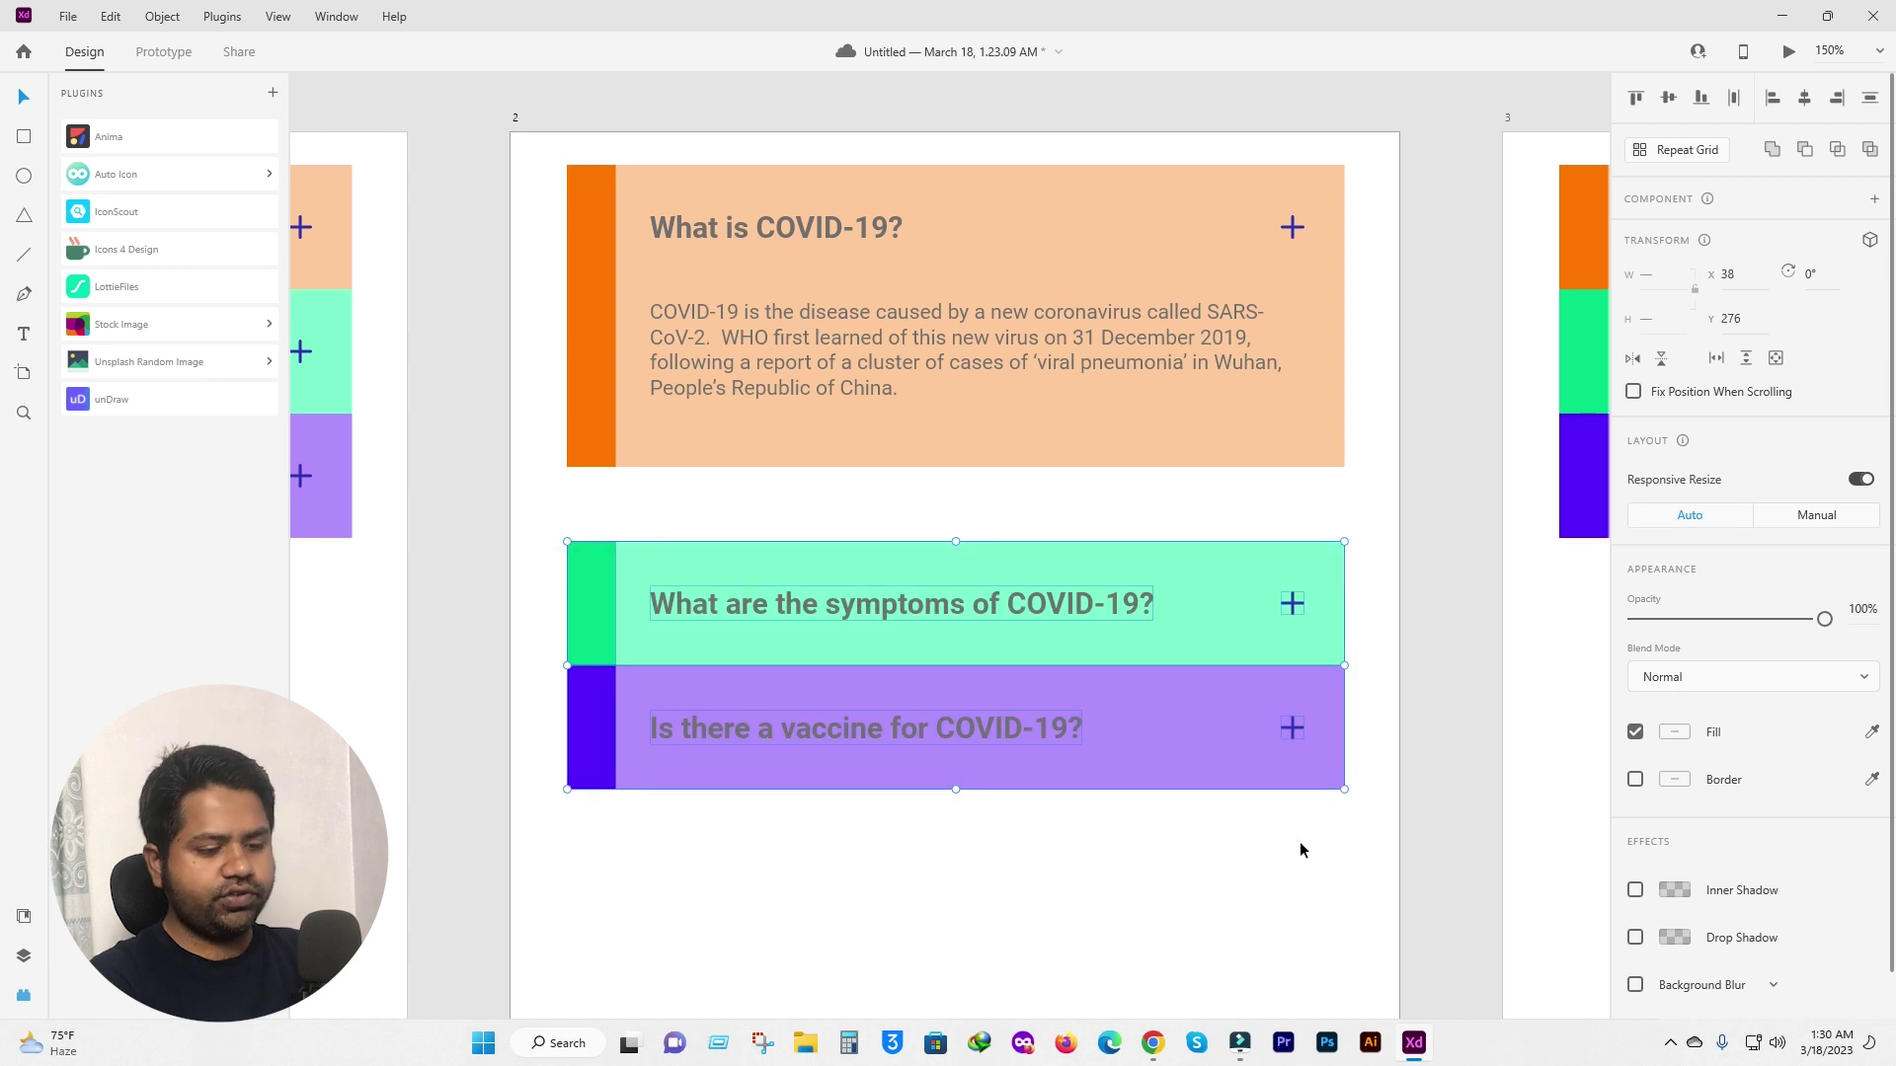
pyautogui.hotkey('shift', 'Up')
pyautogui.hotkey('shift', 'Up')
pyautogui.hotkey('shift', 'Up')
pyautogui.hotkey('shift', 'Up')
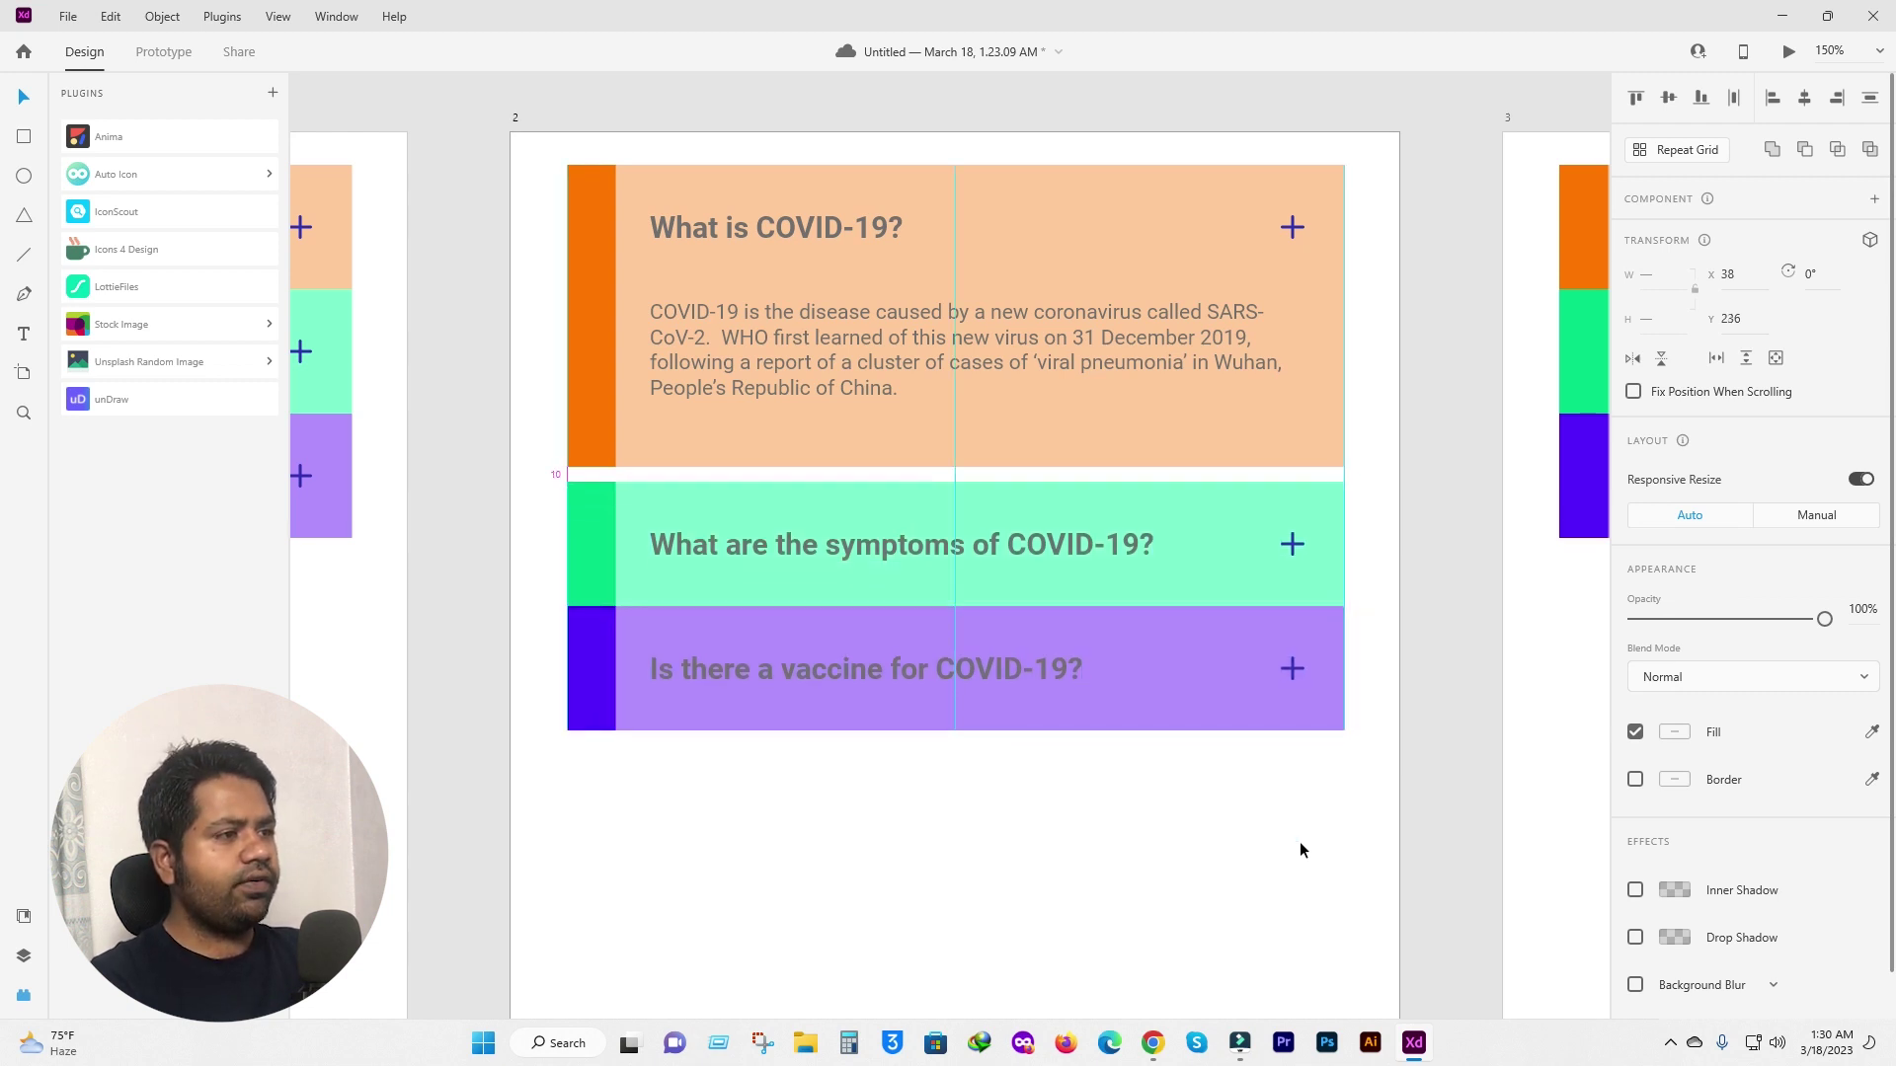
pyautogui.hotkey('shift', 'Up')
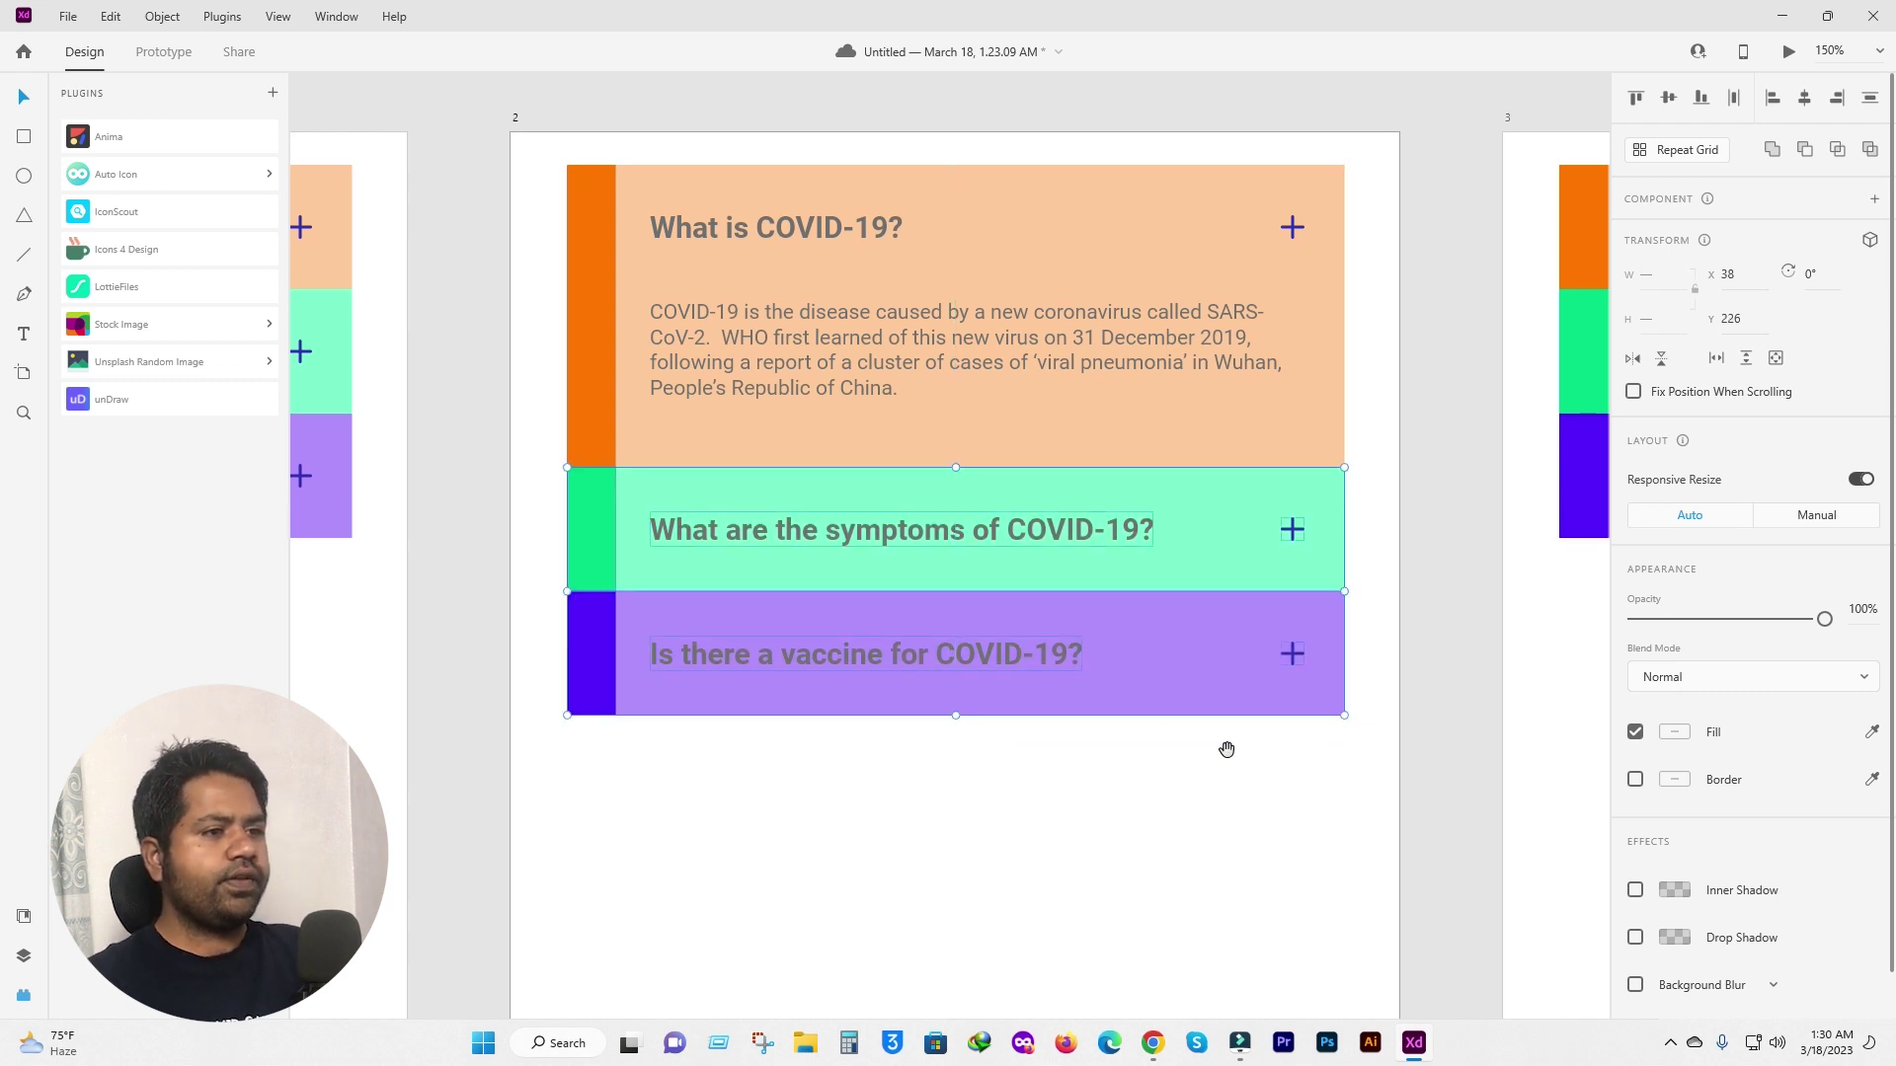
pyautogui.scroll(-2, 1222, 748)
pyautogui.scroll(-2, 1205, 691)
pyautogui.scroll(-1, 1136, 612)
pyautogui.moveTo(1095, 569); pyautogui.dragTo(576, 466)
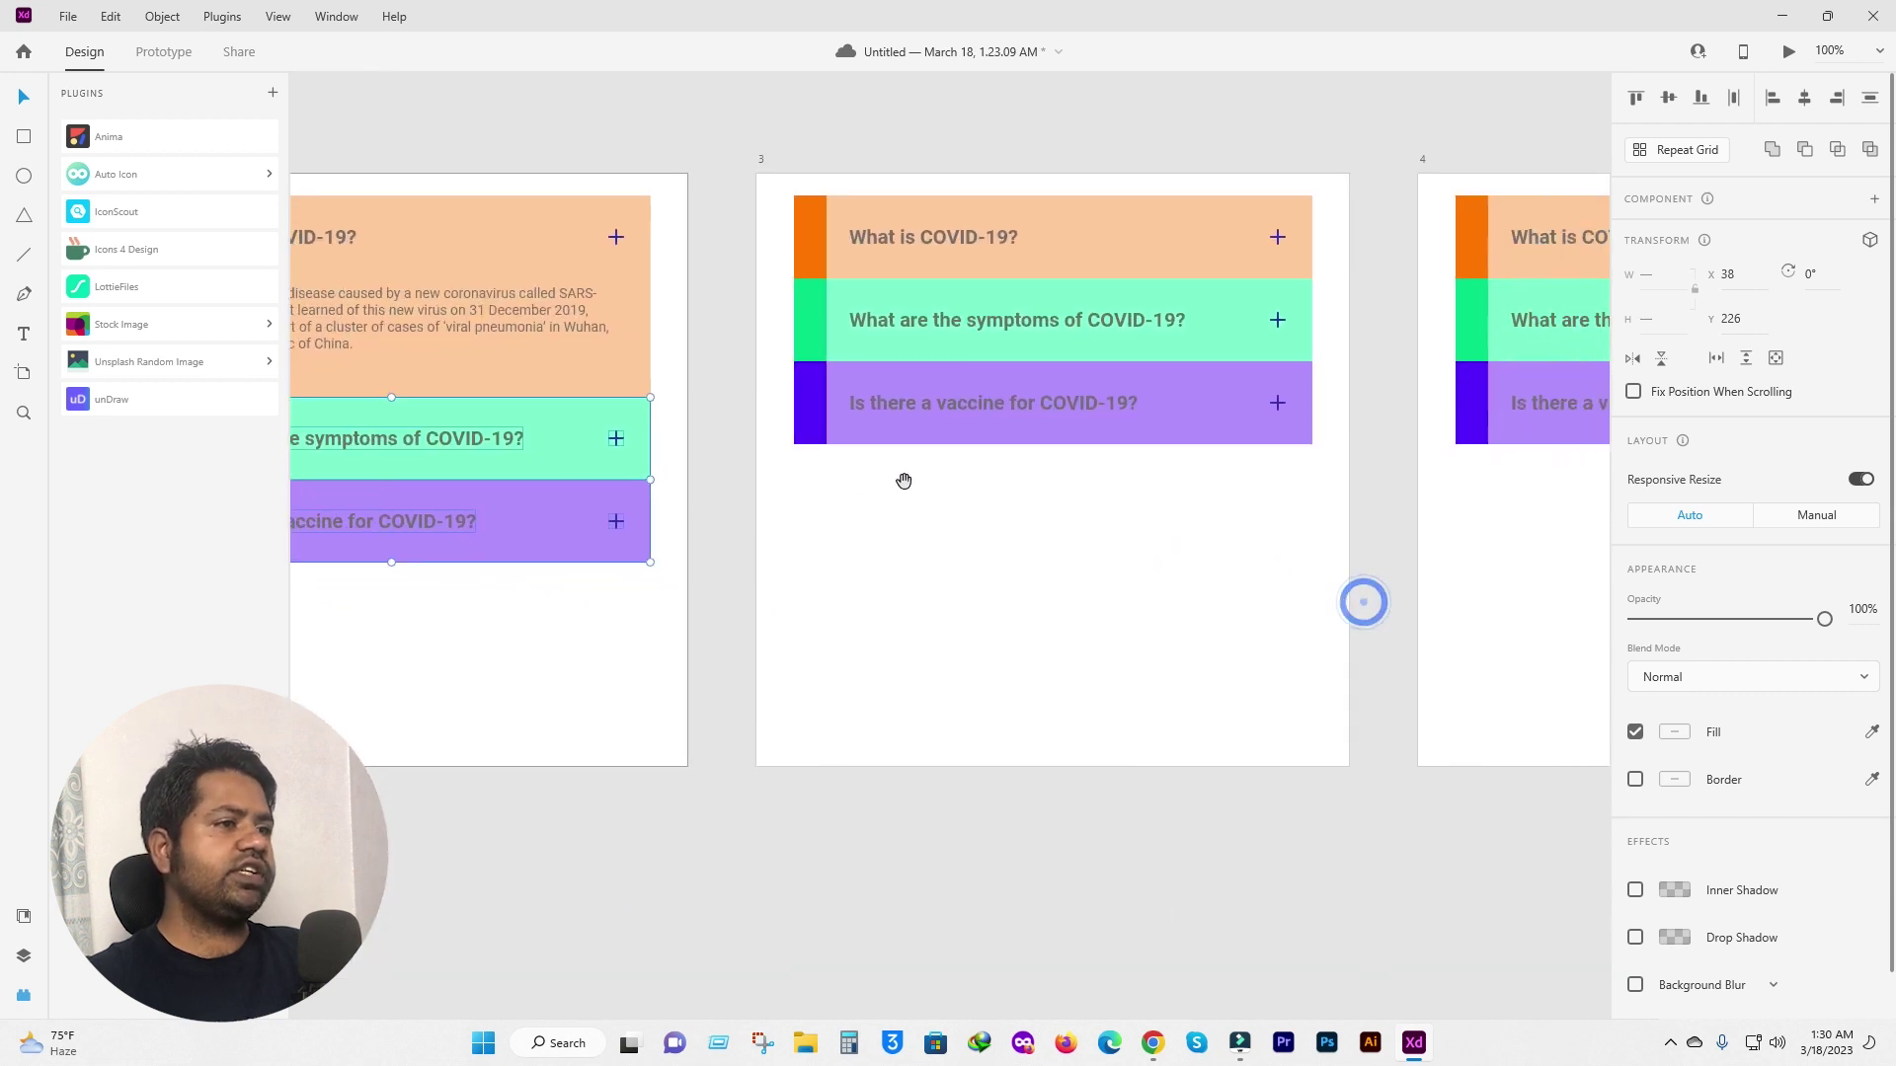
# Nudge the vaccine row on artboard 3 down to make room.
pyautogui.click(778, 388)
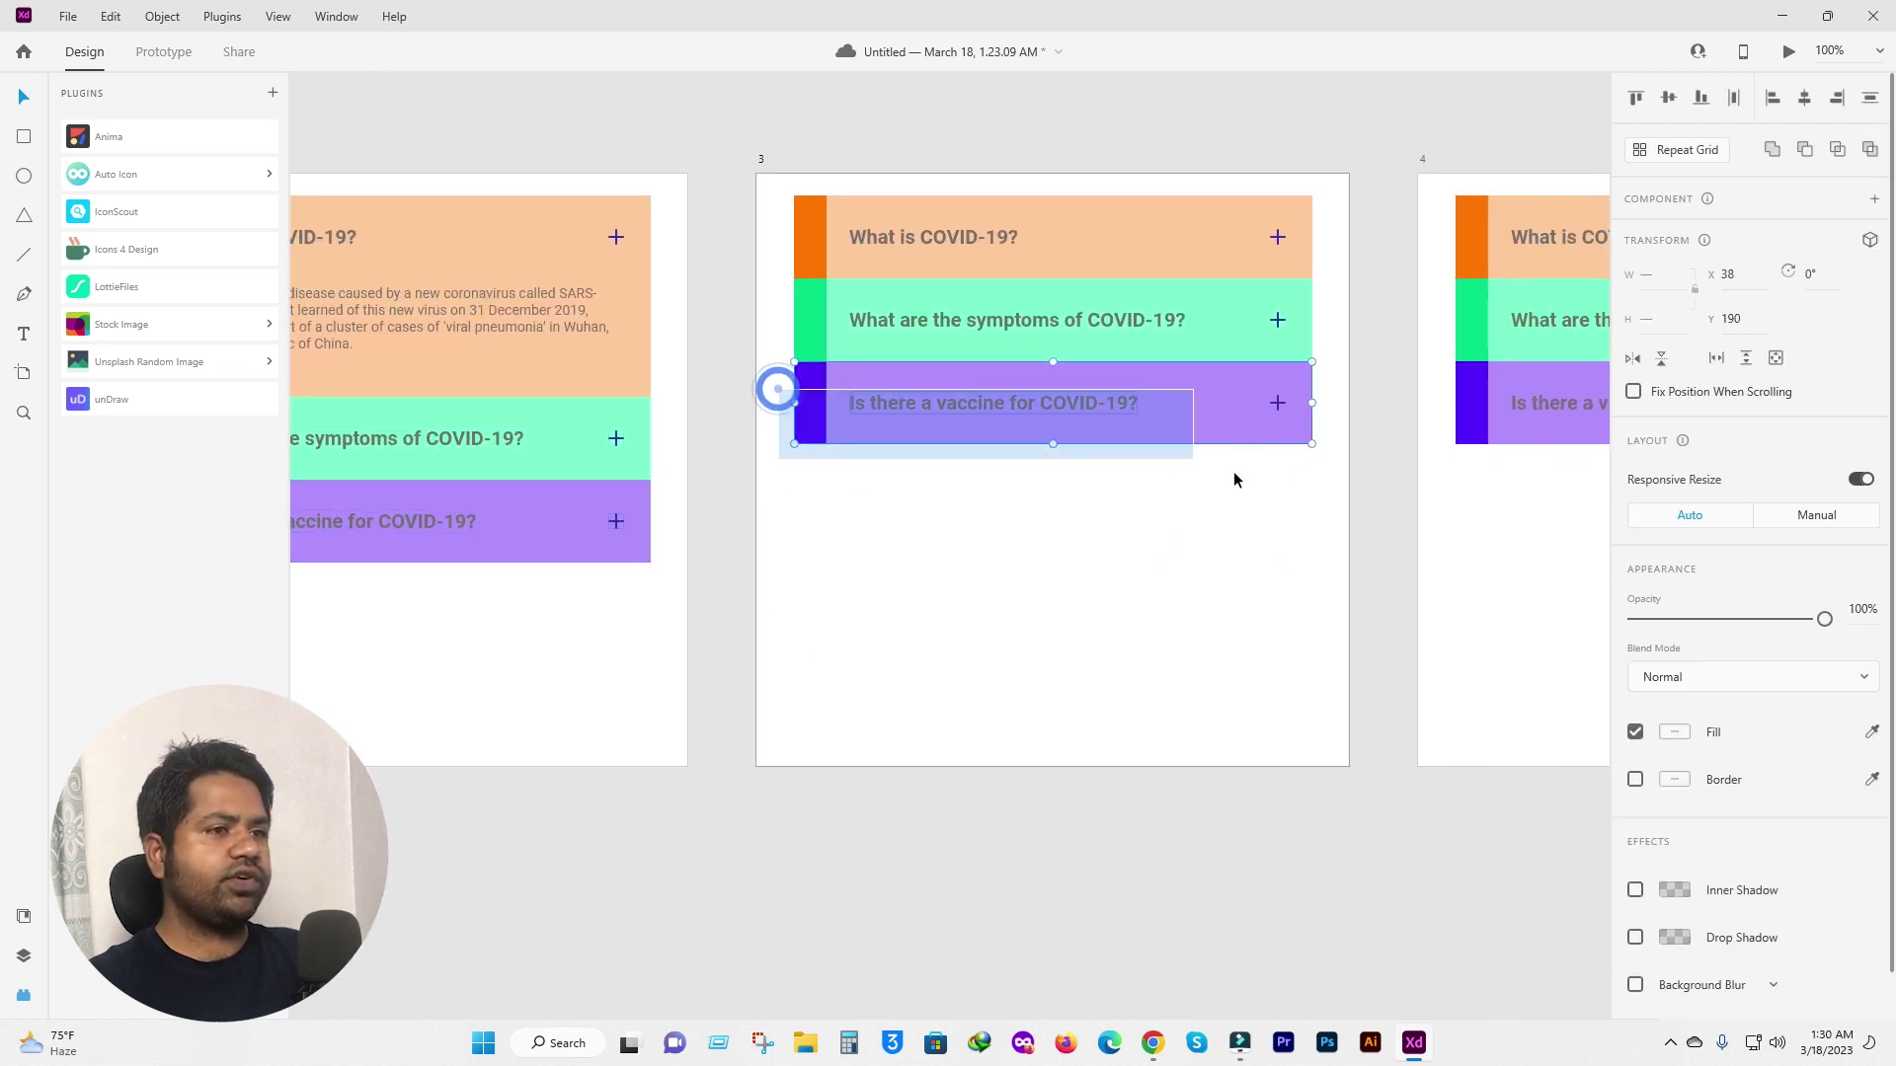
pyautogui.moveTo(1010, 425); pyautogui.dragTo(1329, 513)
pyautogui.hotkey('shift', 'Down')
pyautogui.hotkey('shift', 'Down')
pyautogui.hotkey('shift', 'Down')
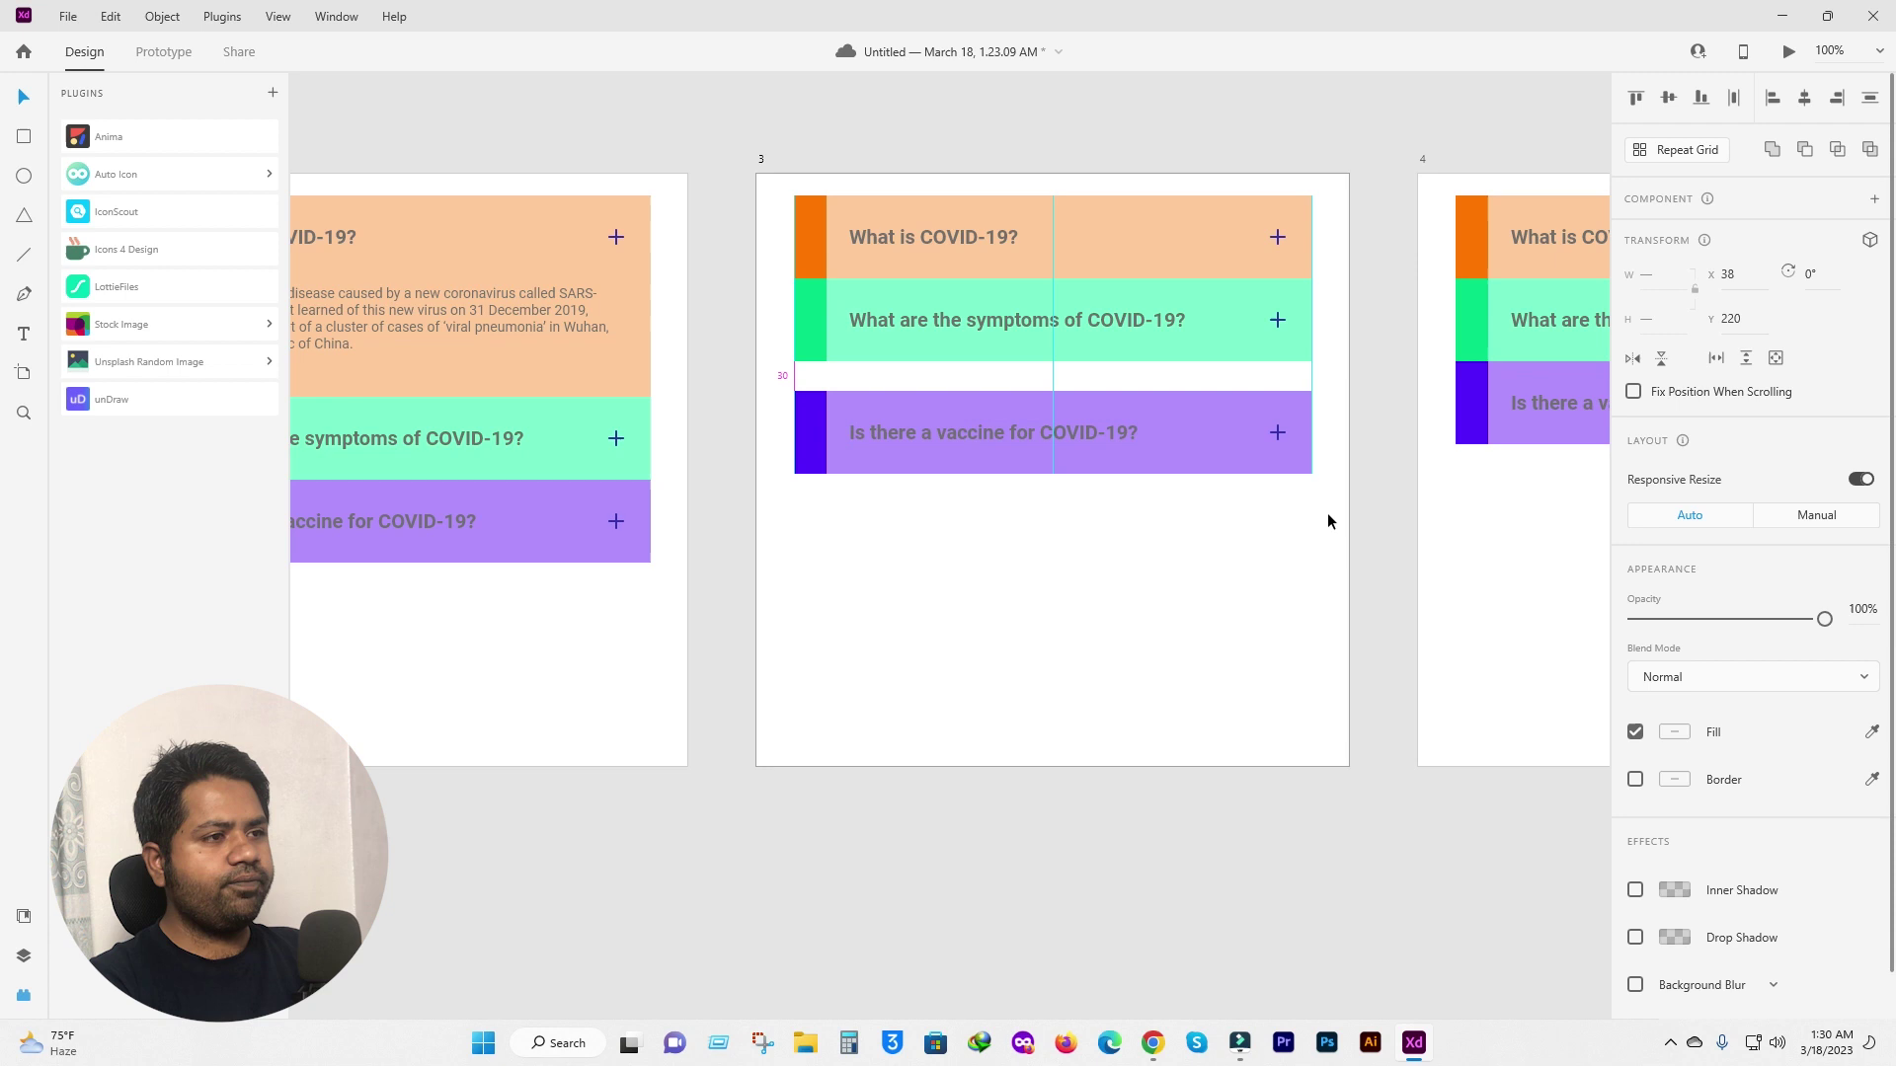
pyautogui.hotkey('shift', 'Down')
pyautogui.hotkey('shift', 'Down')
pyautogui.hotkey('shift', 'Down')
pyautogui.hotkey('shift', 'Down')
pyautogui.hotkey('shift', 'Down')
pyautogui.hotkey('shift', 'Down')
pyautogui.hotkey('shift', 'Down')
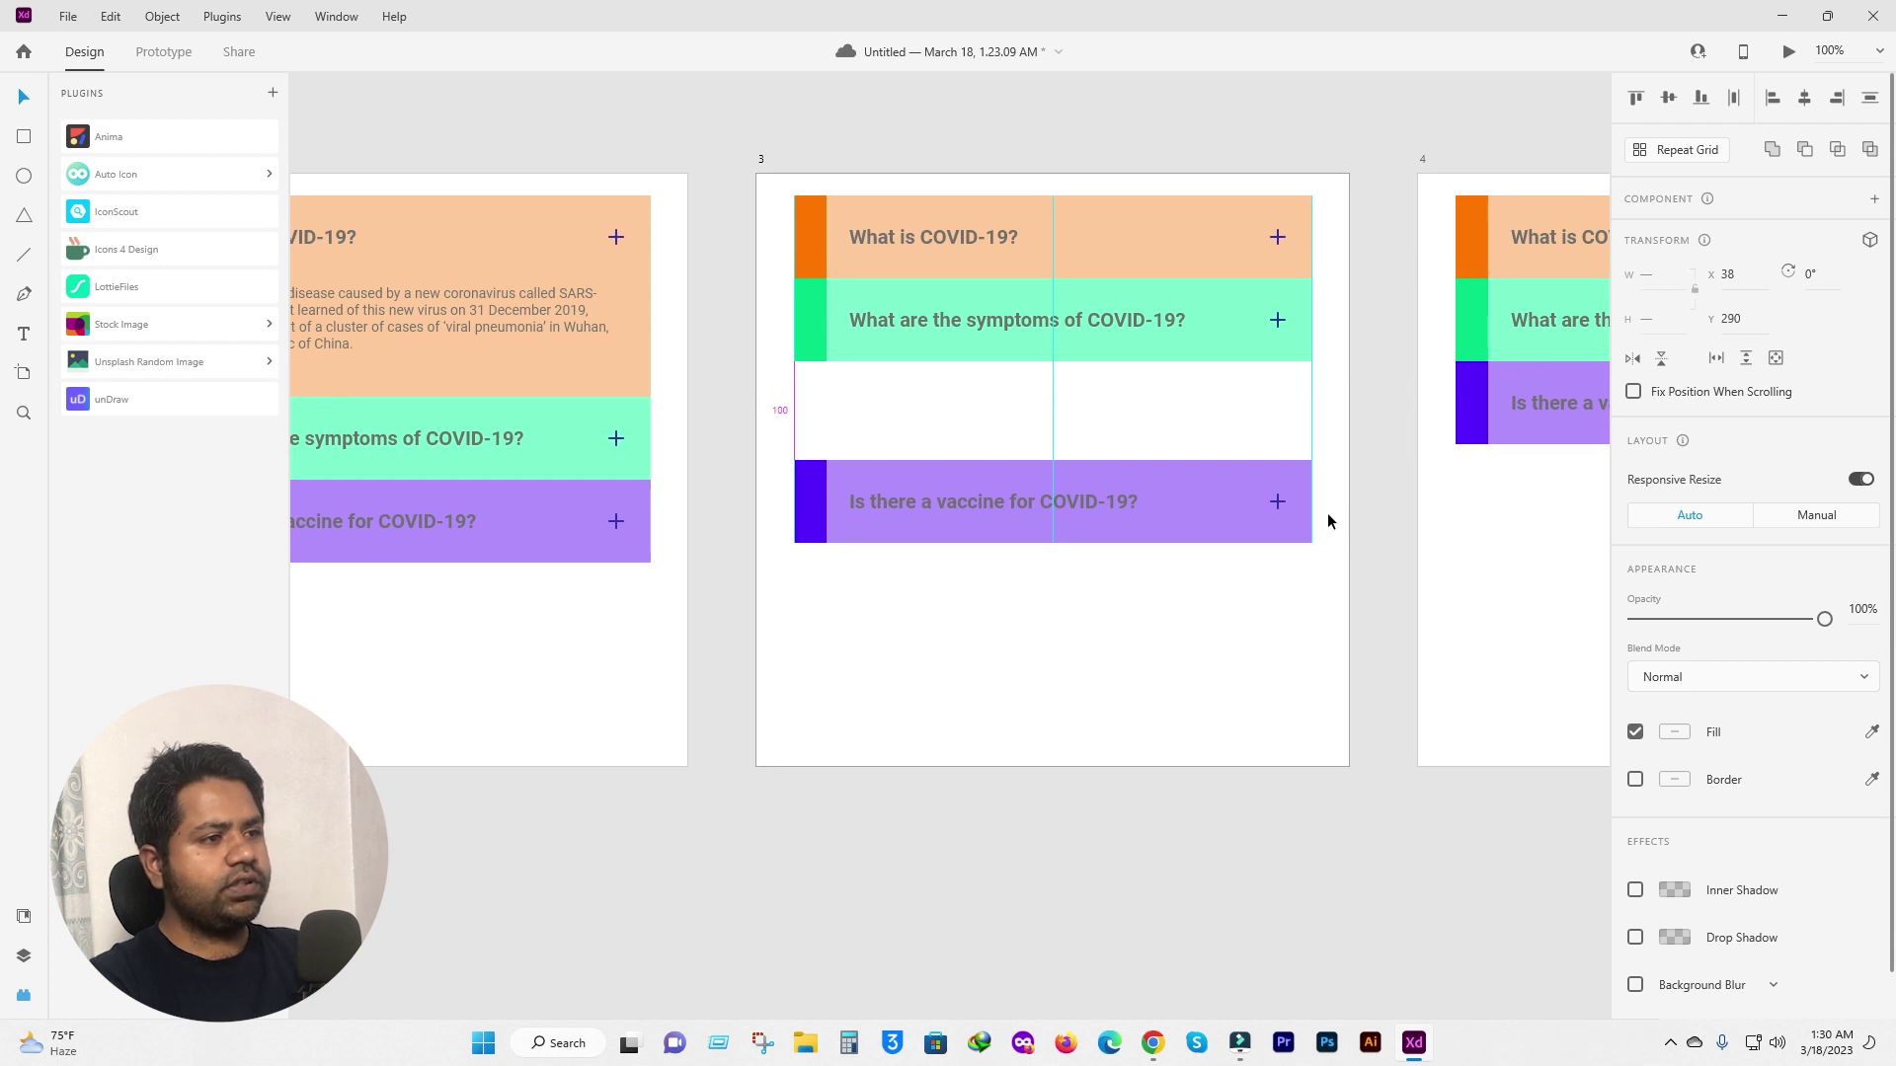
pyautogui.hotkey('shift', 'Down')
pyautogui.hotkey('shift', 'Down')
pyautogui.hotkey('shift', 'Down')
pyautogui.hotkey('shift', 'Down')
# Stretch the green symptoms row down to height 194 and bring up the WHO page.
pyautogui.click(987, 407)
pyautogui.click(1110, 357)
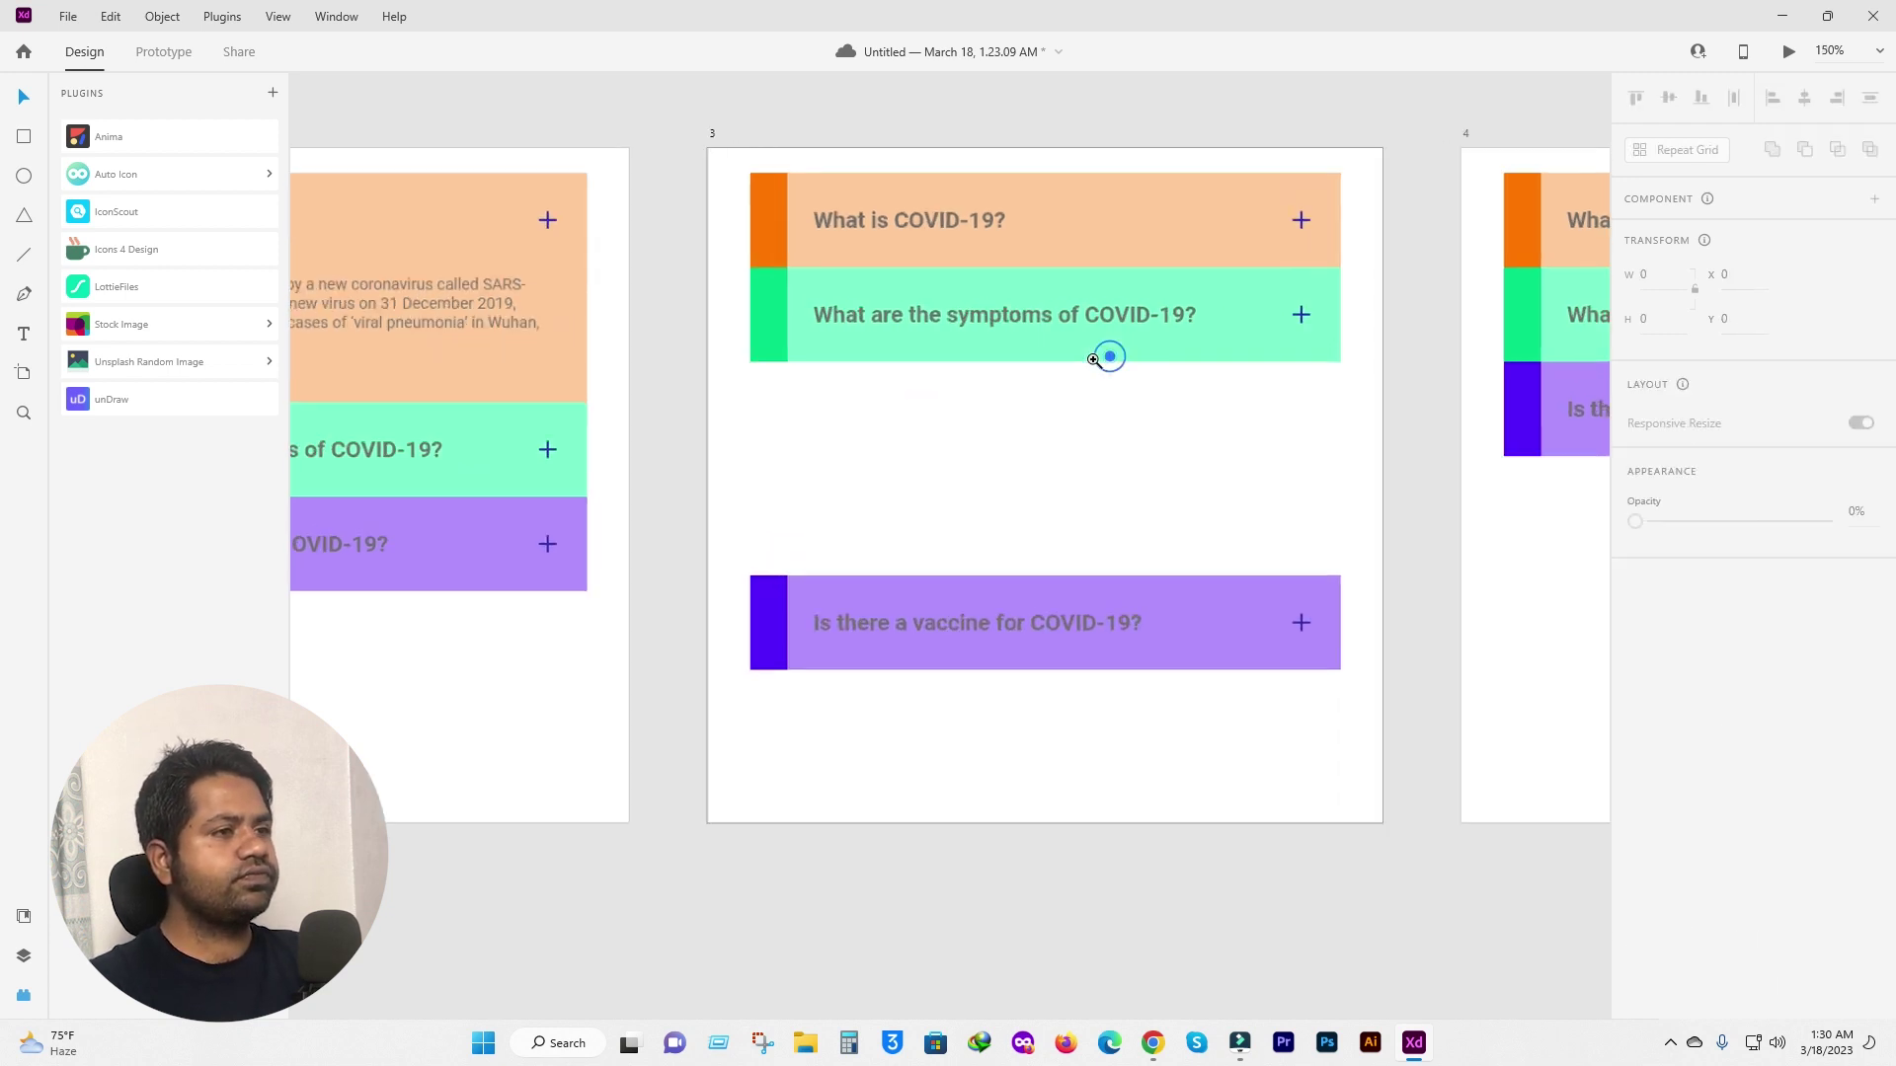
pyautogui.click(878, 336)
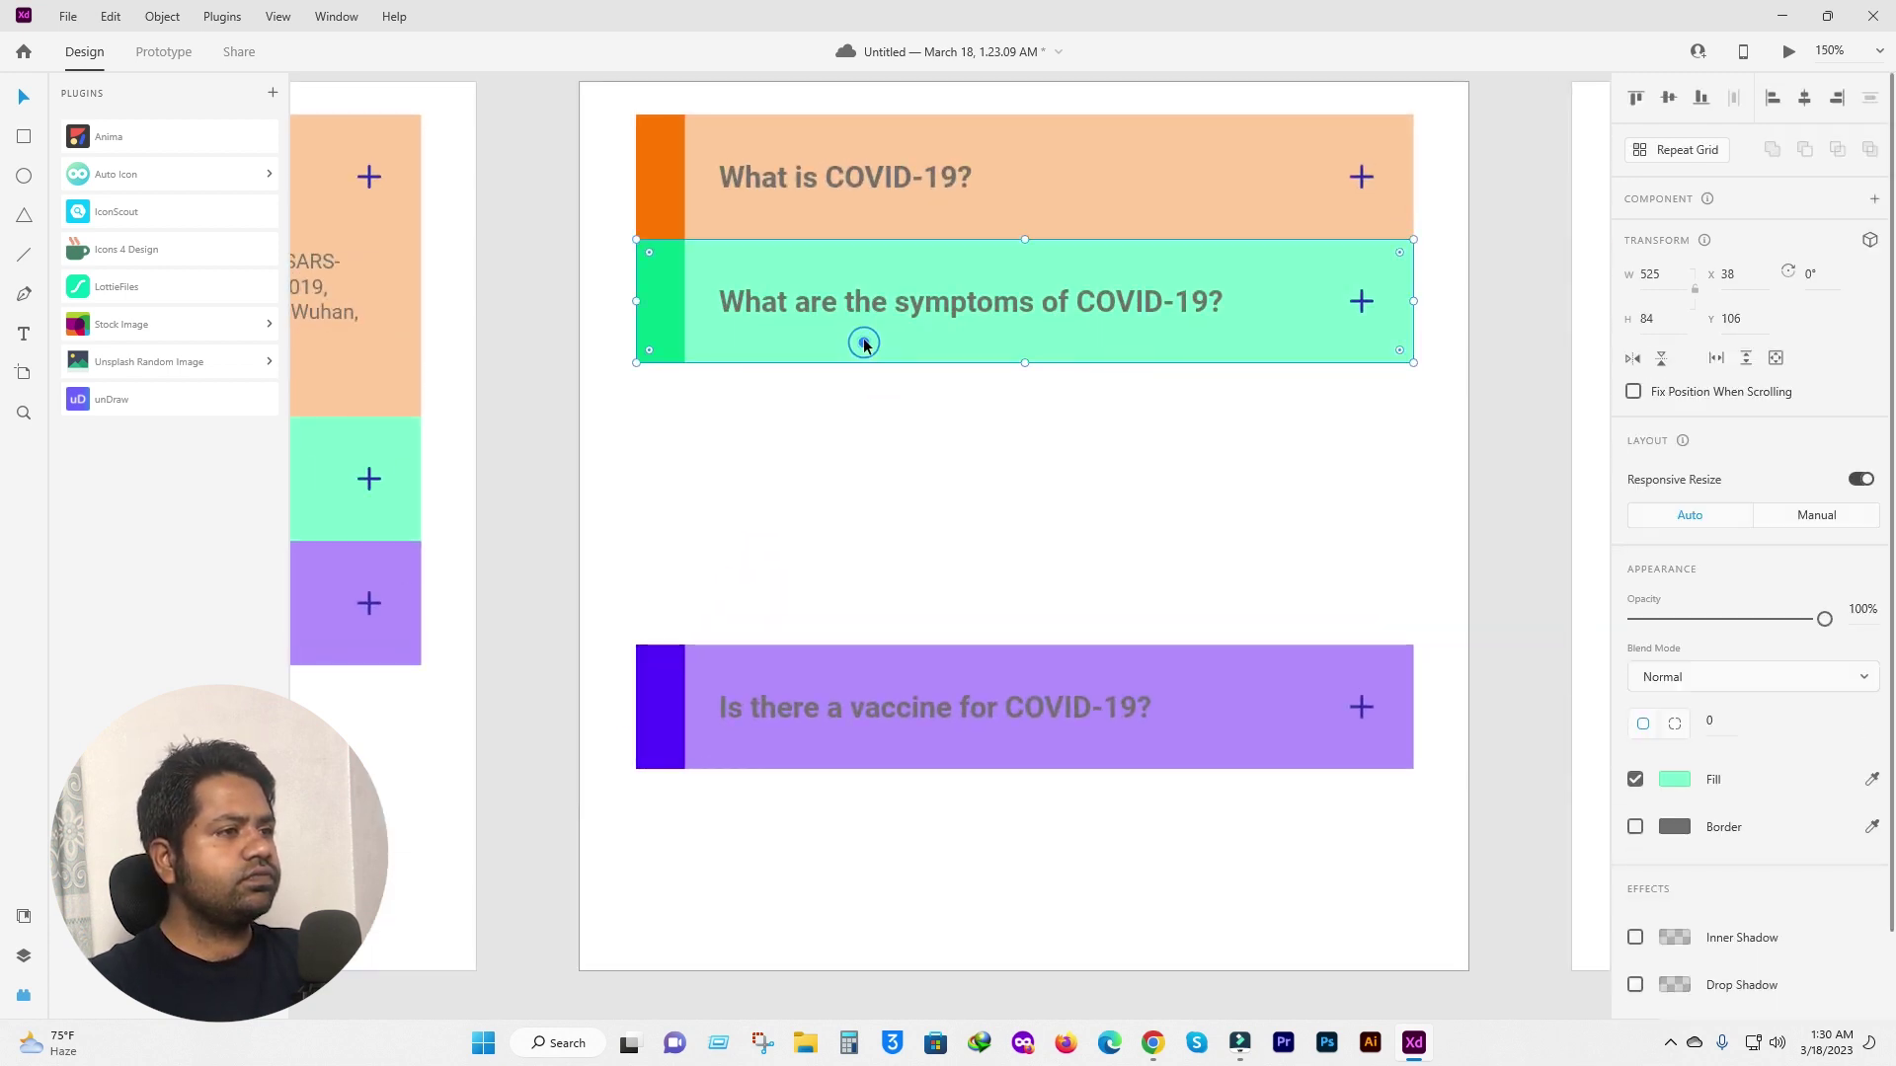
pyautogui.rightClick(1146, 345)
pyautogui.click(978, 487)
pyautogui.click(609, 348)
pyautogui.moveTo(609, 348); pyautogui.dragTo(715, 382)
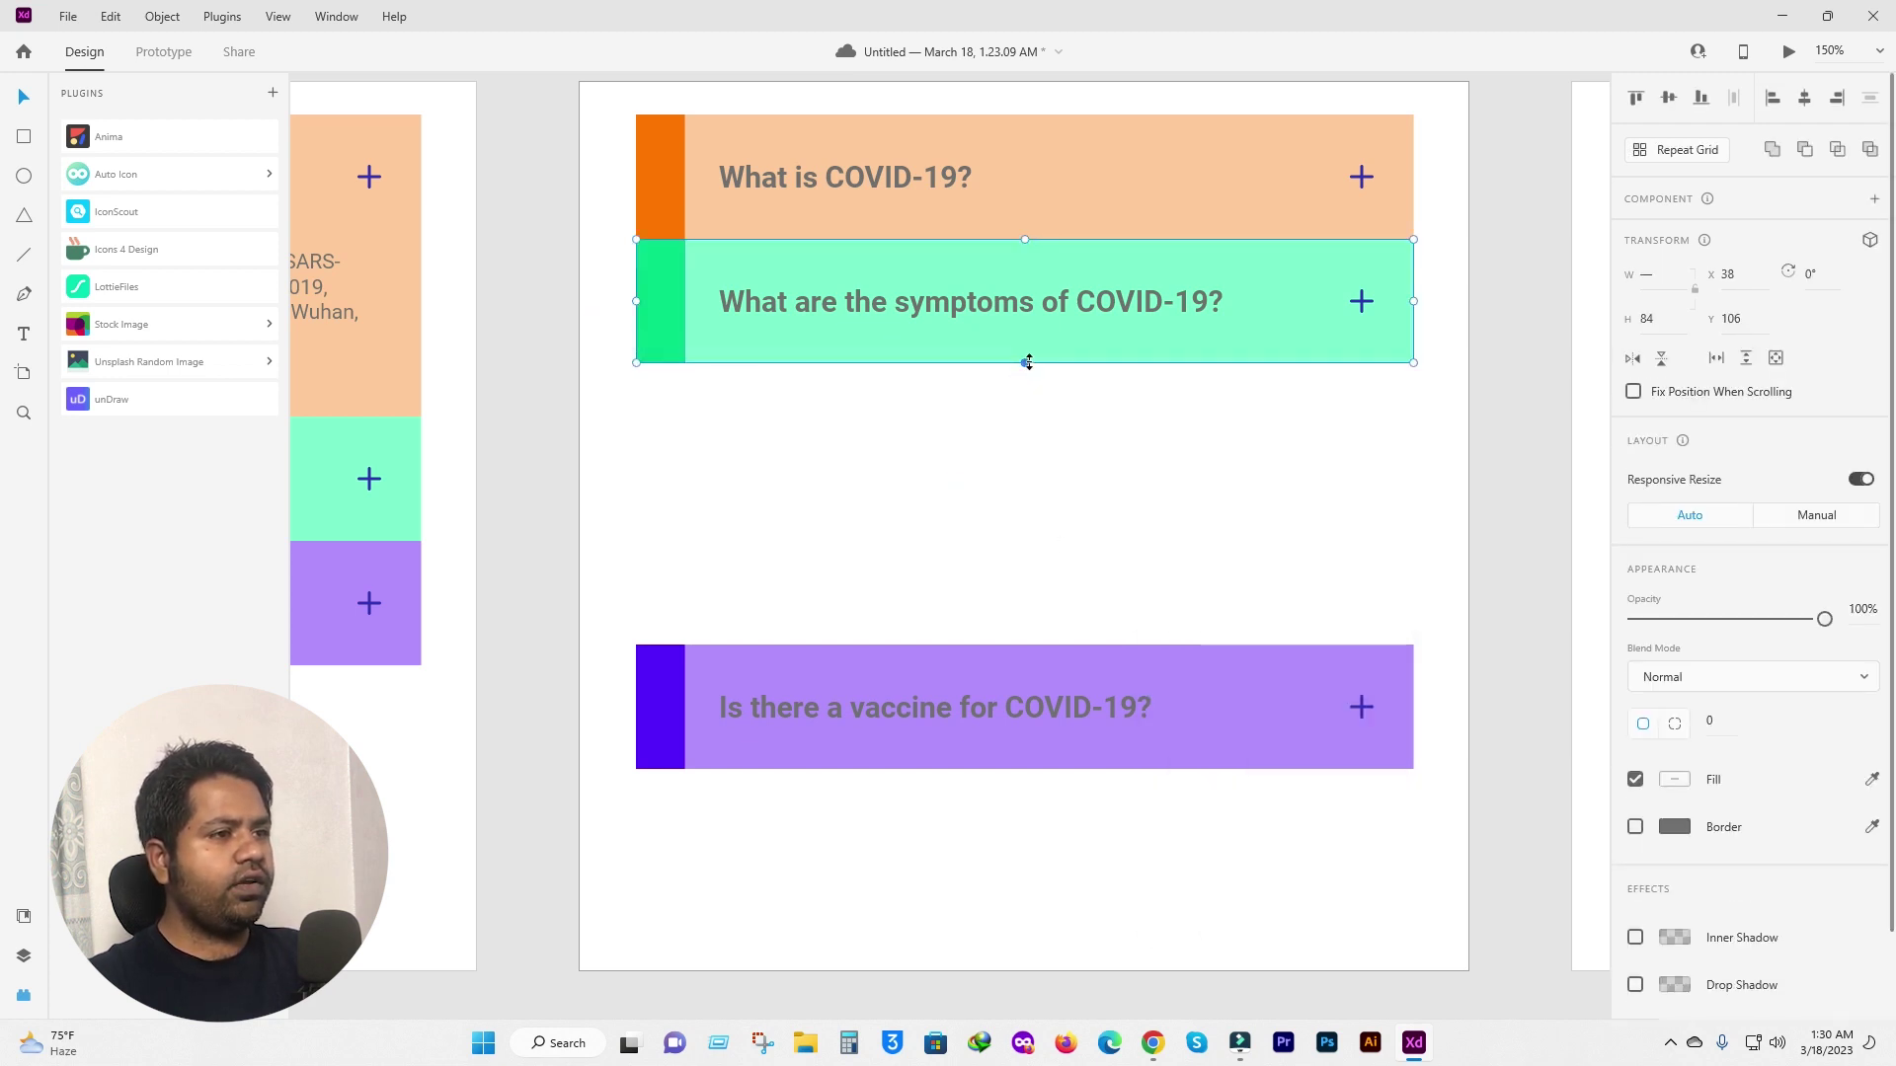
pyautogui.moveTo(1027, 362); pyautogui.dragTo(1042, 523)
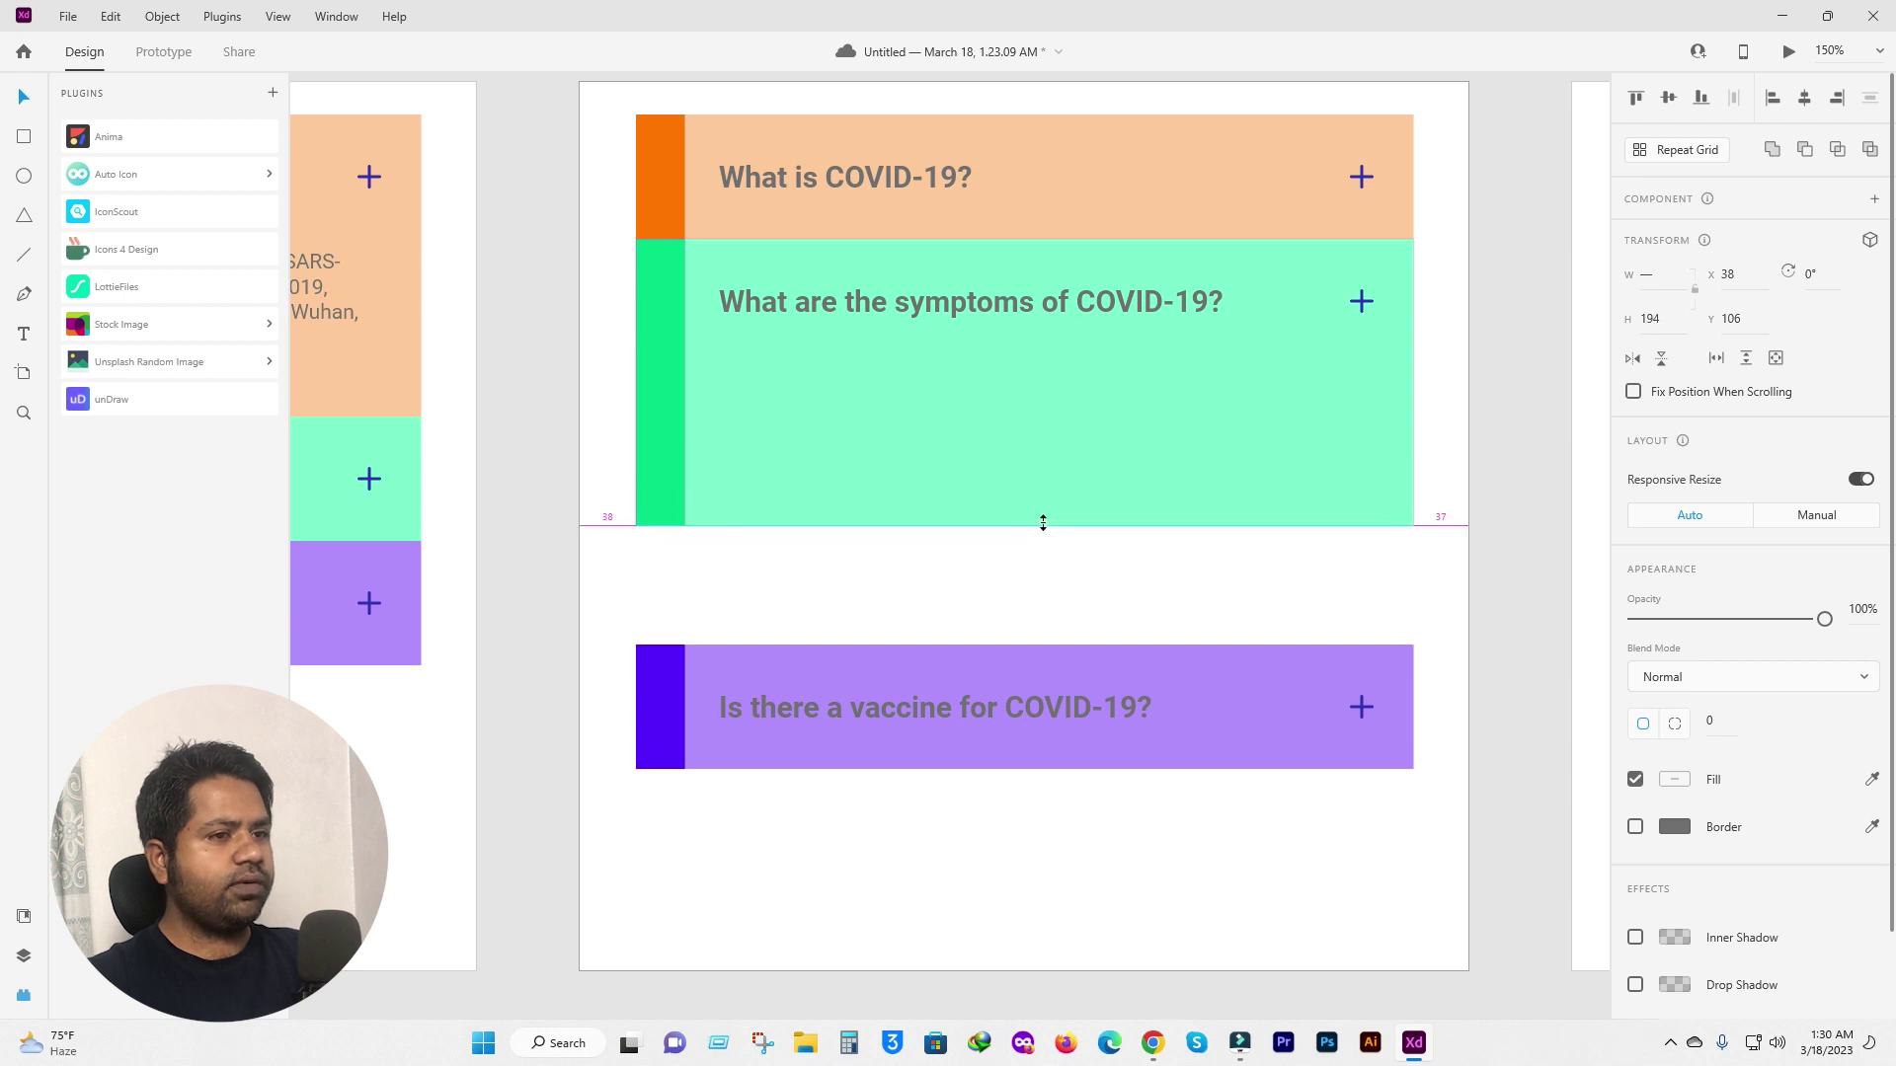
pyautogui.click(900, 595)
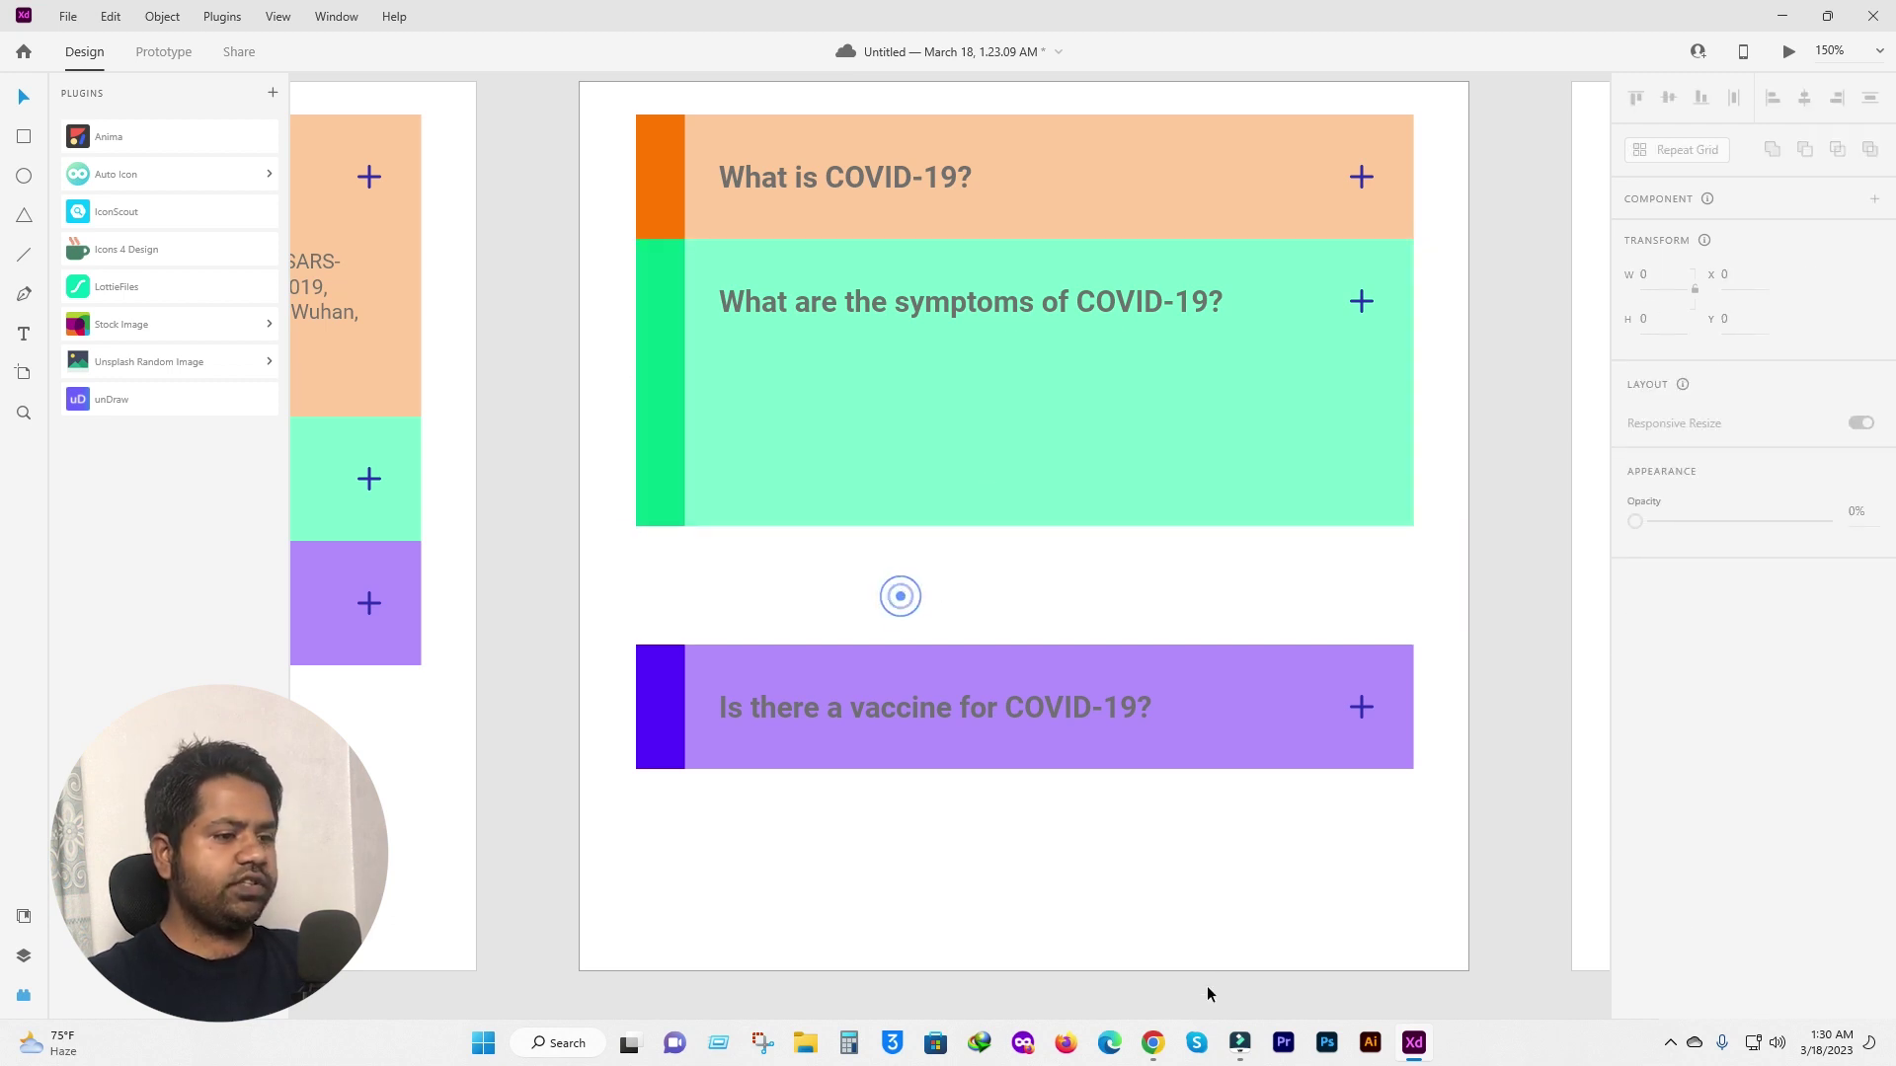
pyautogui.click(1154, 1044)
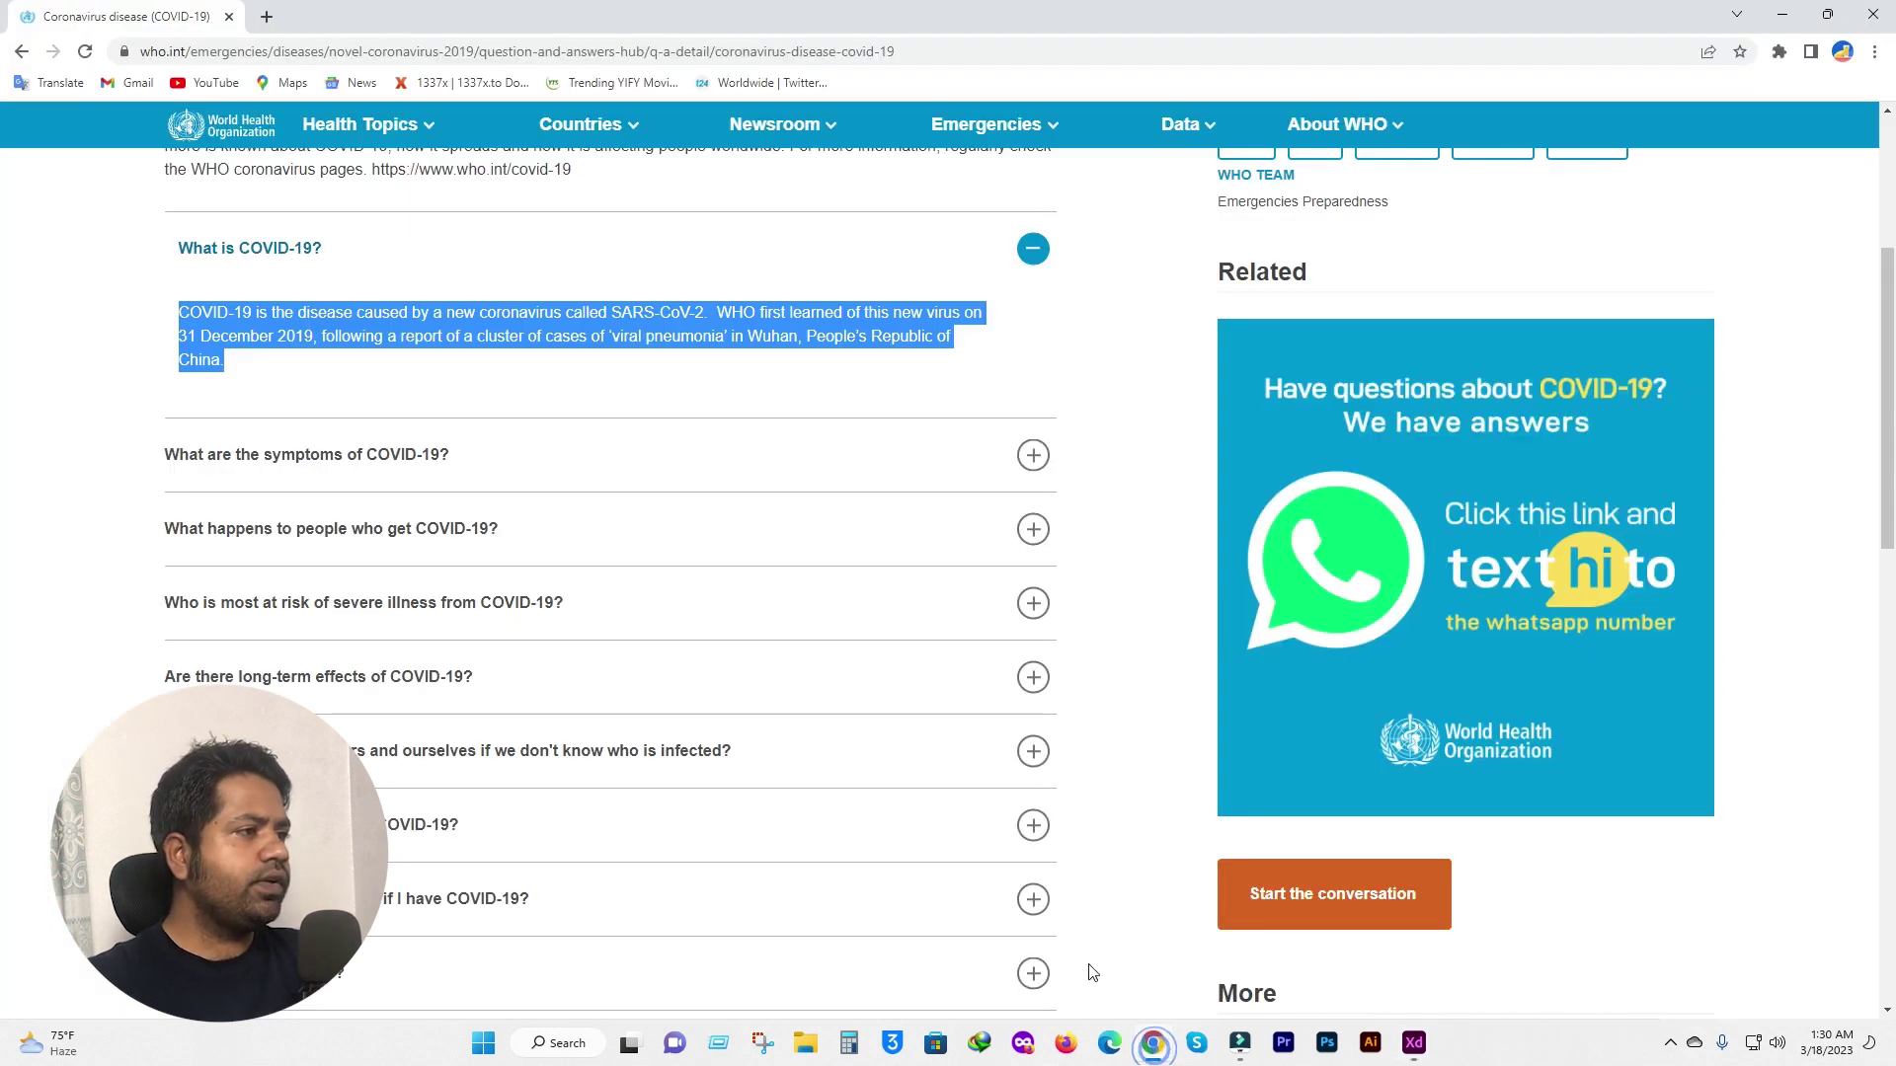
# Expand the WHO symptoms answer, select its common-symptoms sentence and list, and return to XD.
pyautogui.click(193, 457)
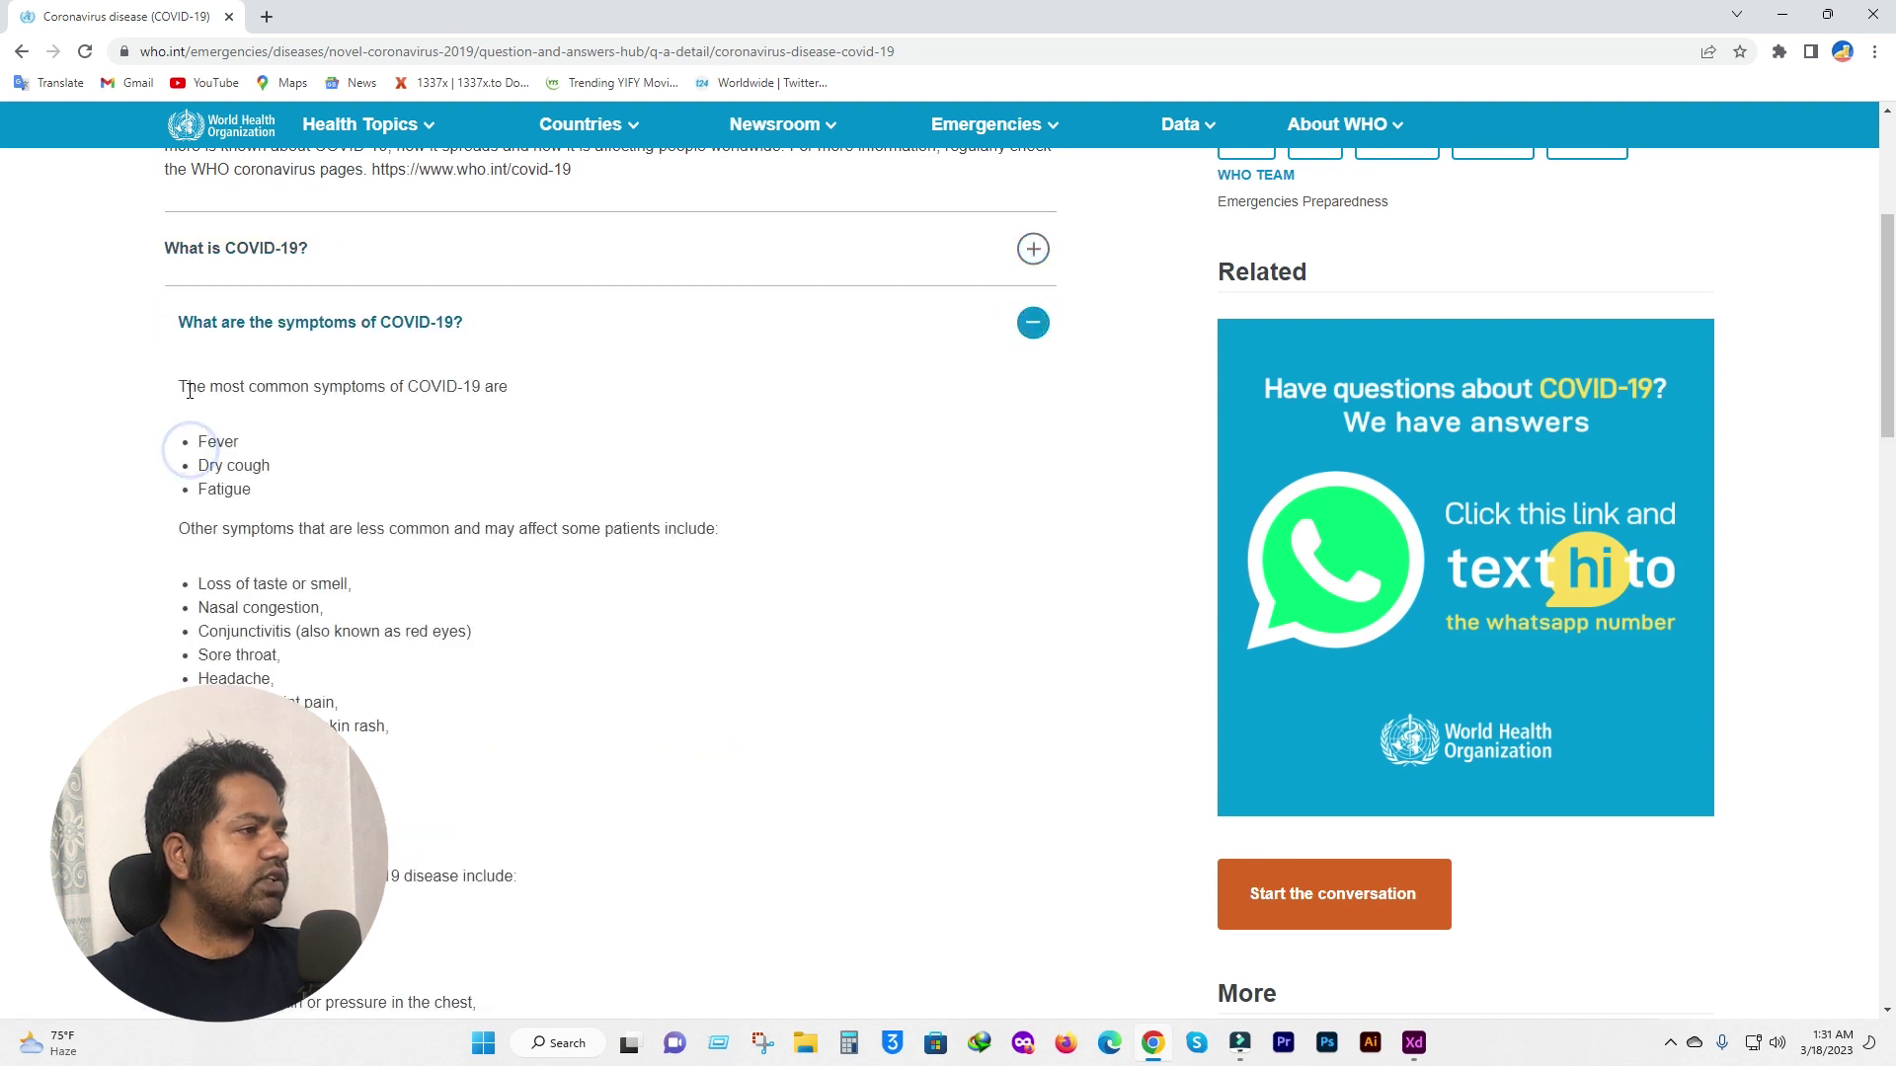
pyautogui.moveTo(181, 385); pyautogui.dragTo(335, 496)
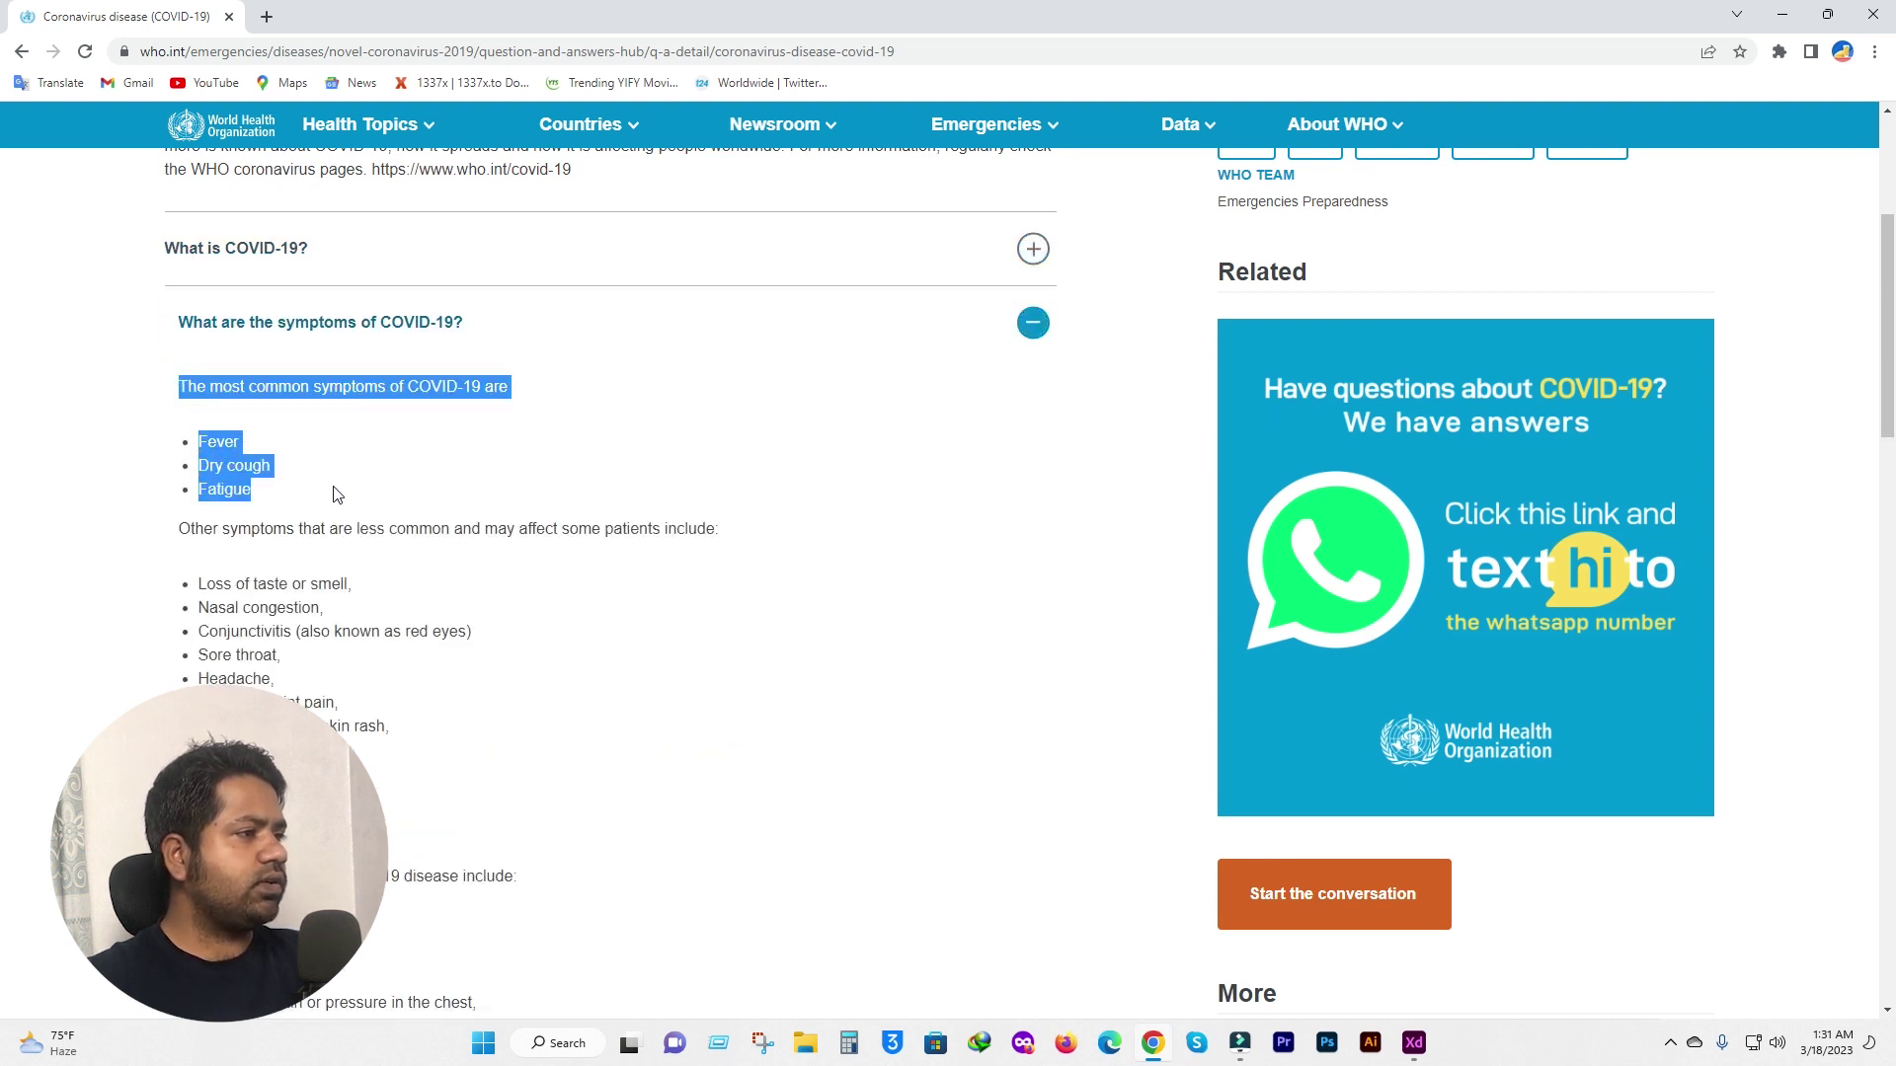
pyautogui.click(1414, 1045)
pyautogui.scroll(2, 957, 553)
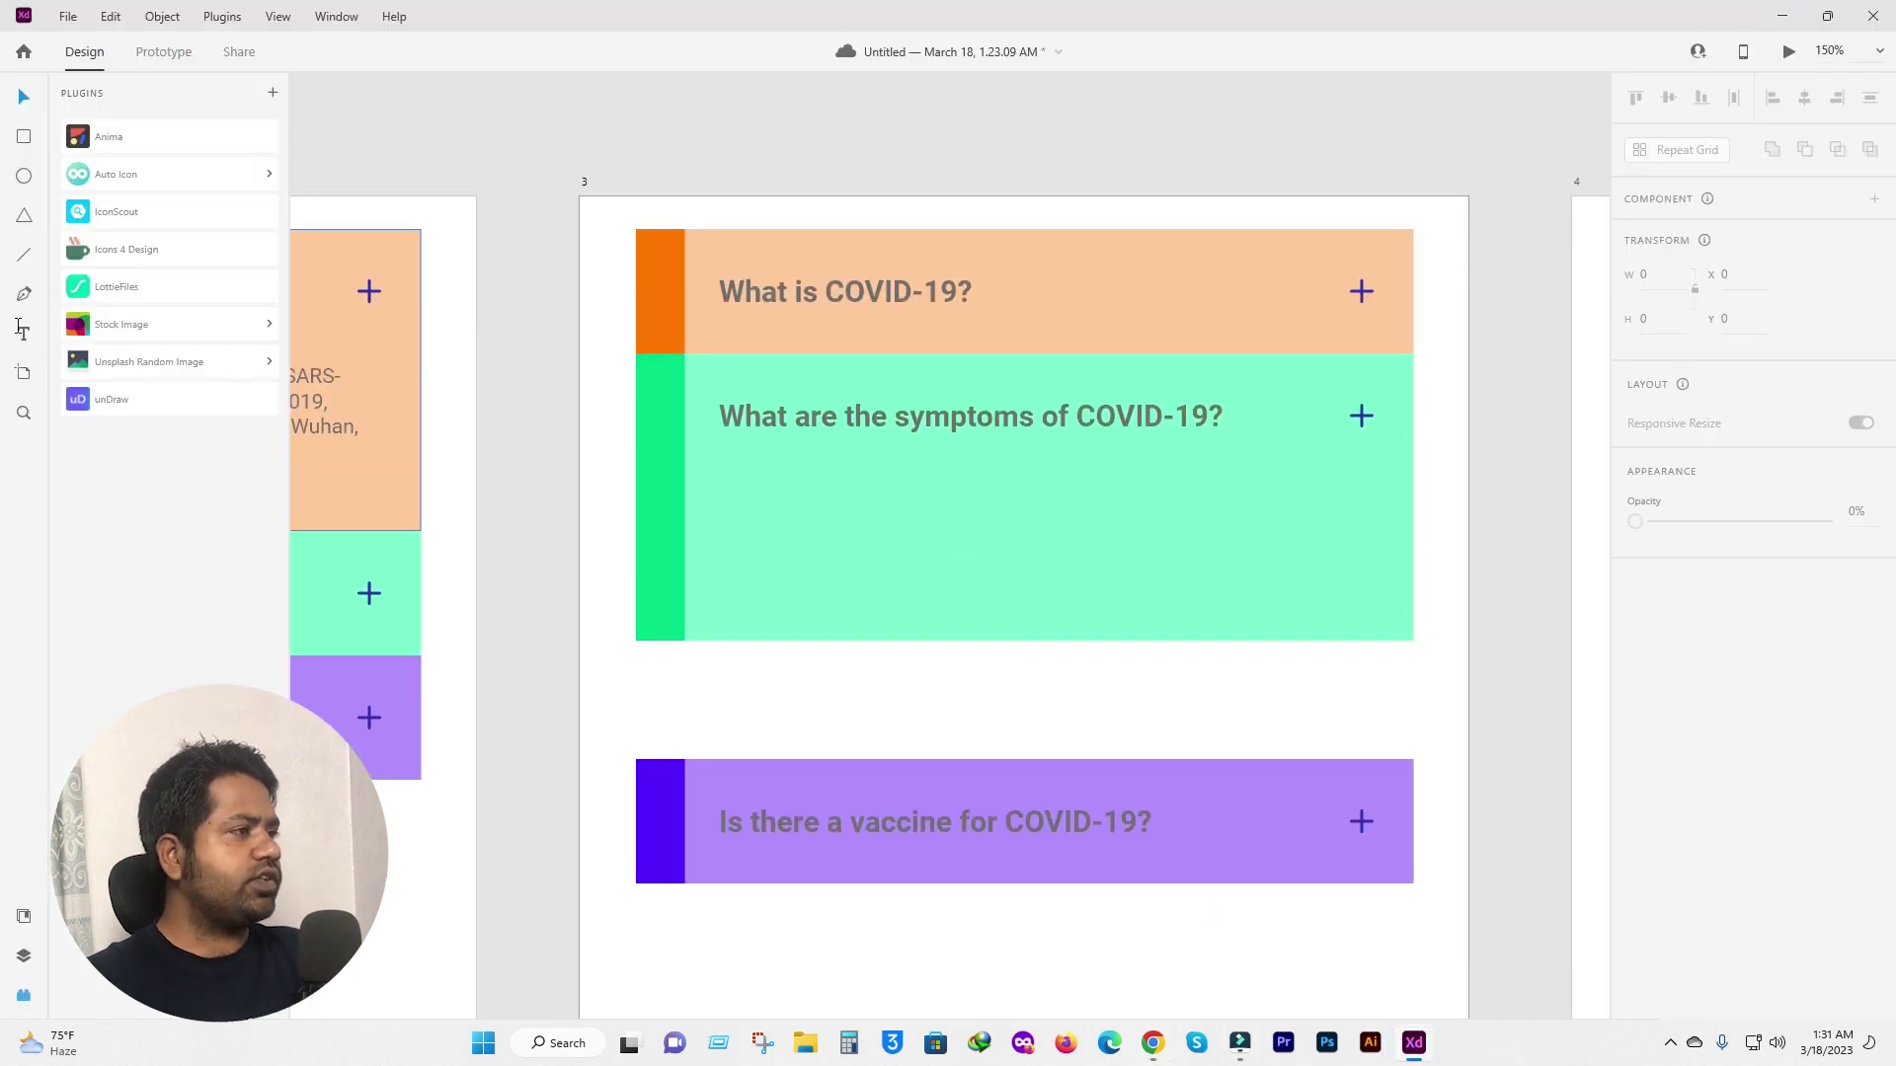
# Paste the common-symptoms list into a text area under the symptoms question.
pyautogui.click(23, 331)
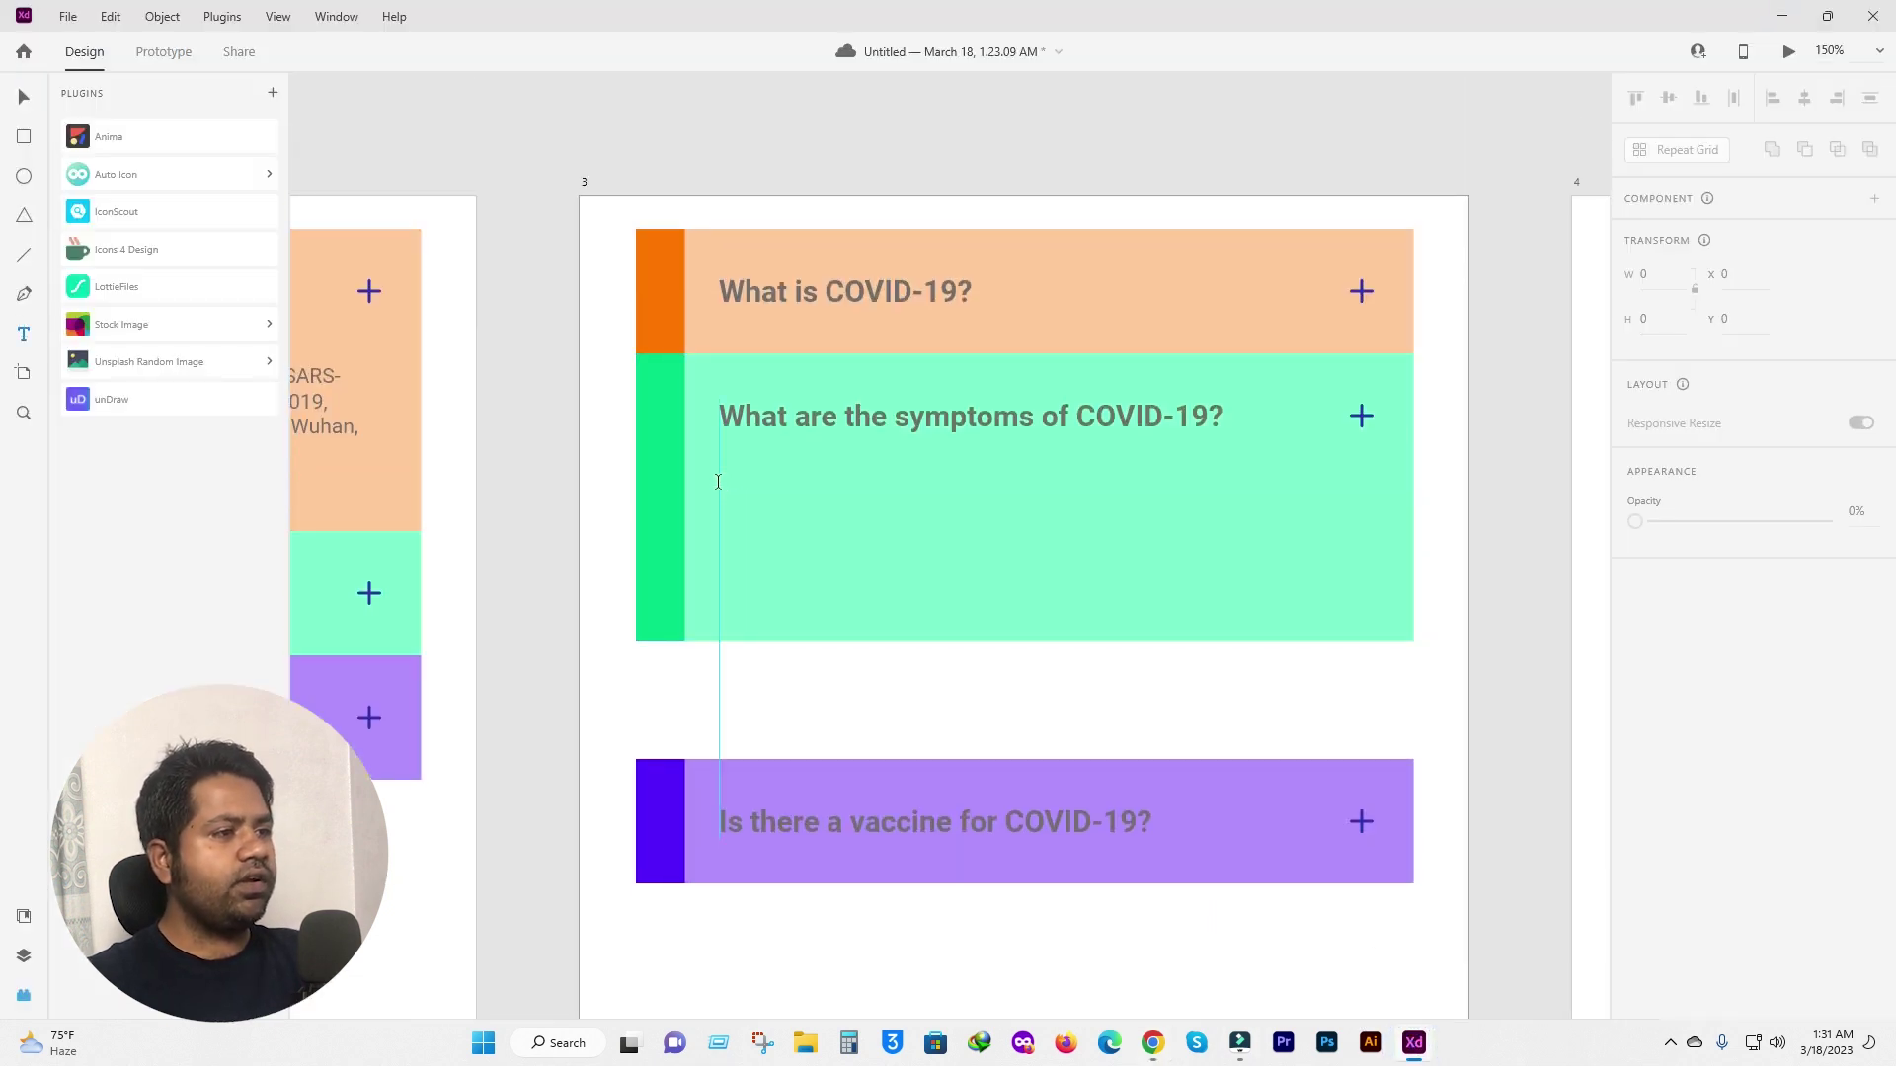
pyautogui.moveTo(720, 485); pyautogui.dragTo(1349, 620)
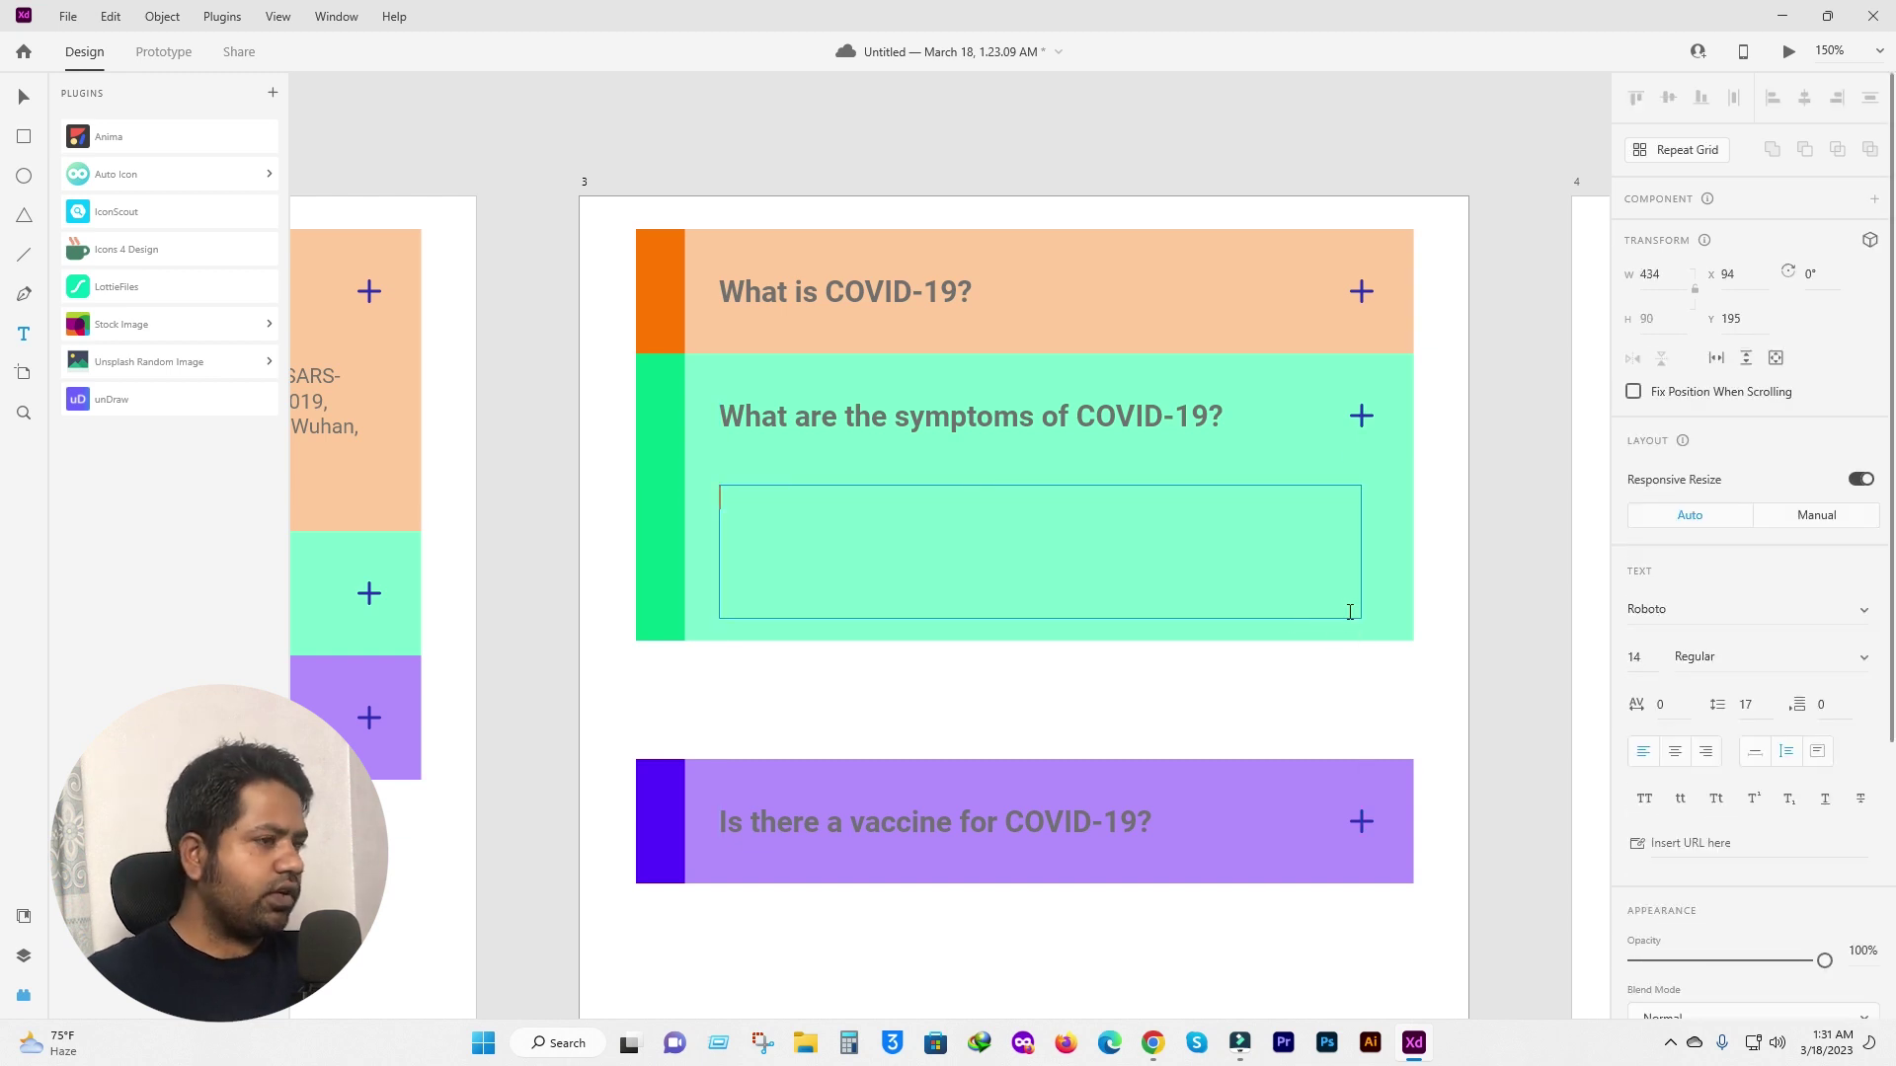
pyautogui.write('The most common symptoms of COVID-19 are  Fever Dry cough Fatigue')
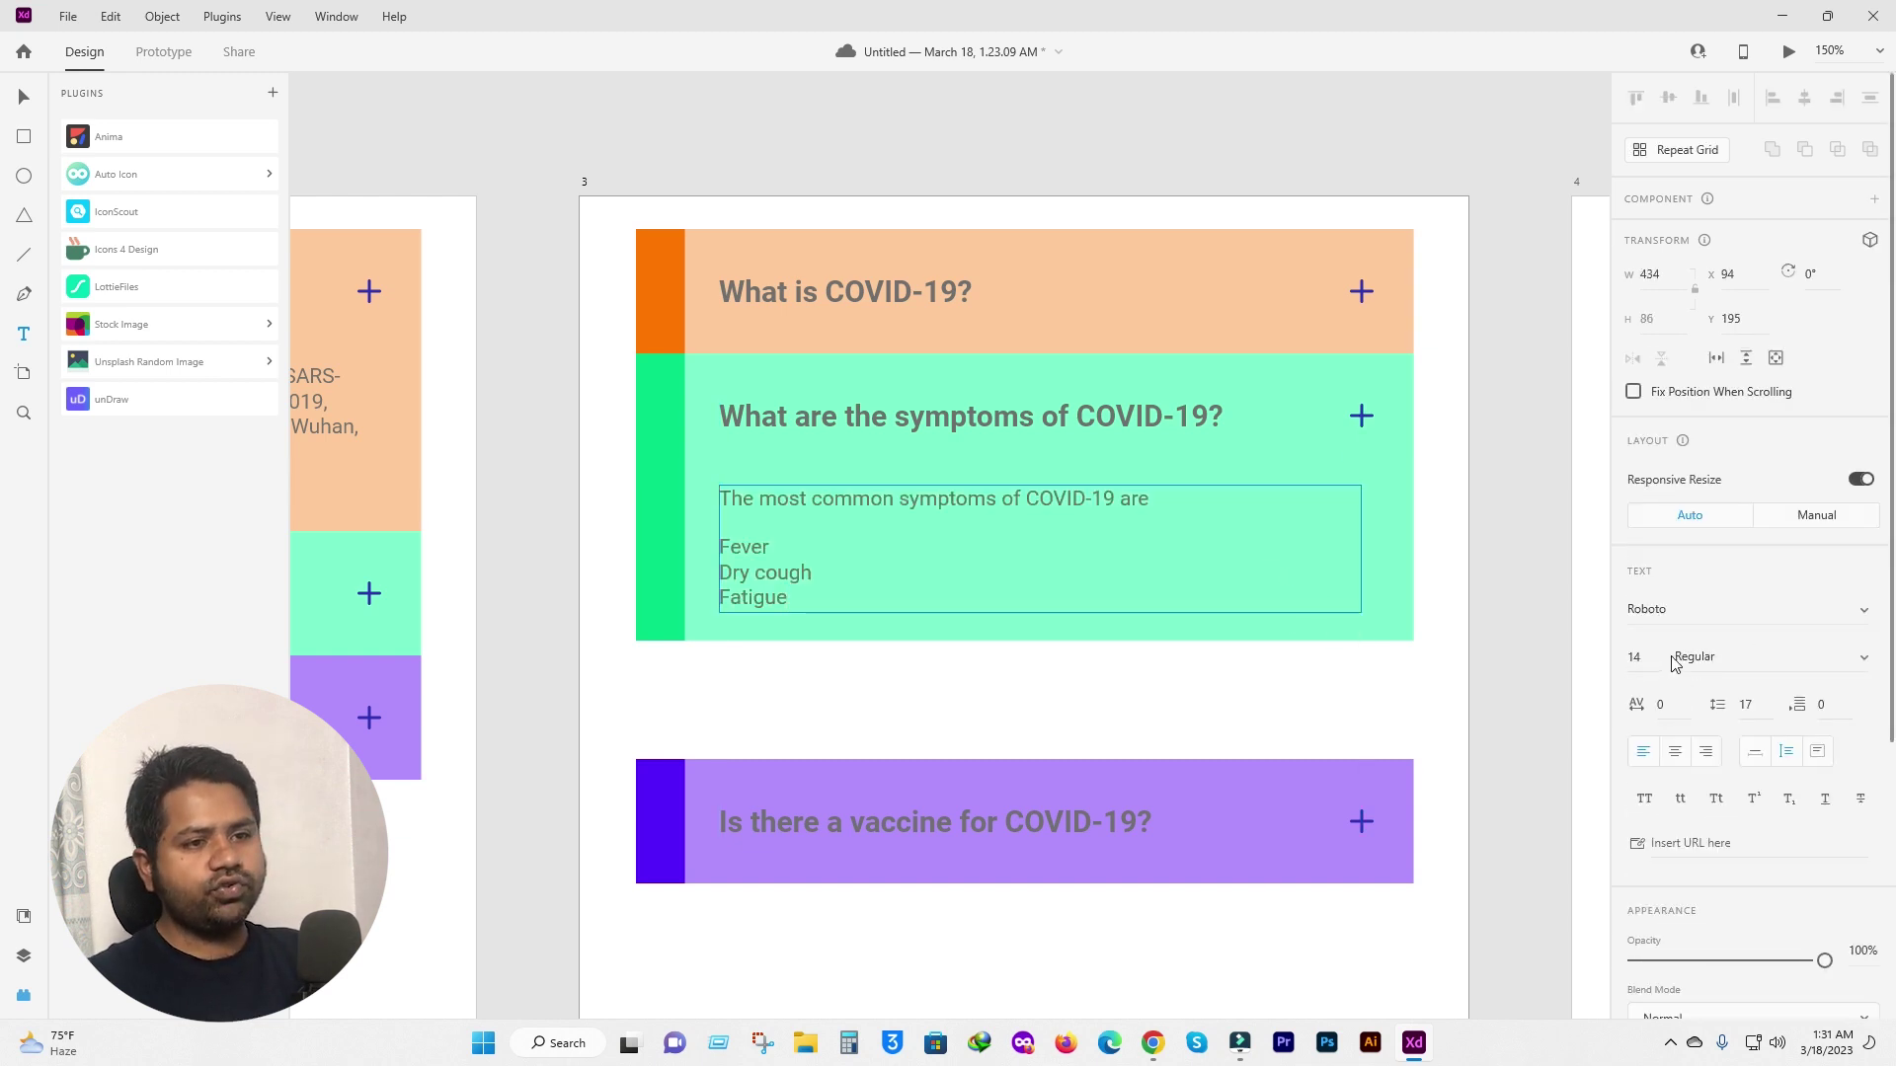
pyautogui.click(711, 169)
pyautogui.scroll(-3, 728, 287)
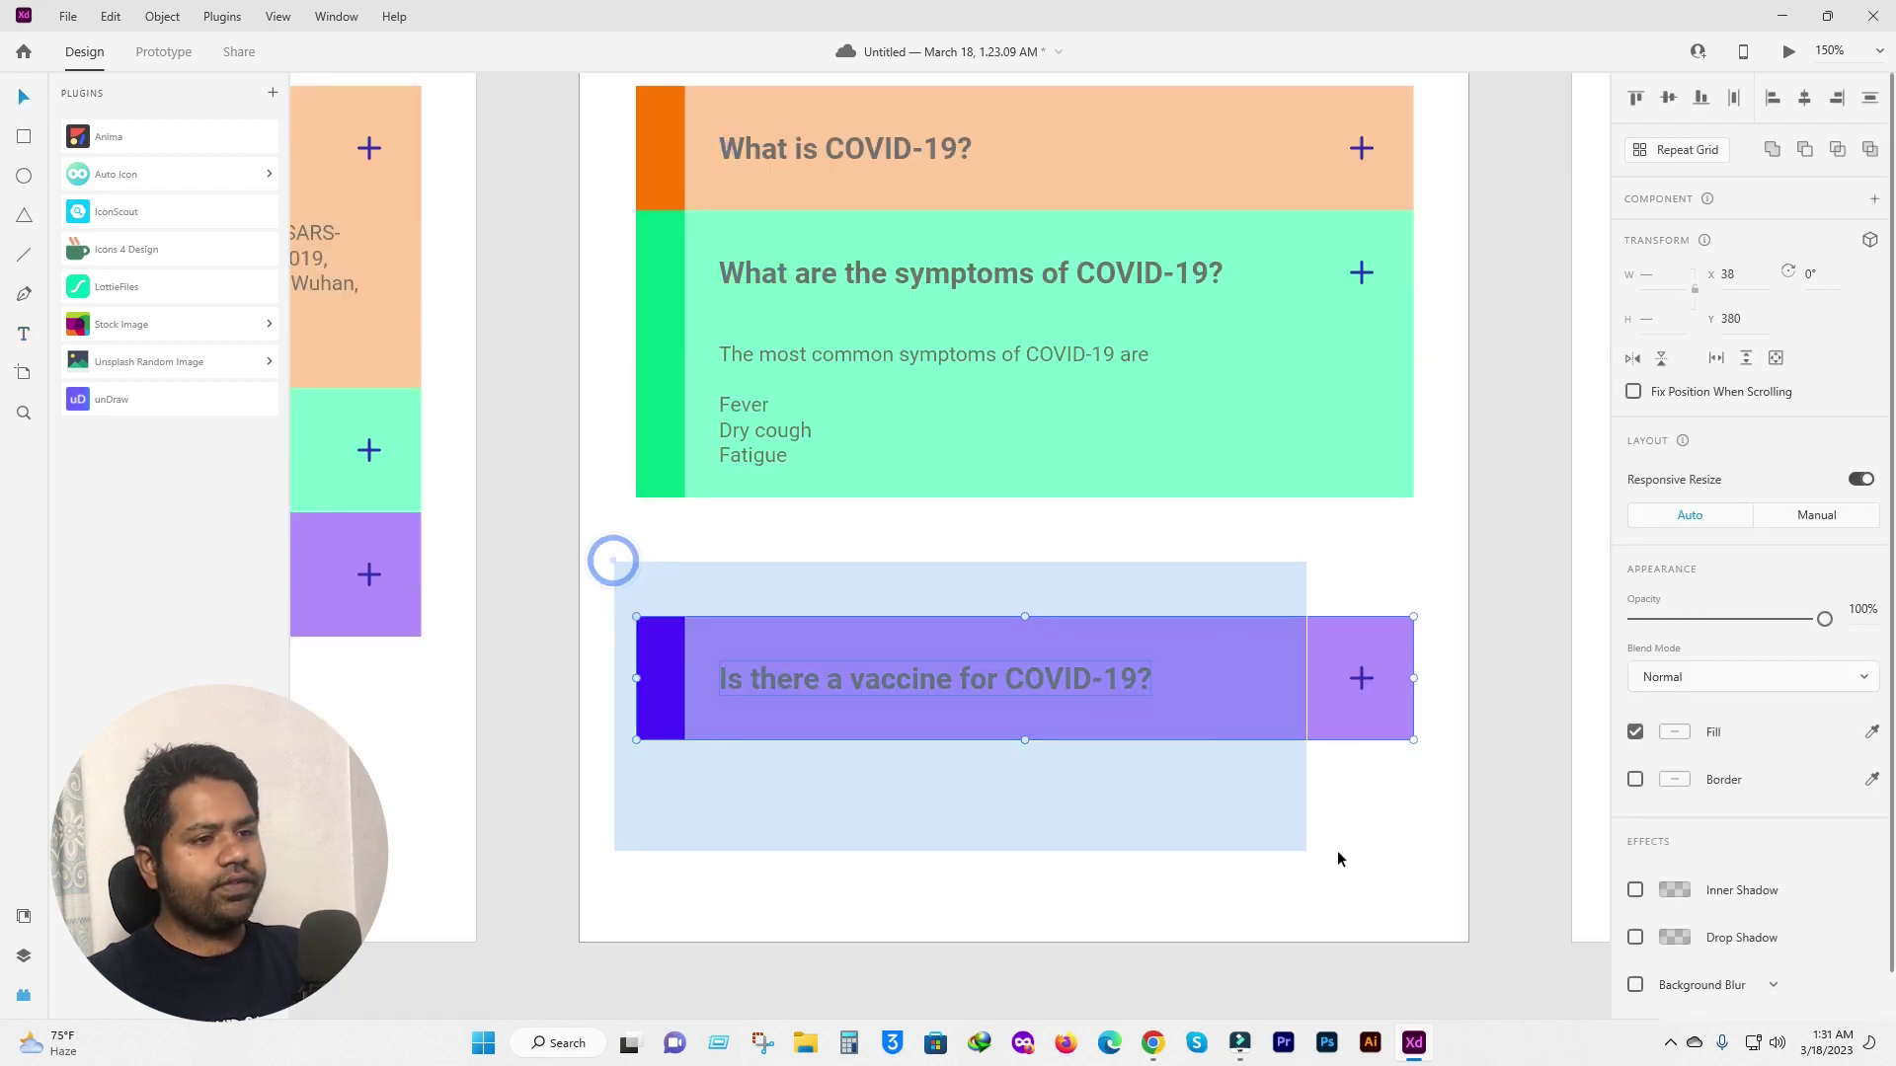
# Nudge the vaccine card up to close the gap below the symptoms card.
pyautogui.moveTo(1020, 798); pyautogui.dragTo(1413, 849)
pyautogui.hotkey('shift', 'Up')
pyautogui.hotkey('shift', 'Up')
pyautogui.hotkey('shift', 'Up')
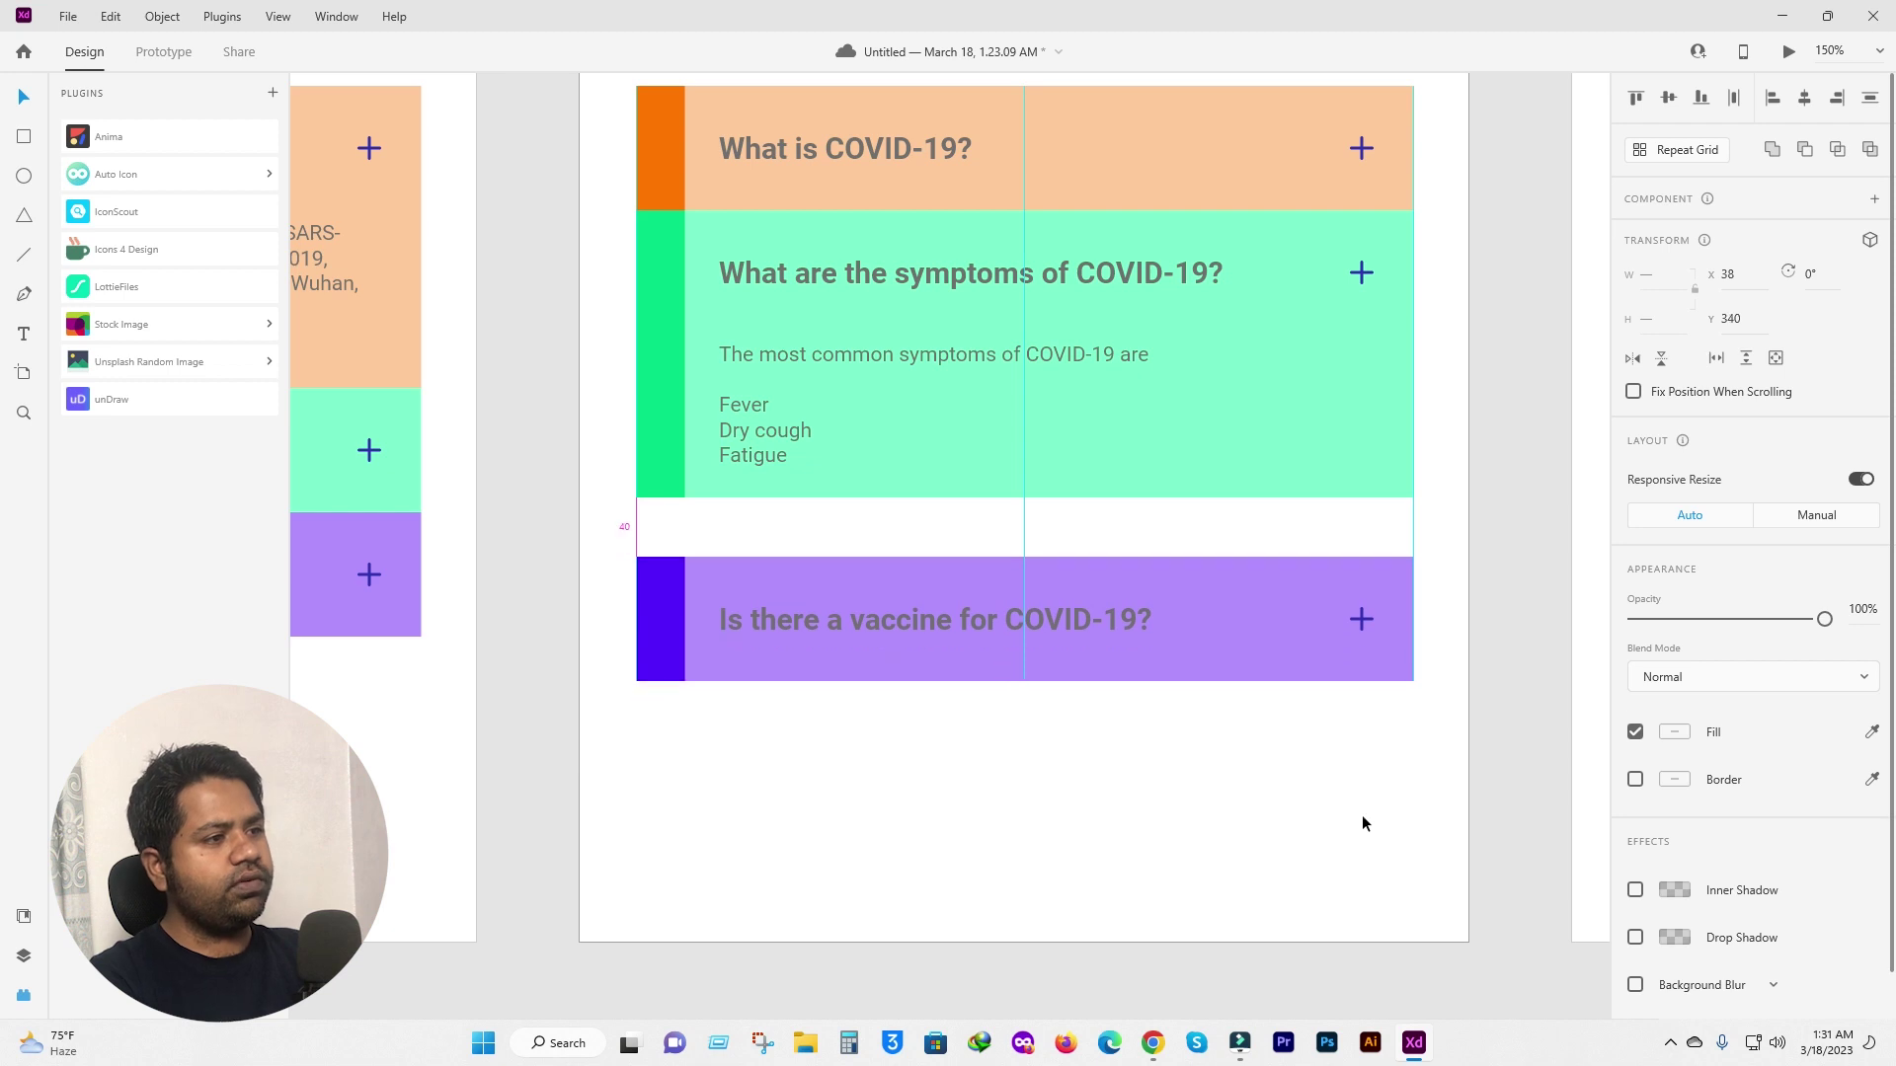
pyautogui.hotkey('shift', 'Up')
pyautogui.hotkey('shift', 'Up')
pyautogui.hotkey('shift', 'Up')
pyautogui.hotkey('shift', 'Up')
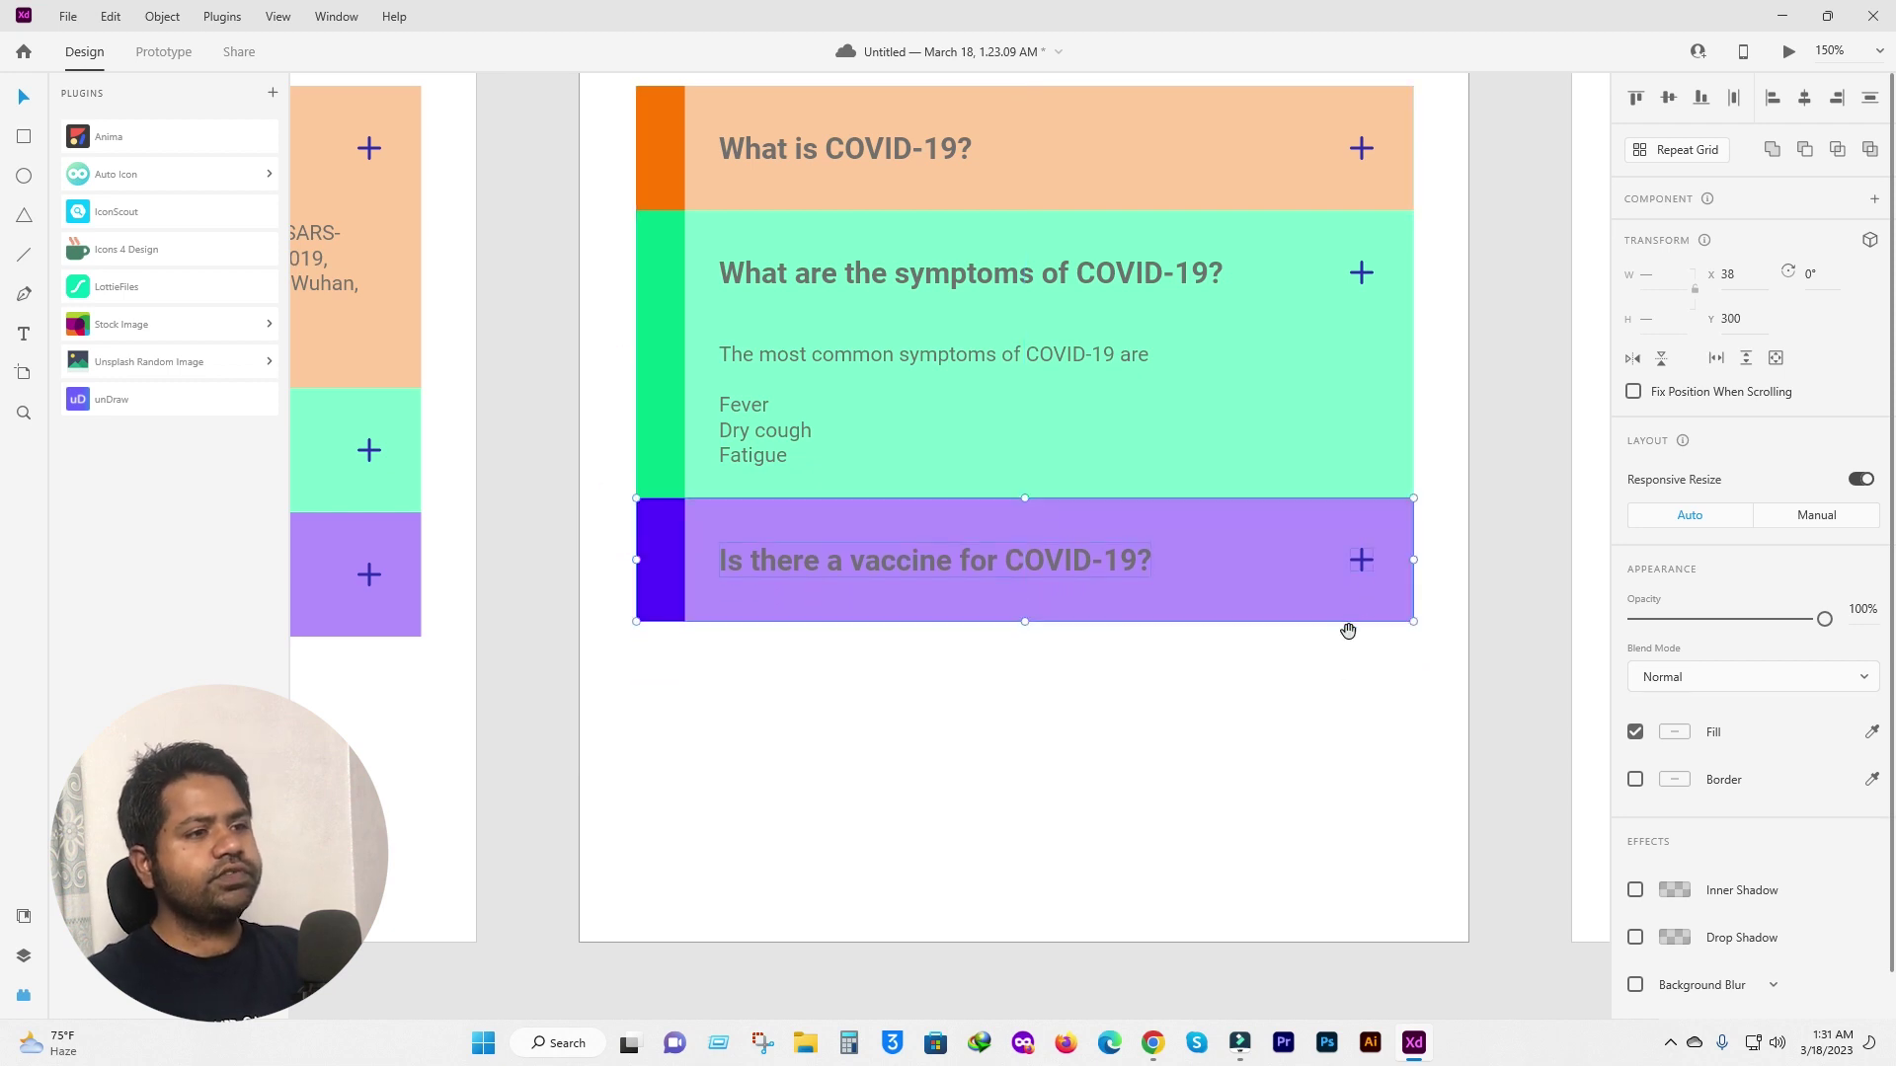
# Stretch artboard 4's purple vaccine card taller for its answer, then bring up the WHO page.
pyautogui.hscroll(3, 1346, 626)
pyautogui.scroll(-2, 1371, 618)
pyautogui.hscroll(5, 1212, 660)
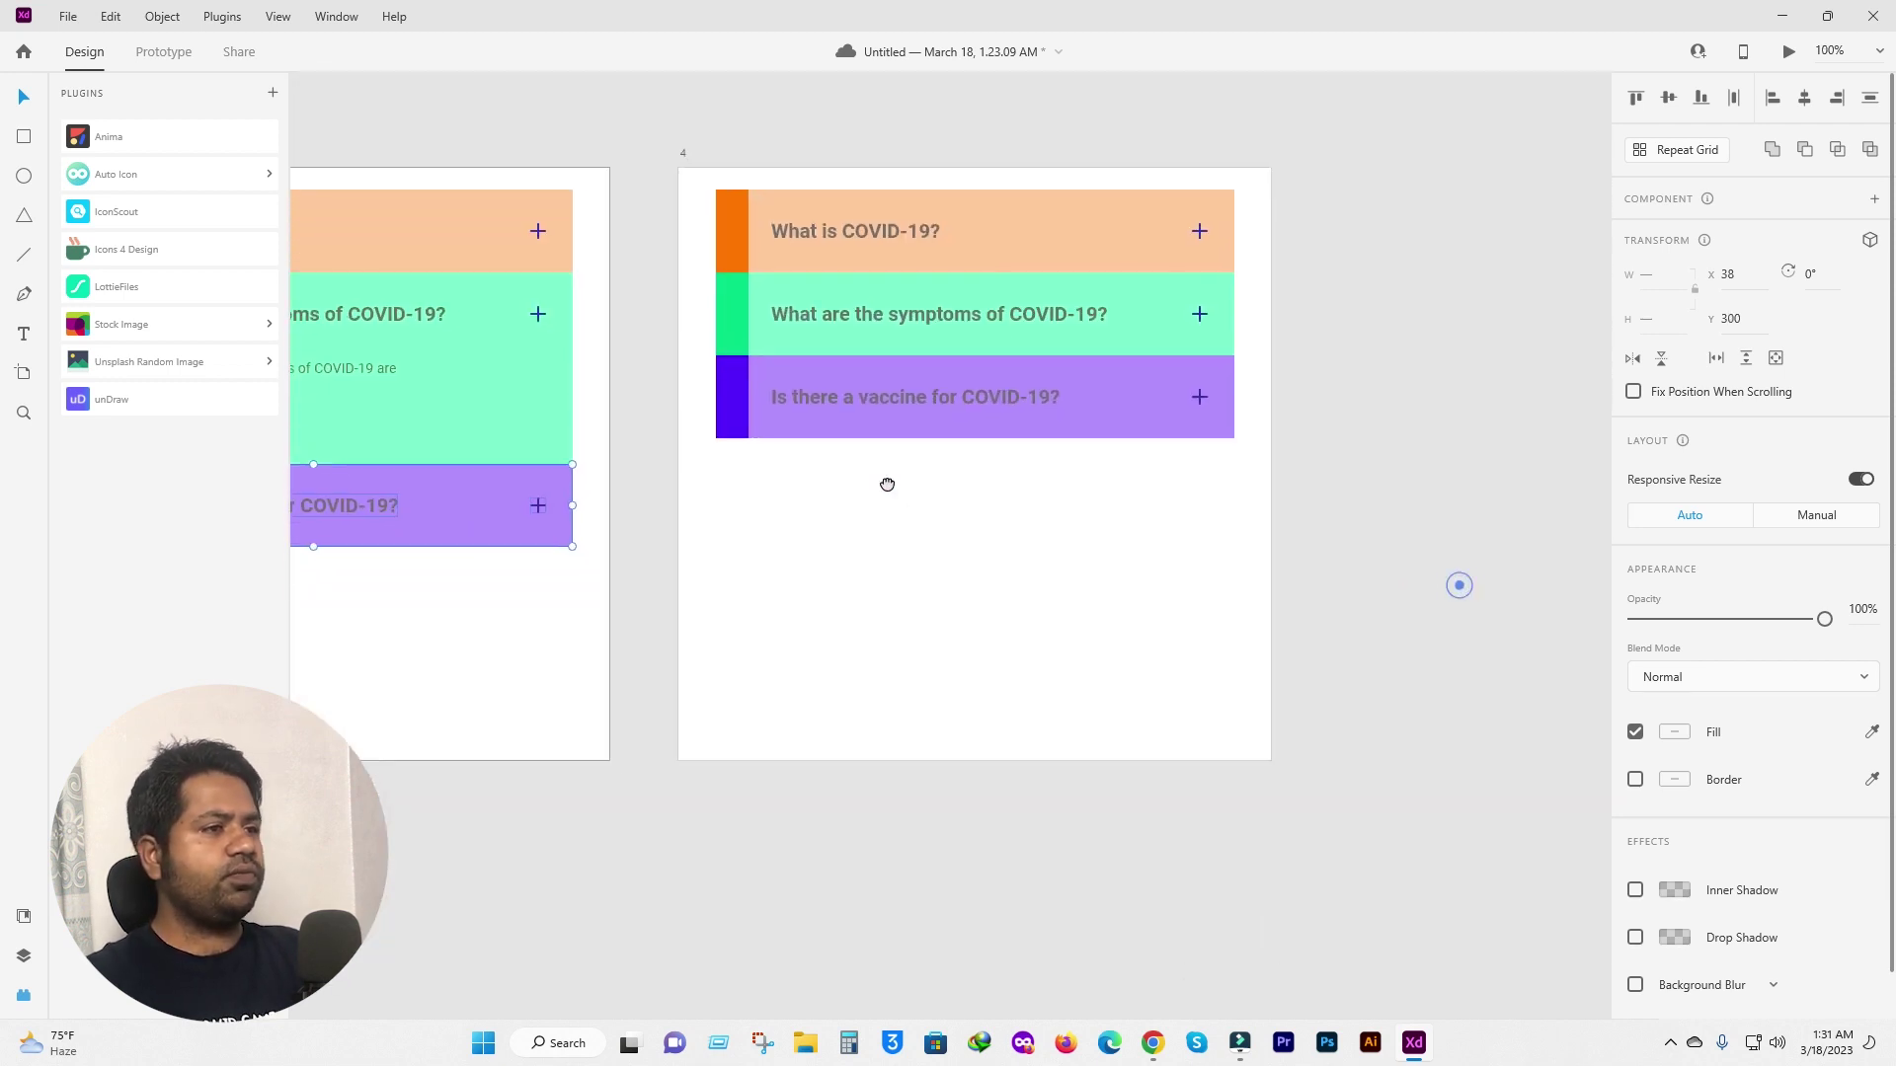
pyautogui.scroll(2, 982, 449)
pyautogui.scroll(2, 1054, 514)
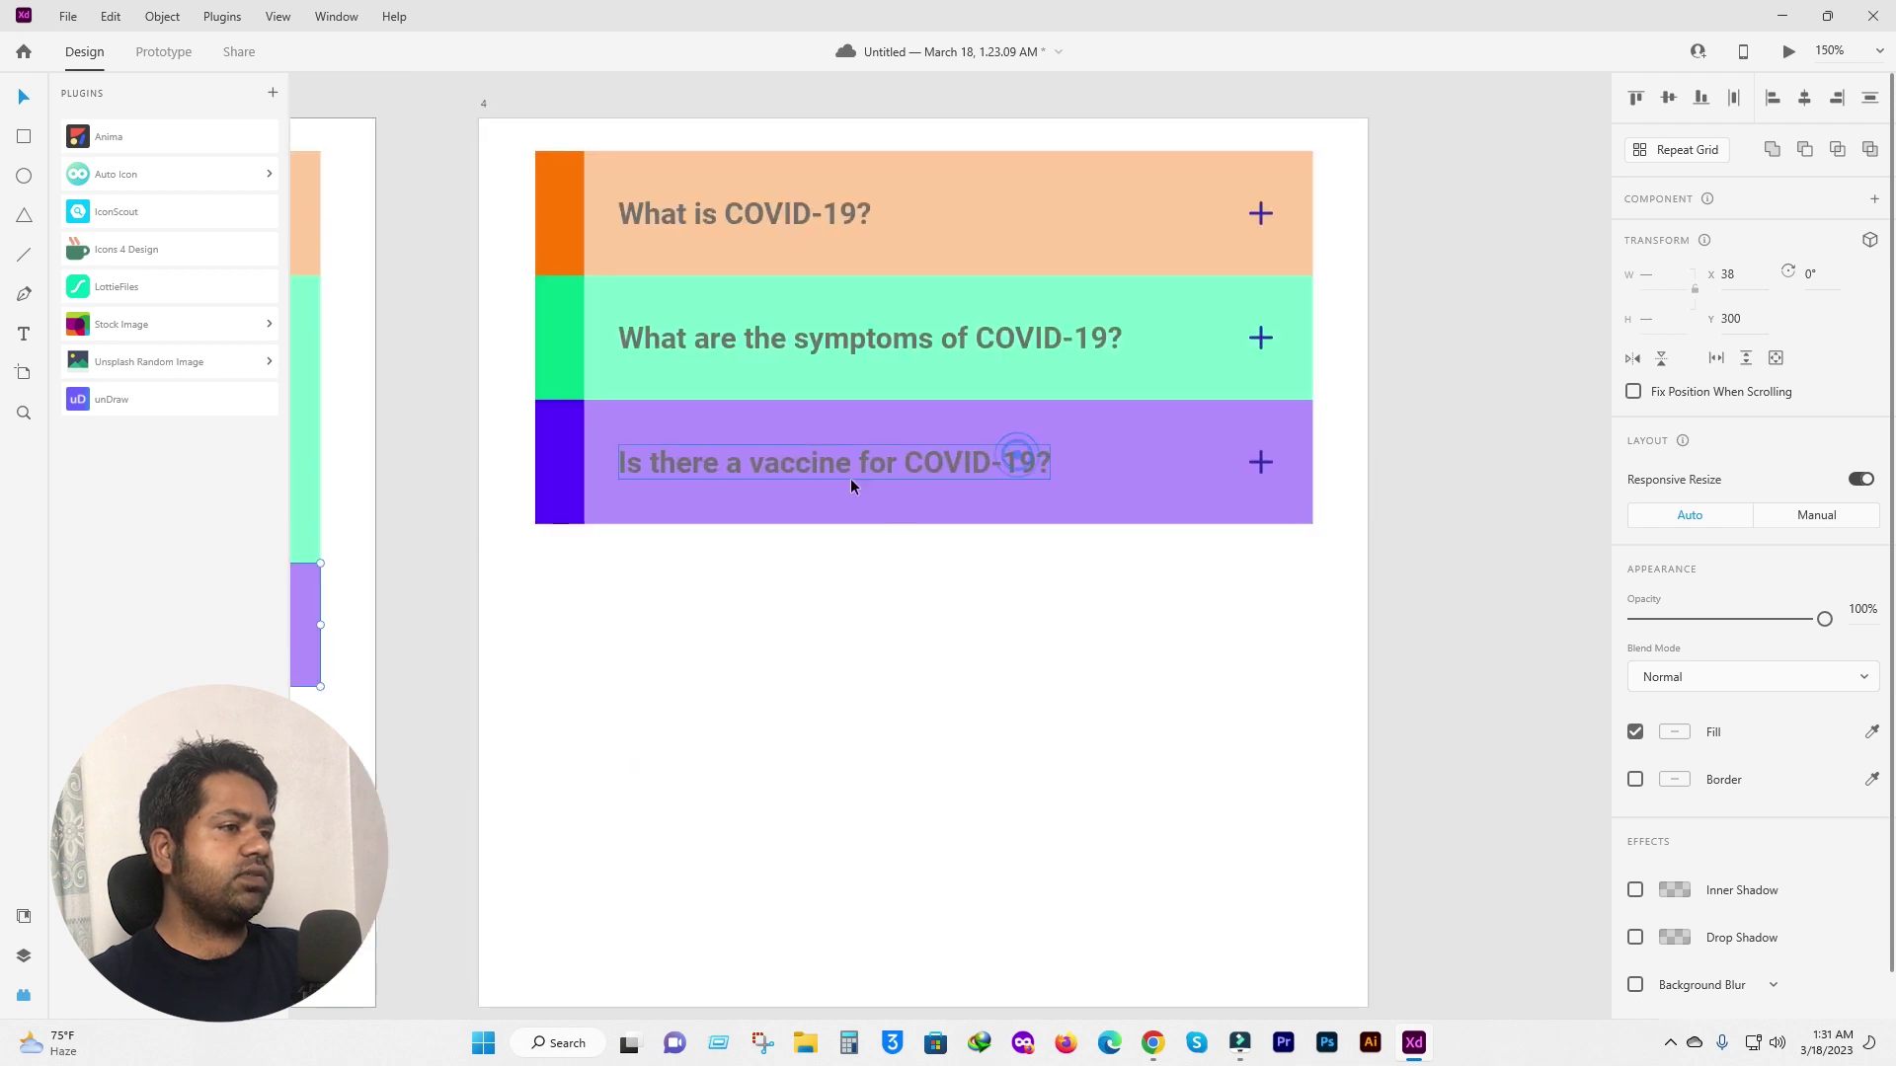
pyautogui.click(850, 507)
pyautogui.click(503, 539)
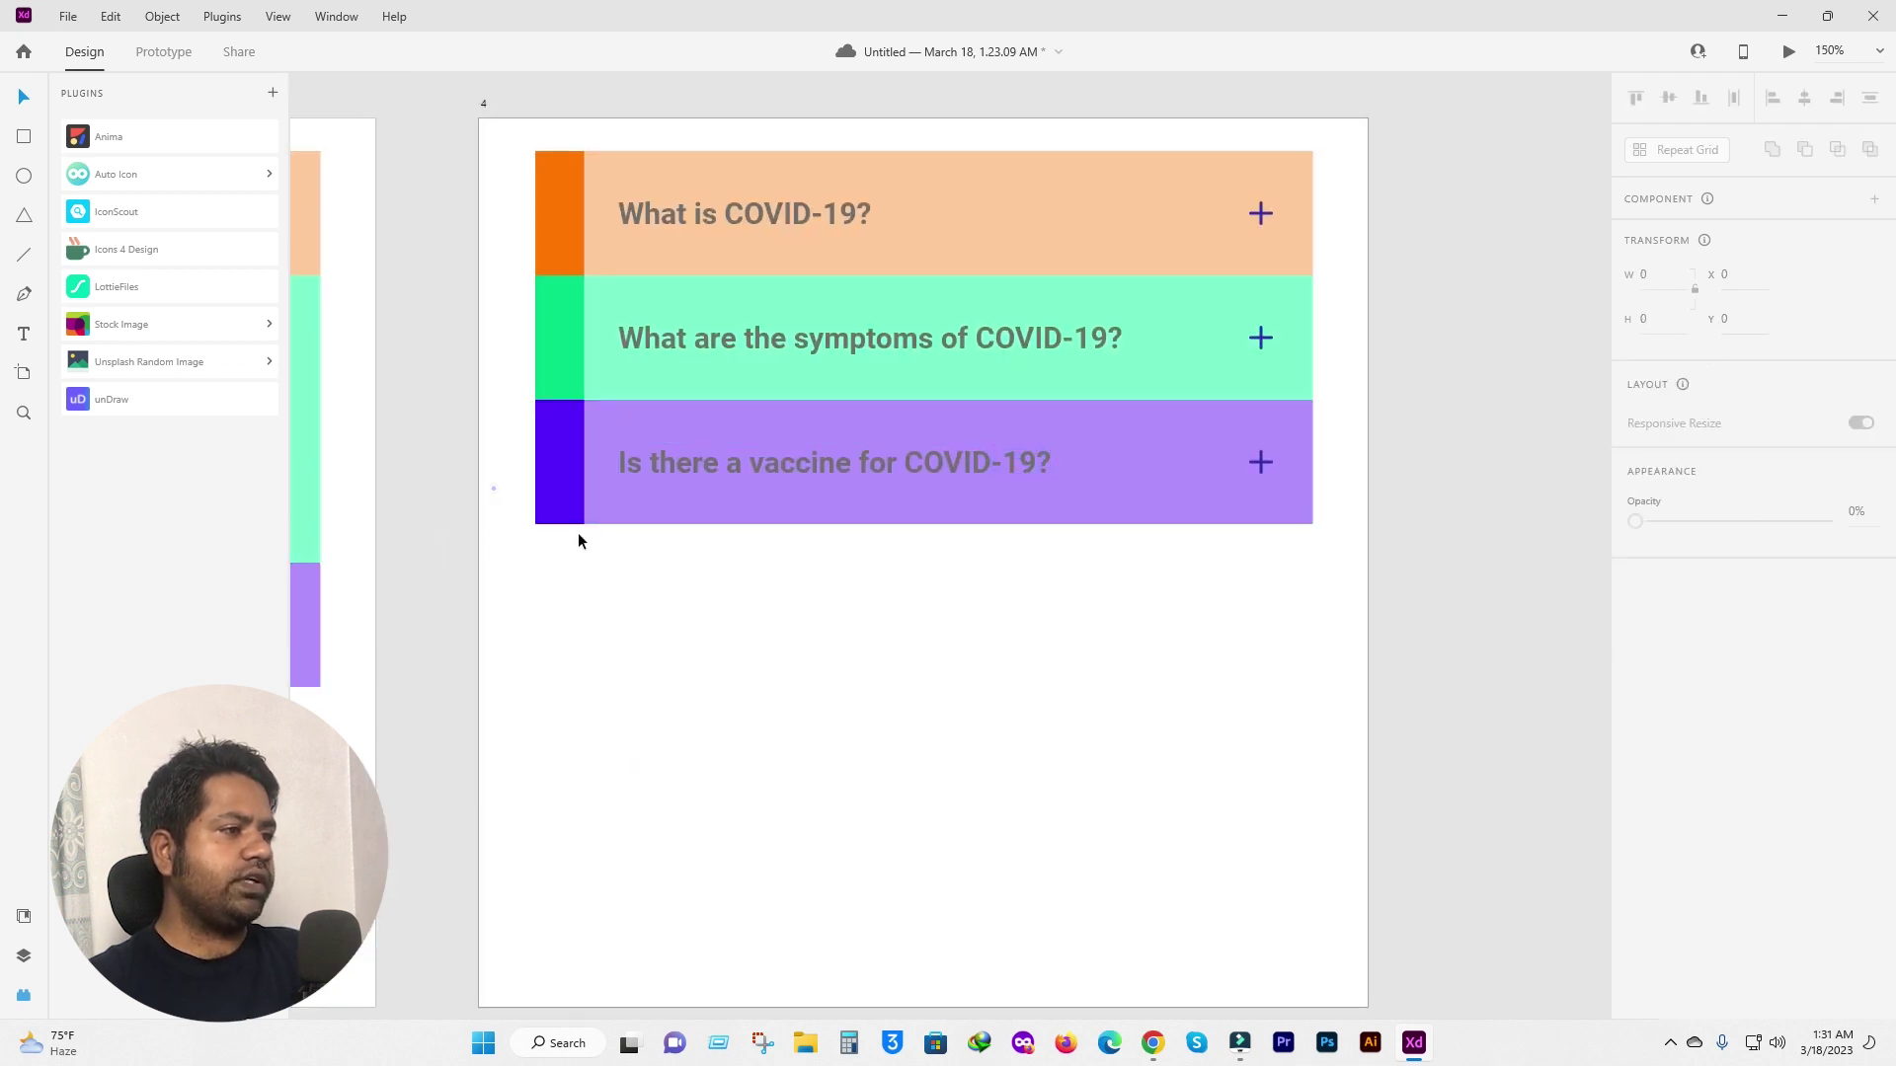
pyautogui.moveTo(496, 487); pyautogui.dragTo(632, 571)
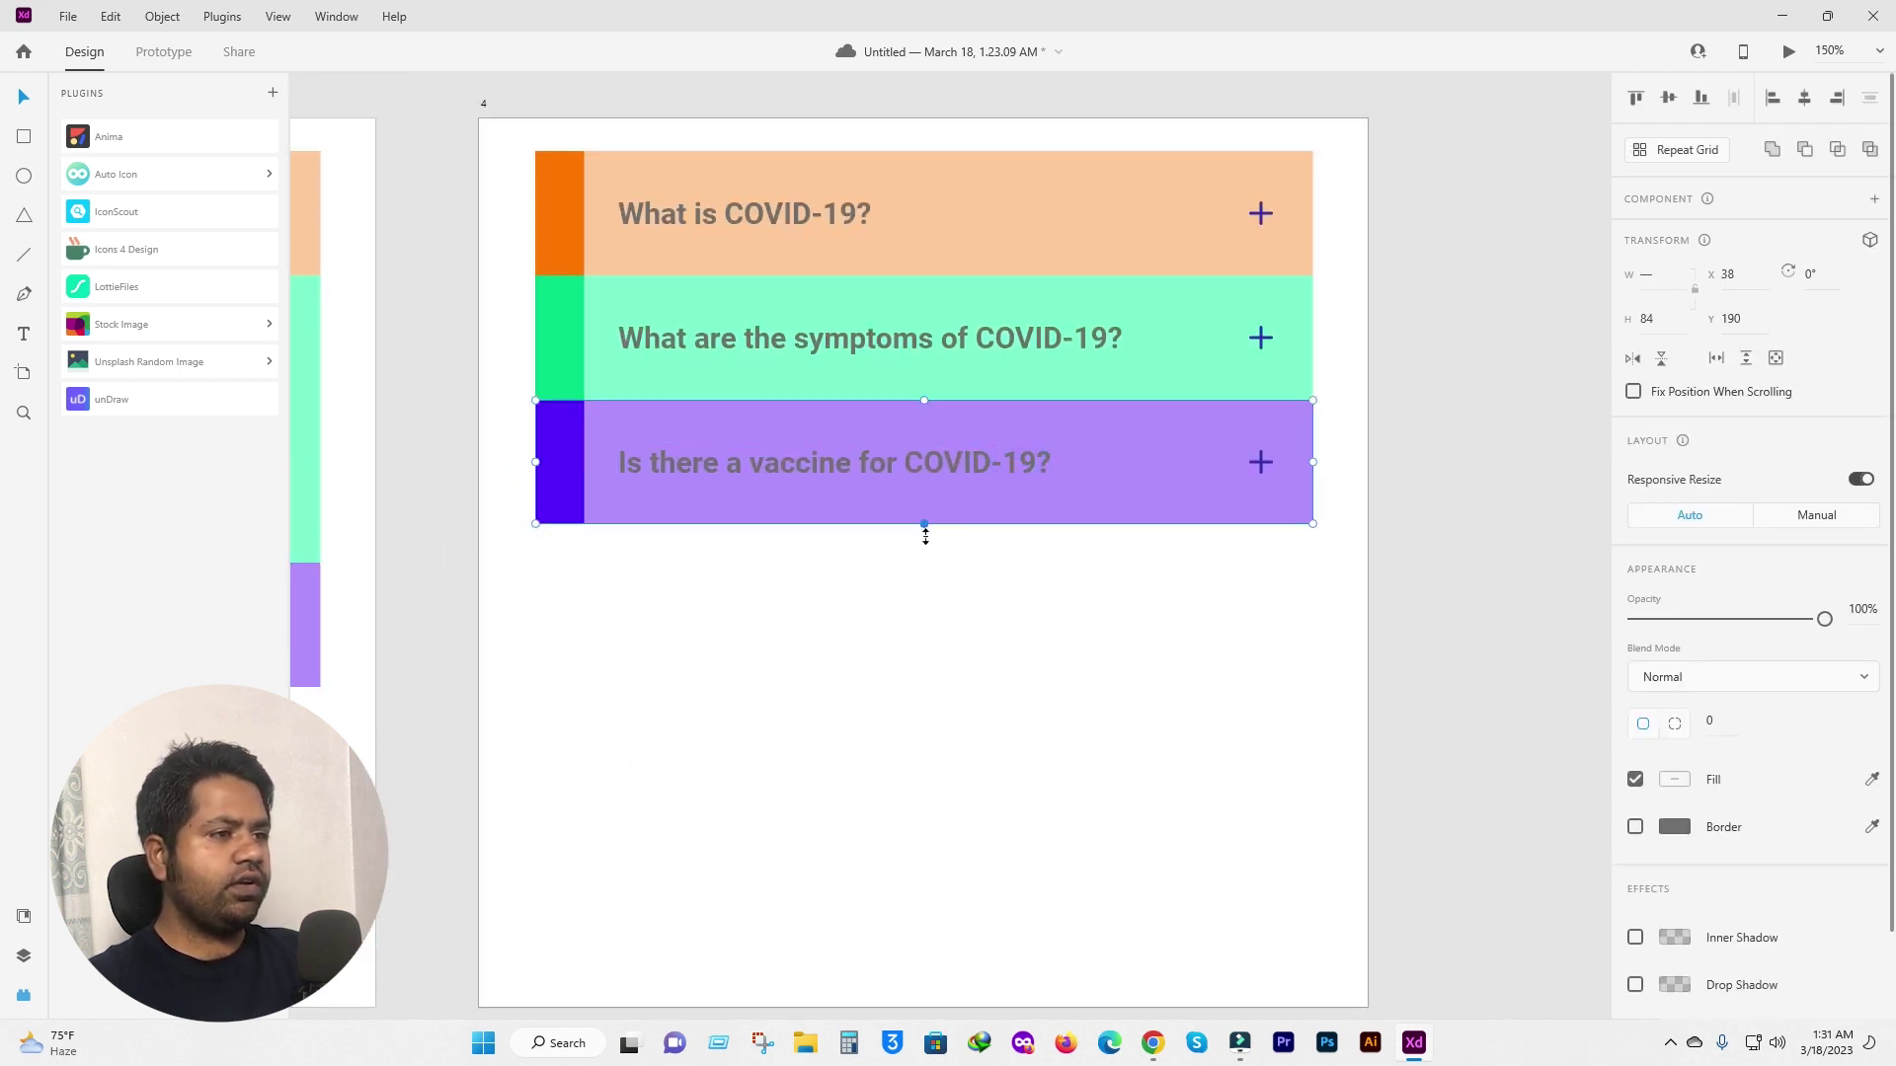
pyautogui.moveTo(924, 525); pyautogui.dragTo(924, 759)
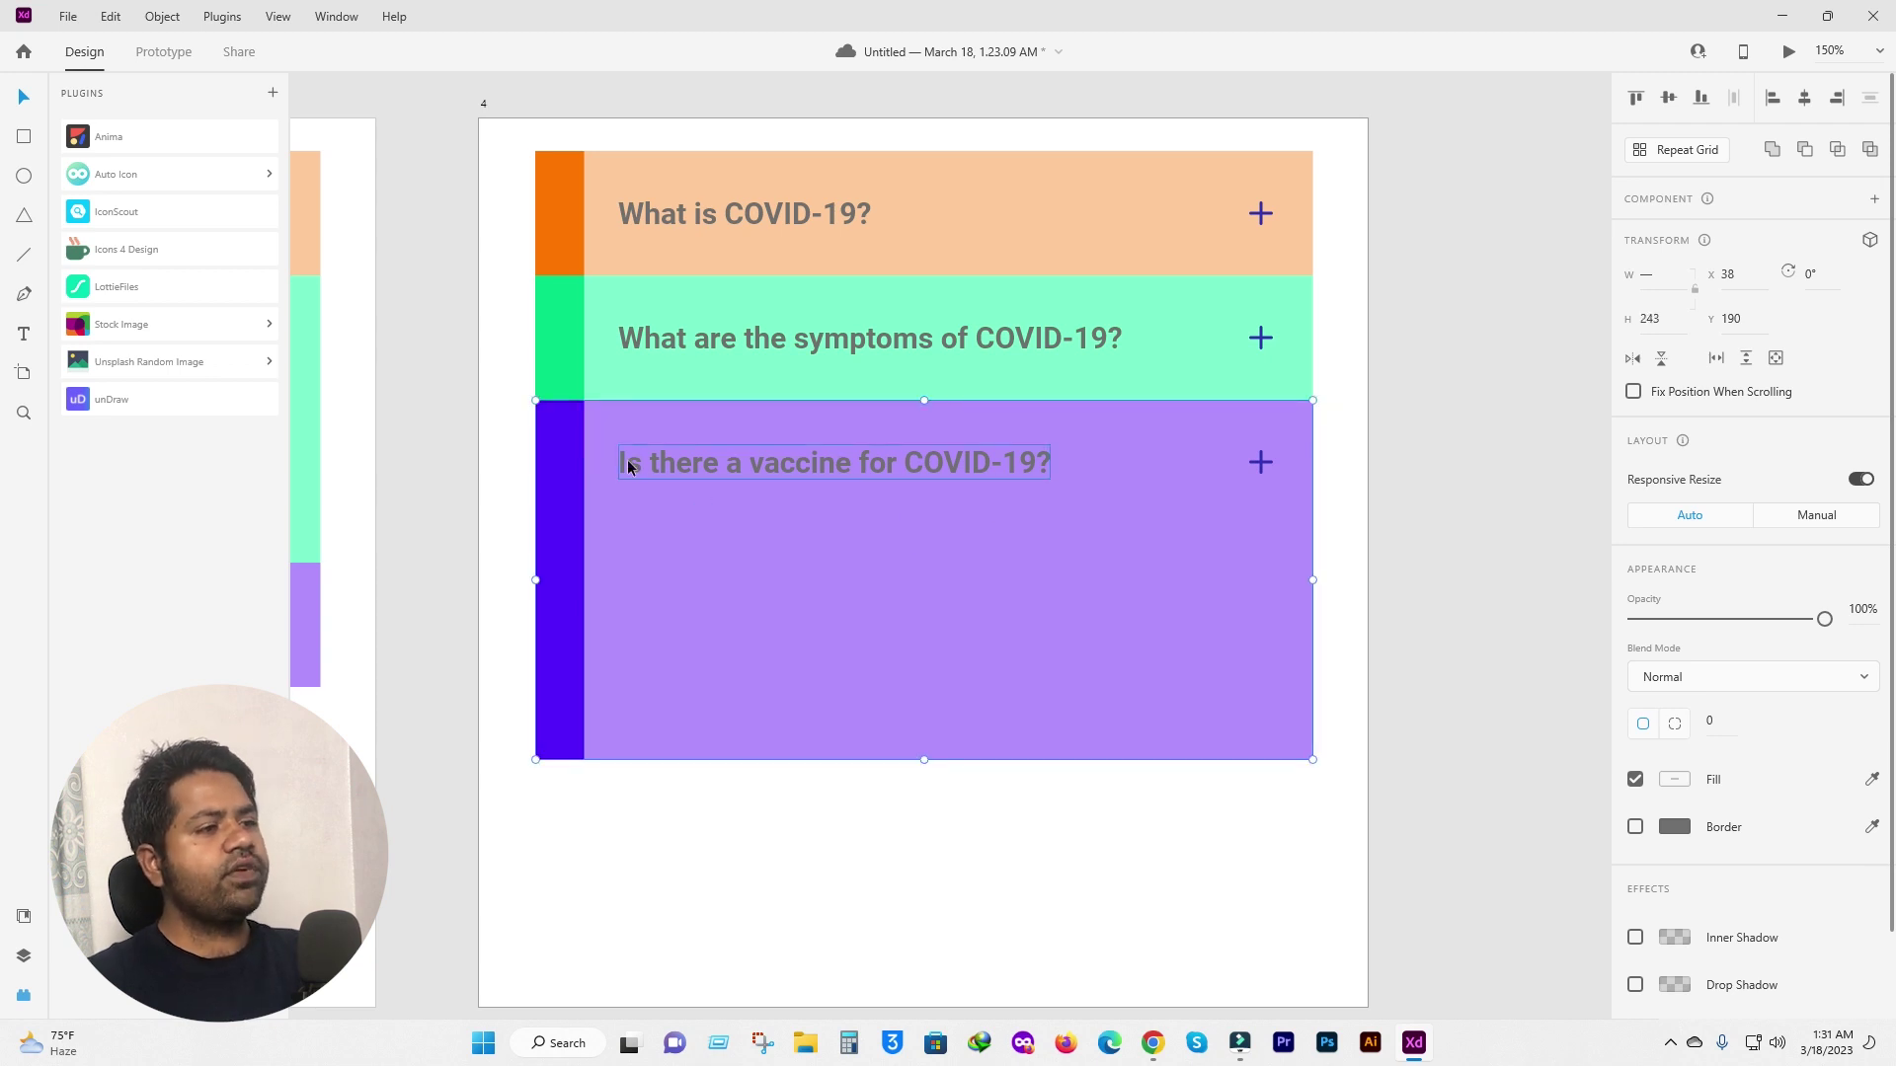
pyautogui.click(1153, 1043)
pyautogui.scroll(-5, 576, 691)
pyautogui.scroll(-4, 576, 718)
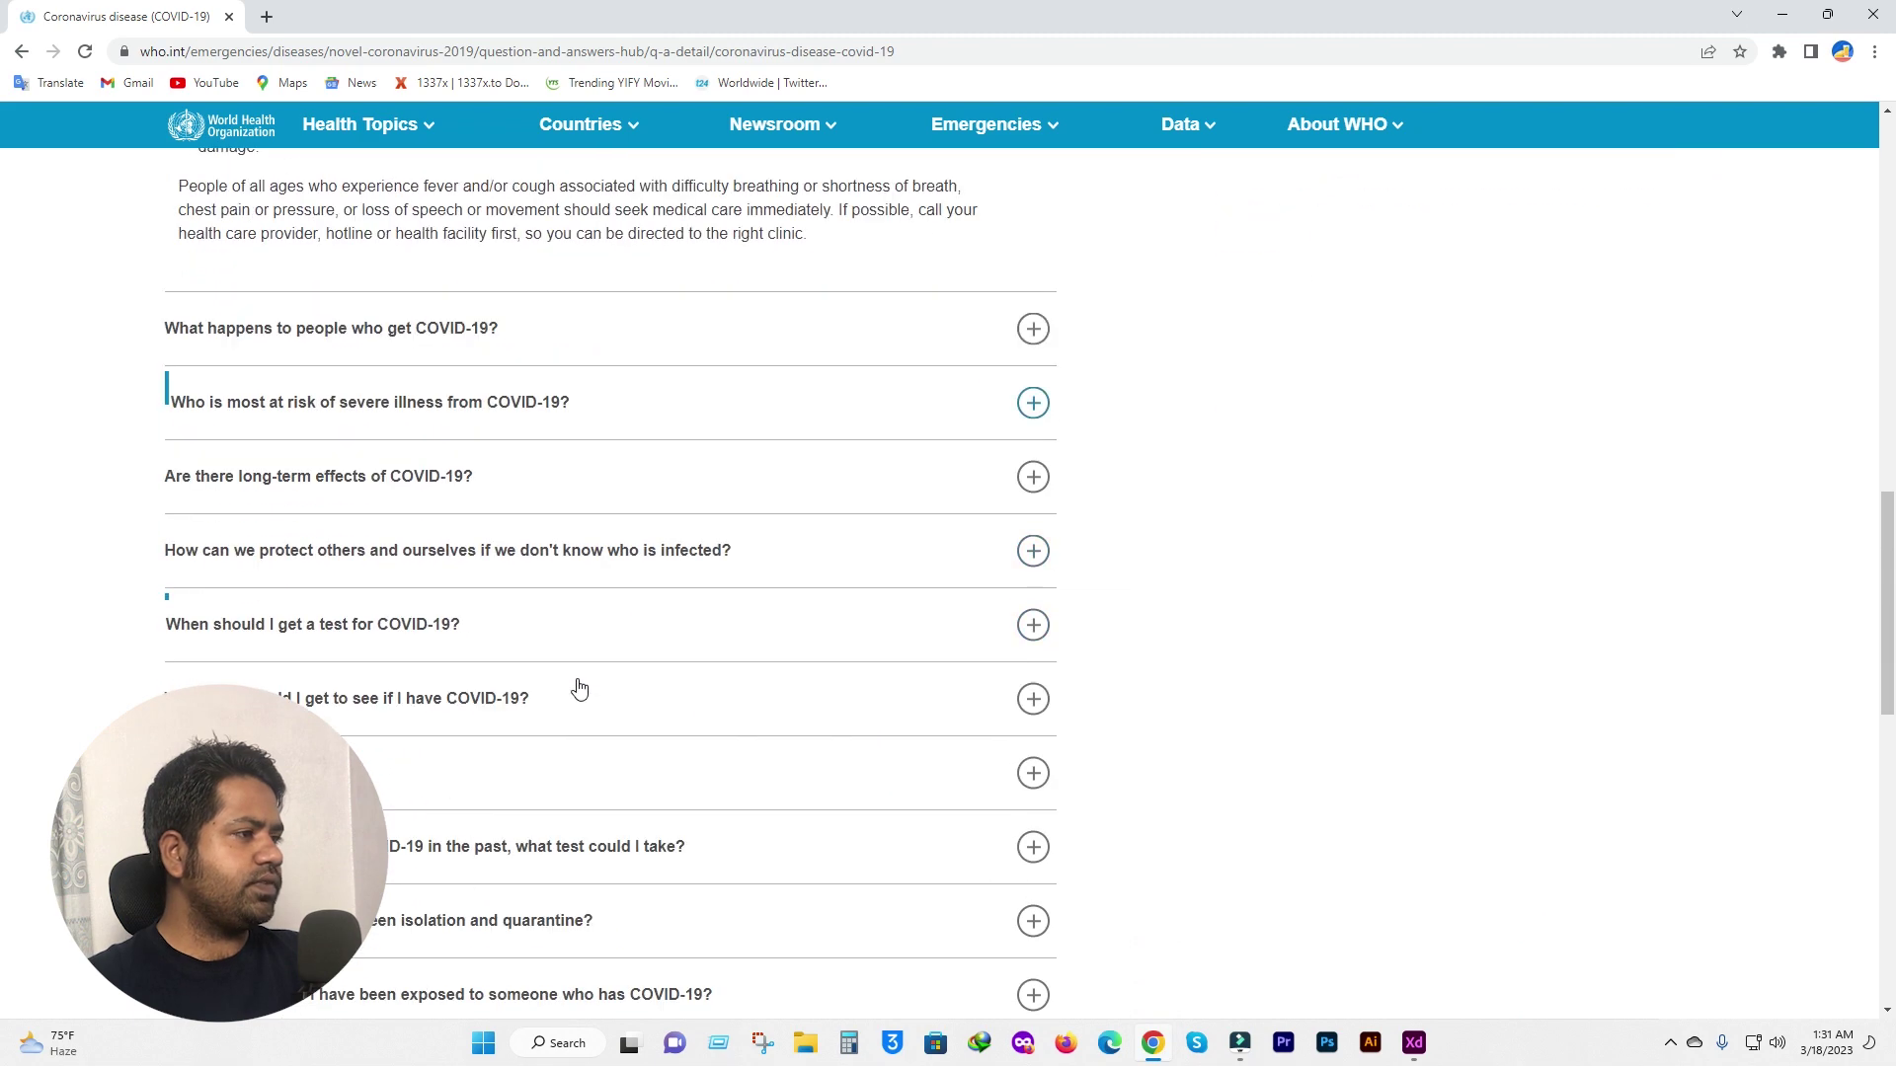
# Expand the WHO 'Is there a vaccine' answer, select its first paragraph, and return to XD.
pyautogui.scroll(-3, 465, 677)
pyautogui.scroll(-2, 465, 672)
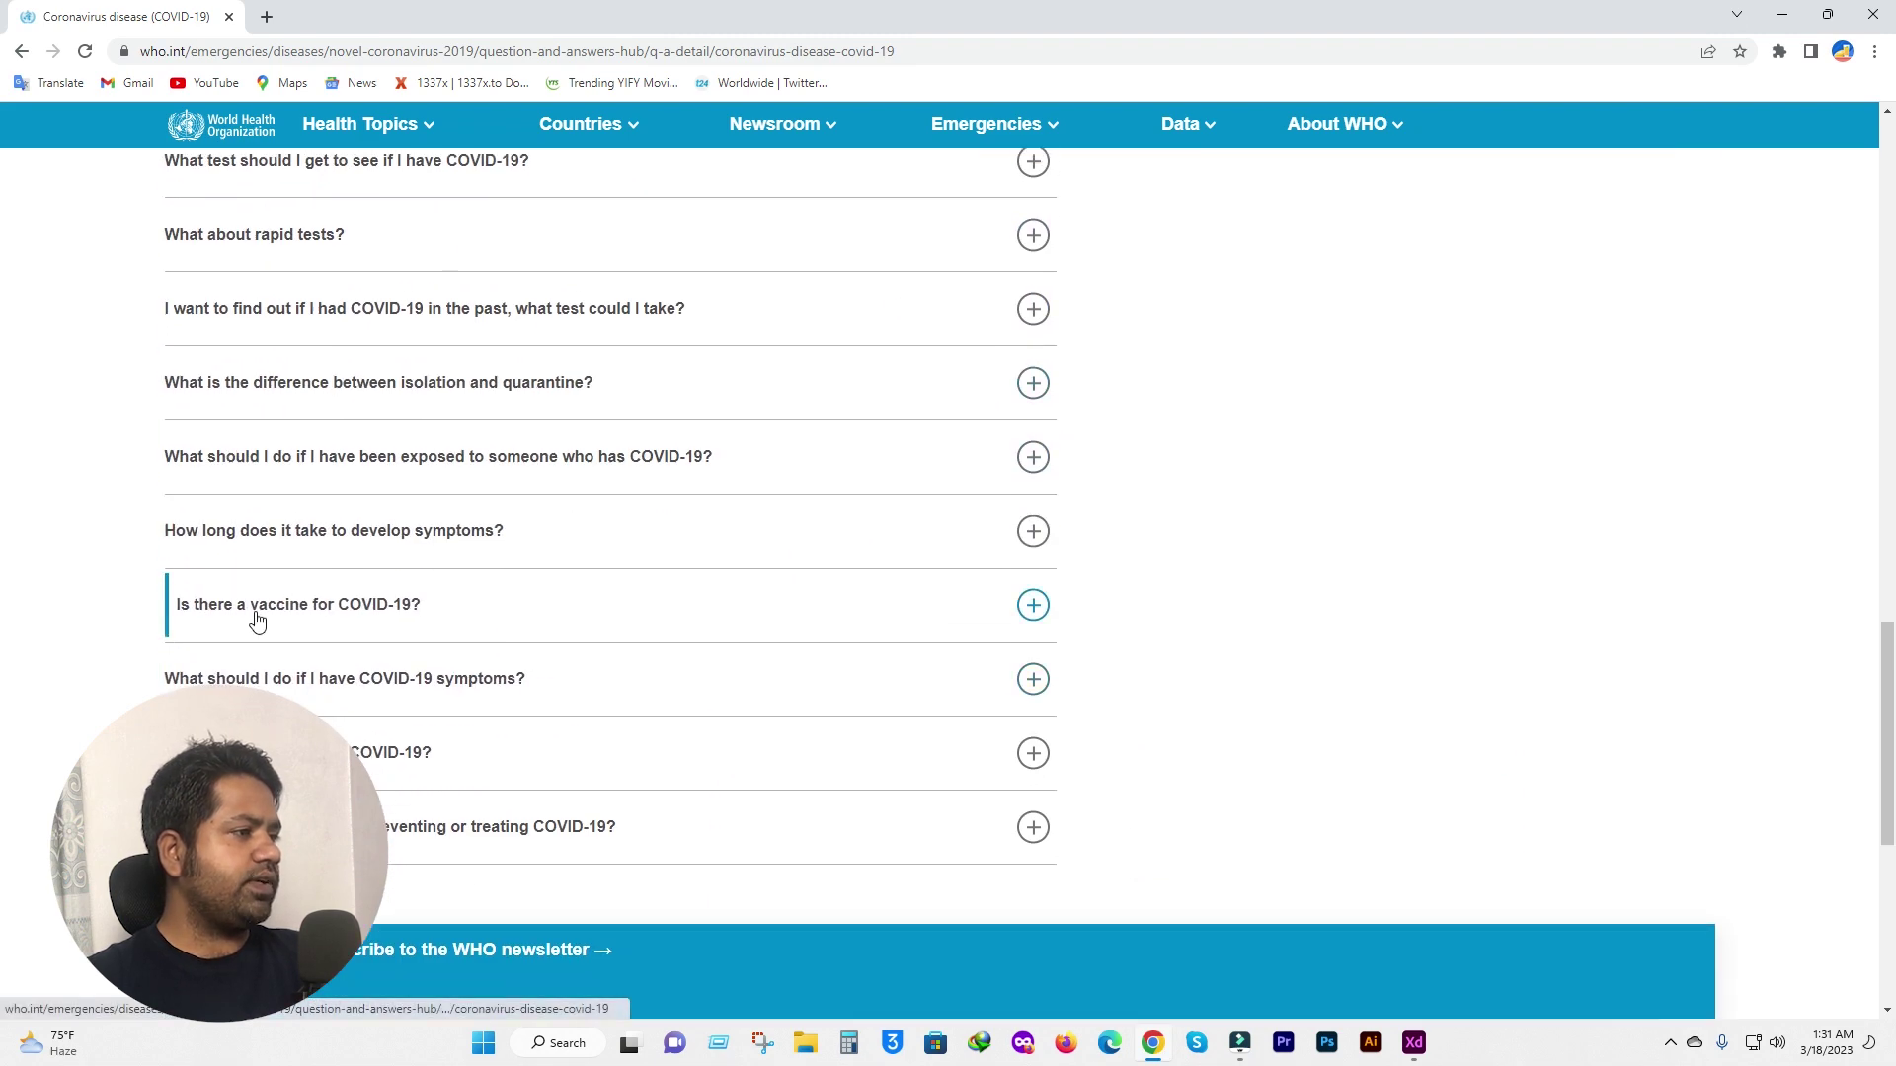
pyautogui.click(254, 611)
pyautogui.moveTo(179, 669); pyautogui.dragTo(601, 717)
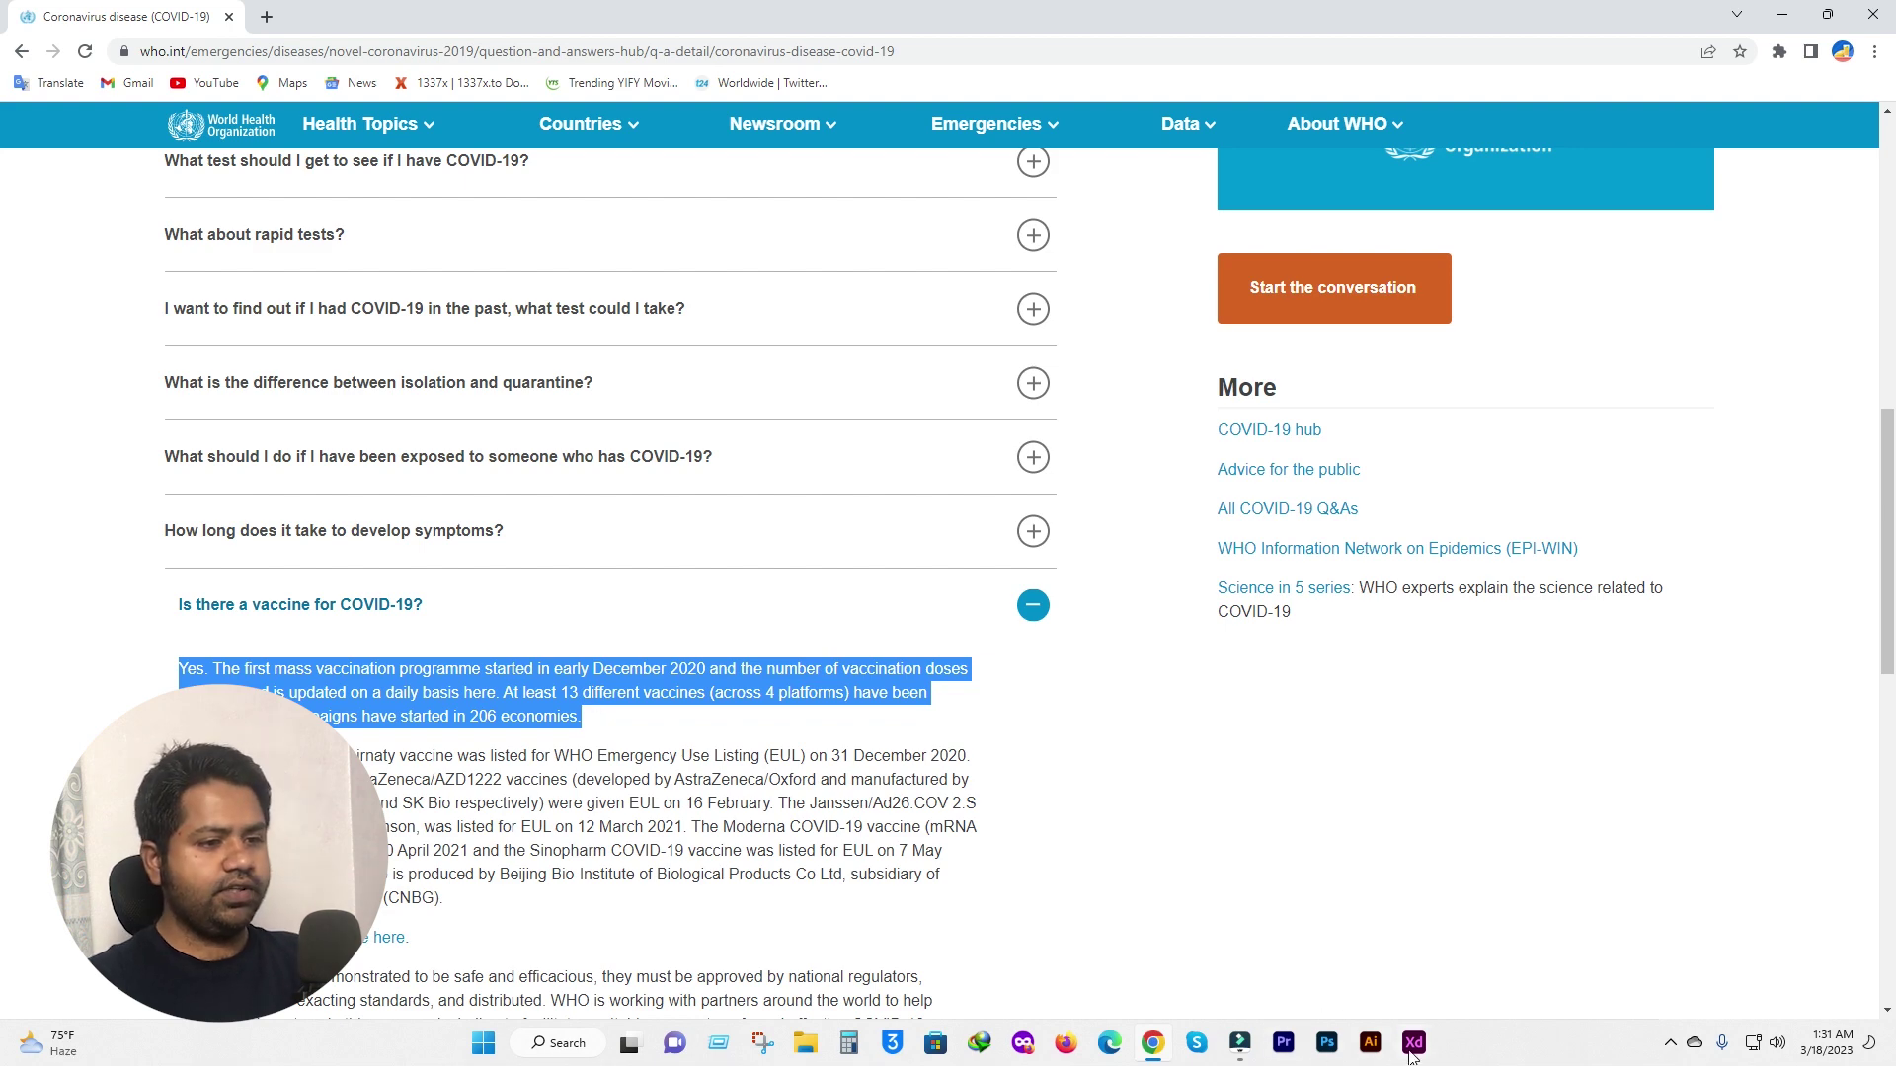
pyautogui.hotkey('alt', 'Tab')
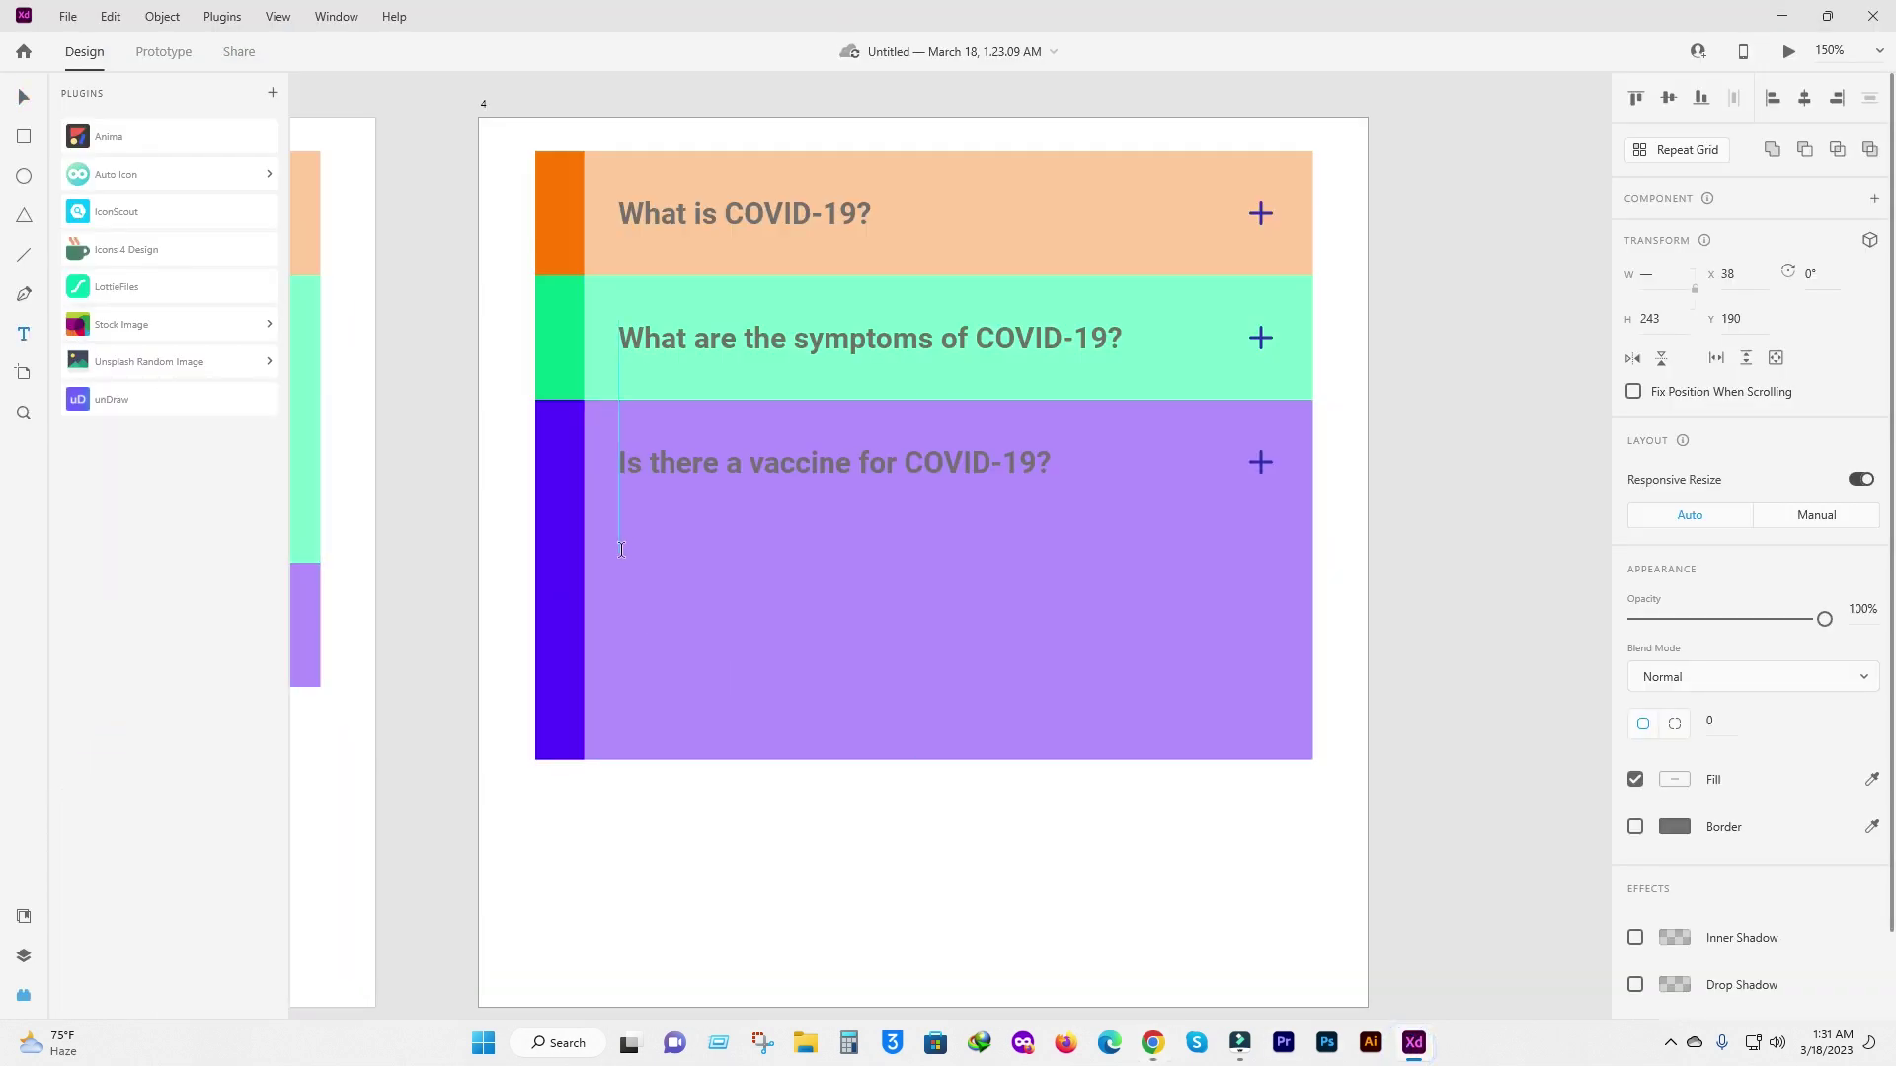
# Paste the vaccination paragraph into a text area inside the vaccine card.
pyautogui.moveTo(619, 552); pyautogui.dragTo(1262, 738)
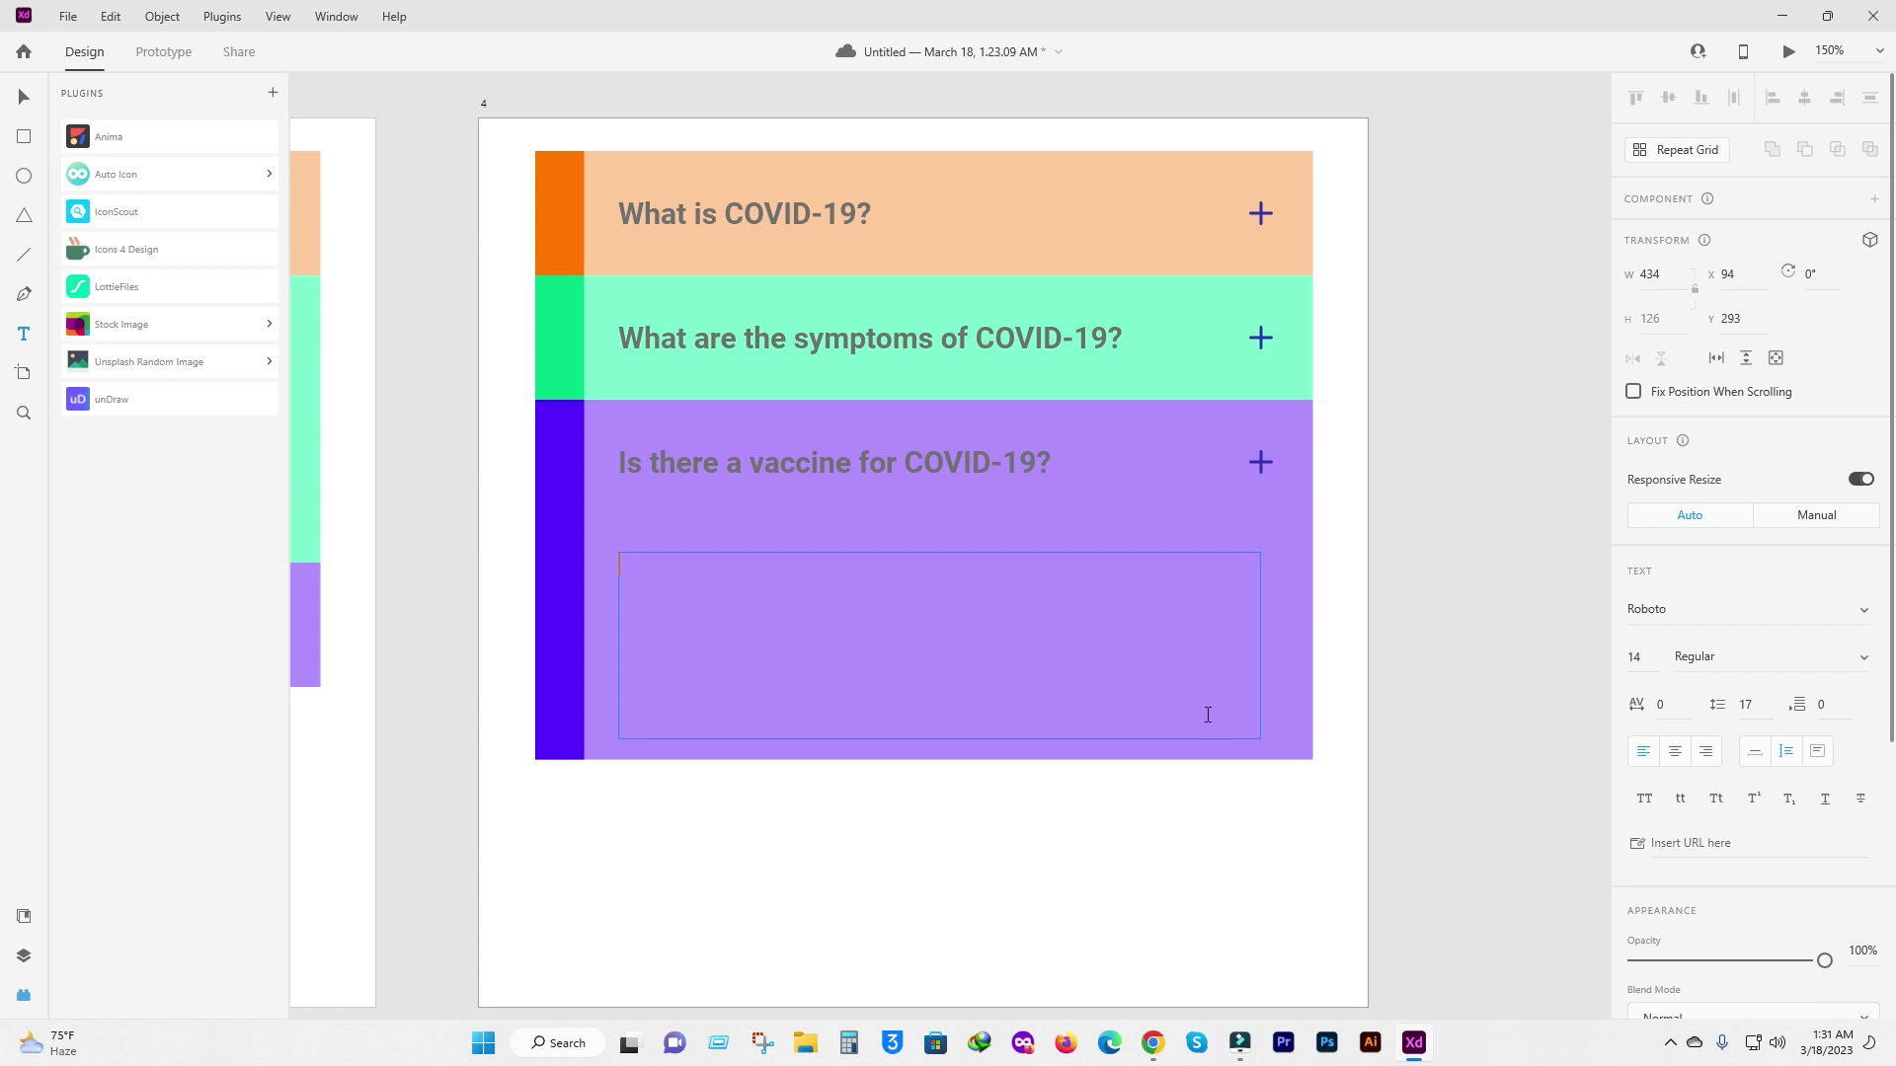
pyautogui.write('Yes. The first mass vaccination programme started in early December 2020 and the number of vaccination doses administered is updated on a daily basis here. At least 13 different vaccines (across 4 platforms) have been administered. Campaigns have started in 206 economies.')
pyautogui.press('Escape')
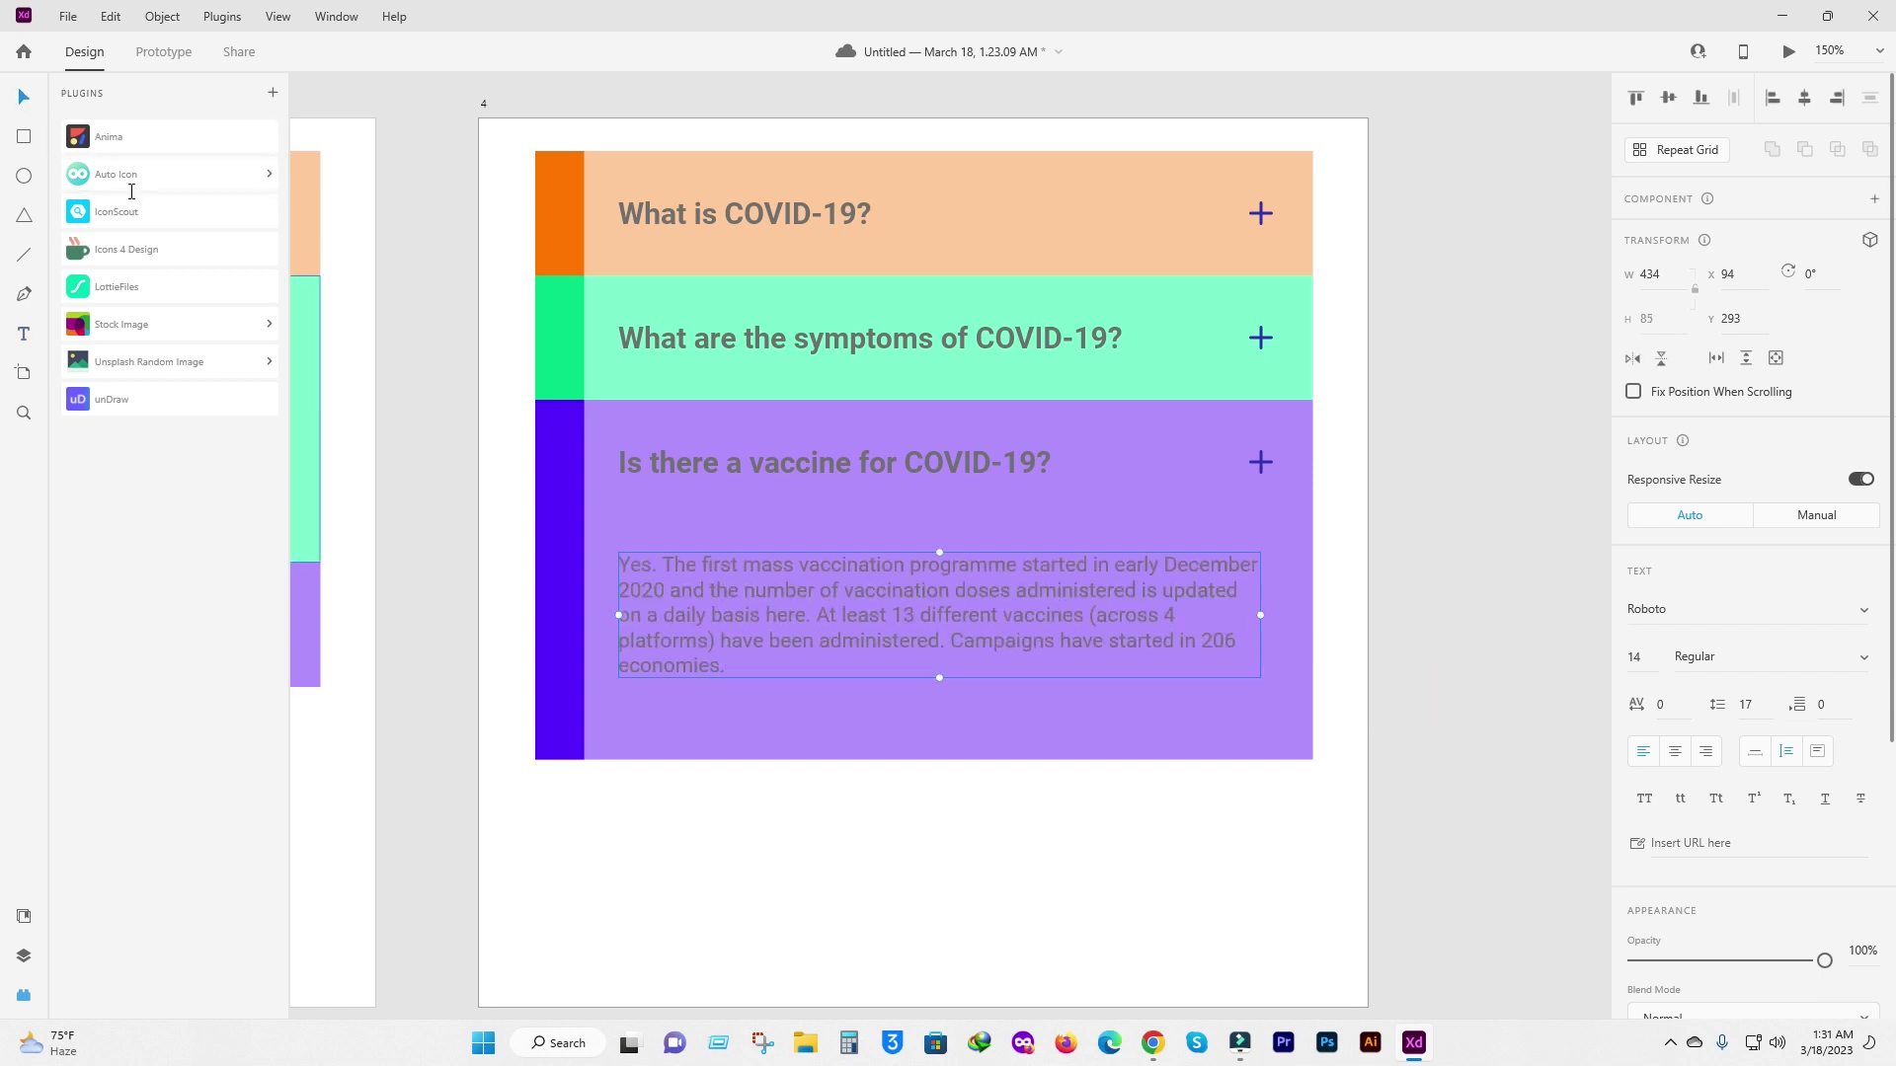
pyautogui.click(672, 877)
# Shorten the purple vaccine card to fit the pasted paragraph.
pyautogui.scroll(-3, 895, 643)
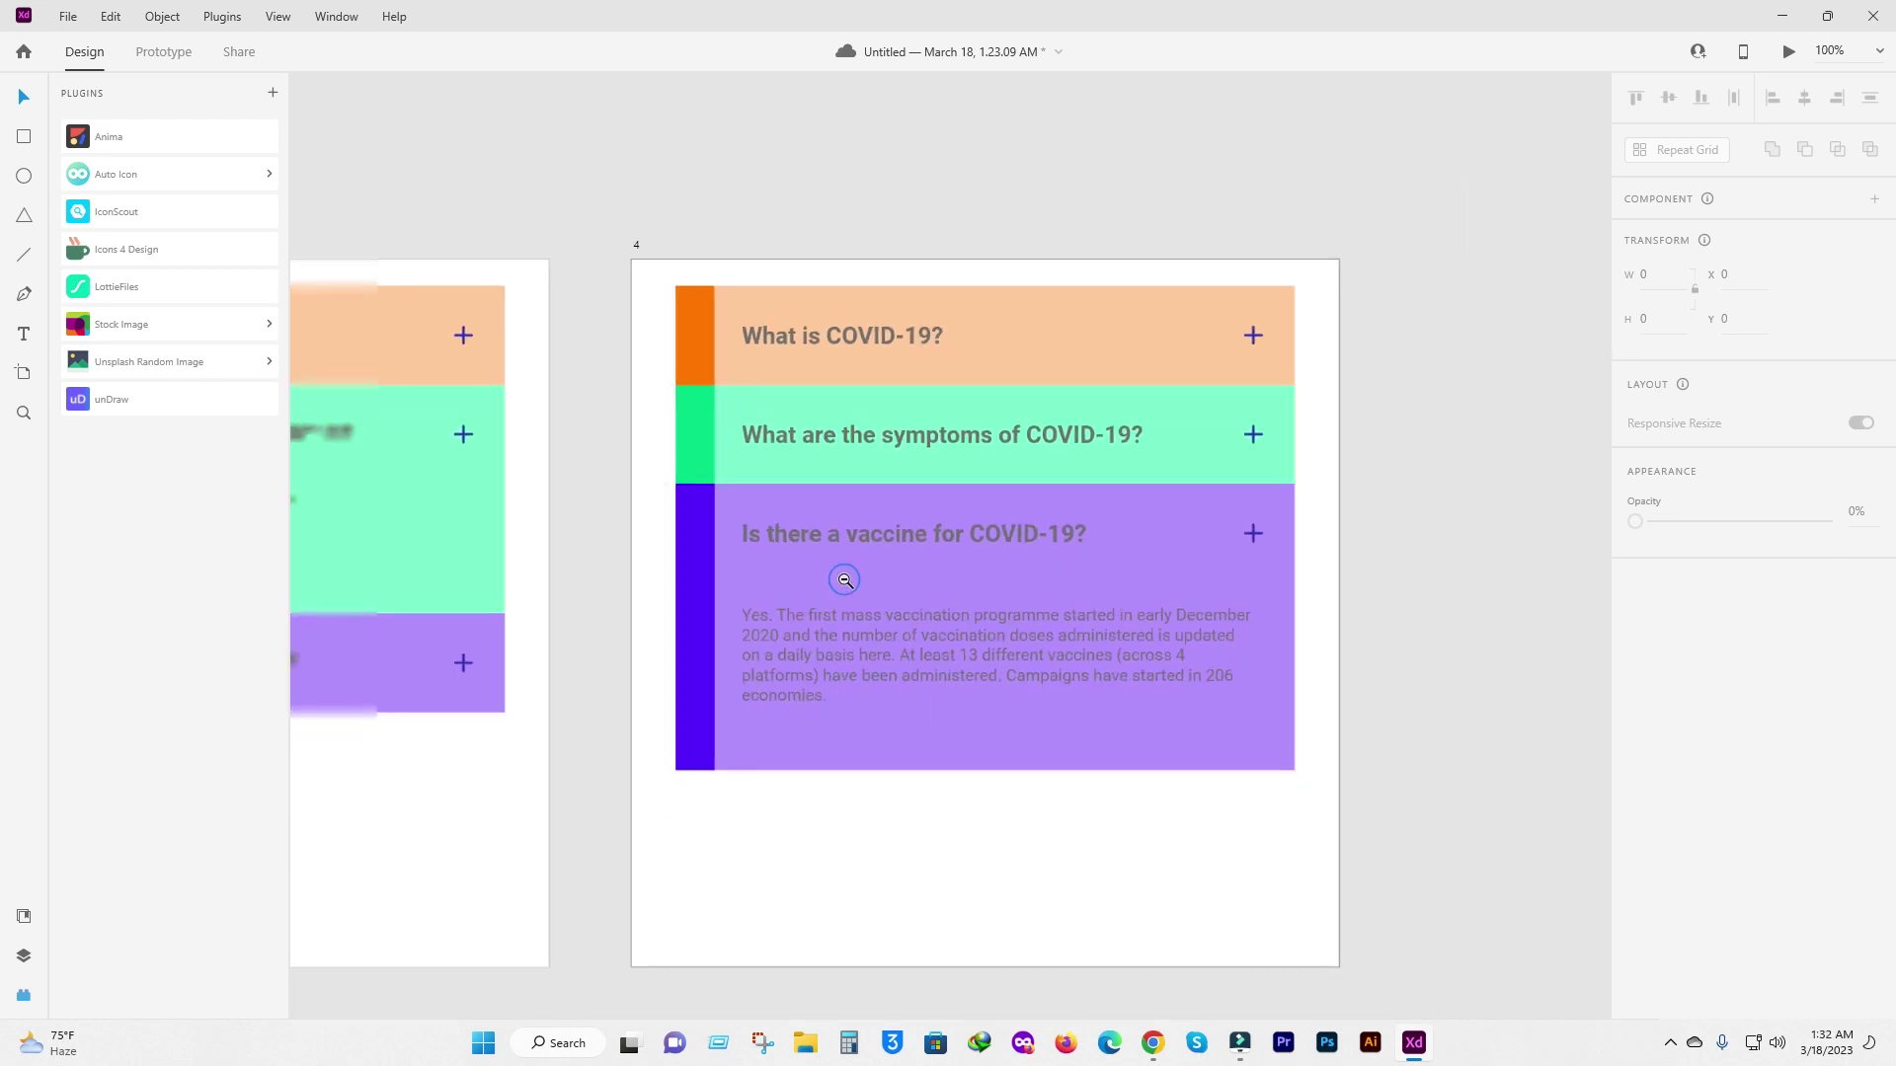
pyautogui.moveTo(895, 643); pyautogui.dragTo(1131, 491)
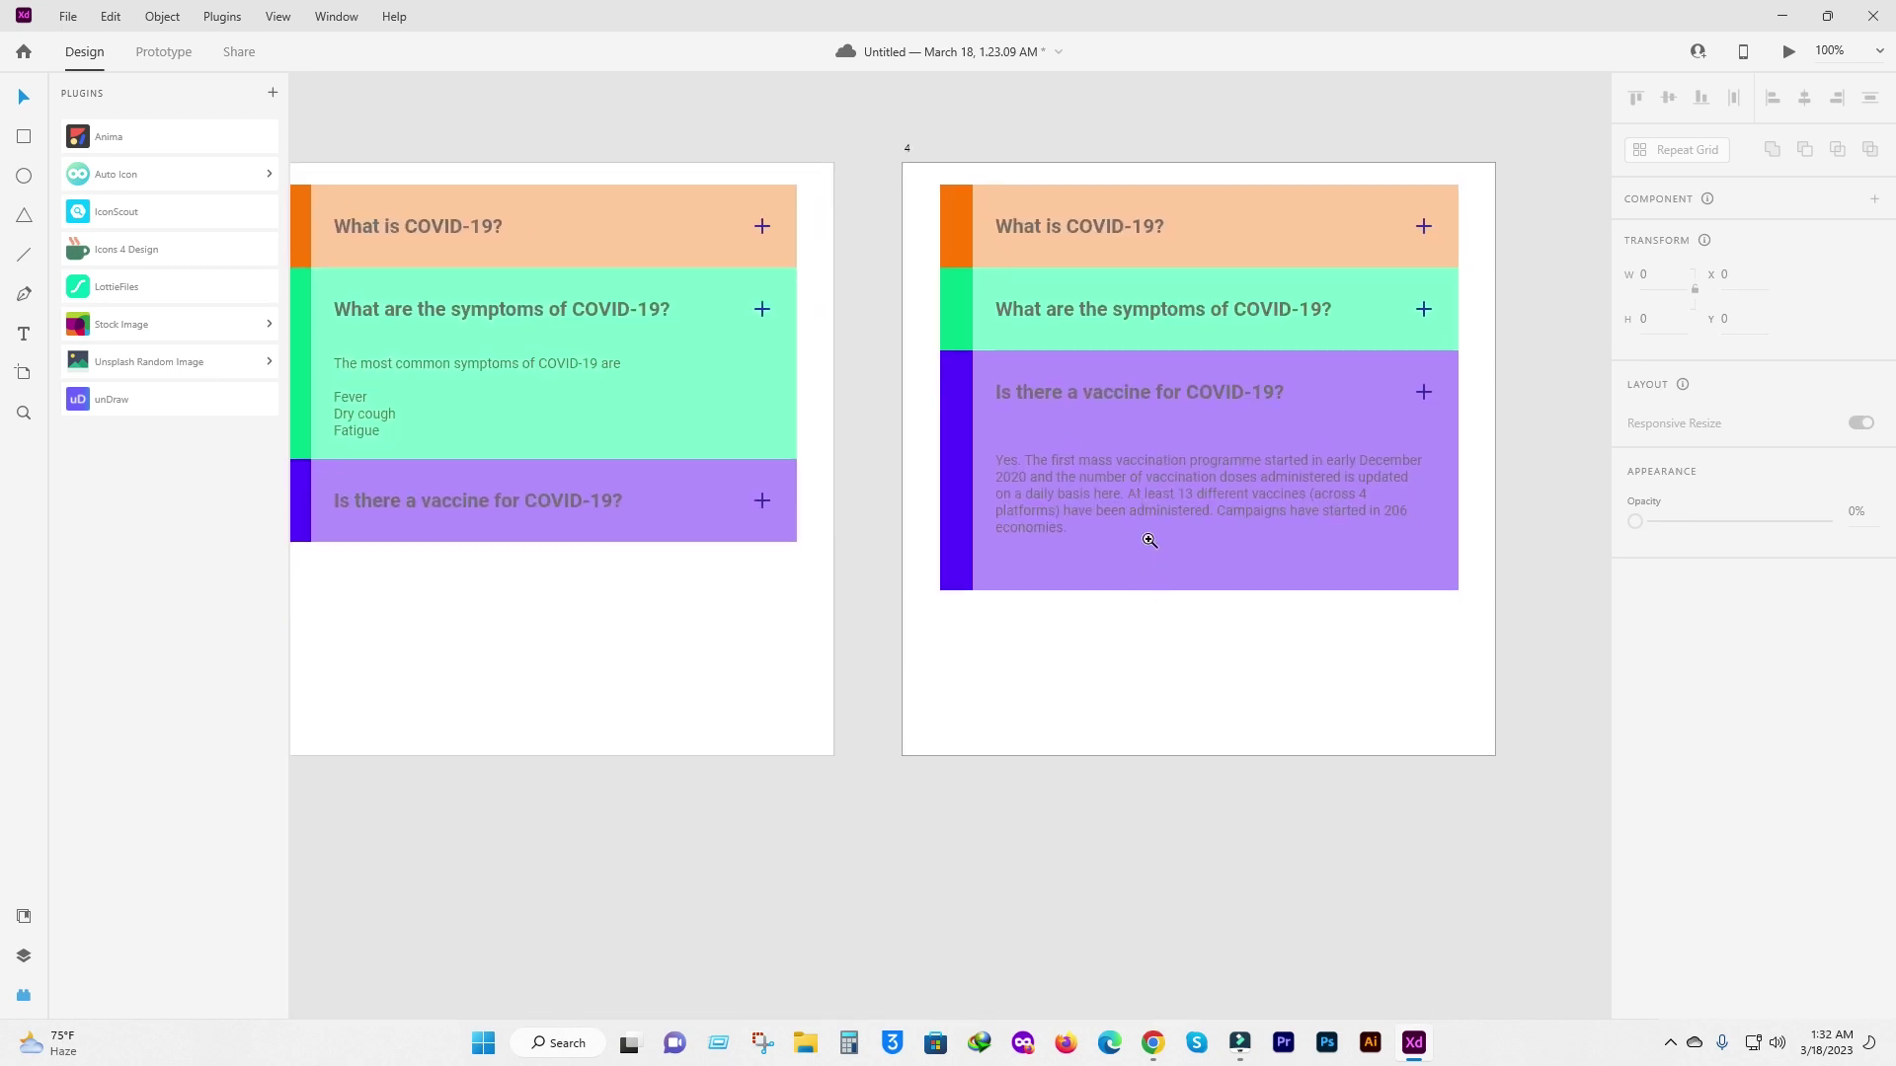
pyautogui.click(1149, 539)
pyautogui.click(725, 597)
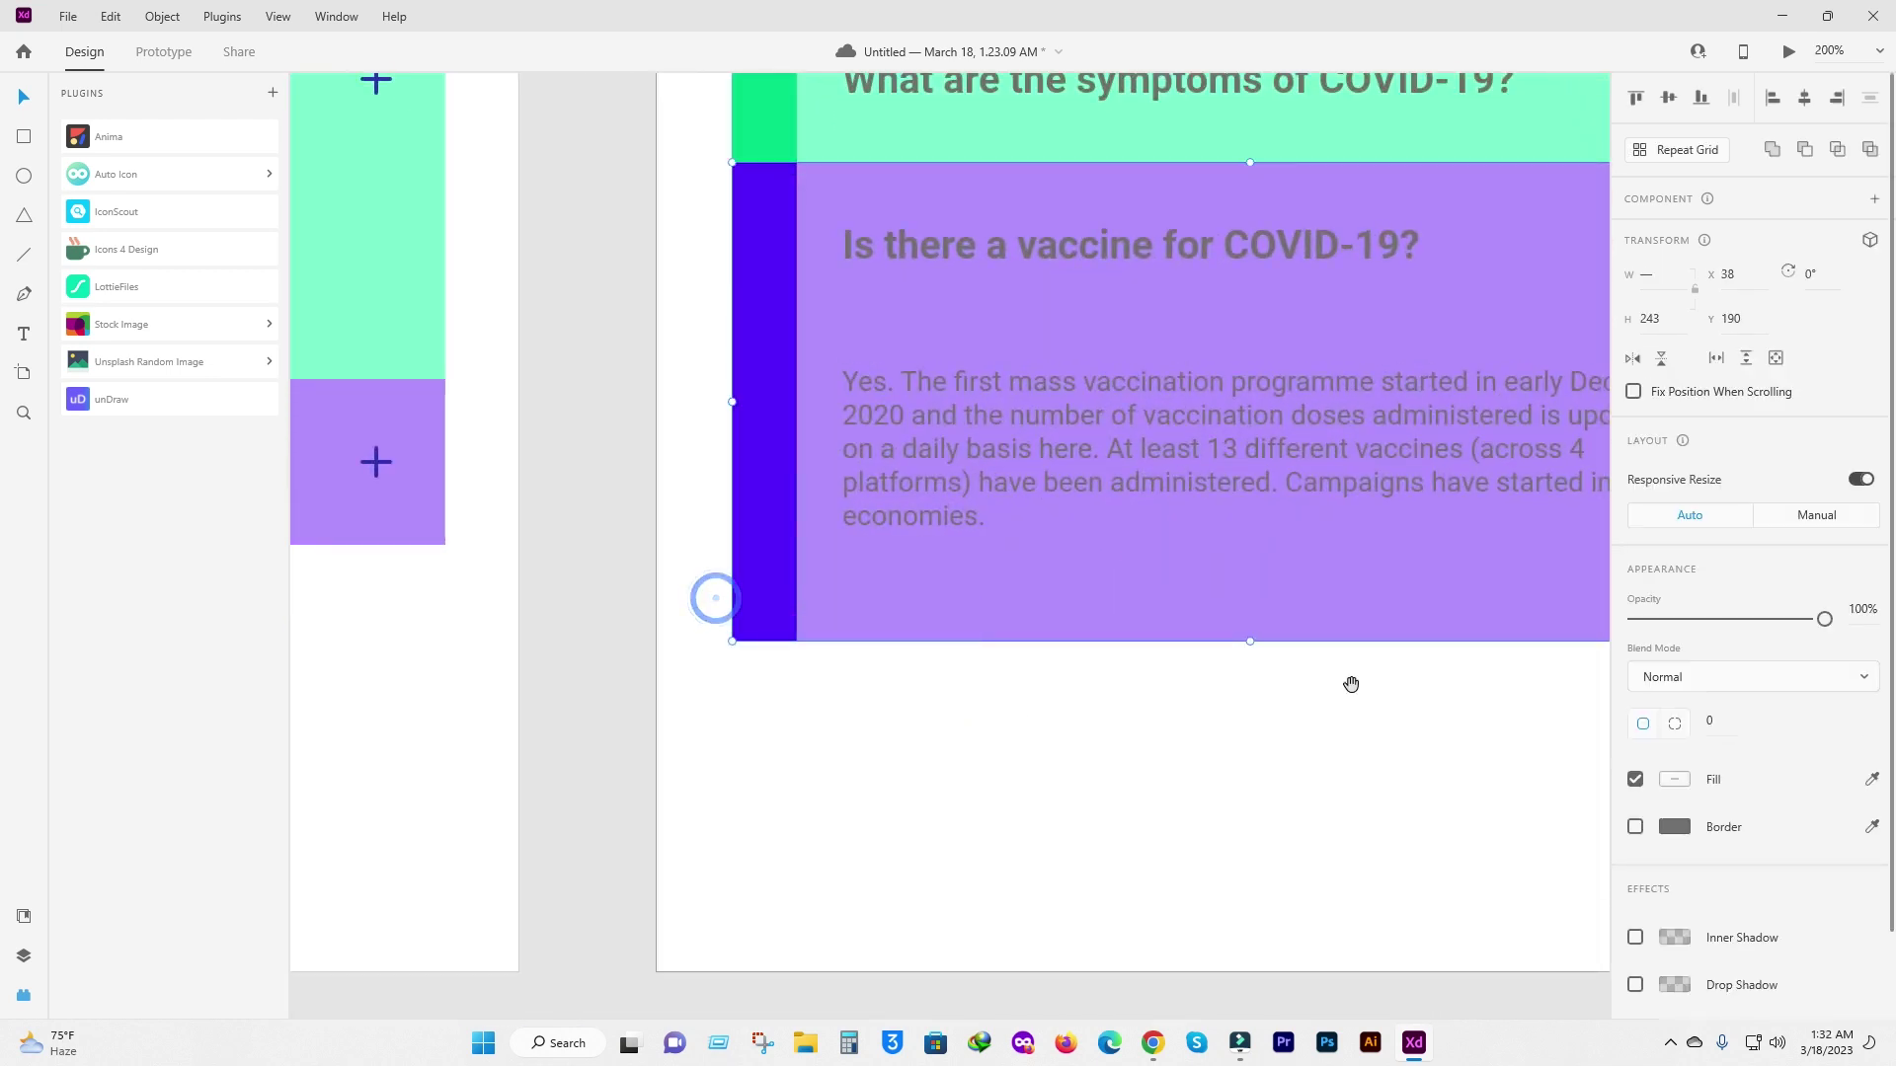
pyautogui.click(1358, 666)
pyautogui.scroll(2, 1185, 711)
pyautogui.moveTo(1058, 759); pyautogui.dragTo(1054, 691)
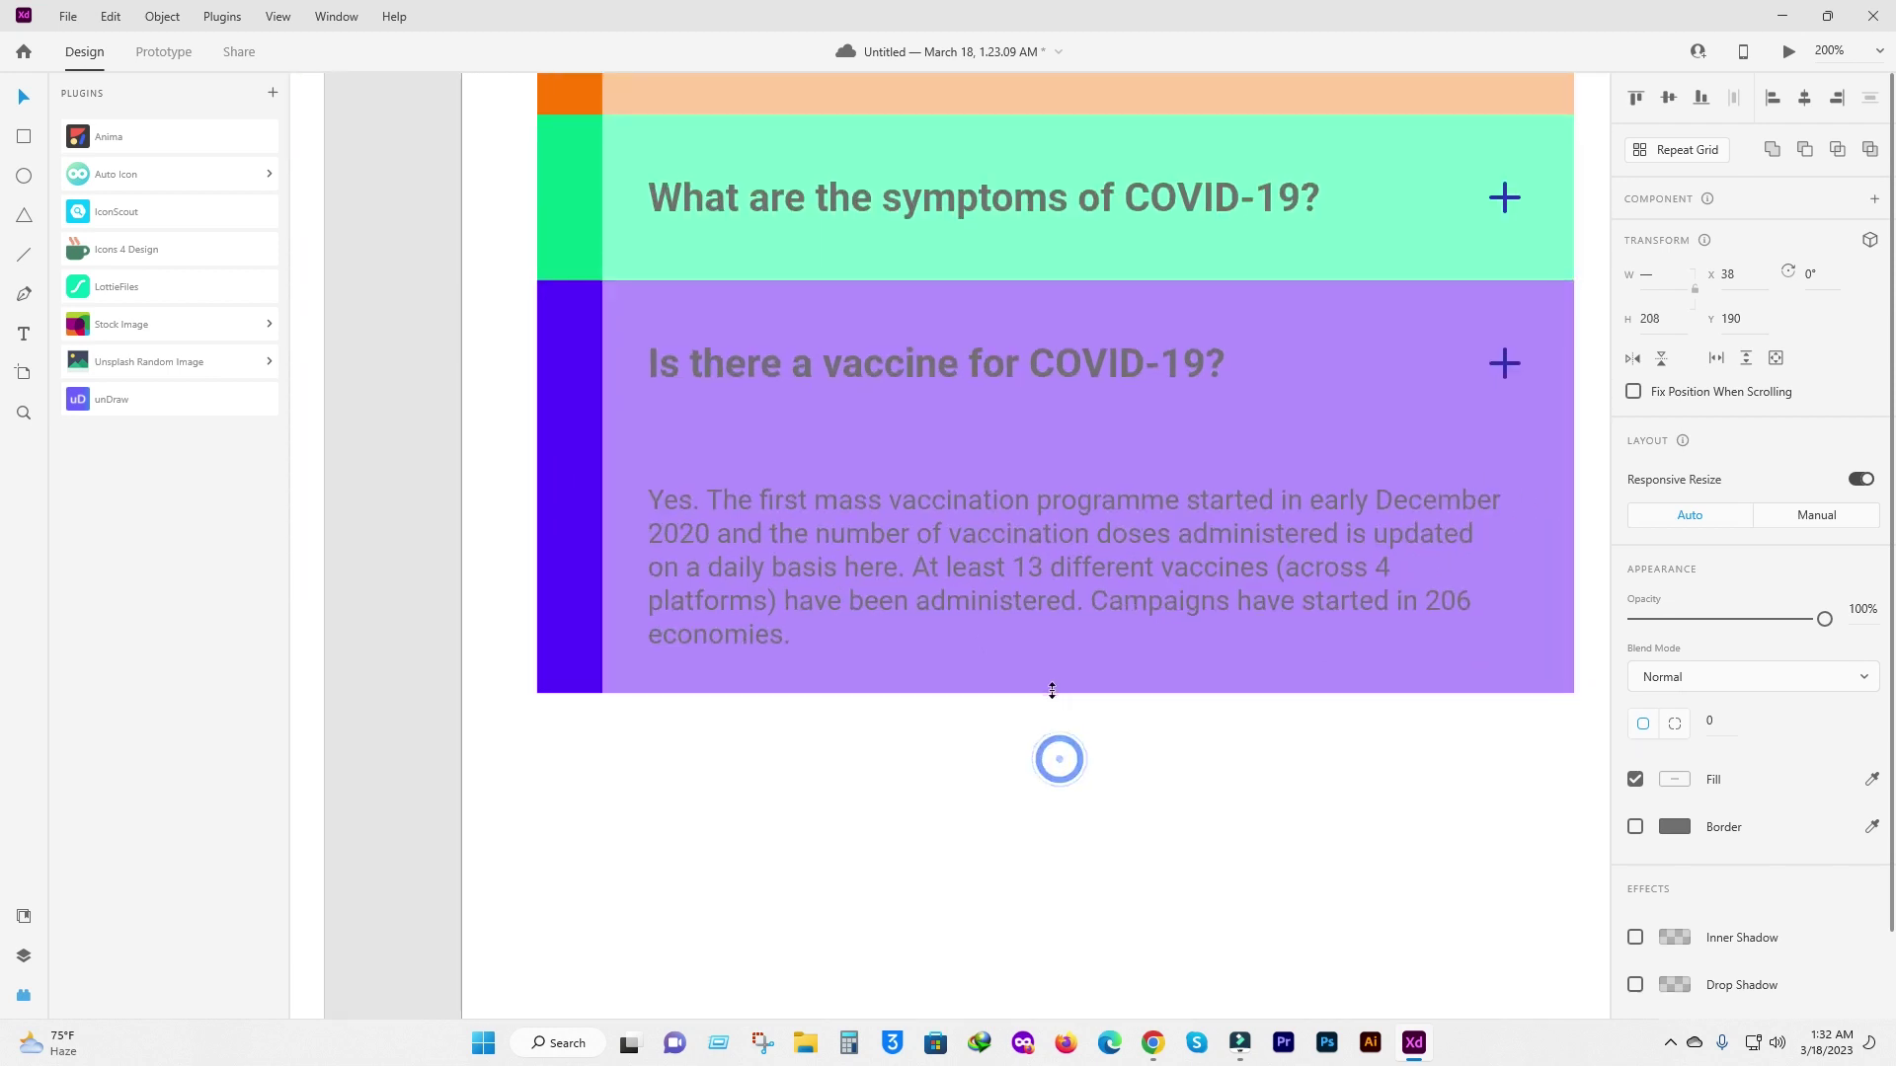
pyautogui.click(1052, 776)
pyautogui.keyDown('alt'); pyautogui.click(1040, 580); pyautogui.keyUp('alt')
pyautogui.moveTo(691, 431); pyautogui.dragTo(1152, 430)
pyautogui.moveTo(720, 347); pyautogui.dragTo(1217, 347)
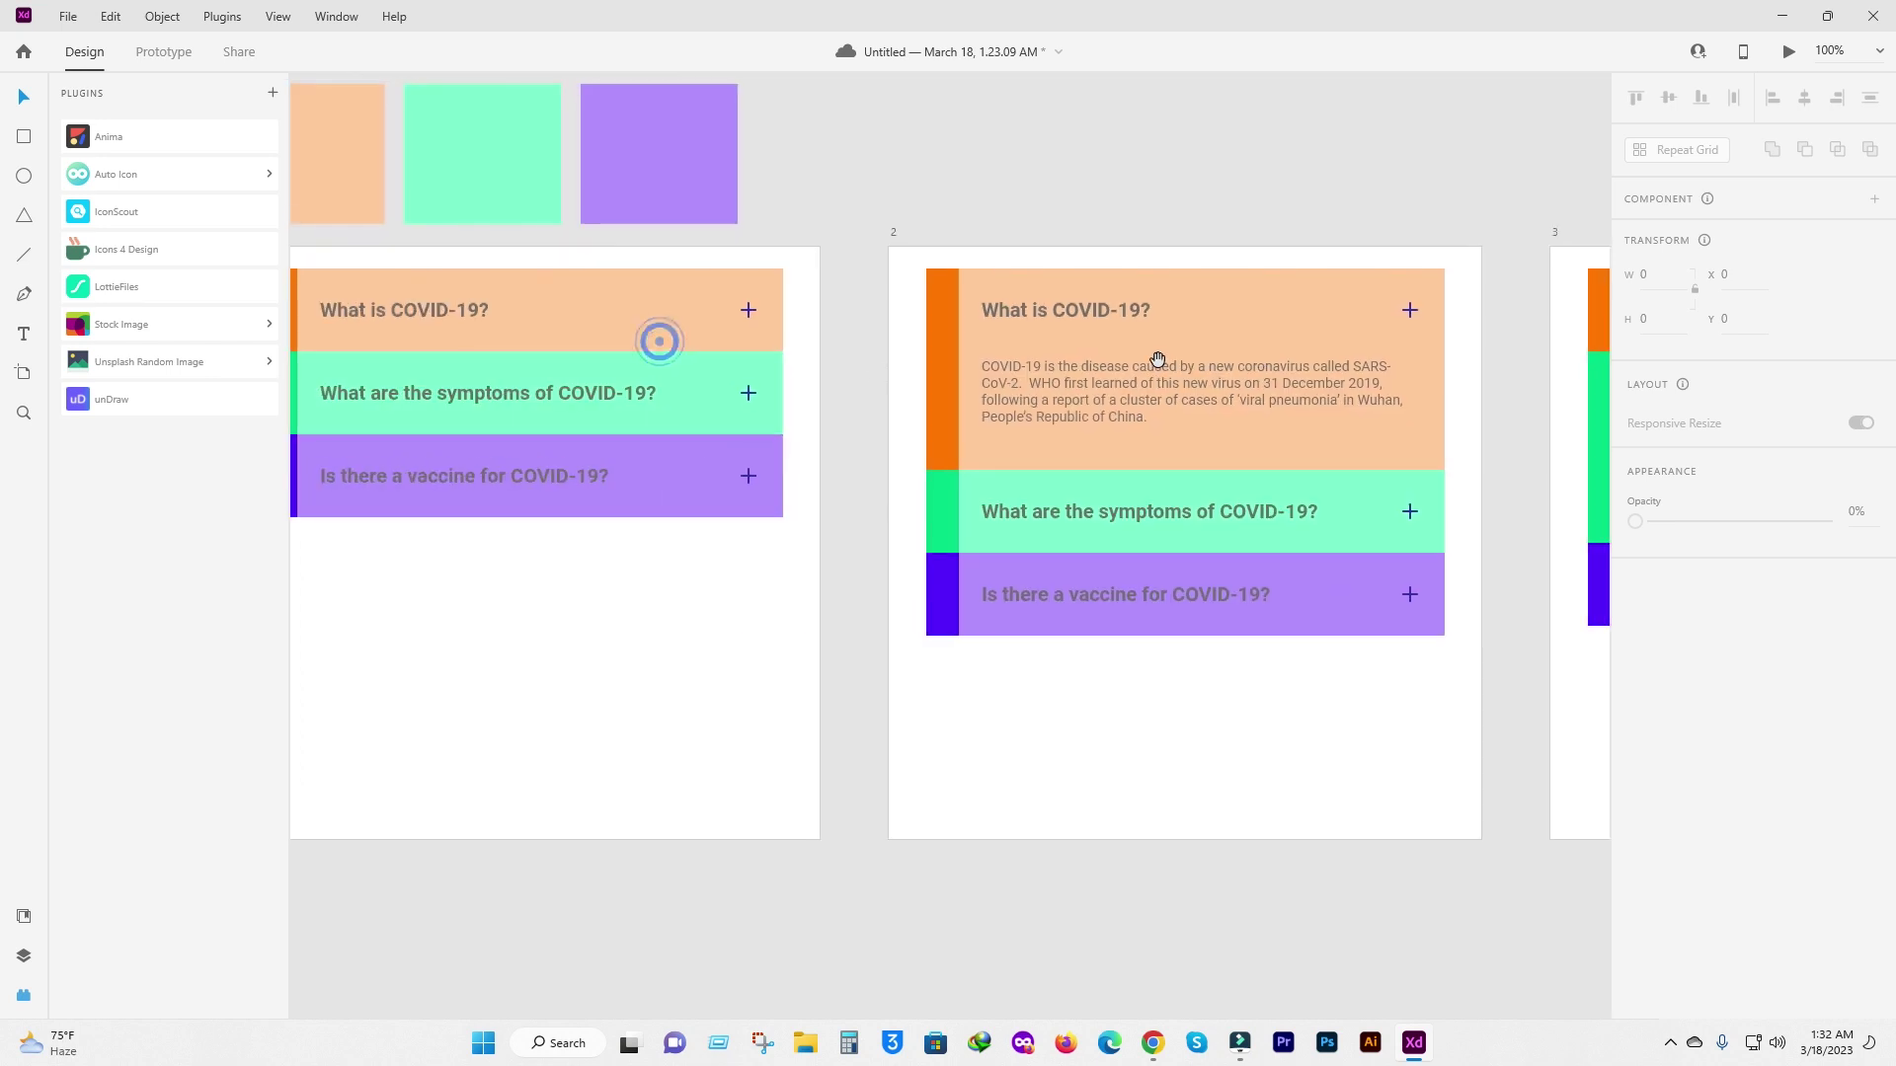
# Group the green symptoms row and the purple vaccine row pieces into single units.
pyautogui.moveTo(656, 339); pyautogui.dragTo(969, 372)
pyautogui.click(691, 318)
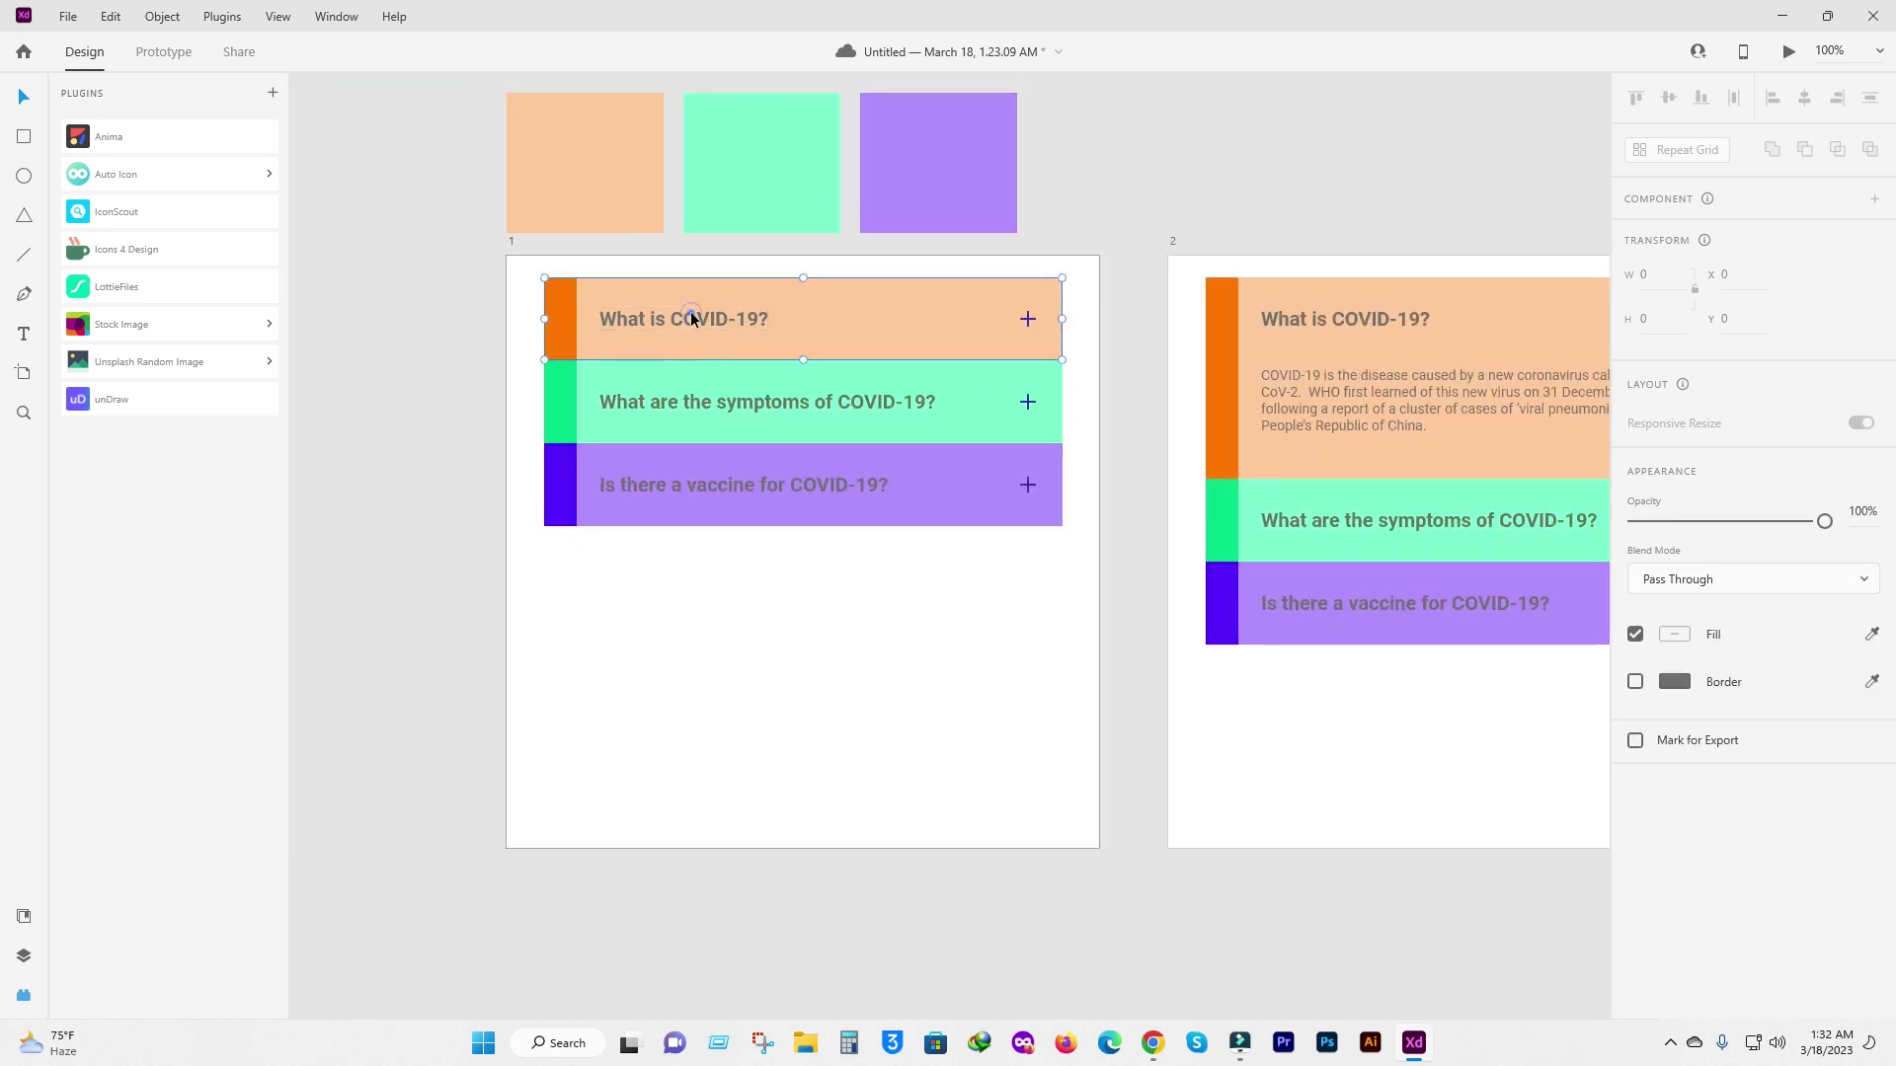
pyautogui.click(810, 407)
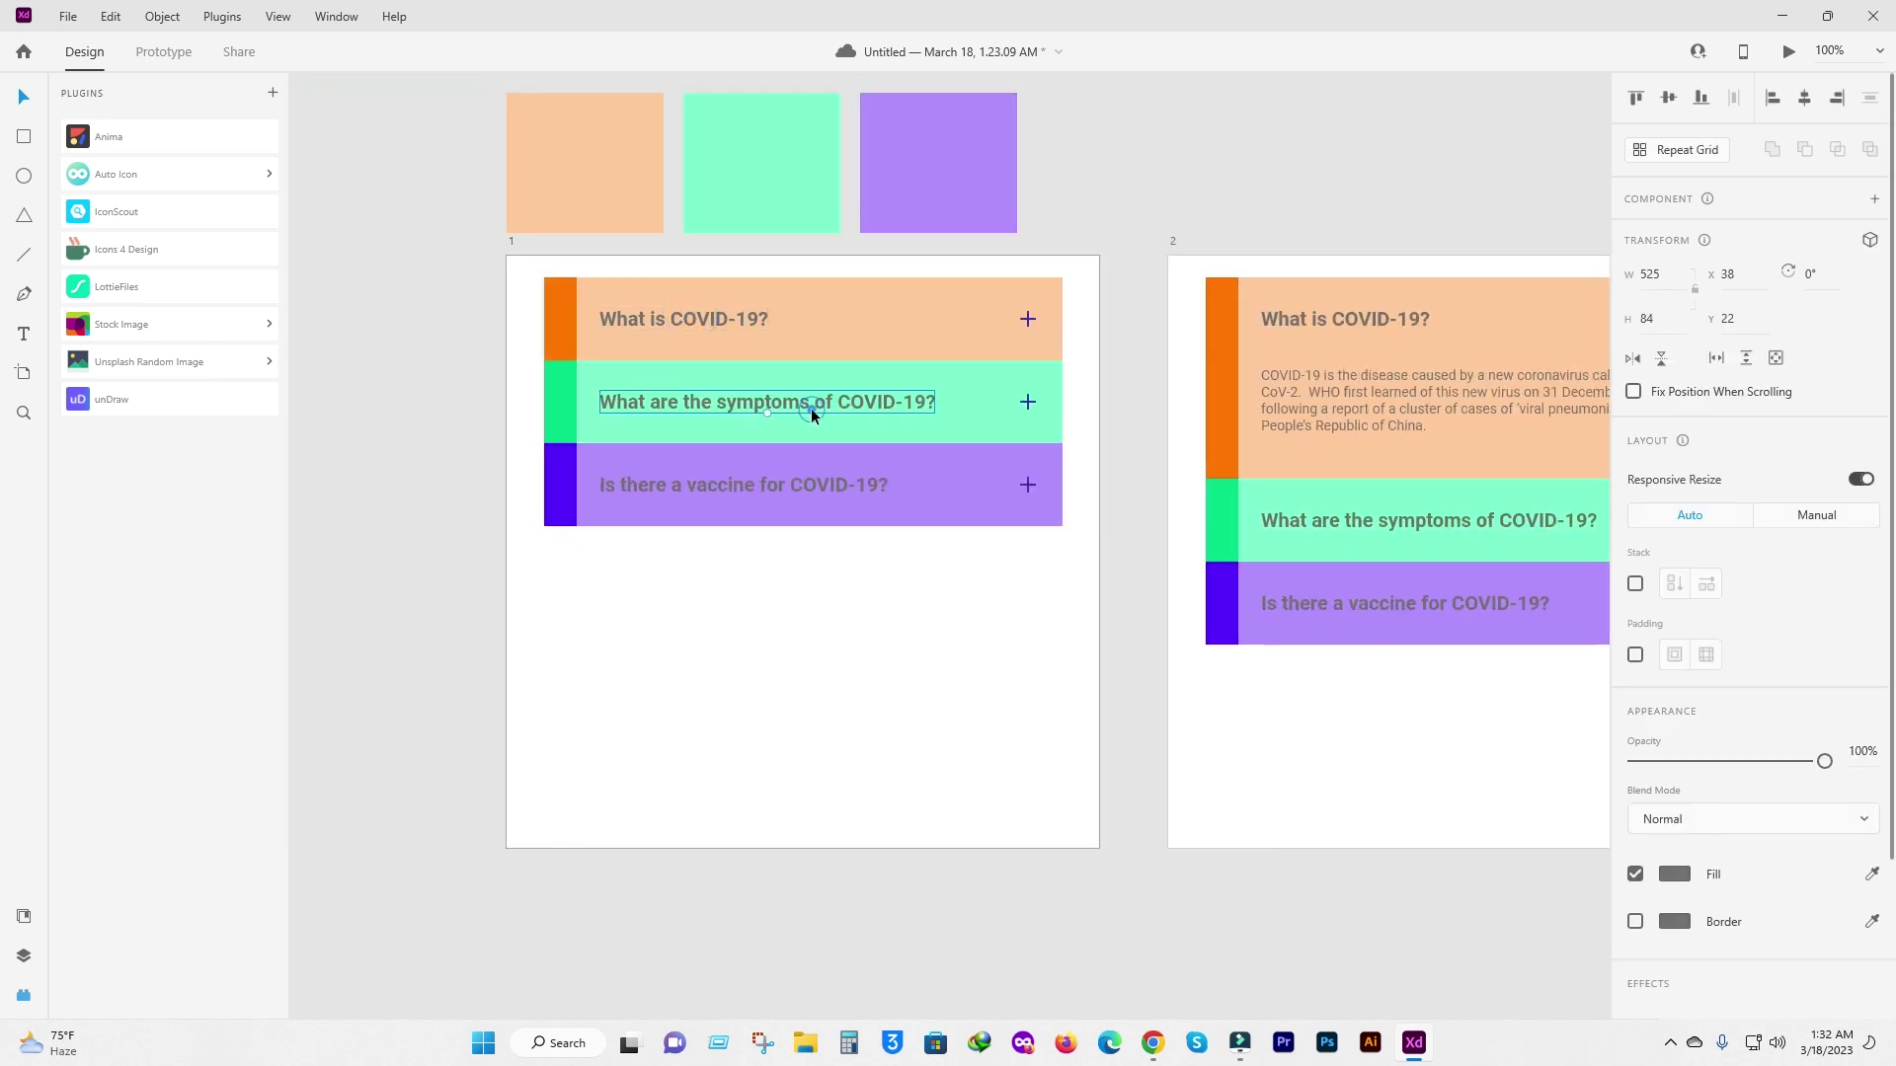
pyautogui.click(815, 731)
pyautogui.moveTo(531, 375); pyautogui.dragTo(1044, 412)
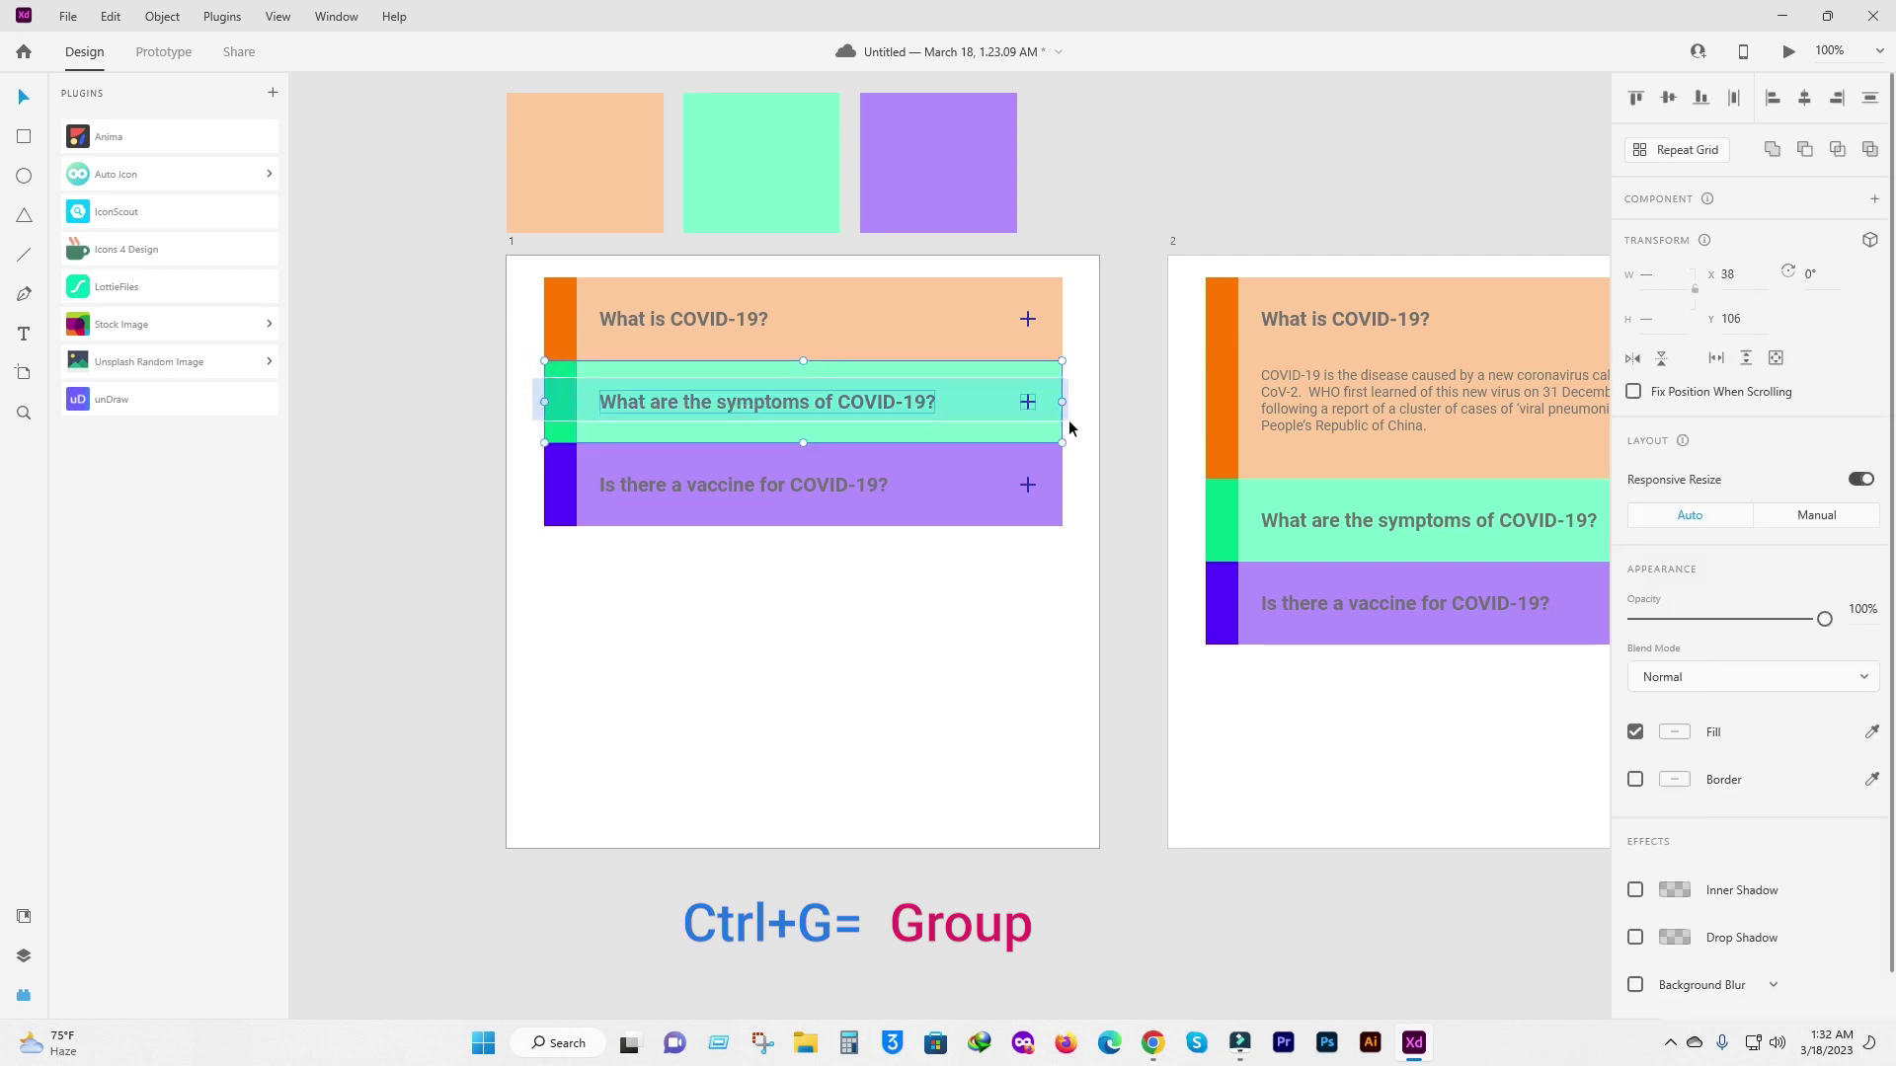
pyautogui.hotkey('ctrl', 'g')
pyautogui.click(803, 642)
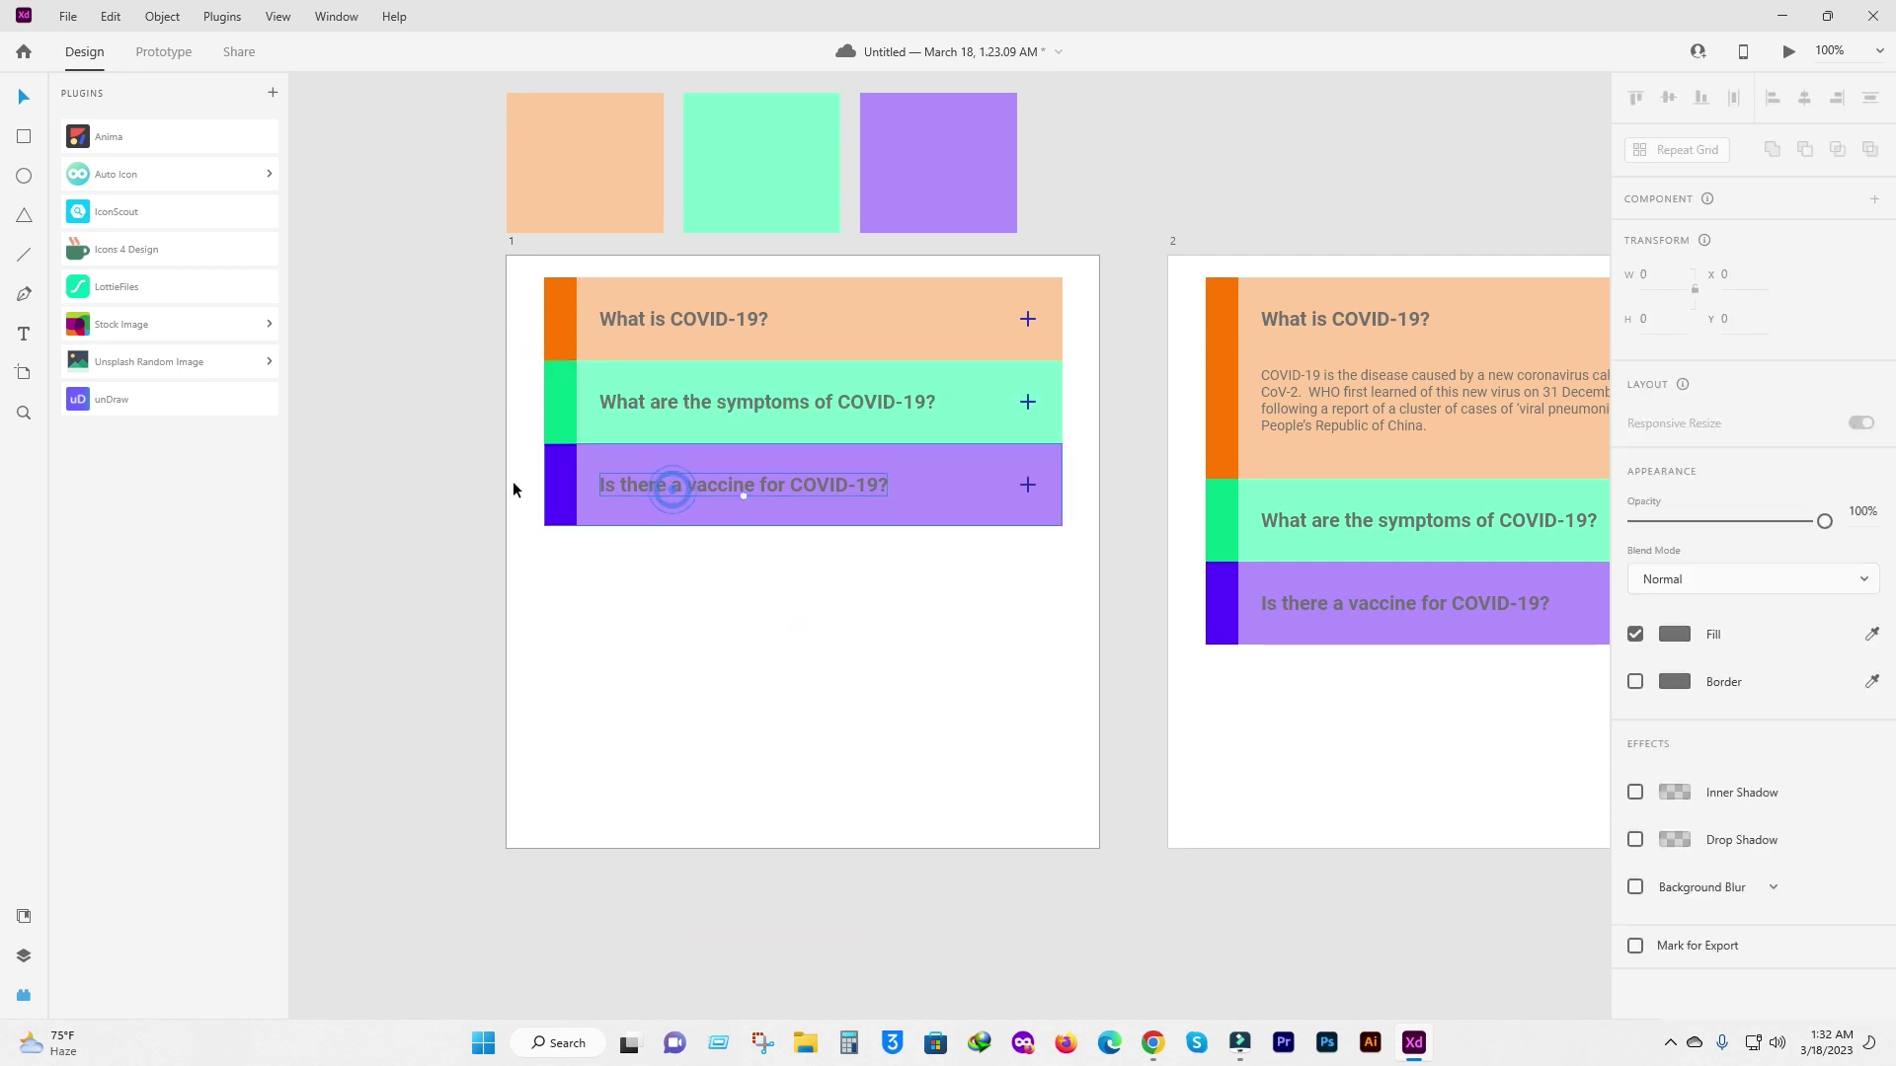
pyautogui.moveTo(523, 477); pyautogui.dragTo(1065, 563)
pyautogui.hotkey('ctrl', 'g')
# Group artboard 2's What is COVID-19? heading with its plus sign.
pyautogui.moveTo(646, 490); pyautogui.dragTo(553, 497)
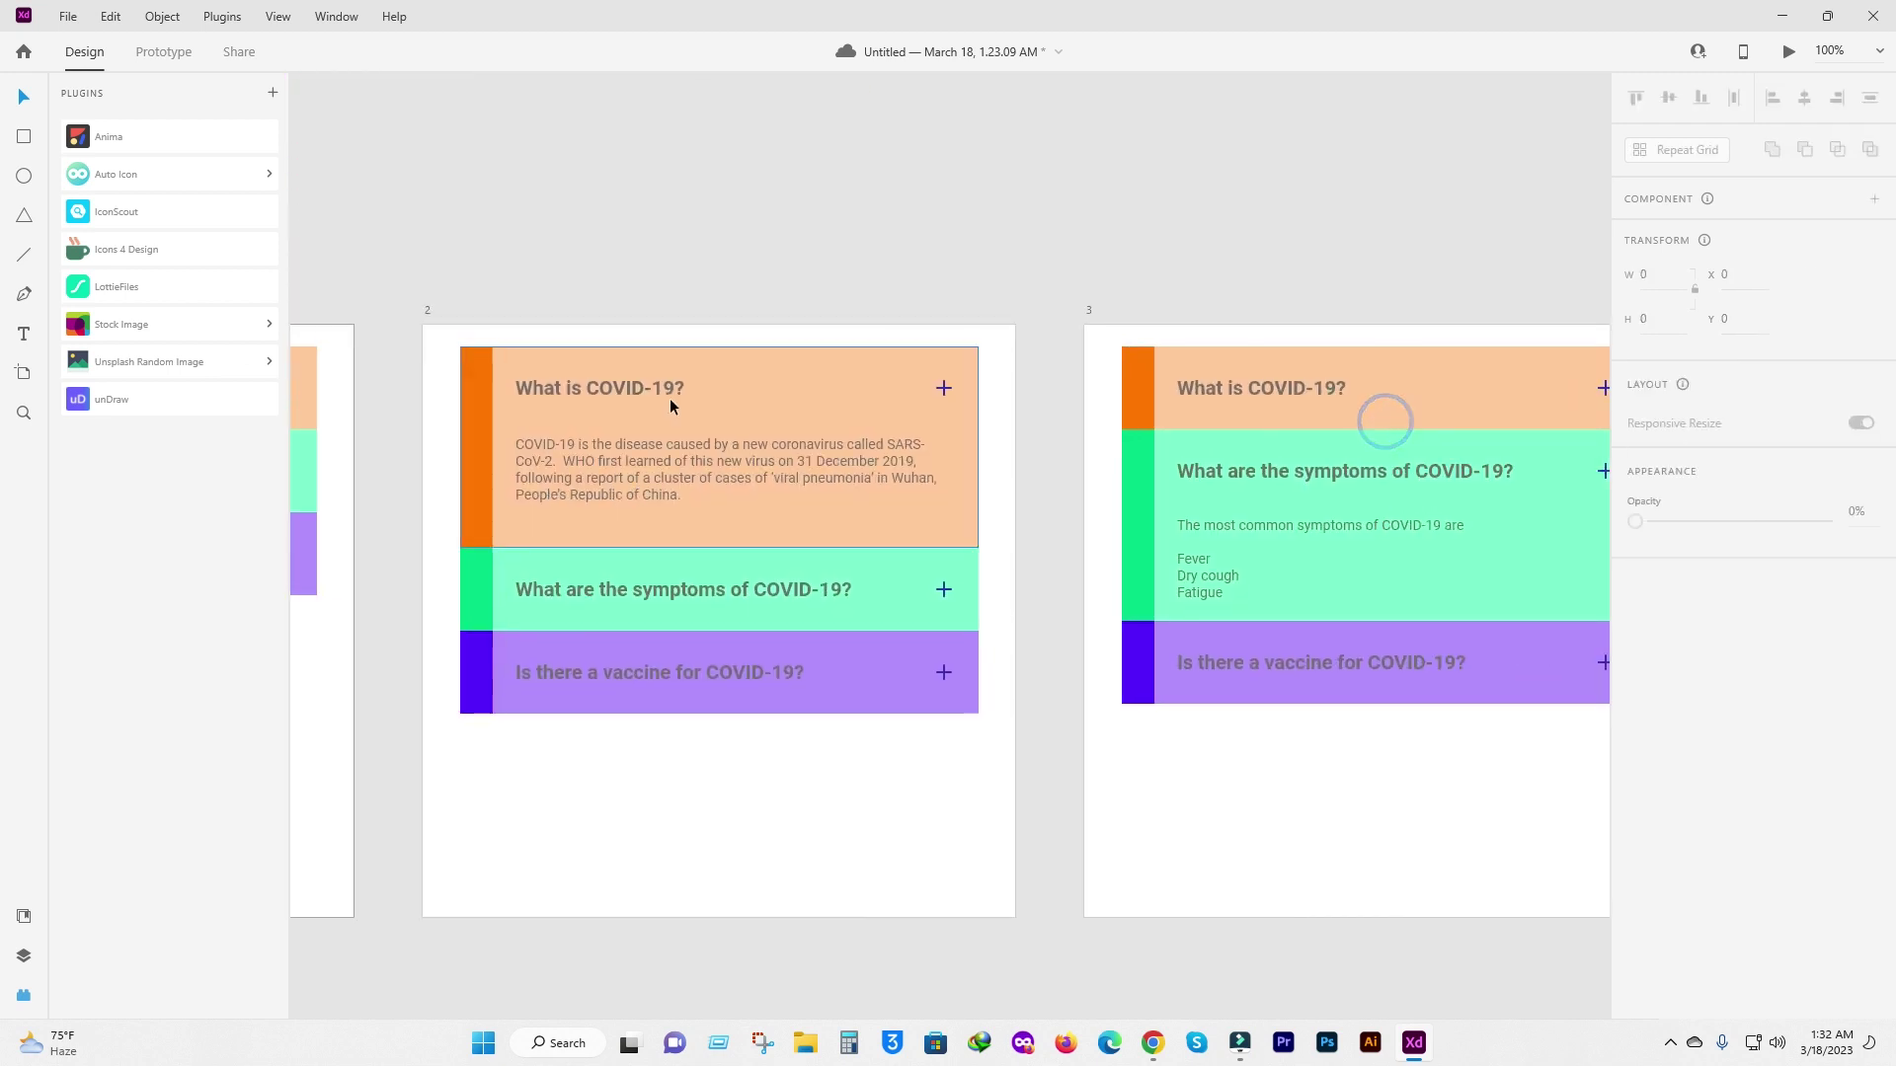
pyautogui.doubleClick(617, 388)
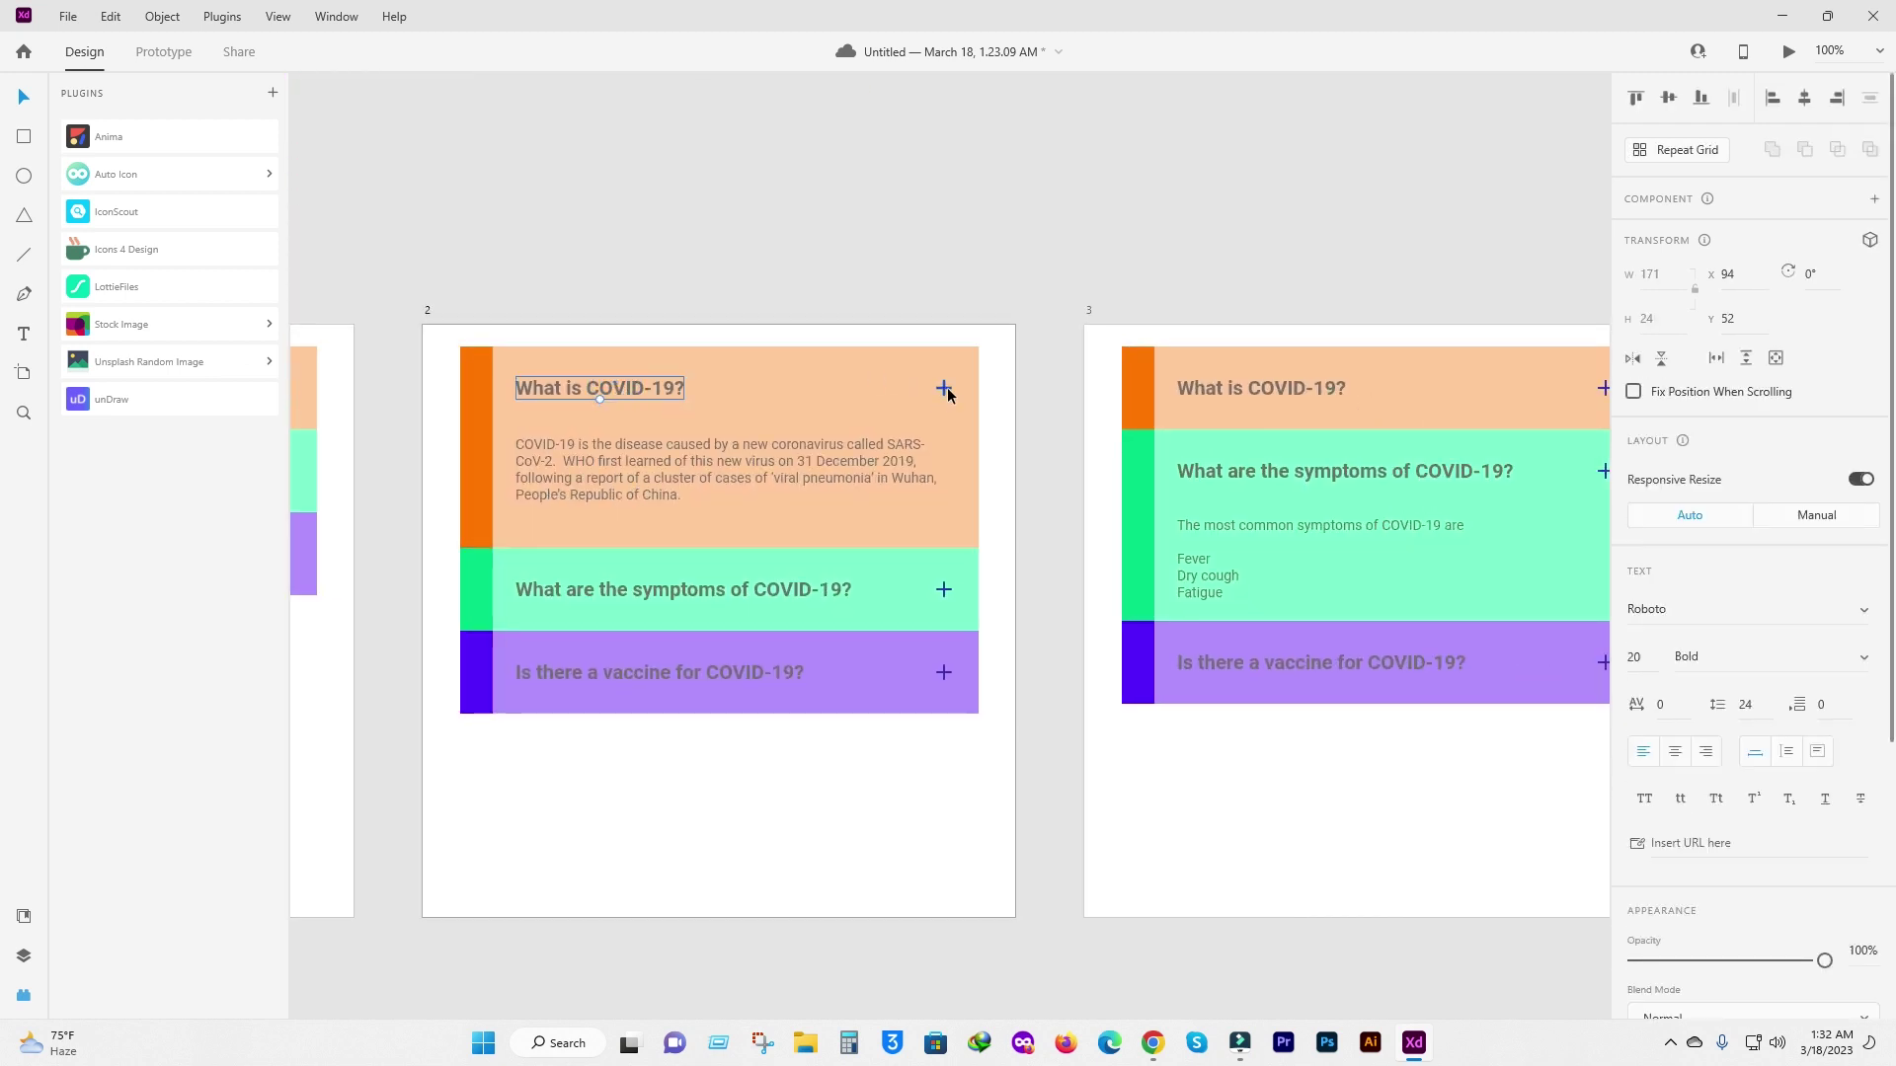
pyautogui.keyDown('shift'); pyautogui.click(944, 389); pyautogui.keyUp('shift')
pyautogui.hotkey('ctrl', 'g')
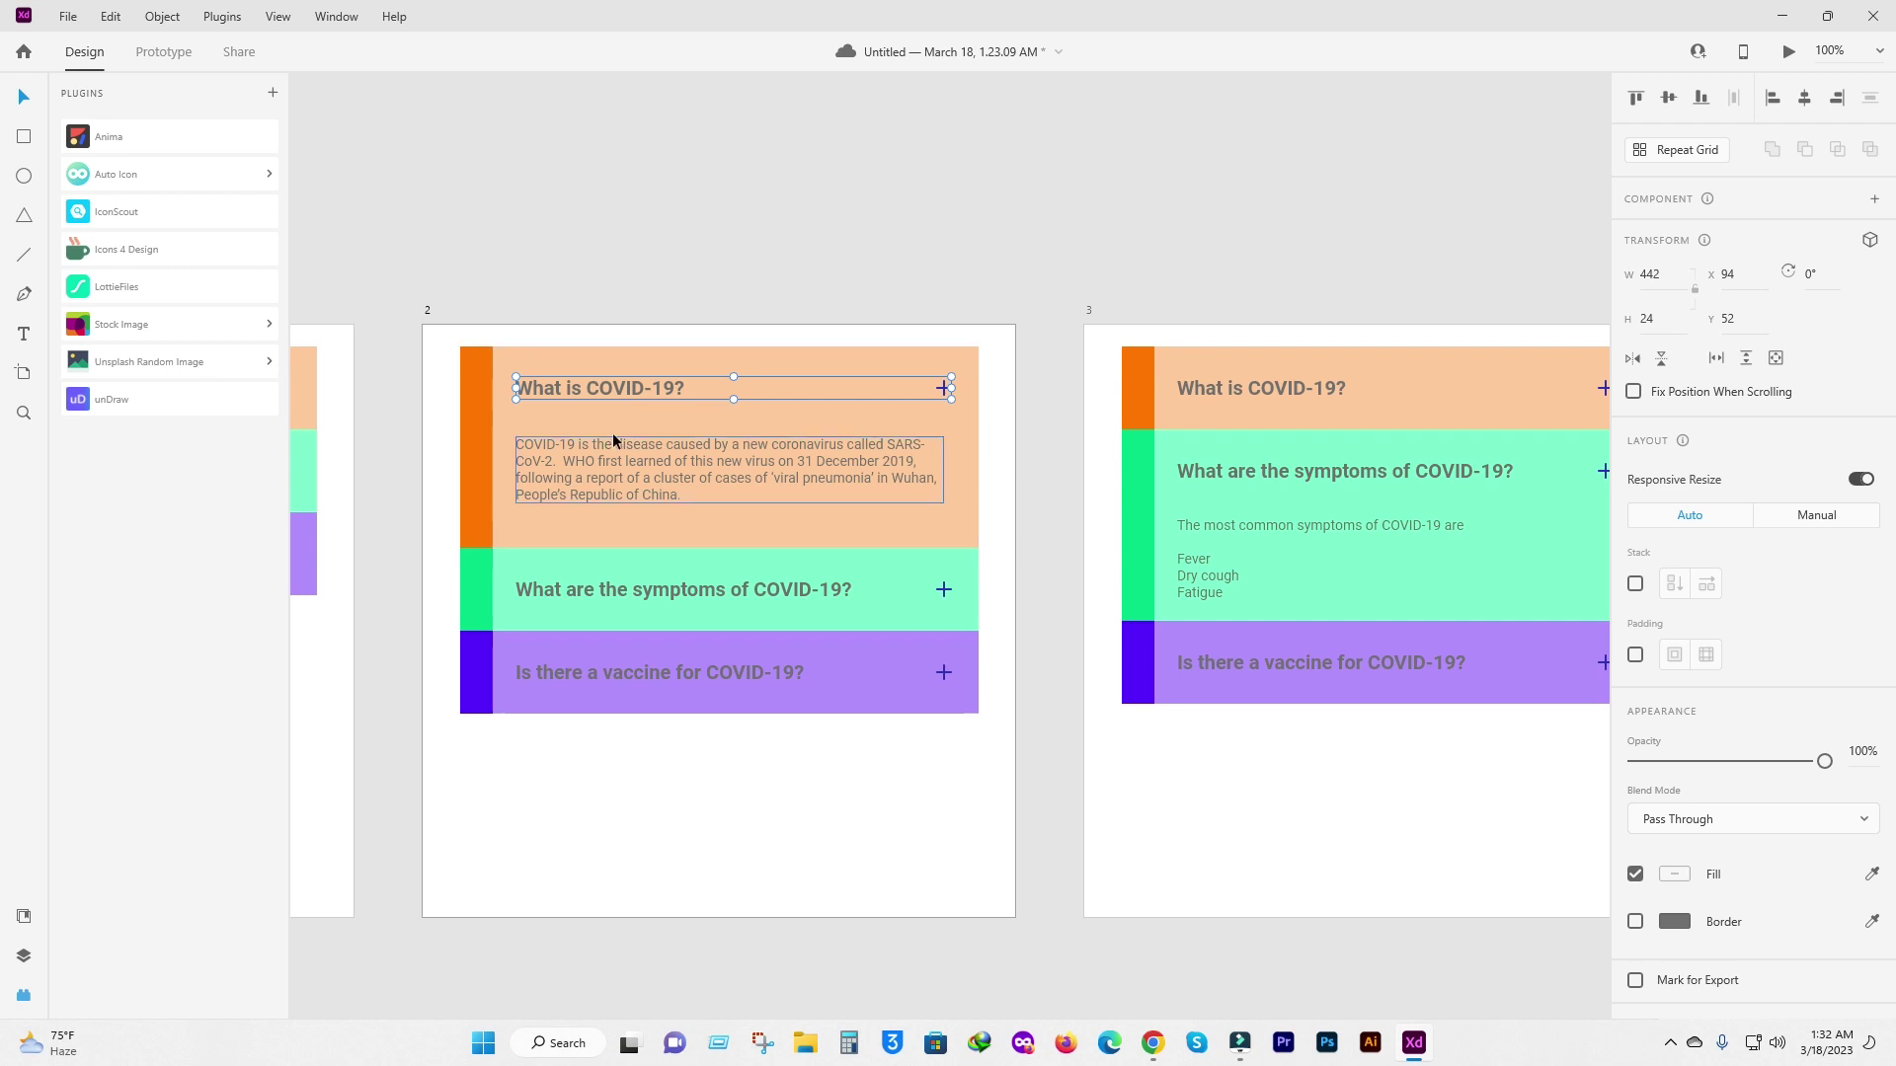
# Try selecting the symptoms and vaccine rows, undoing an accidental move of artboard 3.
pyautogui.scroll(-2, 711, 691)
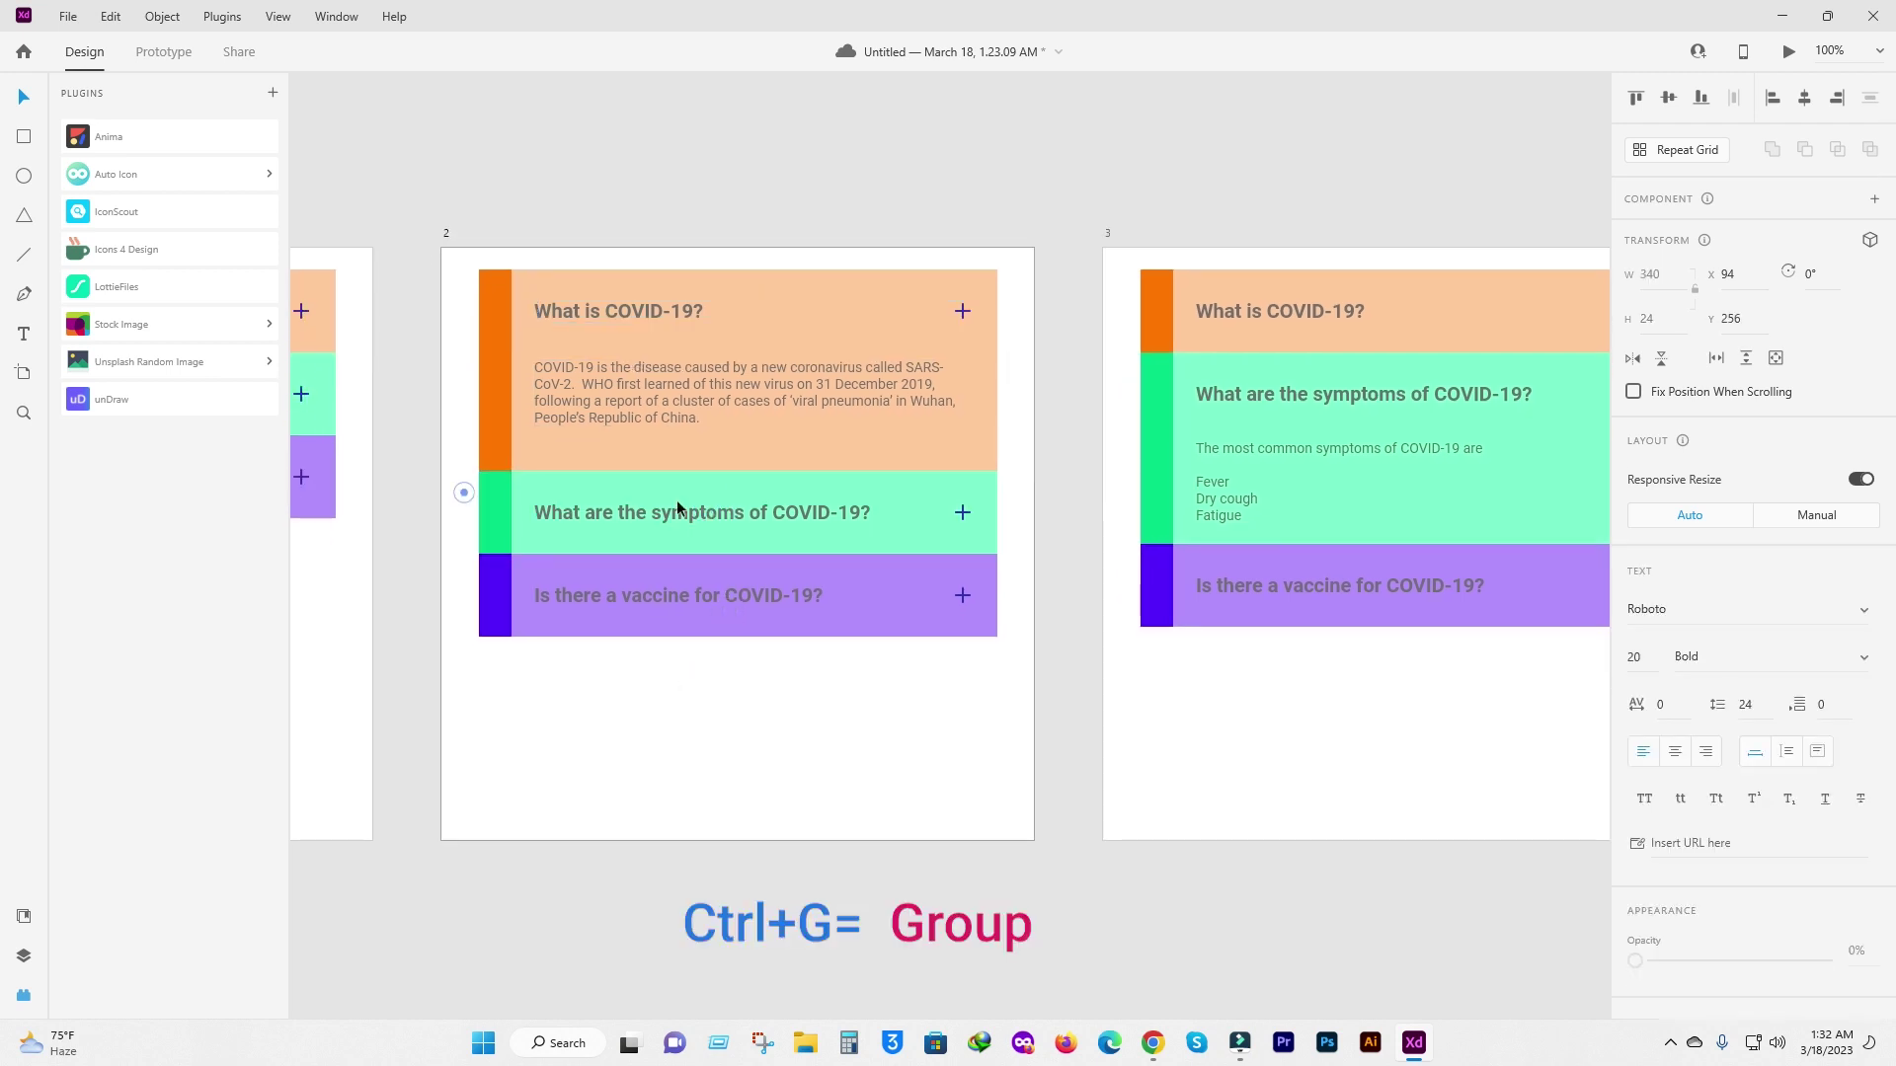
pyautogui.moveTo(466, 488); pyautogui.dragTo(991, 535)
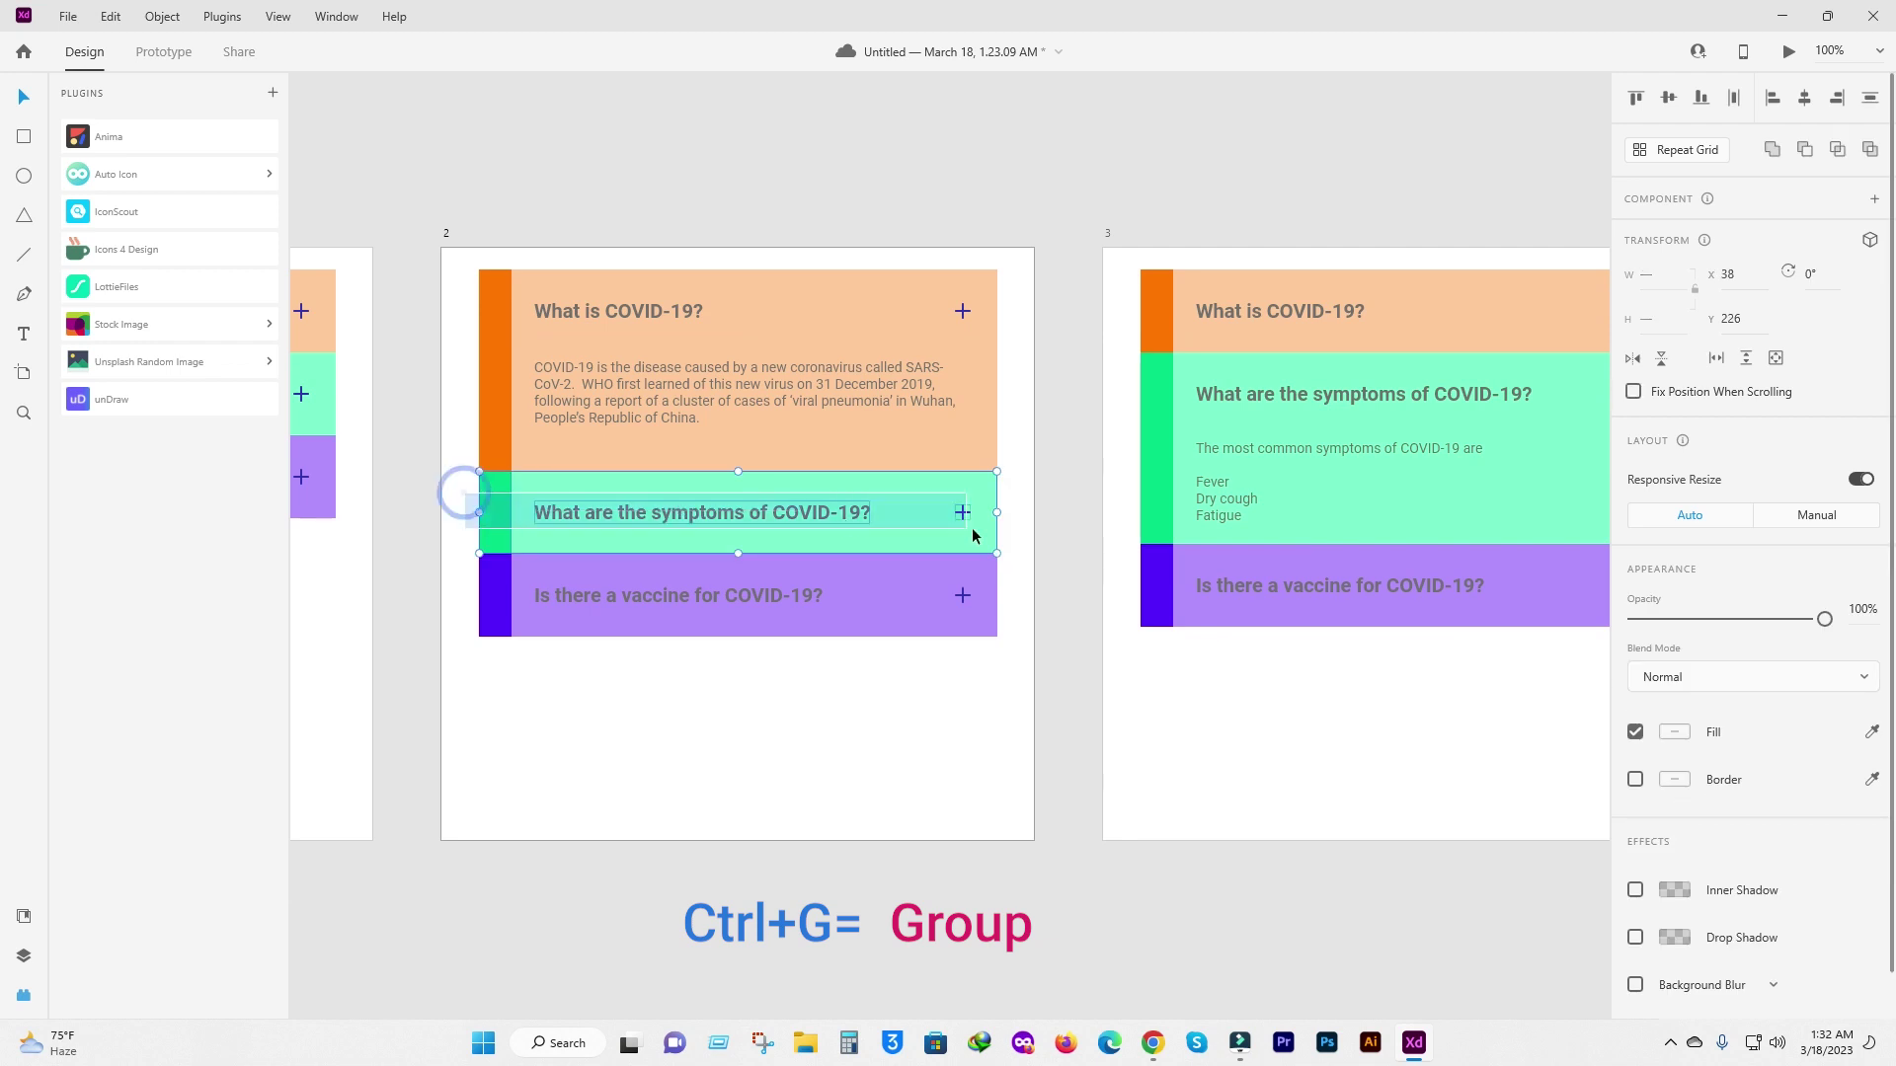
pyautogui.click(553, 654)
pyautogui.moveTo(467, 587); pyautogui.dragTo(1021, 652)
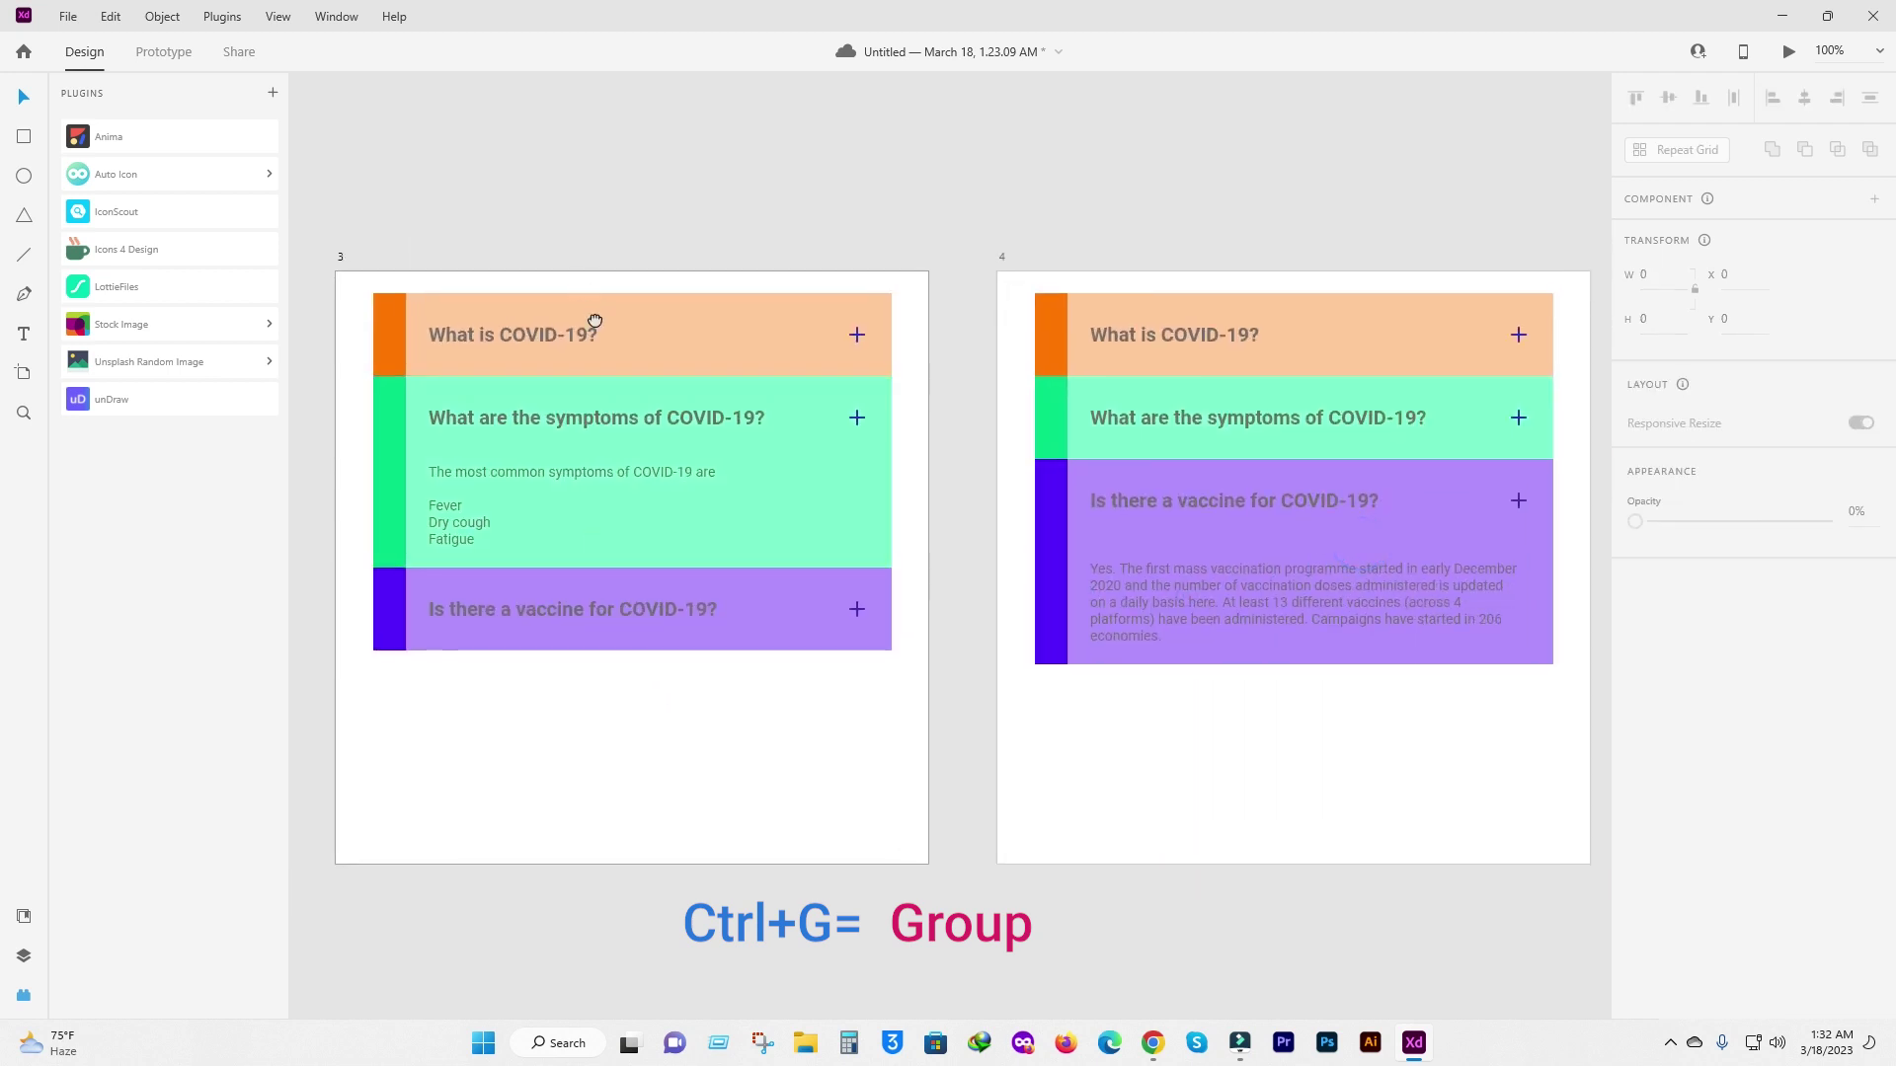
pyautogui.click(583, 288)
pyautogui.click(553, 447)
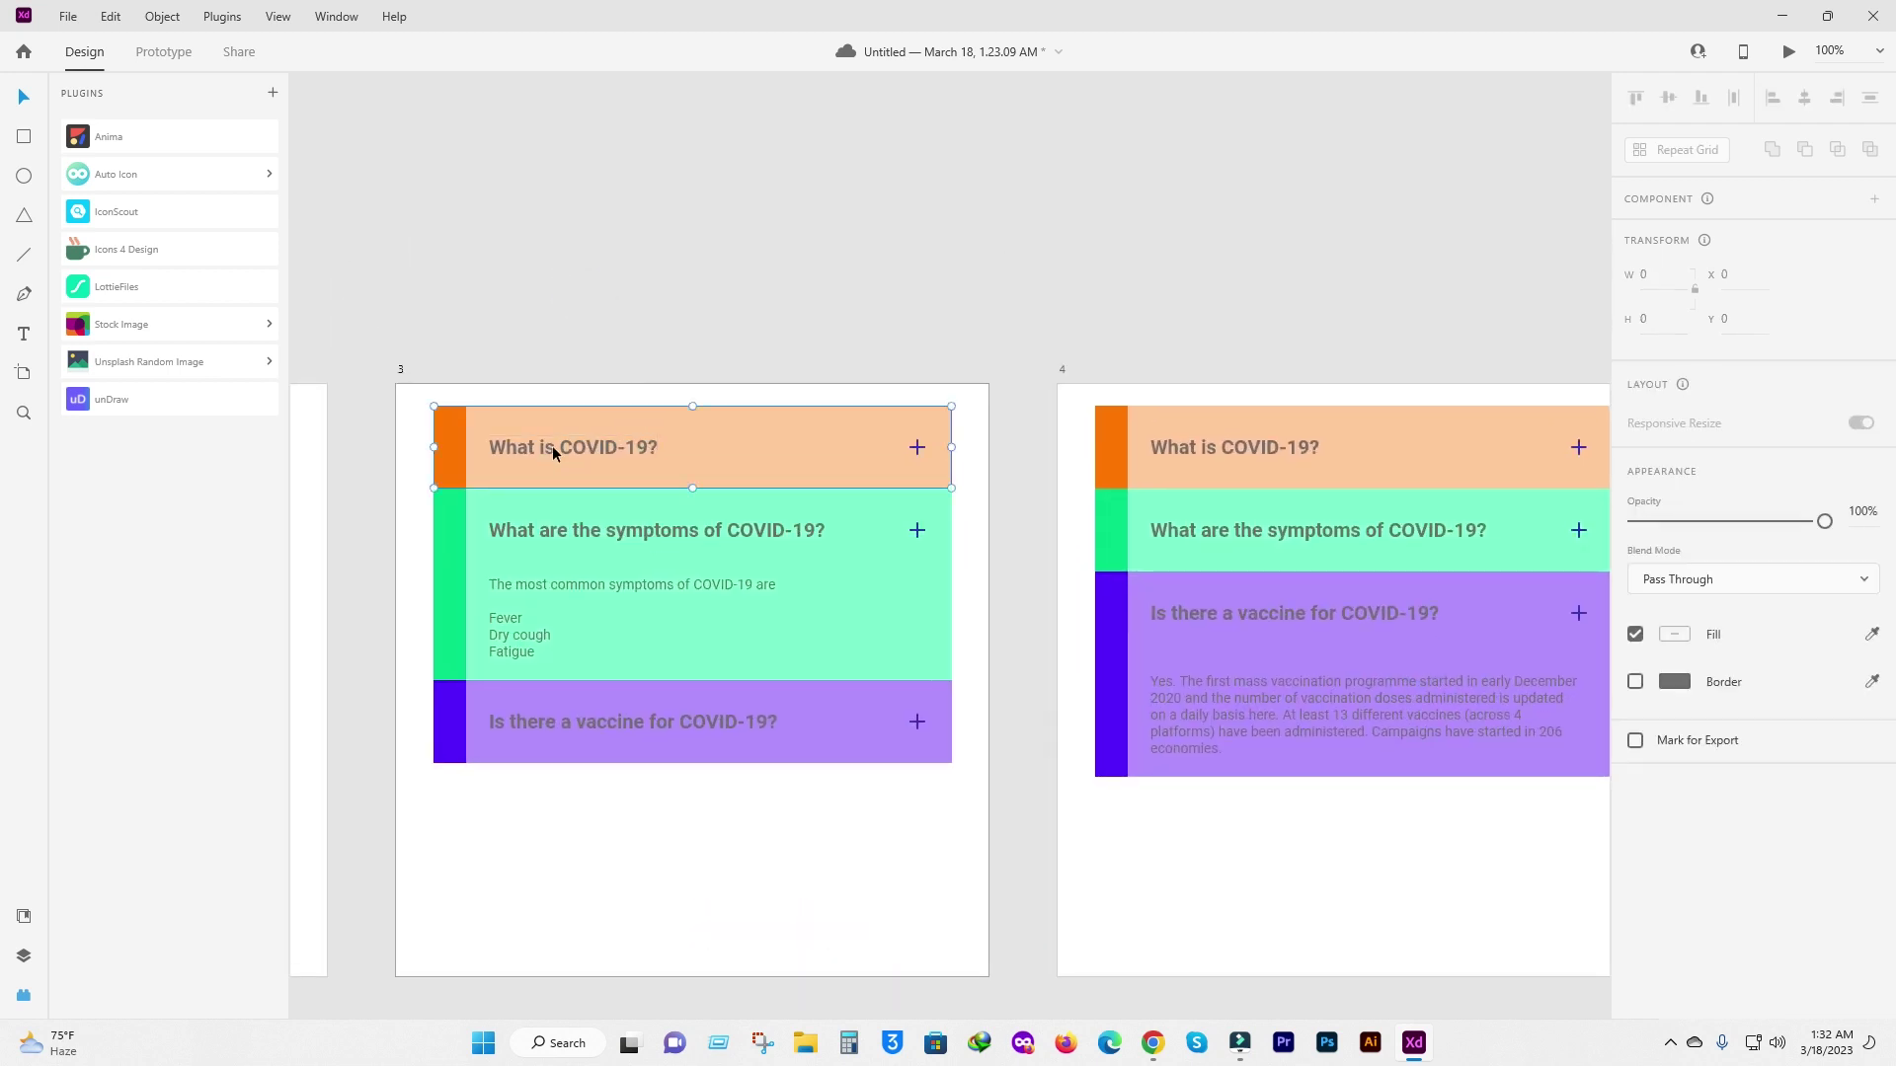
pyautogui.moveTo(411, 417); pyautogui.dragTo(743, 484)
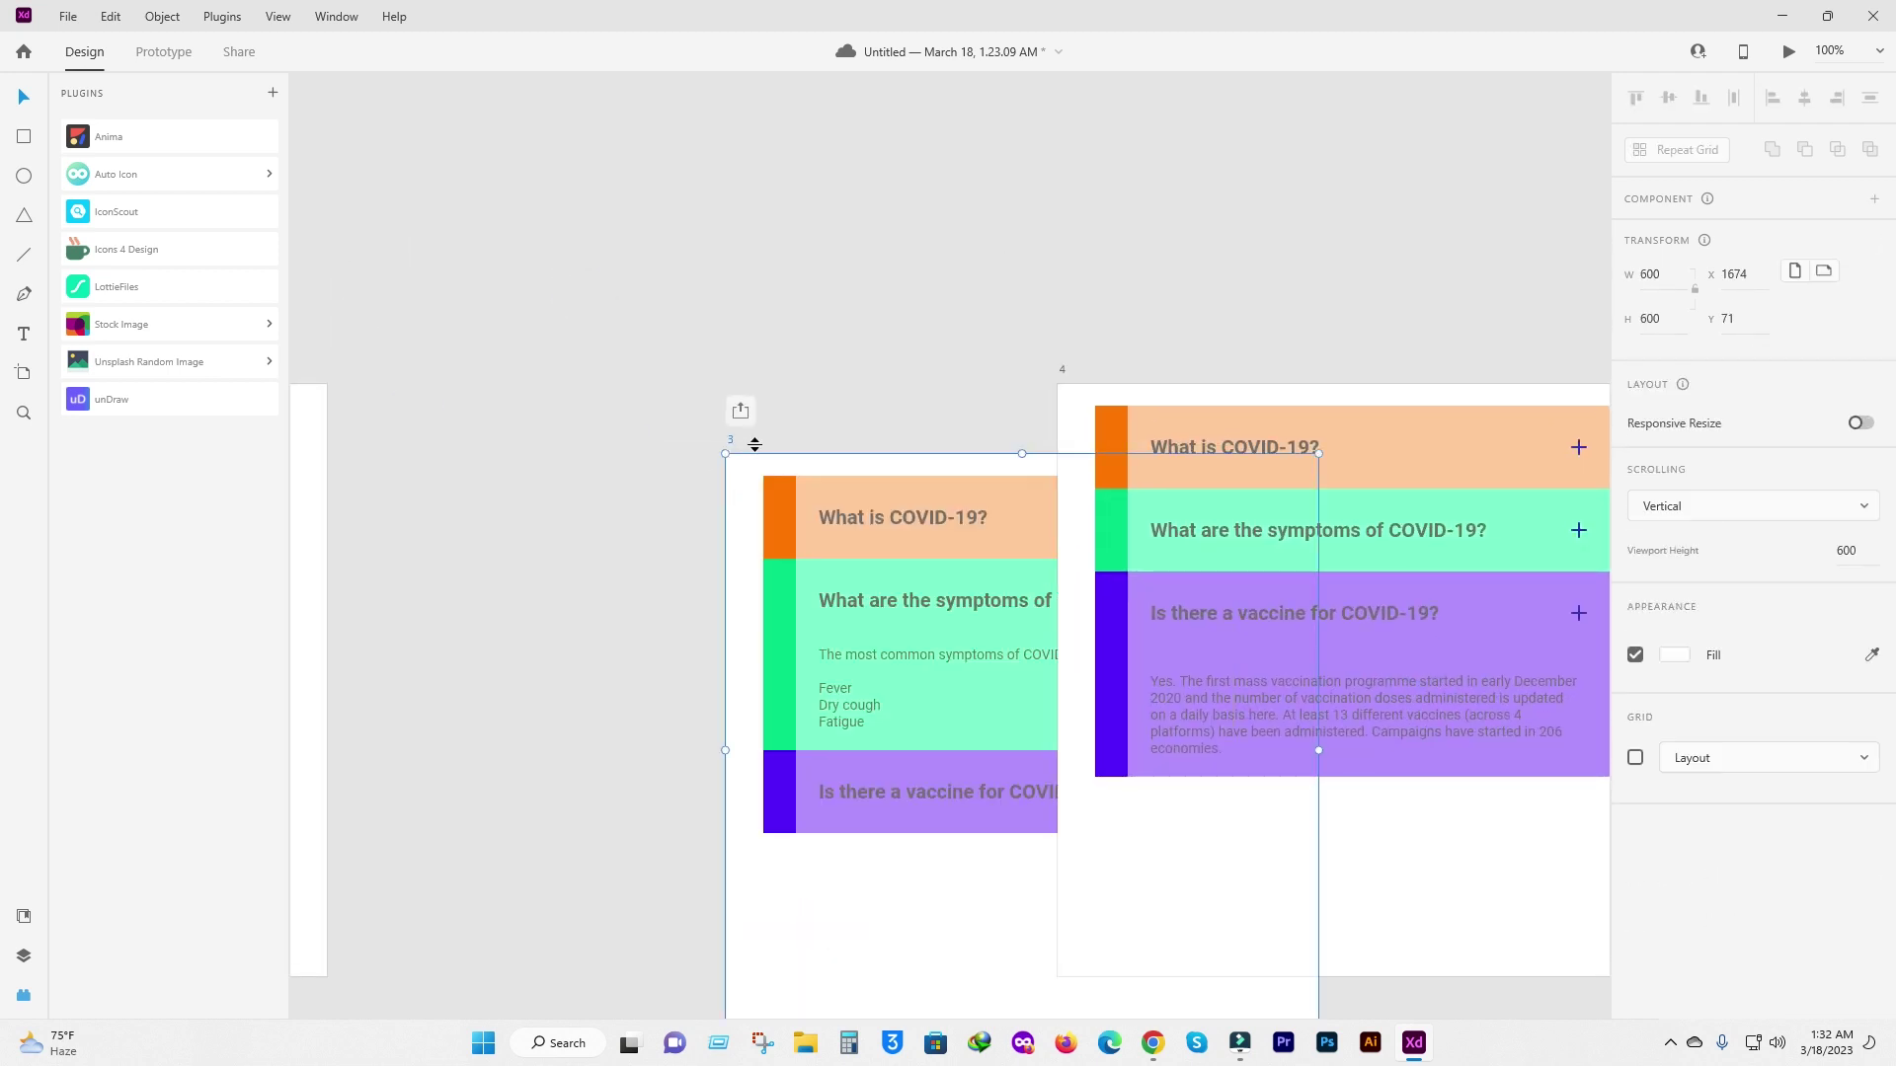
pyautogui.hotkey('ctrl', 'z')
pyautogui.click(518, 358)
pyautogui.click(417, 406)
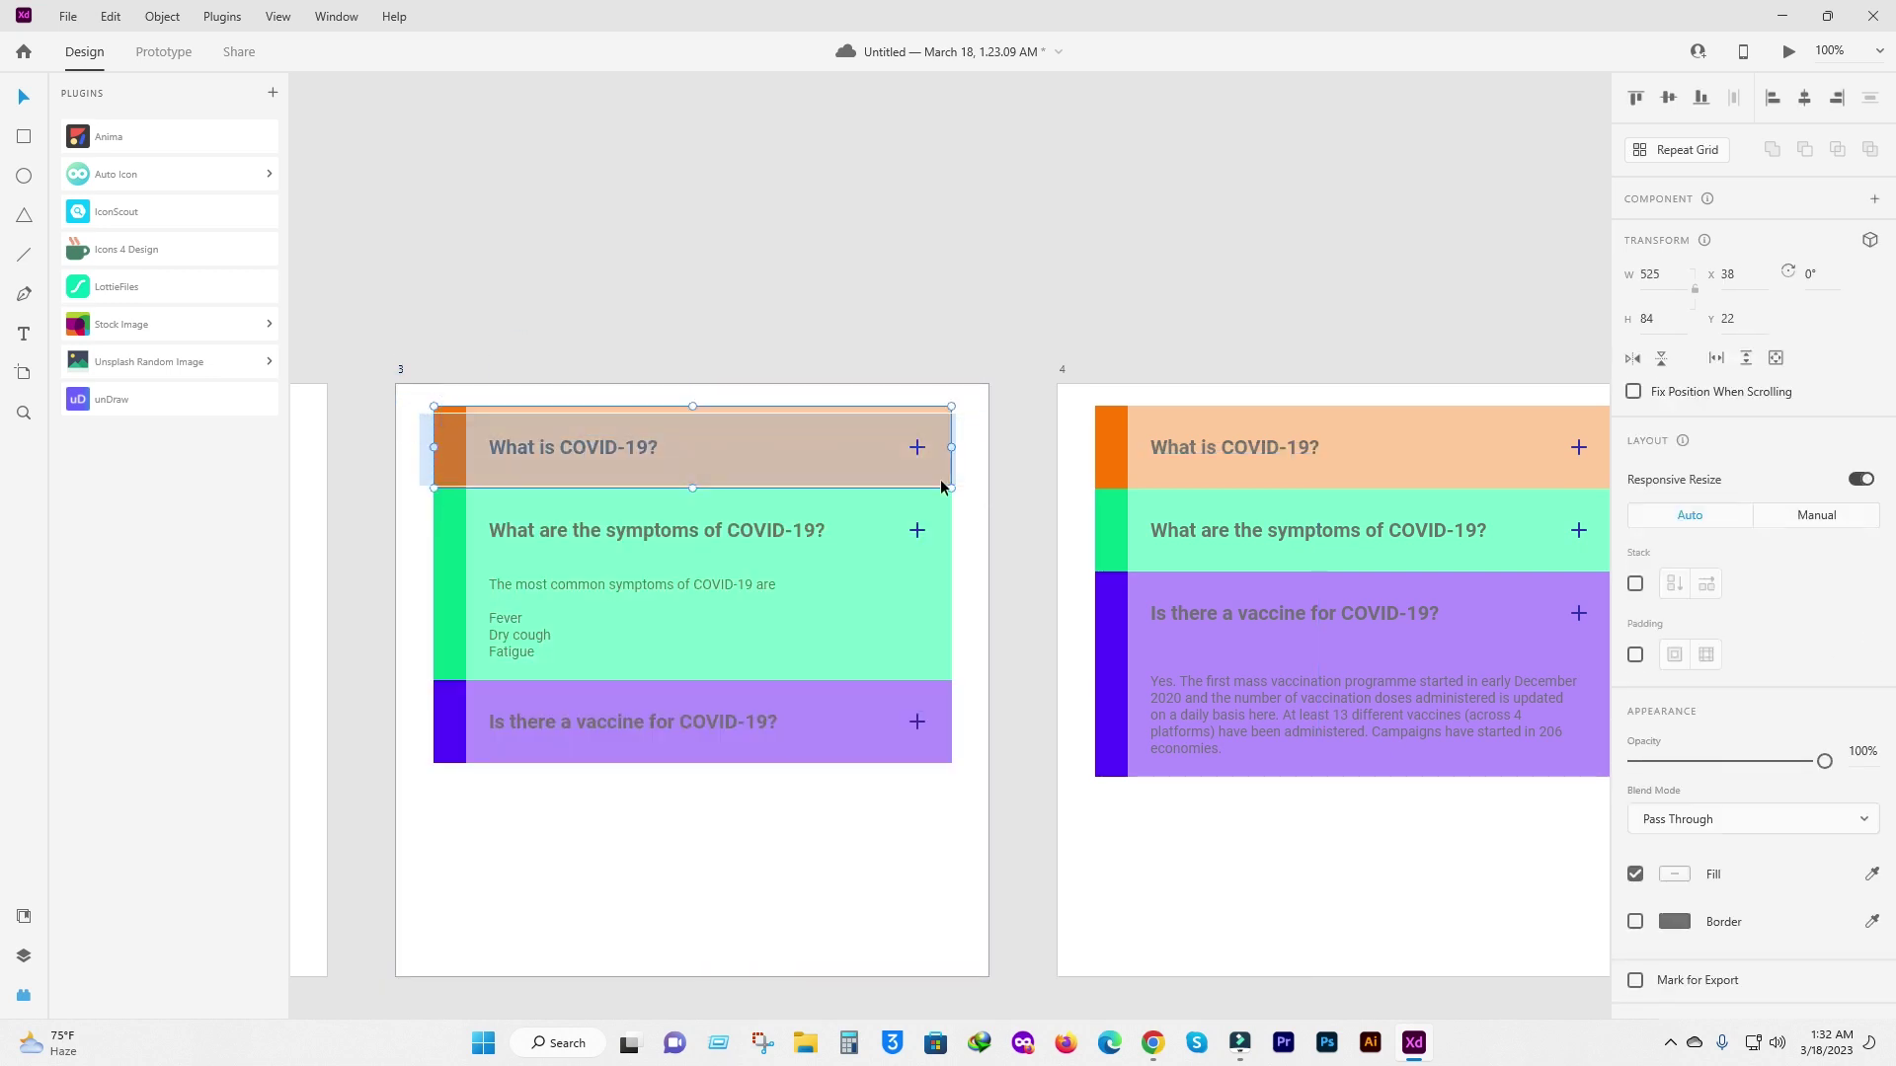
# Group artboard 3's symptoms heading with its plus sign.
pyautogui.moveTo(417, 407); pyautogui.dragTo(987, 498)
pyautogui.rightClick(708, 454)
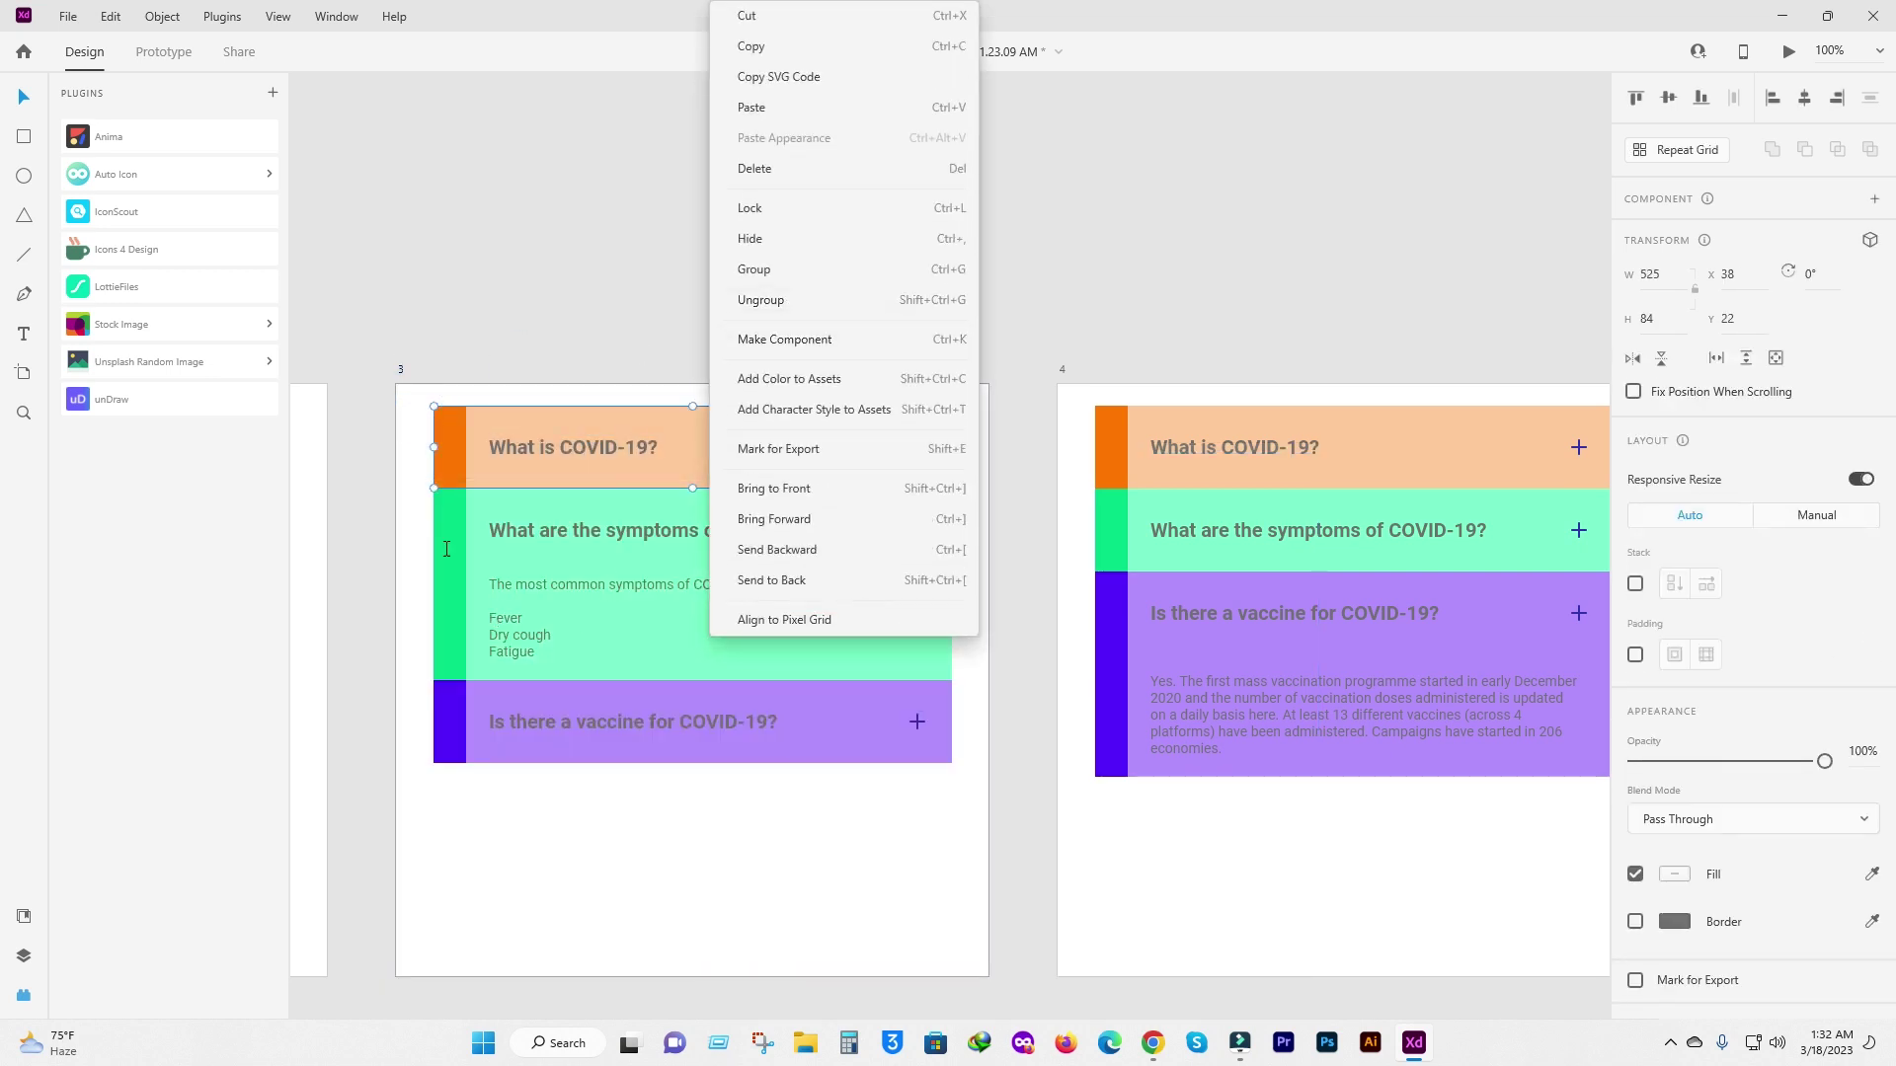
pyautogui.press('Escape')
pyautogui.click(407, 521)
pyautogui.doubleClick(559, 534)
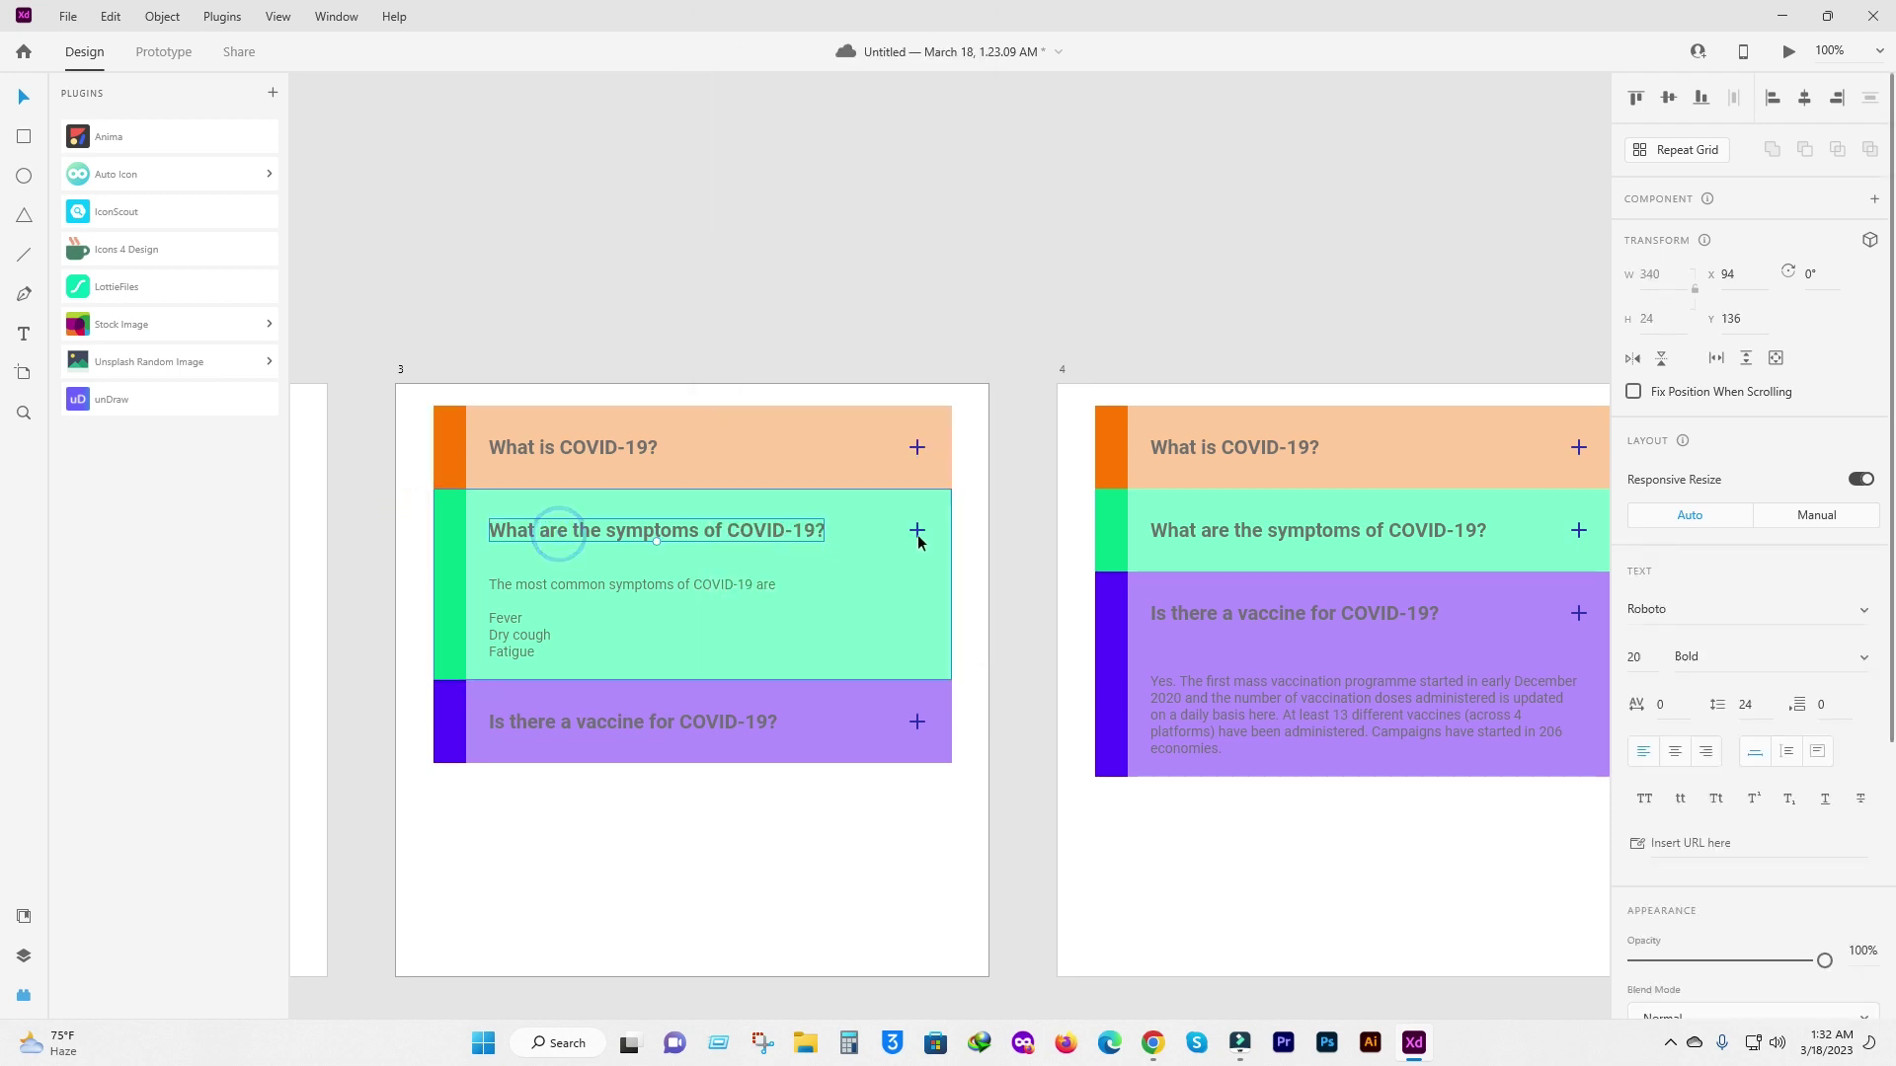
pyautogui.keyDown('shift'); pyautogui.click(917, 532); pyautogui.keyUp('shift')
pyautogui.hotkey('ctrl', 'g')
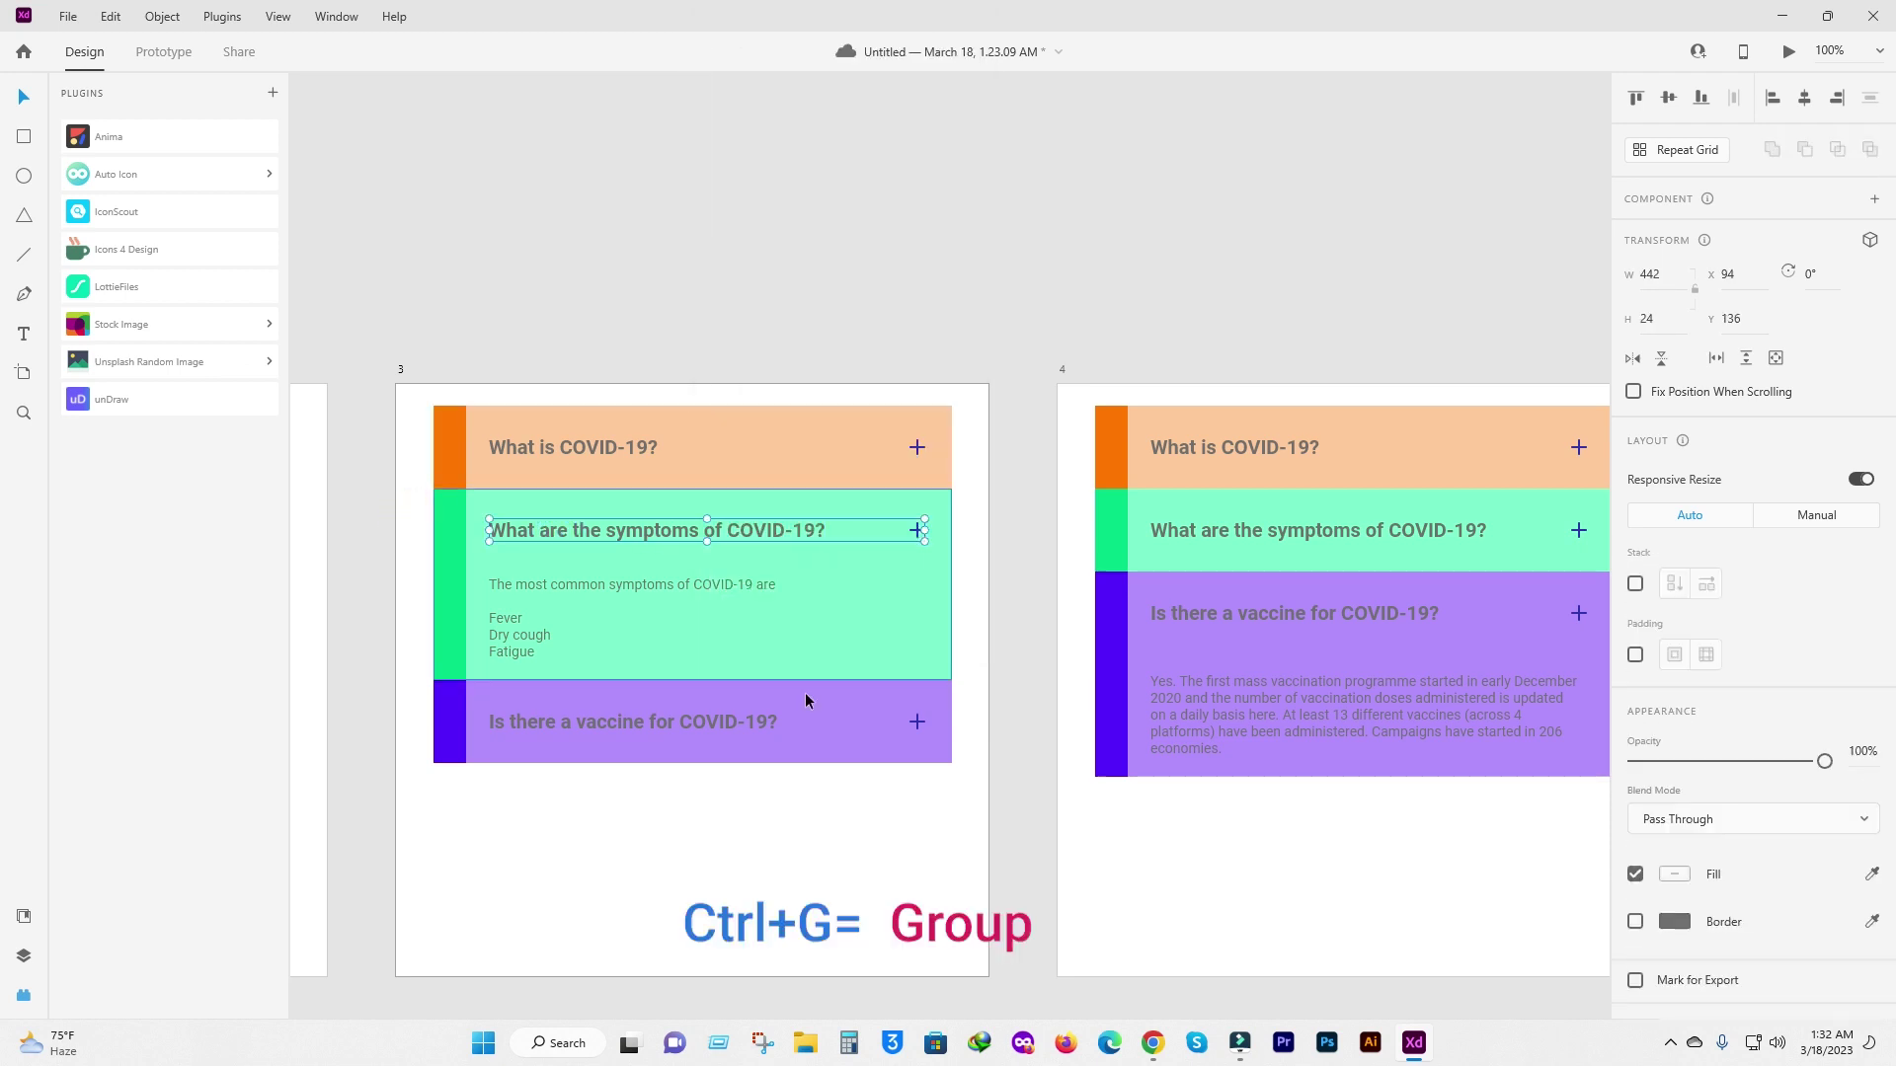
# Group artboard 4's symptoms heading with its plus sign.
pyautogui.scroll(-2, 679, 891)
pyautogui.click(678, 856)
pyautogui.moveTo(411, 644); pyautogui.dragTo(790, 748)
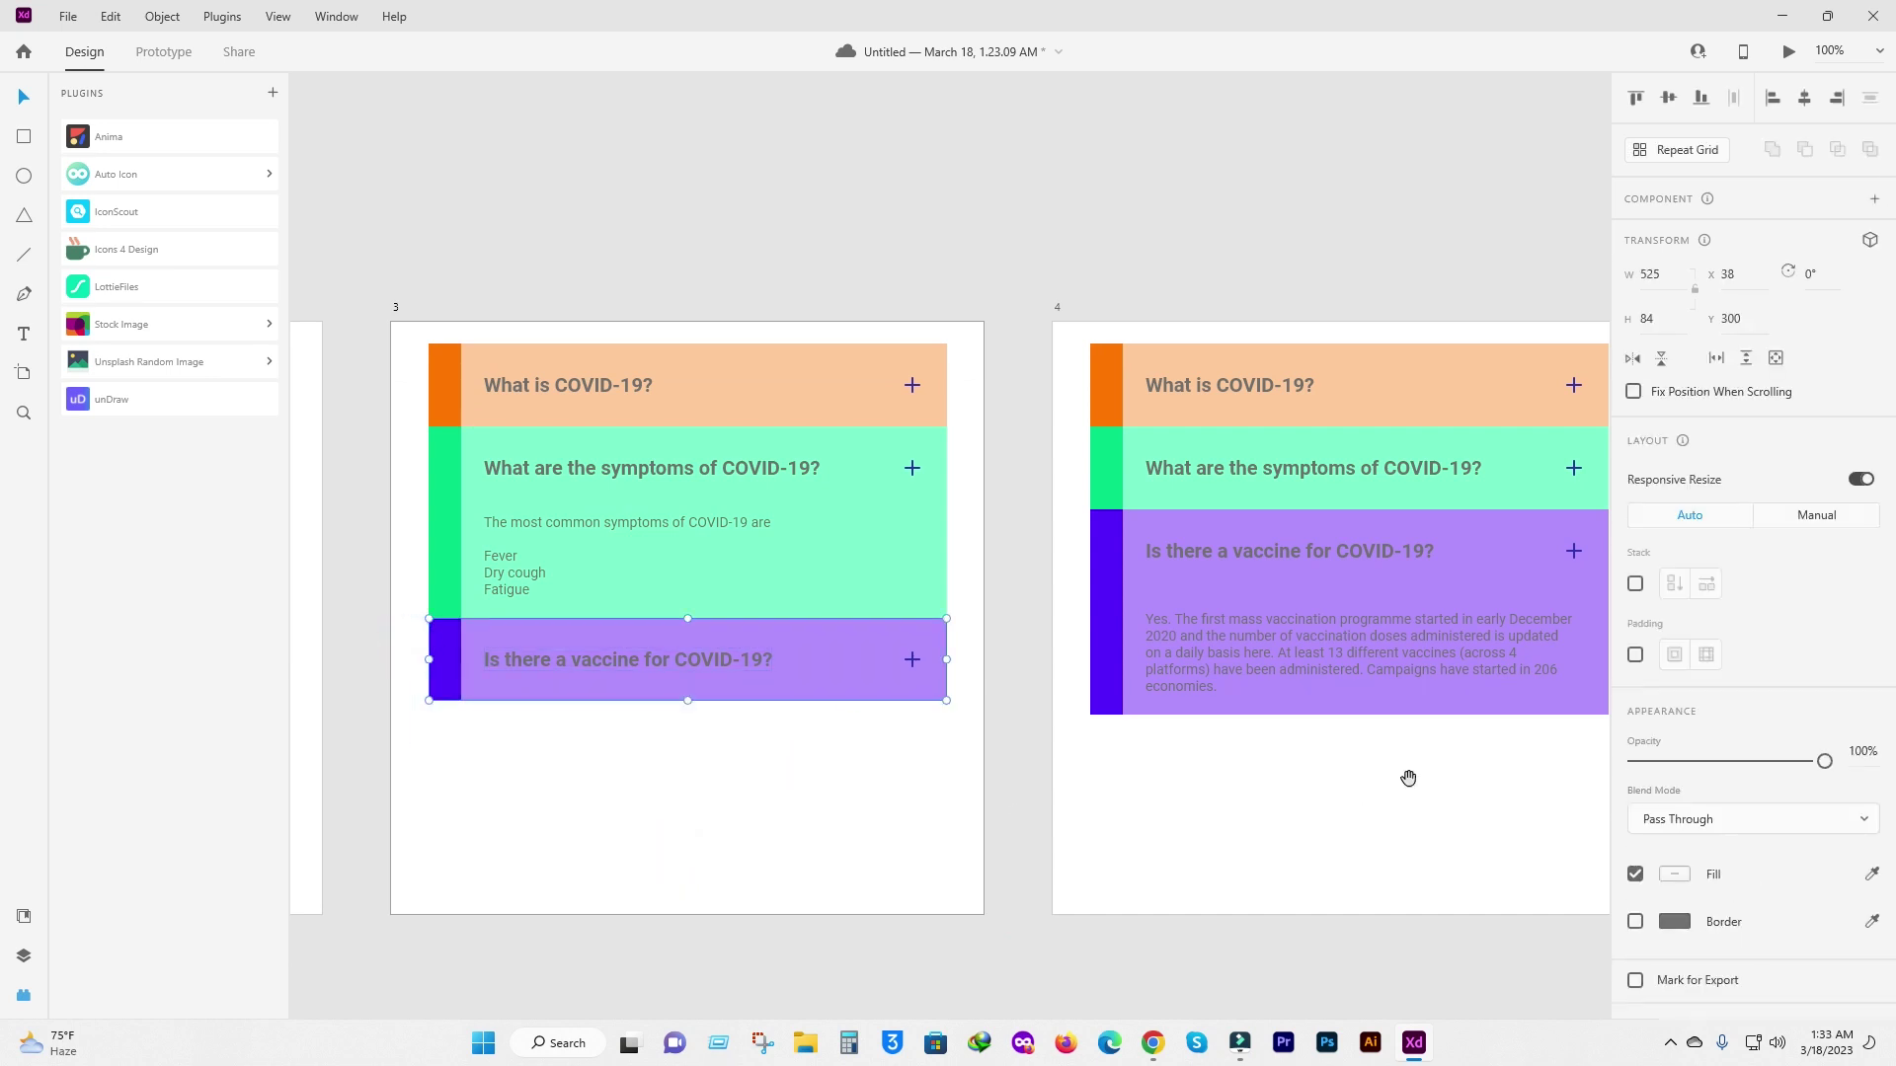
pyautogui.moveTo(1400, 797); pyautogui.dragTo(804, 788)
pyautogui.click(594, 382)
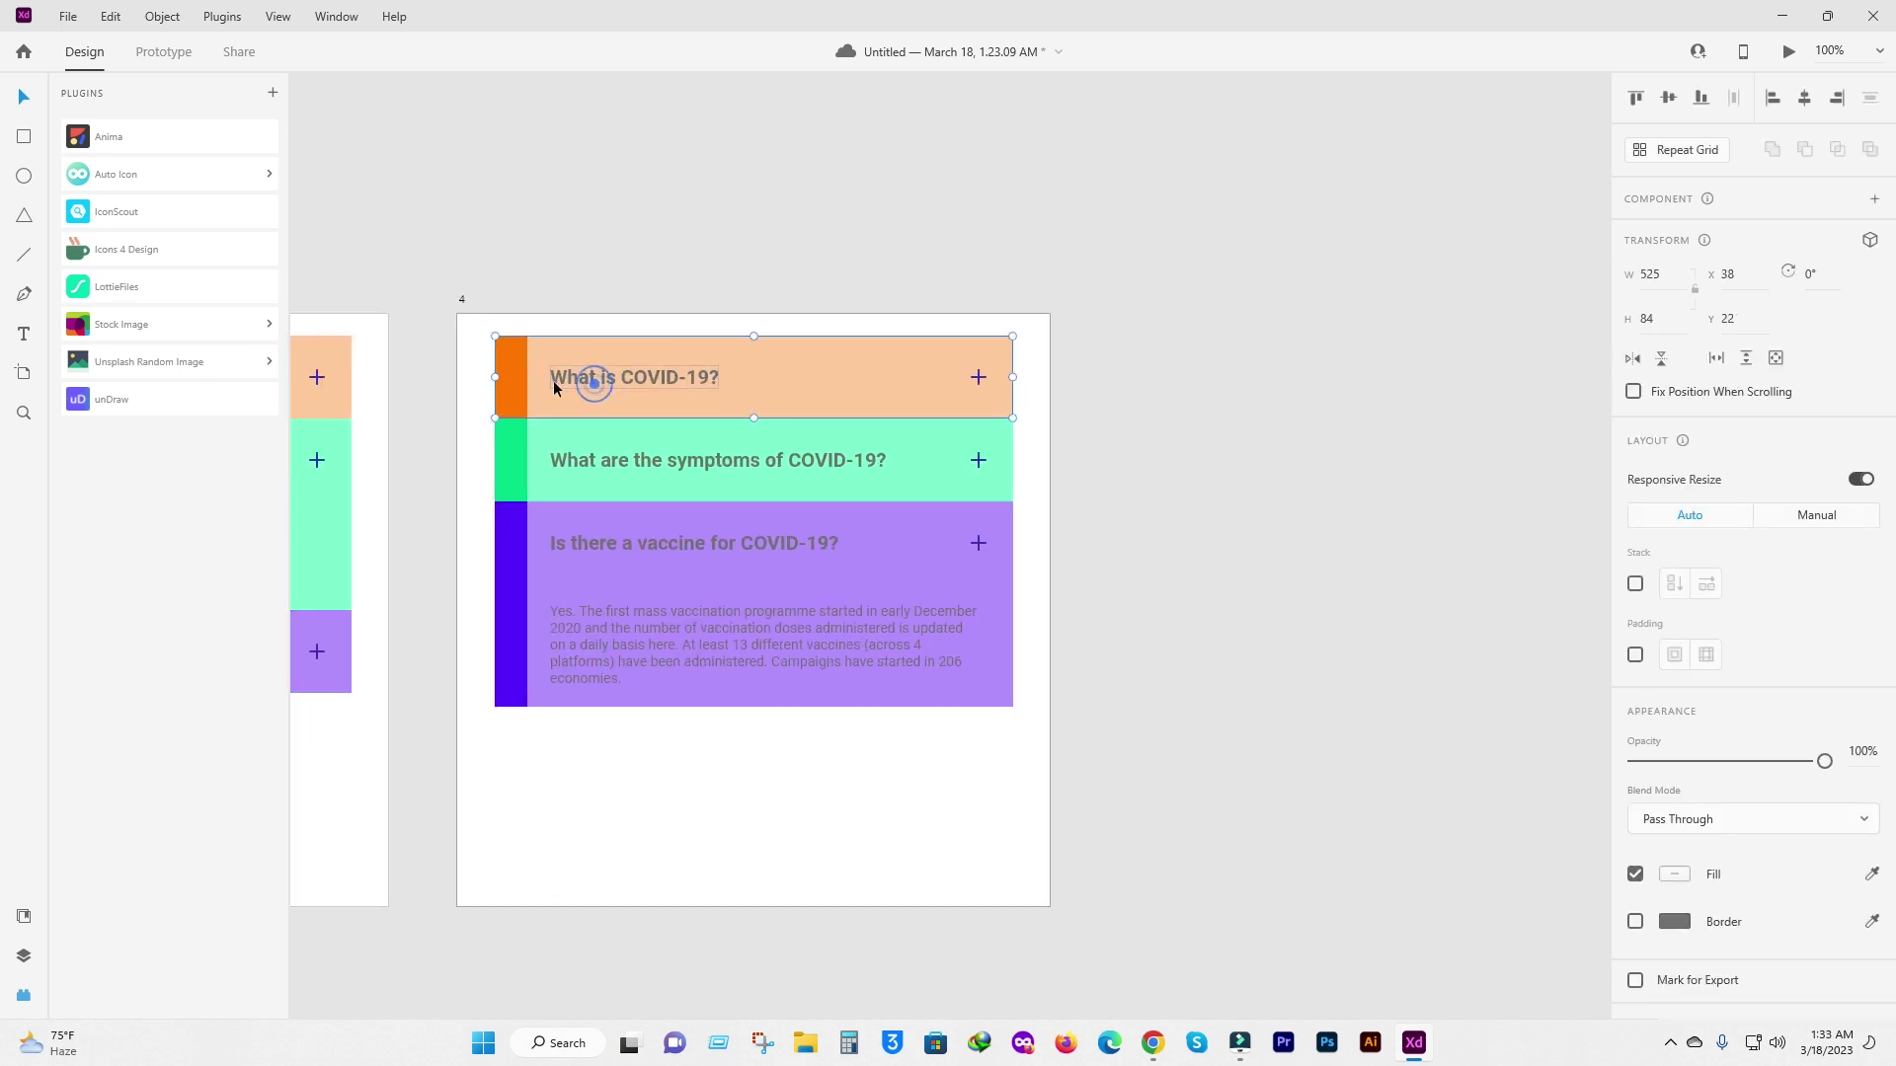
pyautogui.doubleClick(587, 458)
pyautogui.click(482, 450)
pyautogui.moveTo(483, 449); pyautogui.dragTo(986, 481)
pyautogui.hotkey('ctrl', 'g')
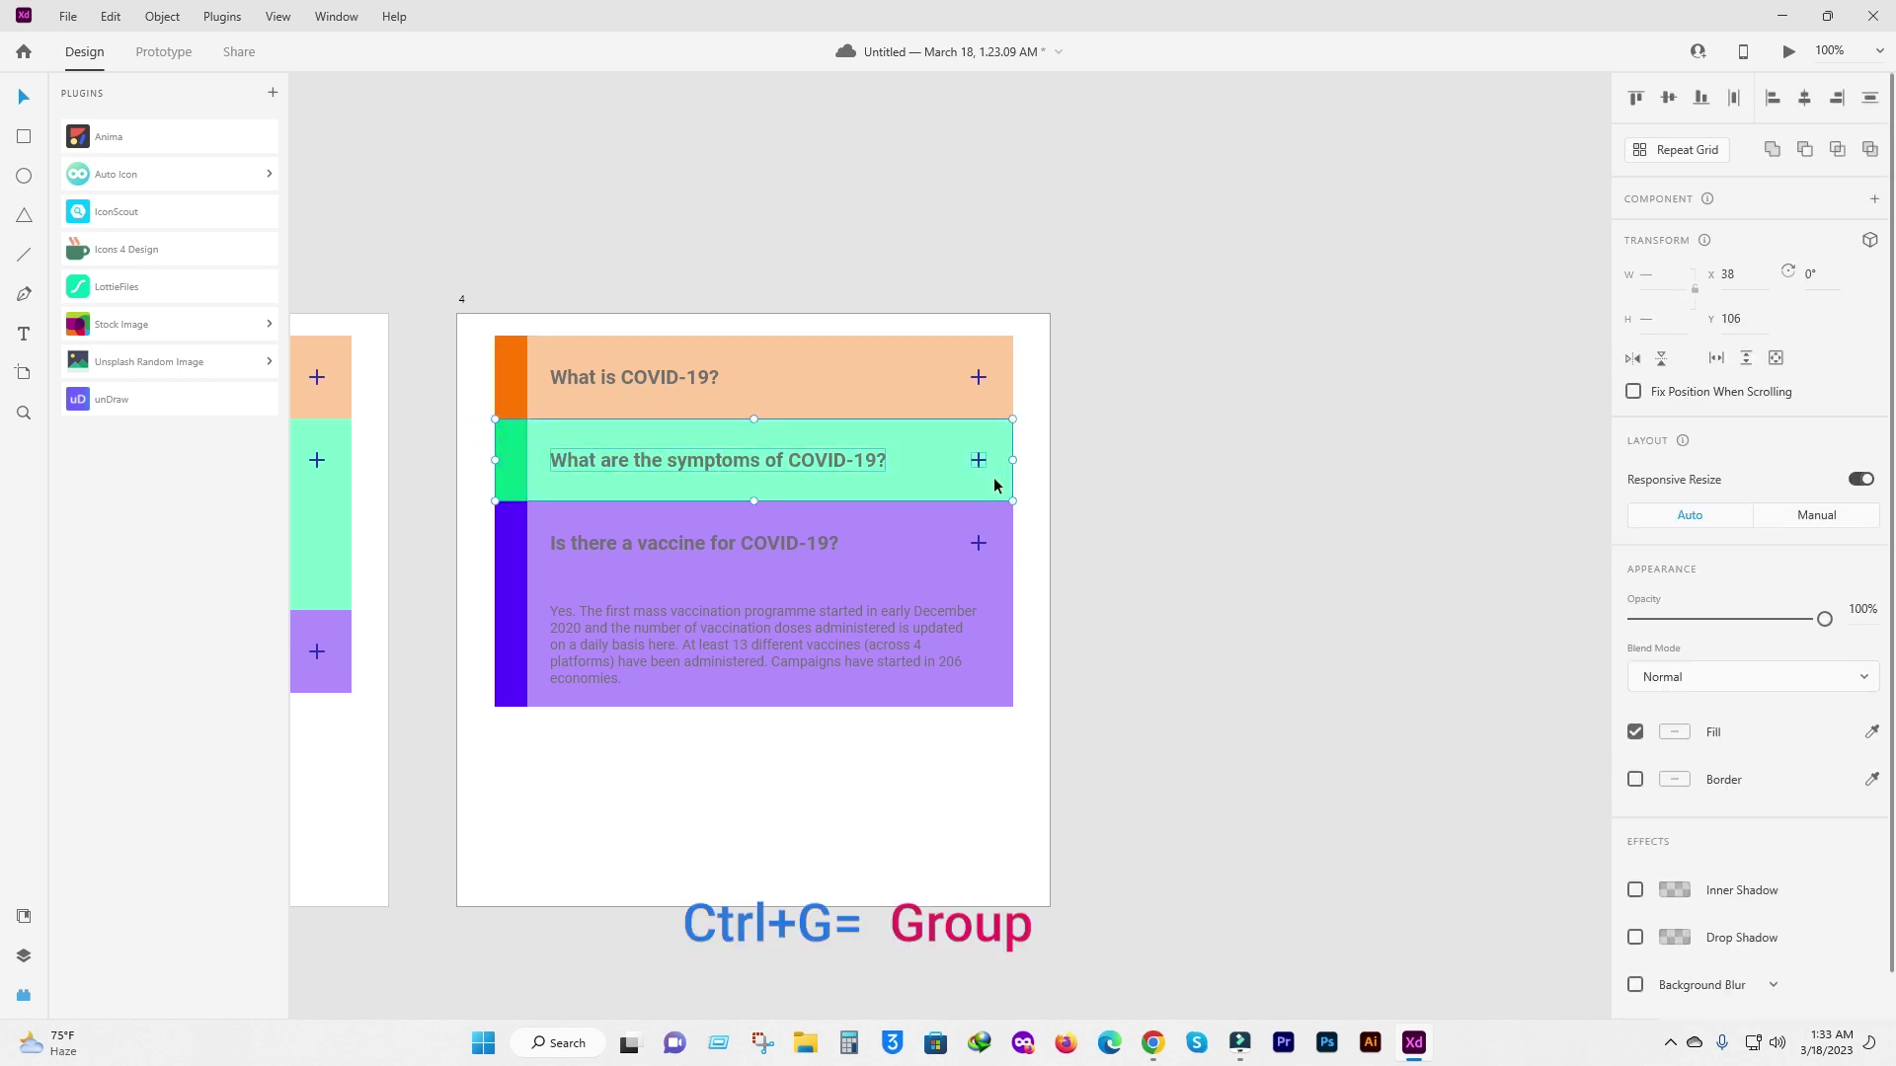
# Select artboard 4's vaccine heading and plus sign, then clear the selection.
pyautogui.click(618, 743)
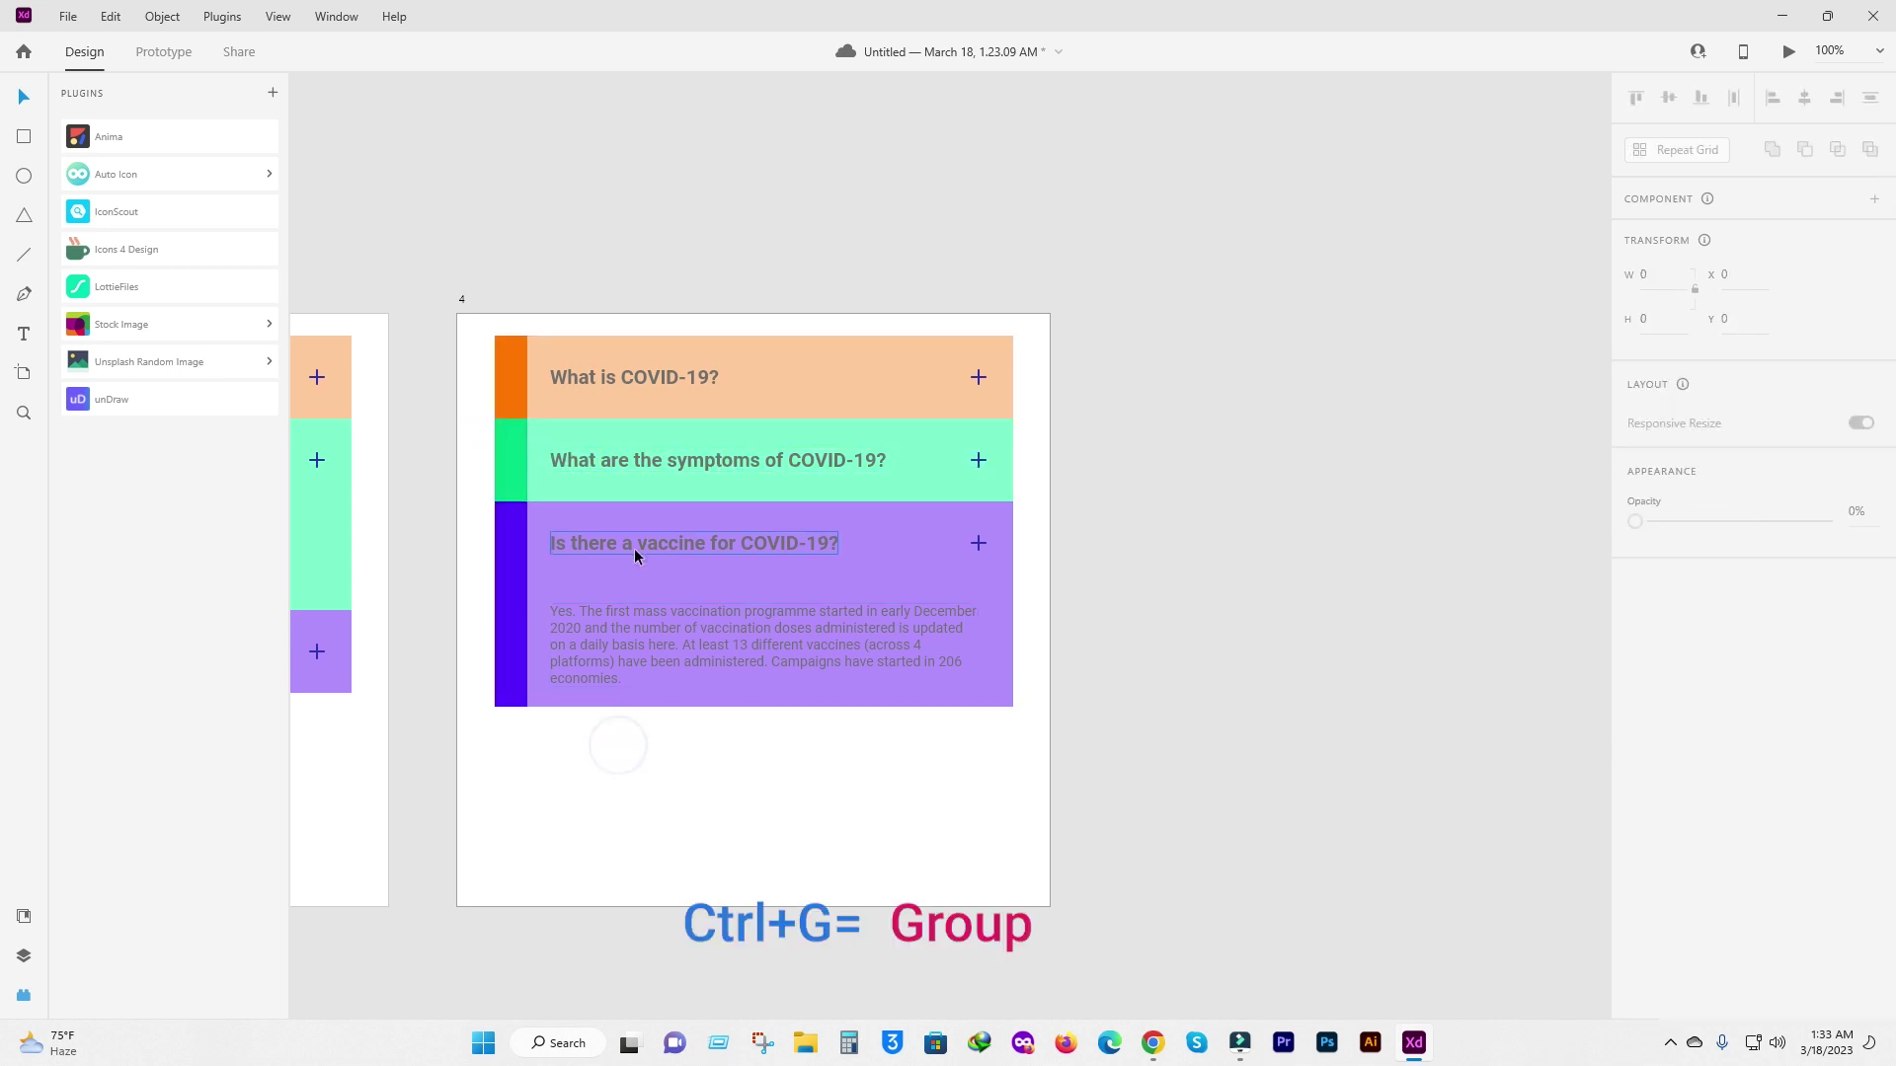
pyautogui.click(634, 548)
pyautogui.keyDown('shift'); pyautogui.click(979, 543); pyautogui.keyUp('shift')
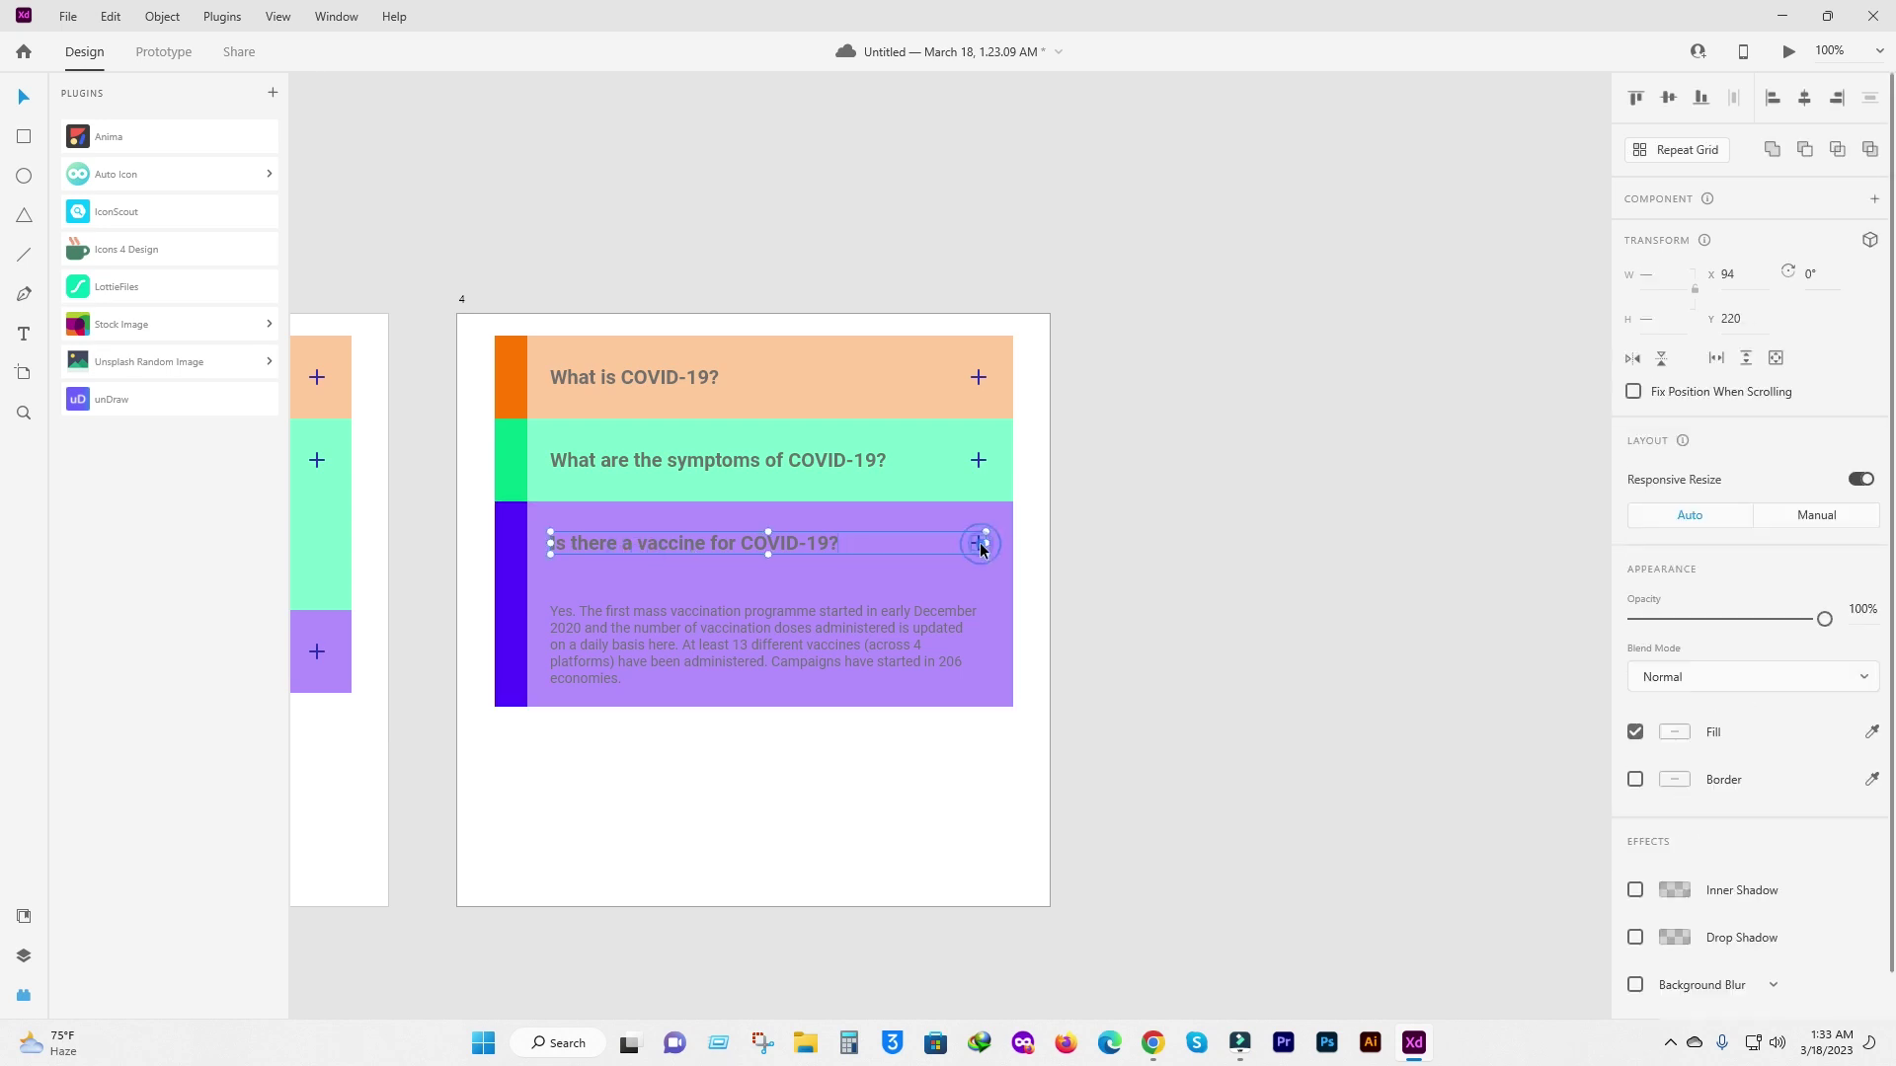
pyautogui.click(862, 792)
pyautogui.moveTo(725, 526); pyautogui.dragTo(1119, 470)
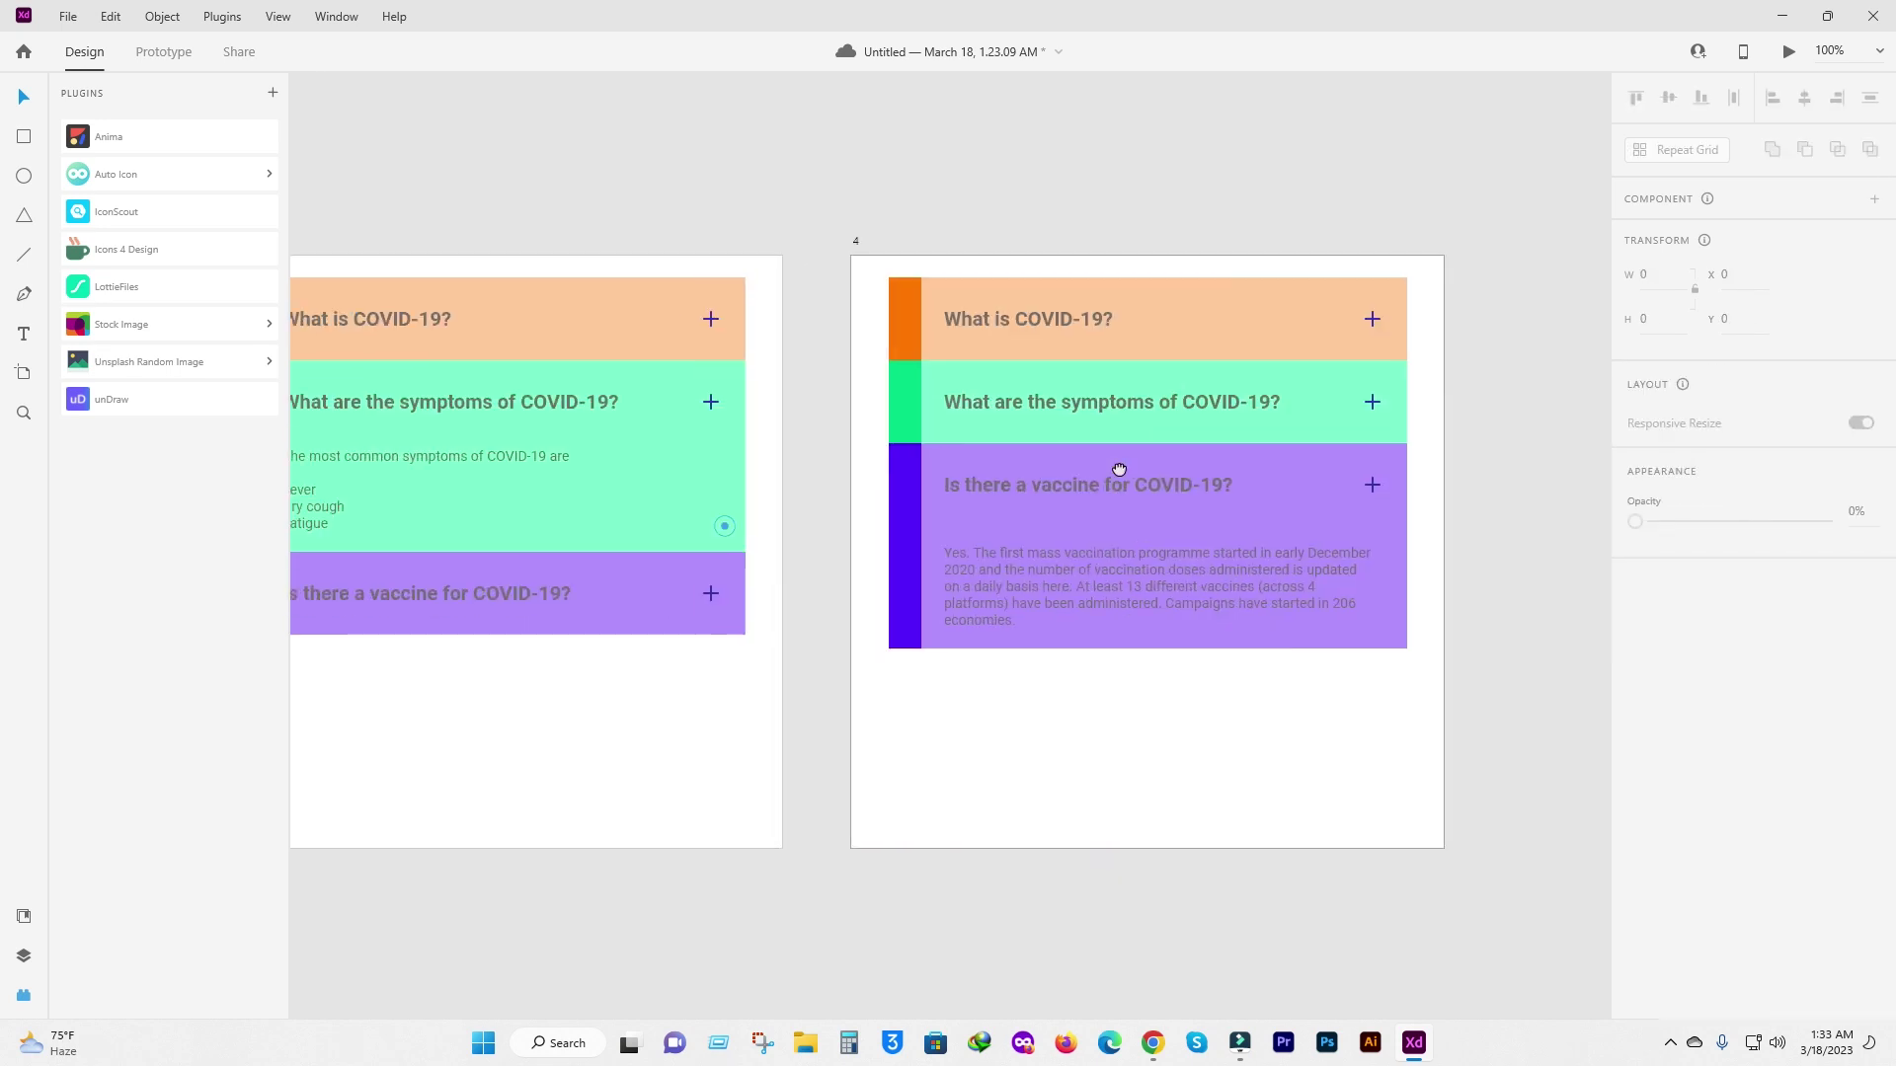
pyautogui.scroll(-5, 984, 483)
# In Prototype mode, link artboard 1's What is COVID-19? row to artboard 2.
pyautogui.hscroll(-5, 678, 440)
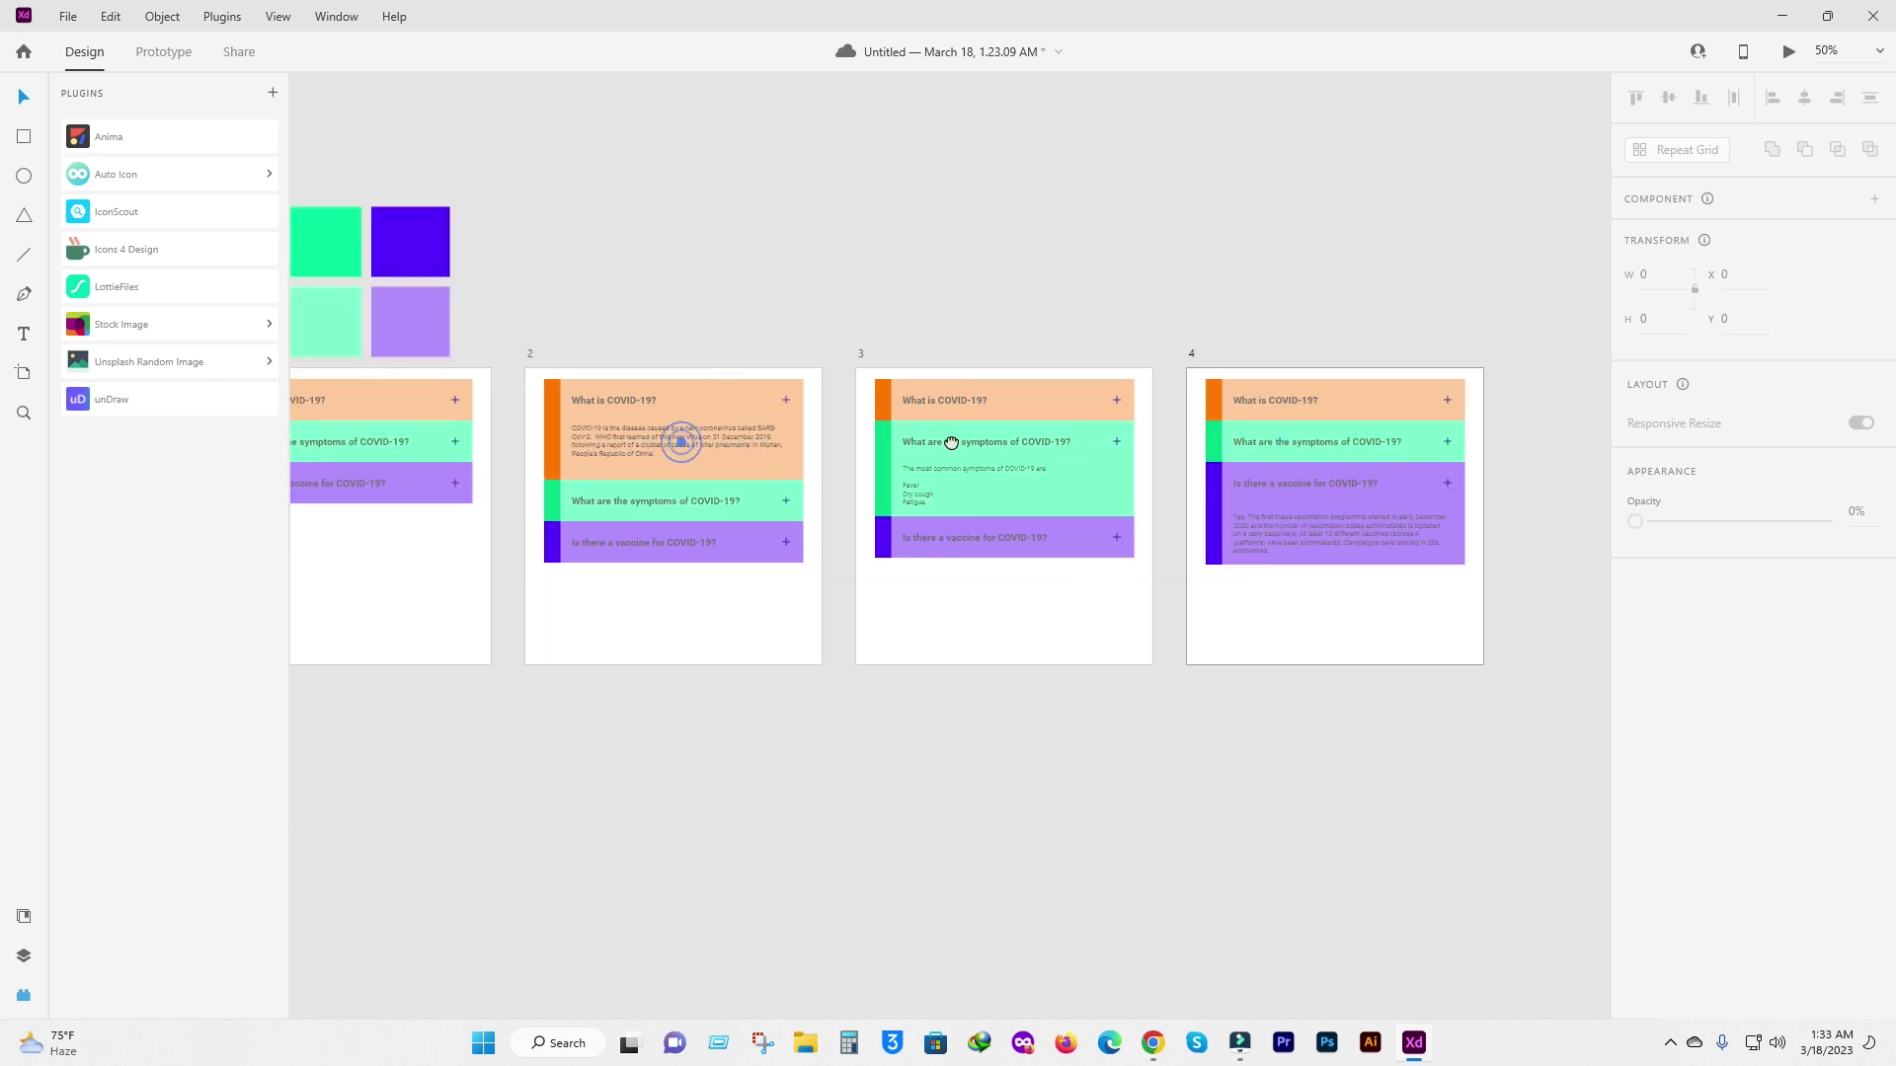
pyautogui.moveTo(520, 465); pyautogui.dragTo(943, 478)
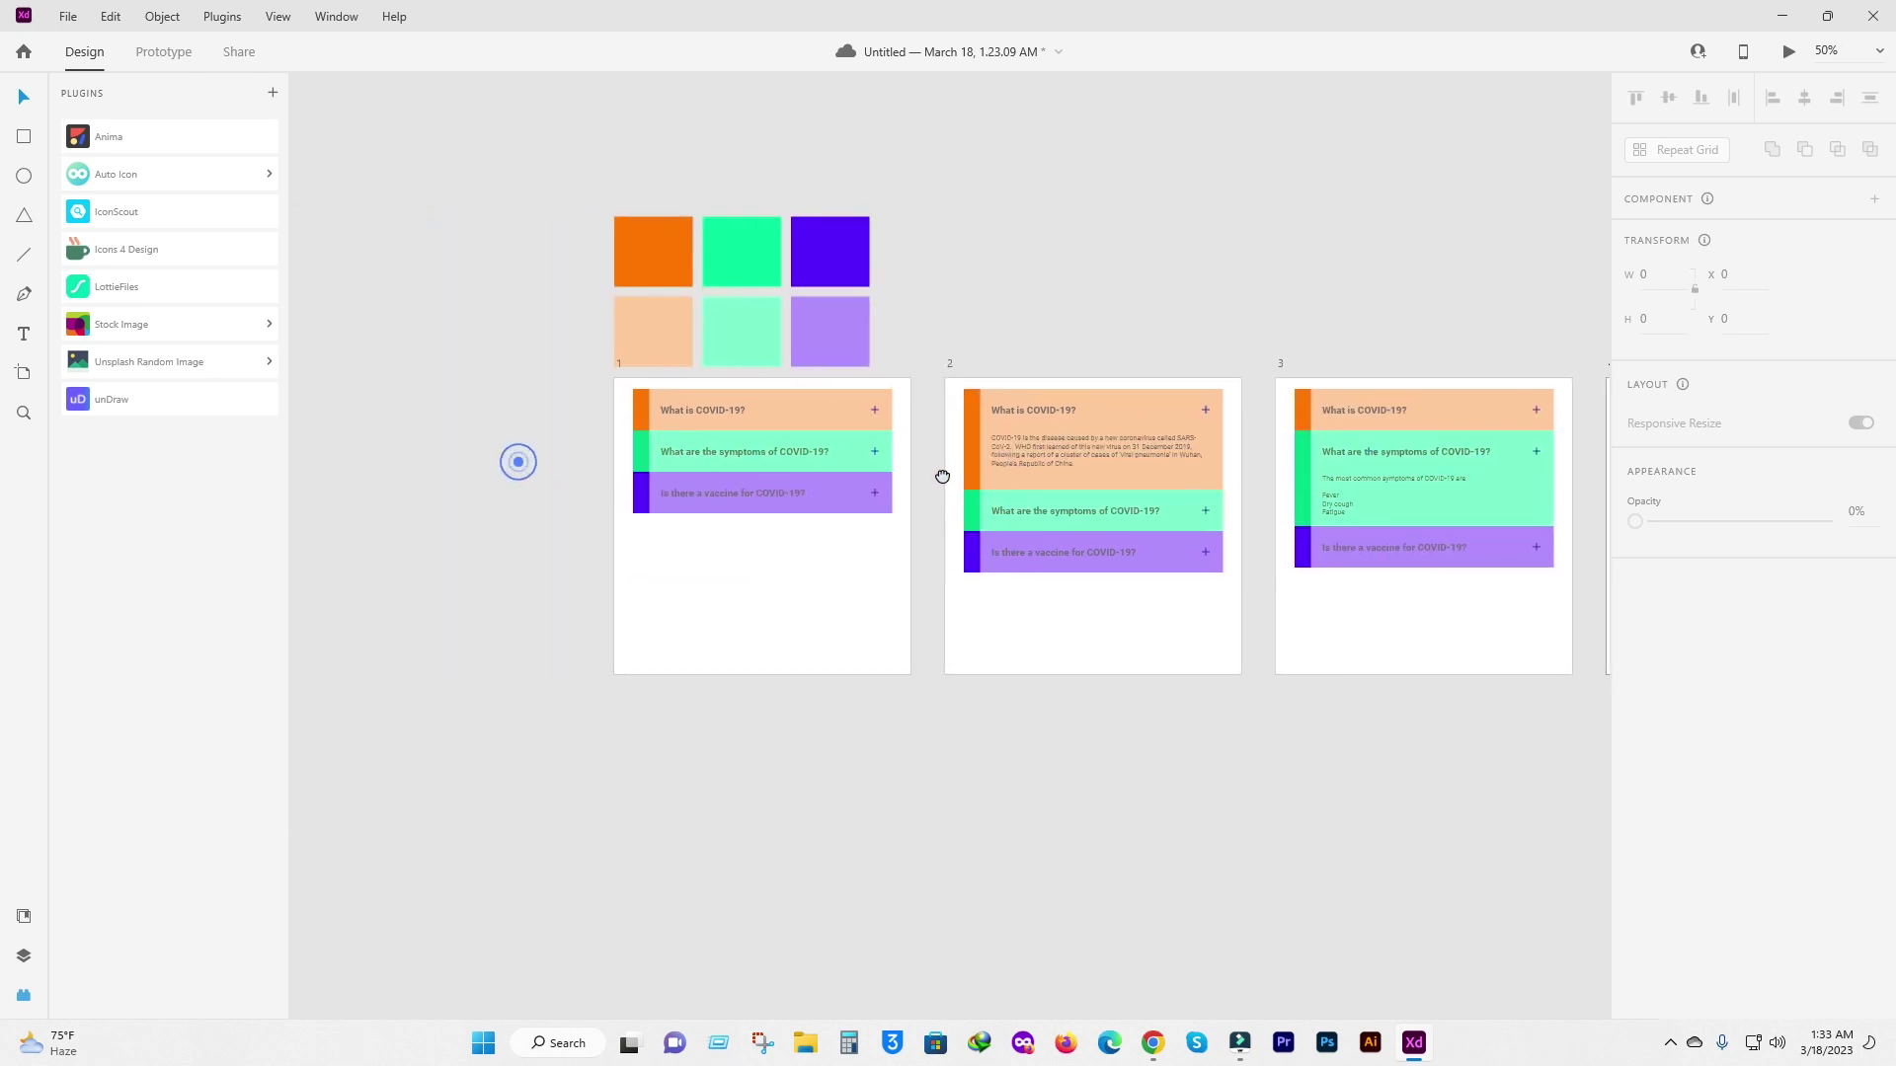
pyautogui.scroll(5, 883, 425)
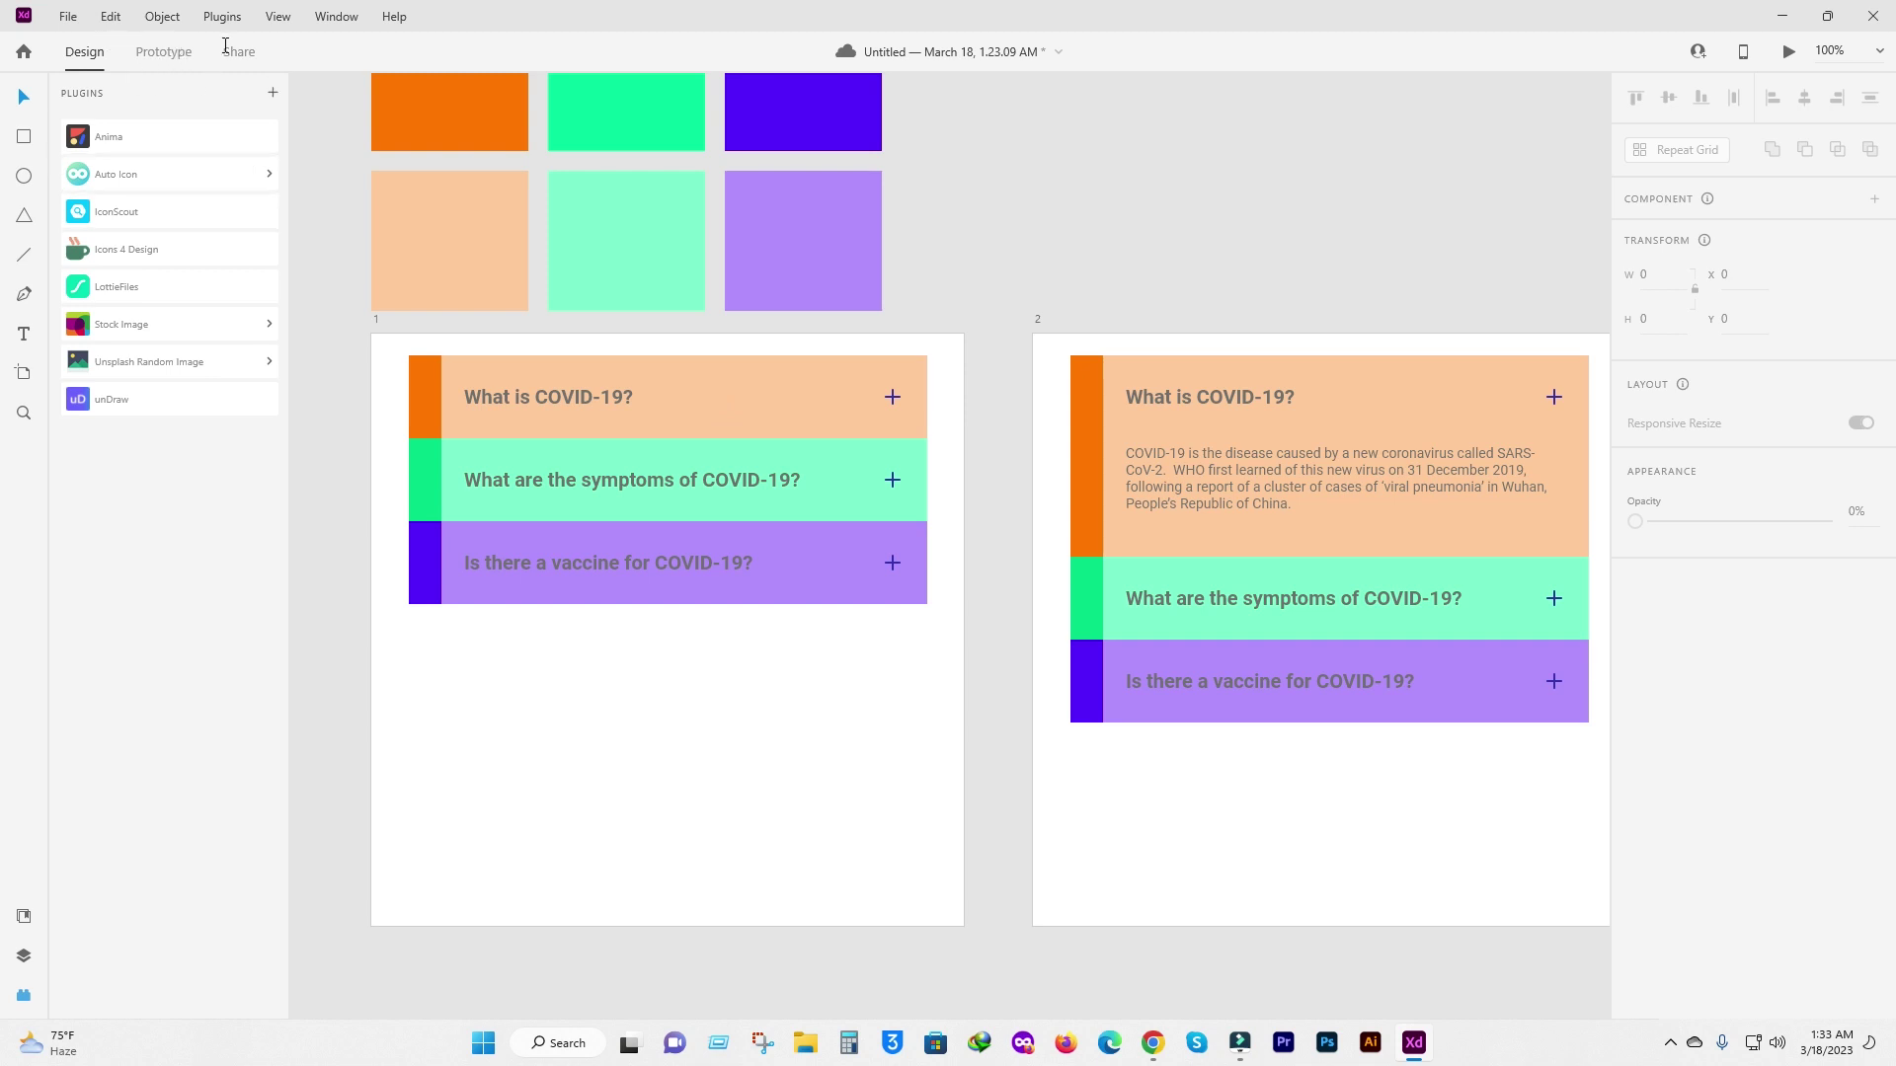
pyautogui.click(150, 48)
pyautogui.click(845, 643)
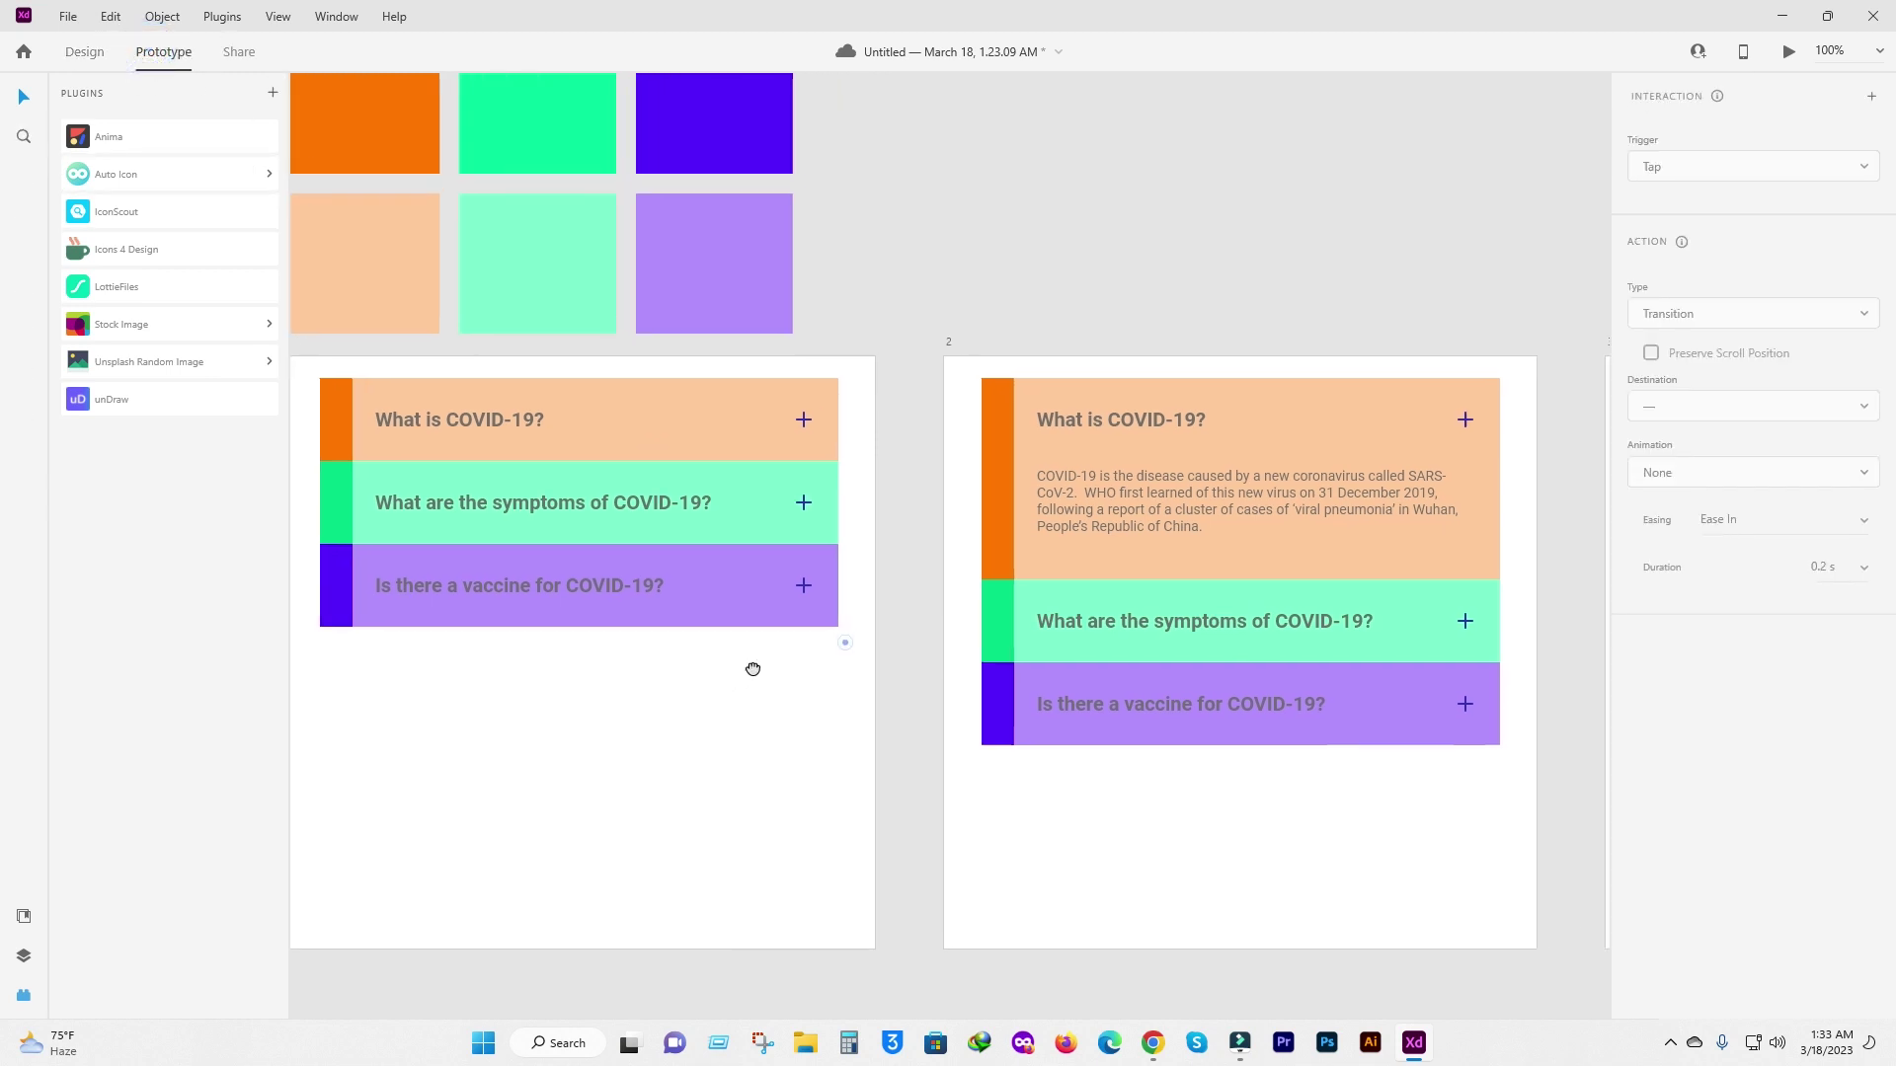
pyautogui.click(513, 419)
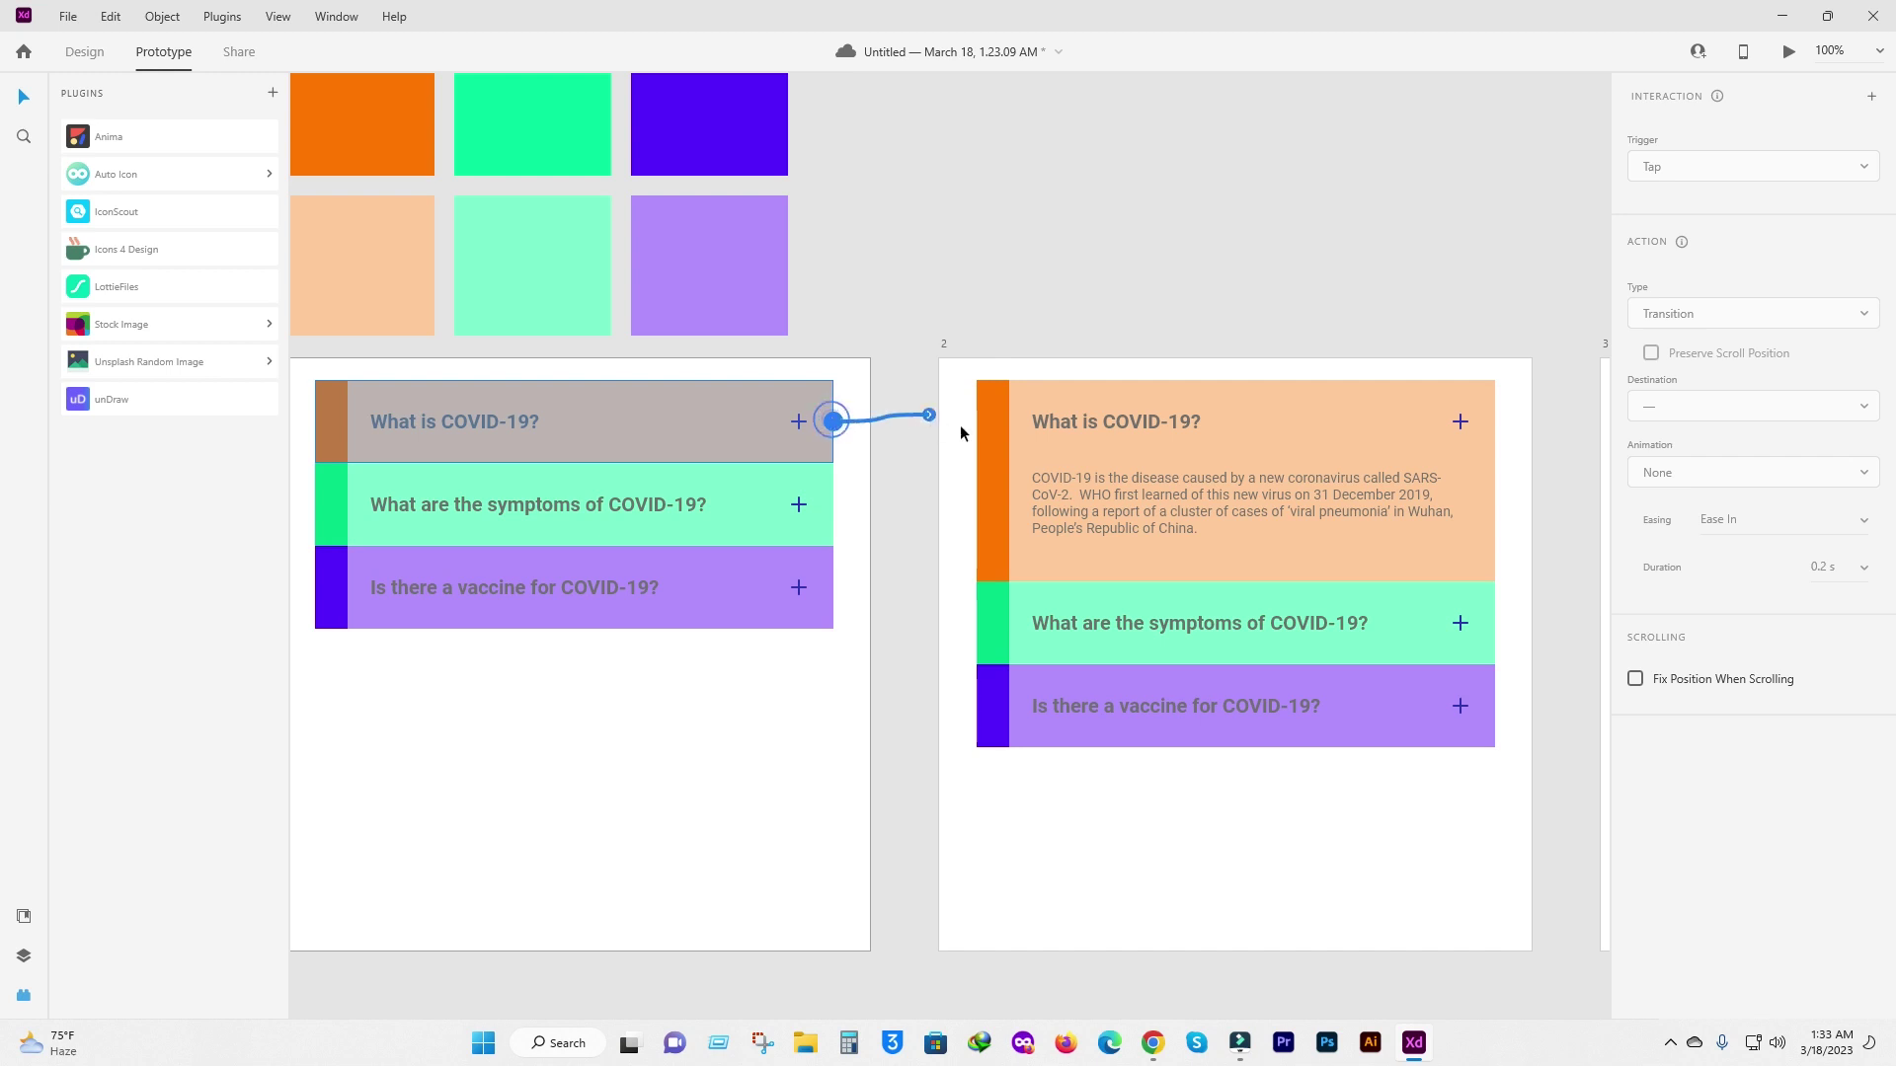
pyautogui.moveTo(937, 422); pyautogui.dragTo(1031, 579)
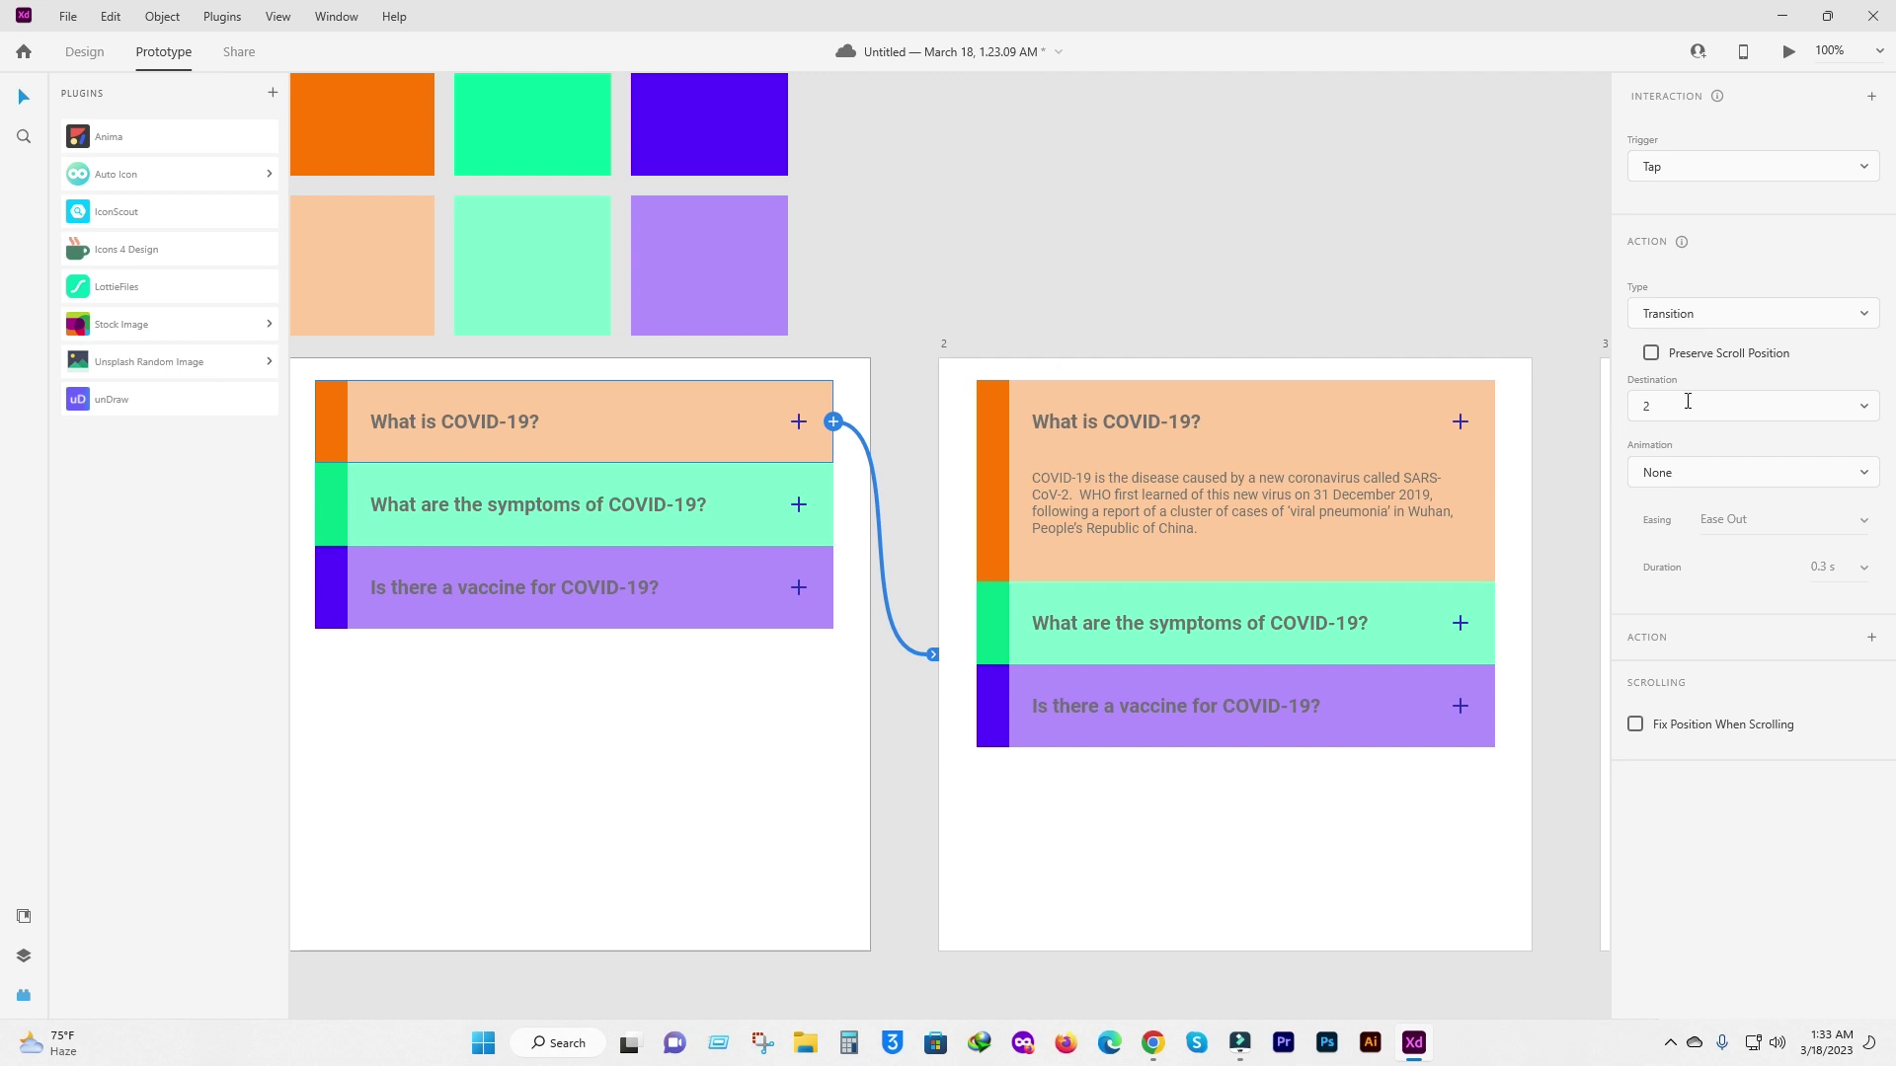
# Set the link to Tap trigger, Auto-Animate, Ease Out, 0.3 s duration.
pyautogui.click(1654, 404)
pyautogui.click(1654, 405)
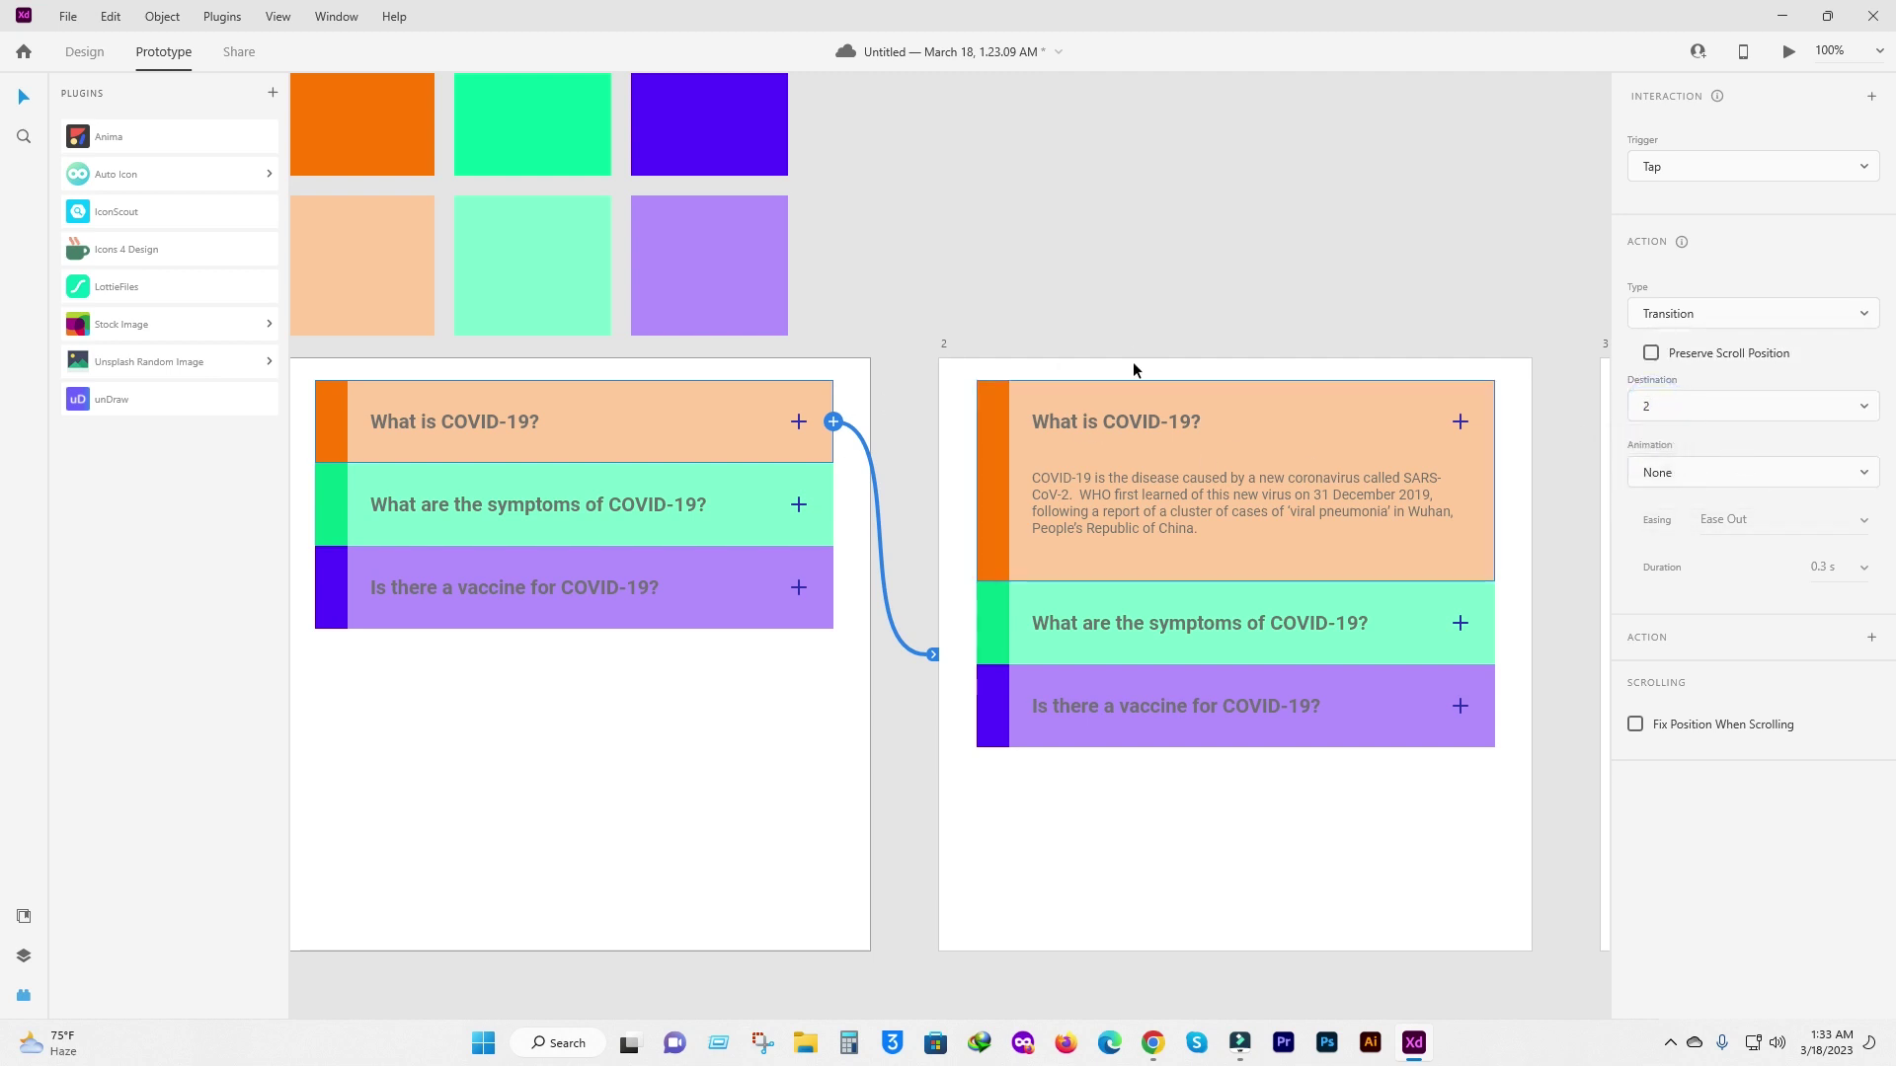
pyautogui.click(1680, 163)
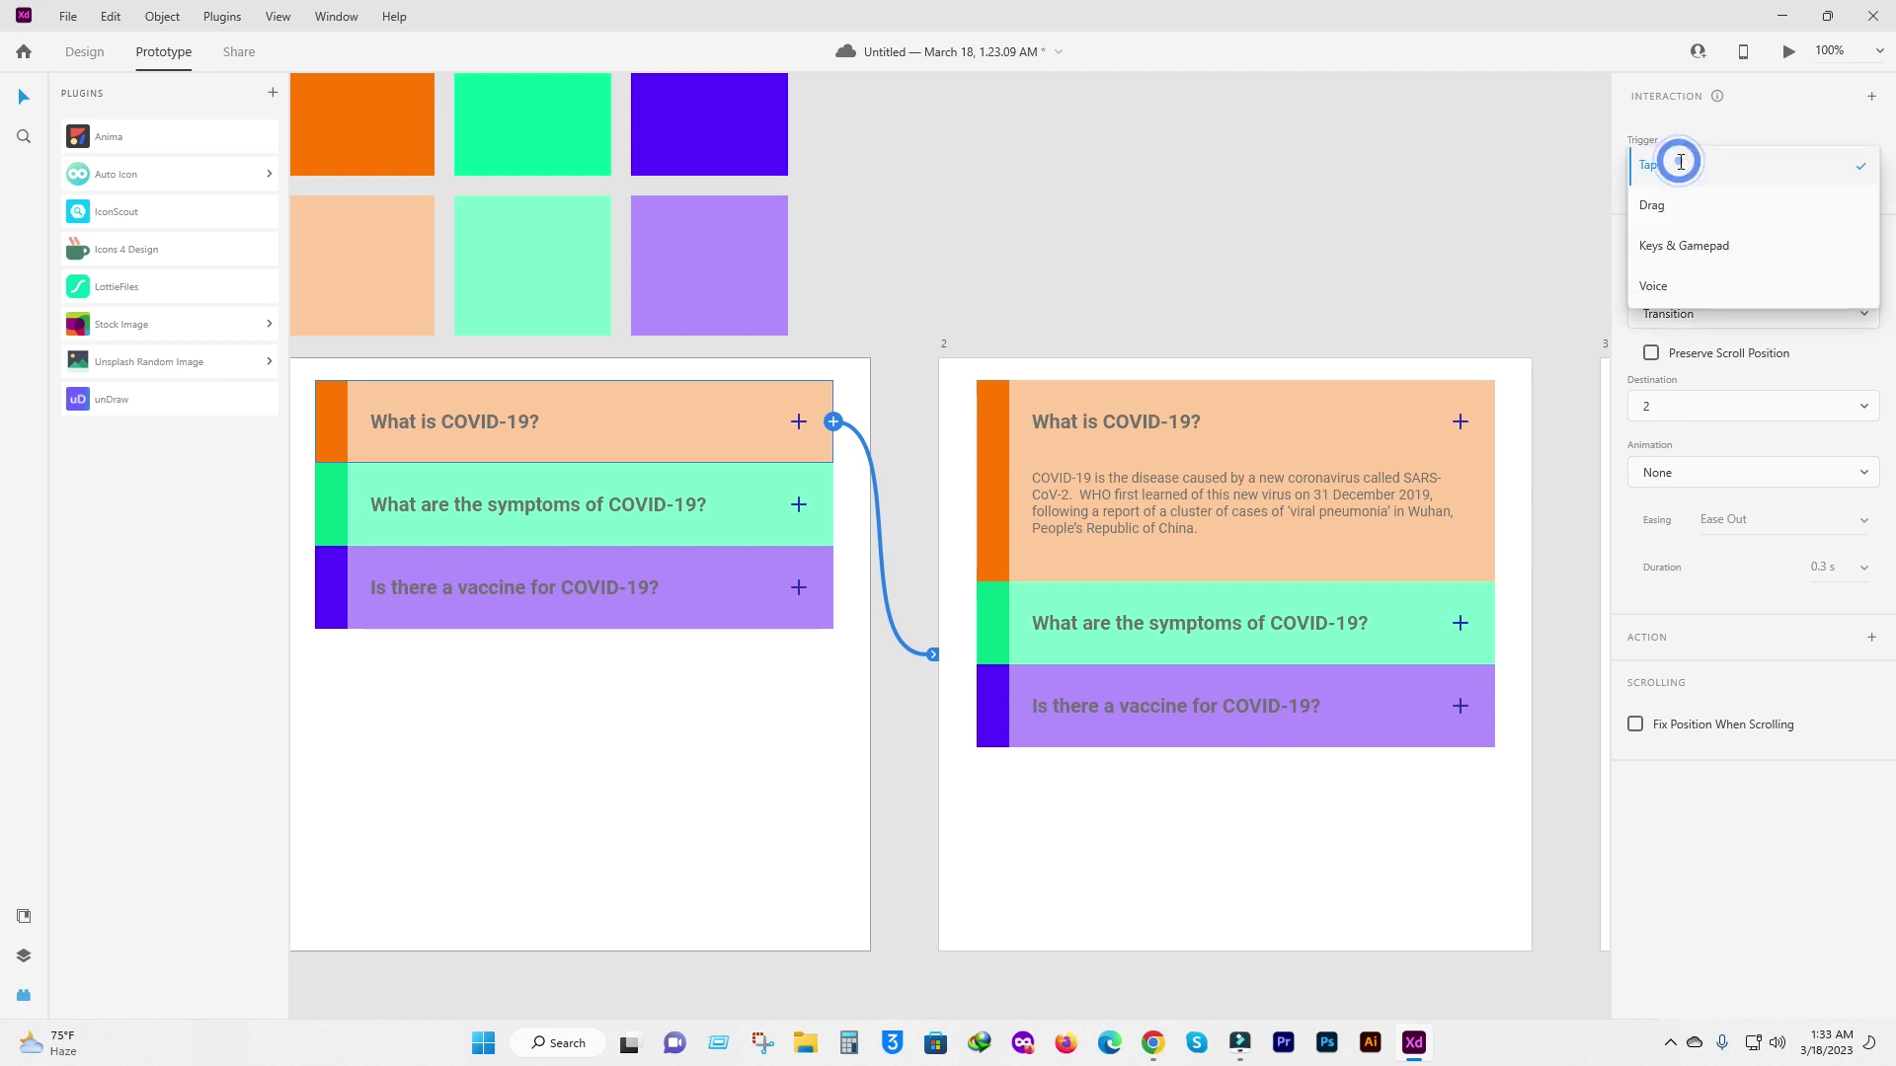
pyautogui.click(1681, 163)
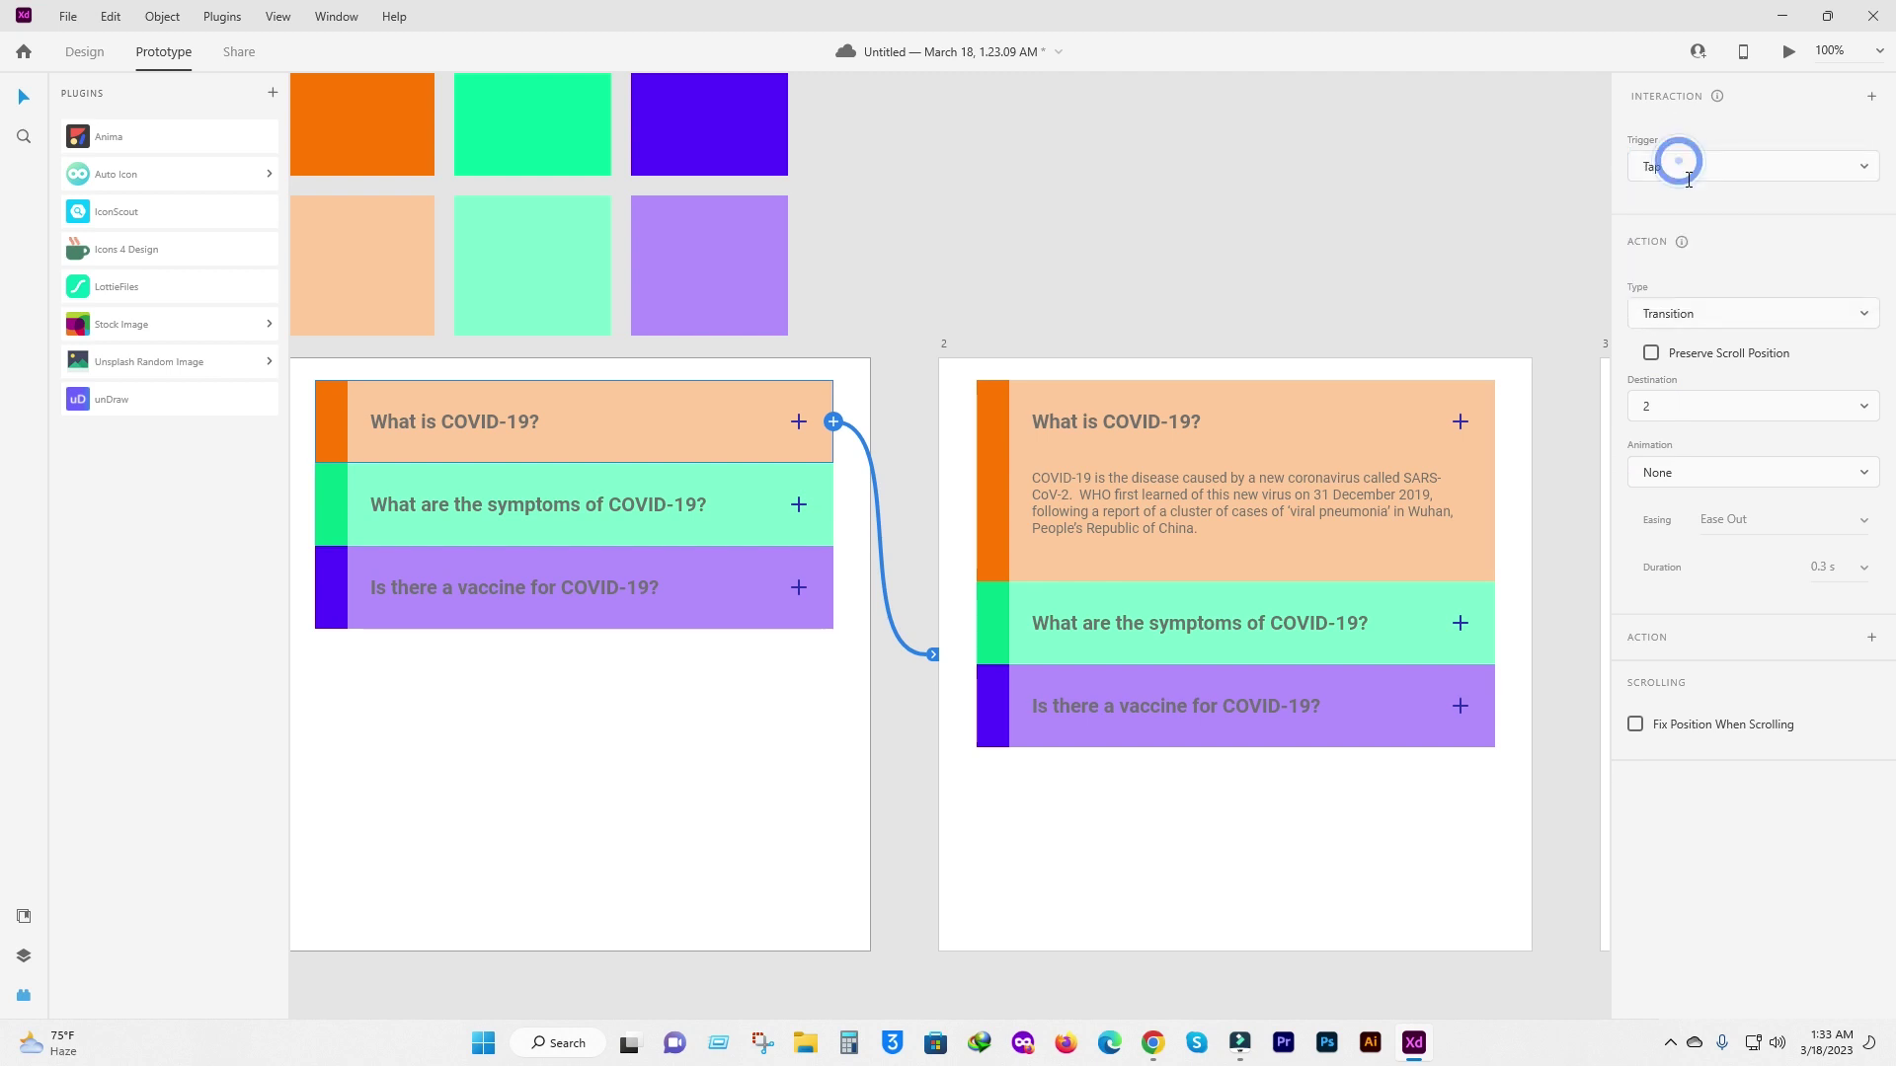
pyautogui.click(1719, 322)
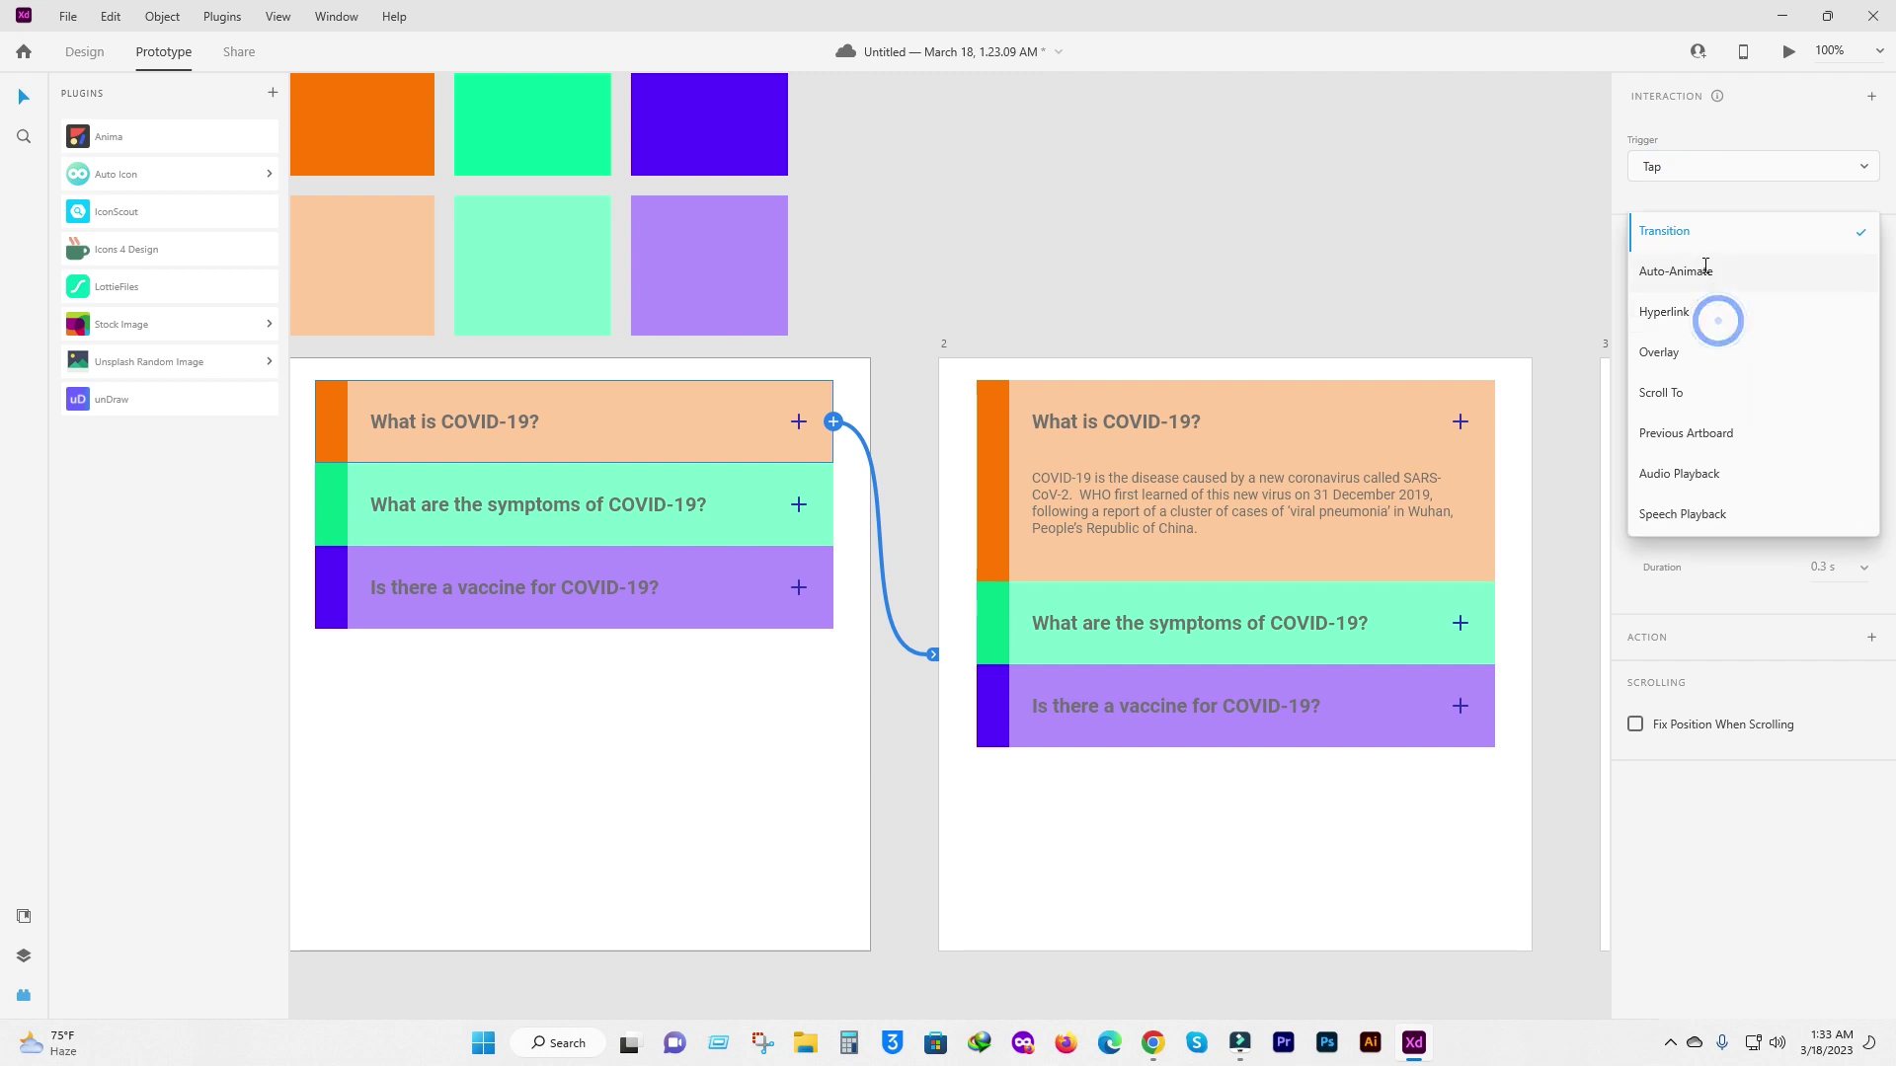
pyautogui.click(1703, 276)
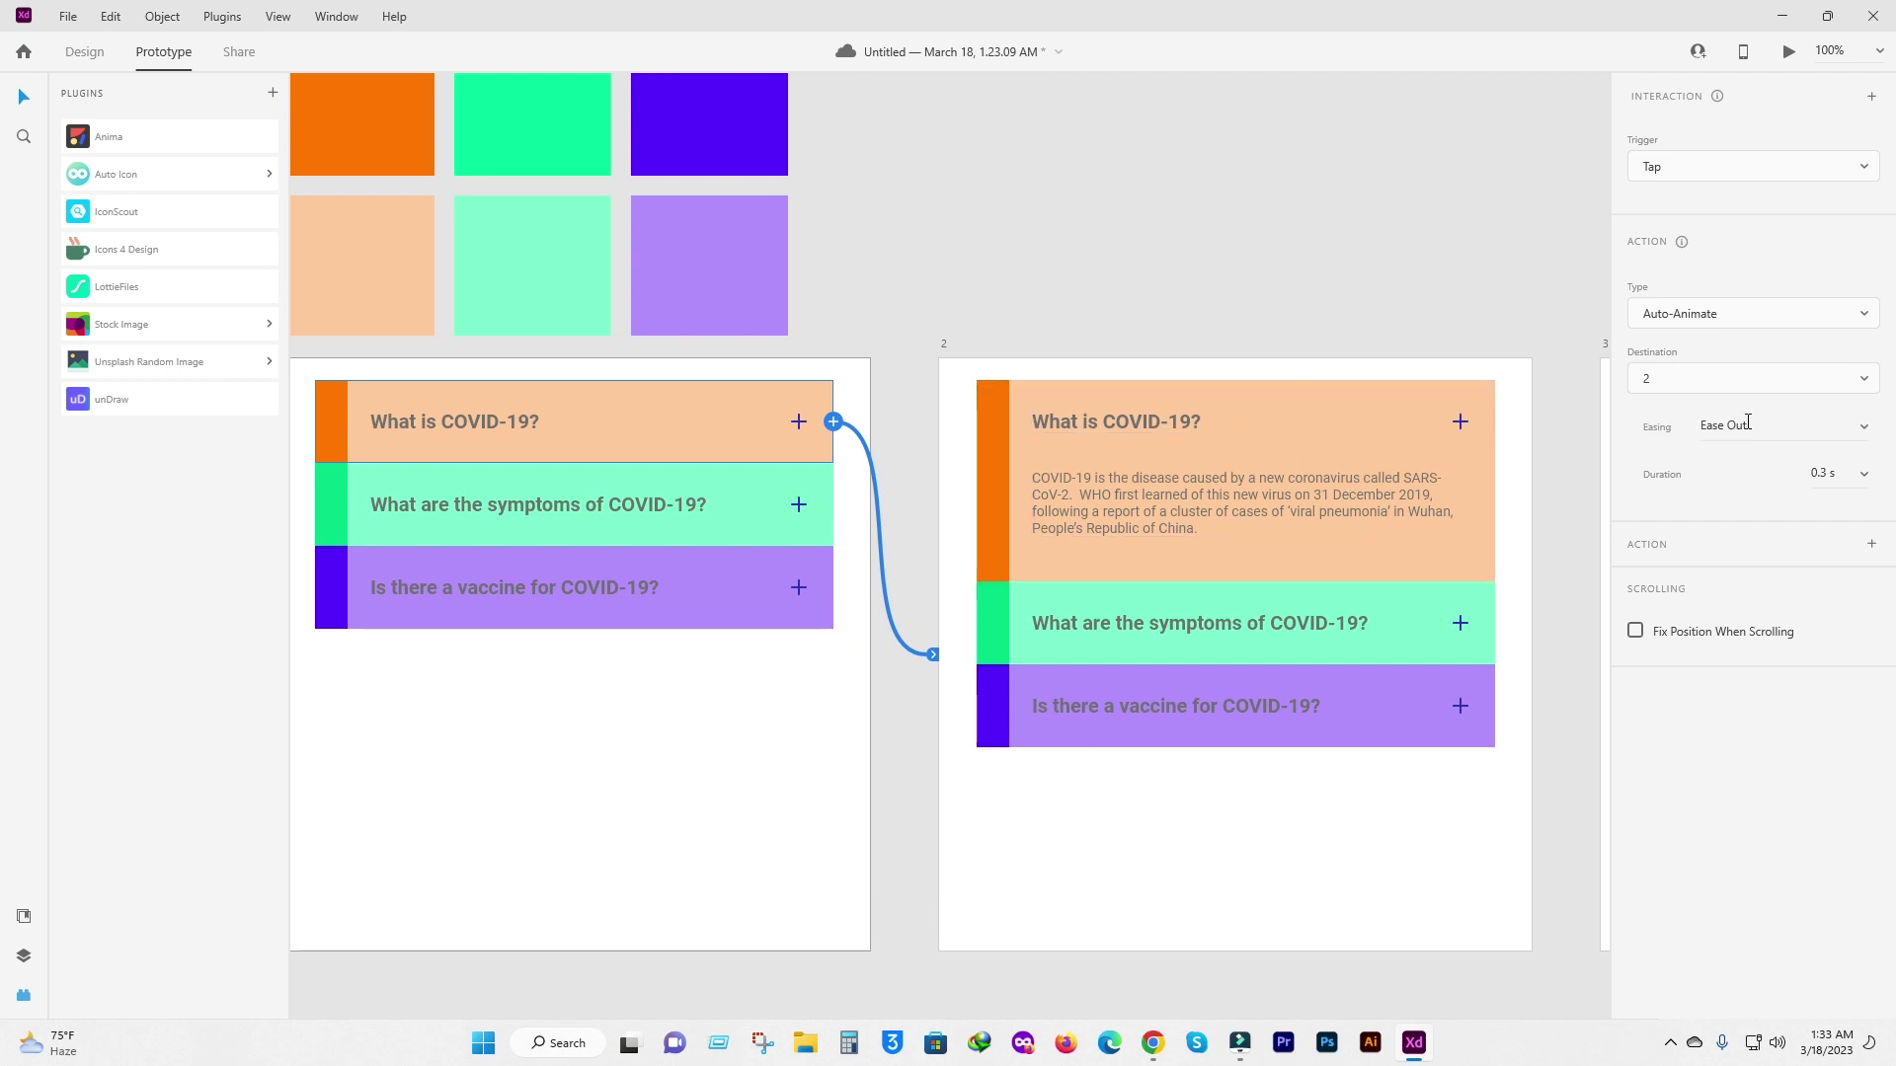
pyautogui.click(1780, 422)
pyautogui.click(1828, 473)
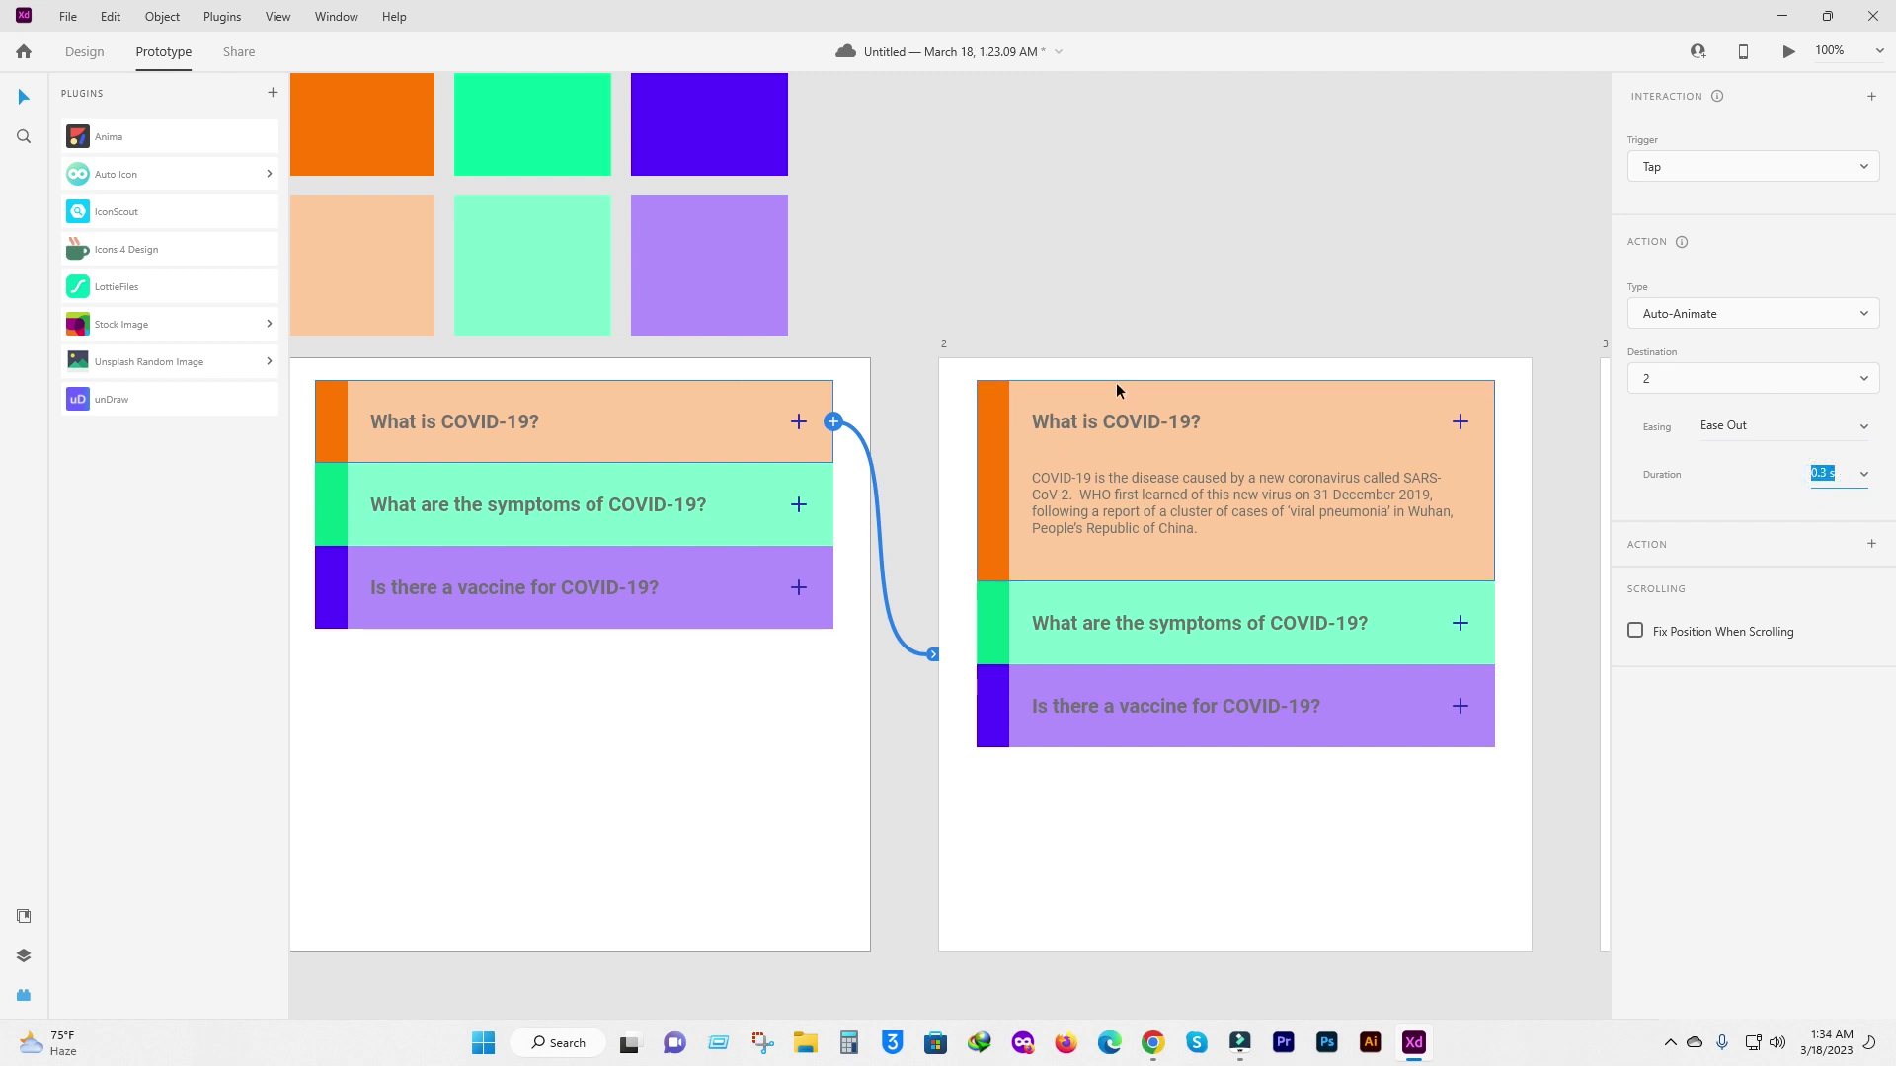
pyautogui.click(1096, 832)
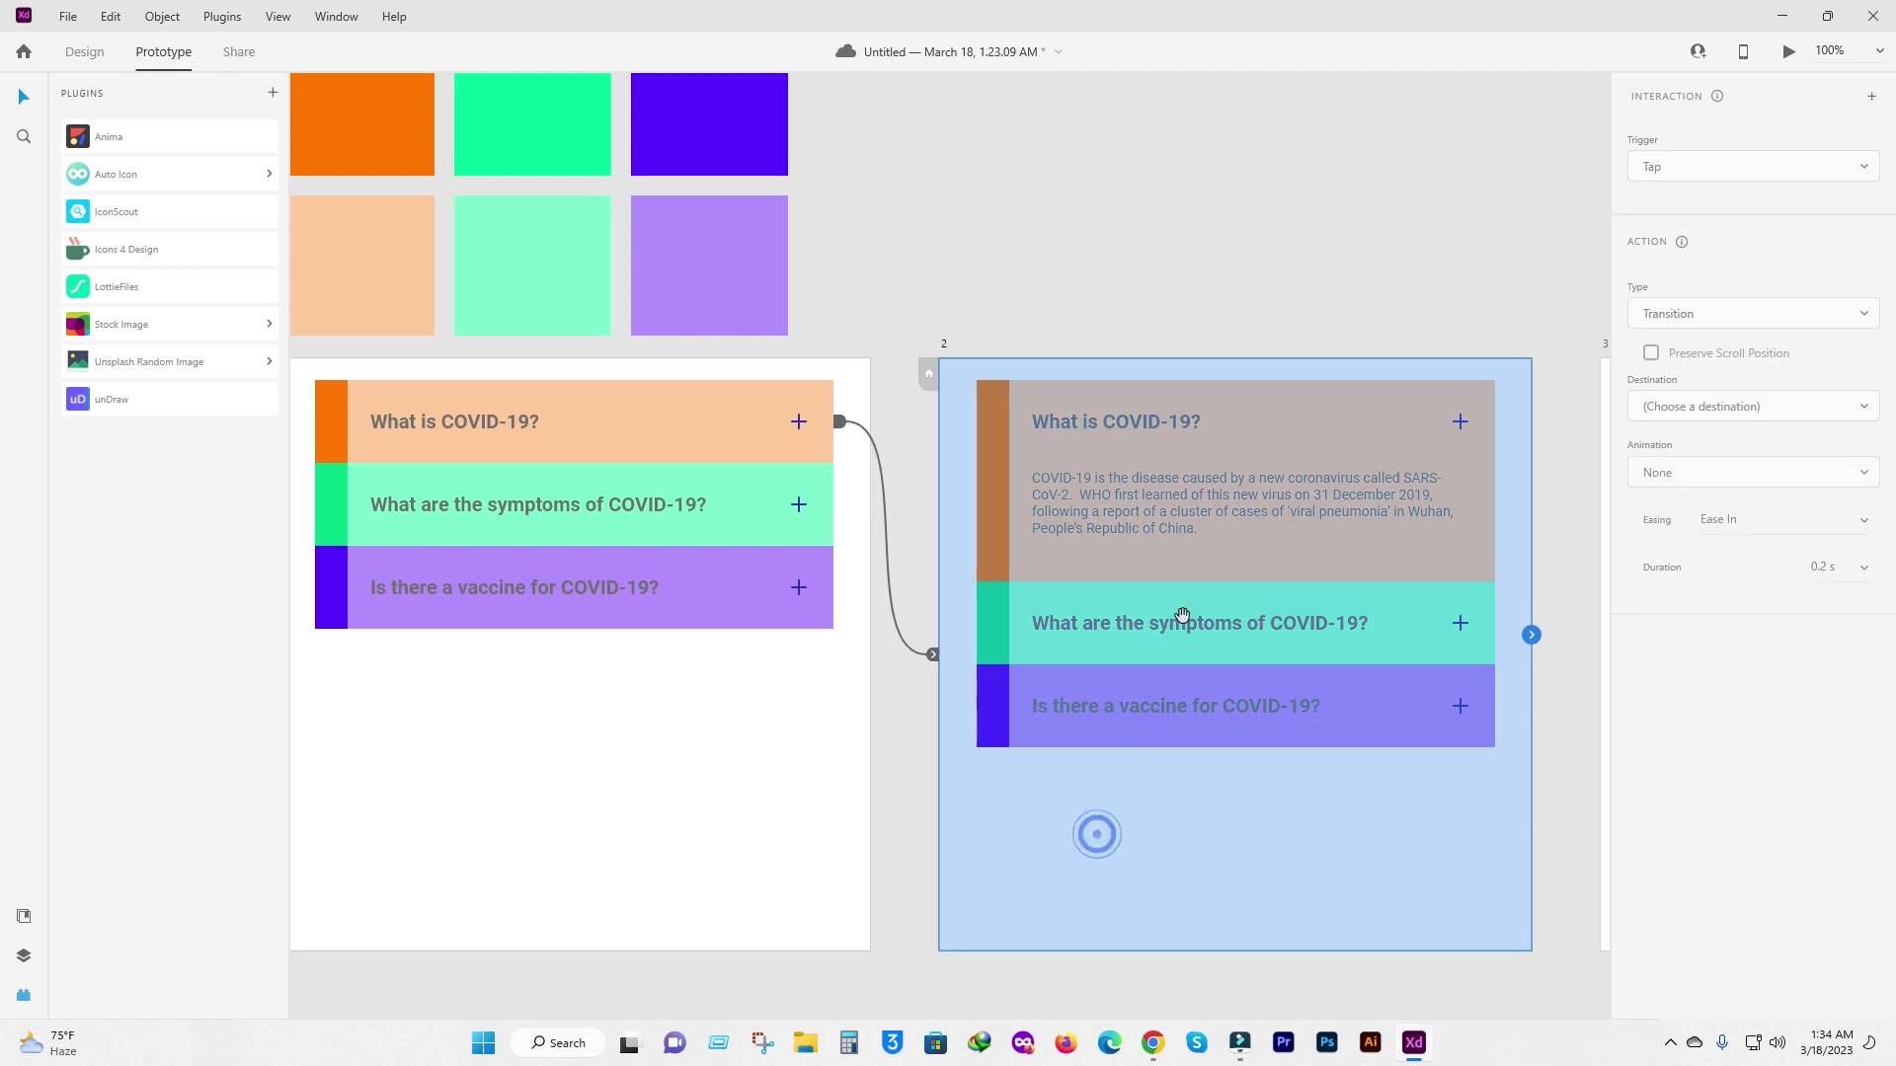
# Wire the symptoms row to artboard 3 with Tap, Auto-Animate, Ease Out and 0.3 s.
pyautogui.hscroll(2, 1096, 833)
pyautogui.click(1179, 607)
pyautogui.click(587, 487)
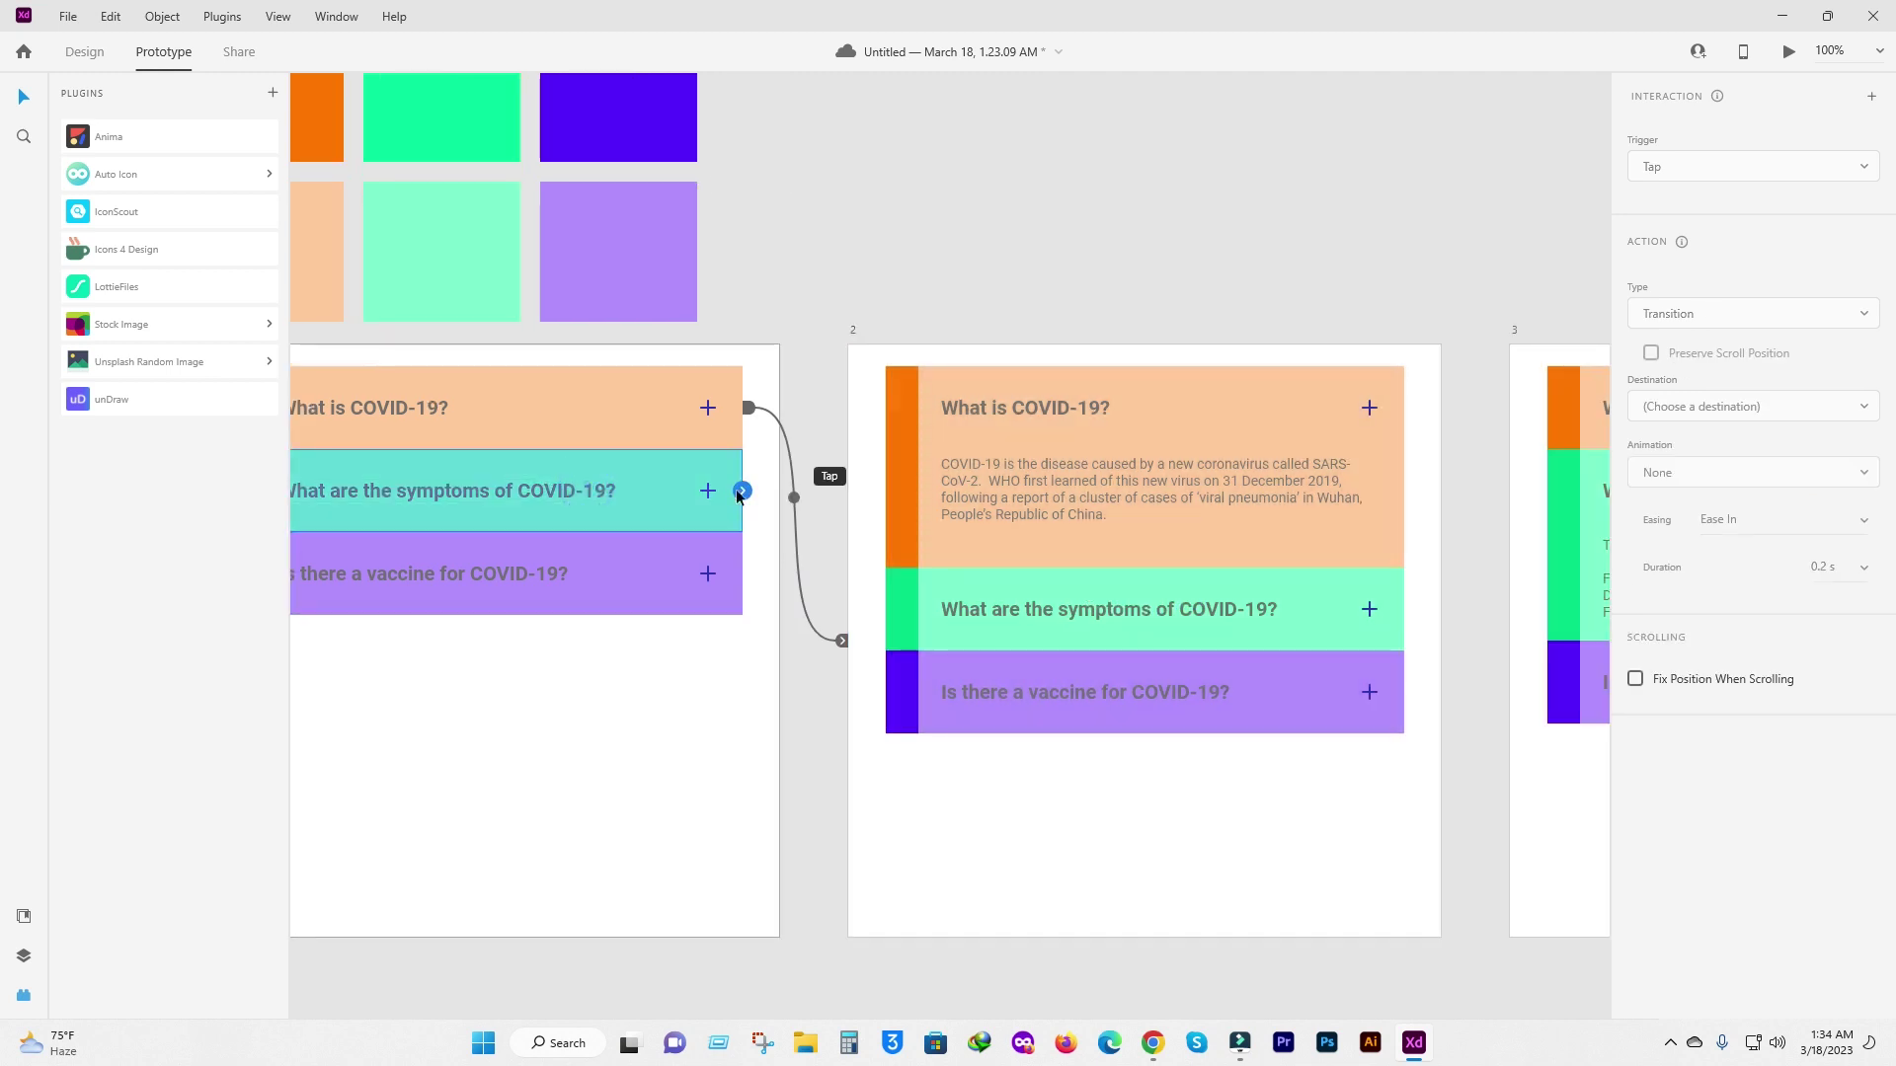
pyautogui.moveTo(745, 491)
pyautogui.mouseDown()
pyautogui.moveTo(975, 207)
pyautogui.moveTo(1109, 807)
pyautogui.moveTo(1103, 792)
pyautogui.mouseUp()
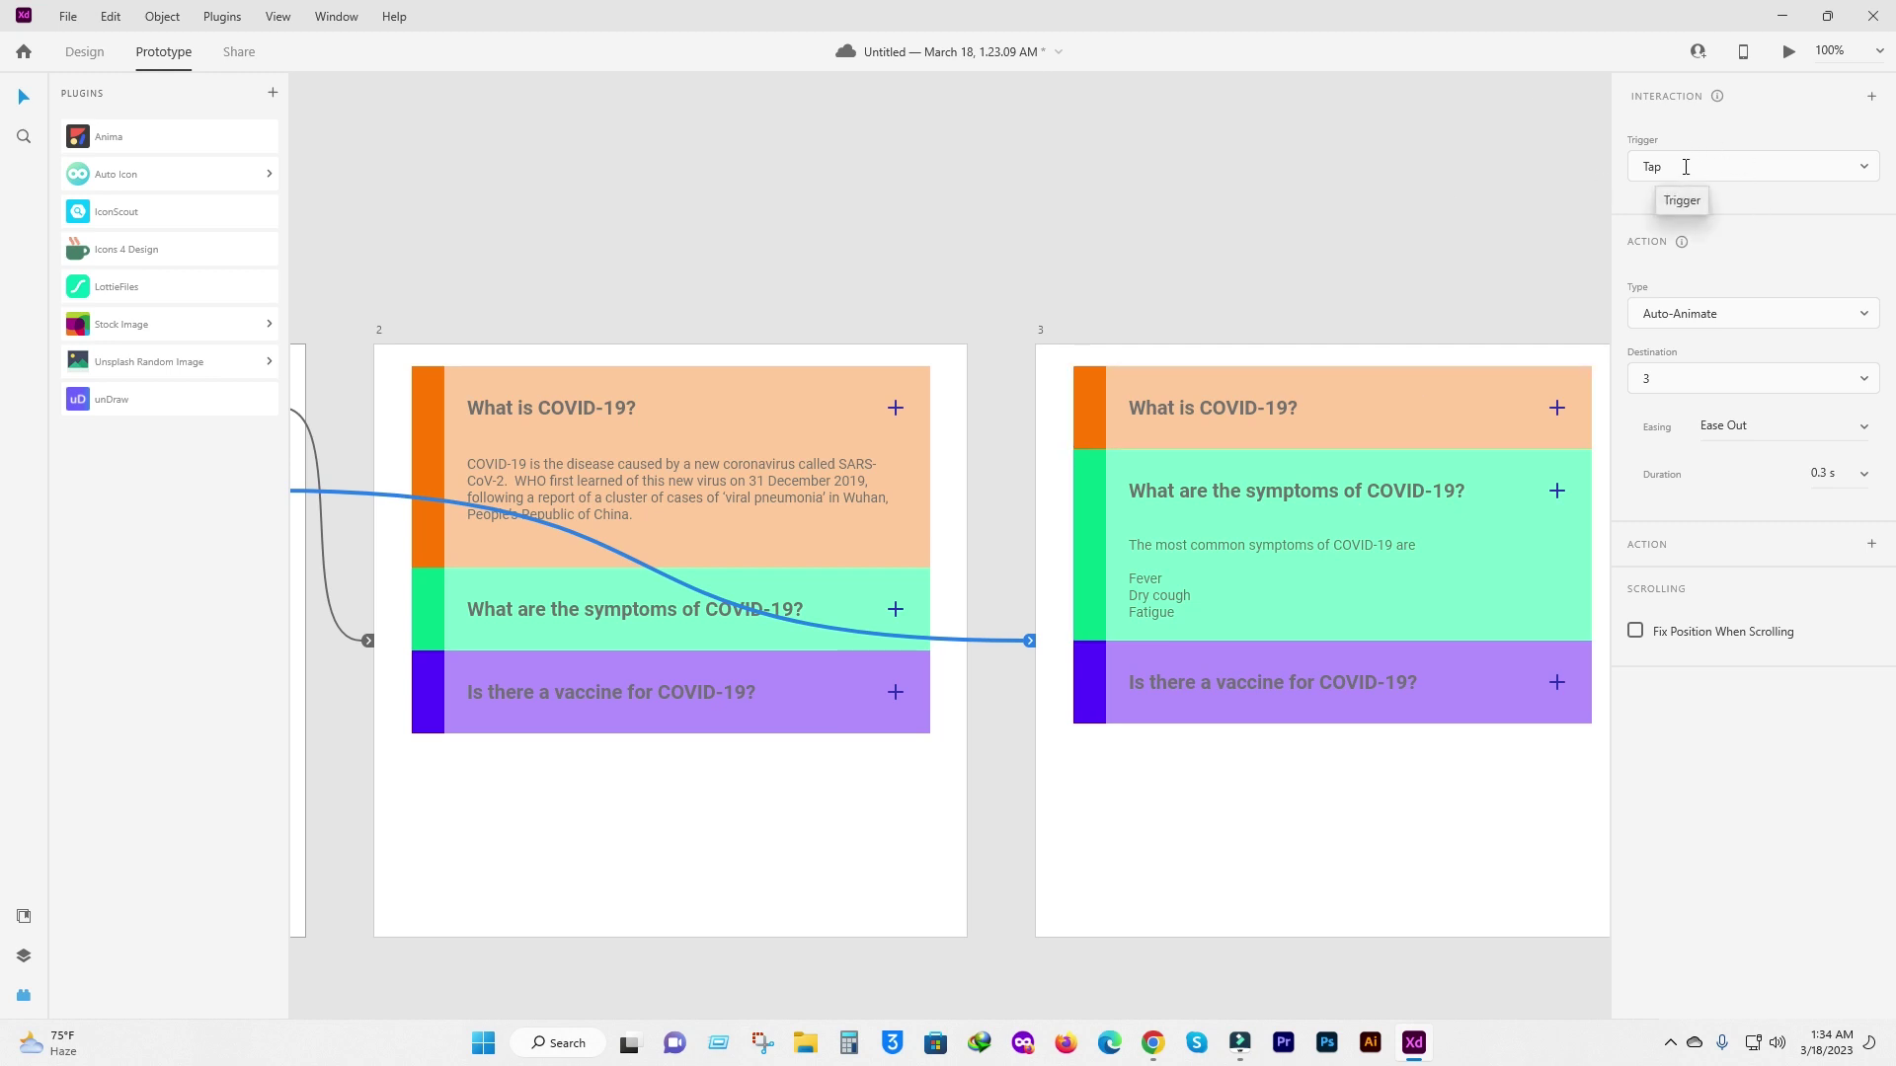
pyautogui.hscroll(-5, 691, 415)
pyautogui.scroll(-1, 692, 414)
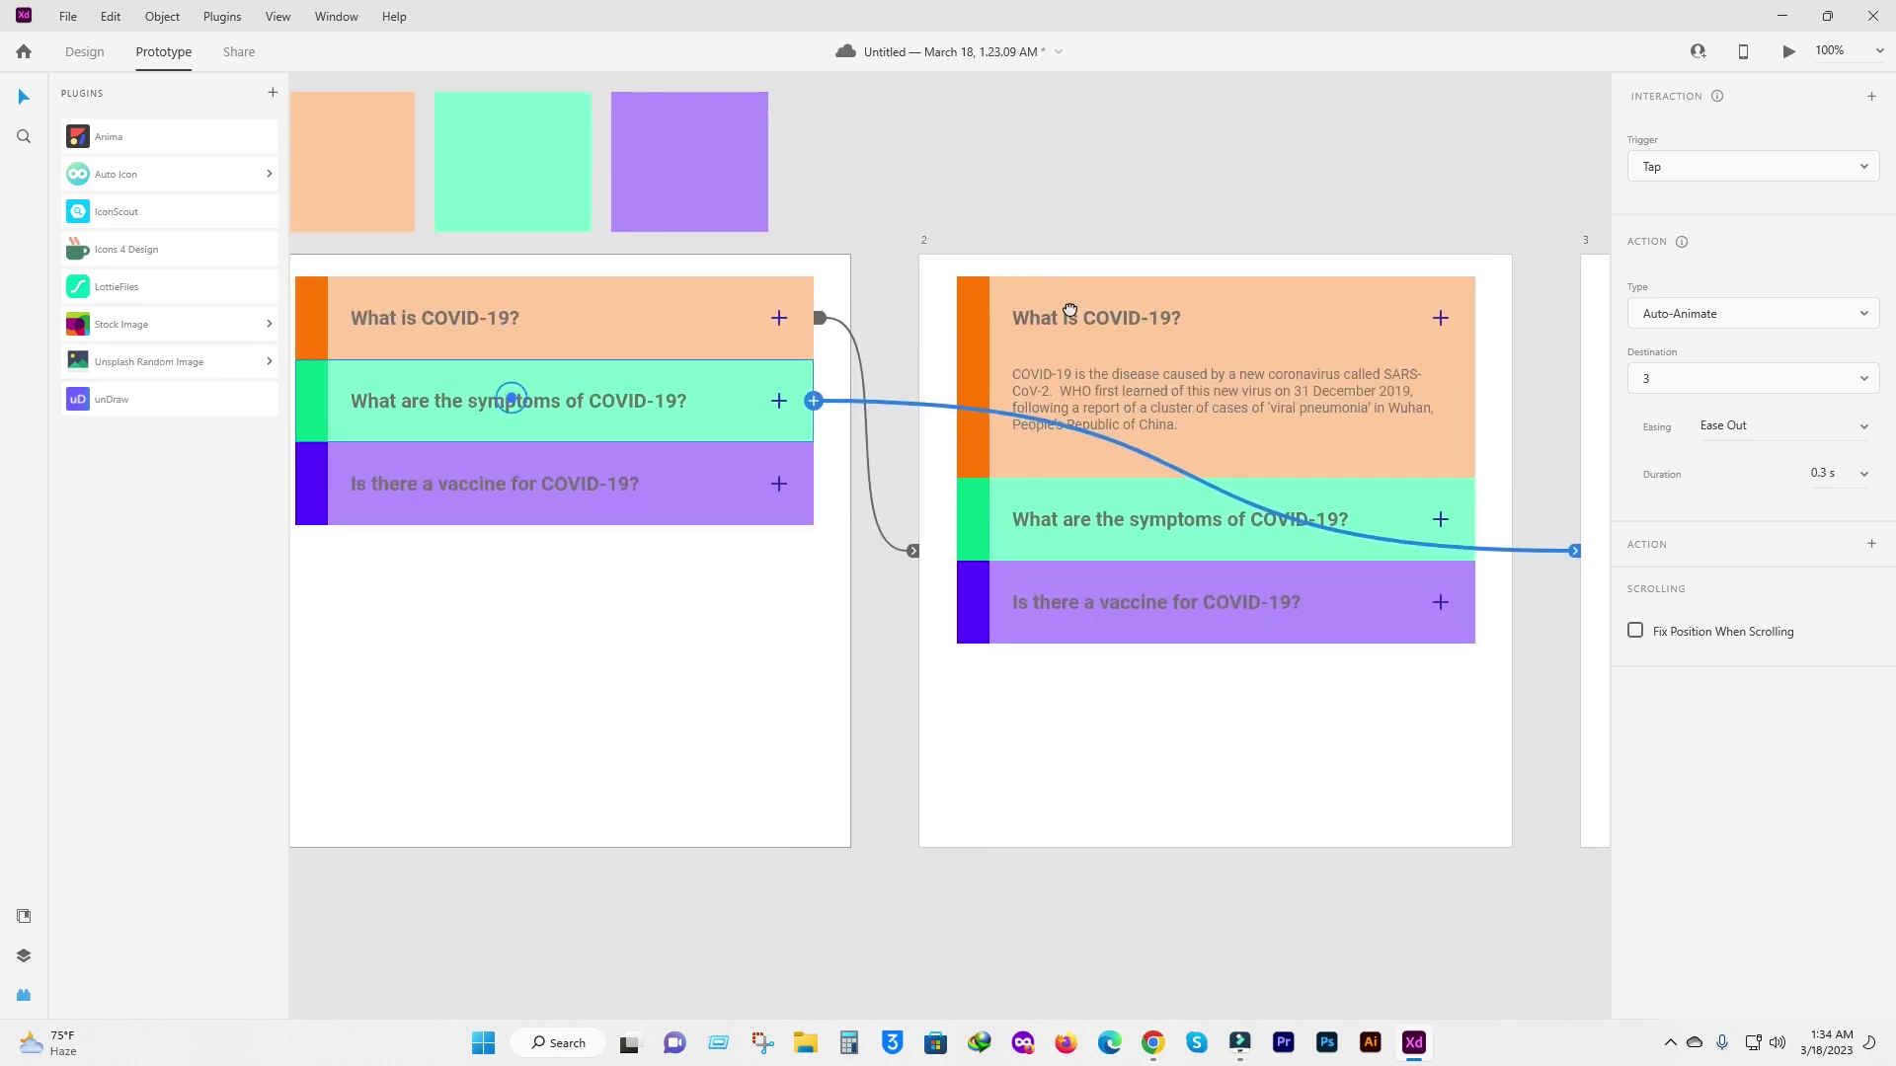
pyautogui.hscroll(5, 1383, 411)
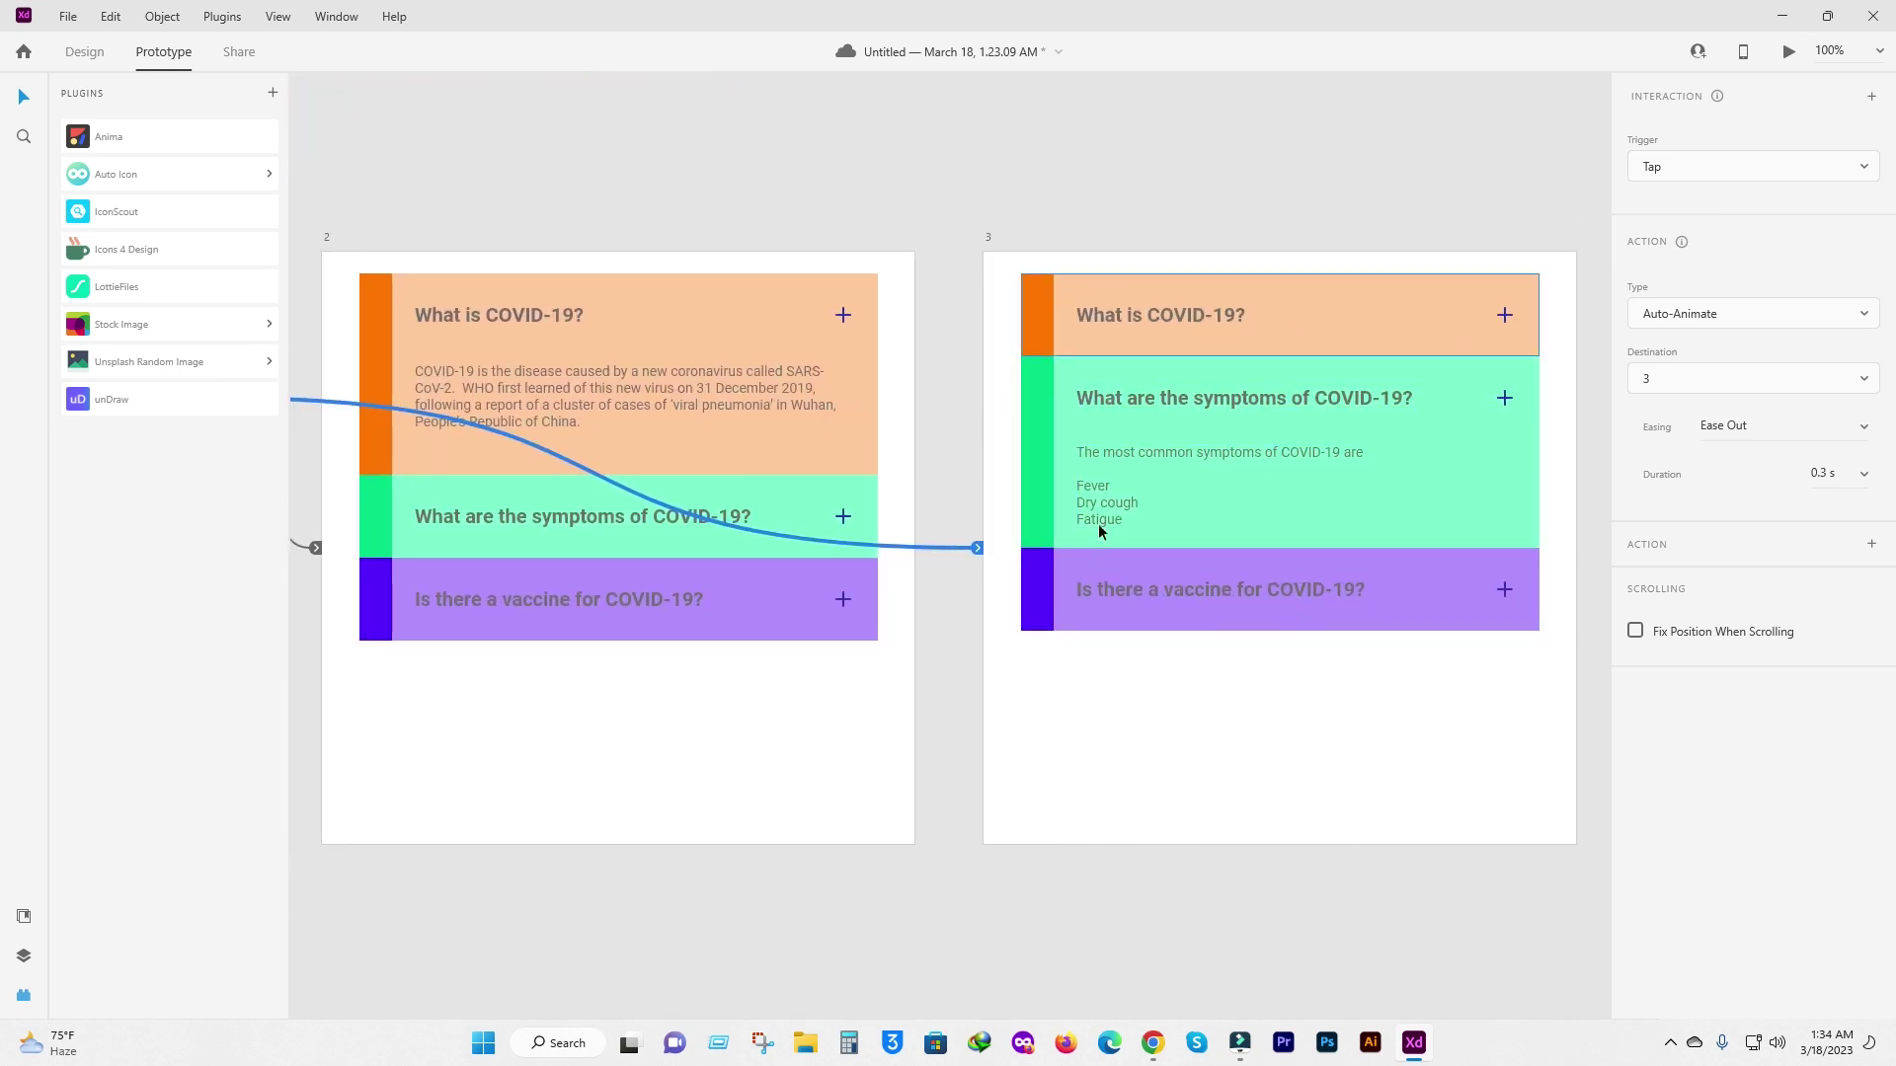
pyautogui.click(1704, 385)
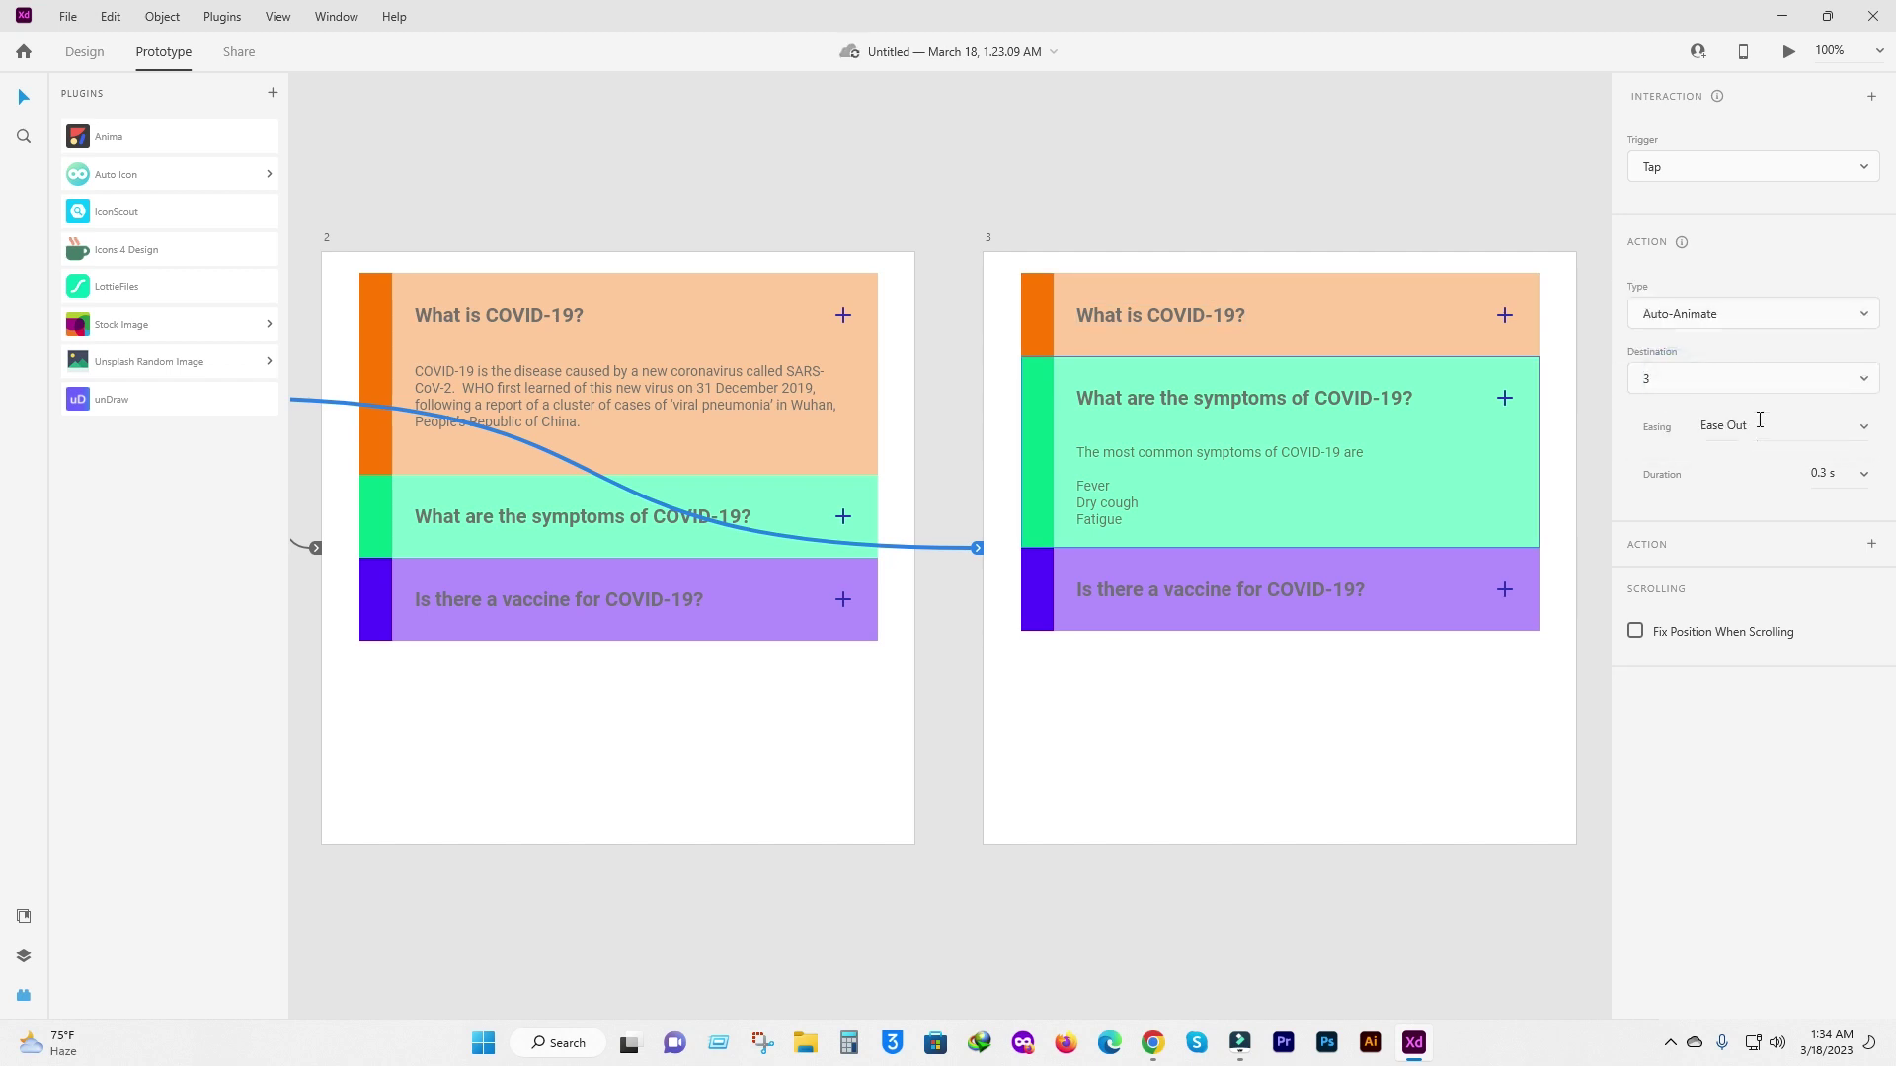
pyautogui.click(1768, 424)
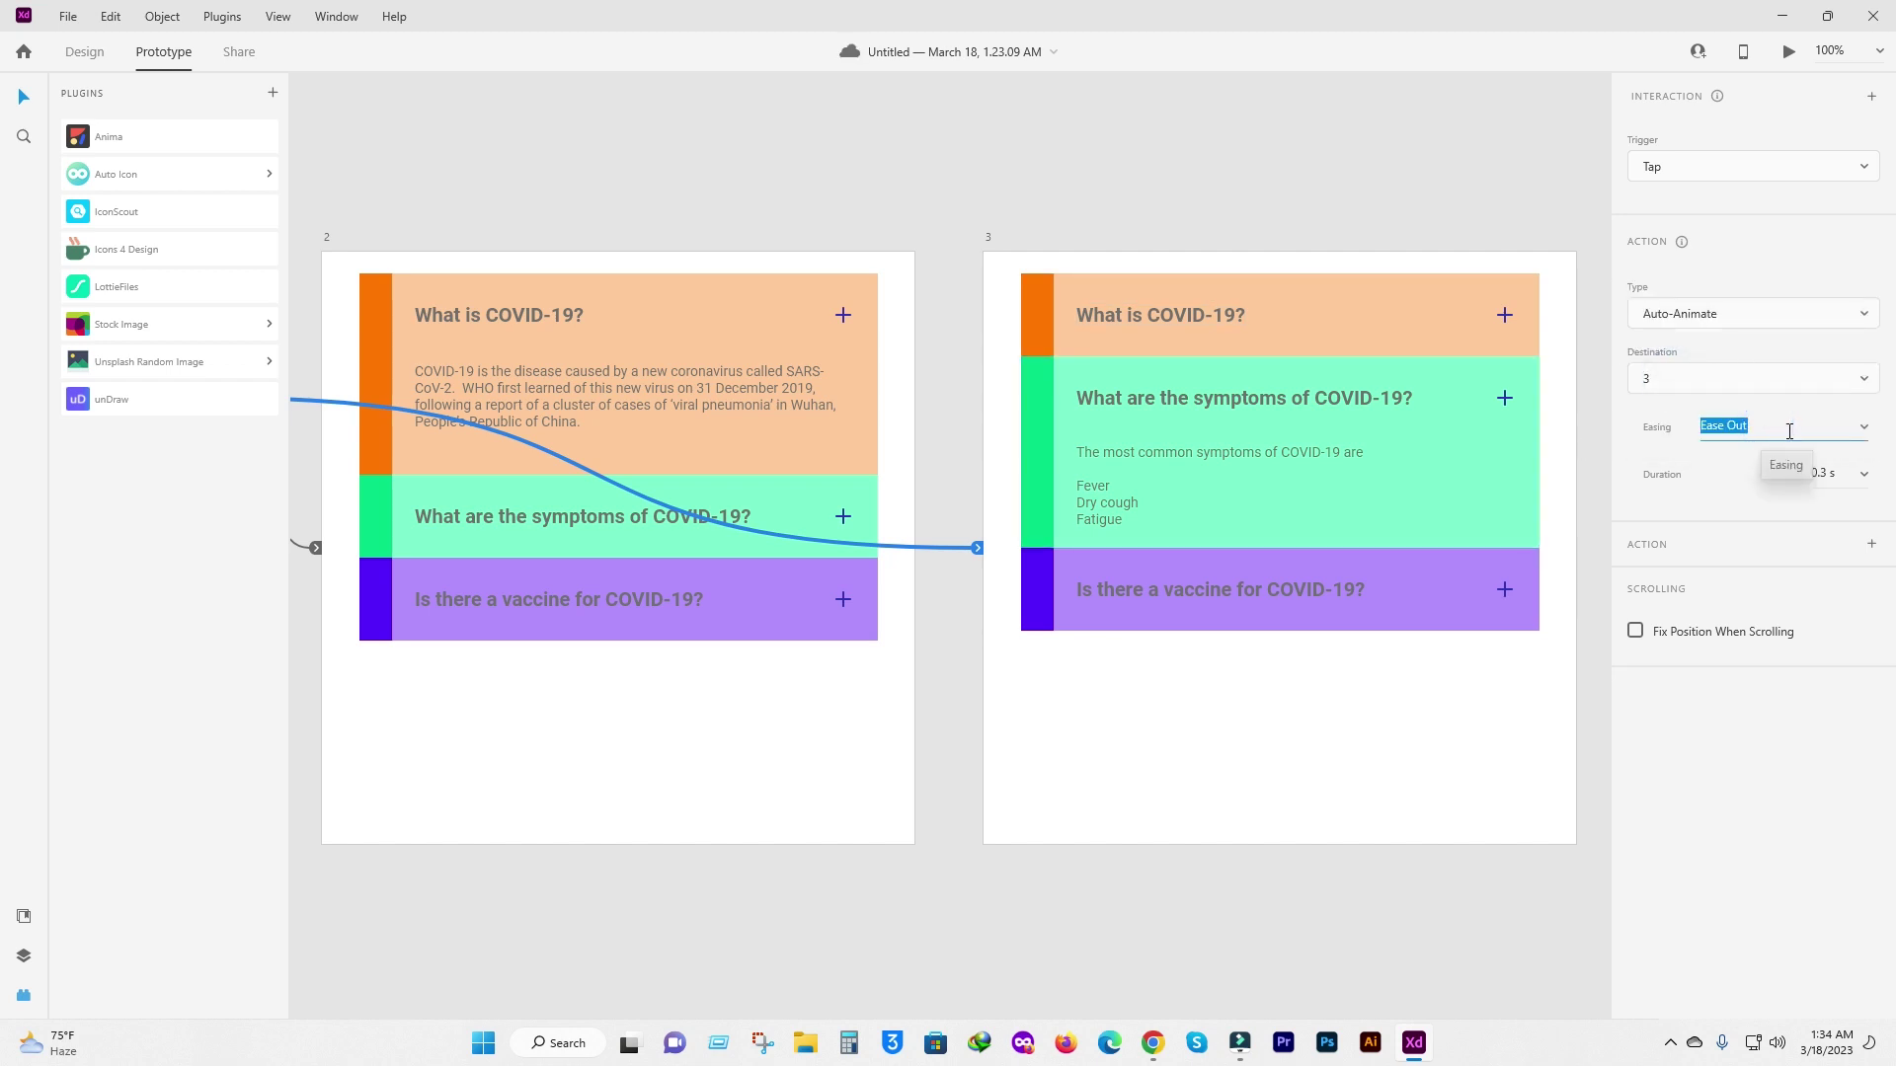
pyautogui.click(1837, 473)
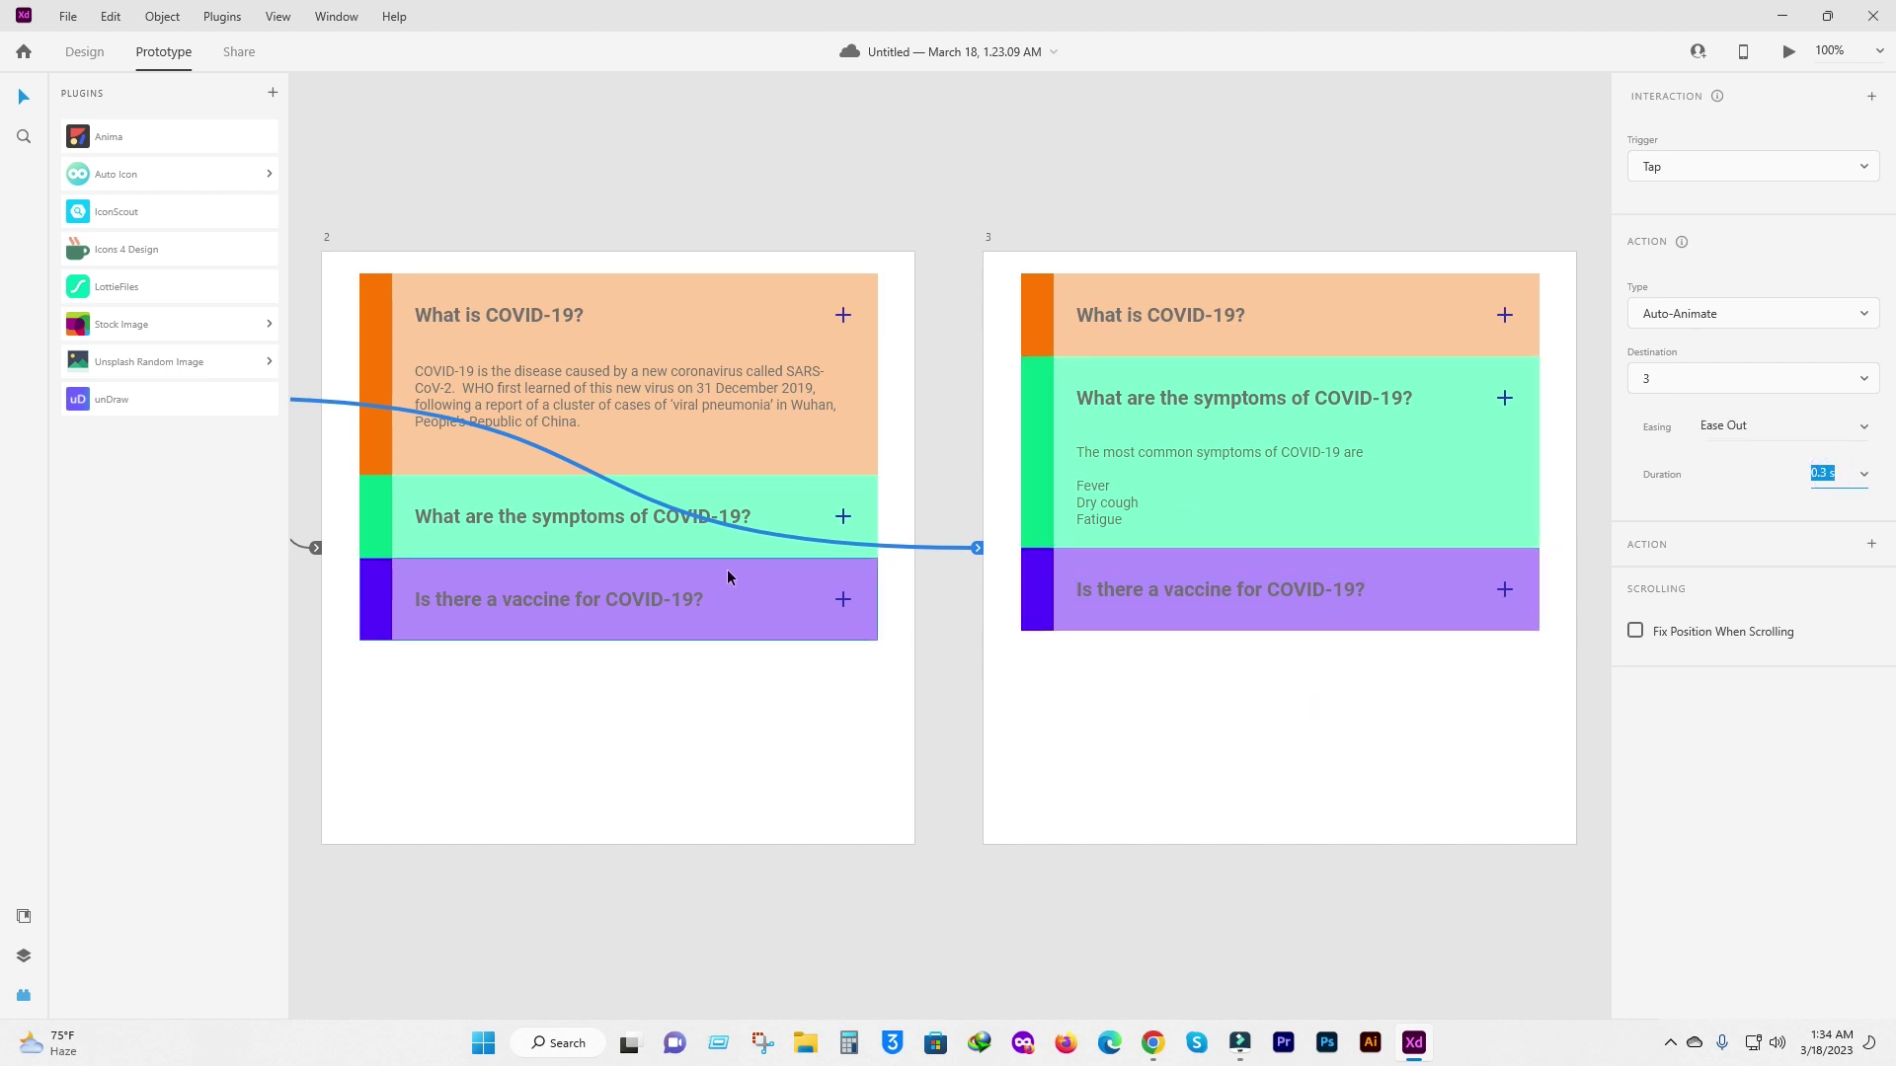
pyautogui.click(711, 228)
# Wire artboard 1's vaccine row to artboard 4.
pyautogui.hscroll(-5, 608, 371)
pyautogui.click(808, 407)
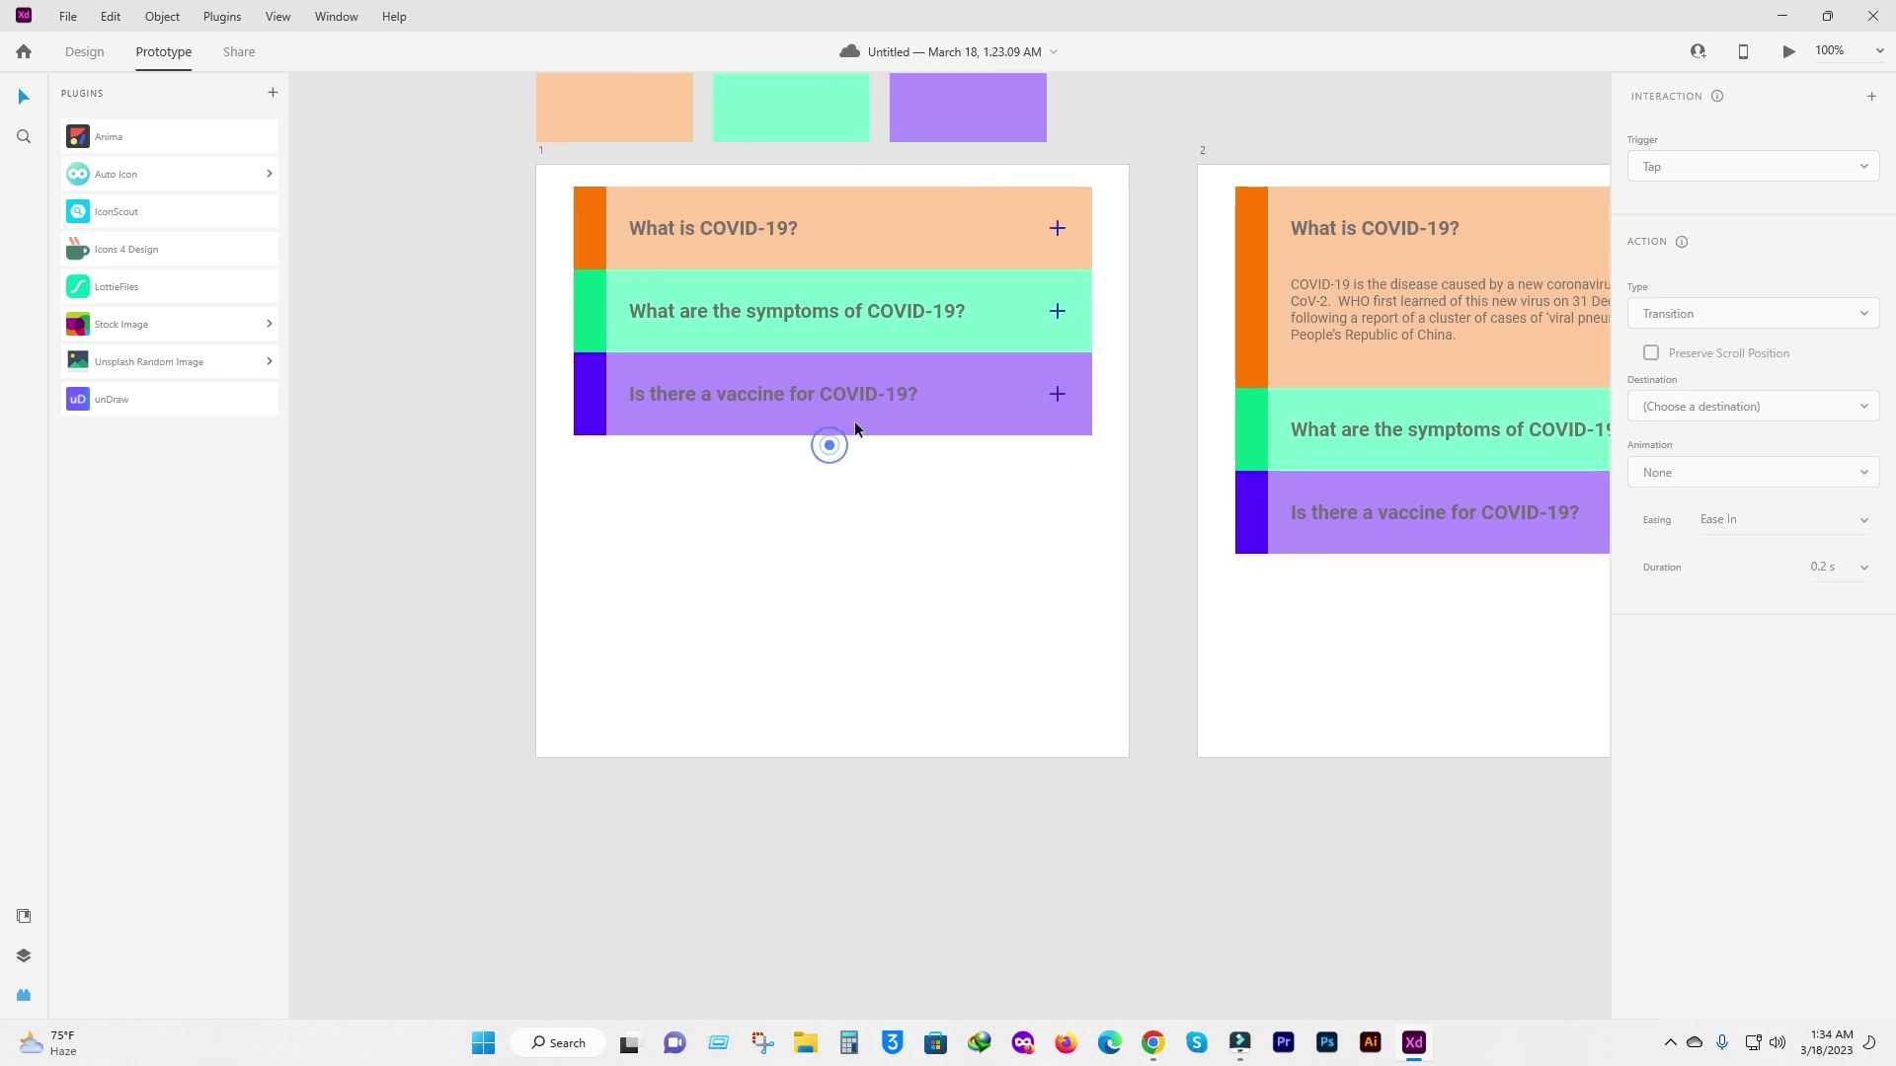
pyautogui.hscroll(3, 1047, 425)
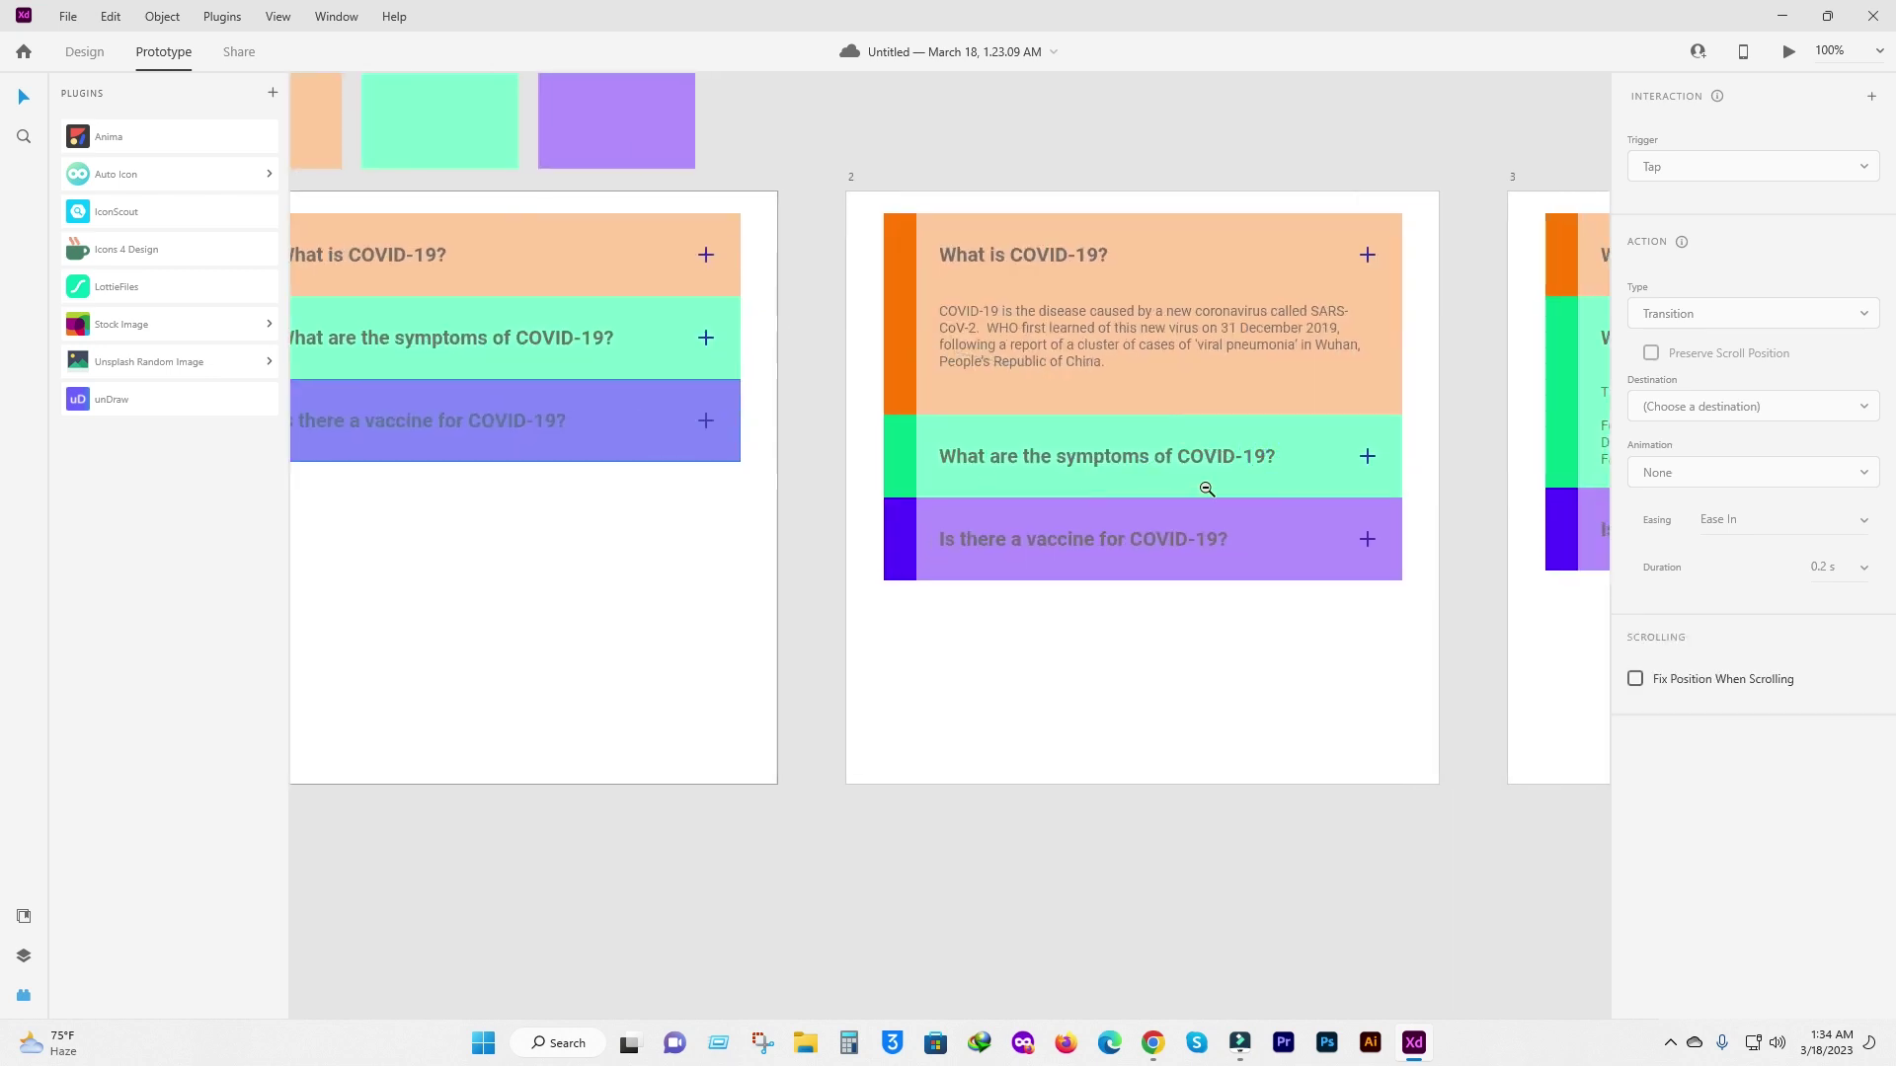
pyautogui.scroll(-4, 1202, 482)
pyautogui.click(1239, 521)
pyautogui.click(1386, 513)
pyautogui.hscroll(5, 1386, 513)
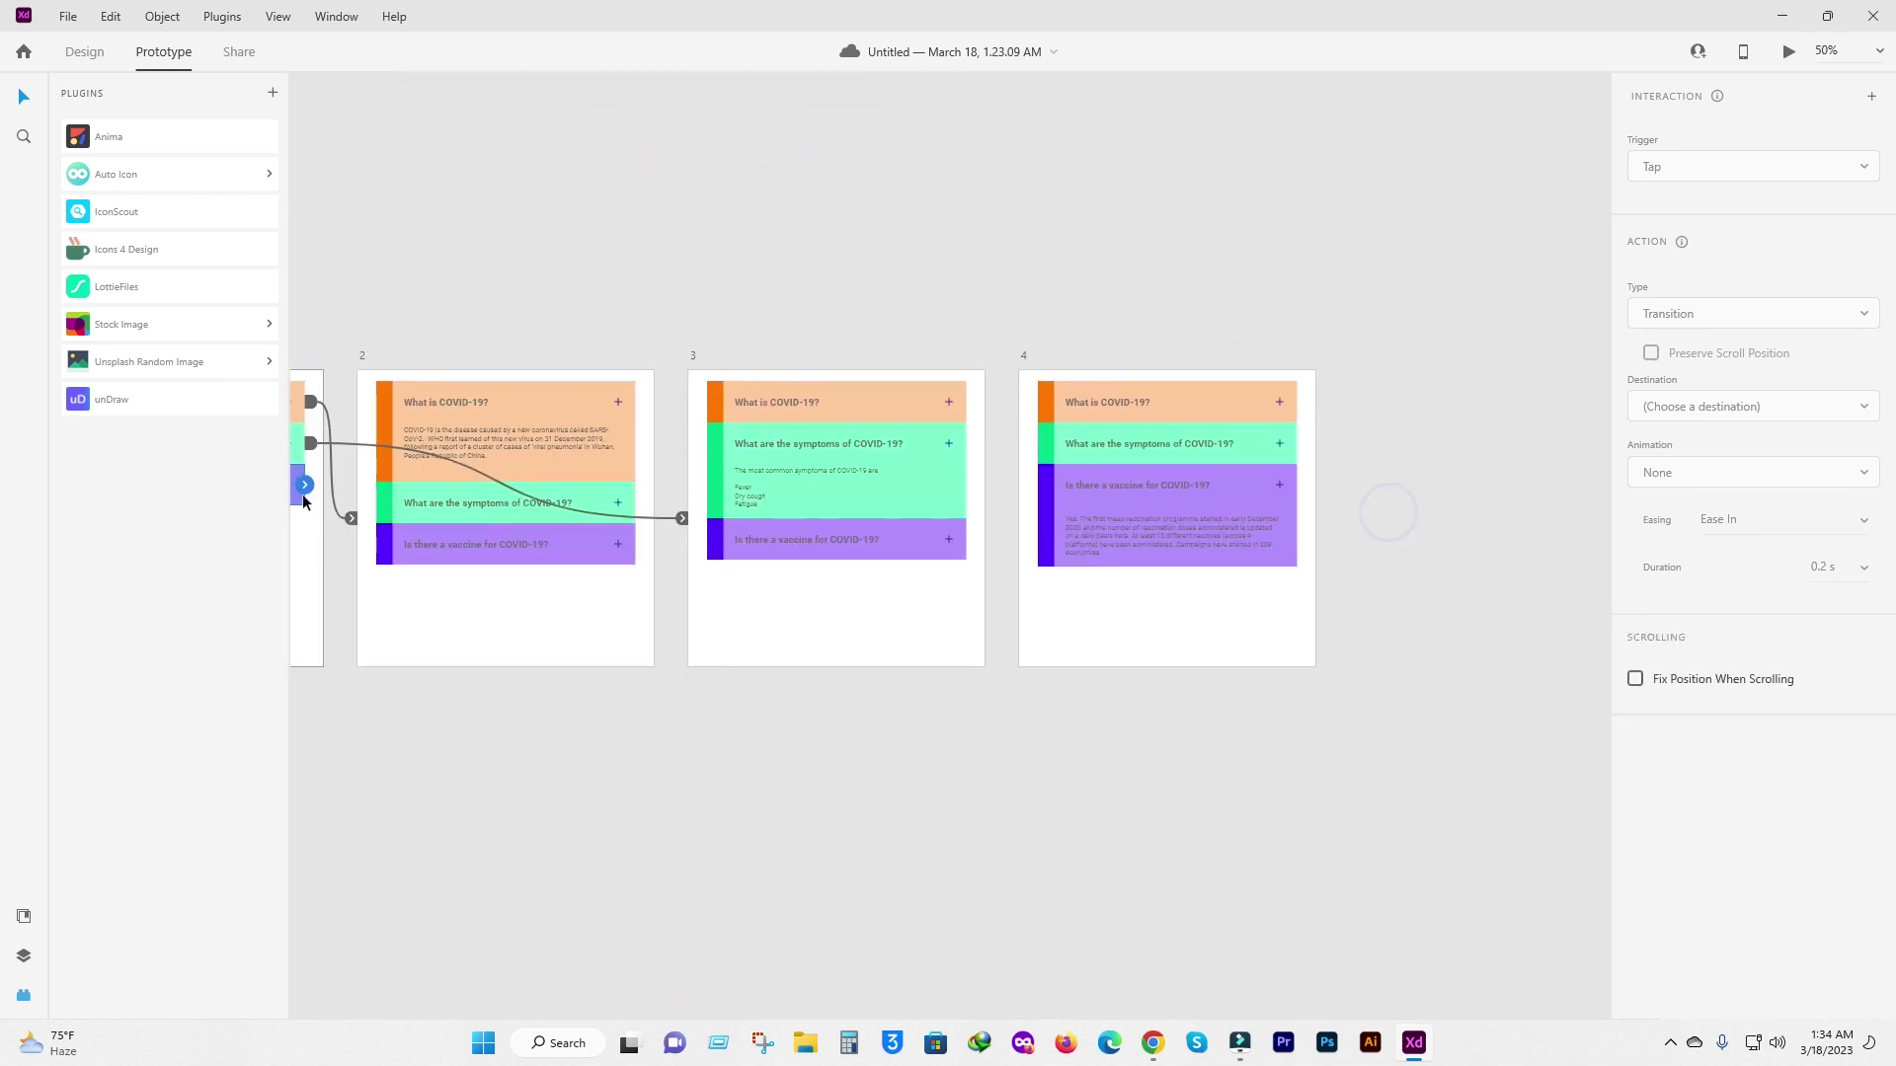
pyautogui.moveTo(307, 485)
pyautogui.mouseDown()
pyautogui.moveTo(1189, 579)
pyautogui.moveTo(1181, 629)
pyautogui.mouseUp()
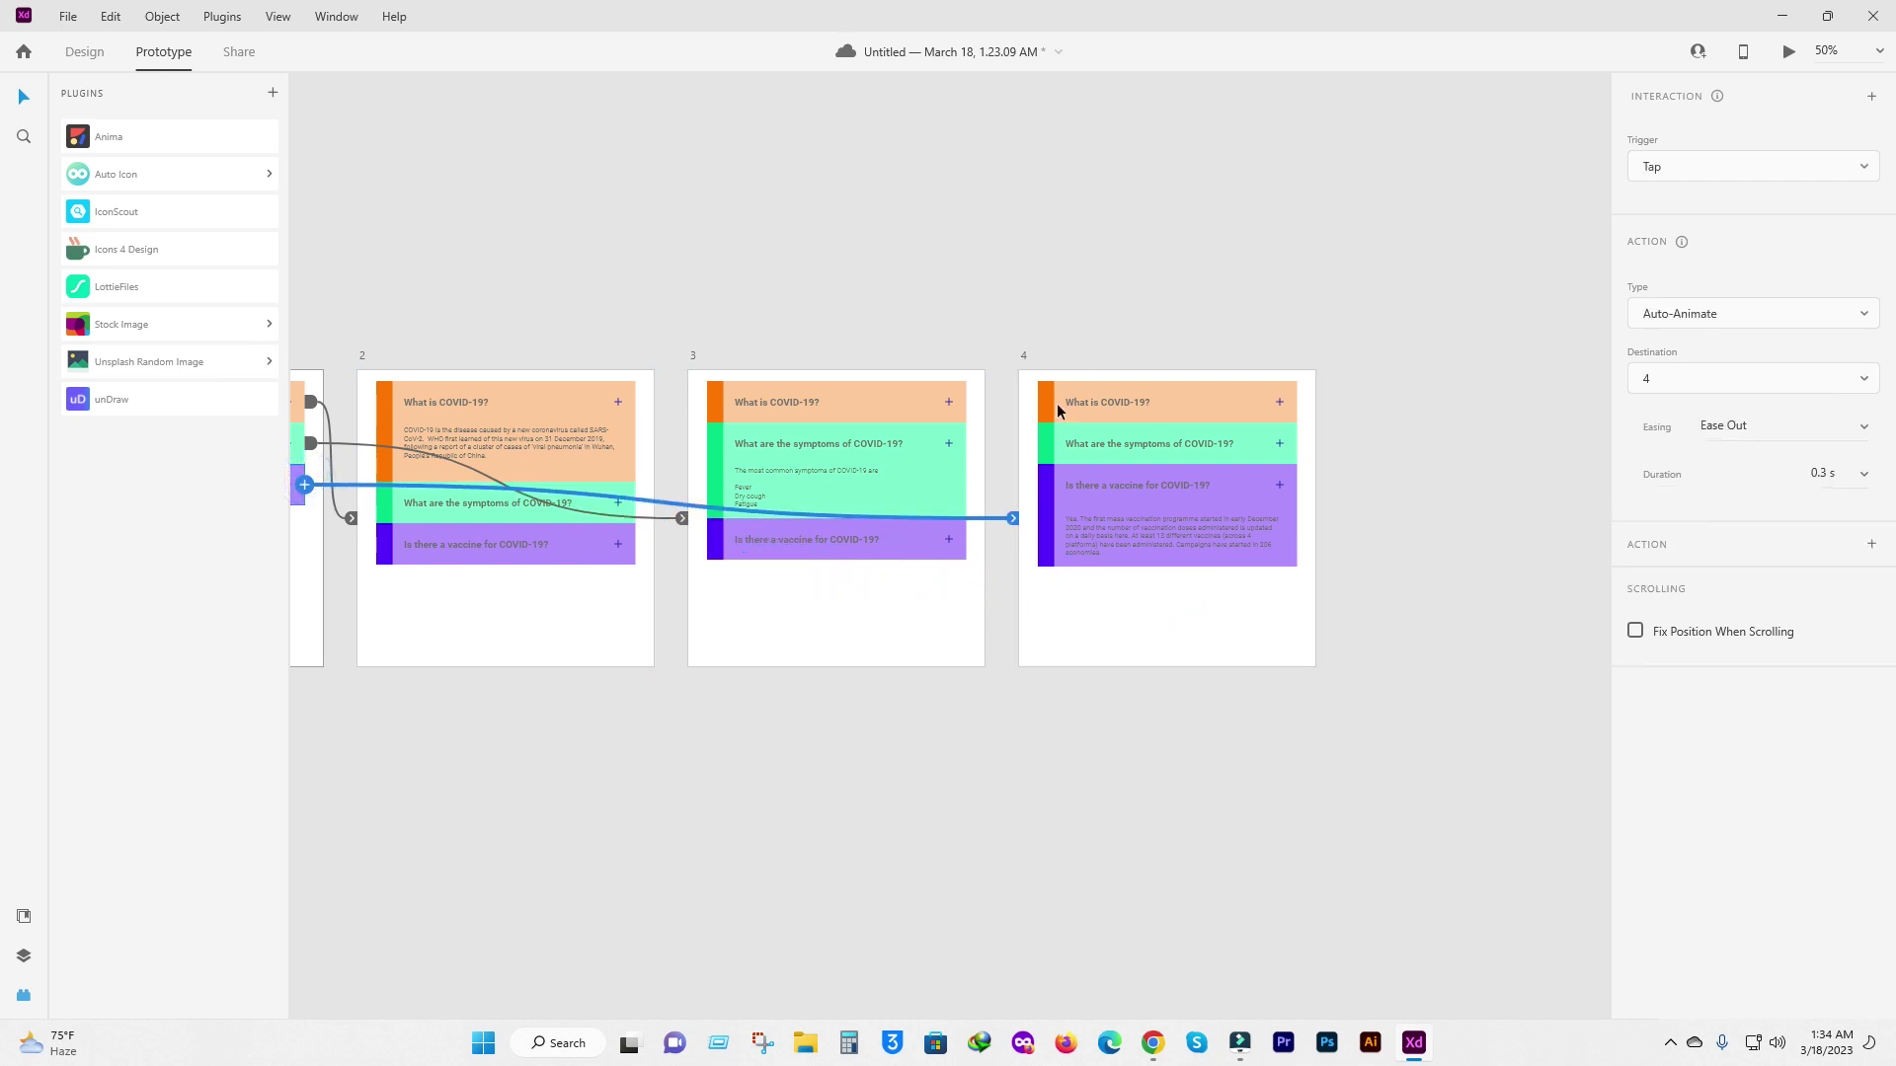
# Keep Destination 4 and the Tap trigger for the vaccine link.
pyautogui.click(1245, 529)
pyautogui.click(1685, 379)
pyautogui.click(1683, 377)
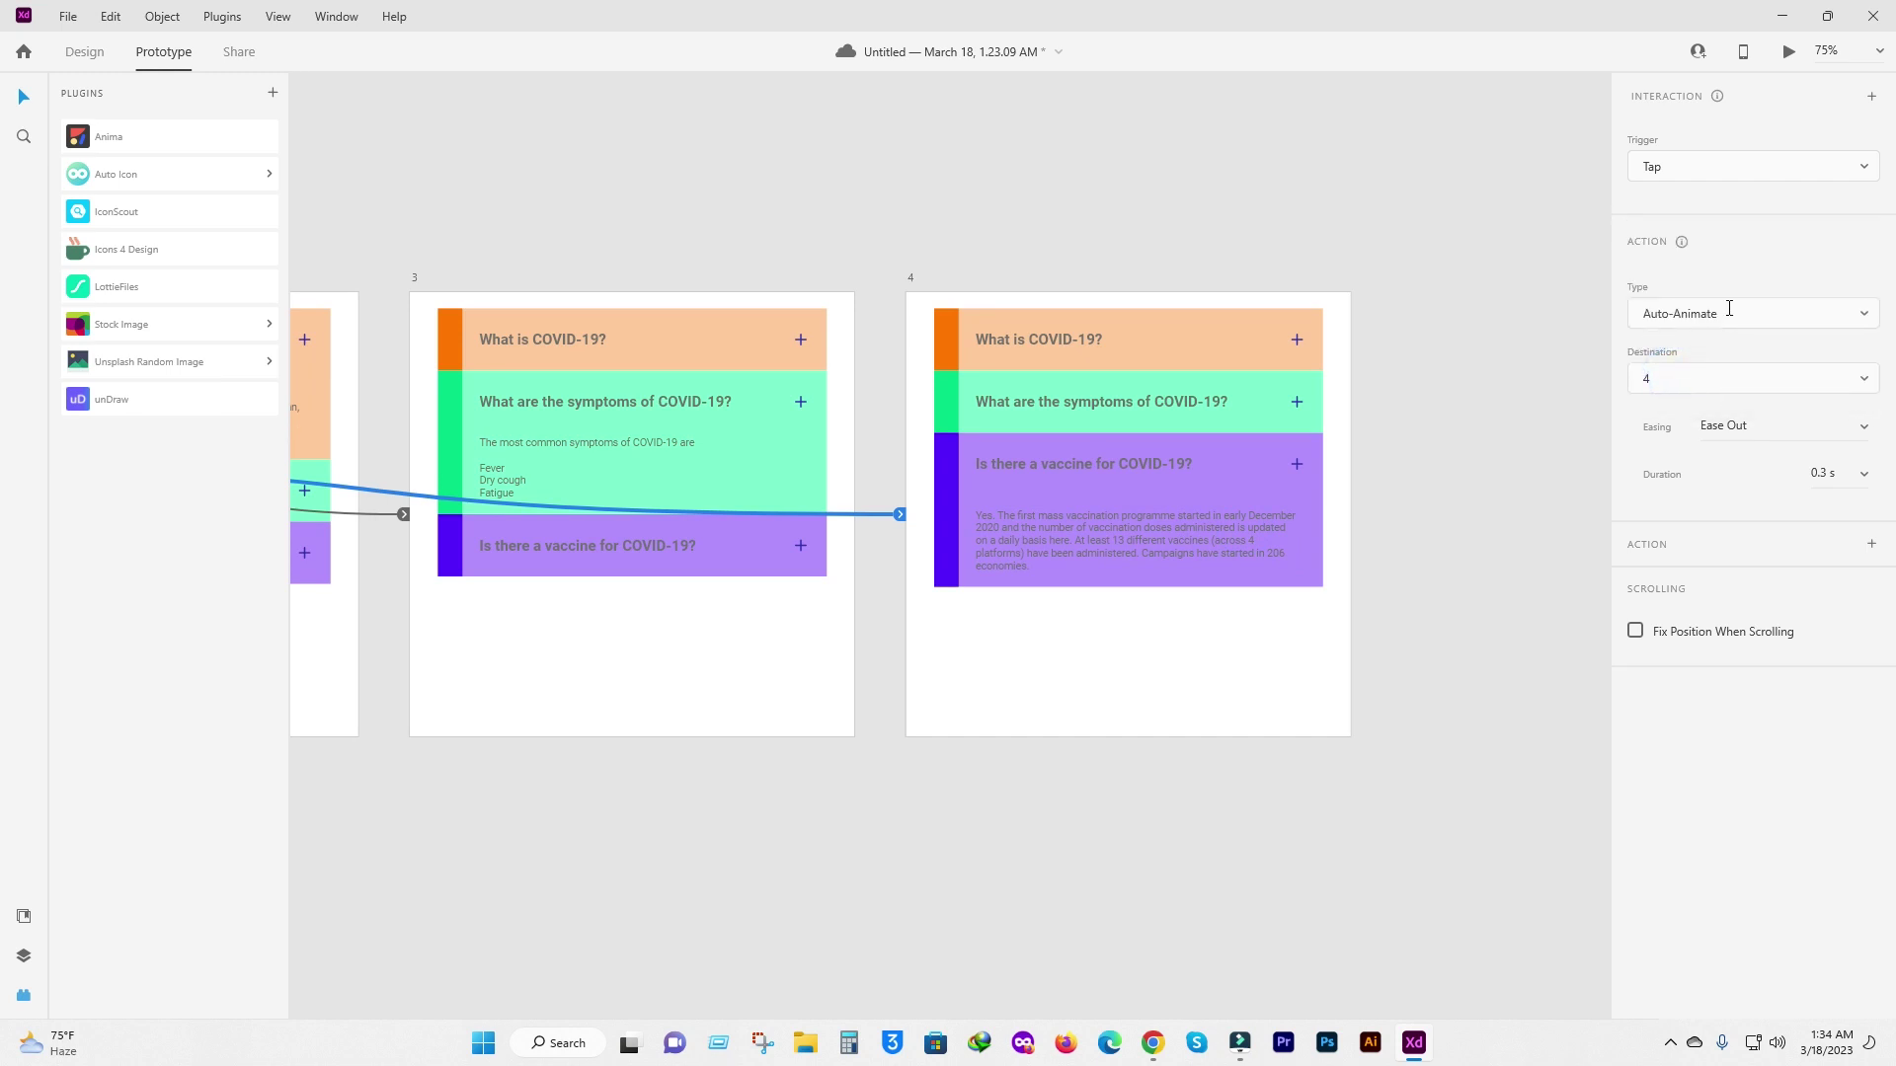
pyautogui.click(1699, 163)
pyautogui.click(1698, 162)
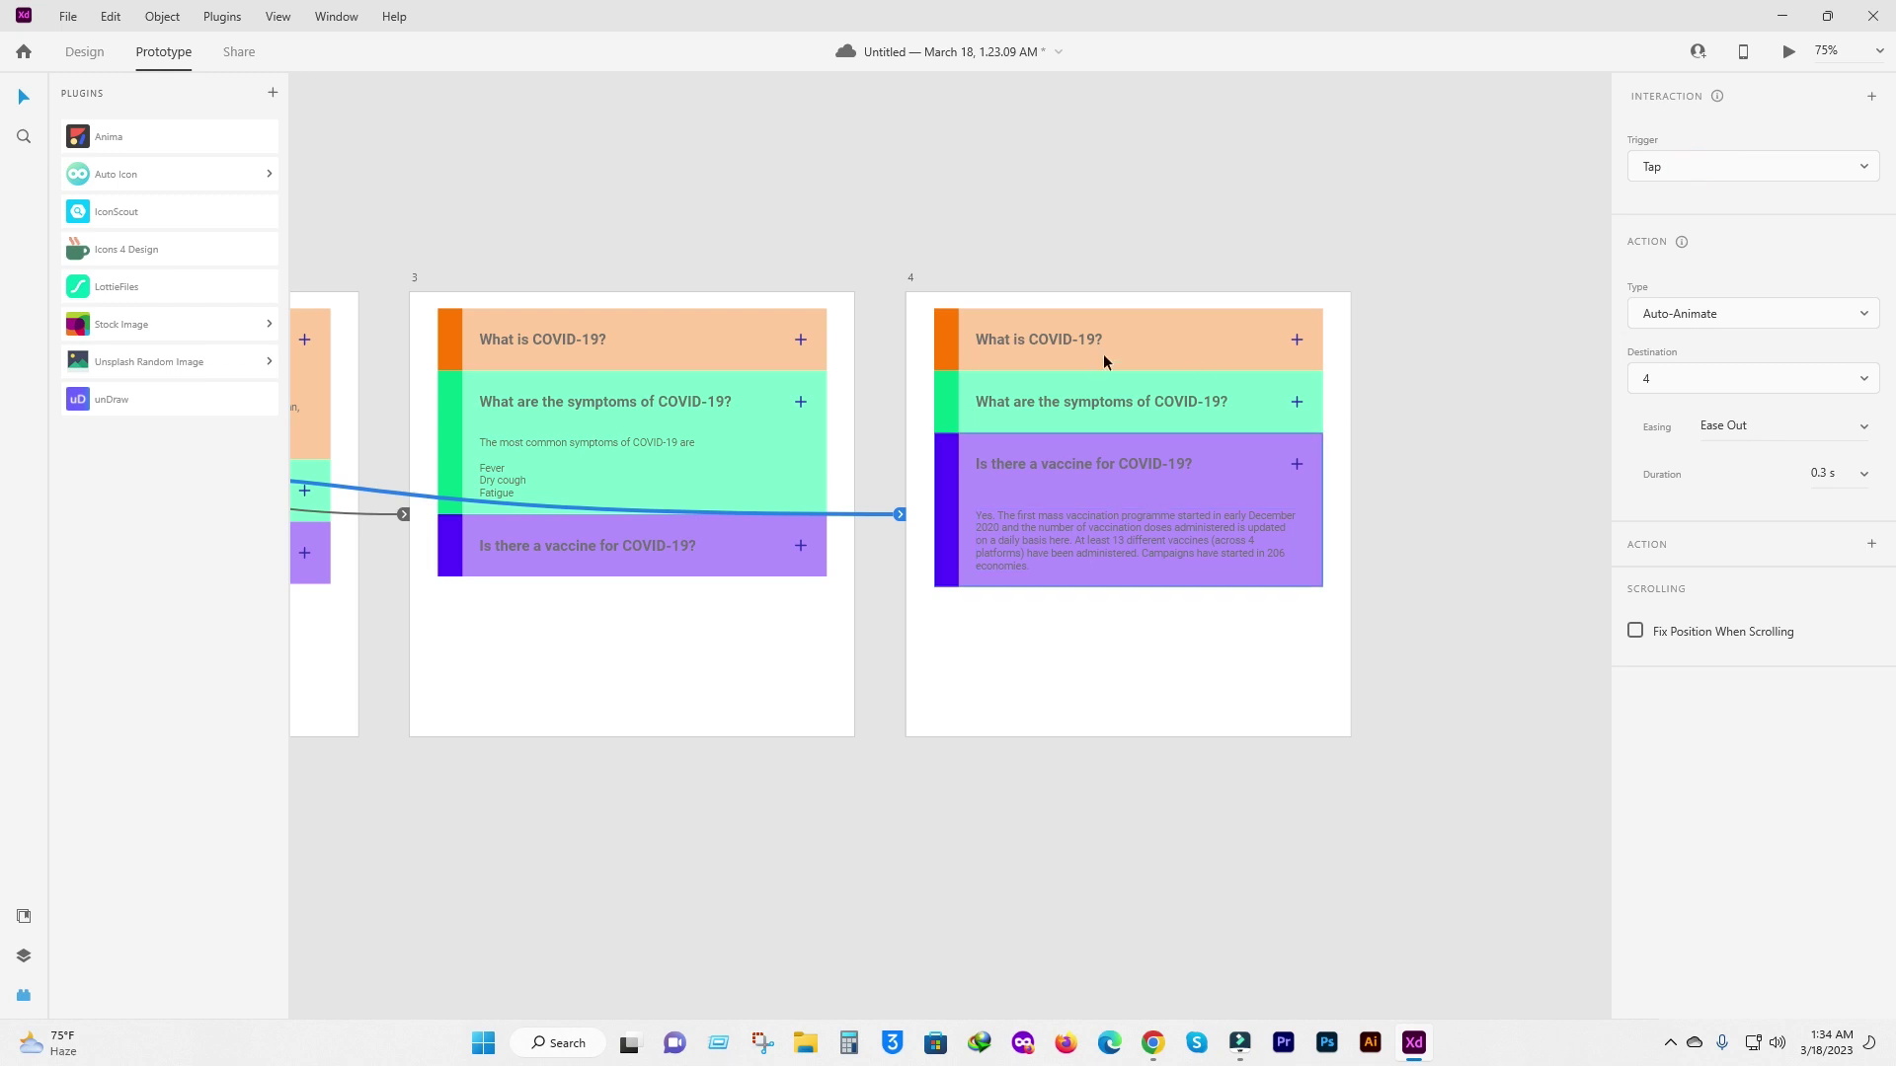
# Select artboard 4's vaccine row and zoom out to show all four artboards.
pyautogui.click(1197, 461)
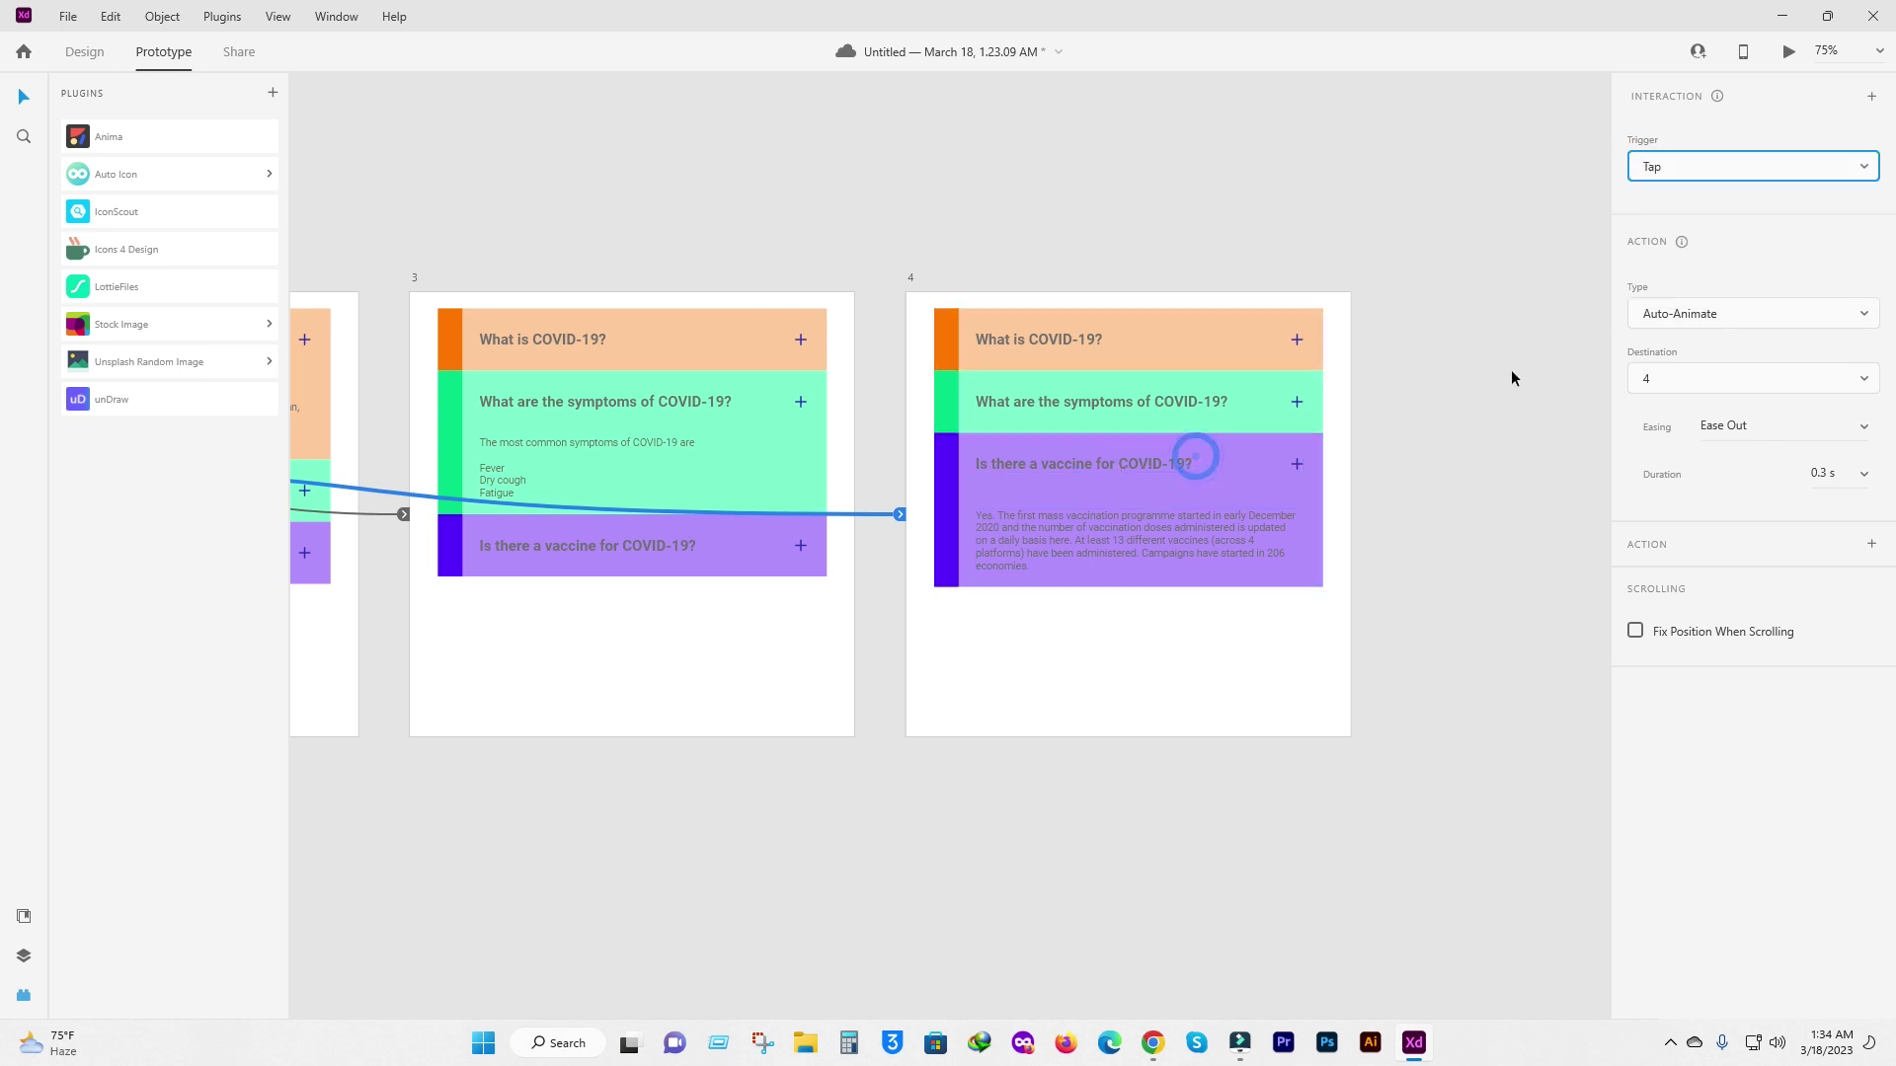
pyautogui.scroll(5, 1201, 449)
pyautogui.click(1062, 472)
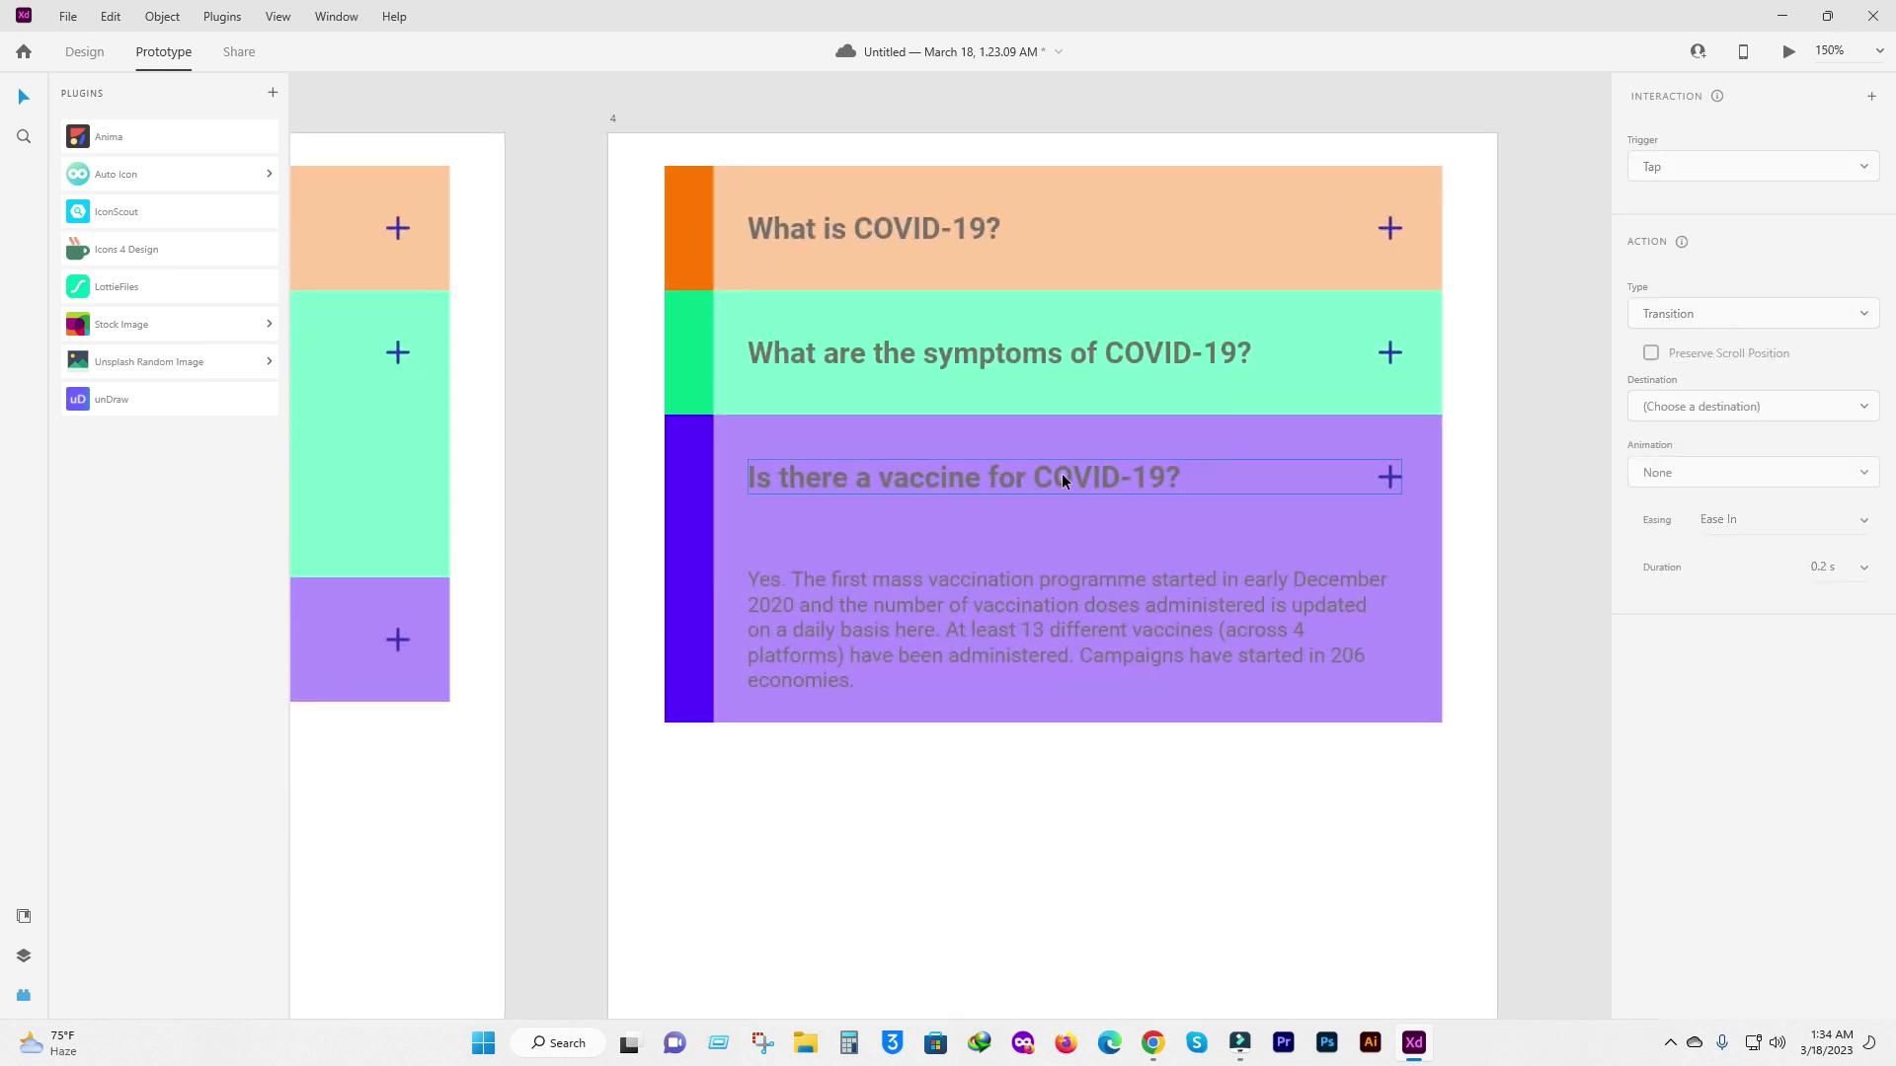
pyautogui.keyDown('alt'); pyautogui.click(1063, 474); pyautogui.keyUp('alt')
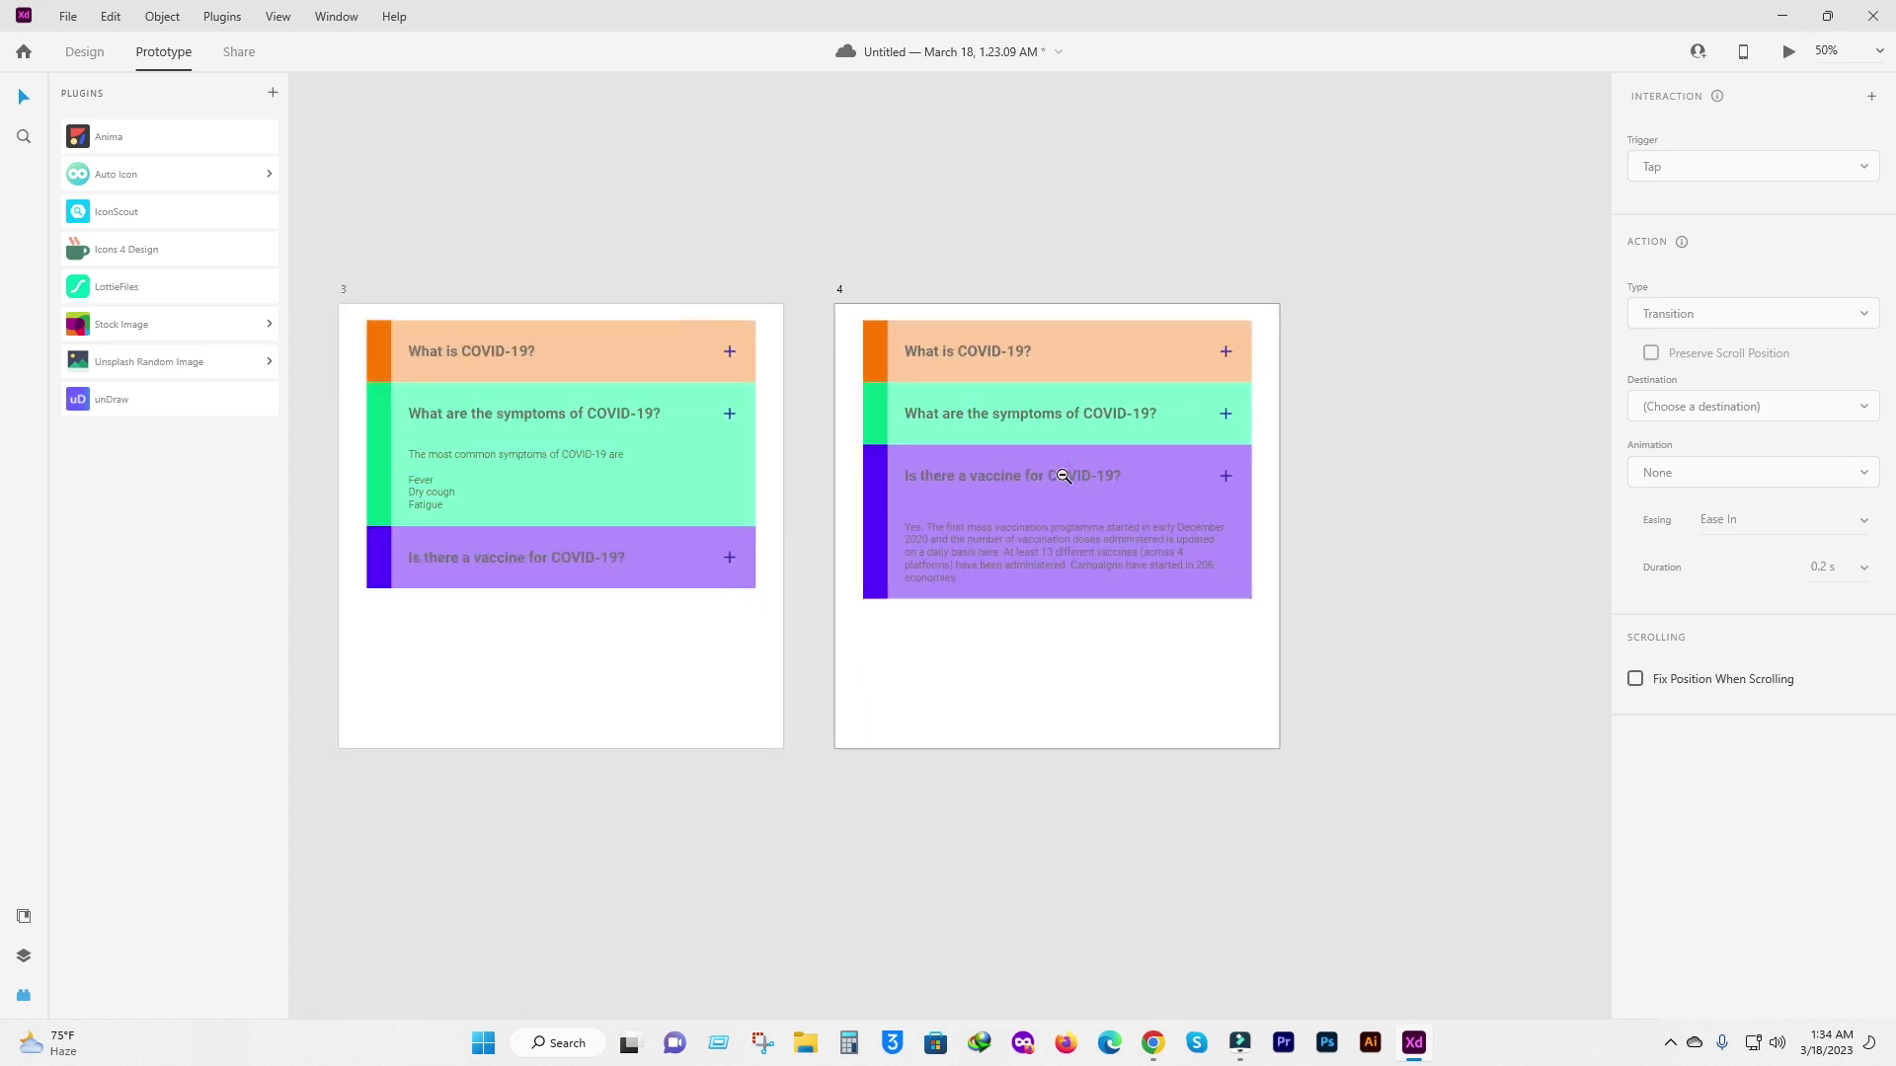
pyautogui.keyDown('alt'); pyautogui.click(1063, 478); pyautogui.keyUp('alt')
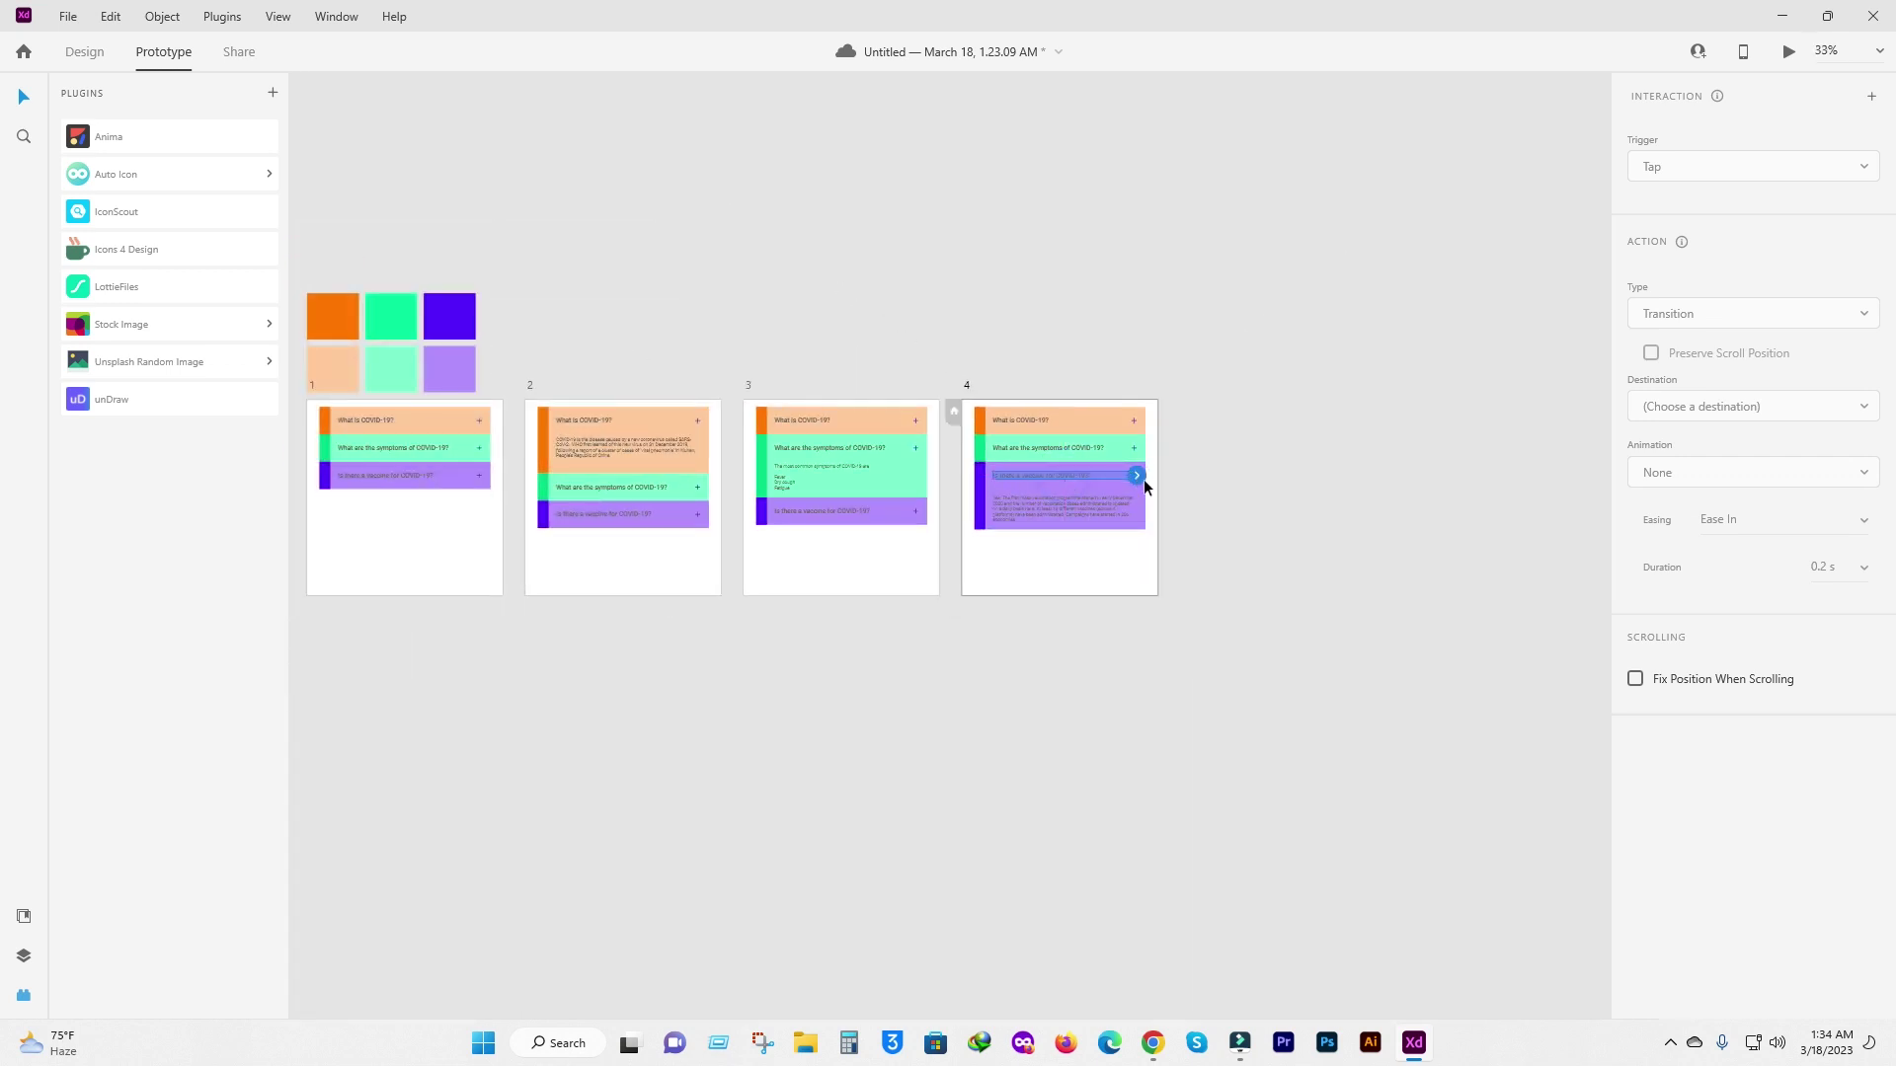
# Wire artboard 4's vaccine row back to artboard 1, then select its symptoms row.
pyautogui.moveTo(1129, 476)
pyautogui.mouseDown()
pyautogui.moveTo(1328, 478)
pyautogui.moveTo(639, 531)
pyautogui.moveTo(689, 518)
pyautogui.mouseUp()
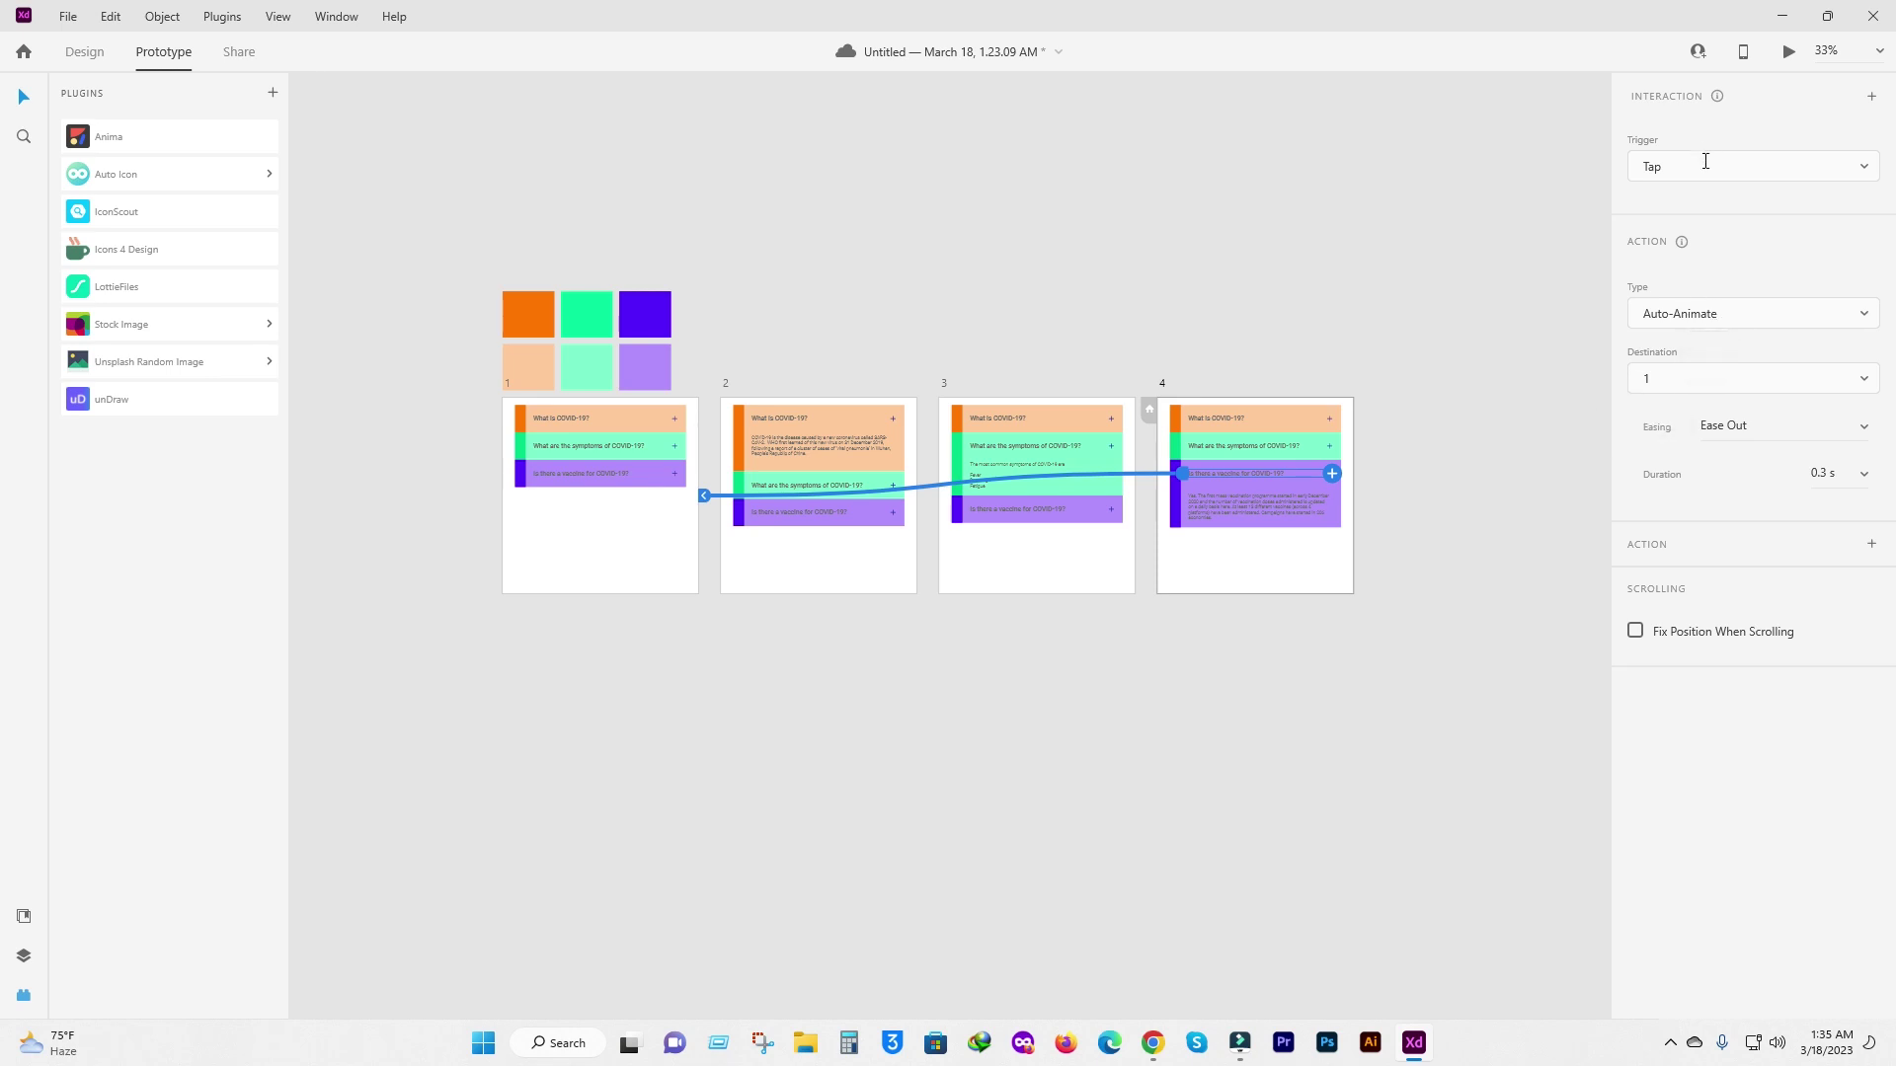
pyautogui.click(876, 665)
pyautogui.click(1179, 427)
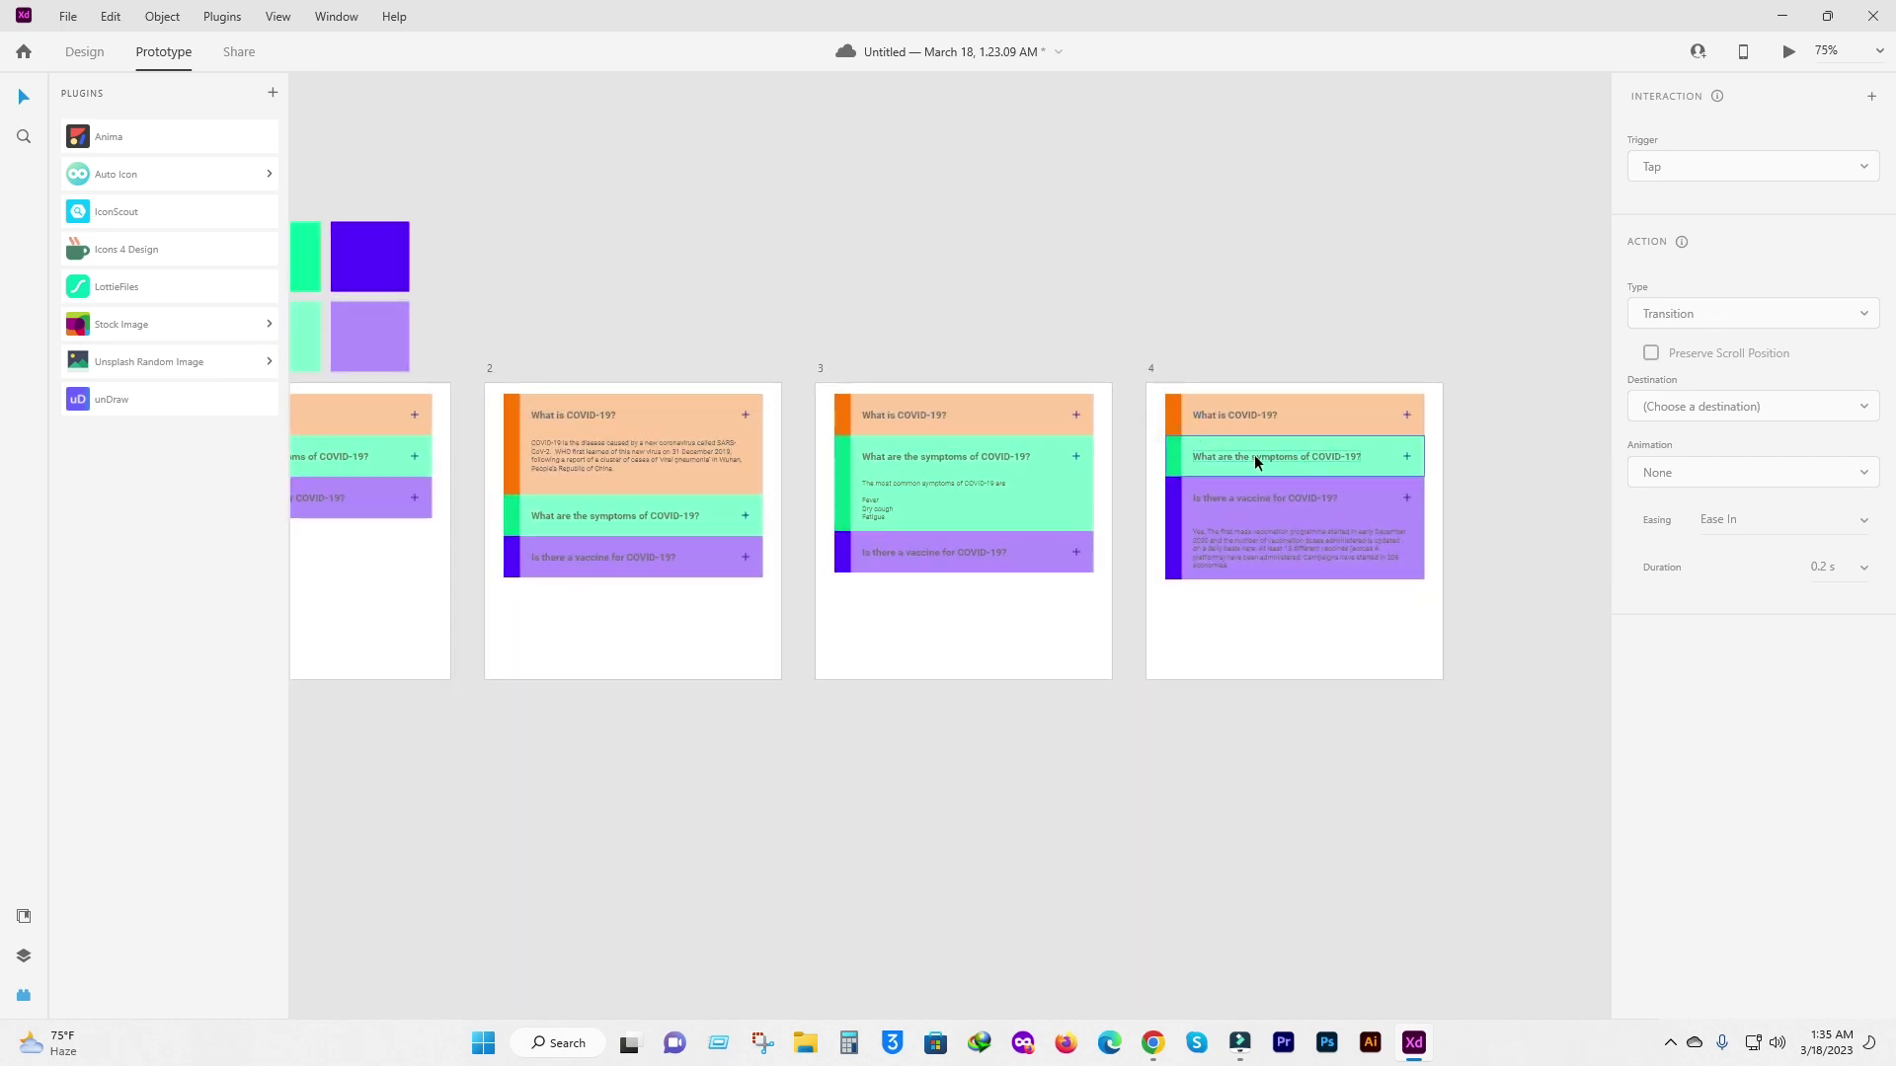
pyautogui.click(1314, 533)
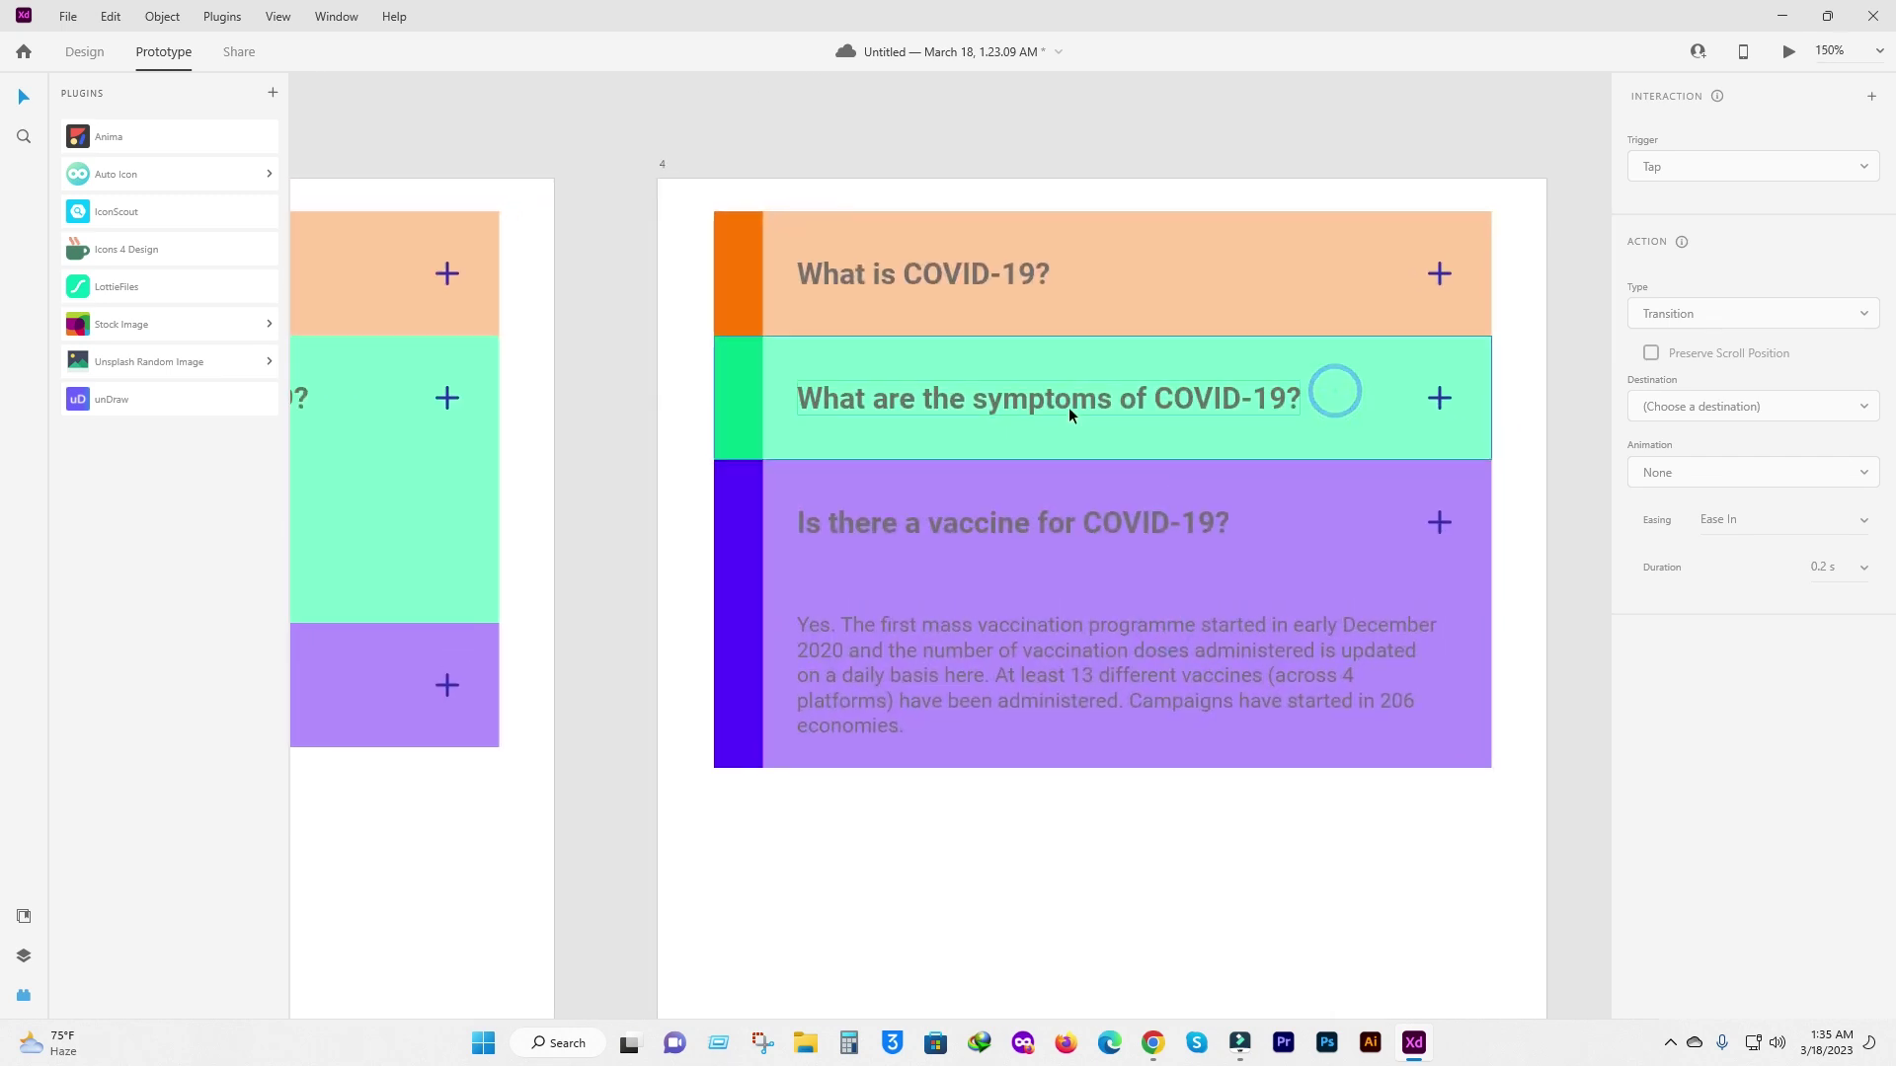
pyautogui.click(1068, 407)
pyautogui.scroll(-5, 1068, 407)
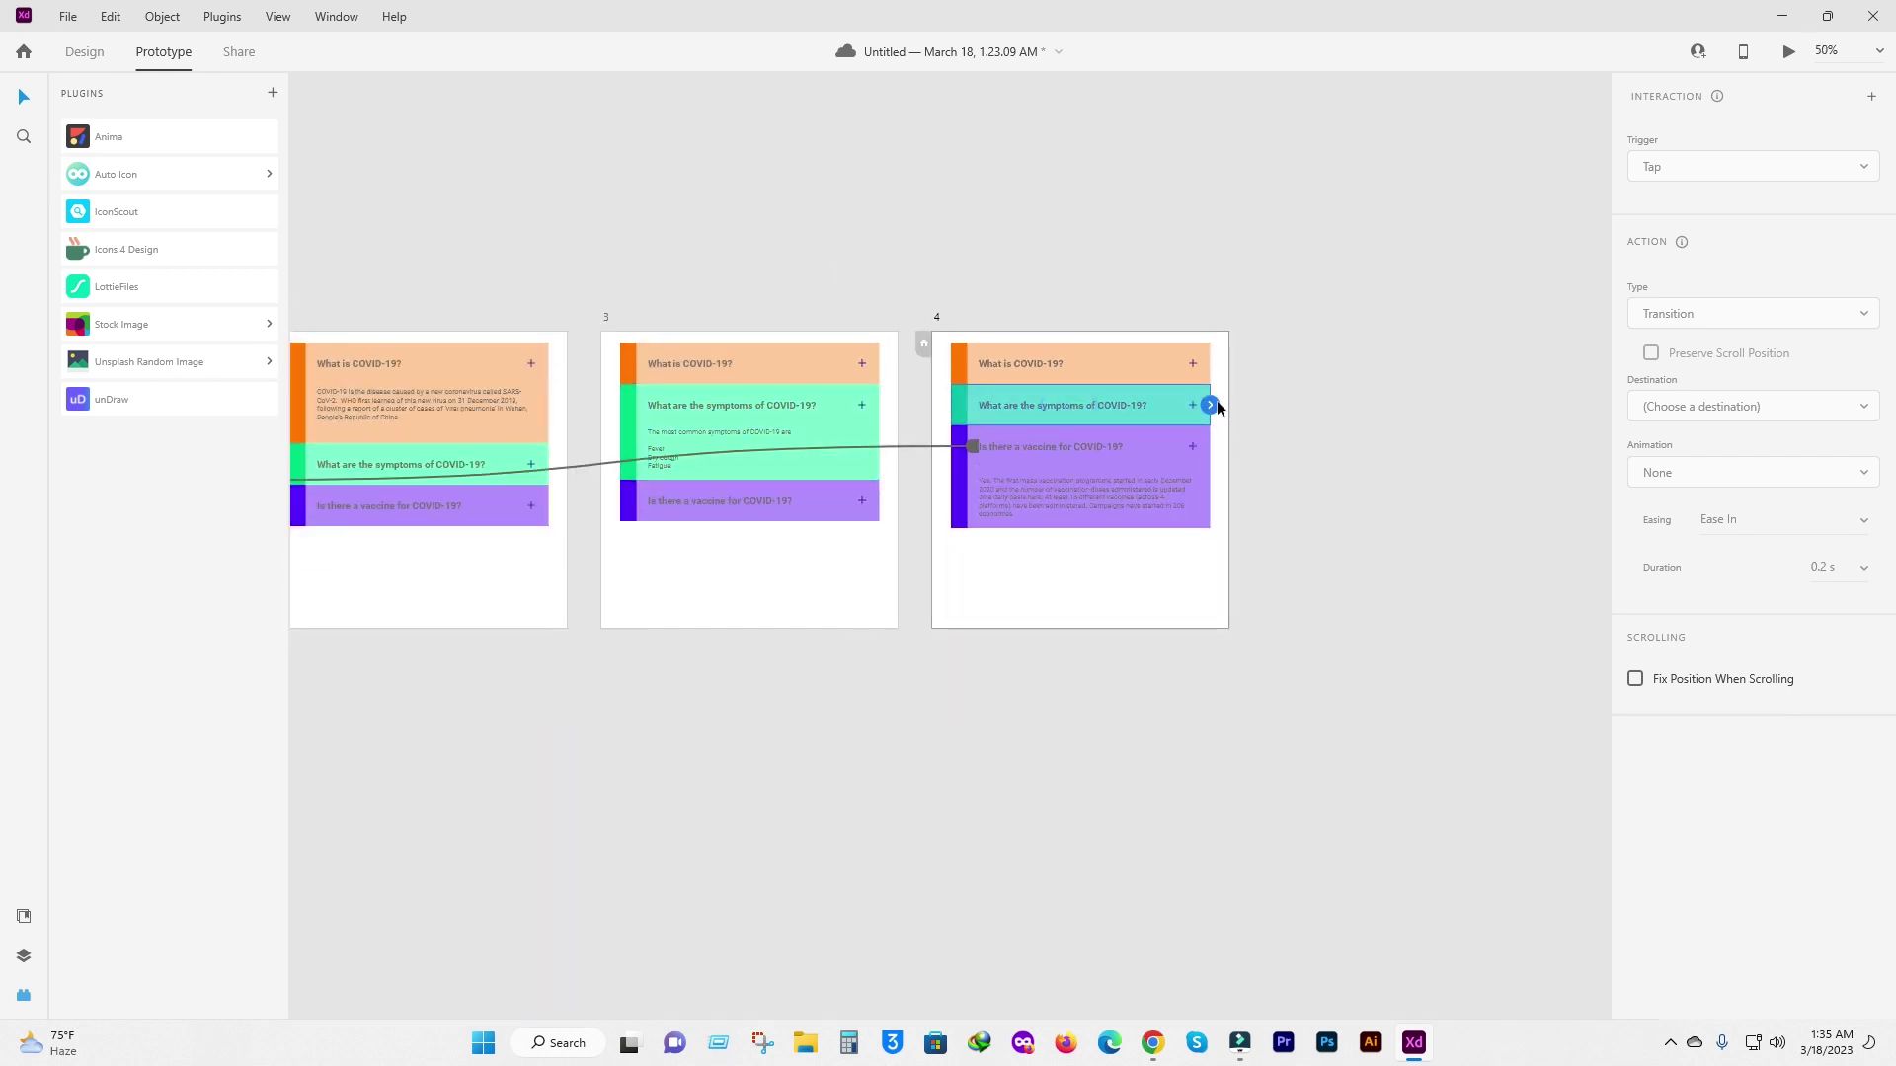
# Wire artboard 4's symptoms row to artboard 3 with Auto-Animate.
pyautogui.moveTo(1213, 403); pyautogui.dragTo(598, 328)
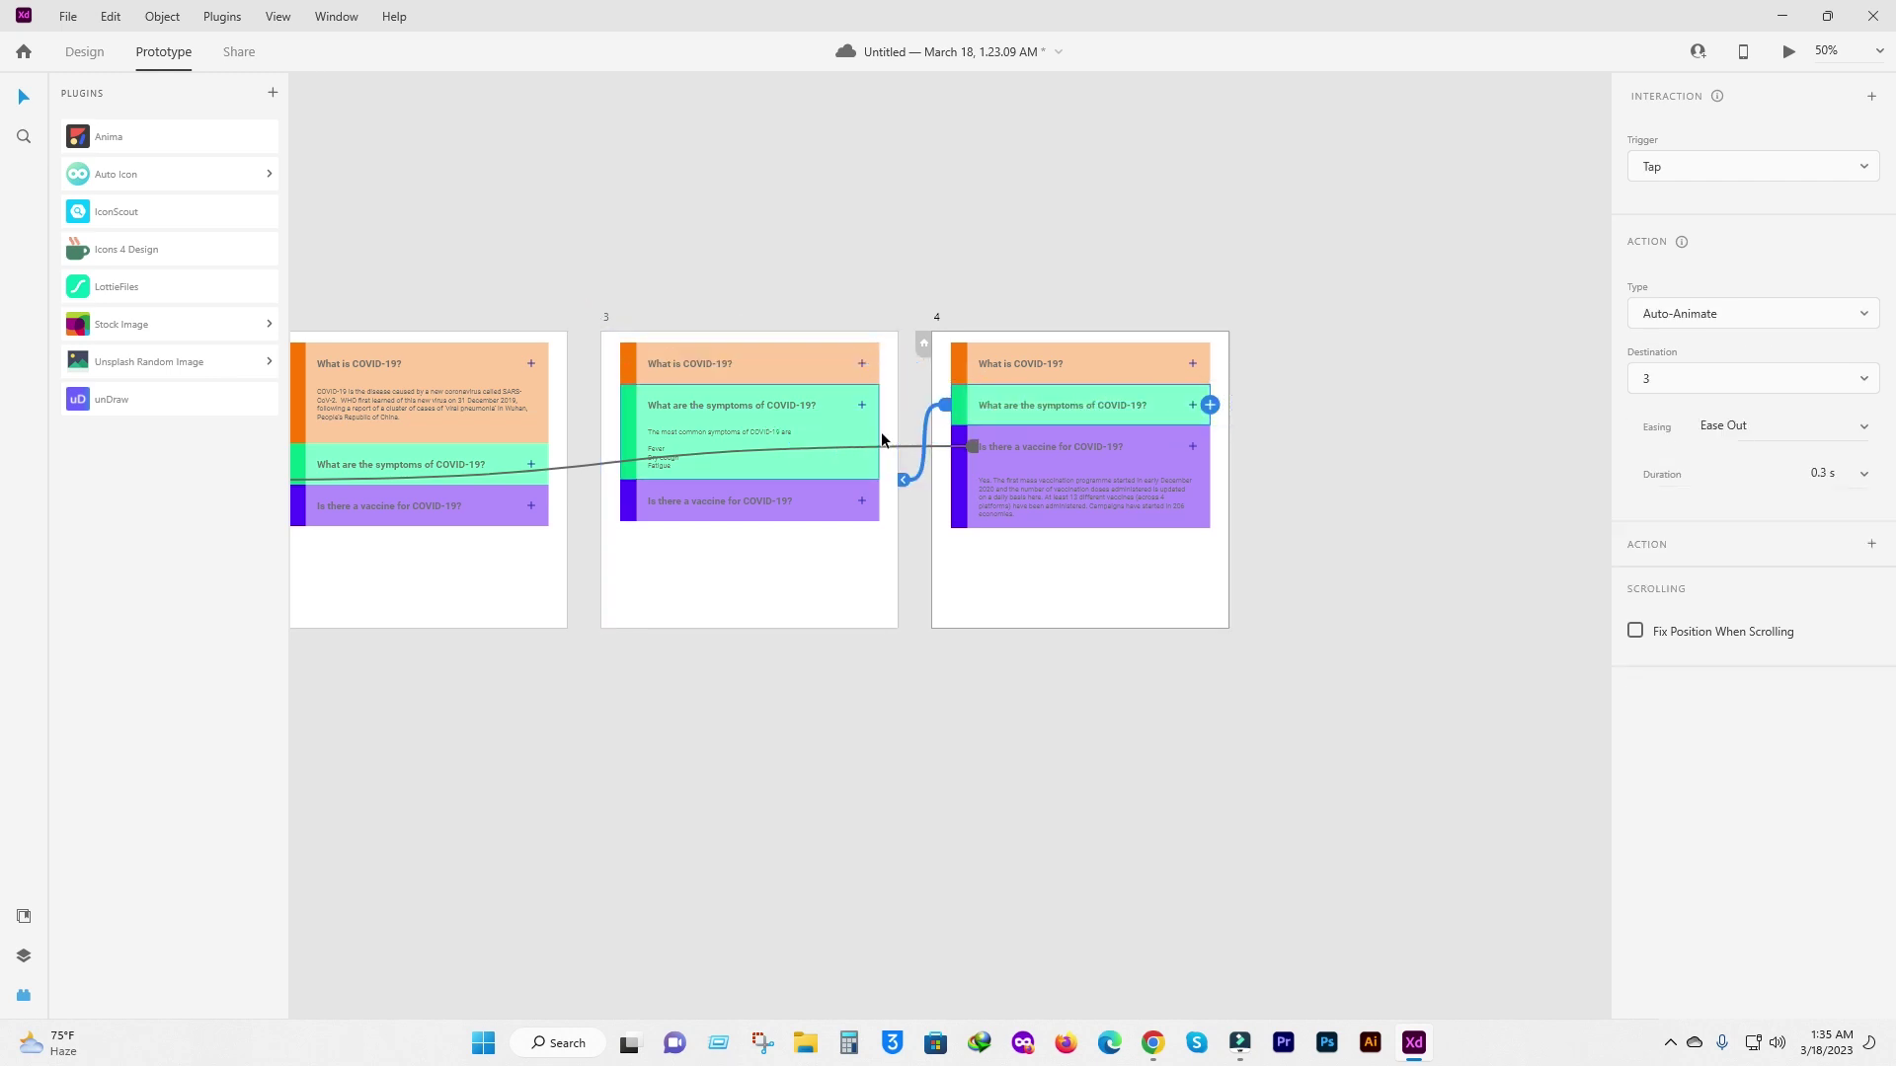
pyautogui.click(1697, 377)
pyautogui.click(1751, 315)
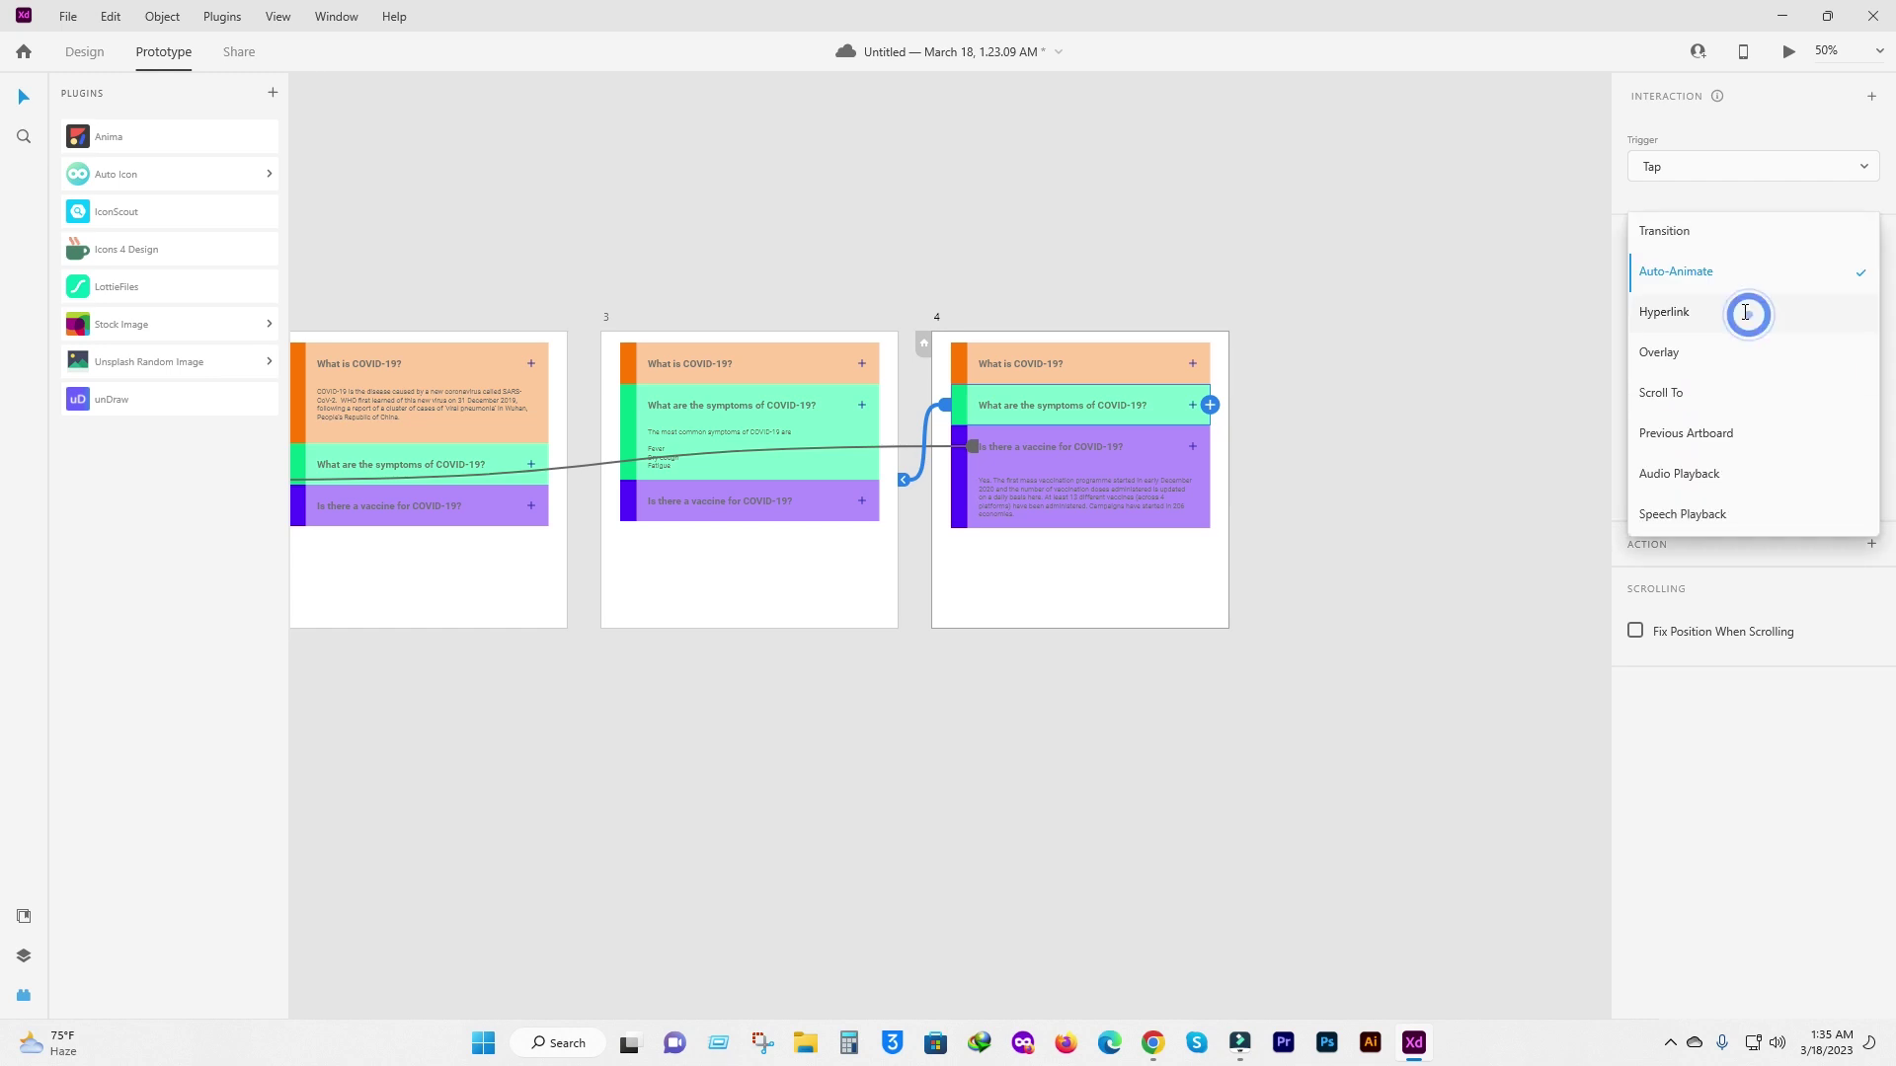
pyautogui.click(1738, 262)
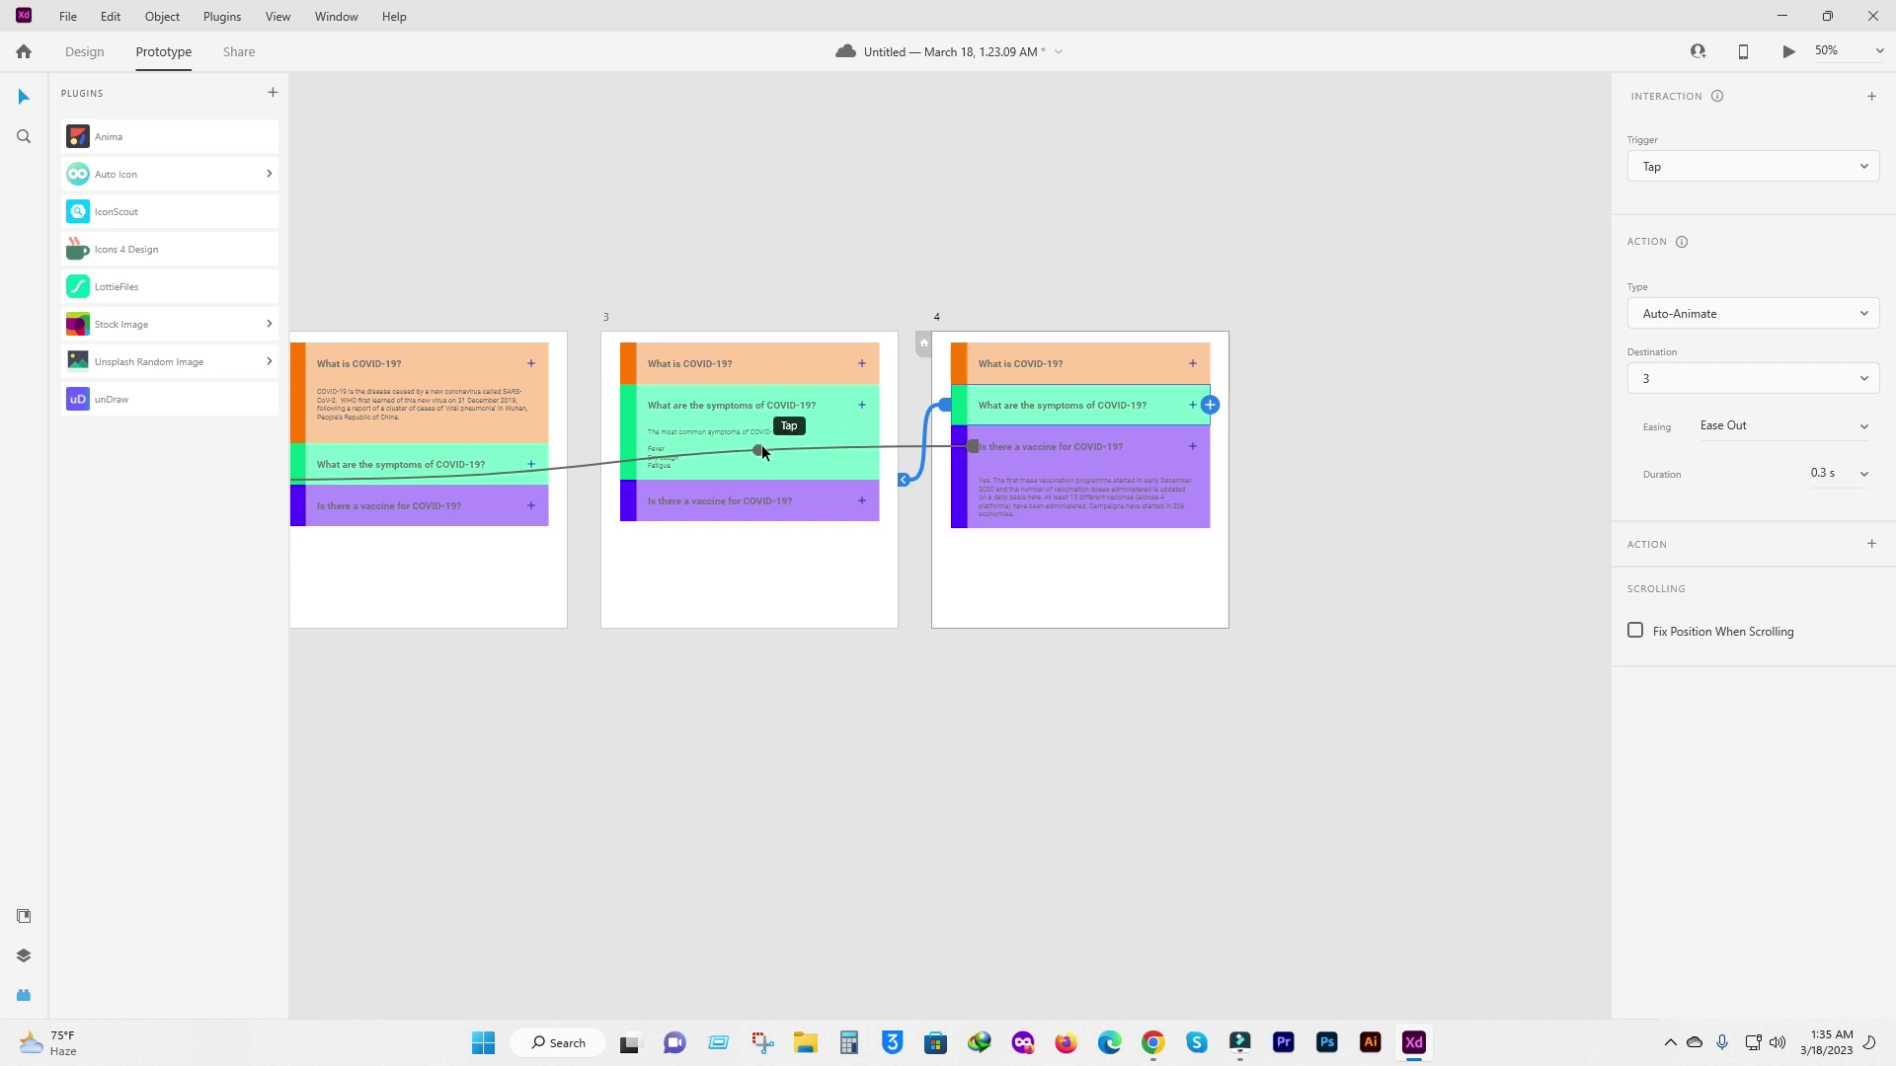
# Wire artboard 4's What is COVID-19? row to artboard 2 on Tap.
pyautogui.click(1098, 363)
pyautogui.click(1056, 431)
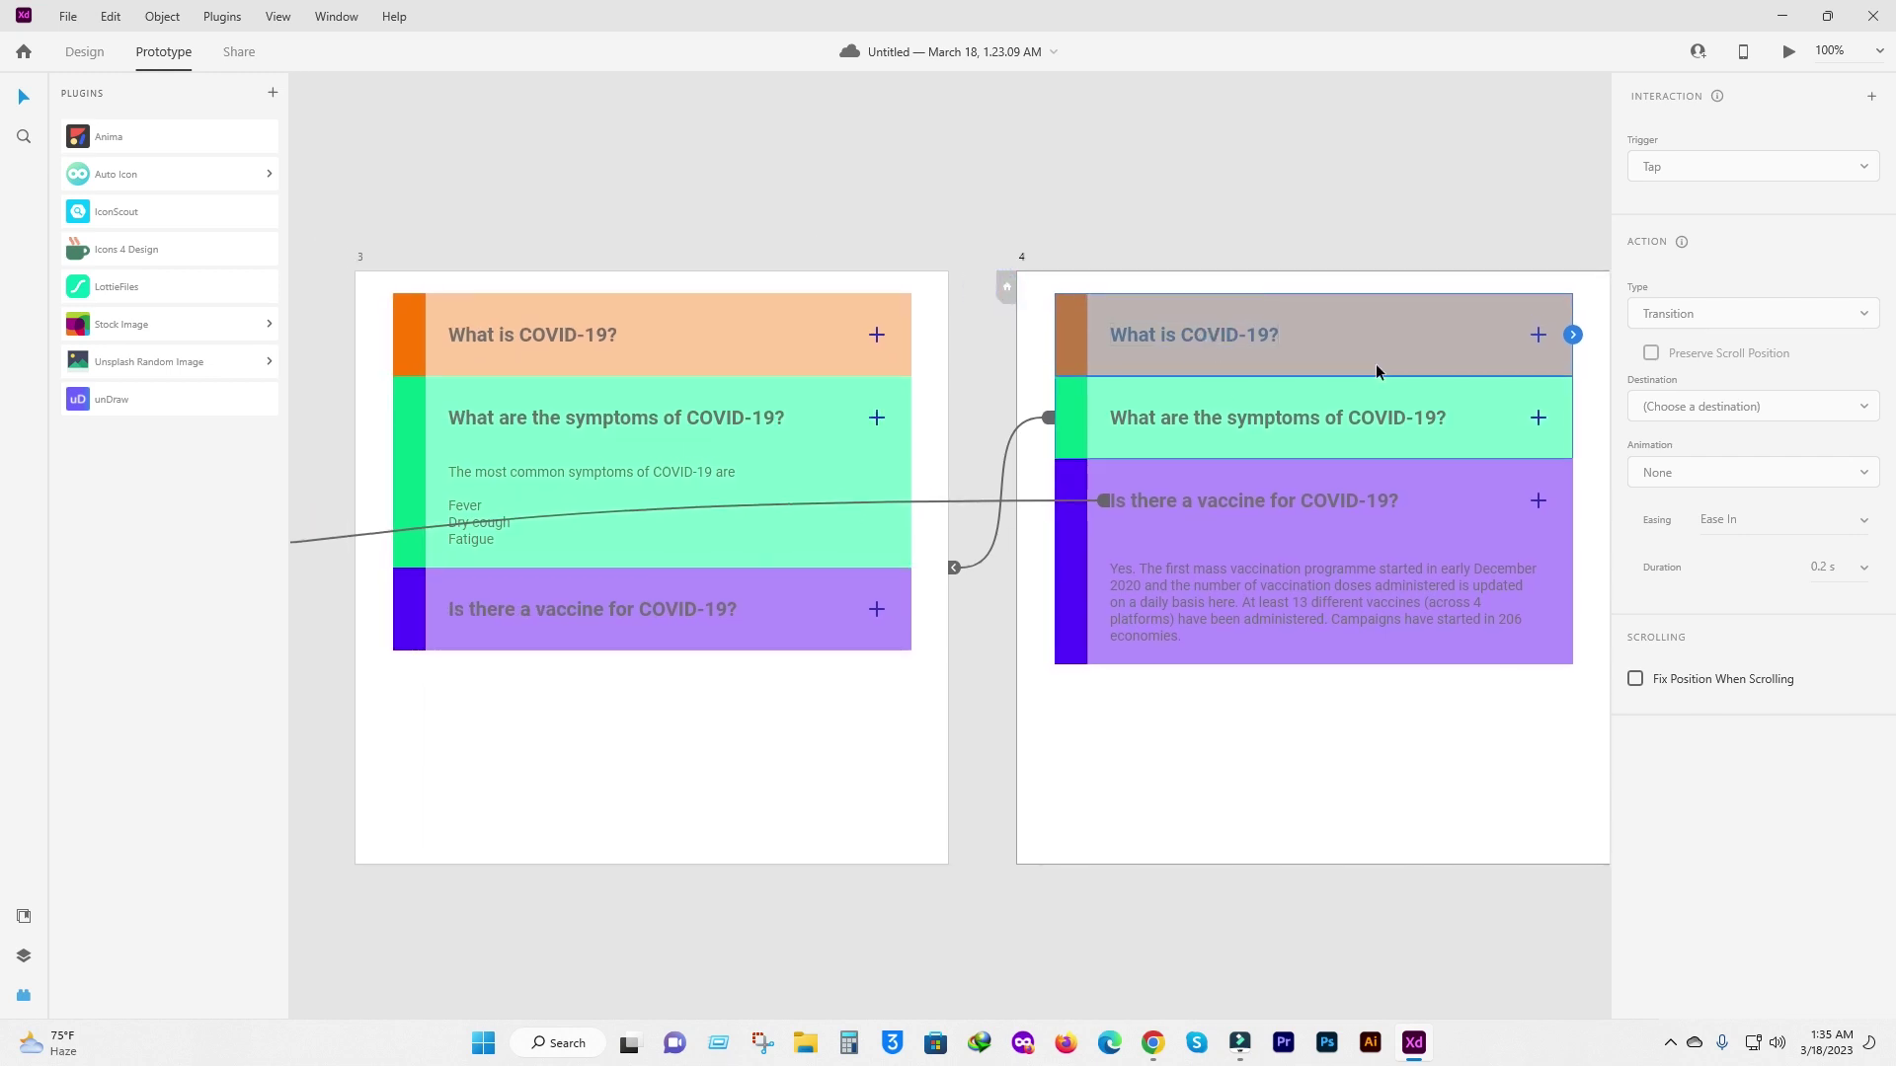
pyautogui.keyDown('alt'); pyautogui.click(1378, 366); pyautogui.keyUp('alt')
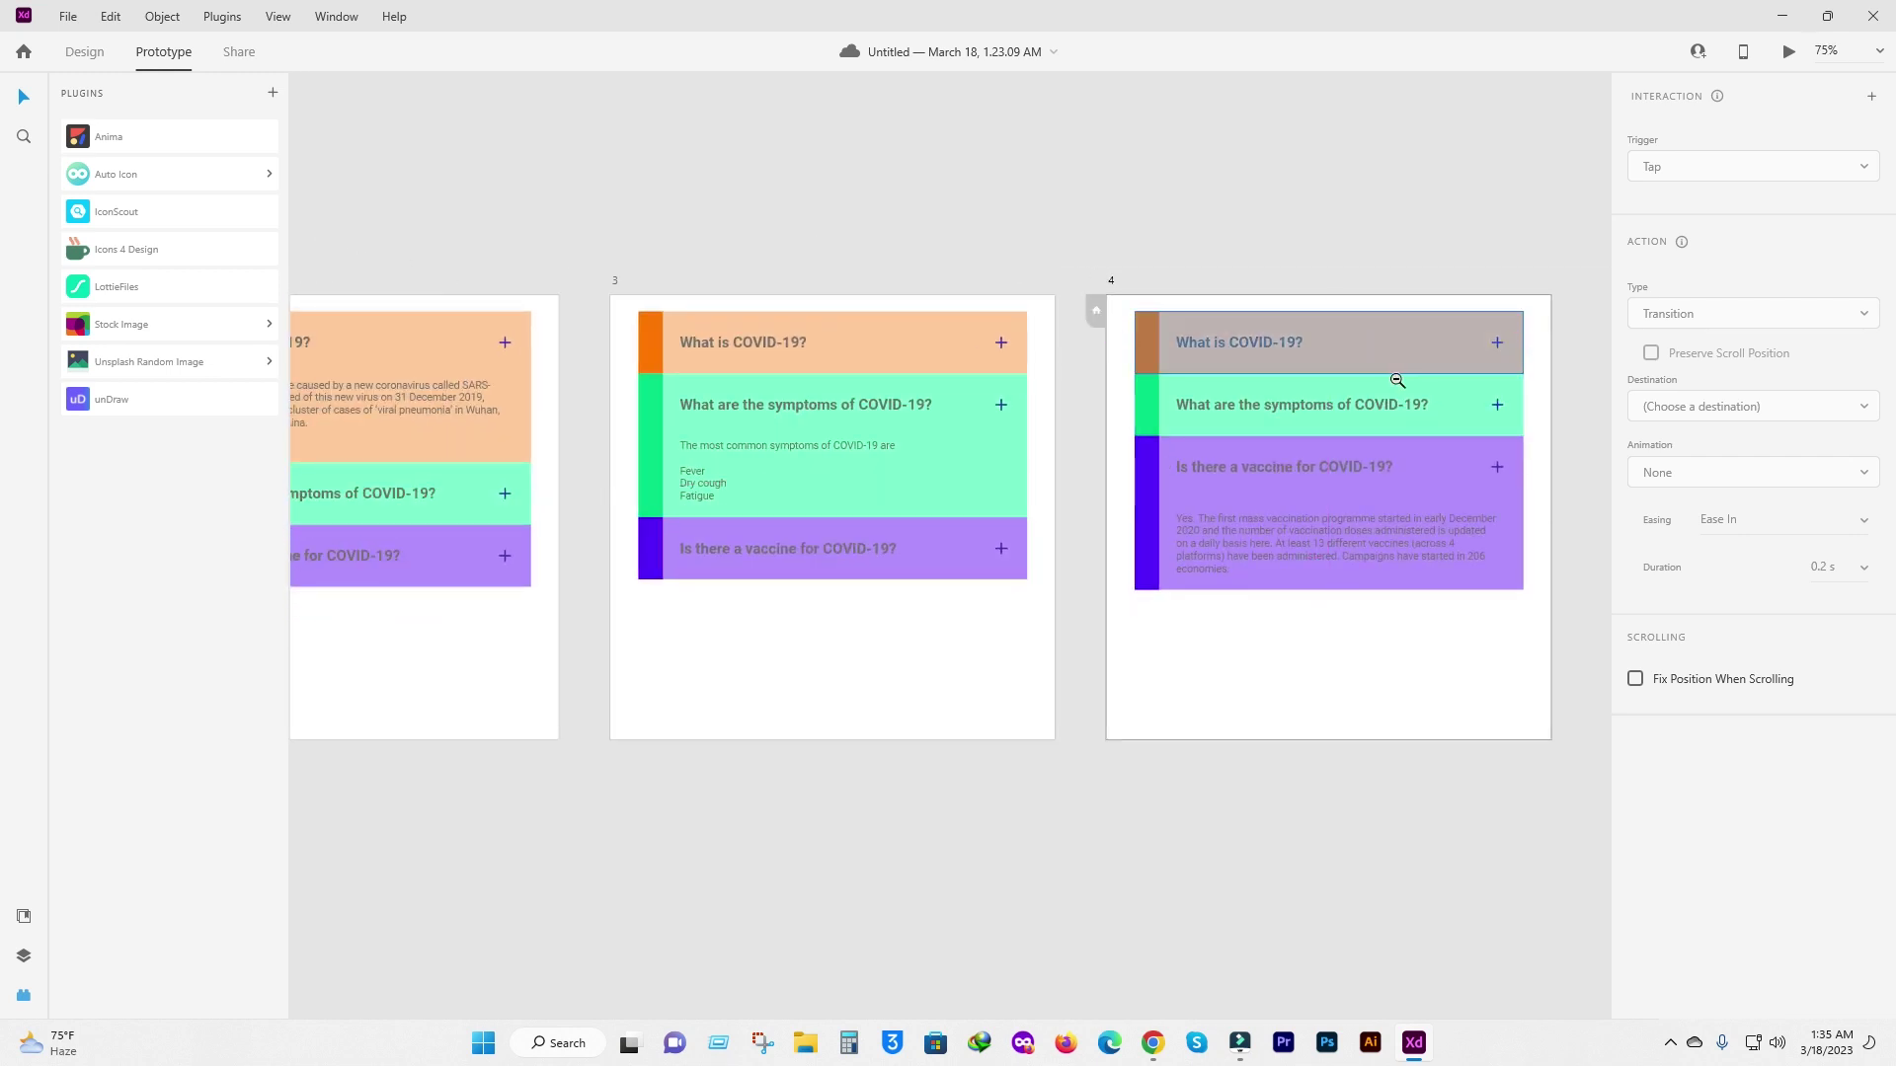
pyautogui.keyDown('alt'); pyautogui.click(1396, 373); pyautogui.keyUp('alt')
pyautogui.moveTo(1478, 360); pyautogui.dragTo(789, 372)
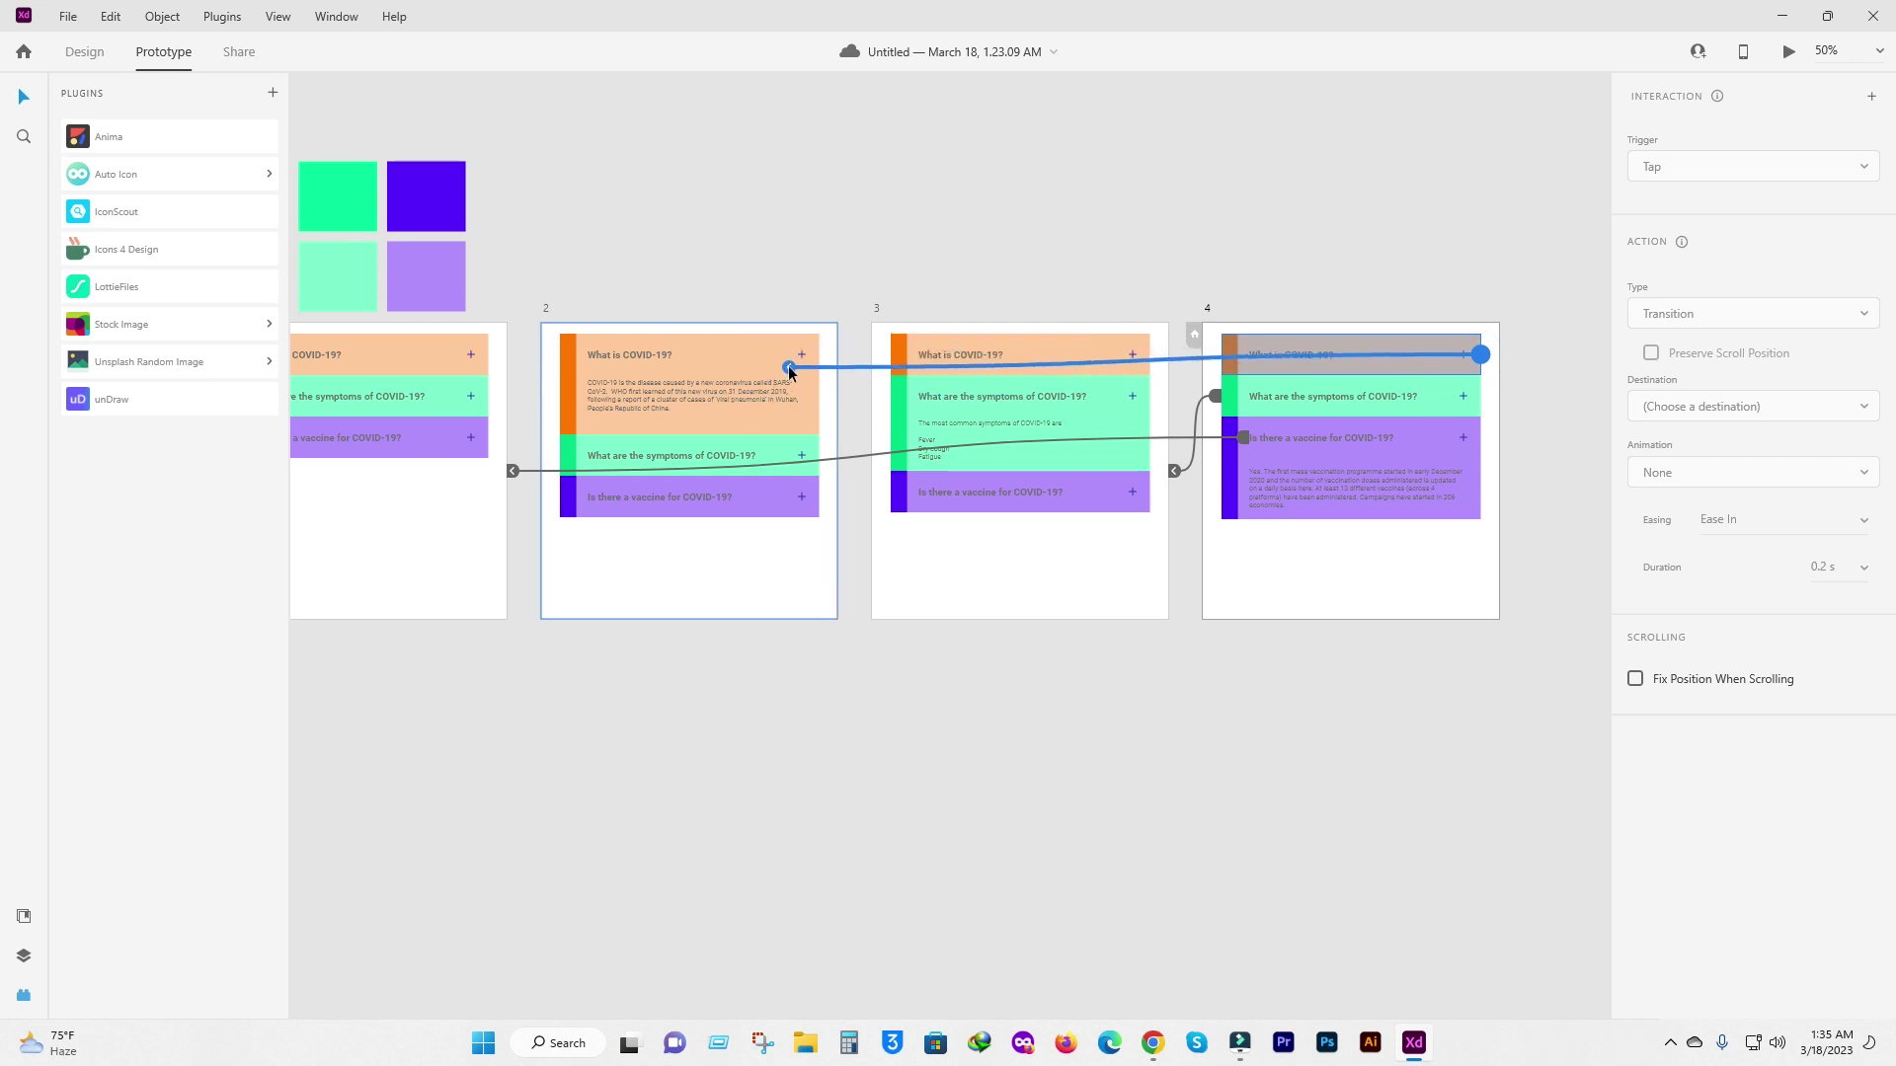
pyautogui.moveTo(789, 372); pyautogui.dragTo(790, 374)
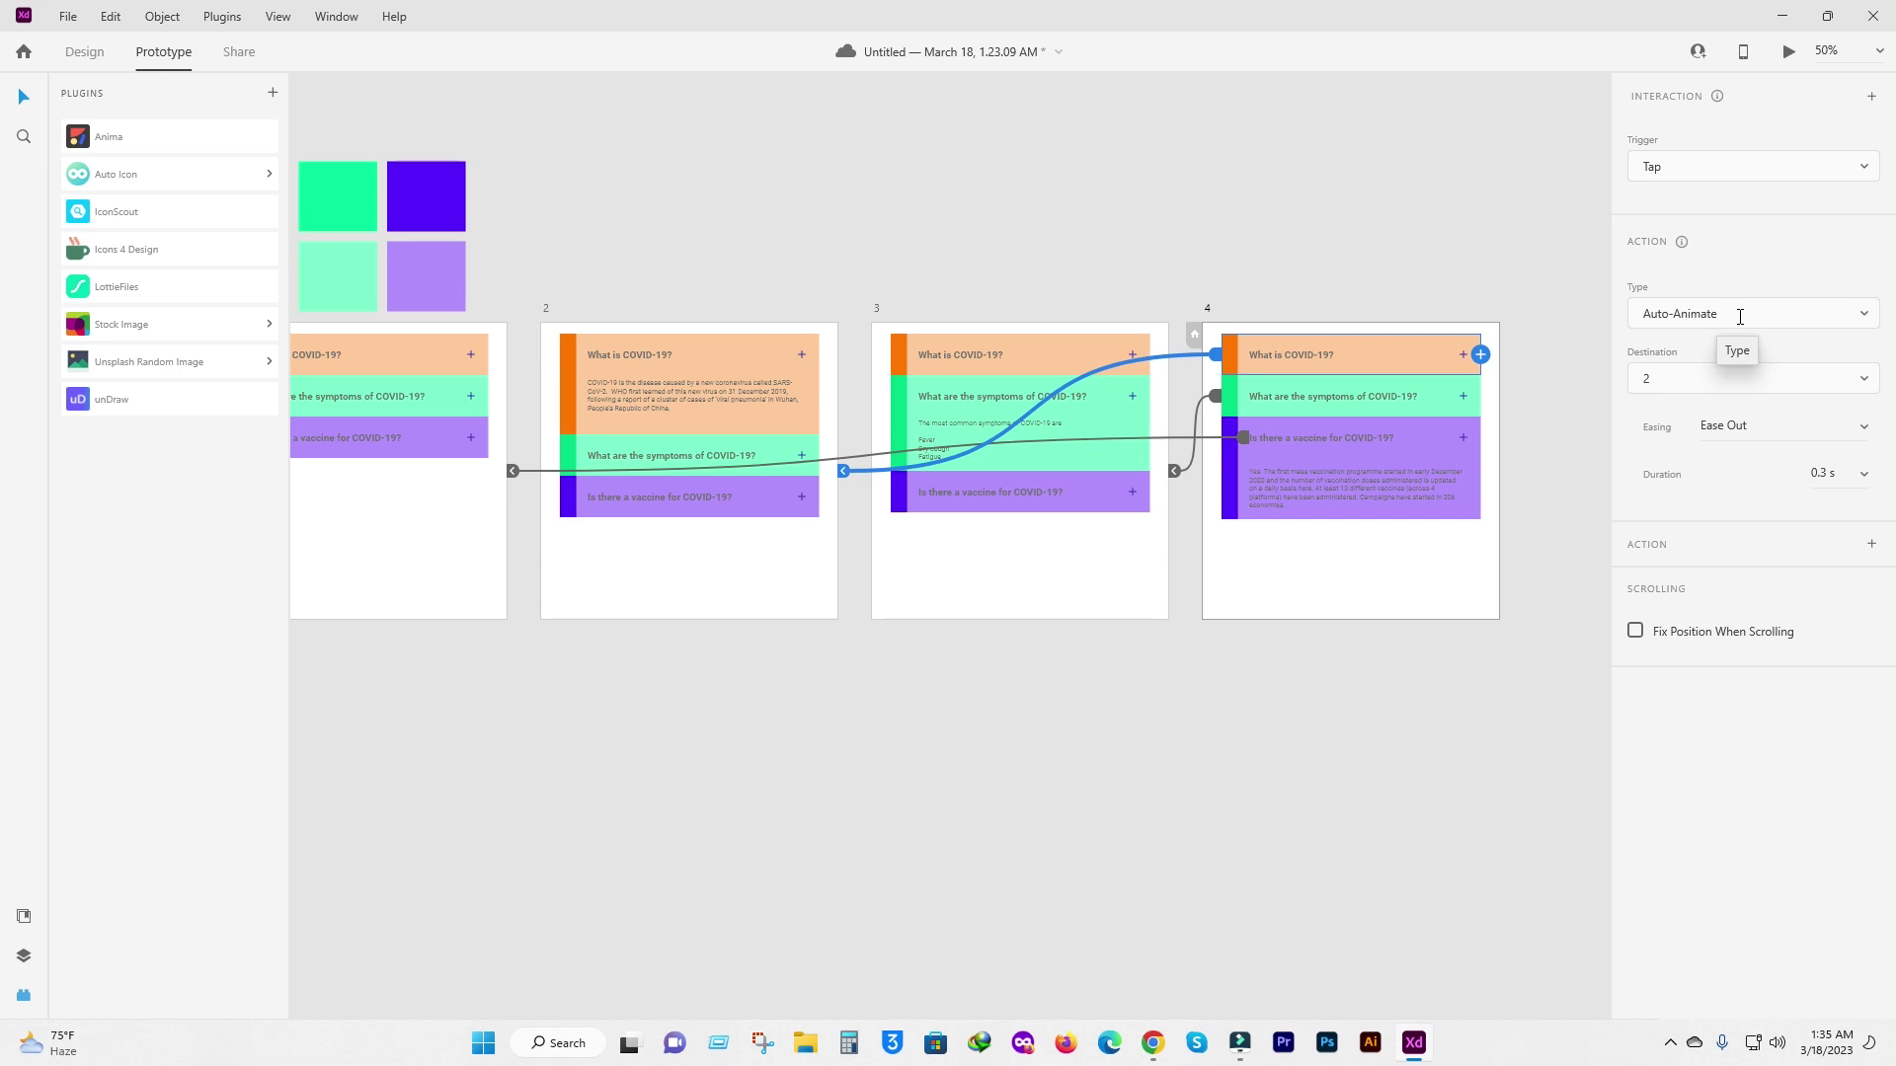
pyautogui.click(1679, 167)
pyautogui.click(1679, 167)
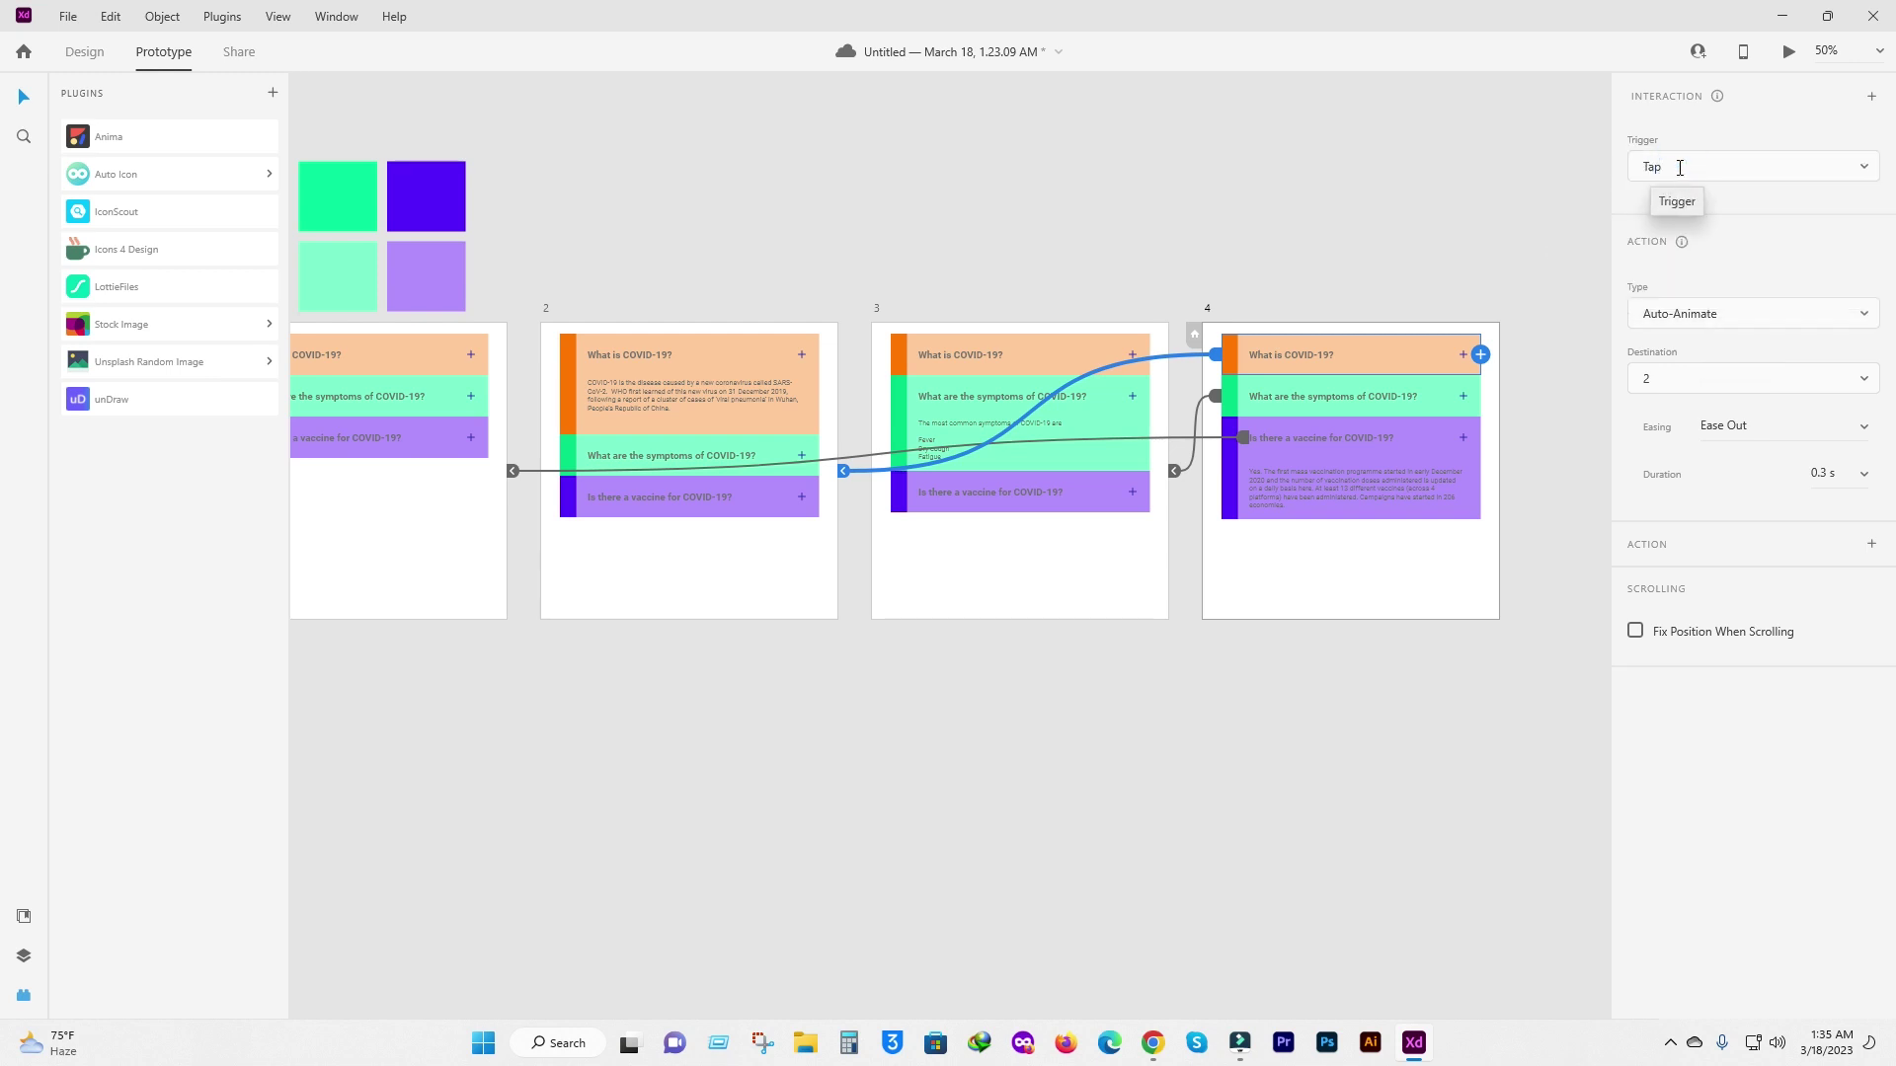
pyautogui.click(982, 334)
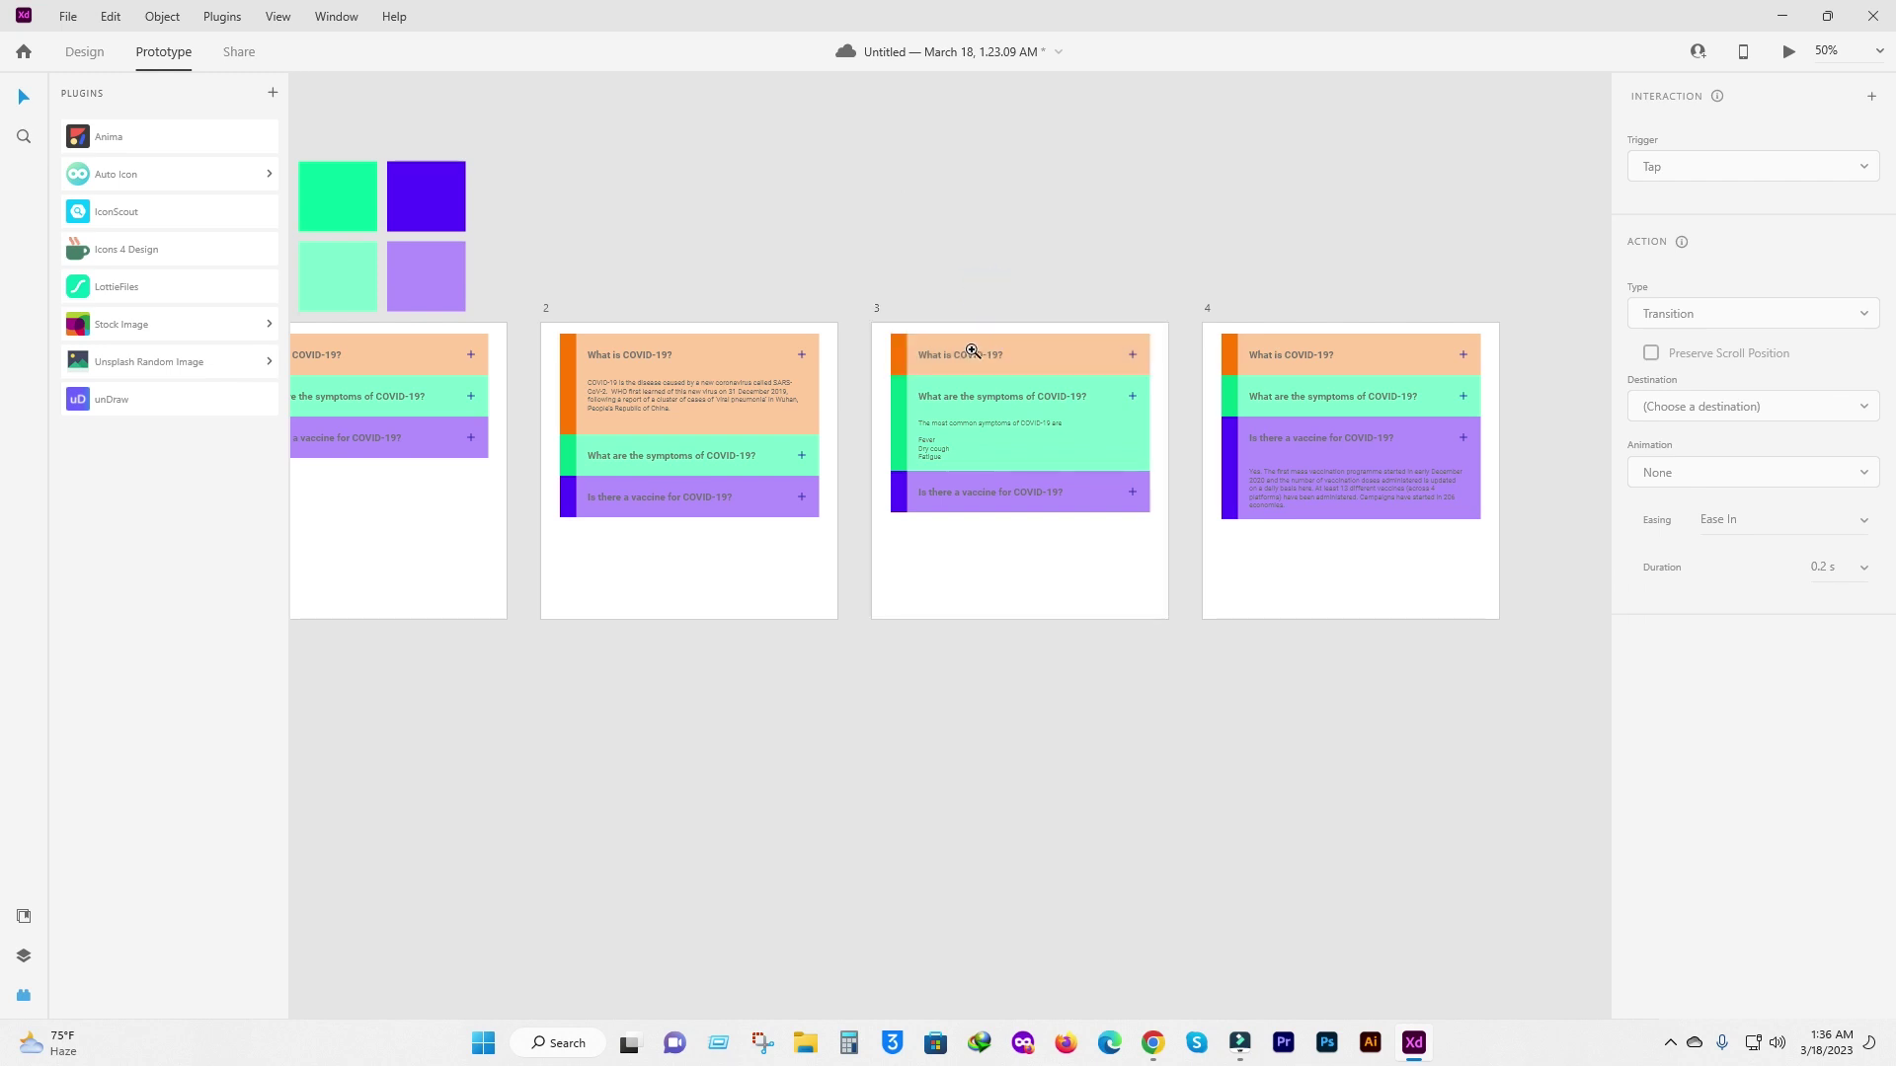
# Wire artboard 3's What is COVID-19? row to artboard 2 with Tap and Auto-Animate.
pyautogui.click(972, 352)
pyautogui.scroll(-1, 1004, 381)
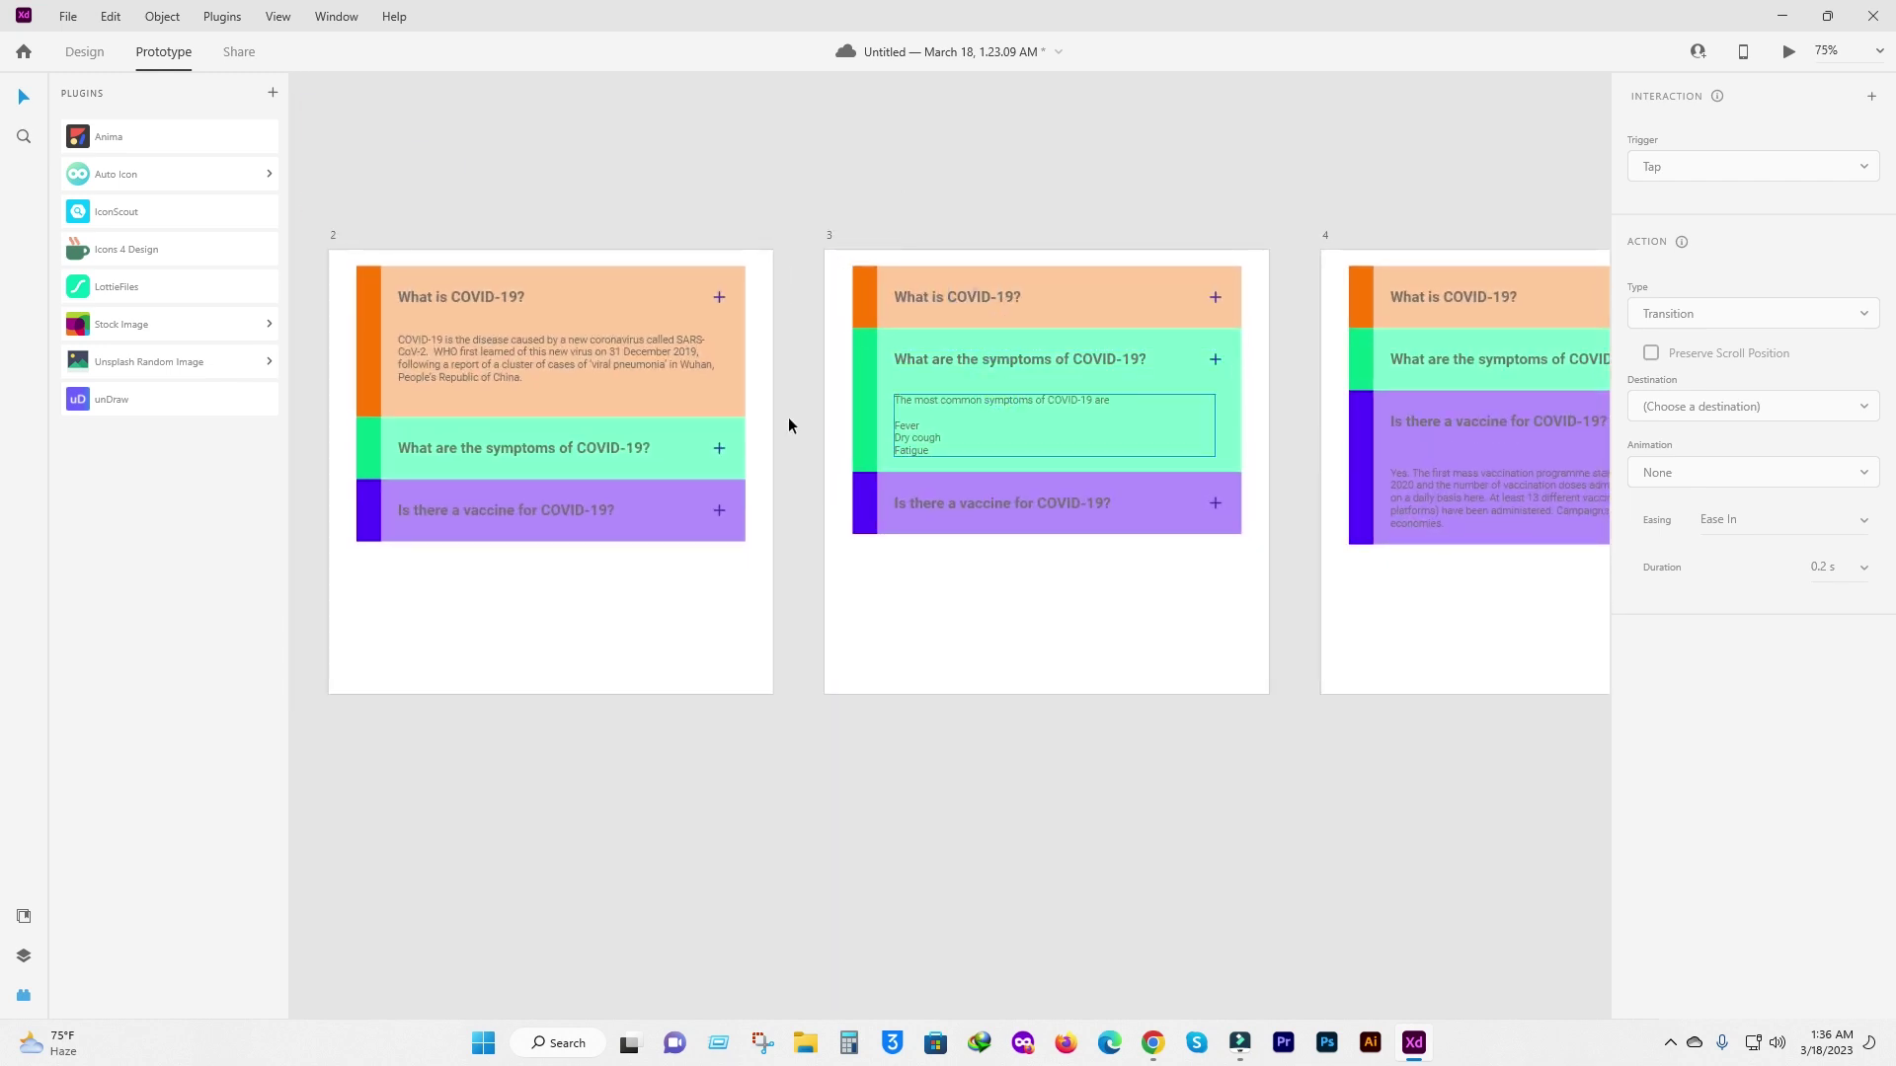
pyautogui.click(1045, 359)
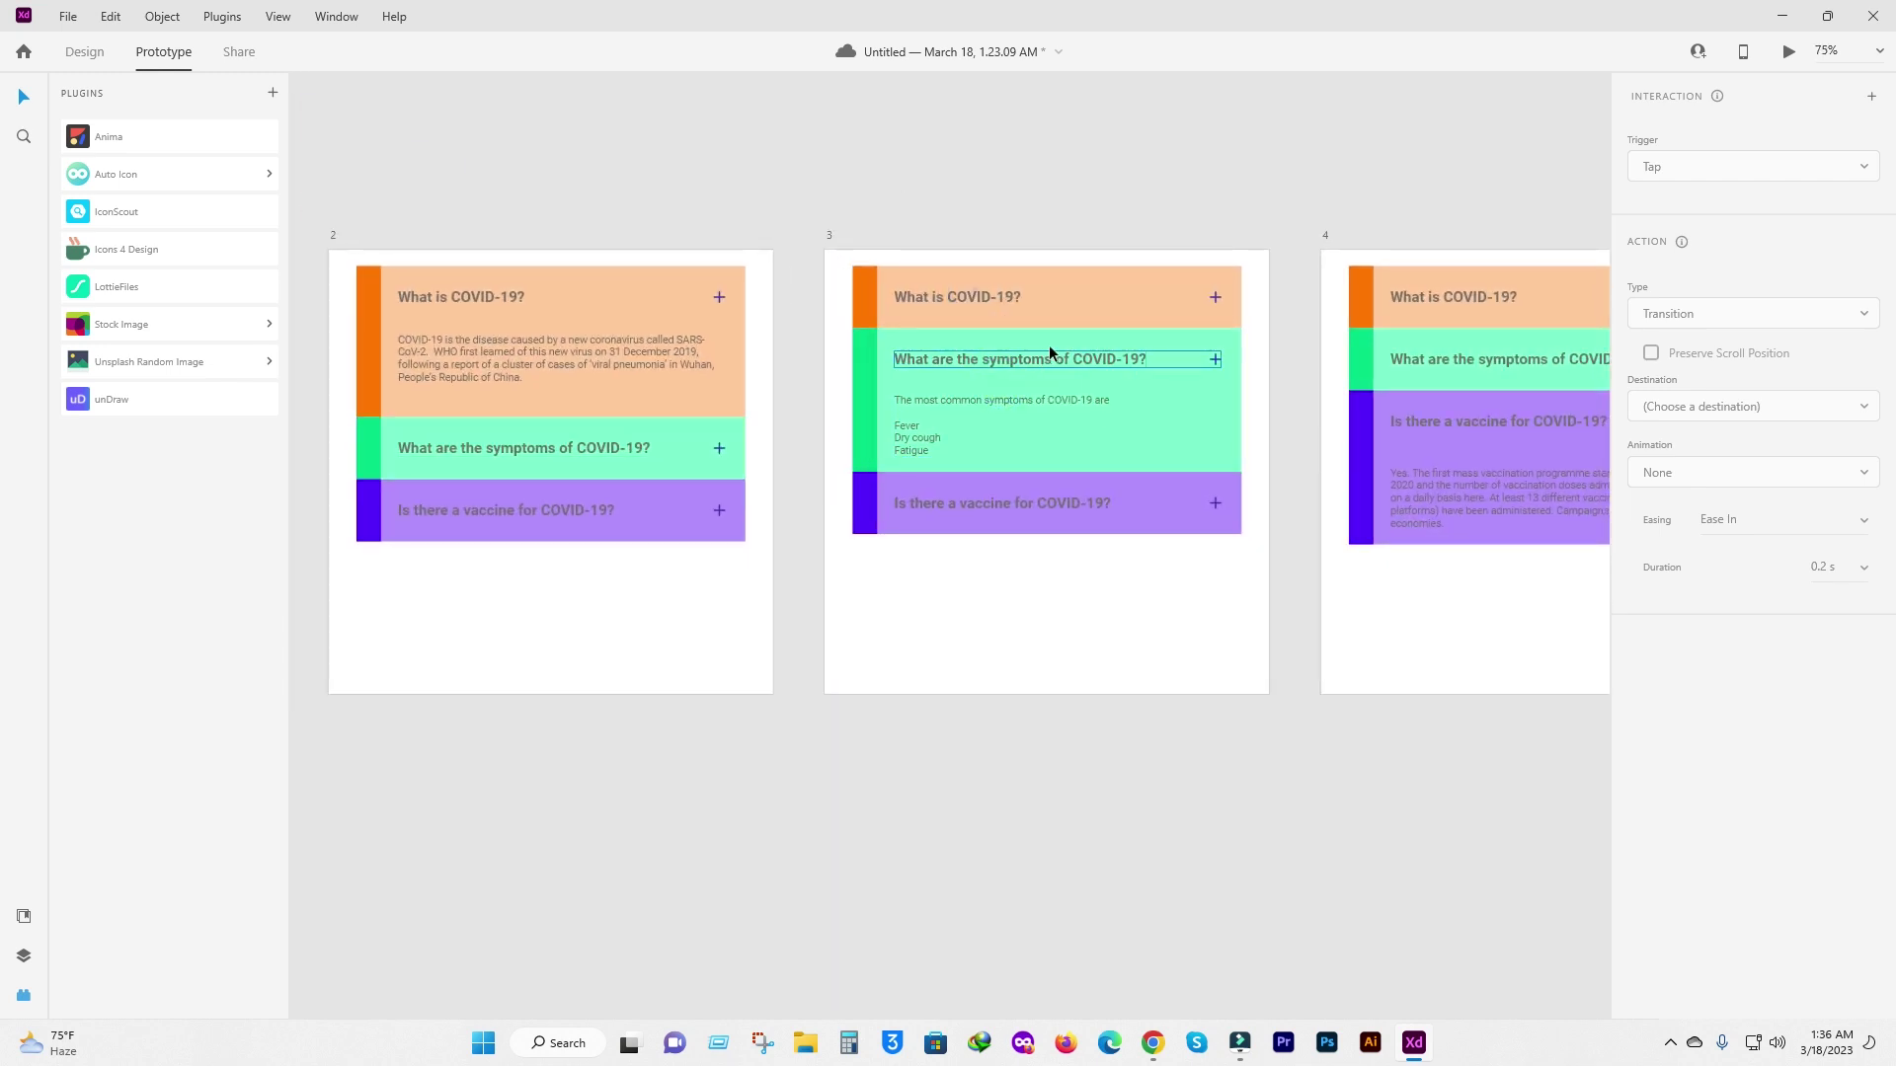
pyautogui.click(994, 291)
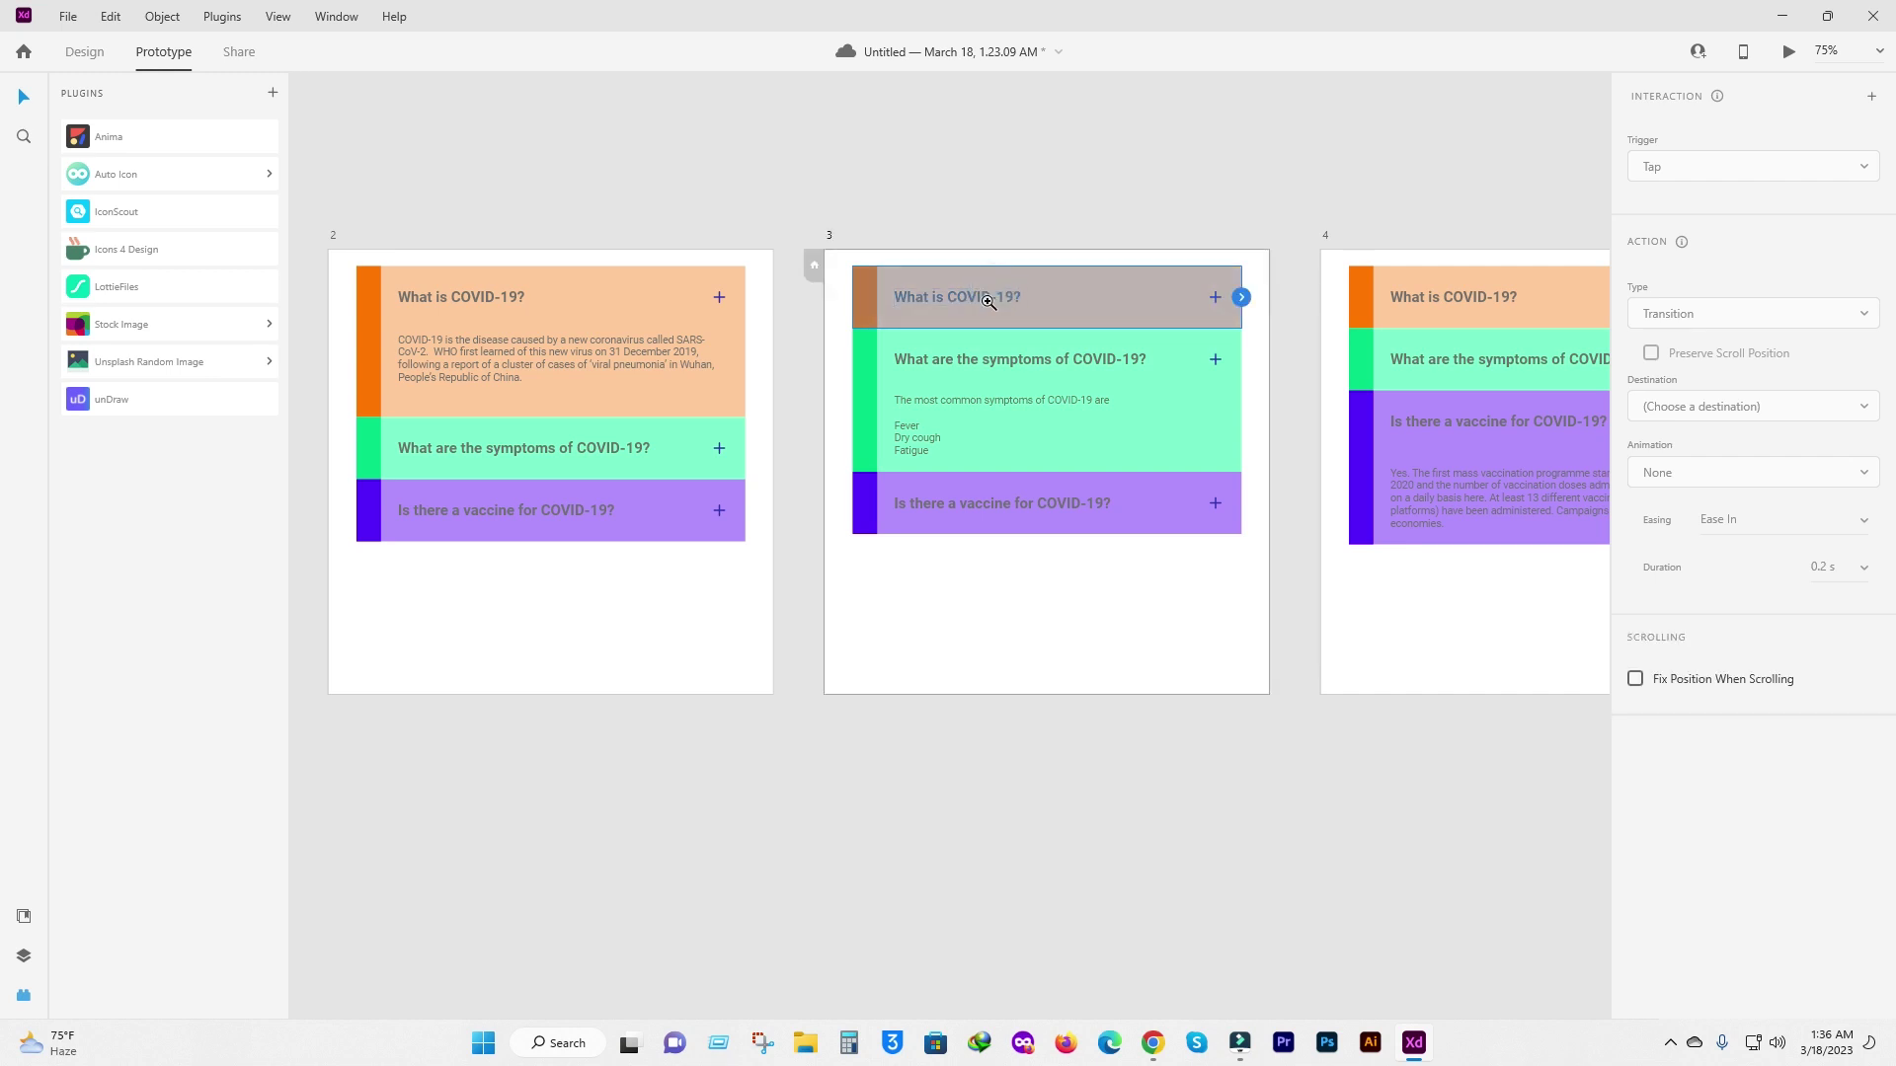
pyautogui.keyDown('alt'); pyautogui.click(988, 301); pyautogui.keyUp('alt')
pyautogui.moveTo(1153, 298); pyautogui.dragTo(801, 367)
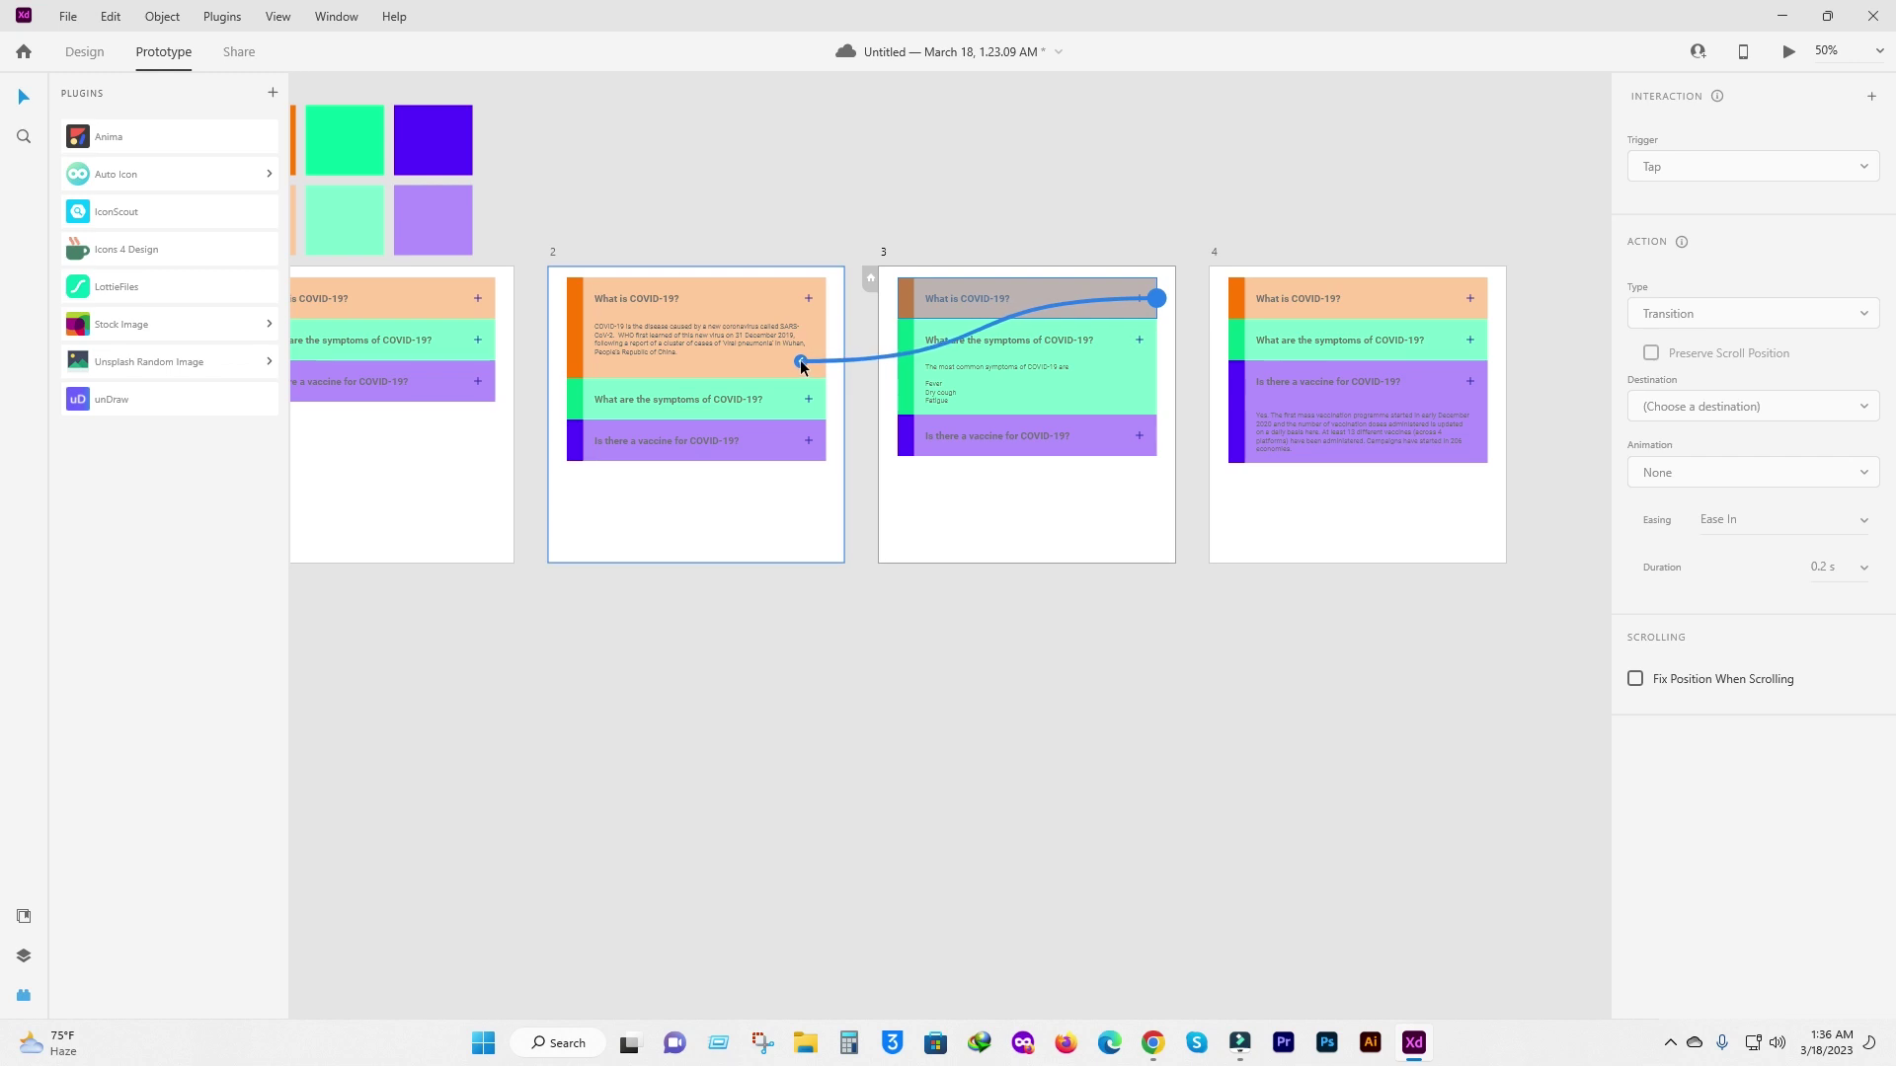
pyautogui.moveTo(802, 367); pyautogui.dragTo(802, 368)
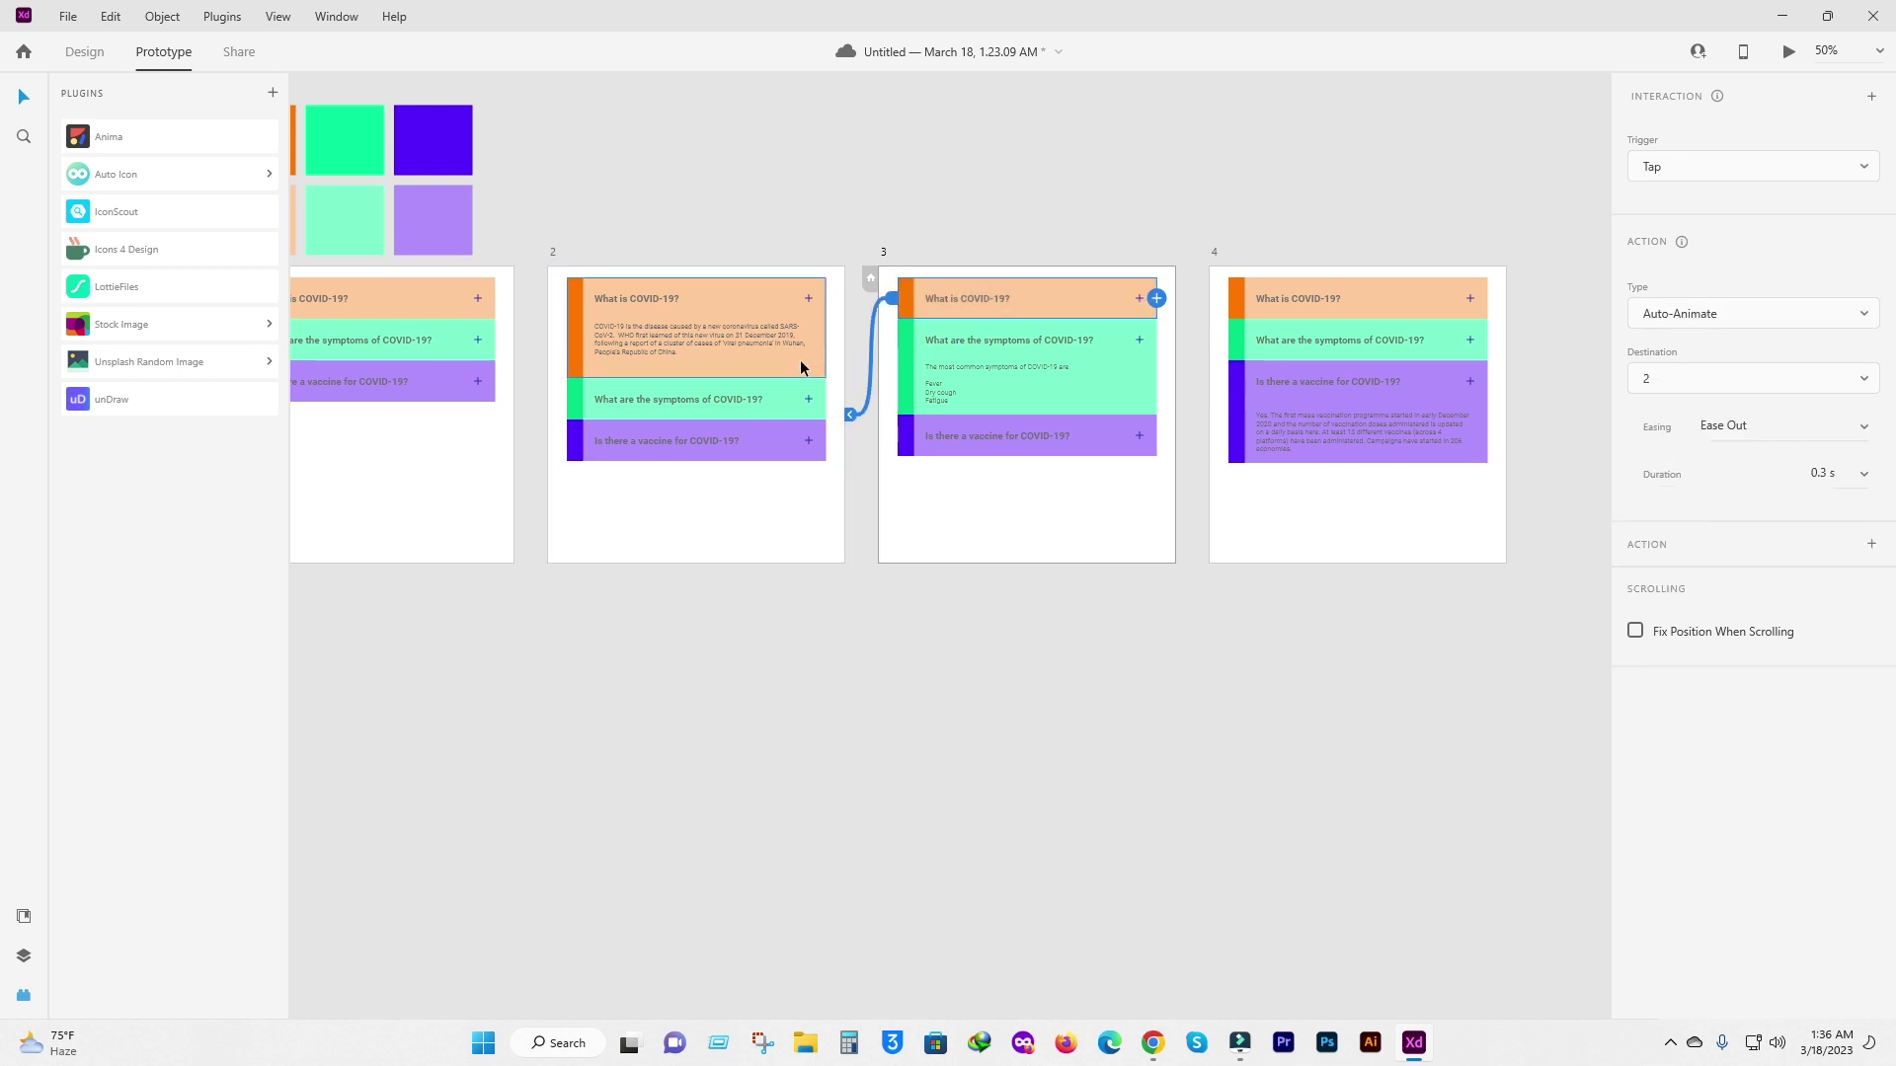
pyautogui.click(1685, 377)
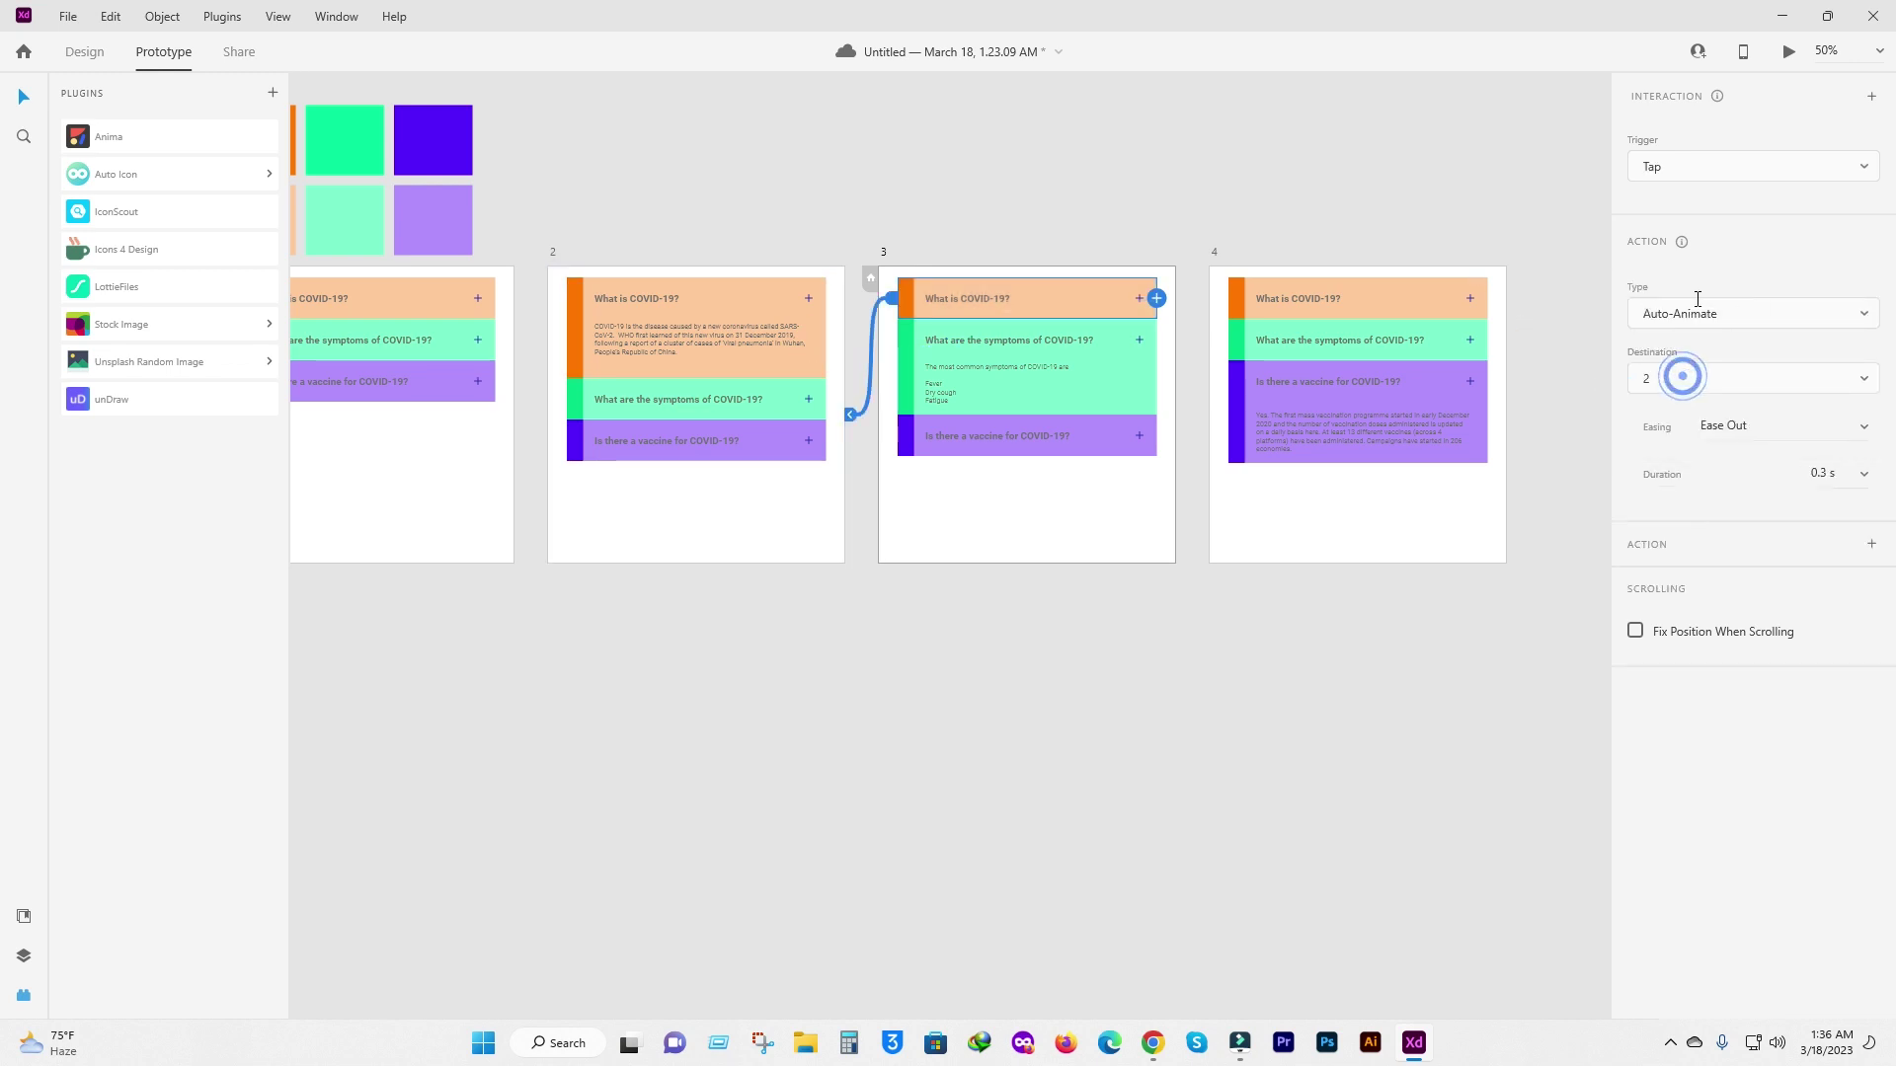
pyautogui.click(1752, 314)
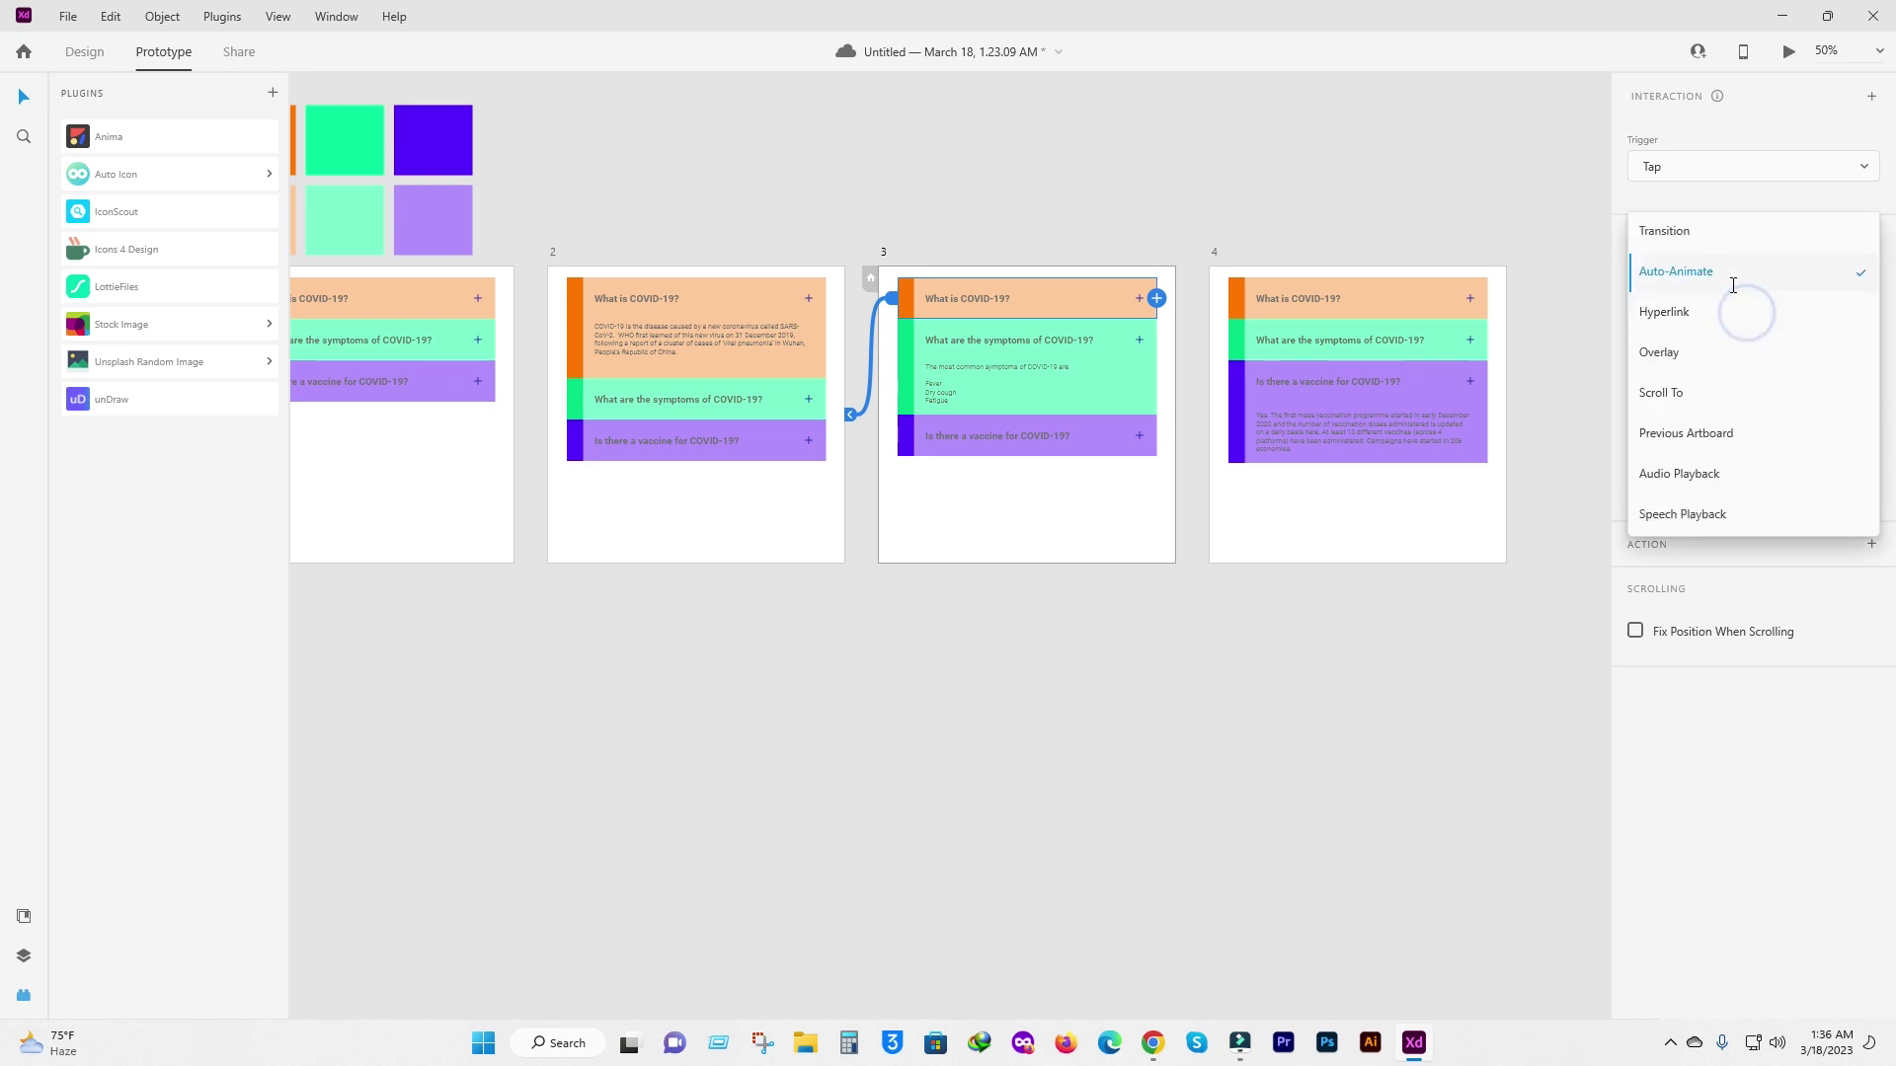
pyautogui.click(1730, 276)
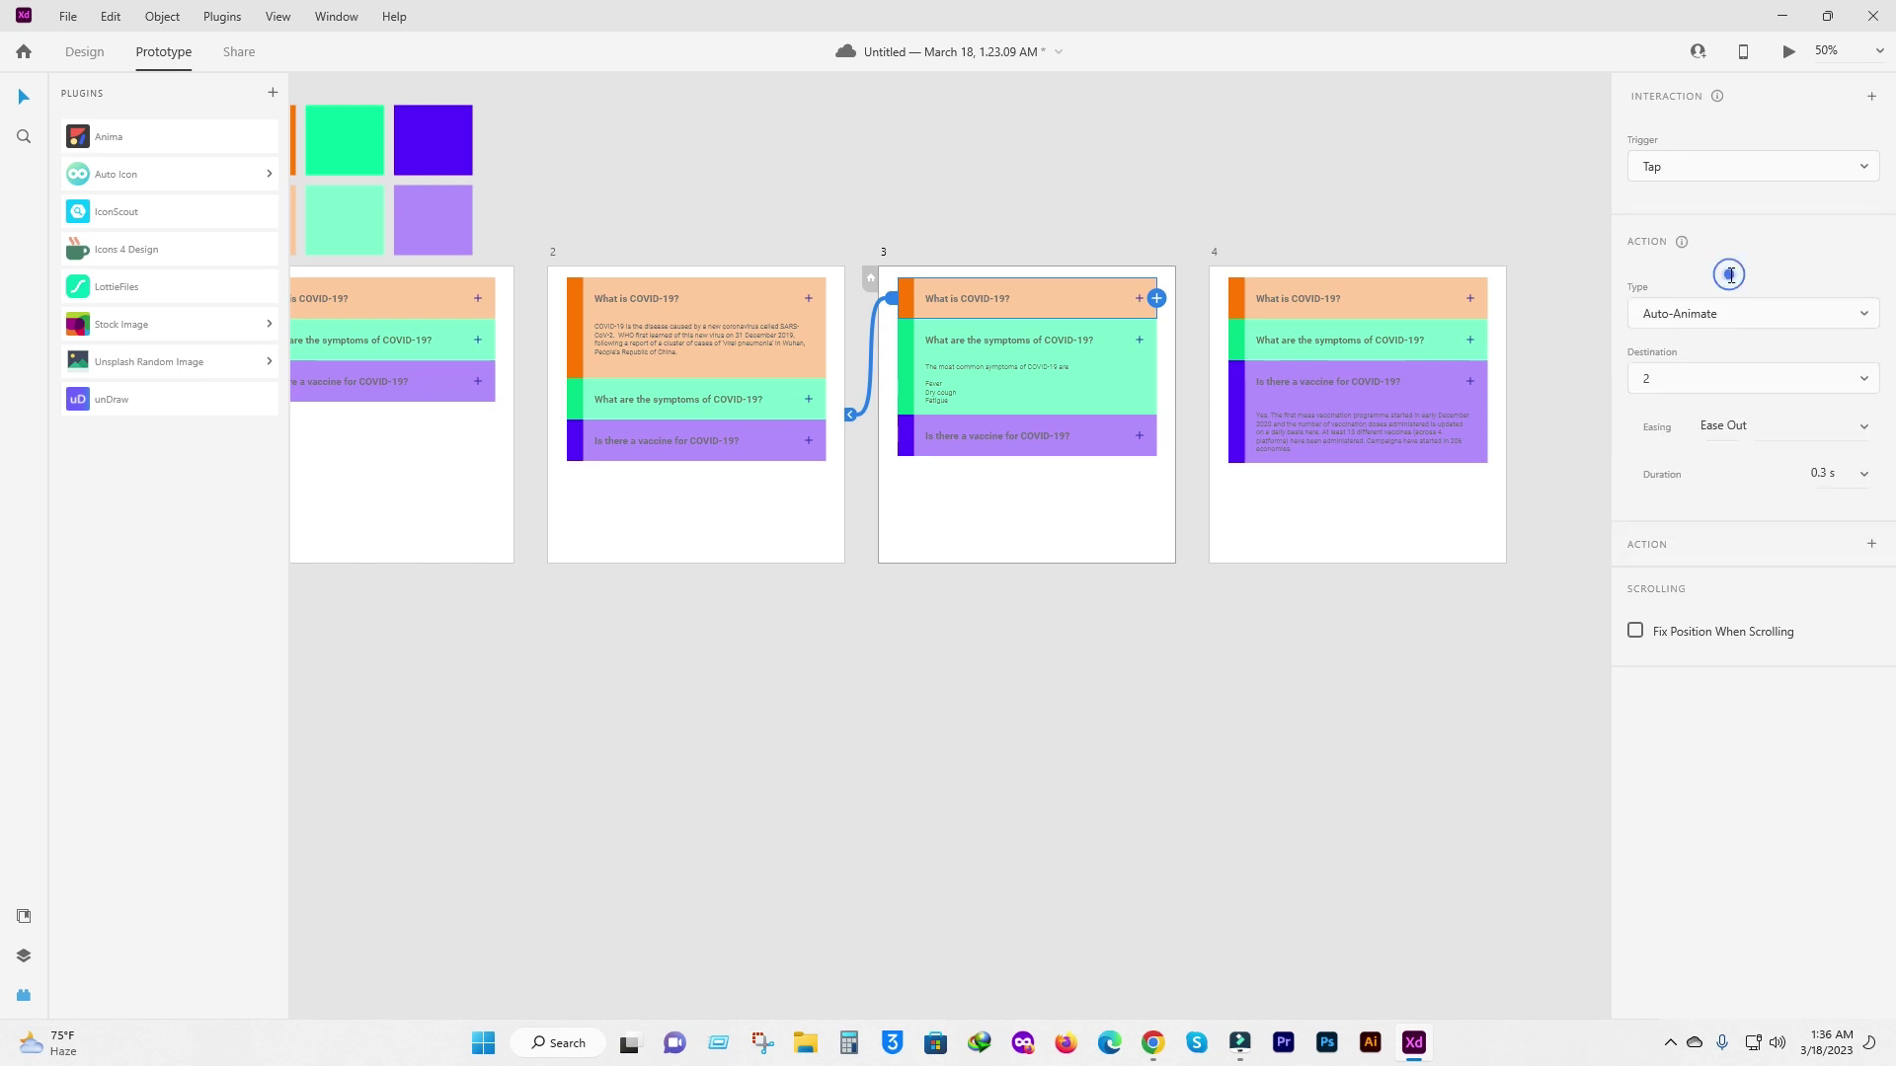
pyautogui.click(1714, 161)
pyautogui.click(1709, 162)
# Wire artboard 3's vaccine row to artboard 4 with Tap and Auto-Animate.
pyautogui.click(1013, 204)
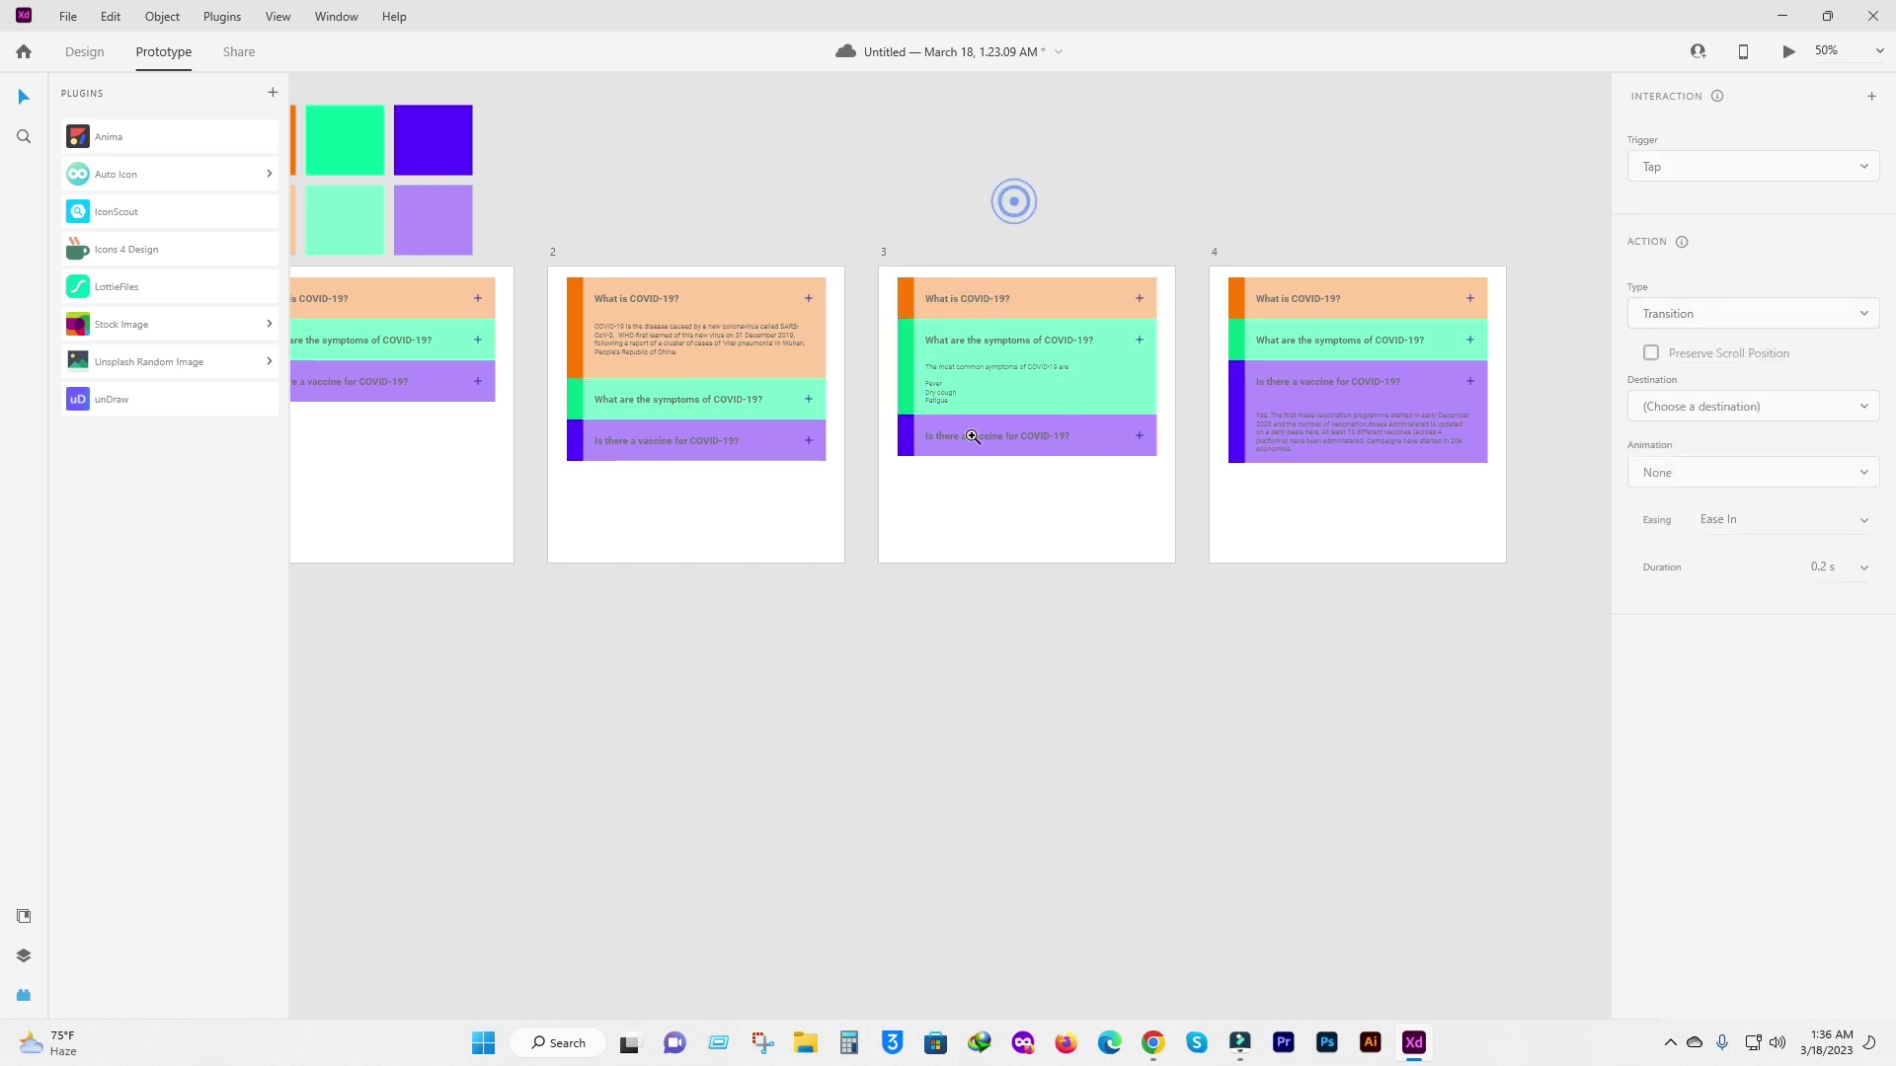
pyautogui.scroll(5, 991, 450)
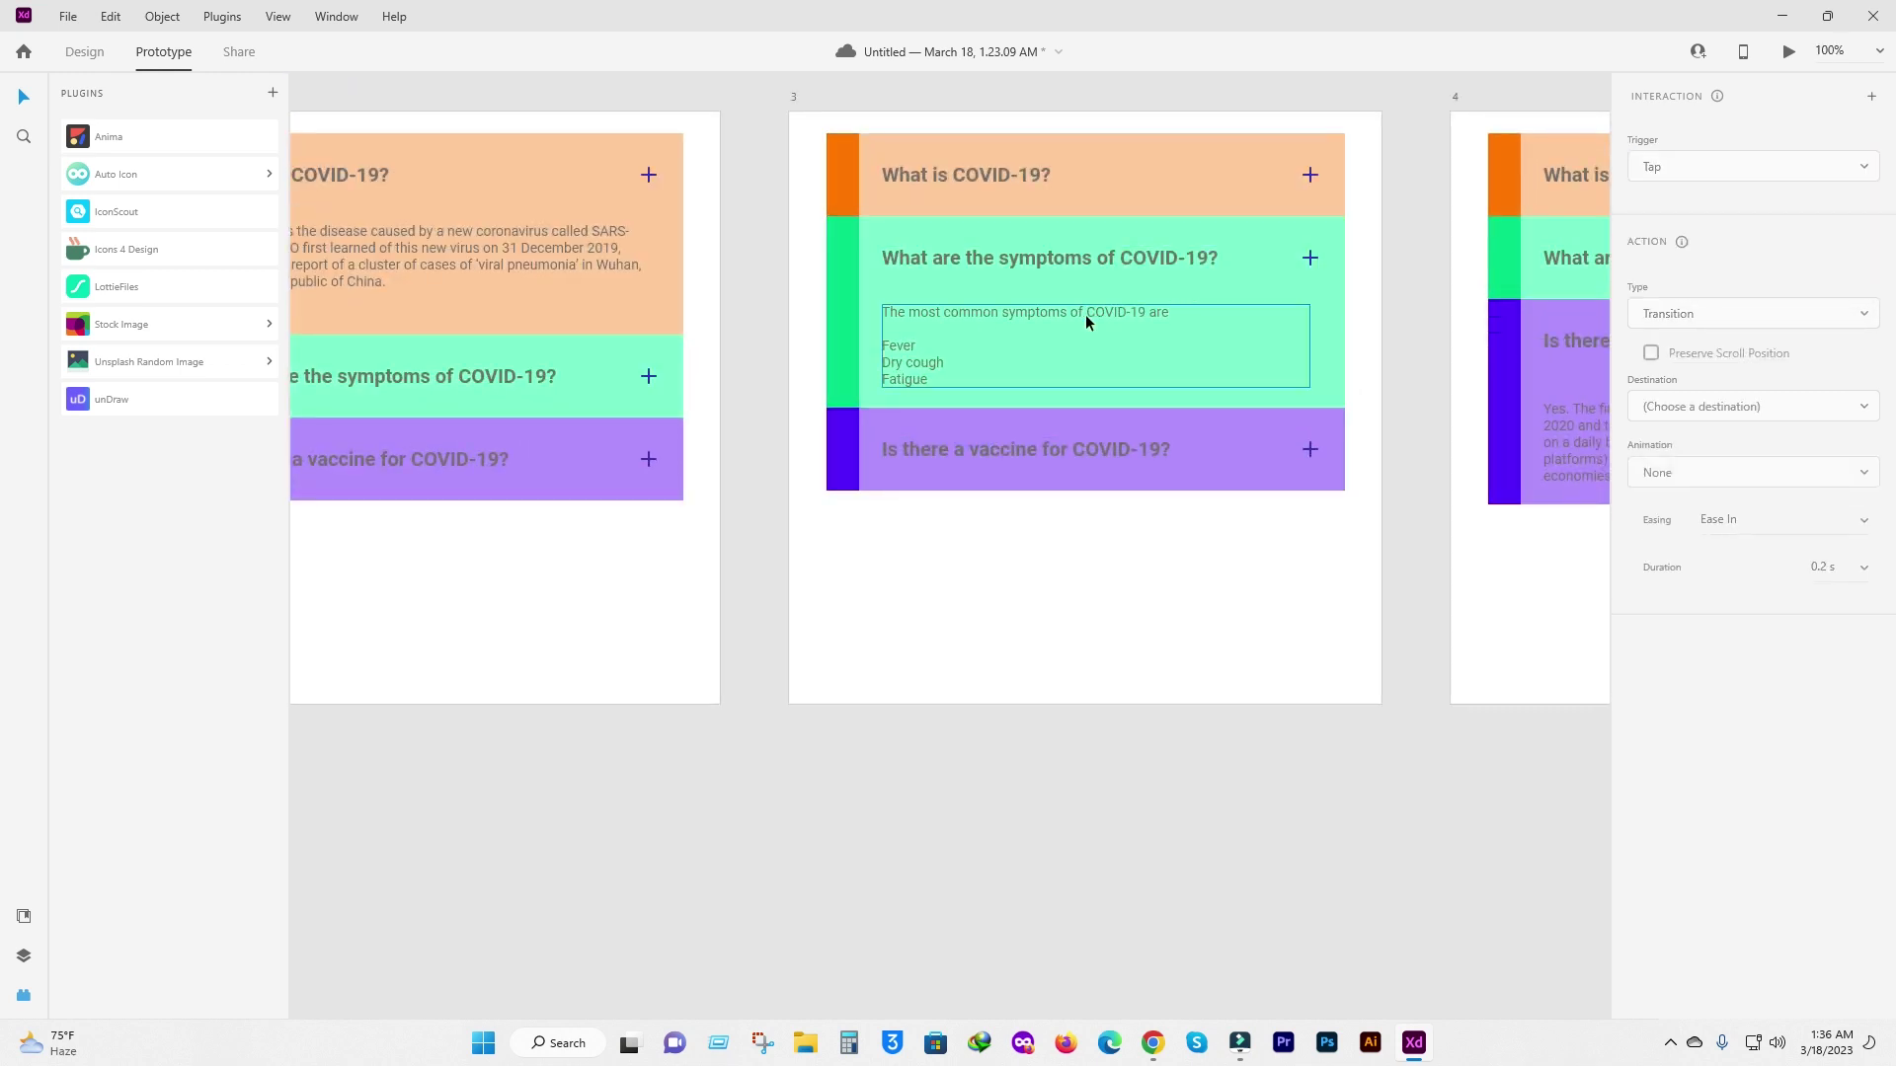
pyautogui.click(1013, 448)
pyautogui.scroll(-5, 1110, 452)
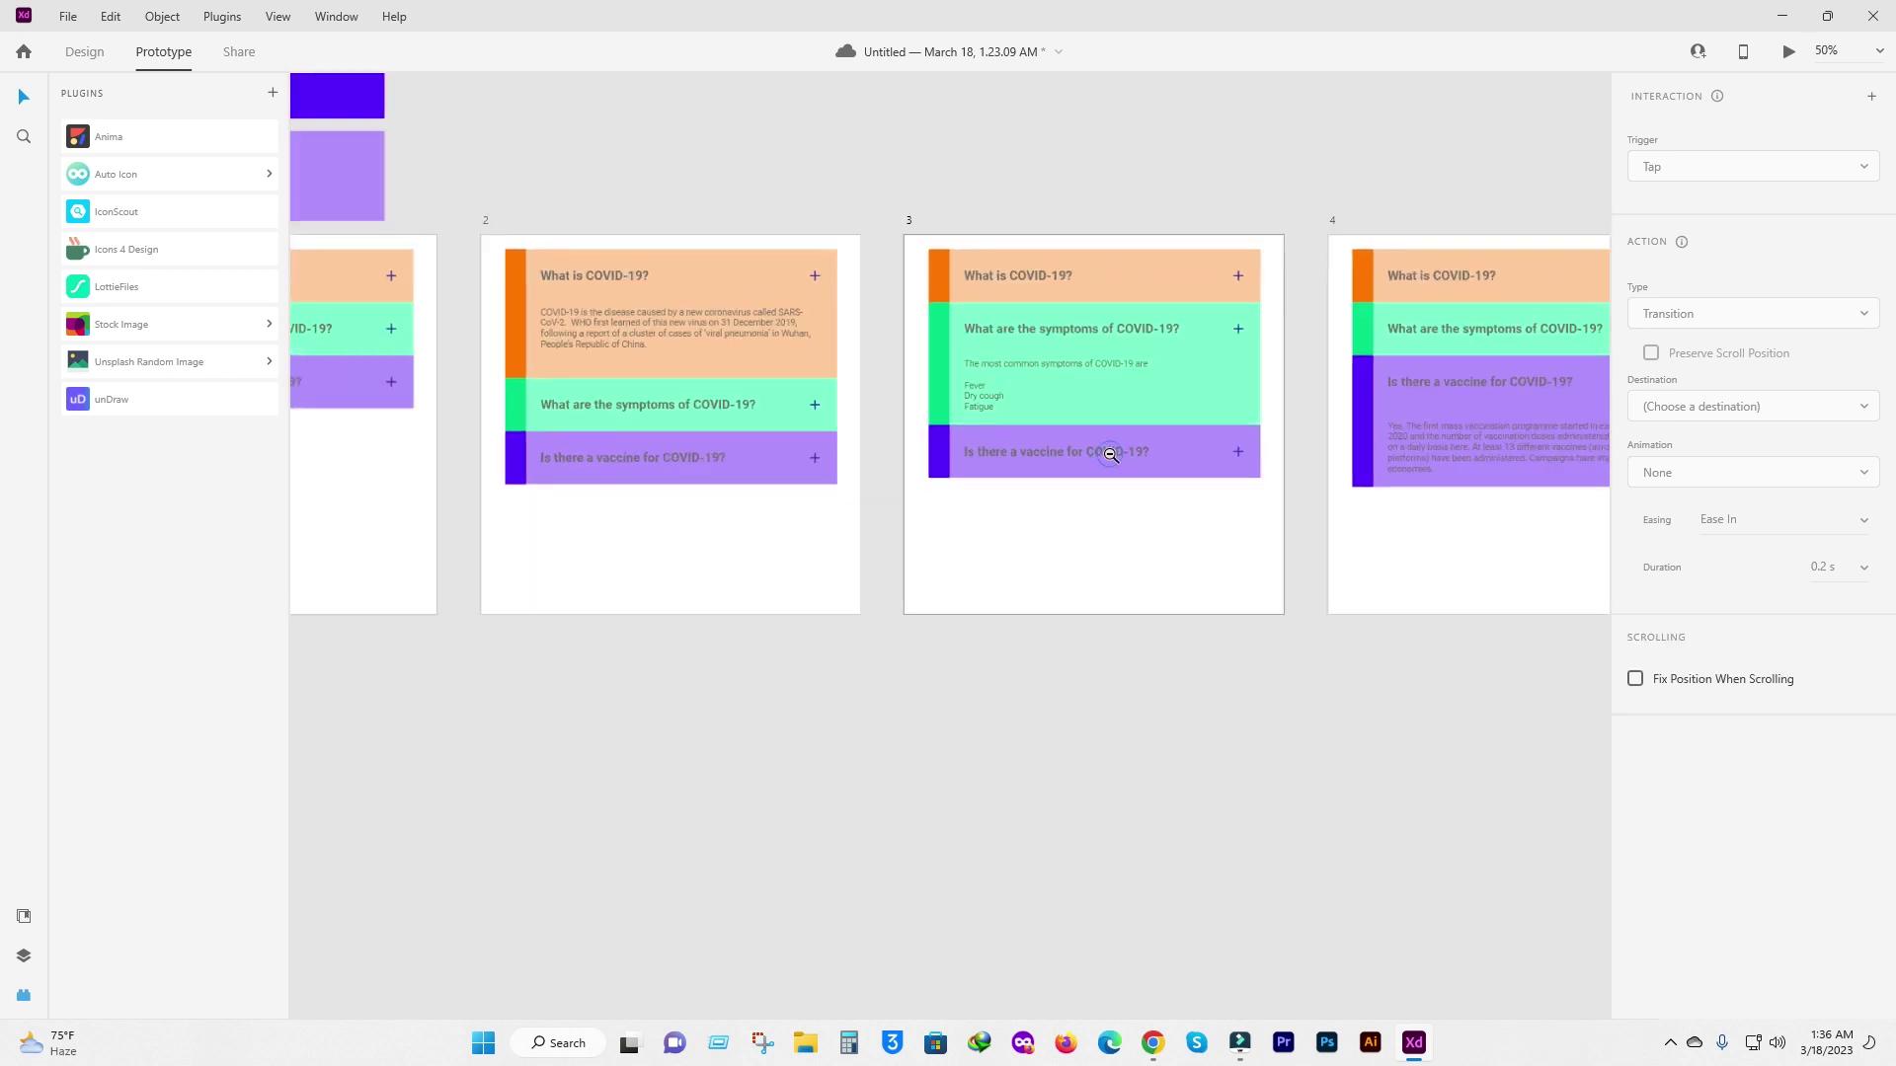
pyautogui.moveTo(1203, 425); pyautogui.dragTo(1278, 507)
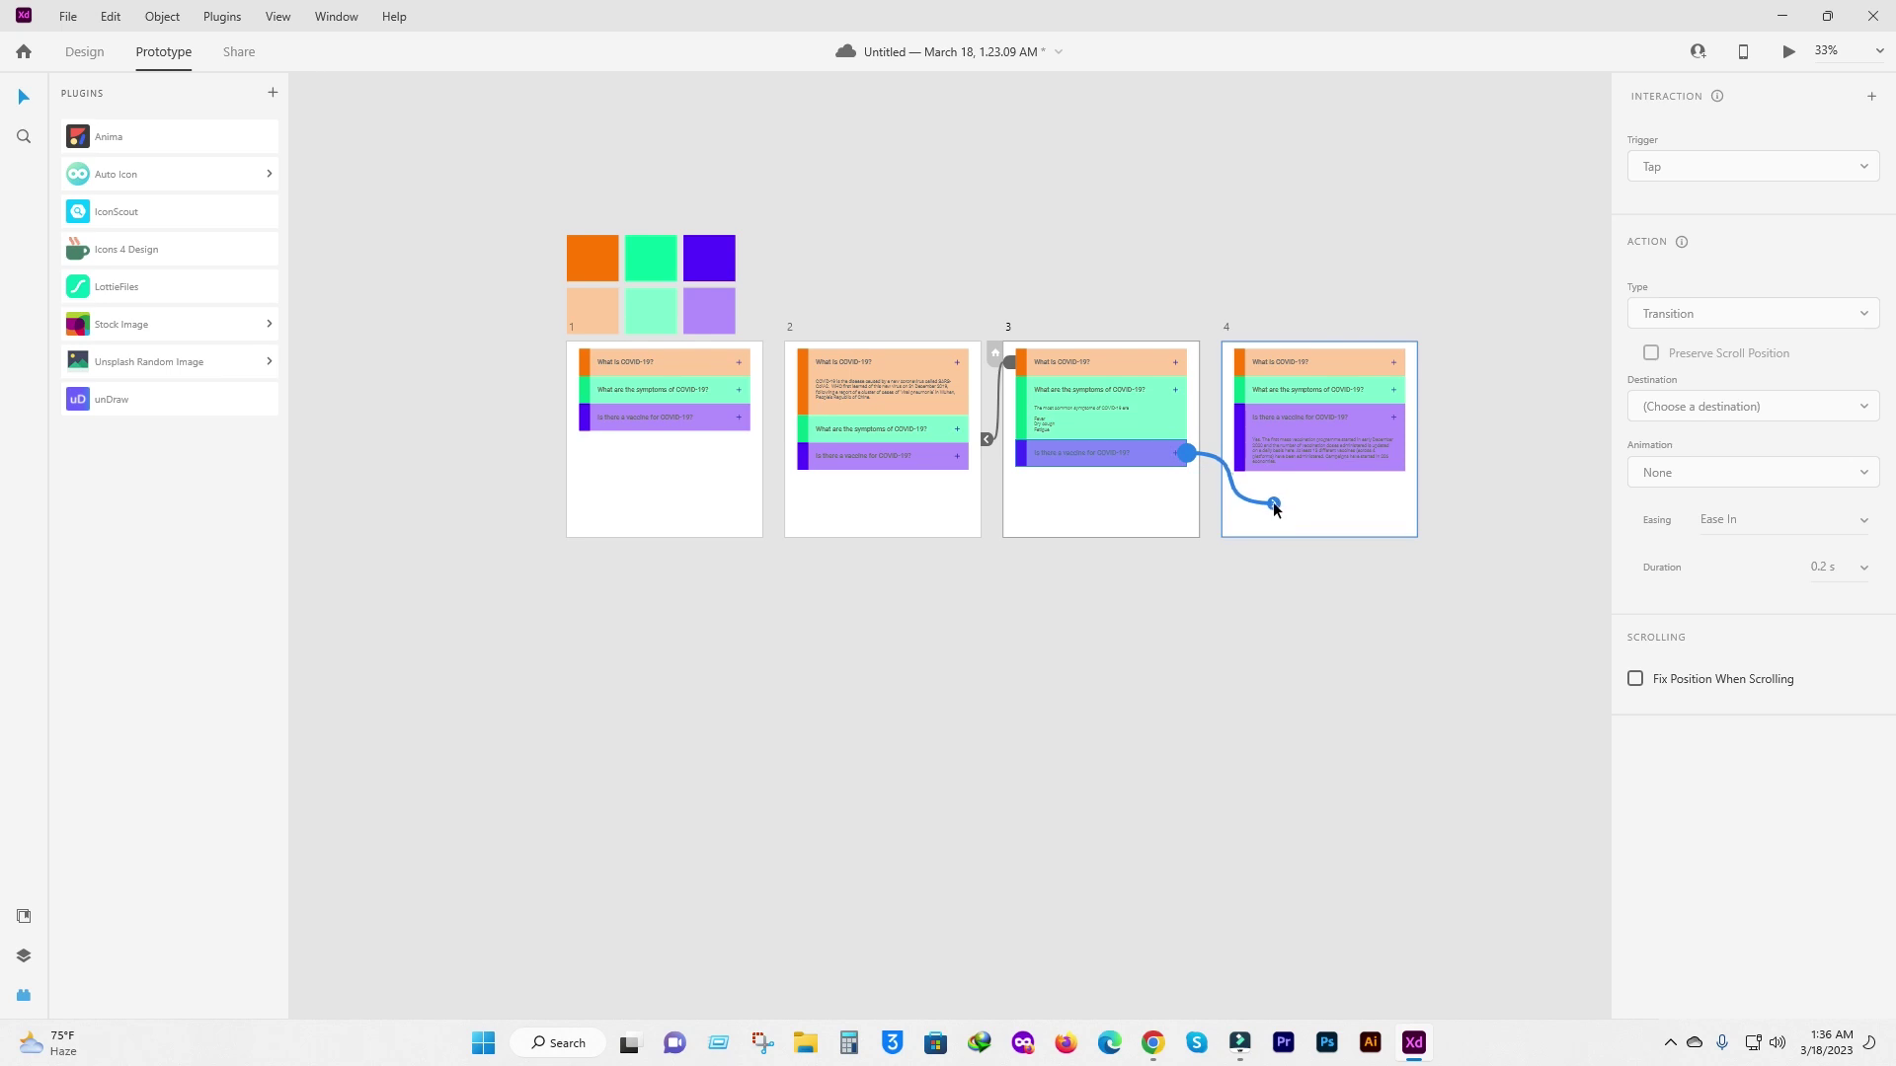
pyautogui.moveTo(1274, 509); pyautogui.dragTo(1273, 513)
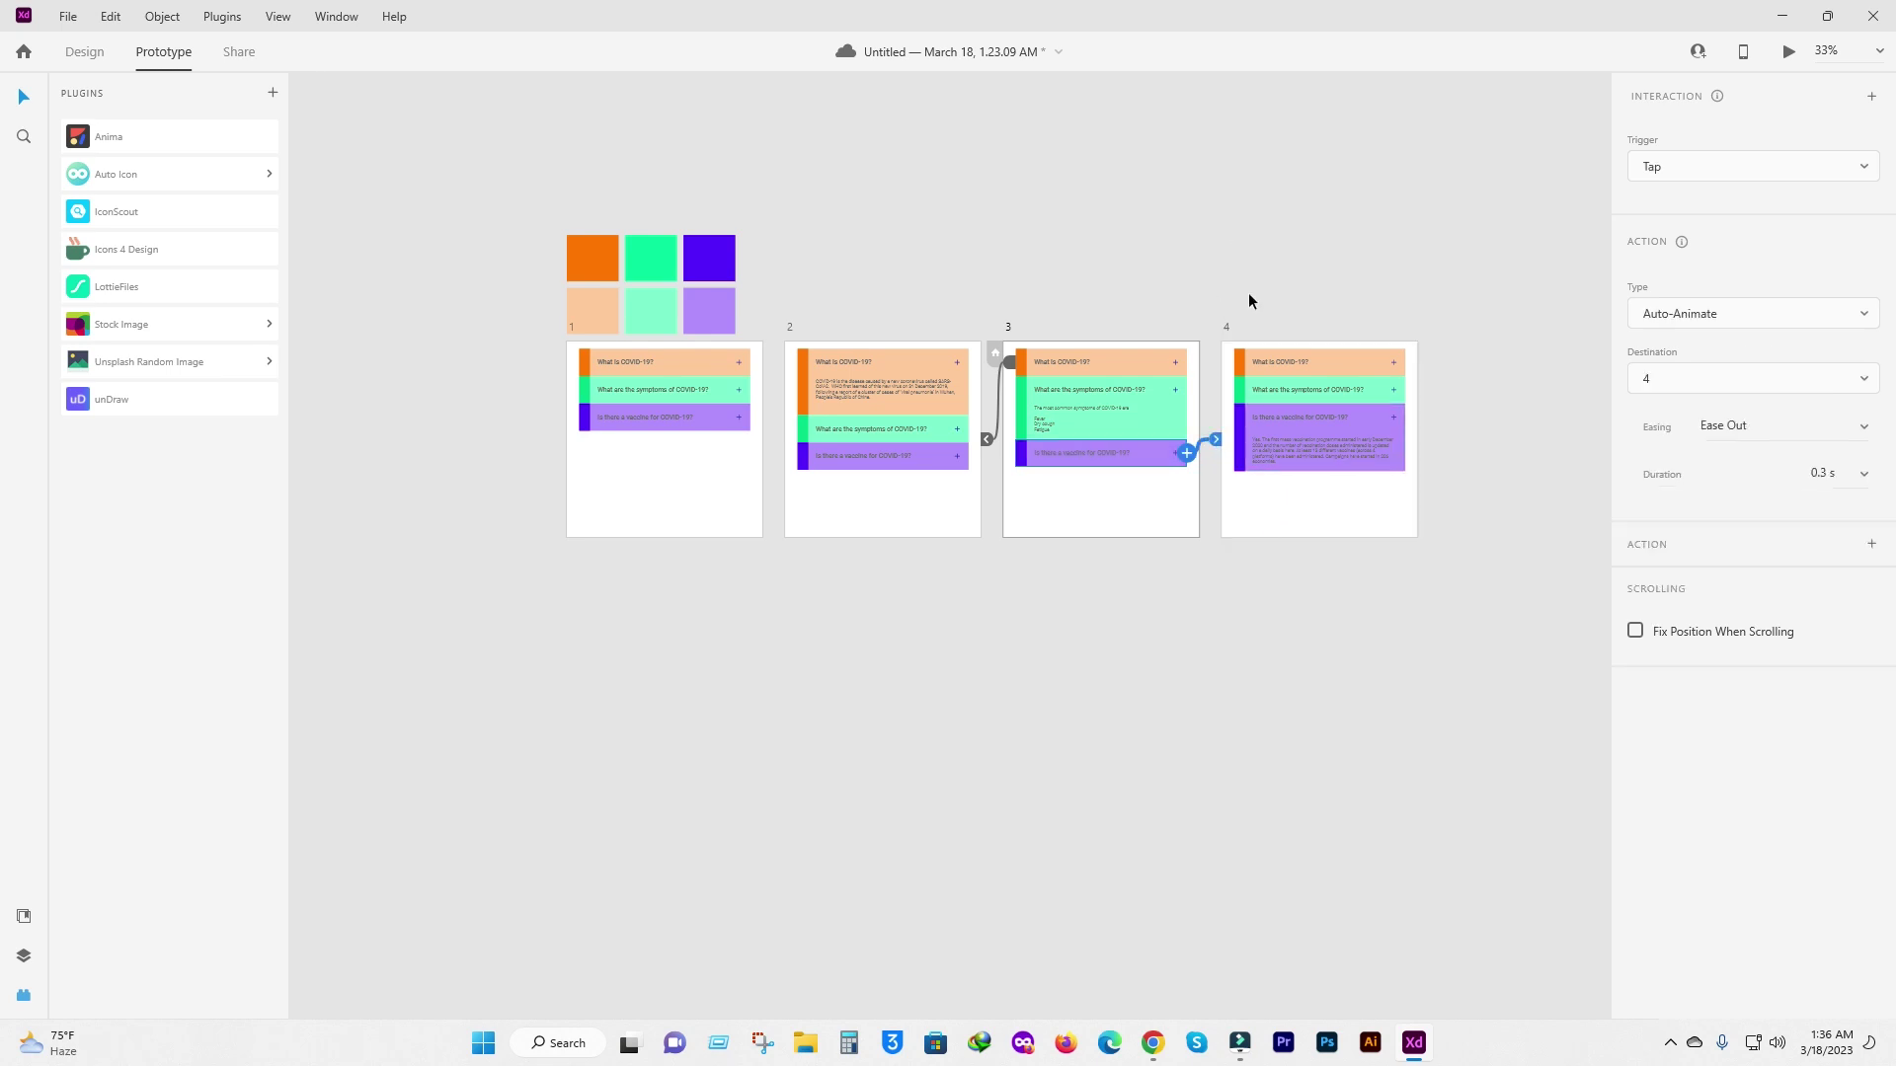
pyautogui.click(1661, 378)
pyautogui.click(1734, 315)
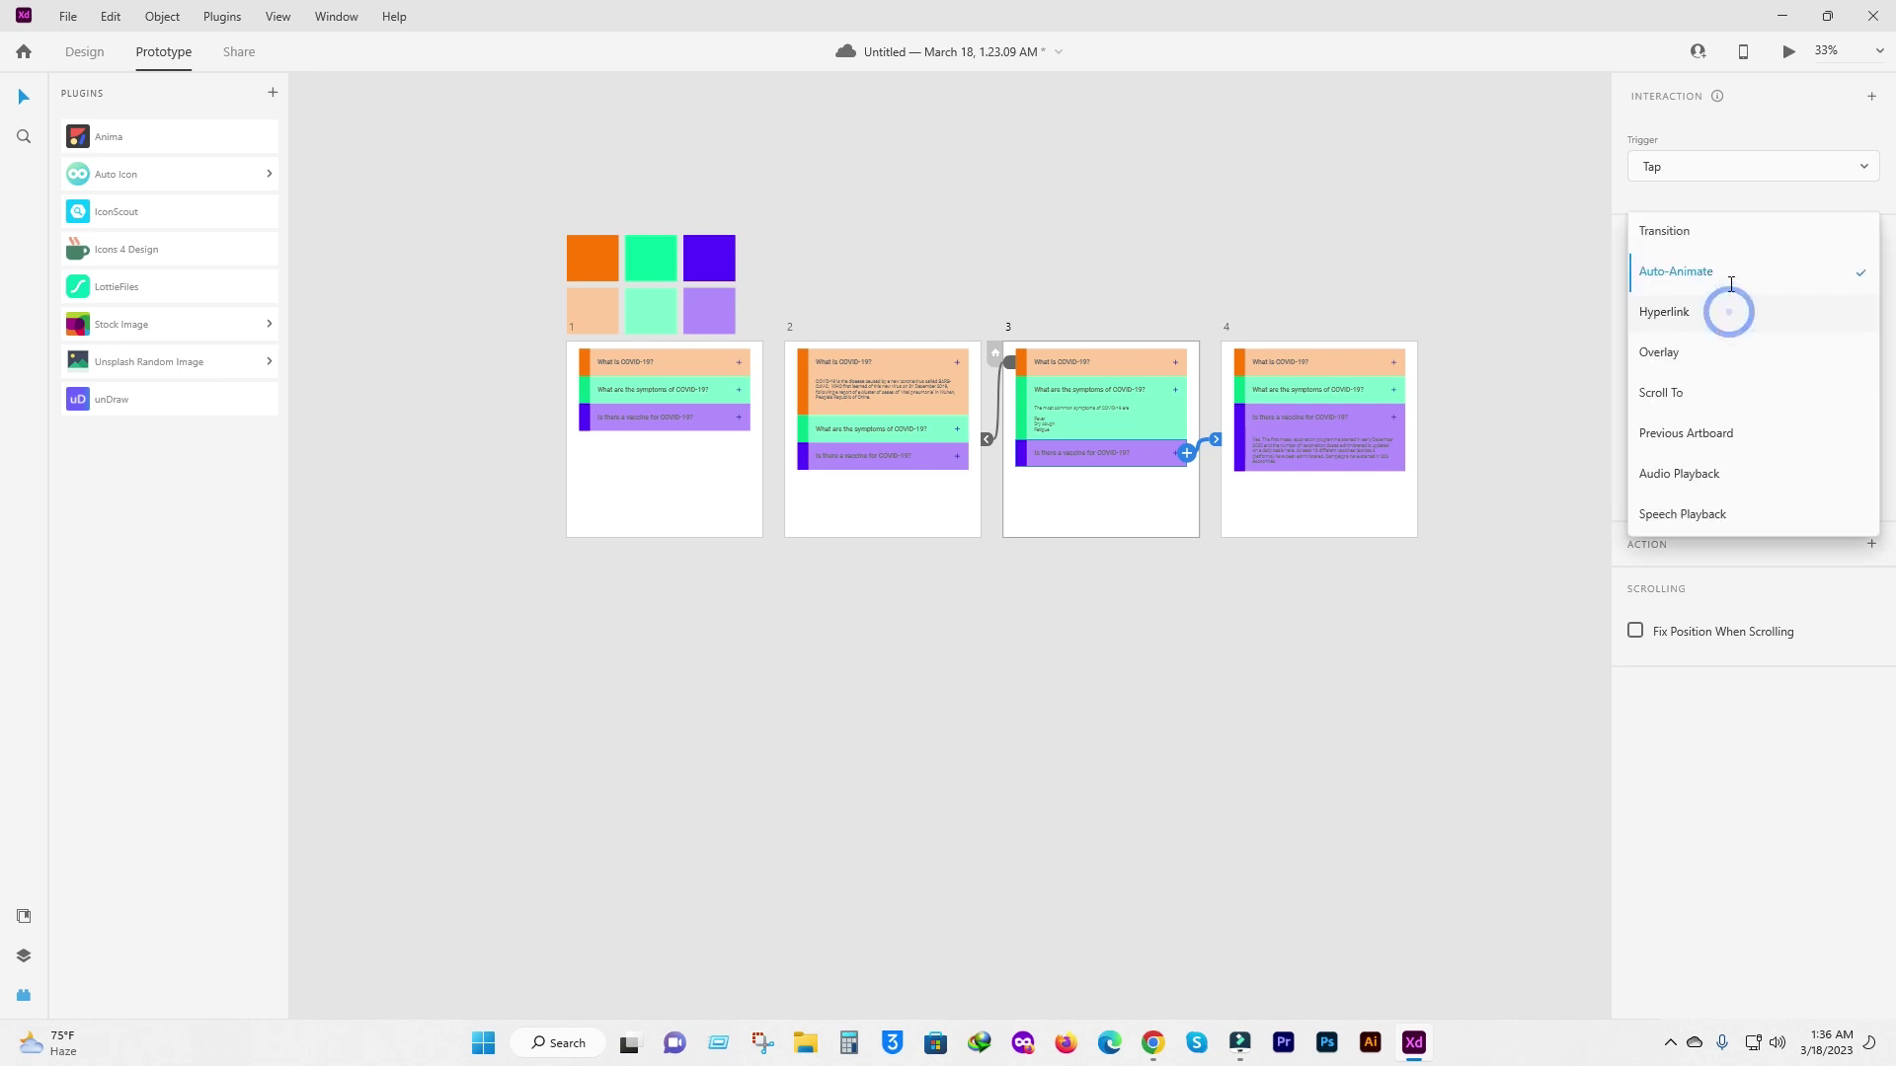
pyautogui.click(1728, 276)
pyautogui.click(1691, 162)
pyautogui.click(1694, 161)
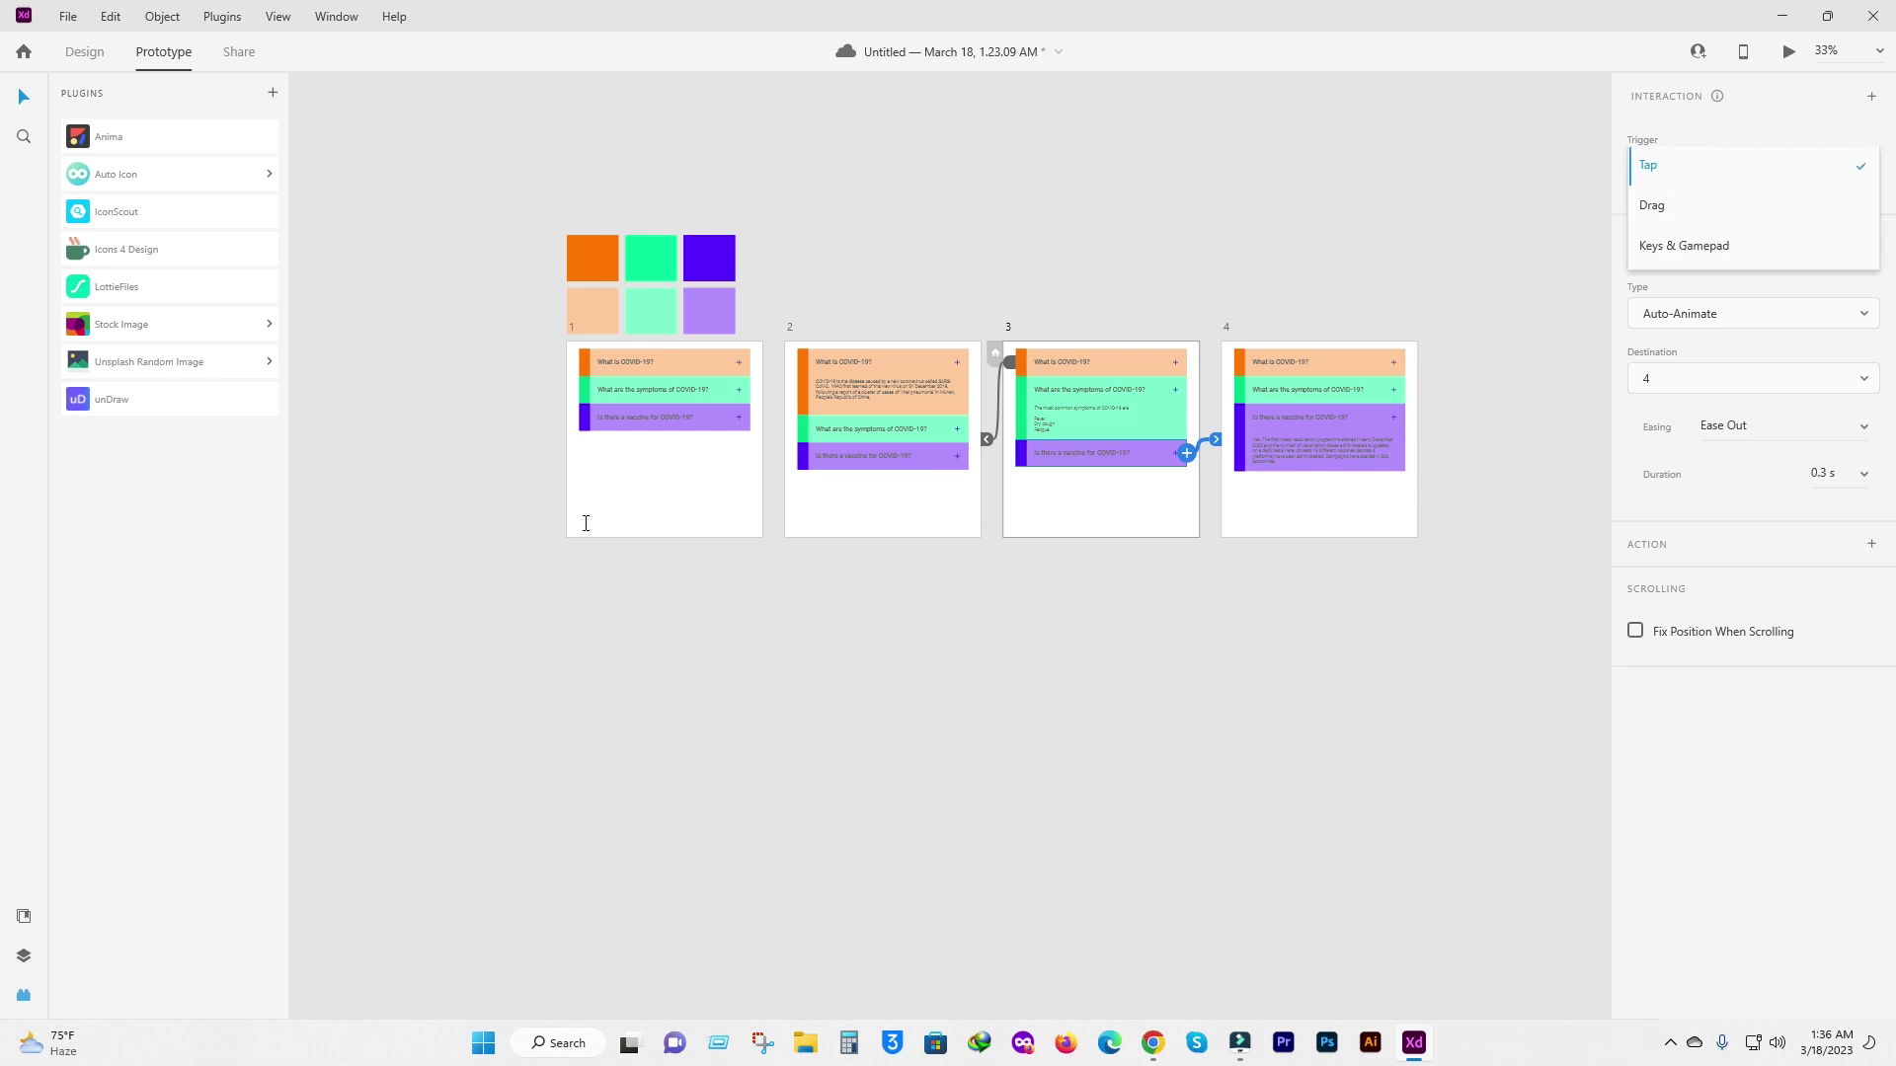
pyautogui.click(866, 259)
pyautogui.click(871, 288)
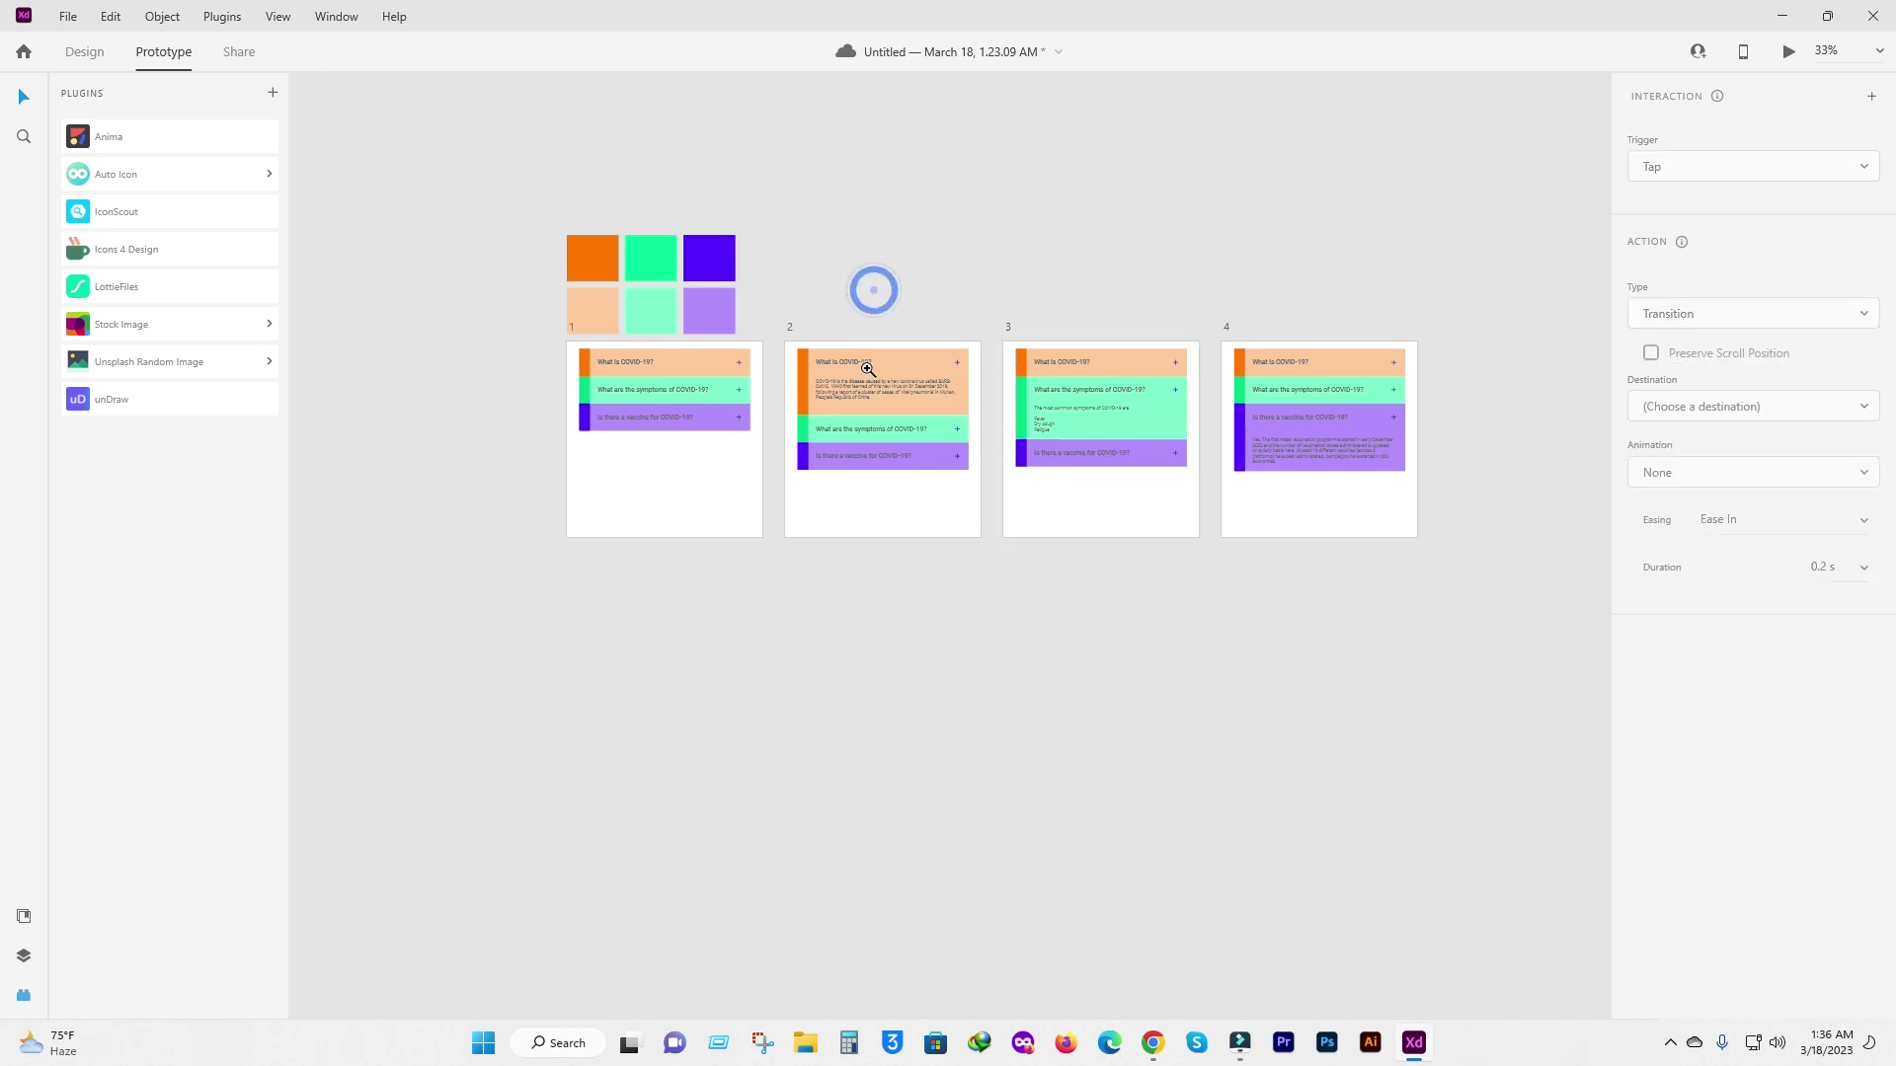
# Wire artboard 2's What is COVID-19? title back to artboard 1.
pyautogui.scroll(2, 867, 367)
pyautogui.scroll(2, 867, 368)
pyautogui.moveTo(774, 375); pyautogui.dragTo(927, 397)
pyautogui.click(927, 391)
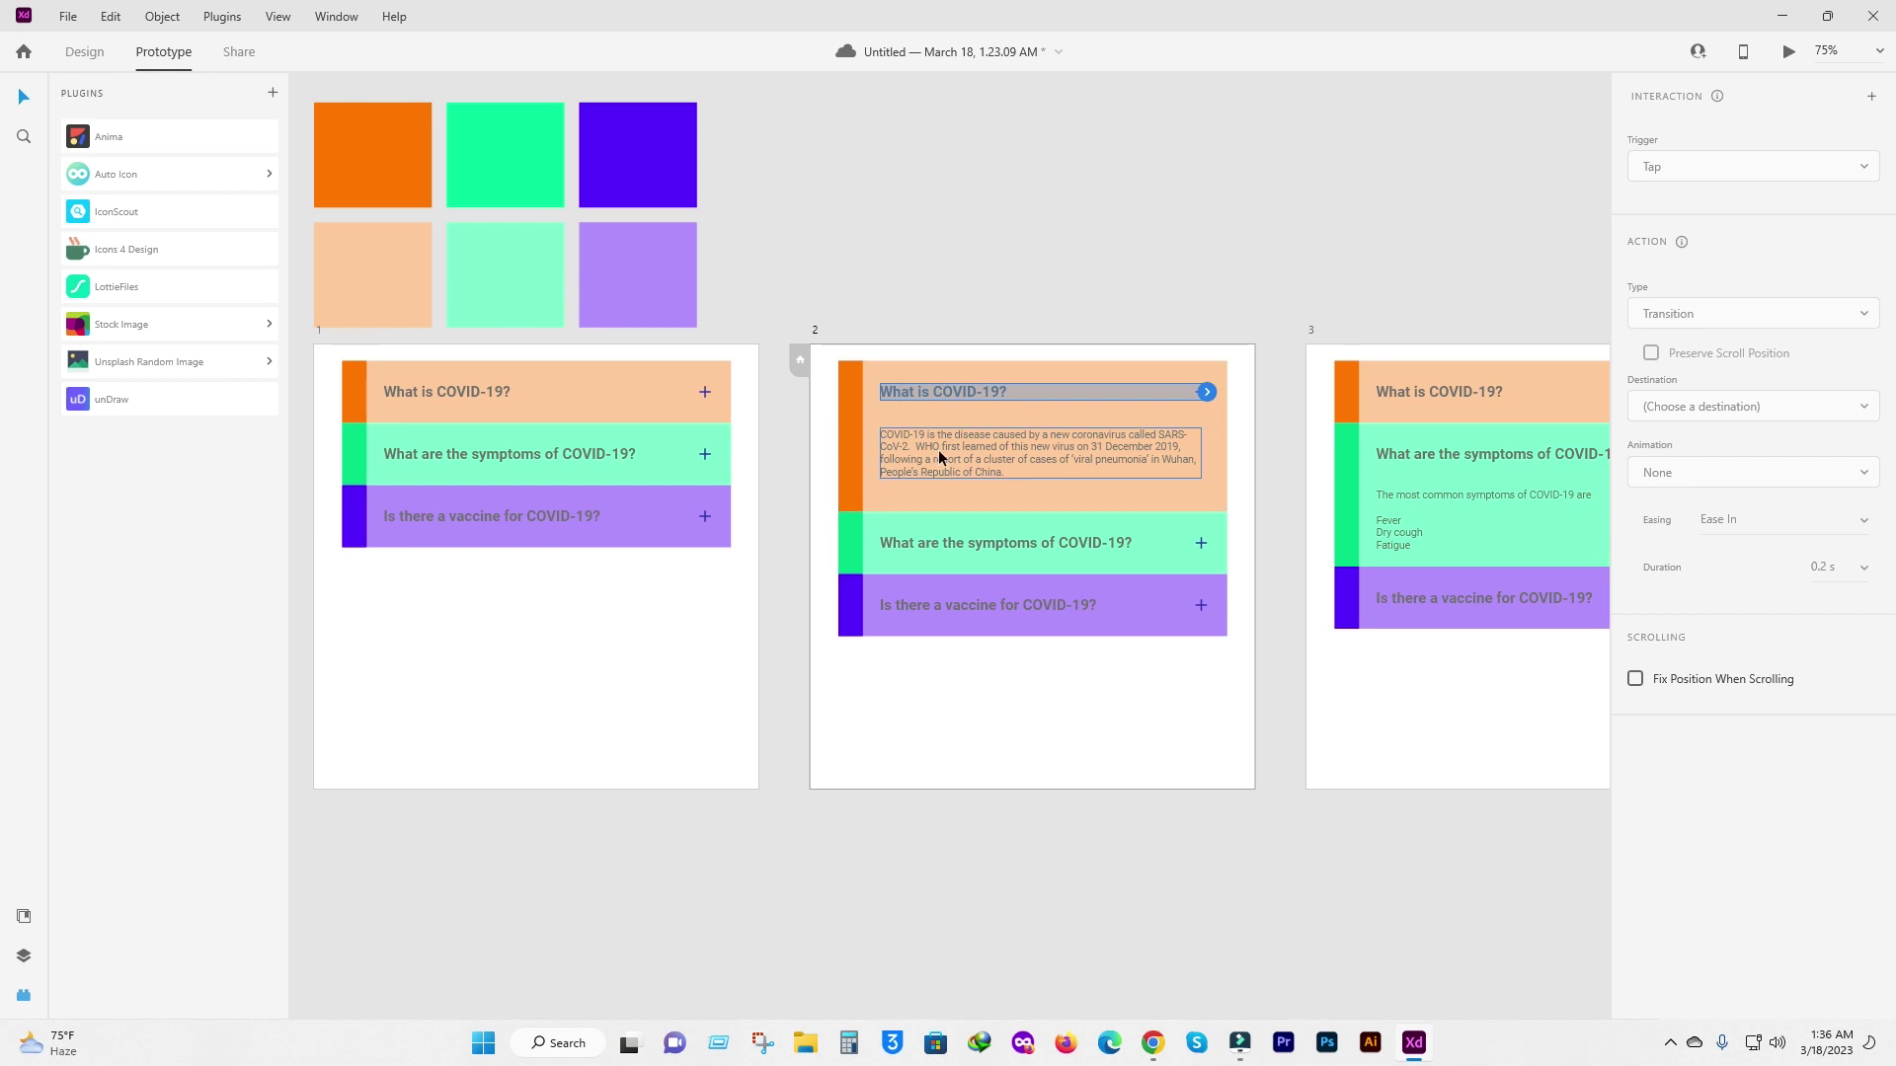
pyautogui.click(950, 424)
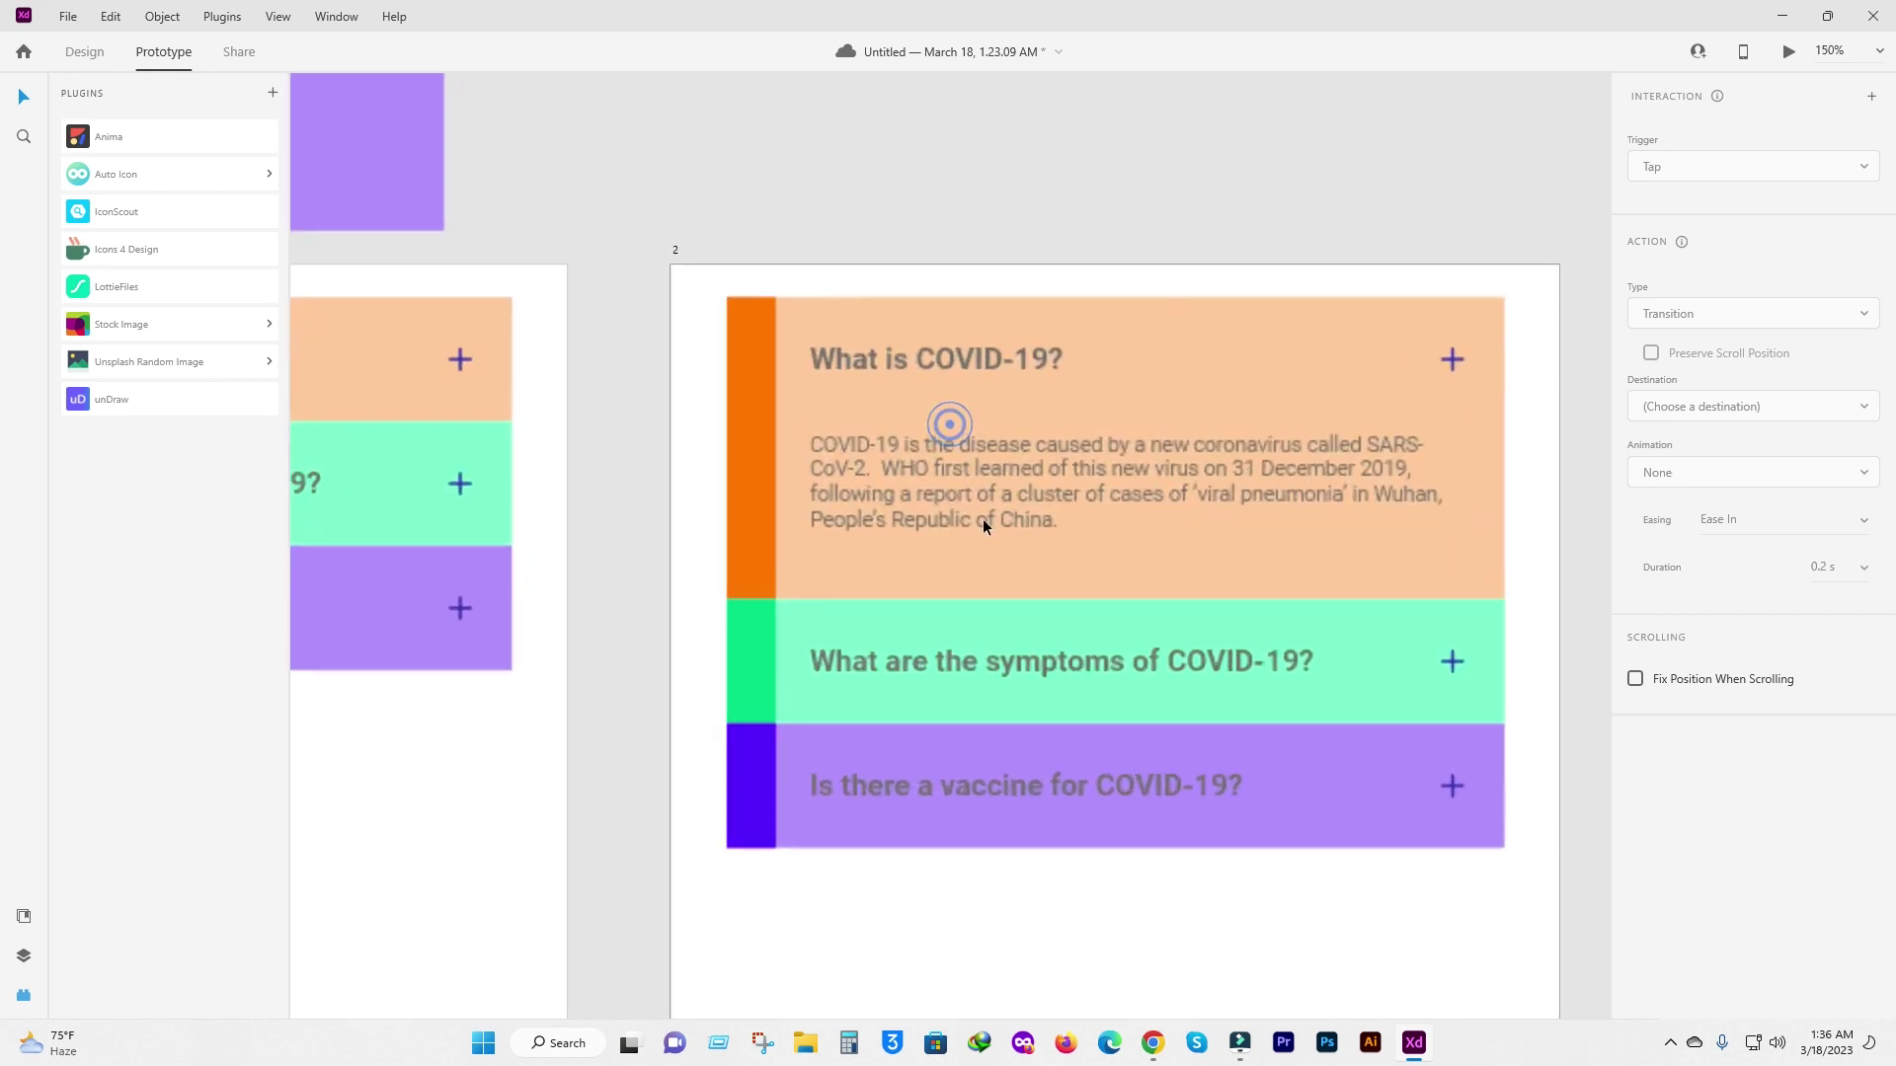
pyautogui.keyDown('alt'); pyautogui.click(1074, 367); pyautogui.keyUp('alt')
pyautogui.moveTo(1269, 367)
pyautogui.mouseDown()
pyautogui.moveTo(669, 622)
pyautogui.moveTo(684, 563)
pyautogui.mouseUp()
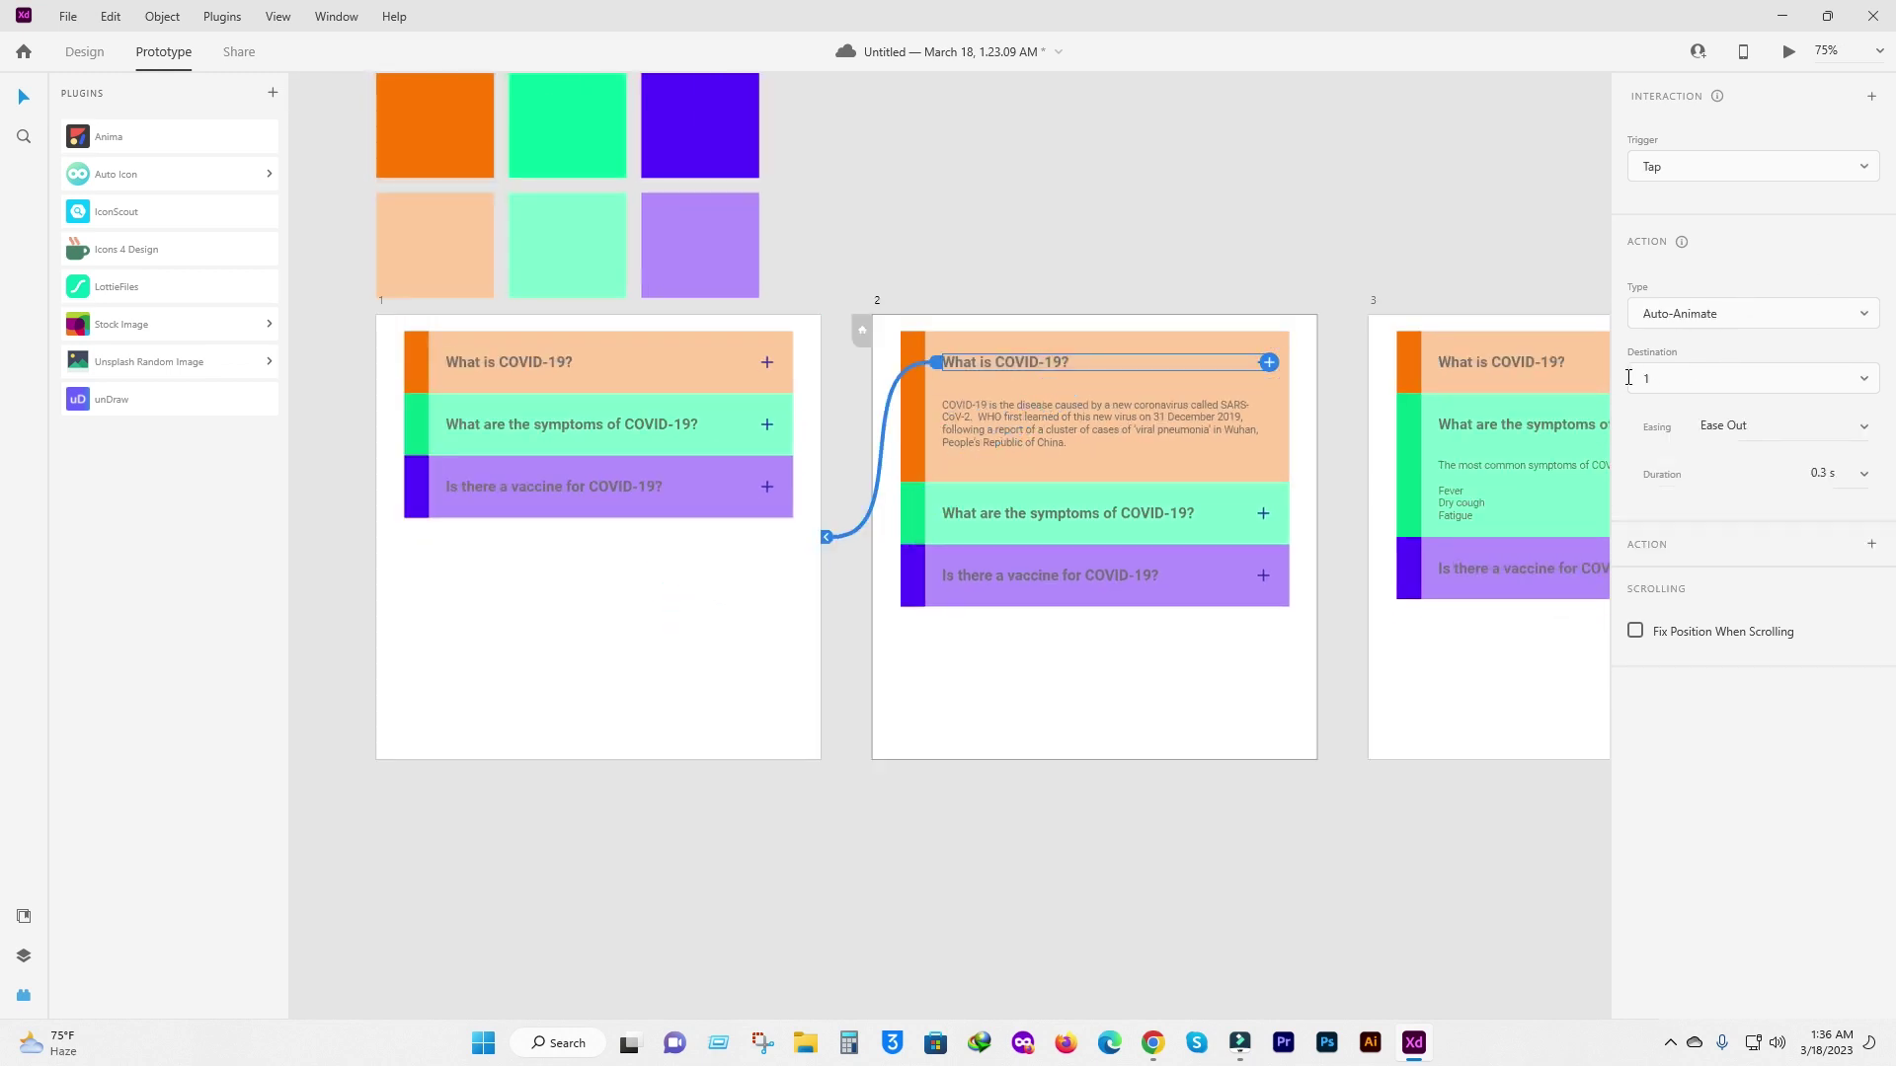
pyautogui.click(1690, 375)
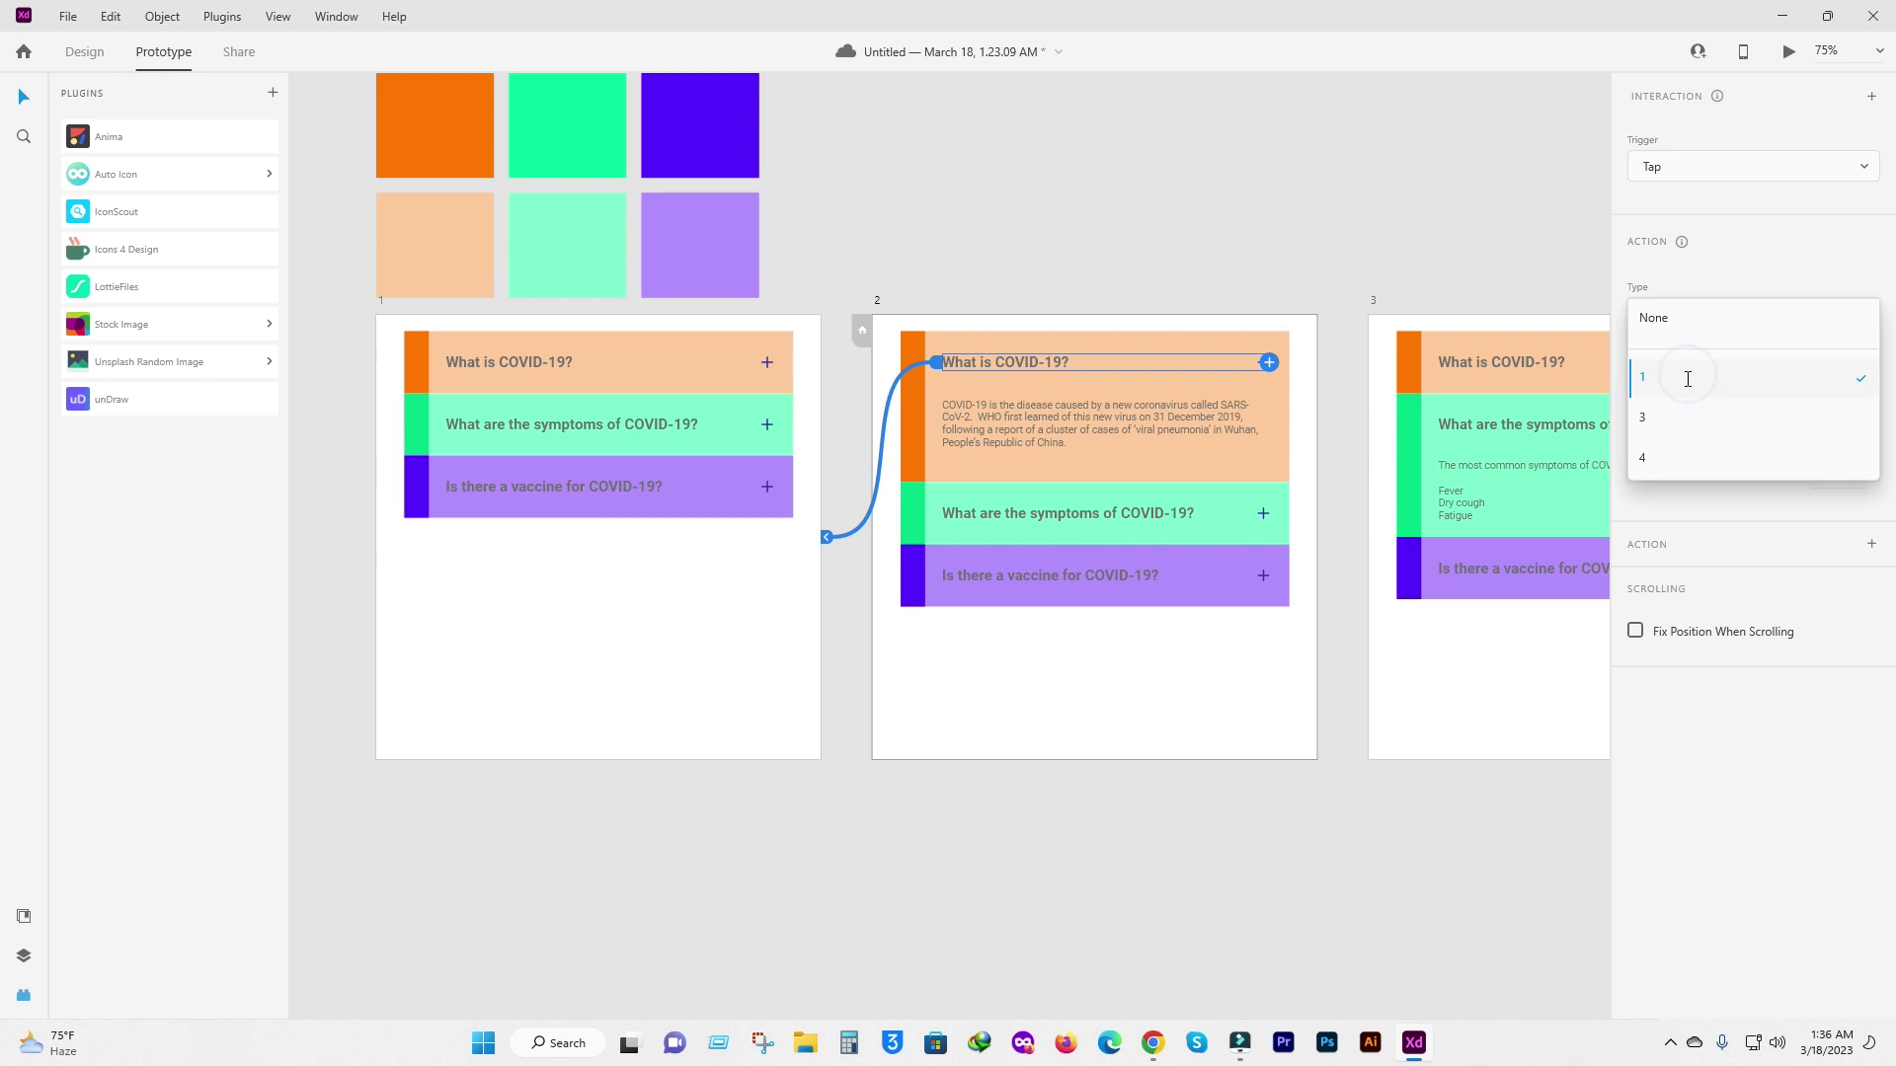
pyautogui.click(1682, 376)
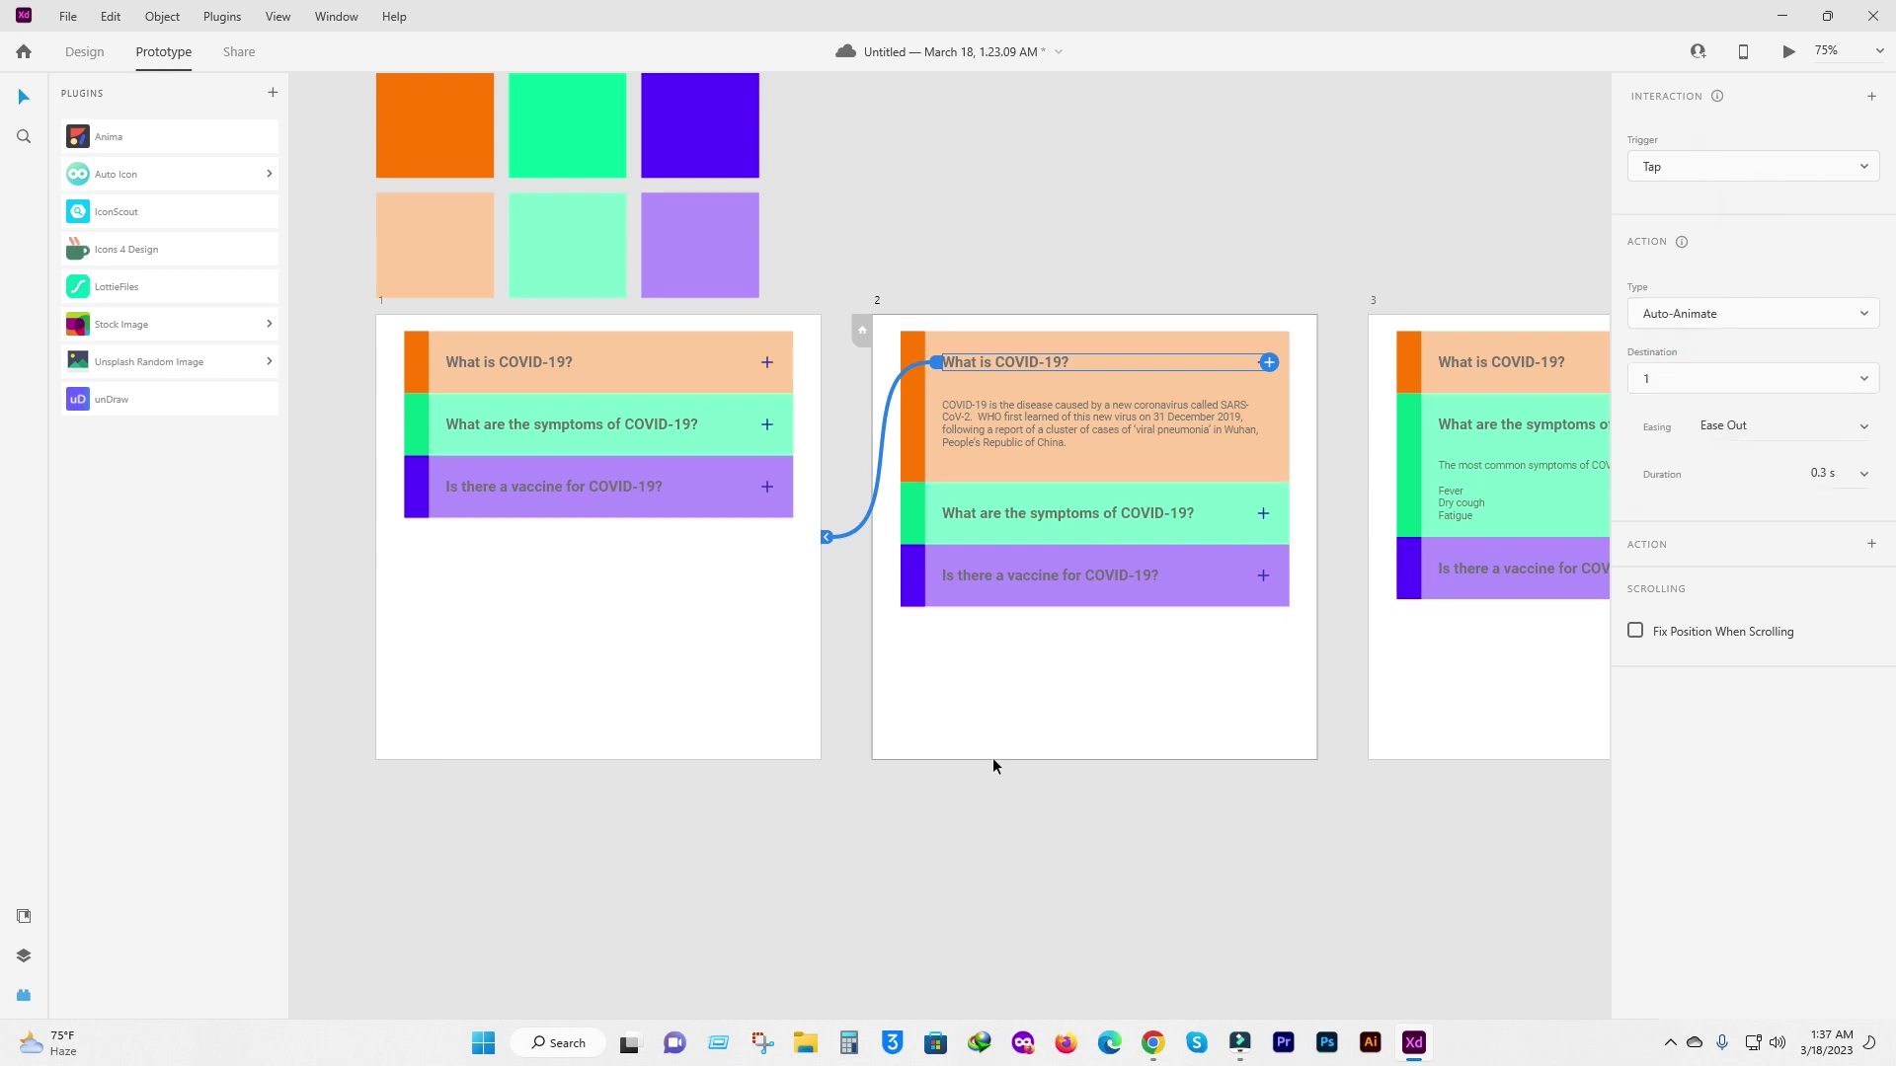
pyautogui.click(1052, 448)
# Wire artboard 2's symptoms row to artboard 3, then select its vaccine row.
pyautogui.click(1015, 552)
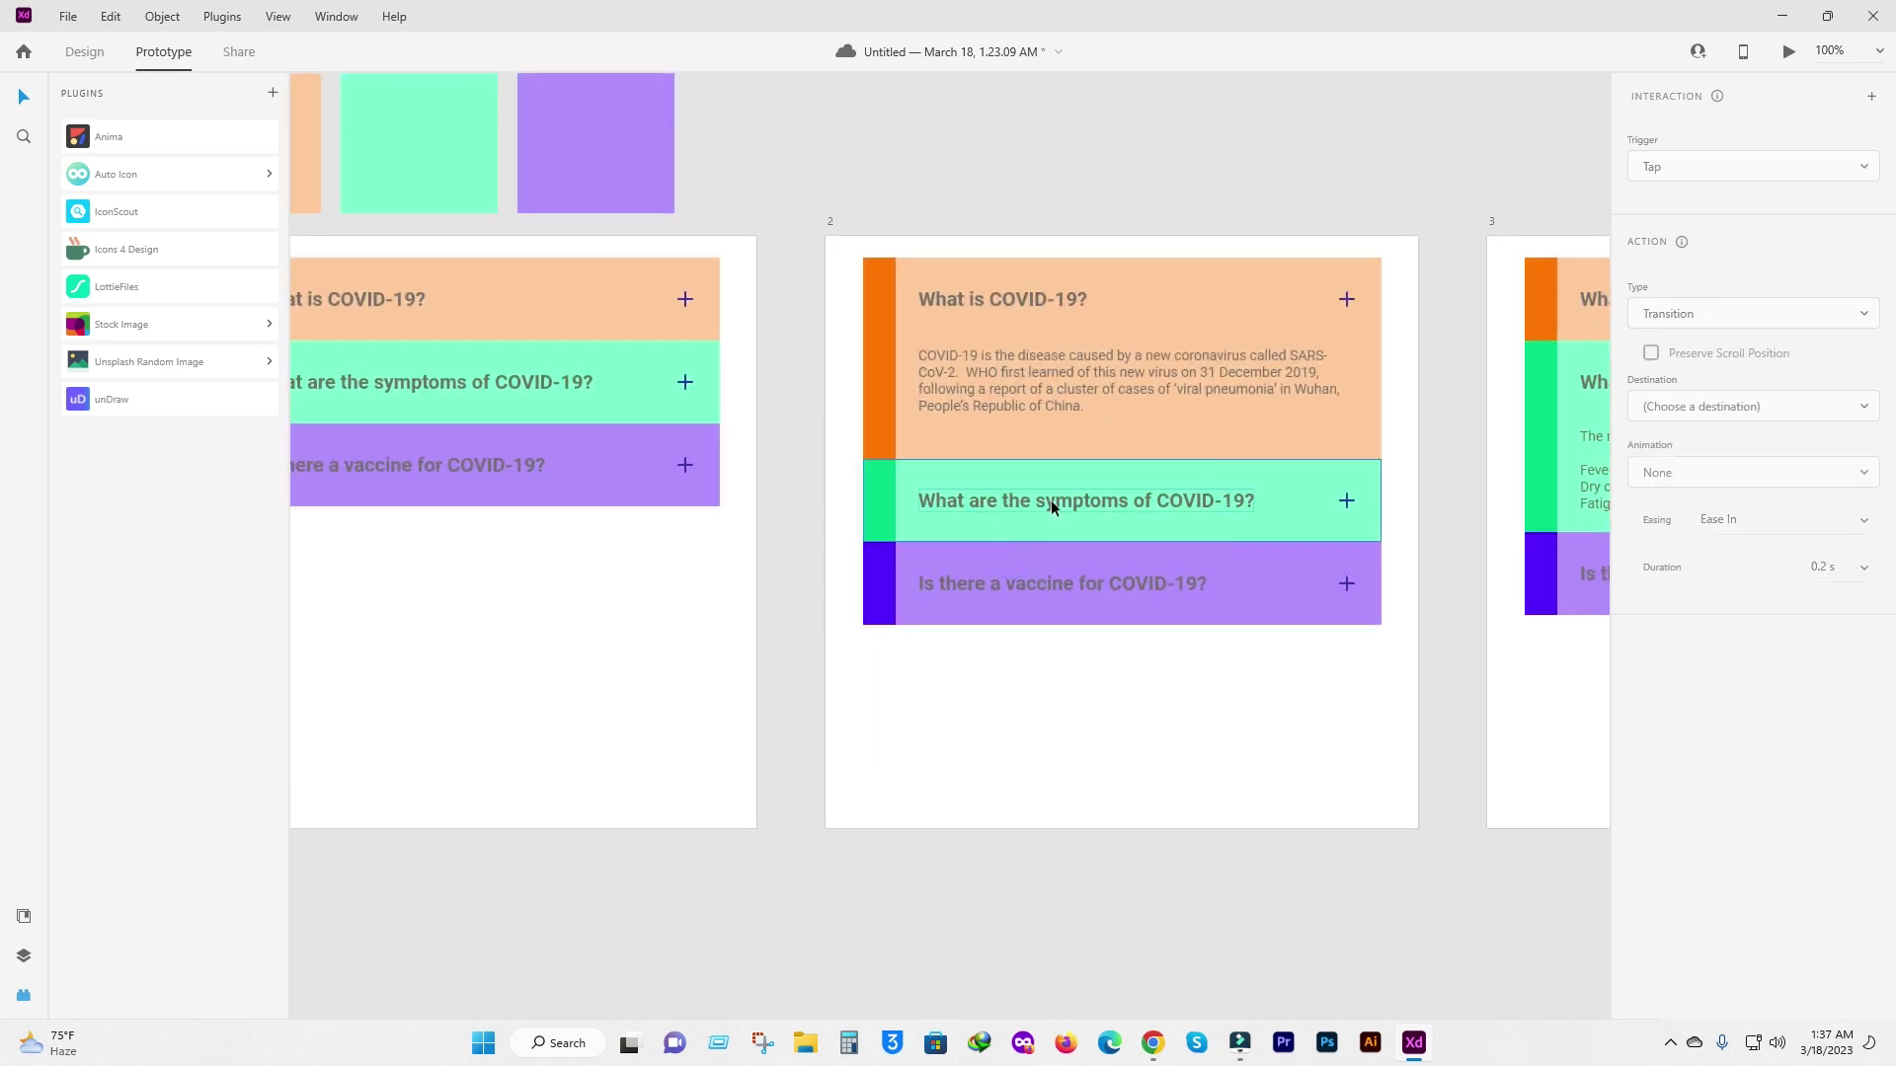
pyautogui.moveTo(1331, 538); pyautogui.dragTo(1005, 545)
pyautogui.click(855, 507)
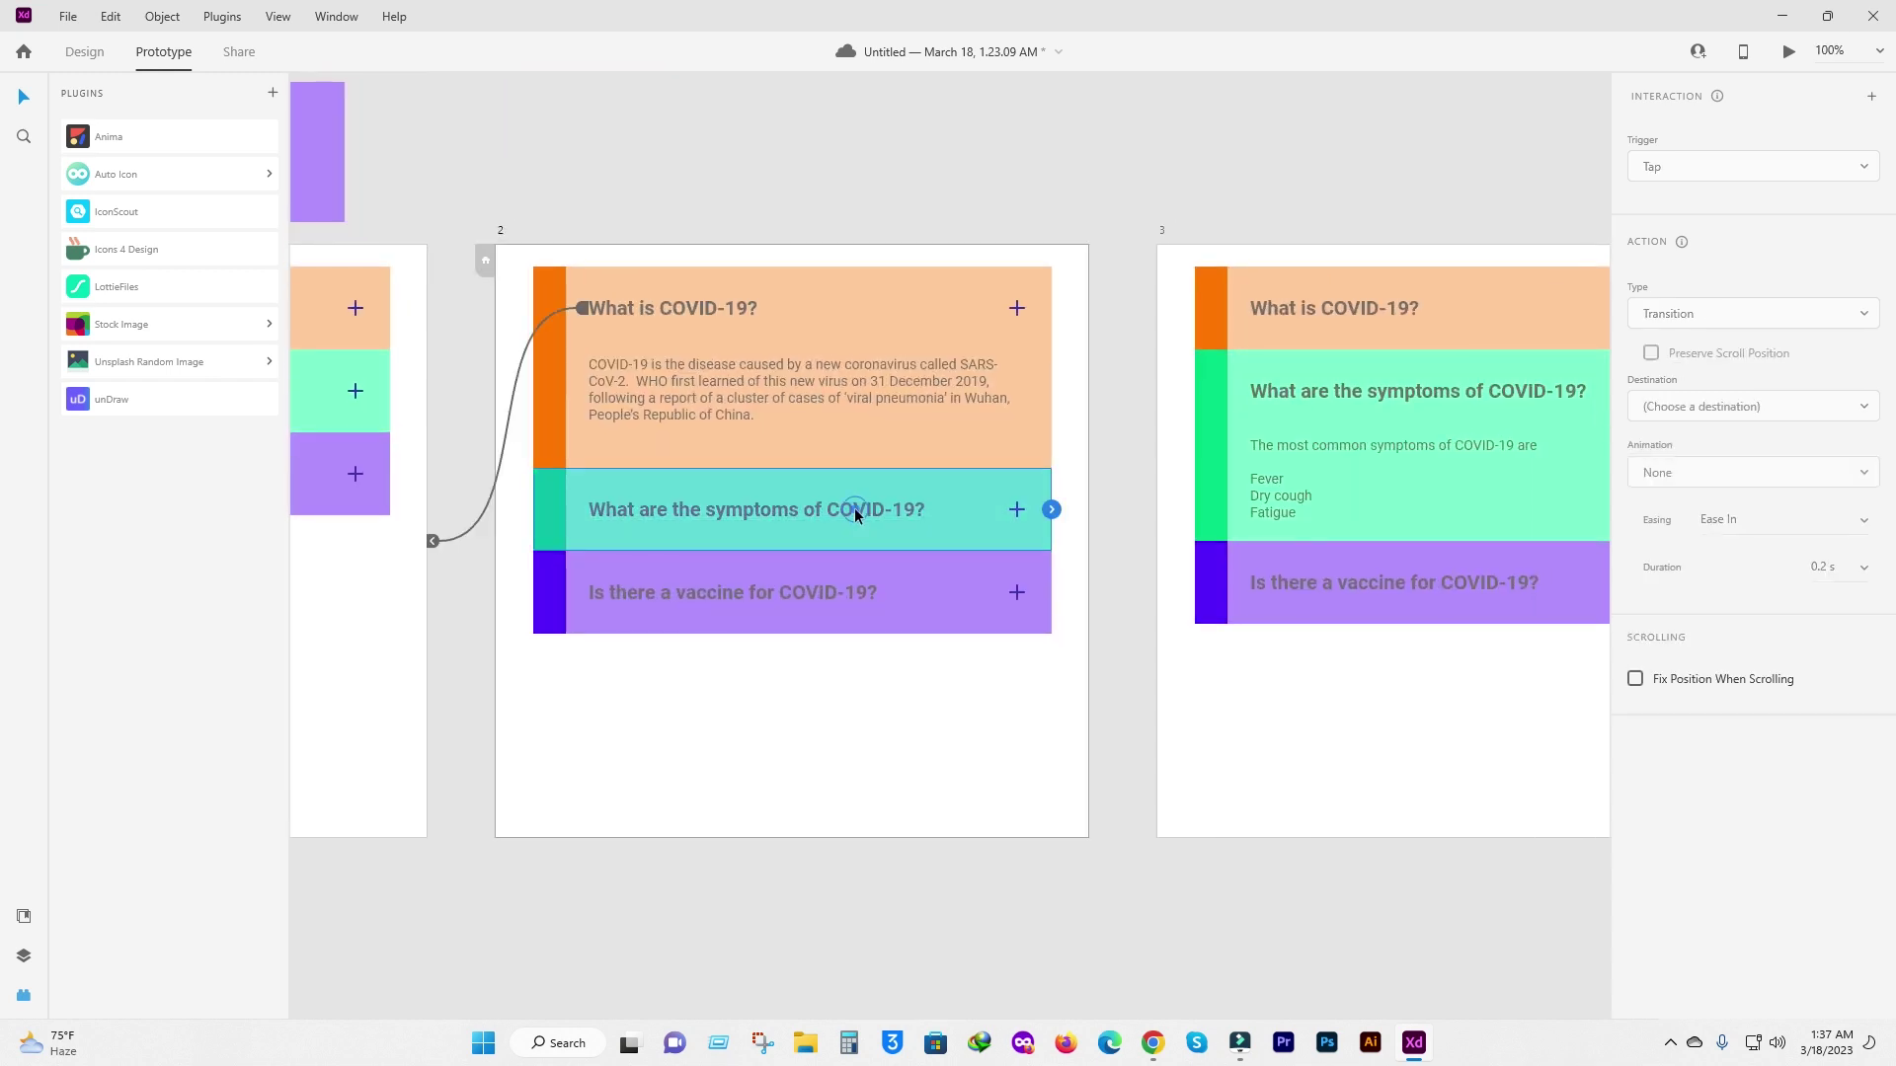
pyautogui.scroll(-2, 1171, 570)
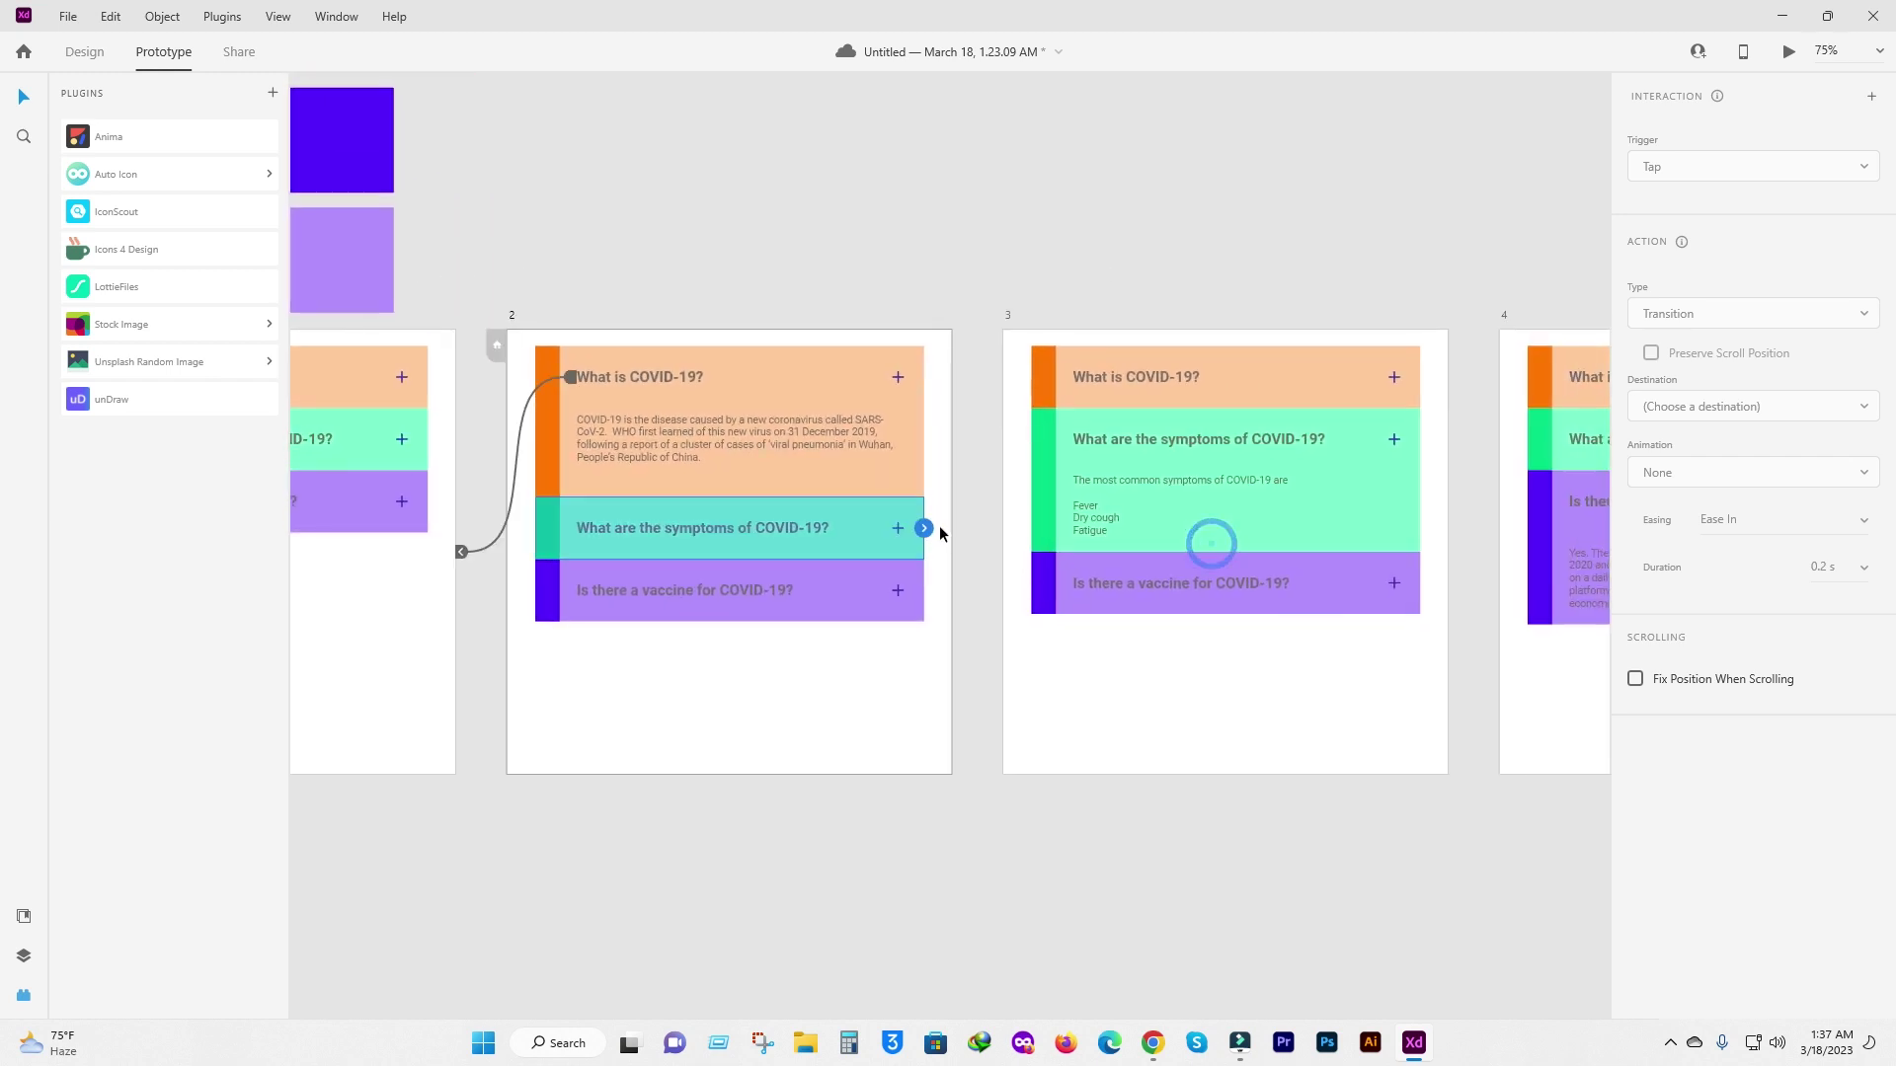
pyautogui.moveTo(925, 529); pyautogui.dragTo(1021, 476)
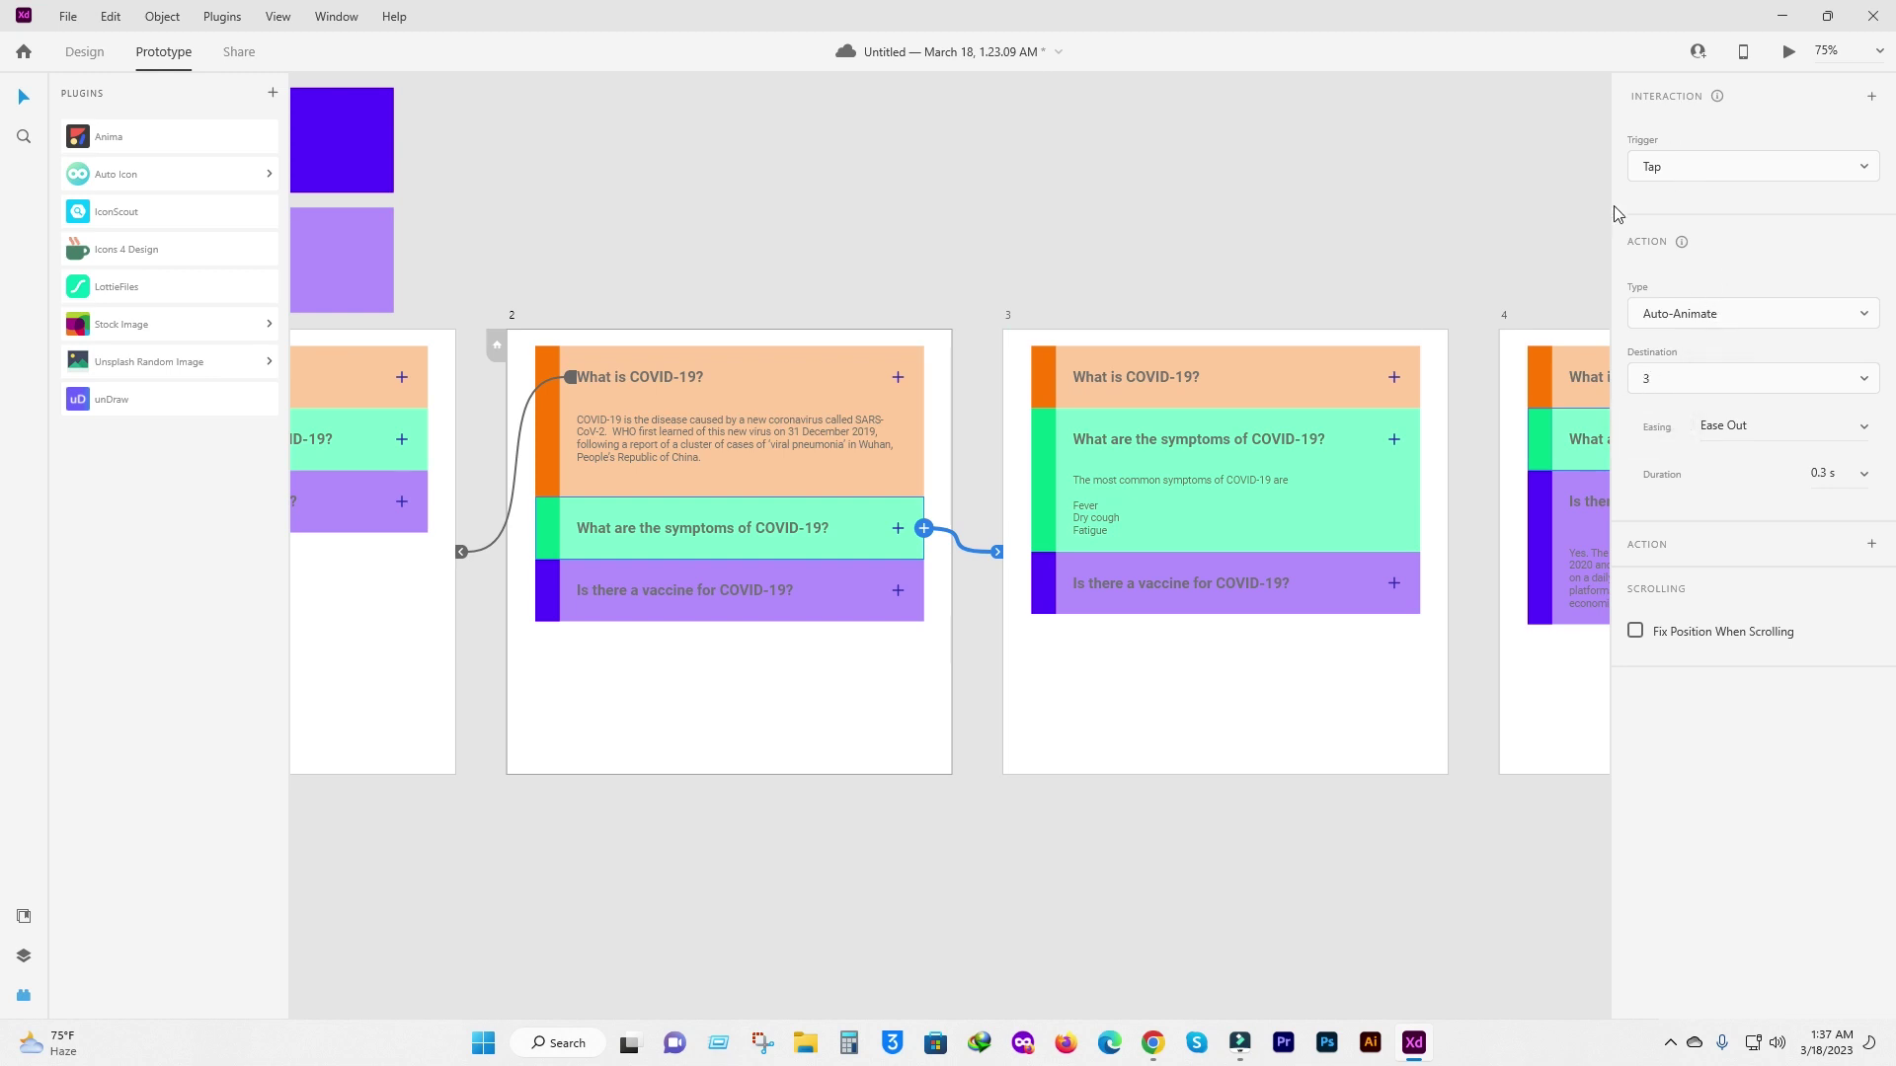
pyautogui.click(701, 689)
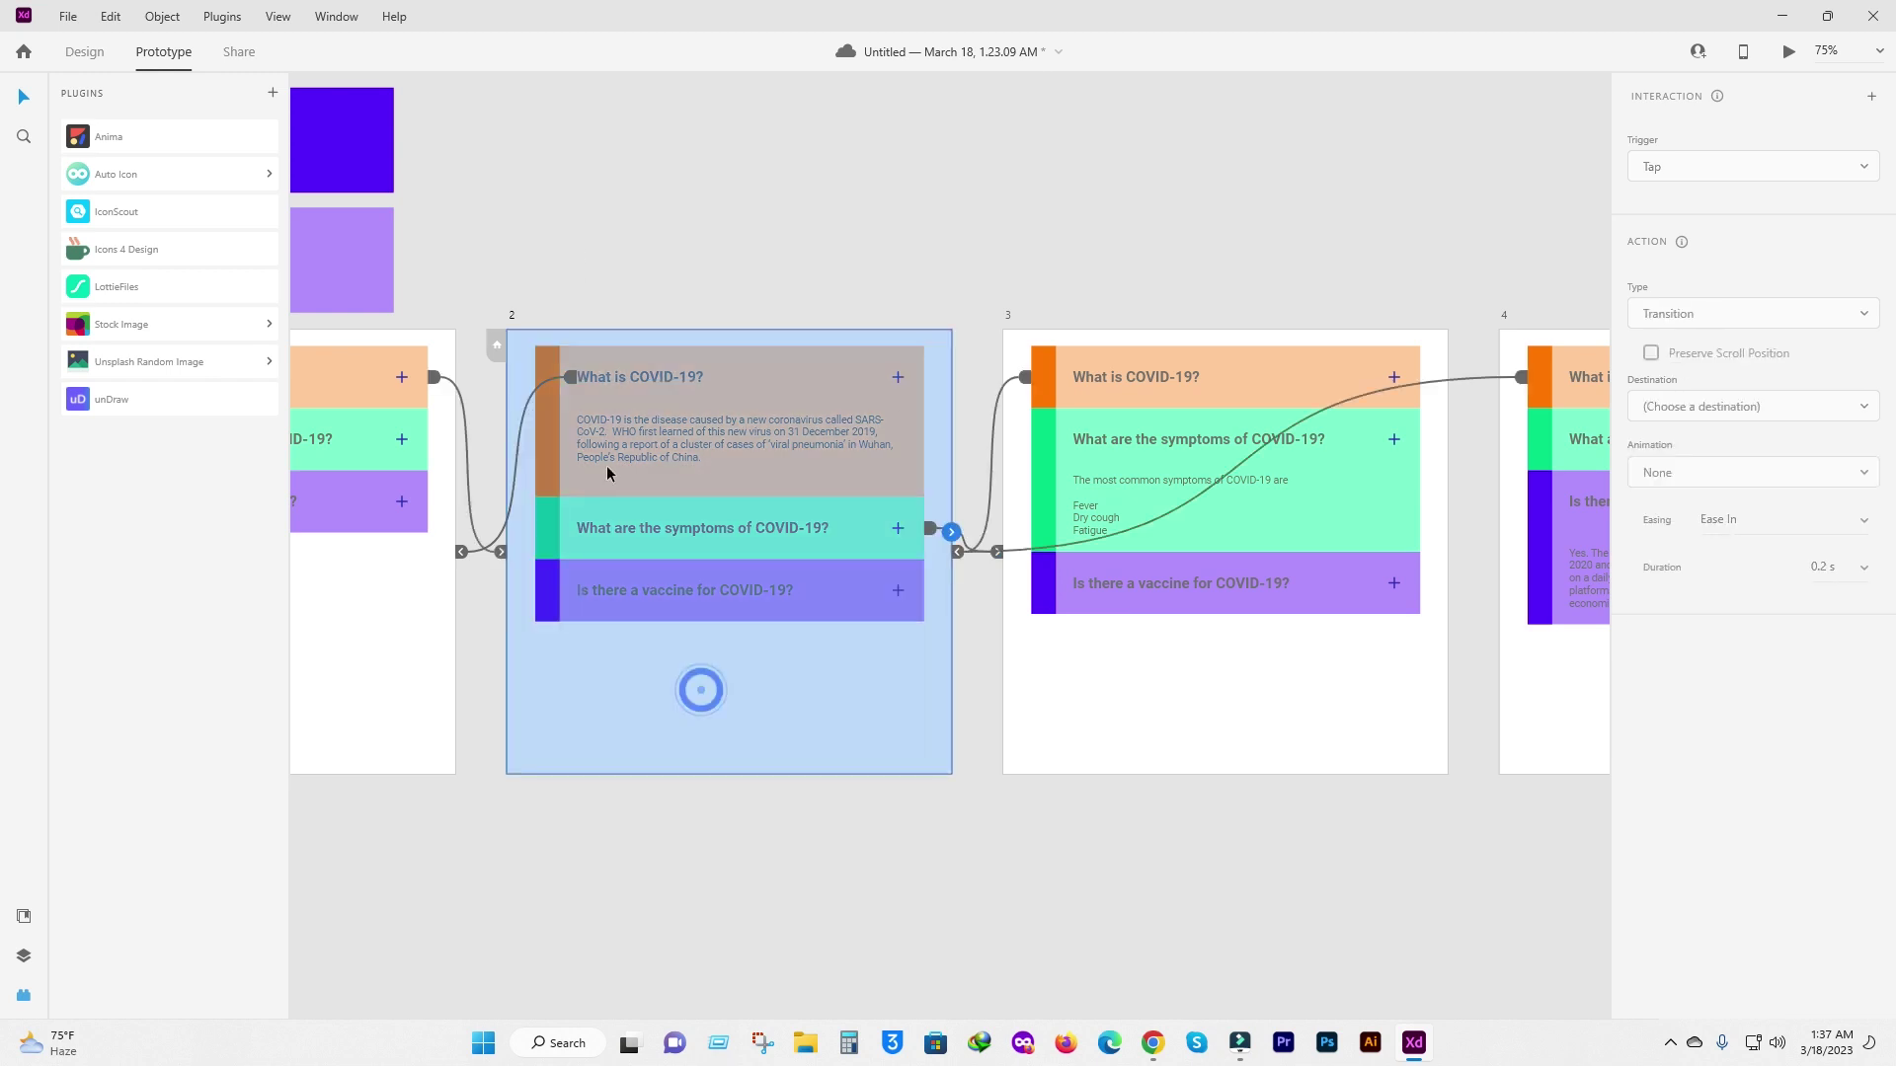
pyautogui.click(691, 599)
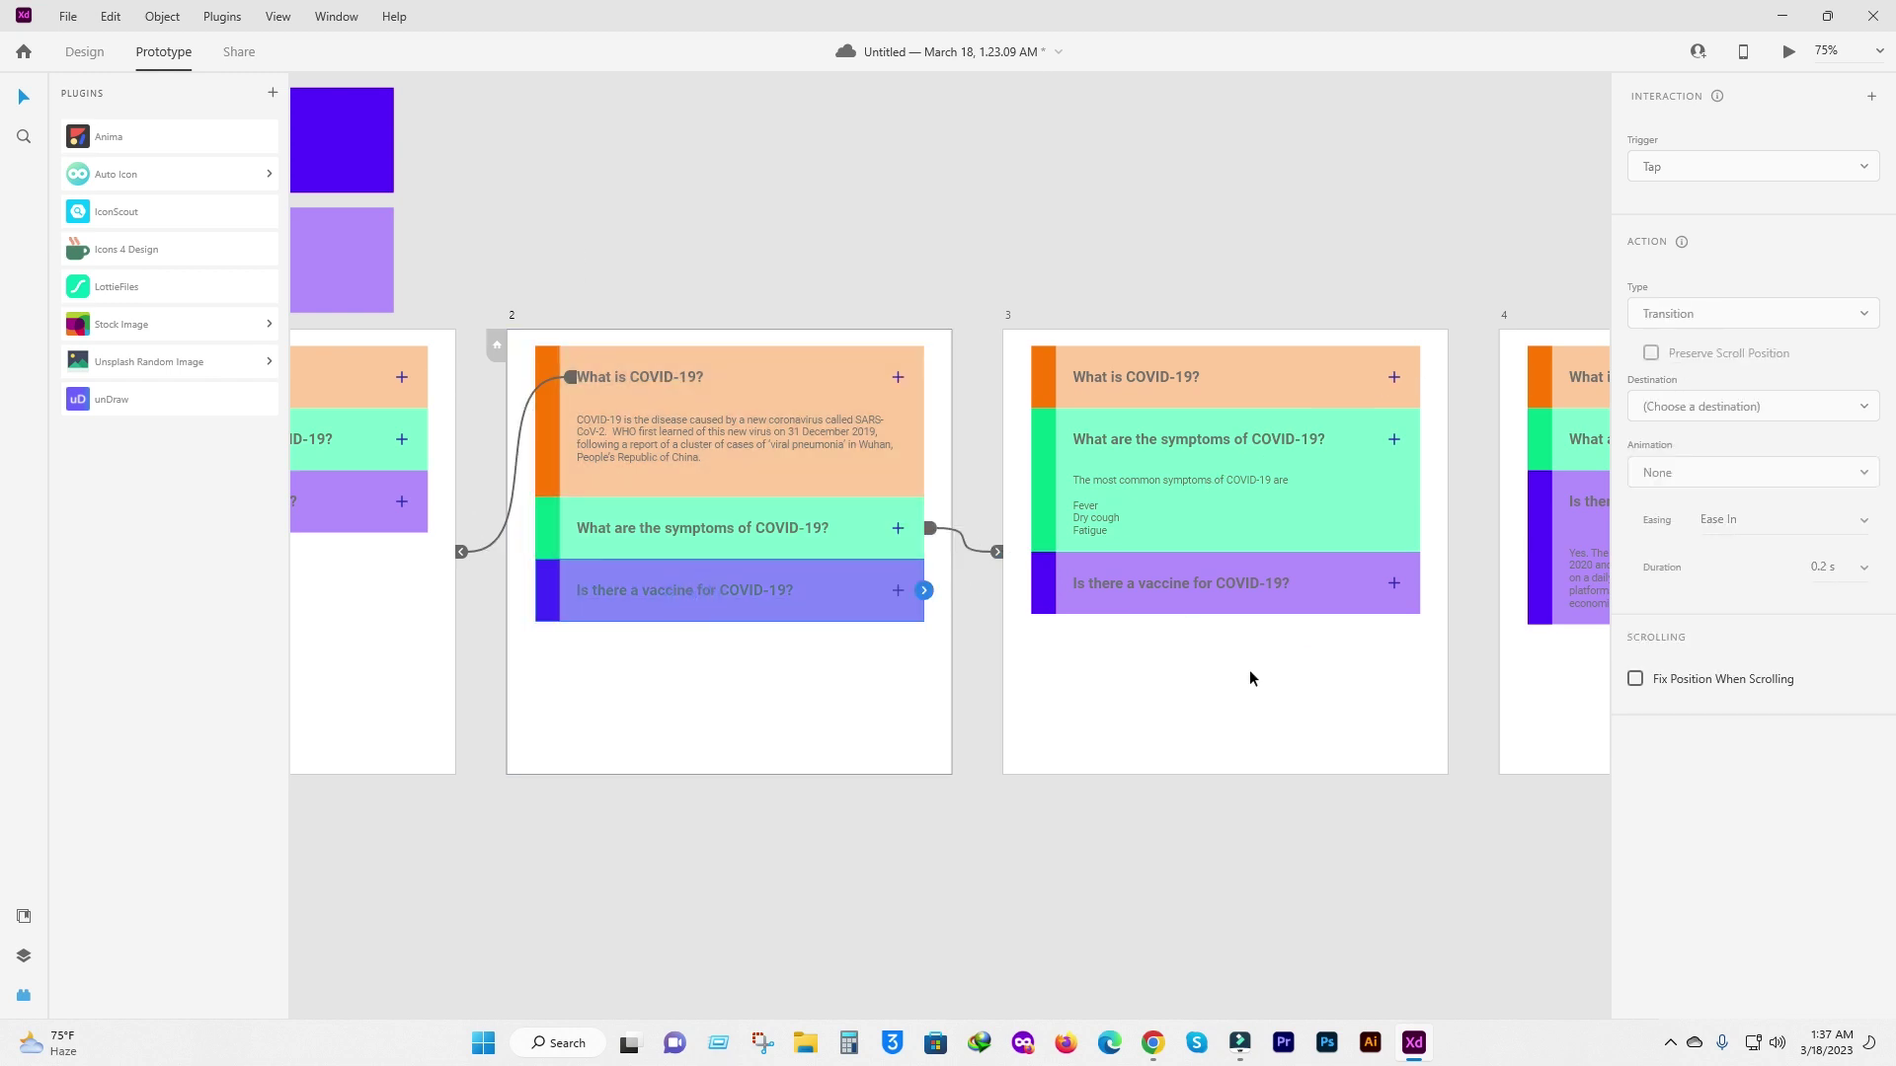
pyautogui.hscroll(3, 1218, 688)
pyautogui.hscroll(2, 1217, 688)
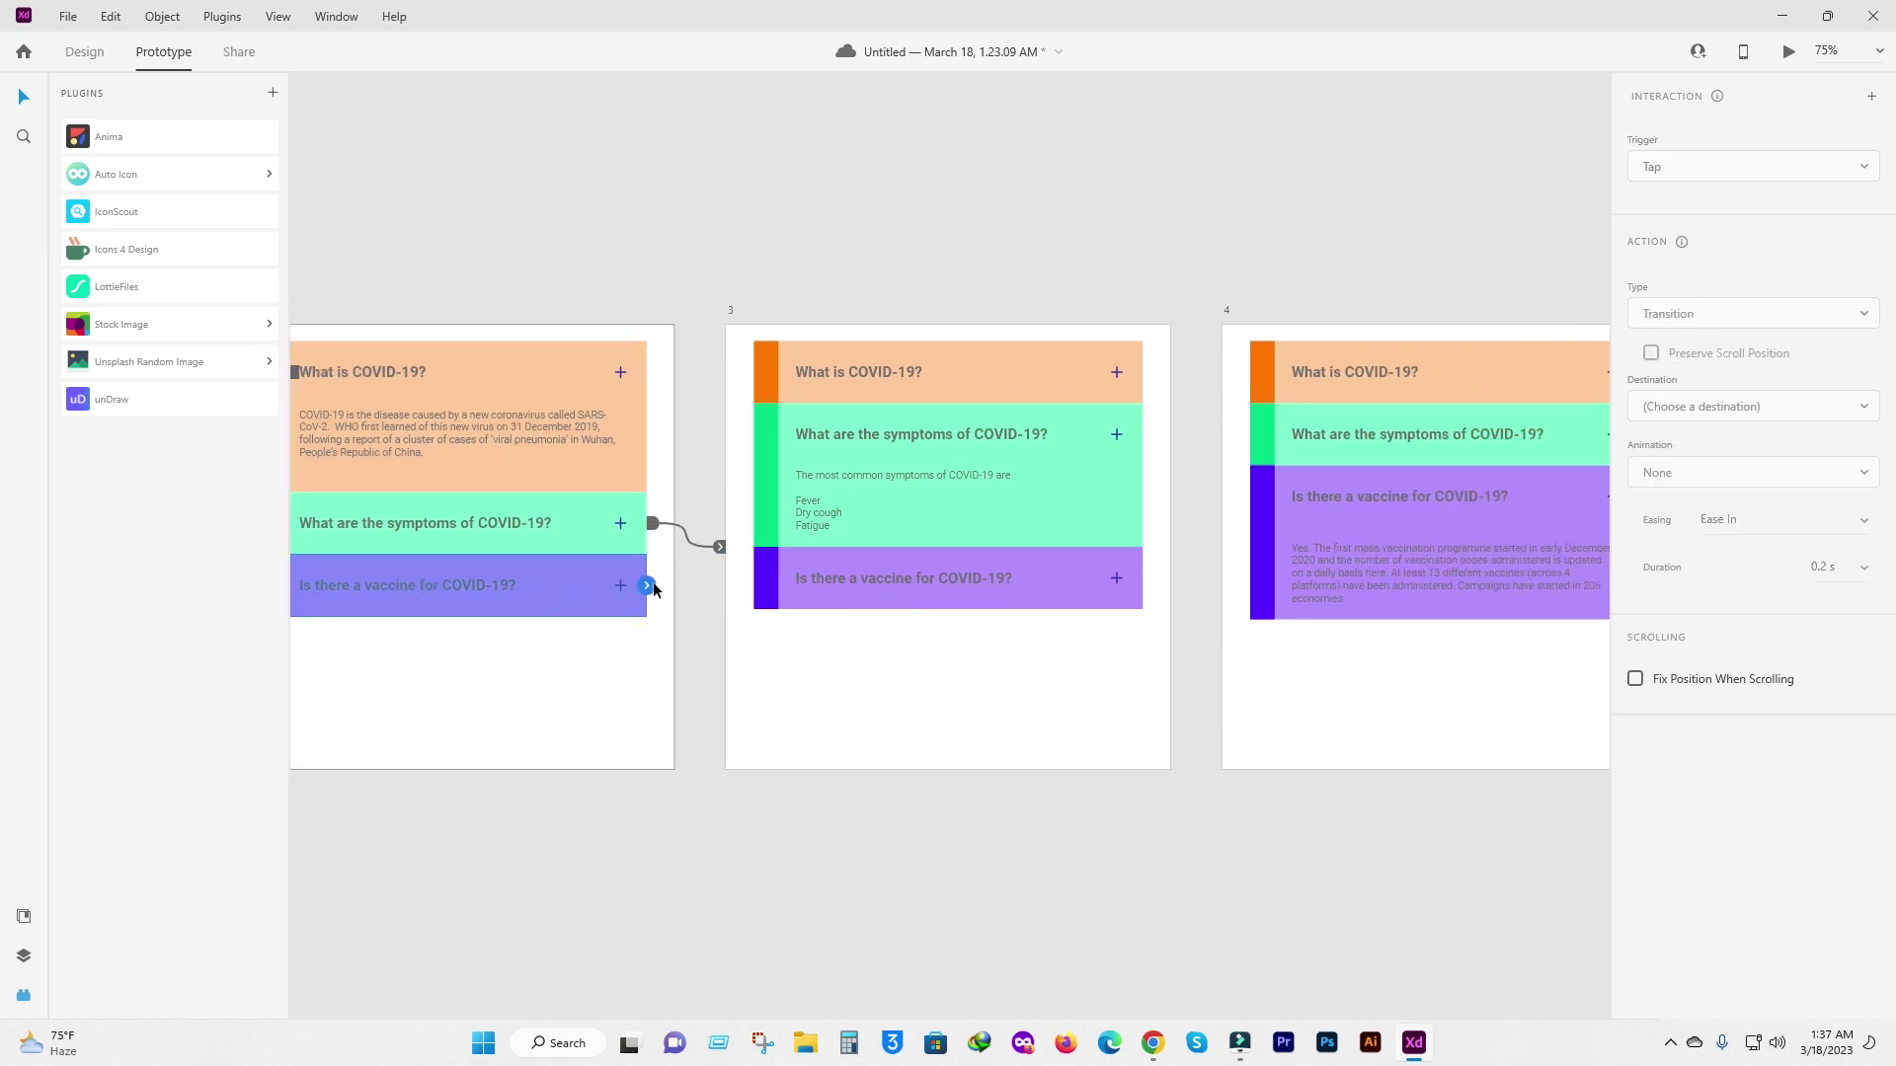
# Wire artboard 2's vaccine row to artboard 4 and review artboard 4's links.
pyautogui.moveTo(647, 585); pyautogui.dragTo(1294, 504)
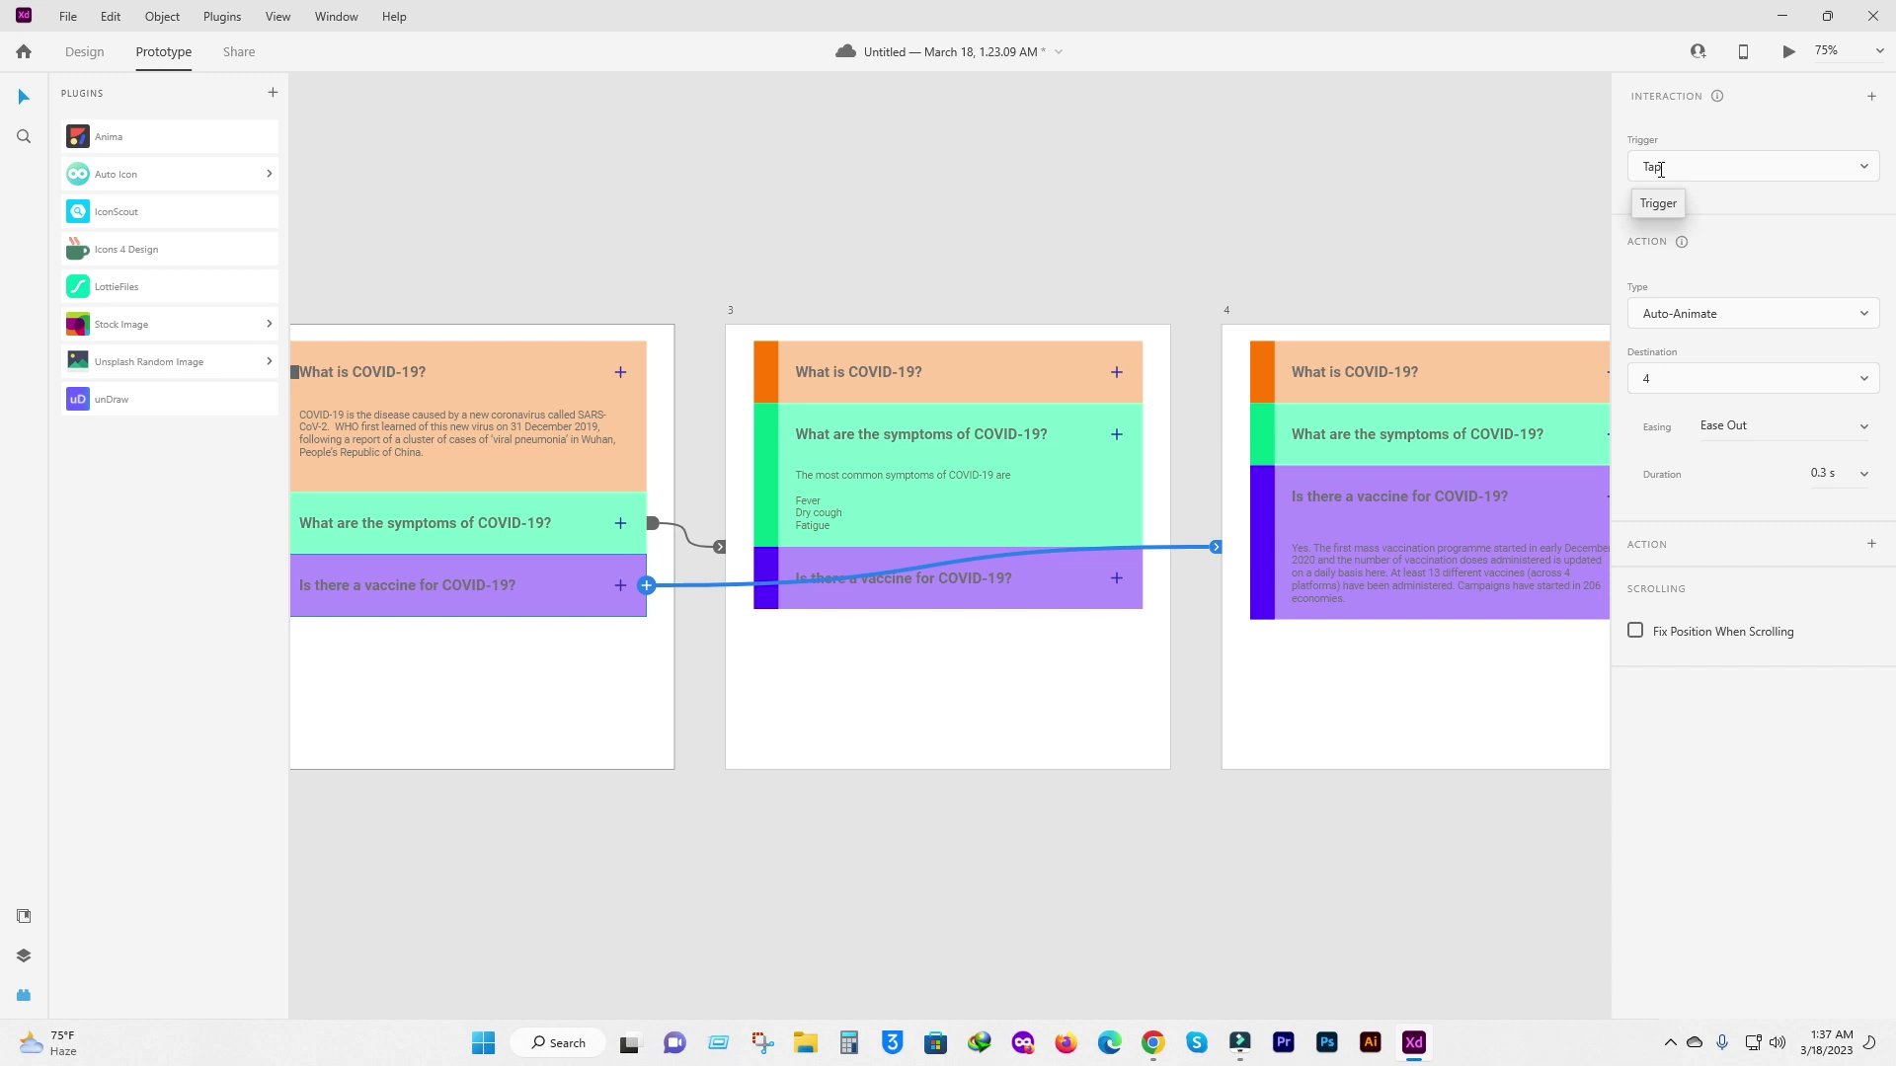
pyautogui.click(1316, 721)
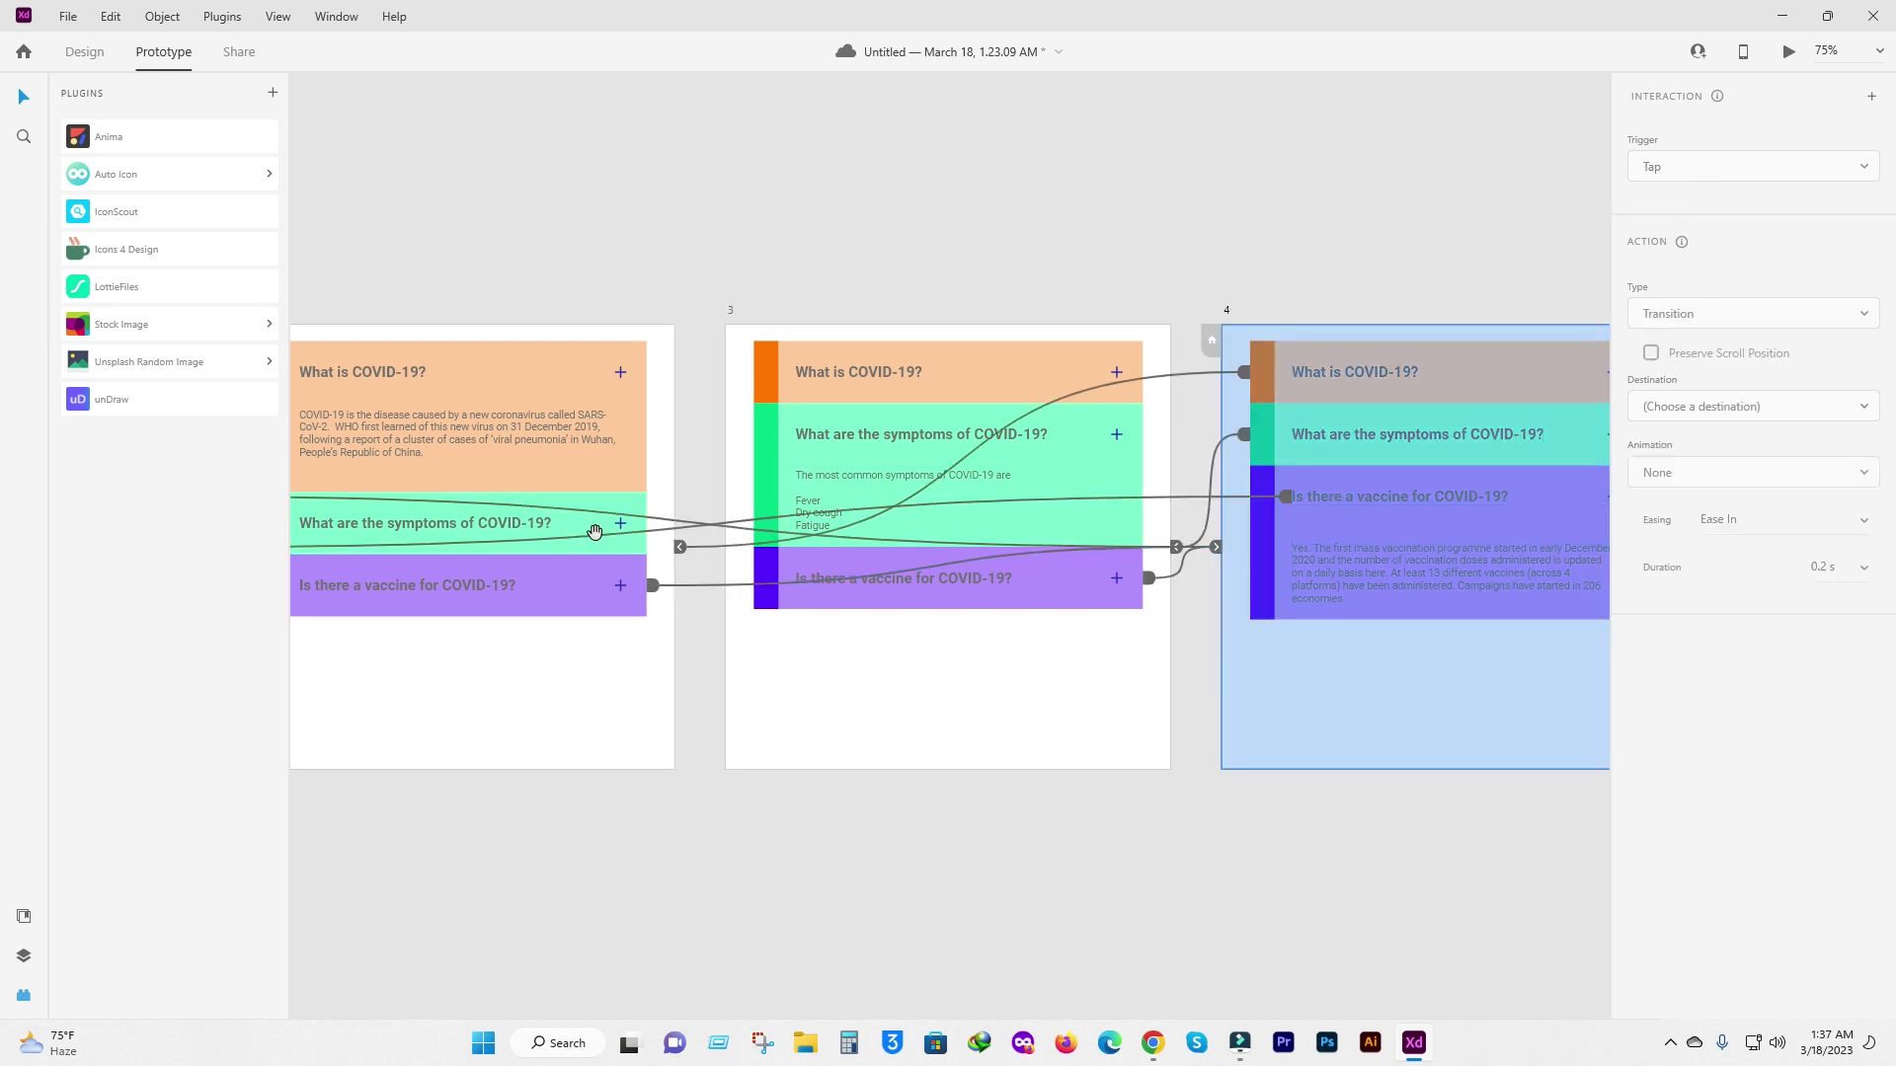
pyautogui.hscroll(-7, 594, 533)
pyautogui.hscroll(4, 1402, 606)
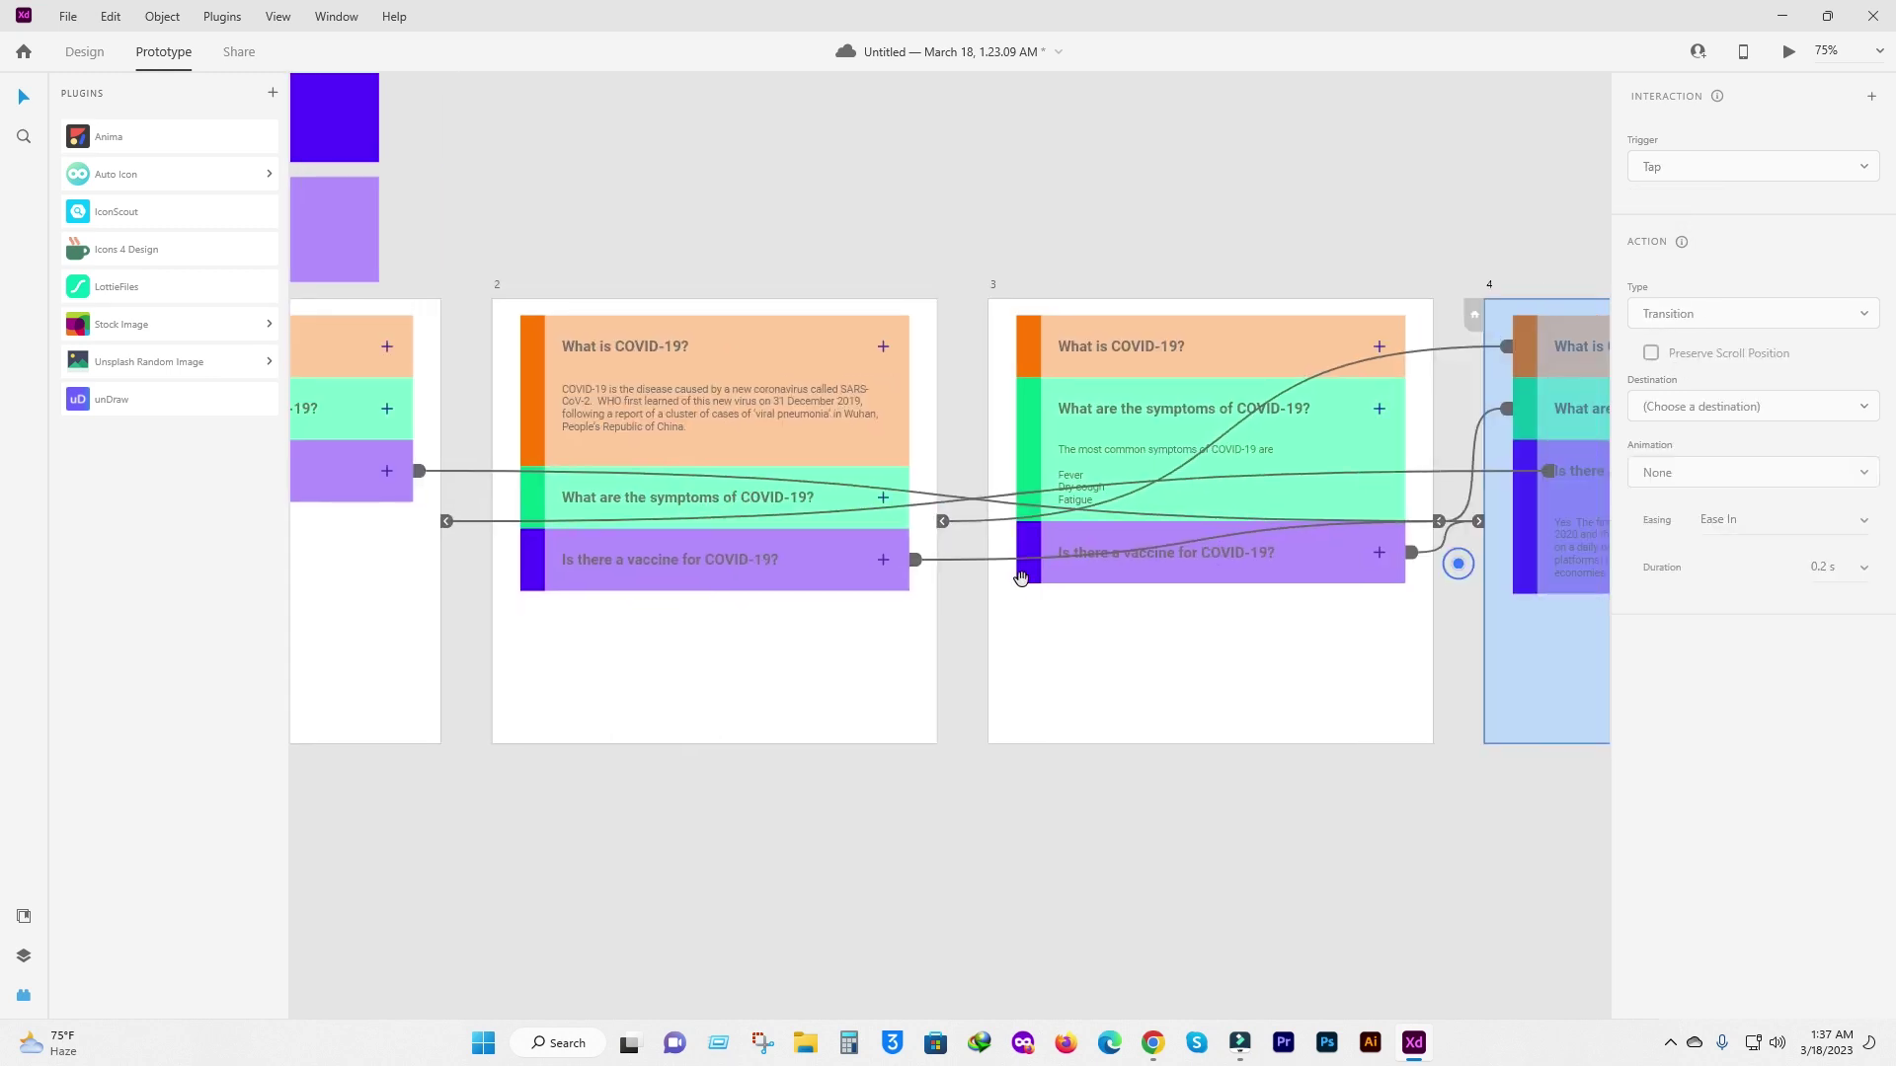
pyautogui.scroll(-2, 1231, 655)
pyautogui.hscroll(5, 1231, 655)
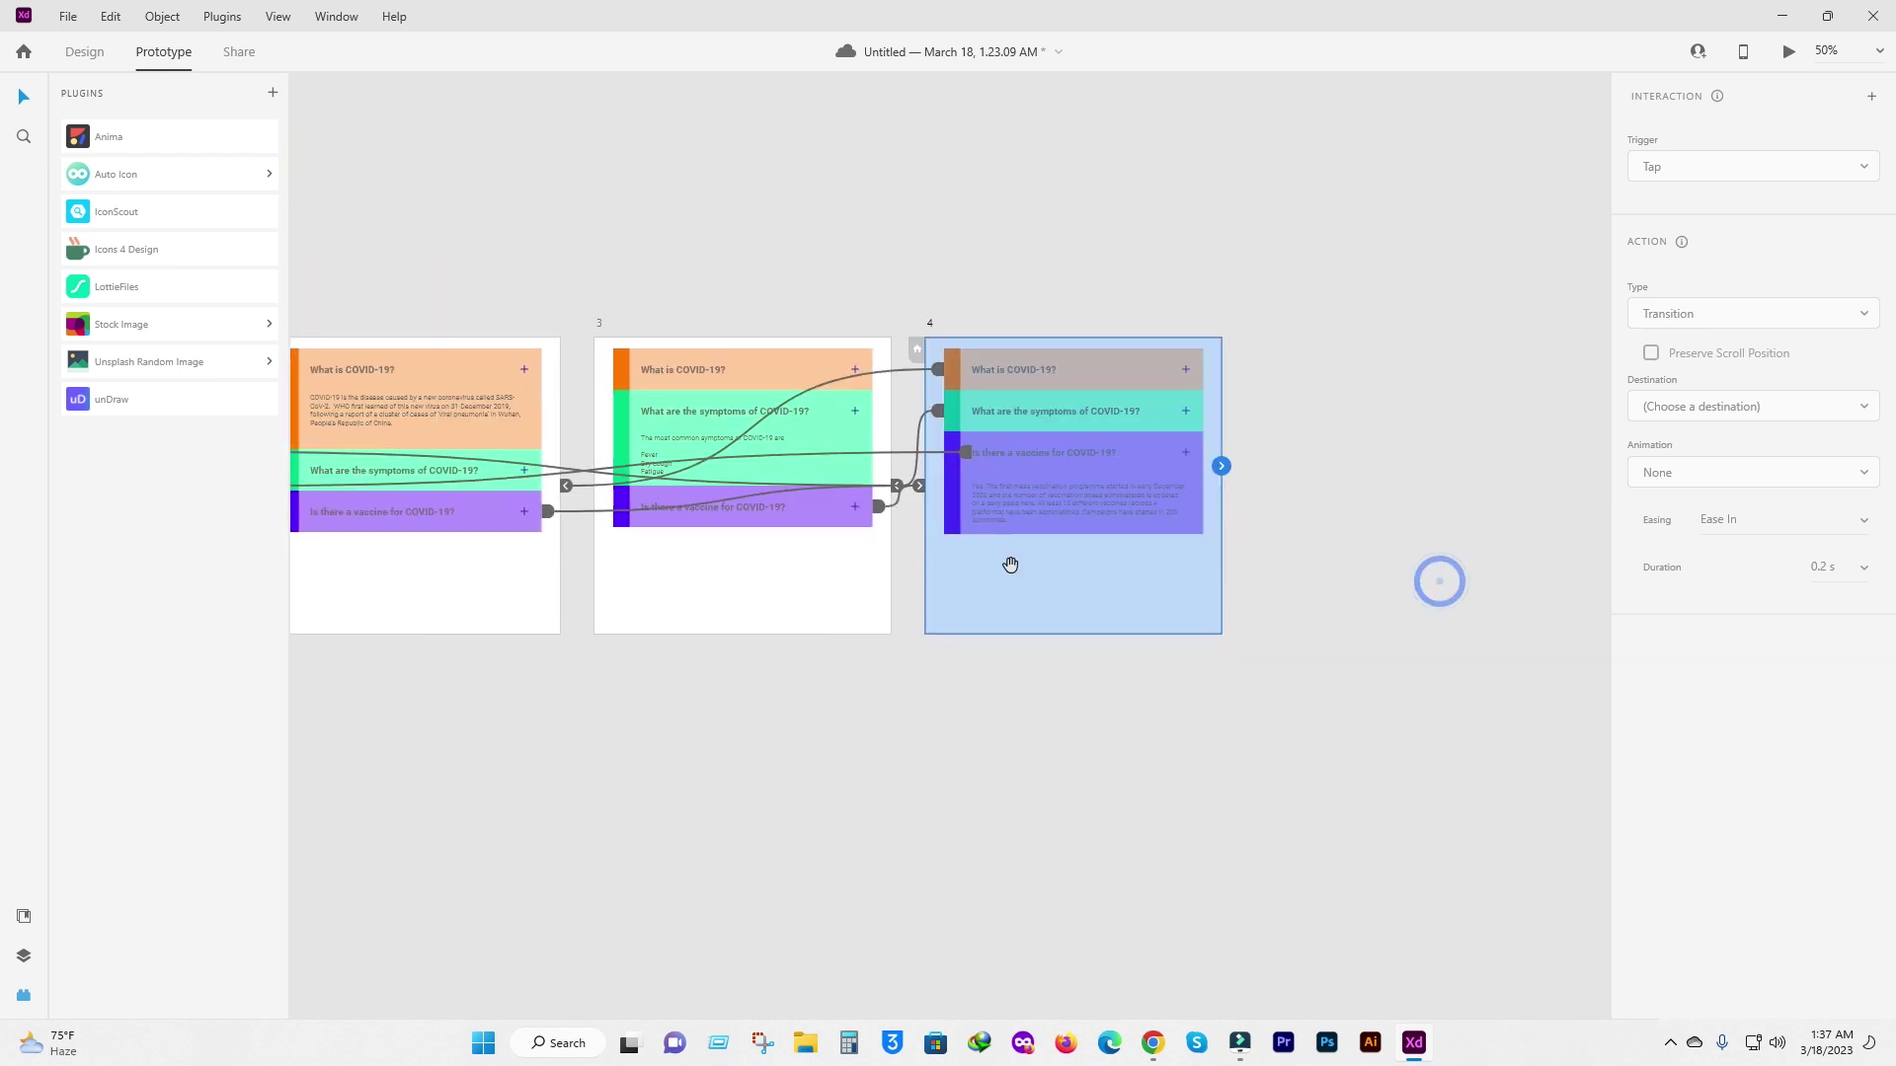
pyautogui.hscroll(-4, 834, 517)
pyautogui.hscroll(-3, 817, 479)
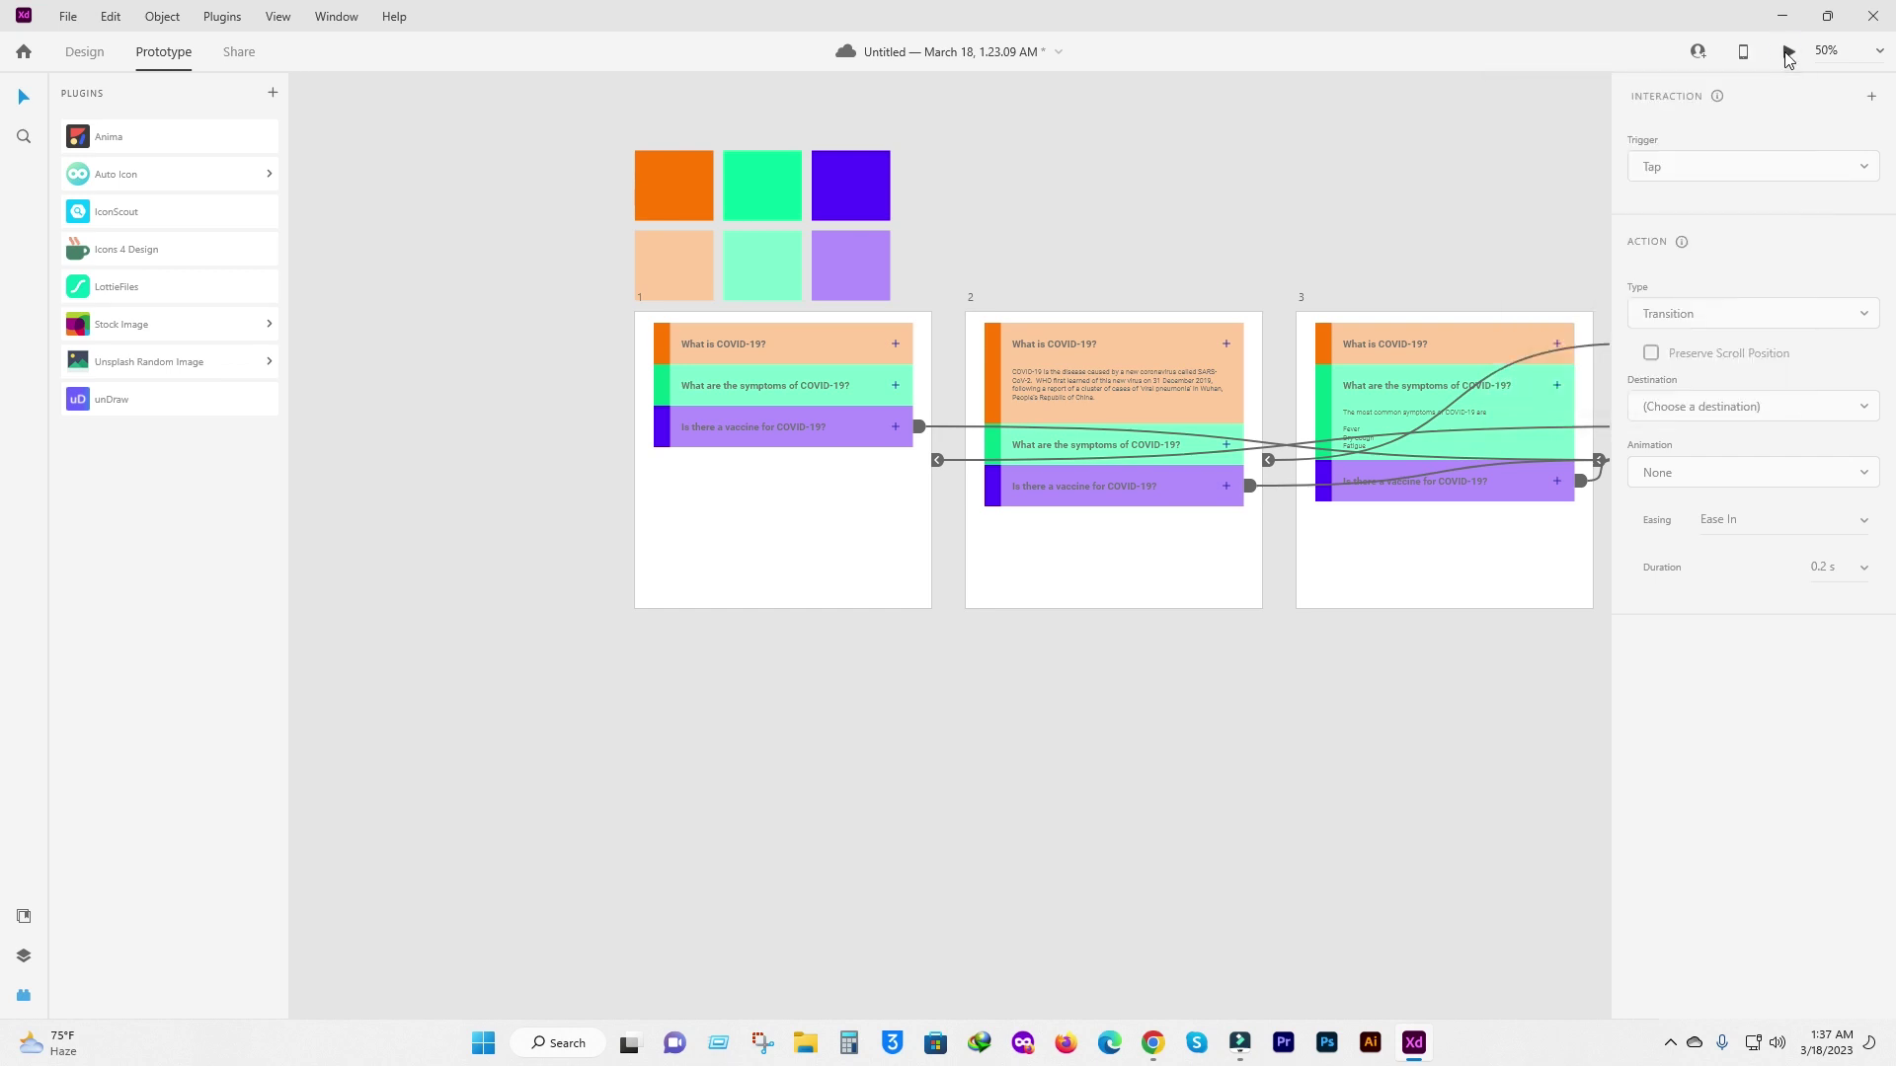
# Preview the prototype, toggling the What is COVID-19?, symptoms and vaccine answers.
pyautogui.click(1788, 52)
pyautogui.click(757, 240)
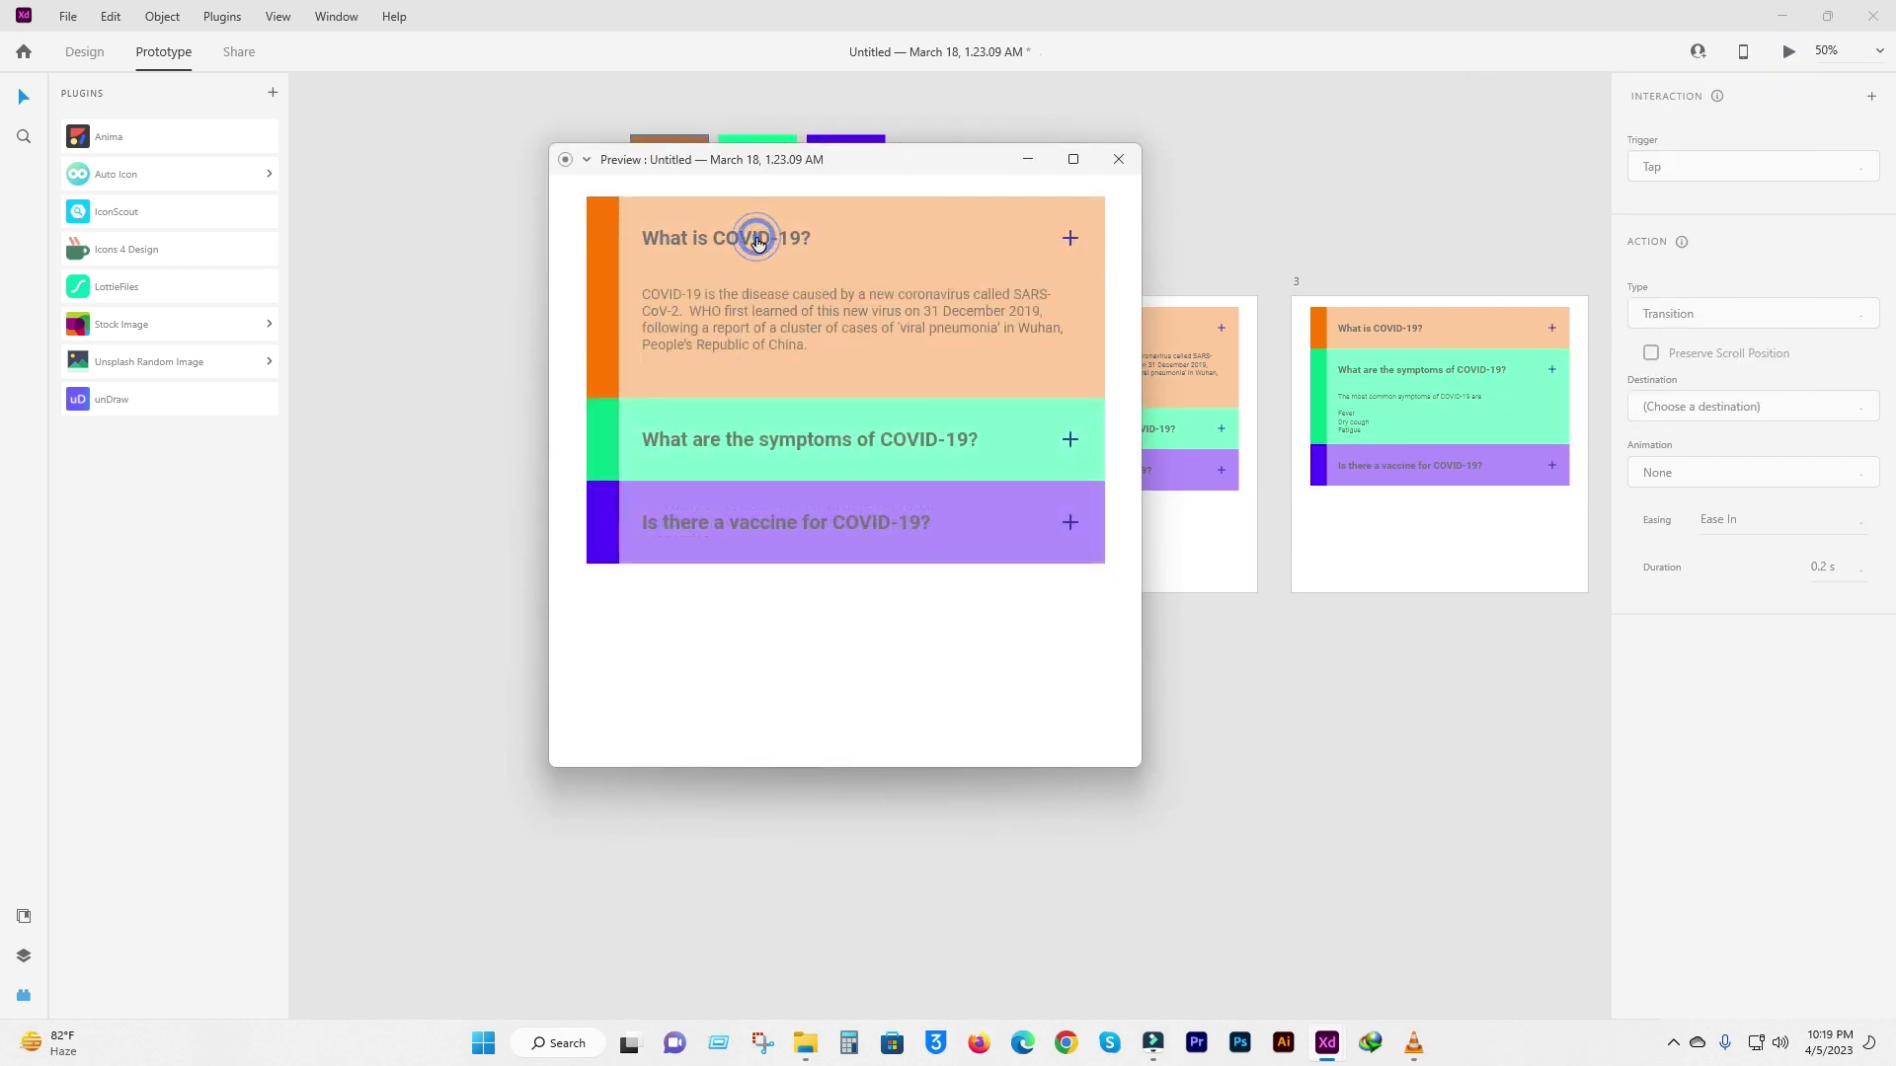
pyautogui.click(757, 239)
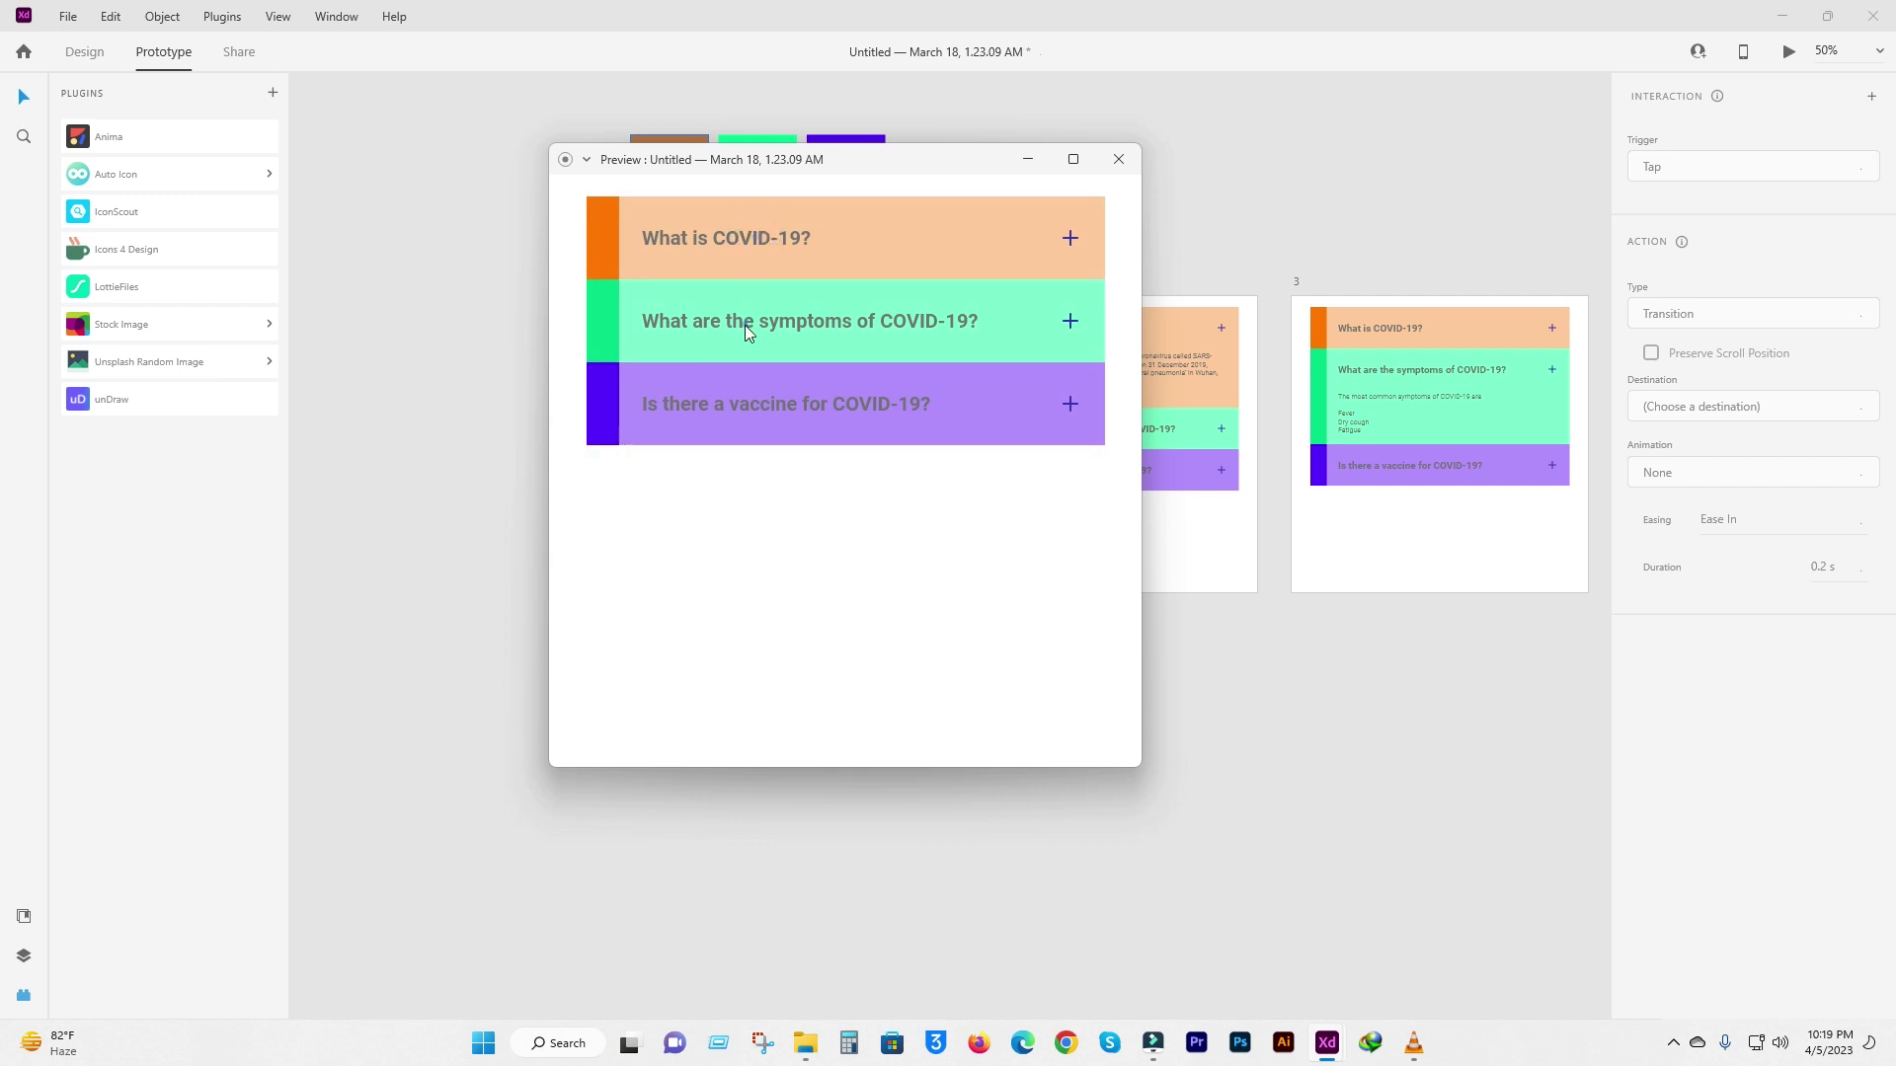
pyautogui.click(747, 332)
pyautogui.click(778, 515)
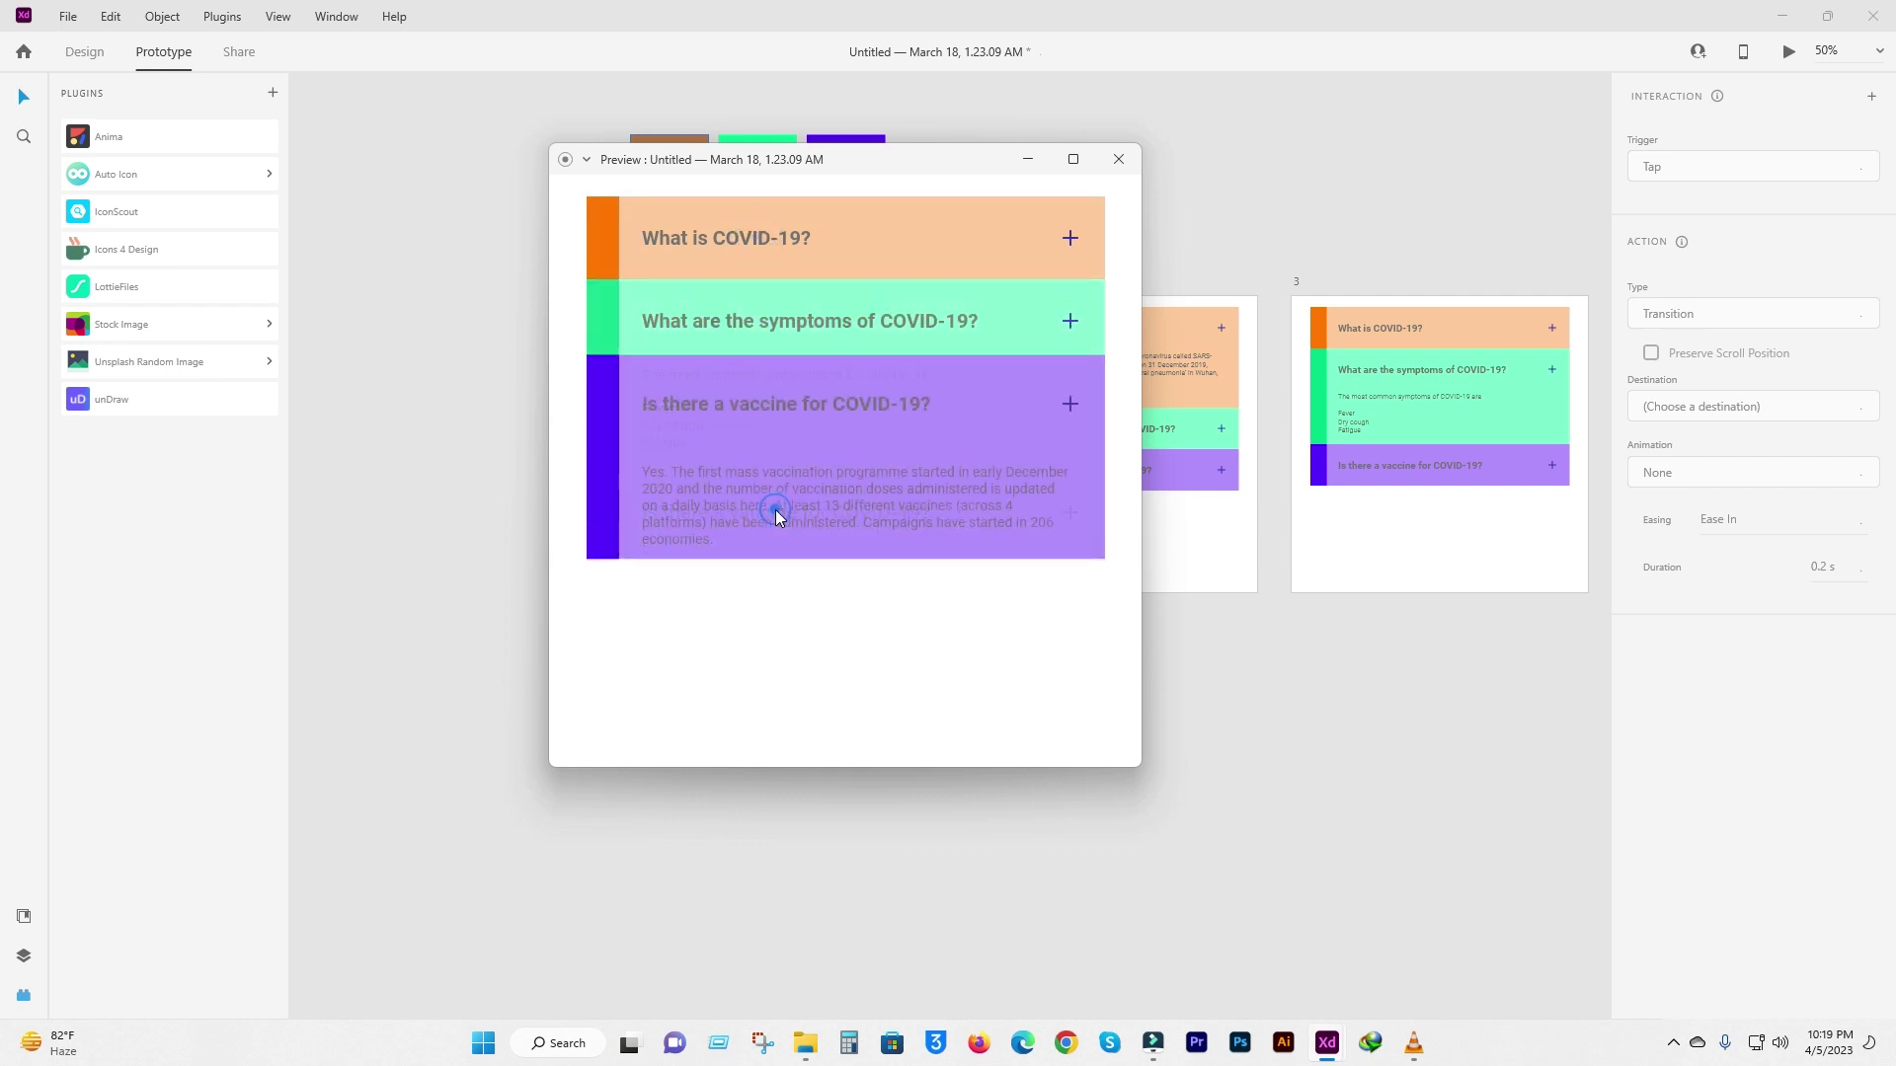
pyautogui.click(774, 413)
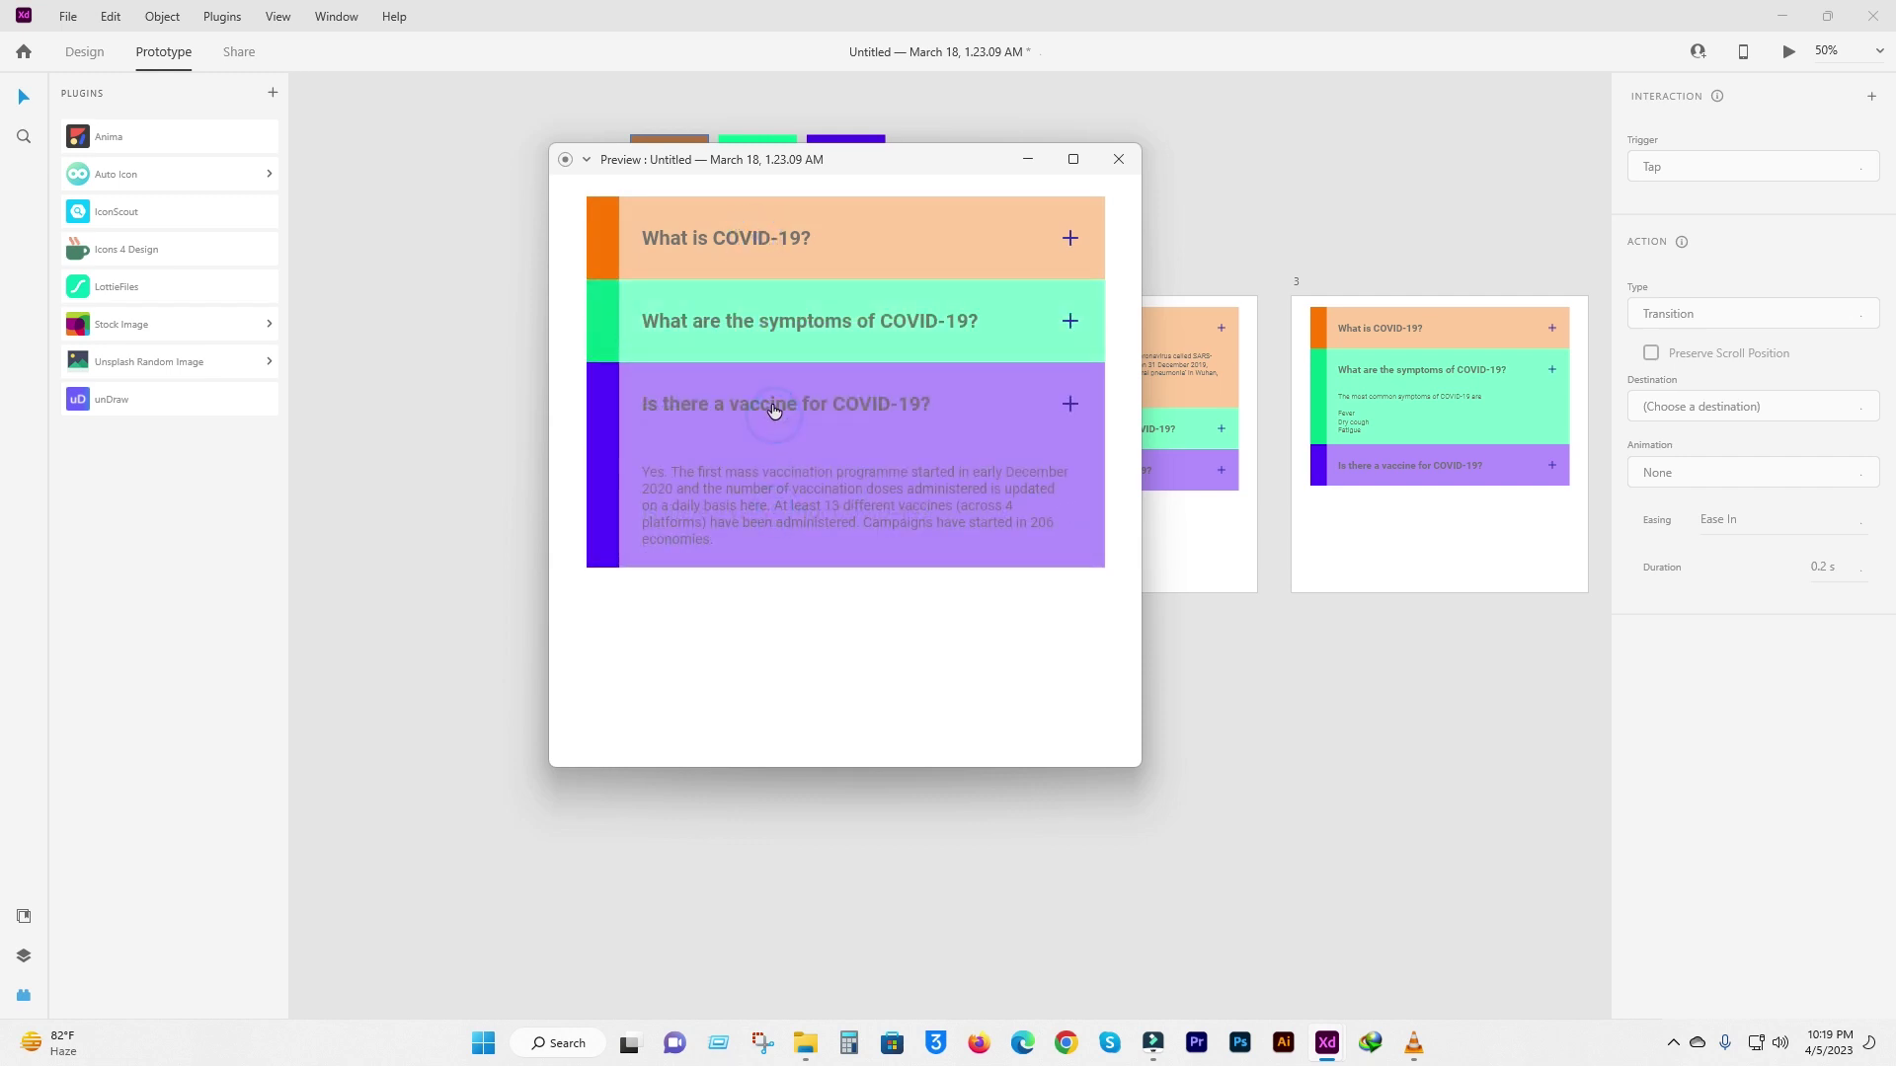